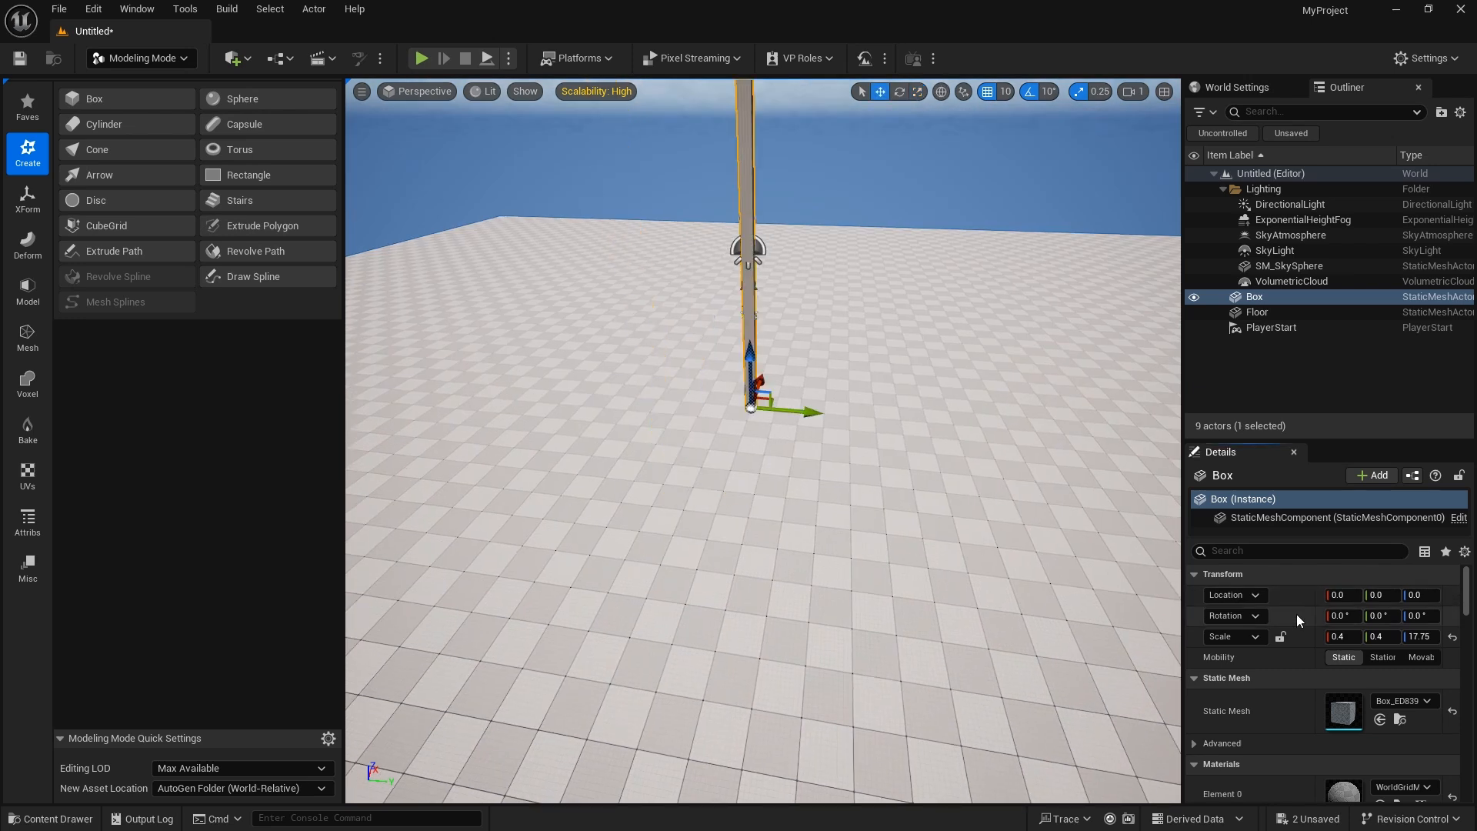
{"action": "left_click_drag", "start_coordinate": [1315, 620], "coordinate": [1271, 622]}
{"action": "key", "text": "ctrl+z"}
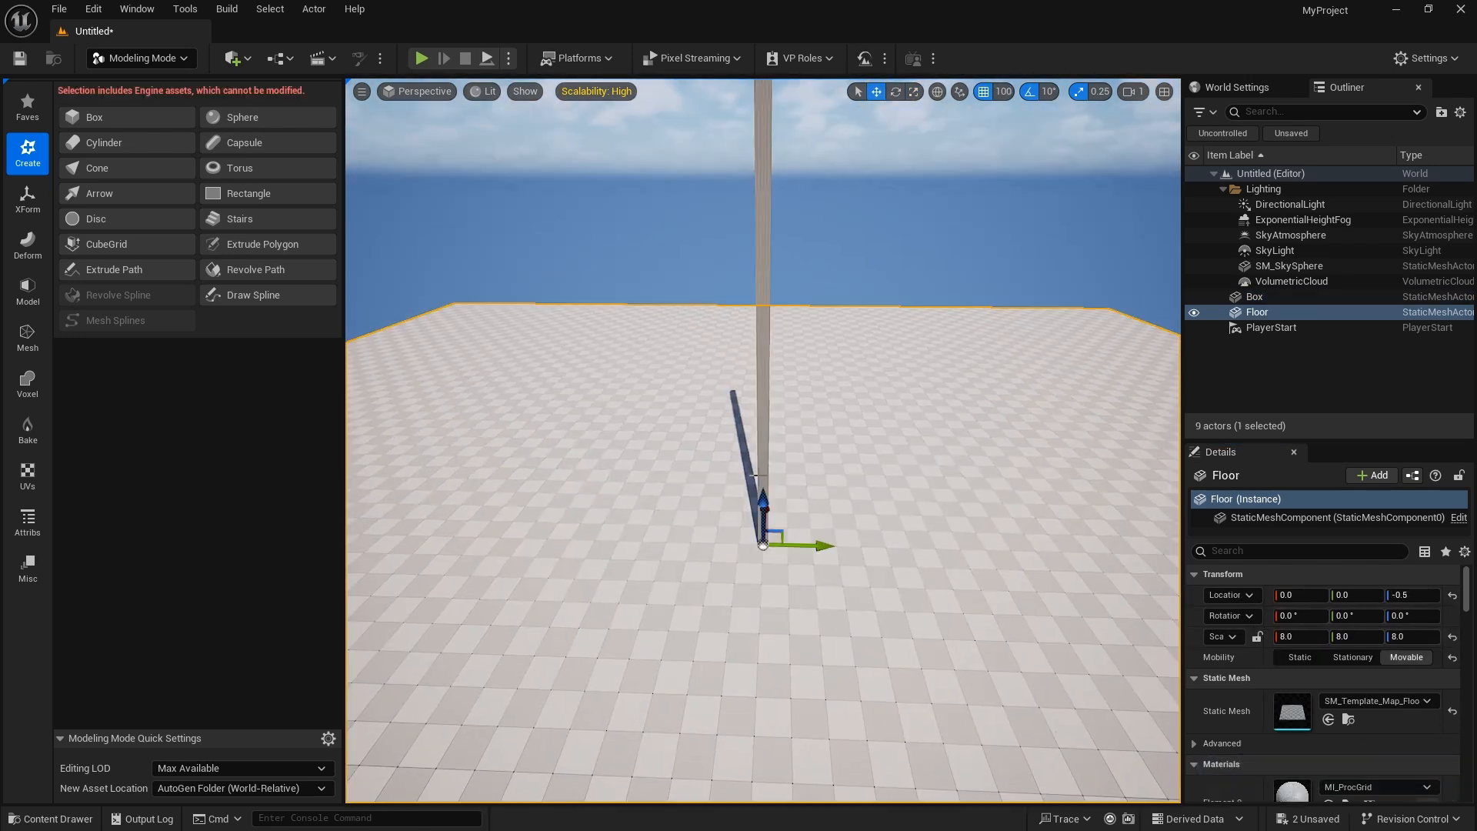
{"action": "key", "text": "ctrl+z"}
{"action": "key", "text": "ctrl+z"}
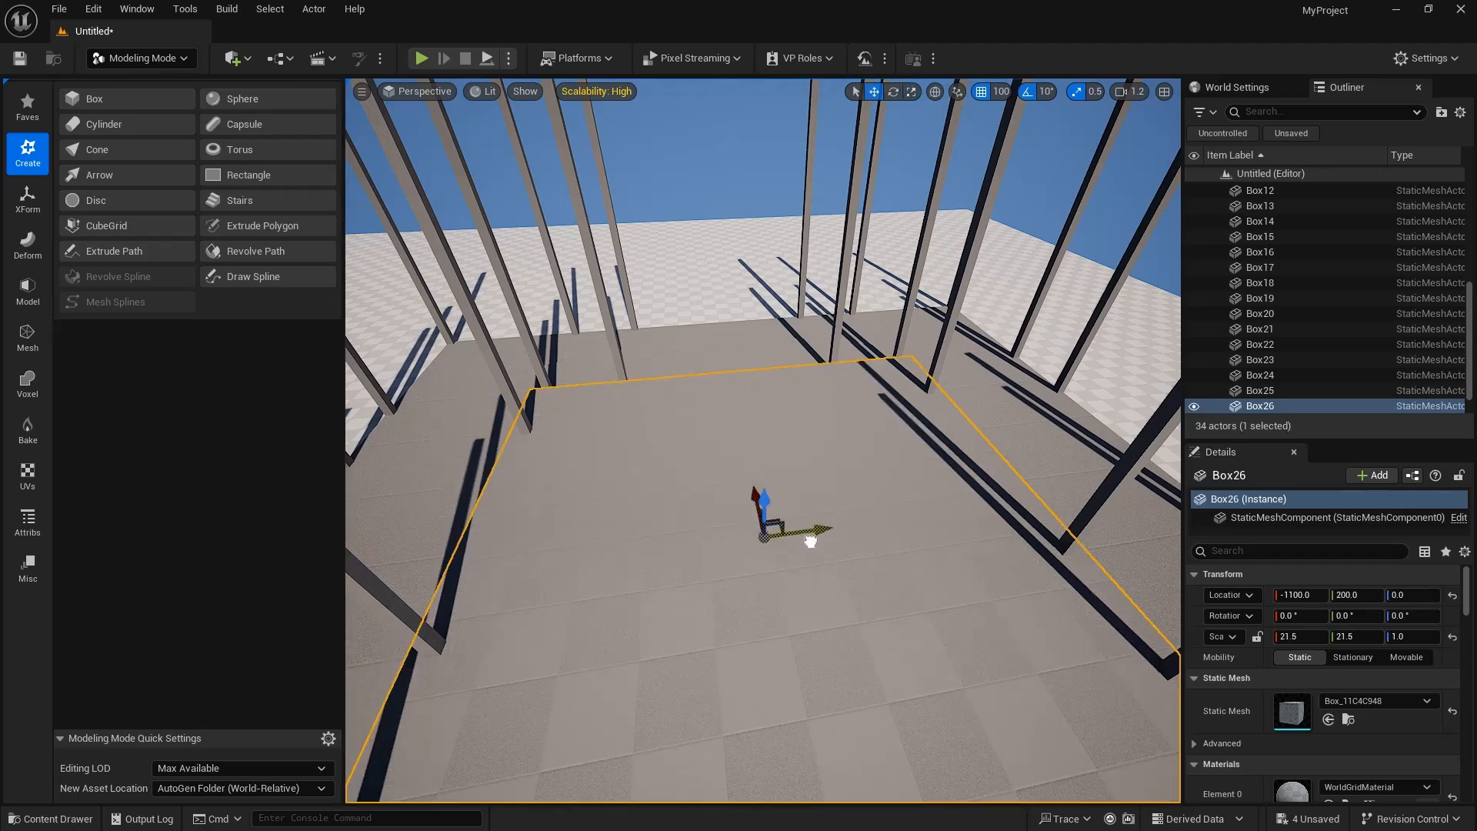
Set the inner cutting box's scale to 40.6 in X and 19.6 in Y.
{"action": "right_click_drag", "start_coordinate": [810, 542], "coordinate": [861, 554]}
{"action": "right_click_drag", "start_coordinate": [1099, 576], "coordinate": [1099, 539]}
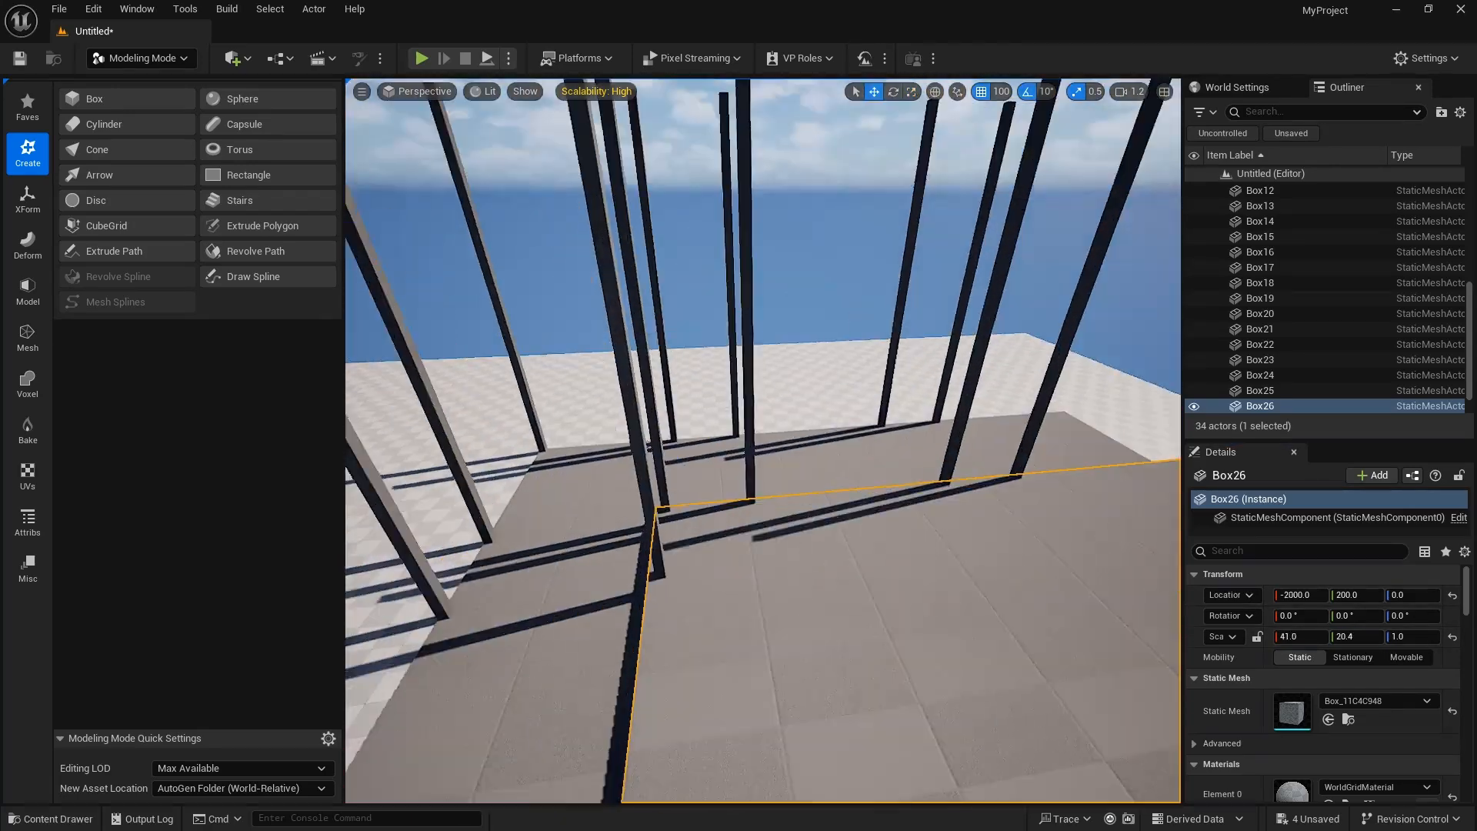
{"action": "left_click", "coordinate": [1300, 637]}
{"action": "type", "text": "4"}
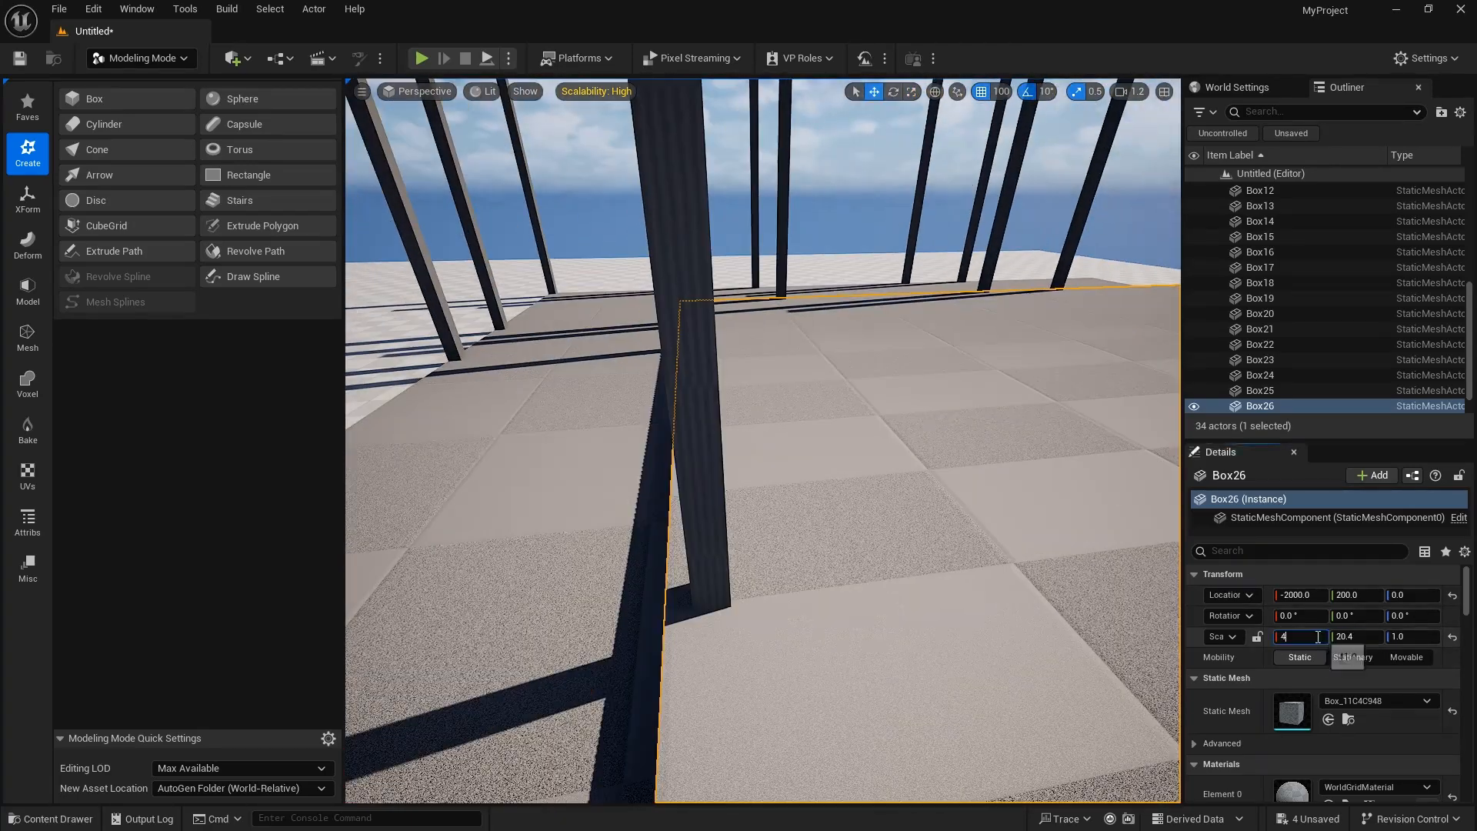
{"action": "type", "text": "0.4"}
{"action": "left_click", "coordinate": [1356, 636]}
{"action": "type", "text": "19."}
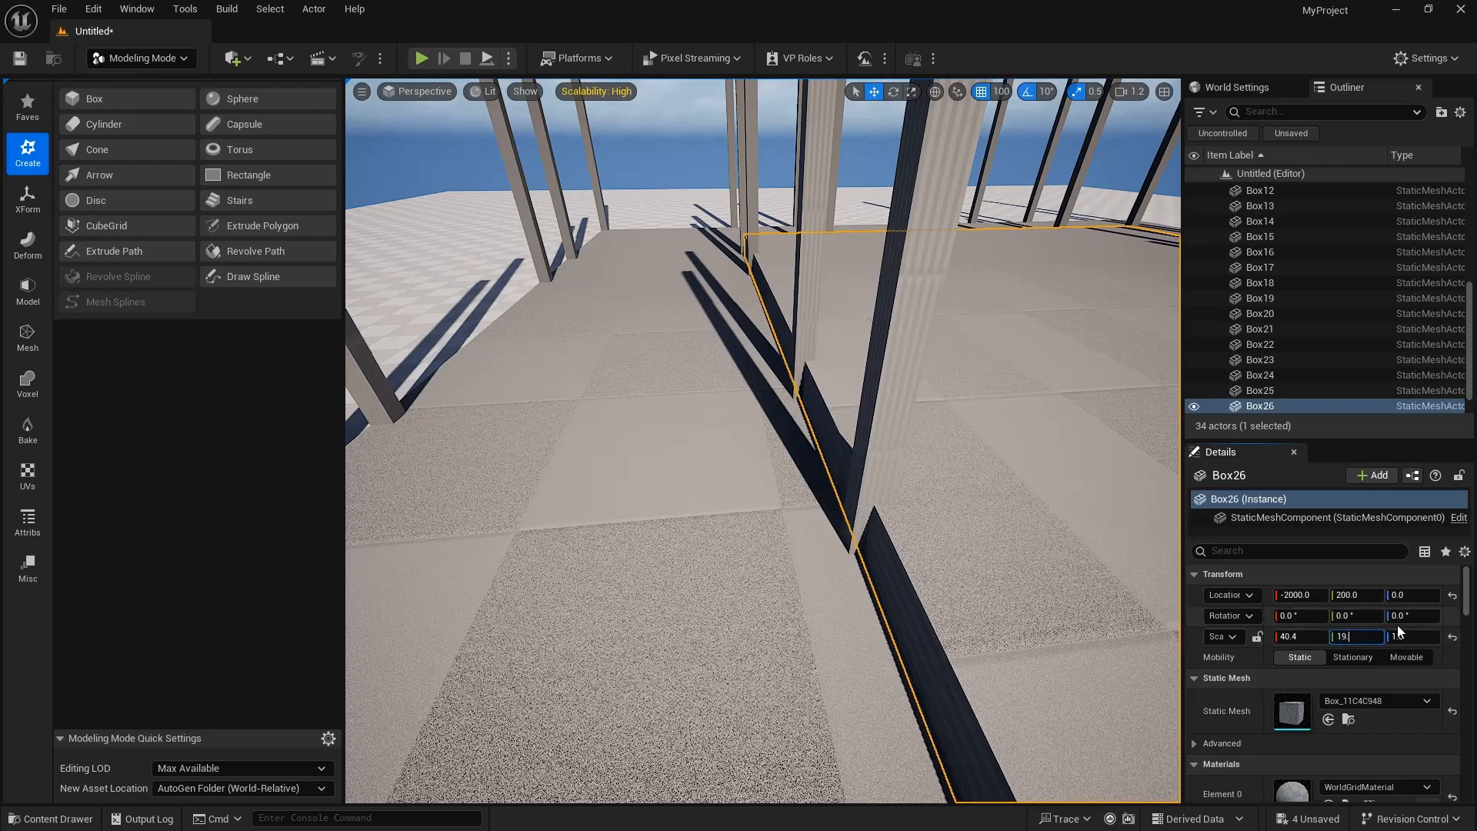
{"action": "type", "text": "4"}
{"action": "key", "text": "Return"}
{"action": "right_click_drag", "start_coordinate": [960, 570], "coordinate": [924, 573]}
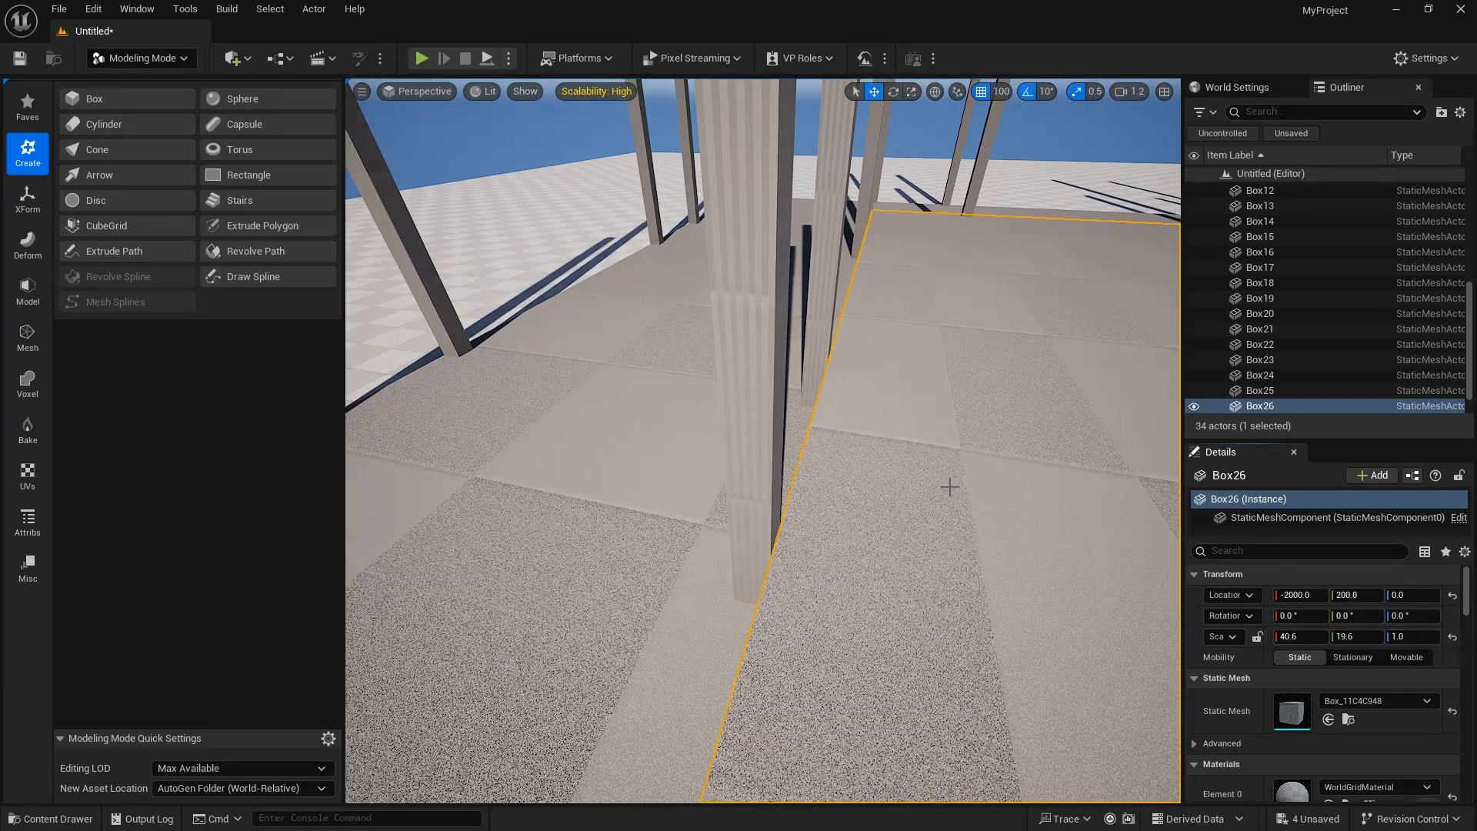
{"action": "right_click_drag", "start_coordinate": [950, 488], "coordinate": [1000, 461]}
Move the cutting box to X -2050 and stretch it vertically to a Z scale of 6.
{"action": "left_click_drag", "start_coordinate": [1150, 250], "coordinate": [1159, 246]}
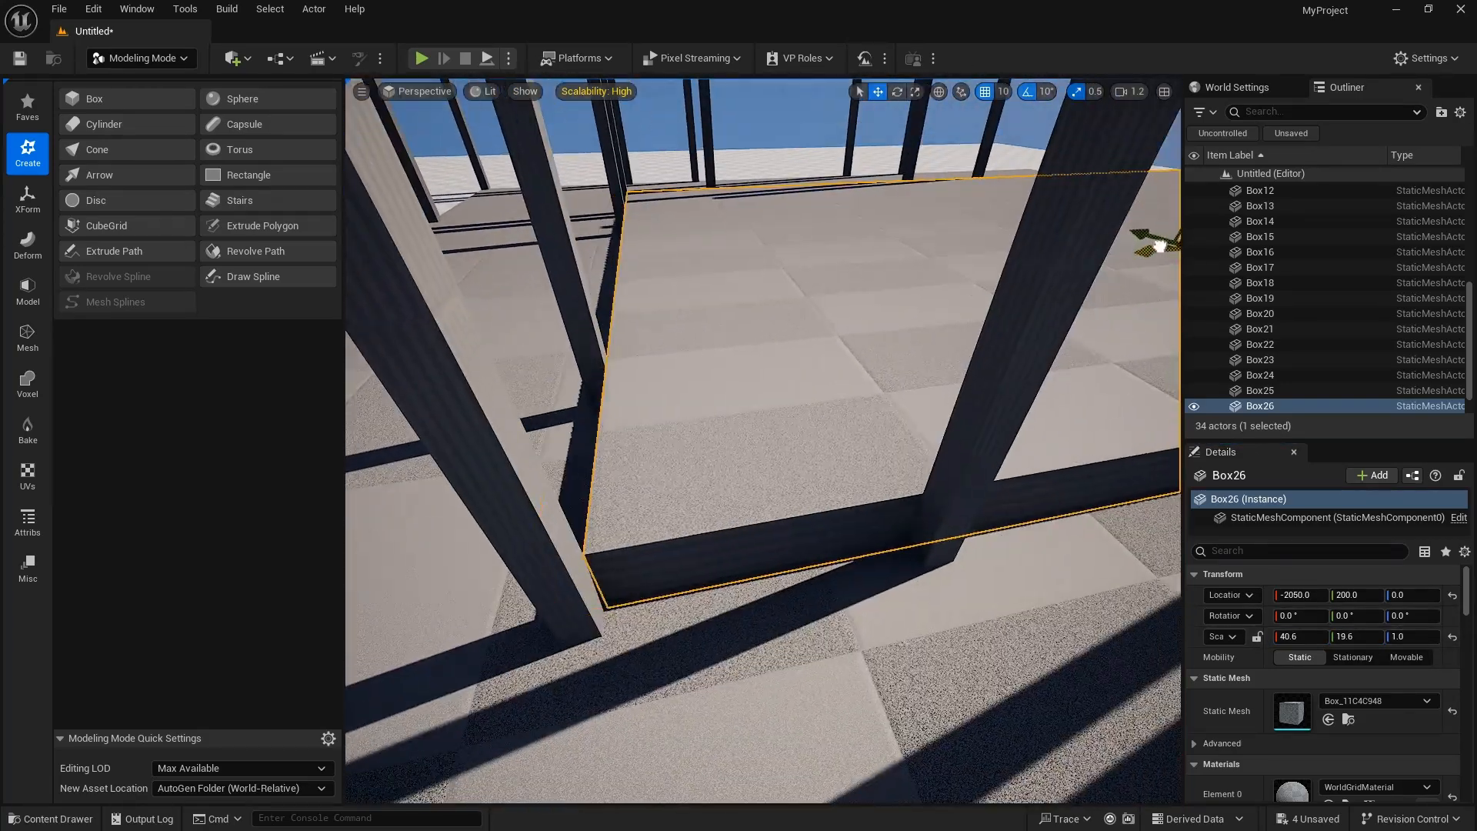
{"action": "right_click_drag", "start_coordinate": [1000, 385], "coordinate": [972, 432]}
{"action": "key", "text": "r"}
{"action": "left_click_drag", "start_coordinate": [975, 432], "coordinate": [974, 369]}
{"action": "right_click_drag", "start_coordinate": [924, 431], "coordinate": [954, 446]}
Subtract the cutting box from the large slab with a Mesh Boolean set to Difference A - B.
{"action": "left_click", "coordinate": [492, 431], "text": "shift"}
{"action": "left_click", "coordinate": [28, 200]}
{"action": "left_click", "coordinate": [28, 292]}
{"action": "left_click", "coordinate": [269, 124]}
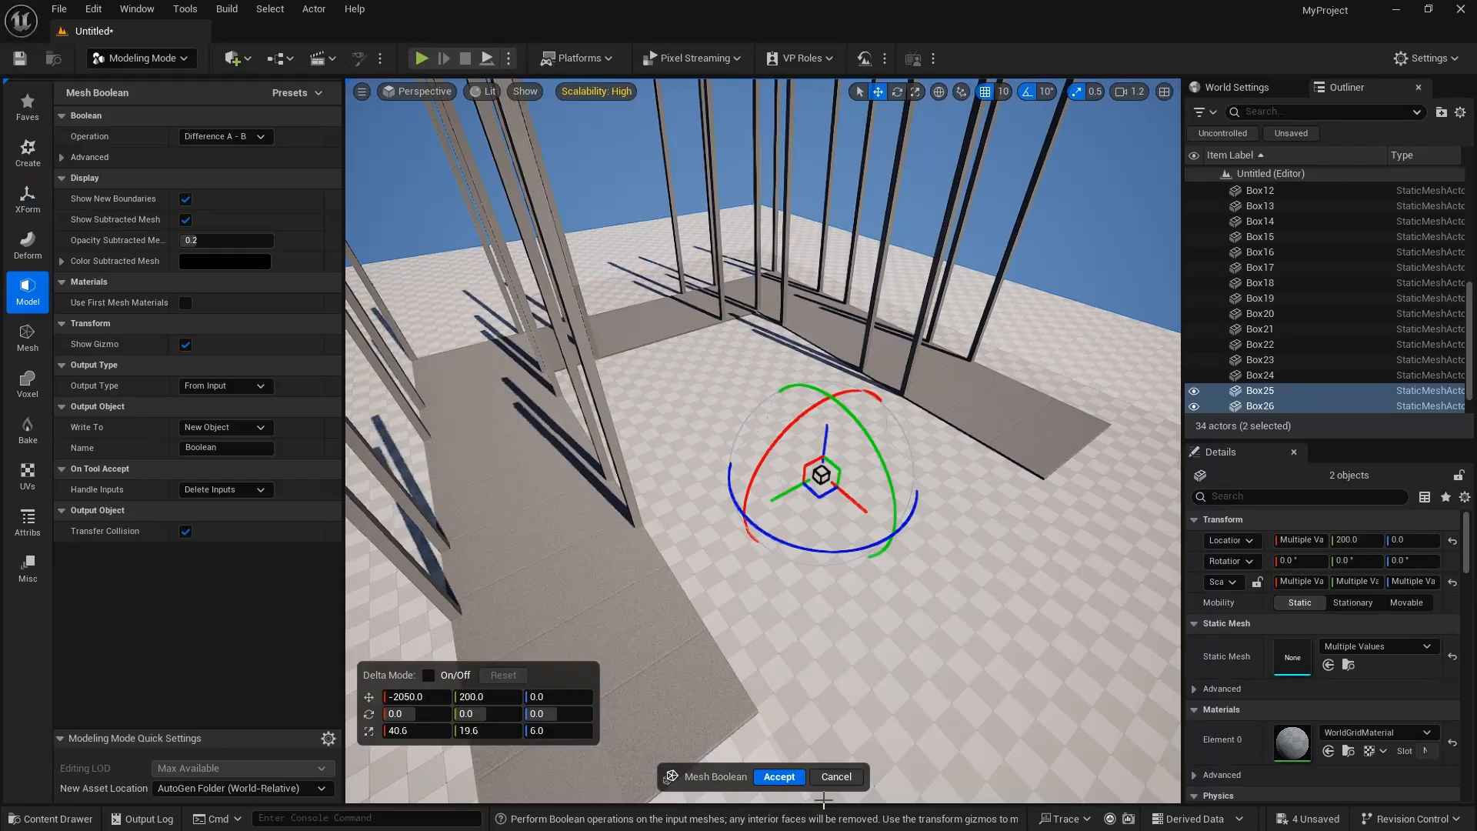
{"action": "left_click", "coordinate": [780, 778]}
Duplicate the U-shaped floor slab upward and set the copy's Z location to 400.
{"action": "right_click_drag", "start_coordinate": [777, 615], "coordinate": [719, 492]}
{"action": "left_click_drag", "start_coordinate": [718, 454], "coordinate": [717, 442], "text": "alt"}
{"action": "left_click", "coordinate": [1425, 596]}
{"action": "type", "text": "400"}
{"action": "key", "text": "Return"}
Add further upper floors by duplicating the slab upward, placing copies at Z locations 1200 and 1600.
{"action": "left_click_drag", "start_coordinate": [712, 338], "coordinate": [692, 178], "text": "alt"}
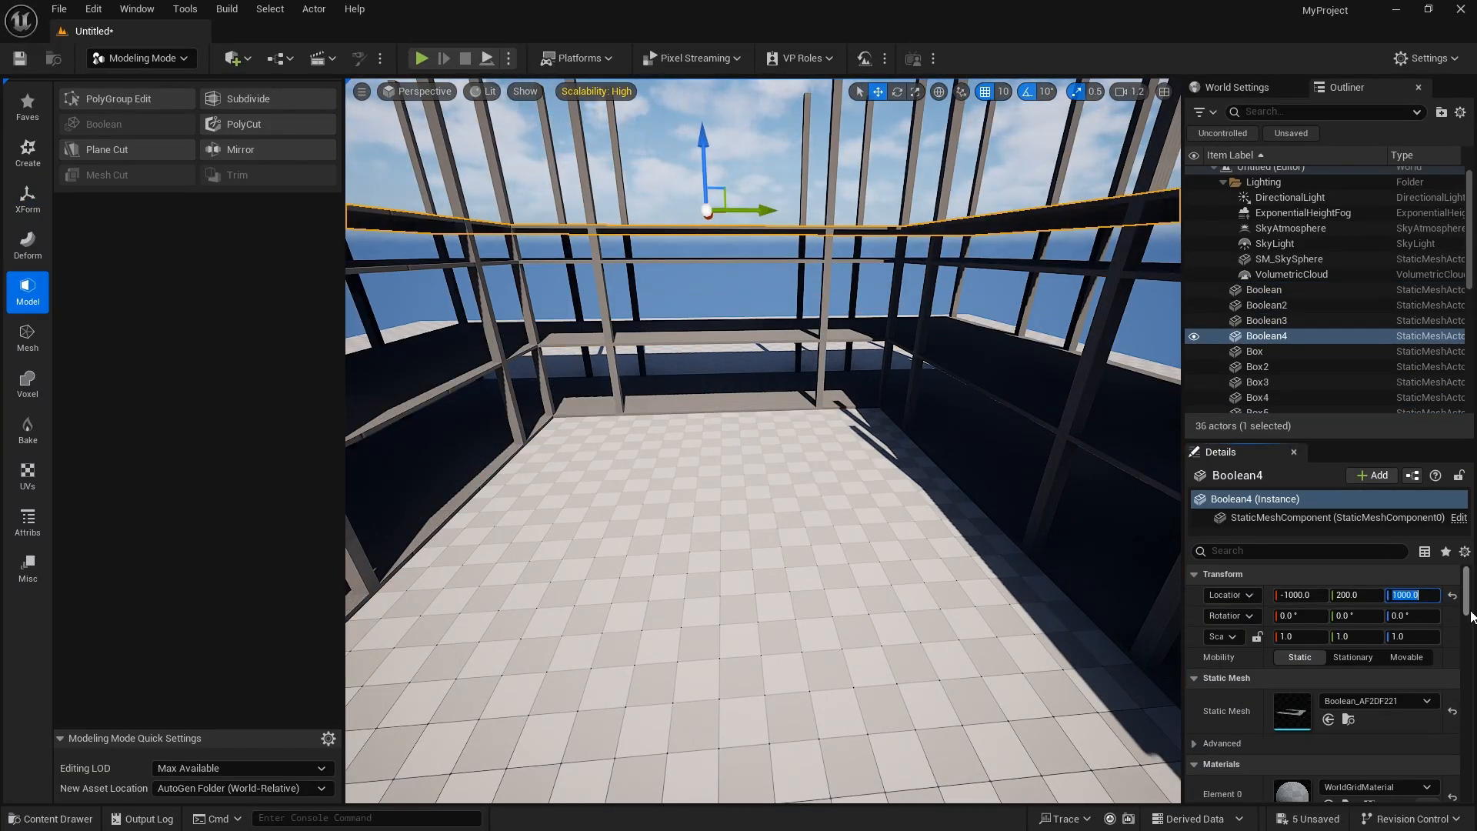
{"action": "type", "text": "1200"}
{"action": "key", "text": "Return"}
{"action": "right_click_drag", "start_coordinate": [750, 581], "coordinate": [743, 423]}
{"action": "left_click_drag", "start_coordinate": [728, 273], "coordinate": [729, 216], "text": "alt"}
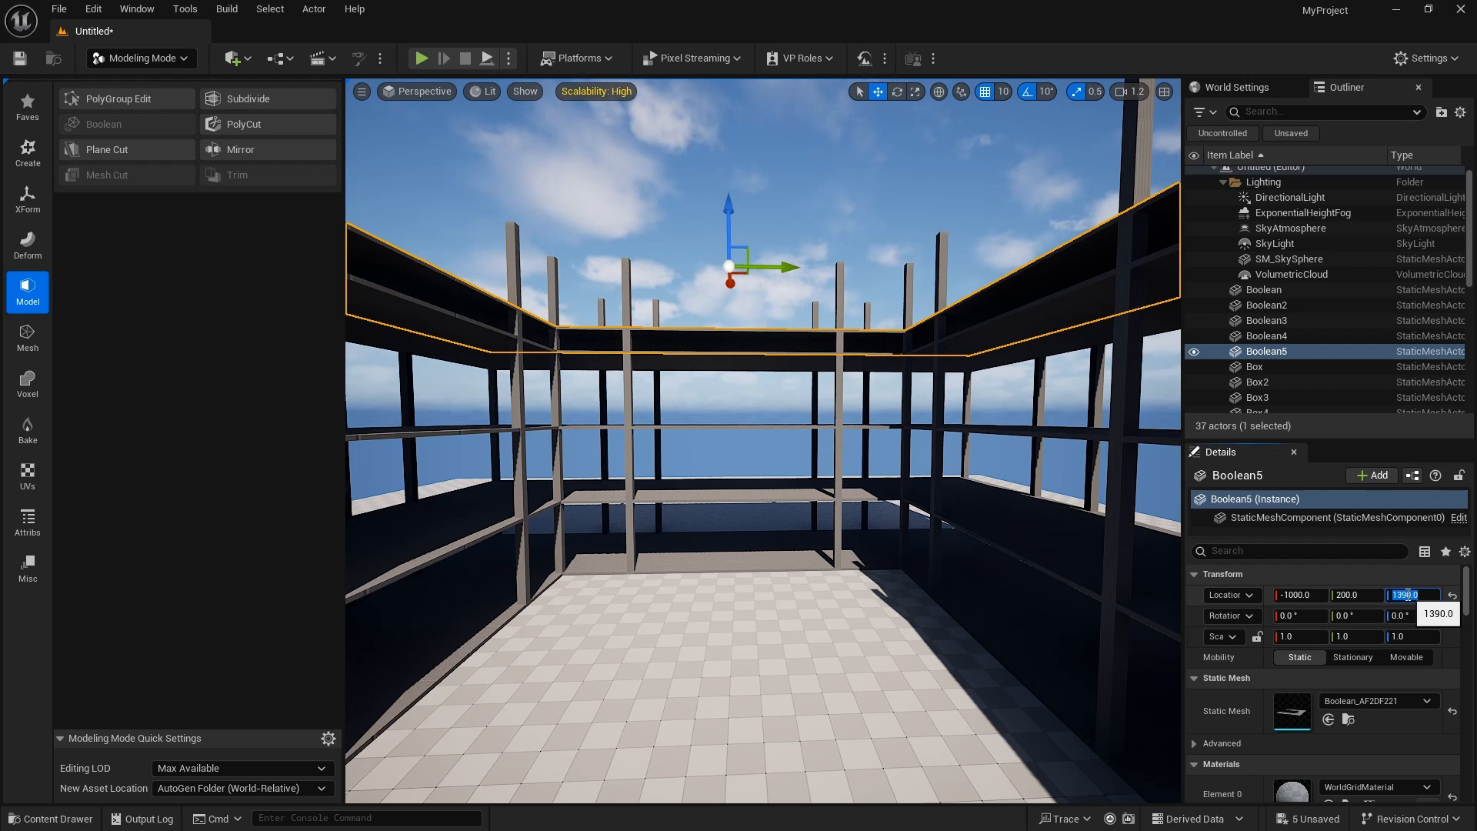
{"action": "type", "text": "1600"}
{"action": "key", "text": "Return"}
Duplicate the highest slab once more and set the roof copy's Z location to 2000.
{"action": "right_click_drag", "start_coordinate": [686, 198], "coordinate": [693, 293]}
{"action": "left_click_drag", "start_coordinate": [732, 400], "coordinate": [732, 339], "text": "alt"}
{"action": "right_click_drag", "start_coordinate": [731, 462], "coordinate": [693, 492]}
{"action": "type", "text": "2000"}
{"action": "key", "text": "Return"}
Select all the columns from Box to Box24 and put them in a new Outliner folder named col.
{"action": "left_click", "coordinate": [657, 446]}
{"action": "left_click", "coordinate": [1291, 244]}
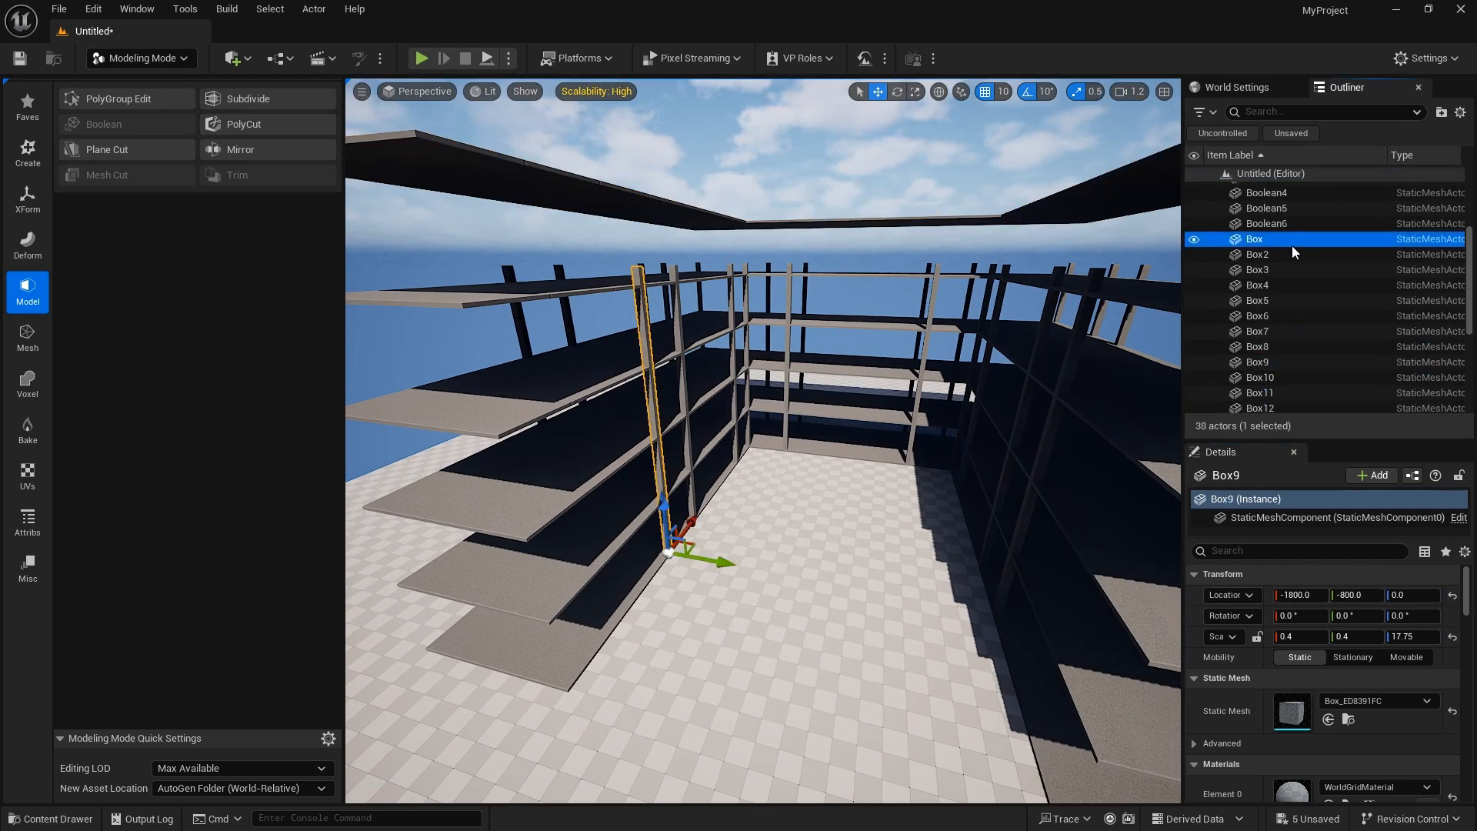
{"action": "scroll", "coordinate": [1300, 308], "scroll_direction": "down", "scroll_amount": 3}
{"action": "left_click", "coordinate": [1325, 341], "text": "shift"}
{"action": "scroll", "coordinate": [1330, 384], "scroll_direction": "down", "scroll_amount": 2}
{"action": "left_click", "coordinate": [1332, 385], "text": "shift"}
{"action": "right_click_drag", "start_coordinate": [770, 462], "coordinate": [816, 454]}
{"action": "left_click", "coordinate": [1330, 399]}
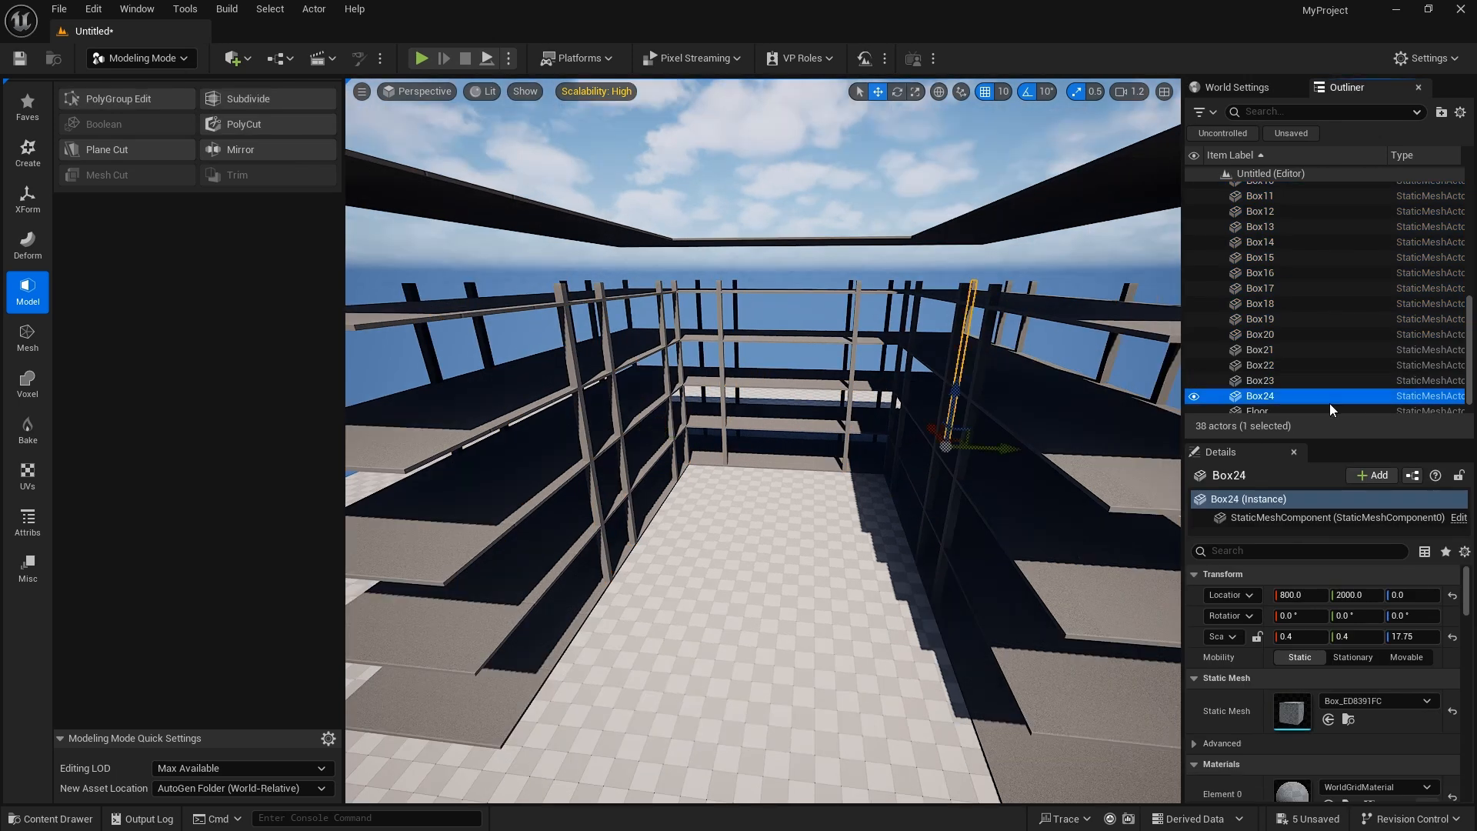
{"action": "scroll", "coordinate": [1328, 385], "scroll_direction": "up", "scroll_amount": 8}
{"action": "left_click", "coordinate": [1289, 354], "text": "shift"}
{"action": "left_click", "coordinate": [1441, 112]}
{"action": "type", "text": "col"}
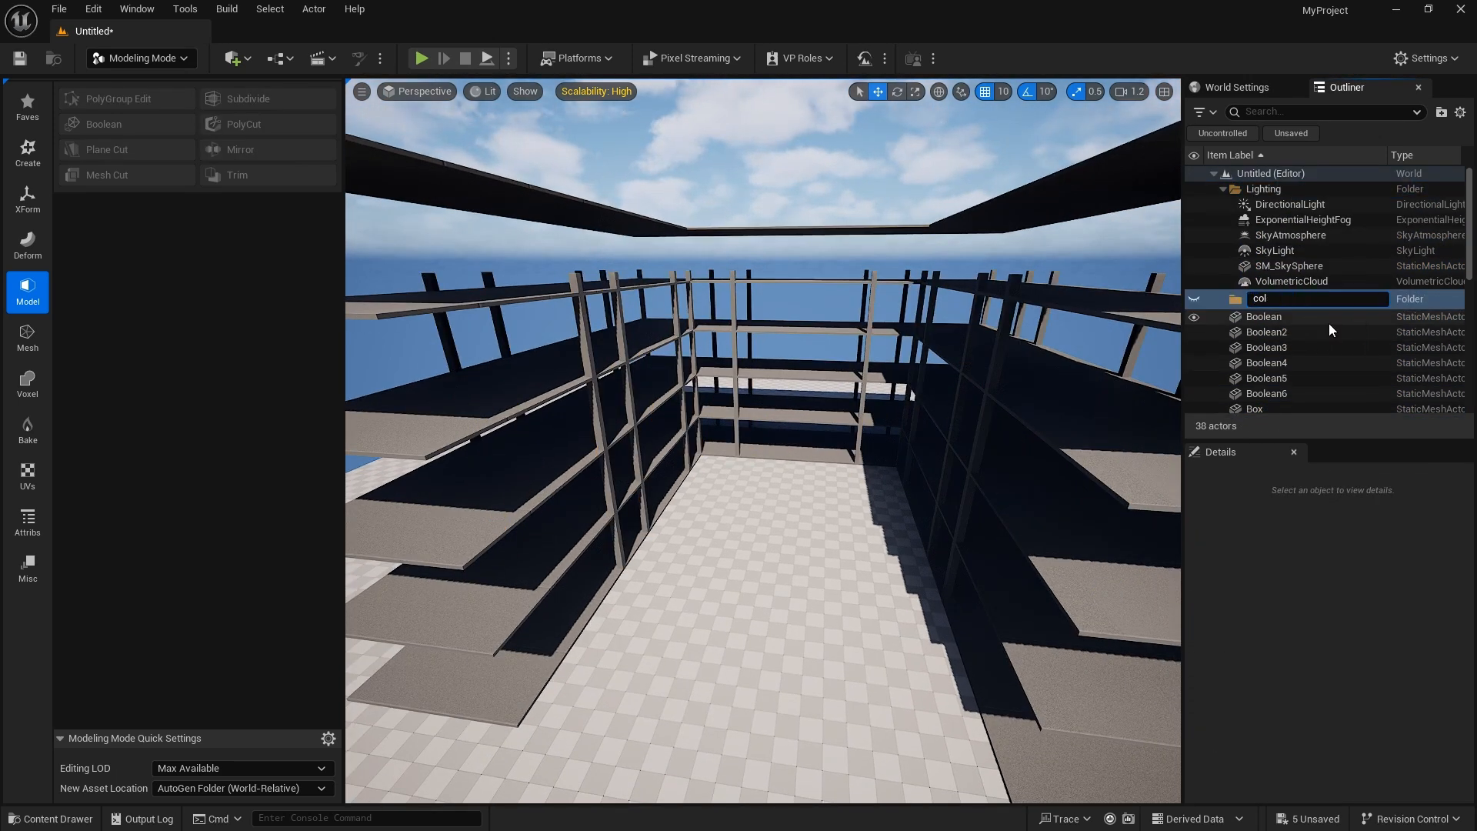
{"action": "key", "text": "Return"}
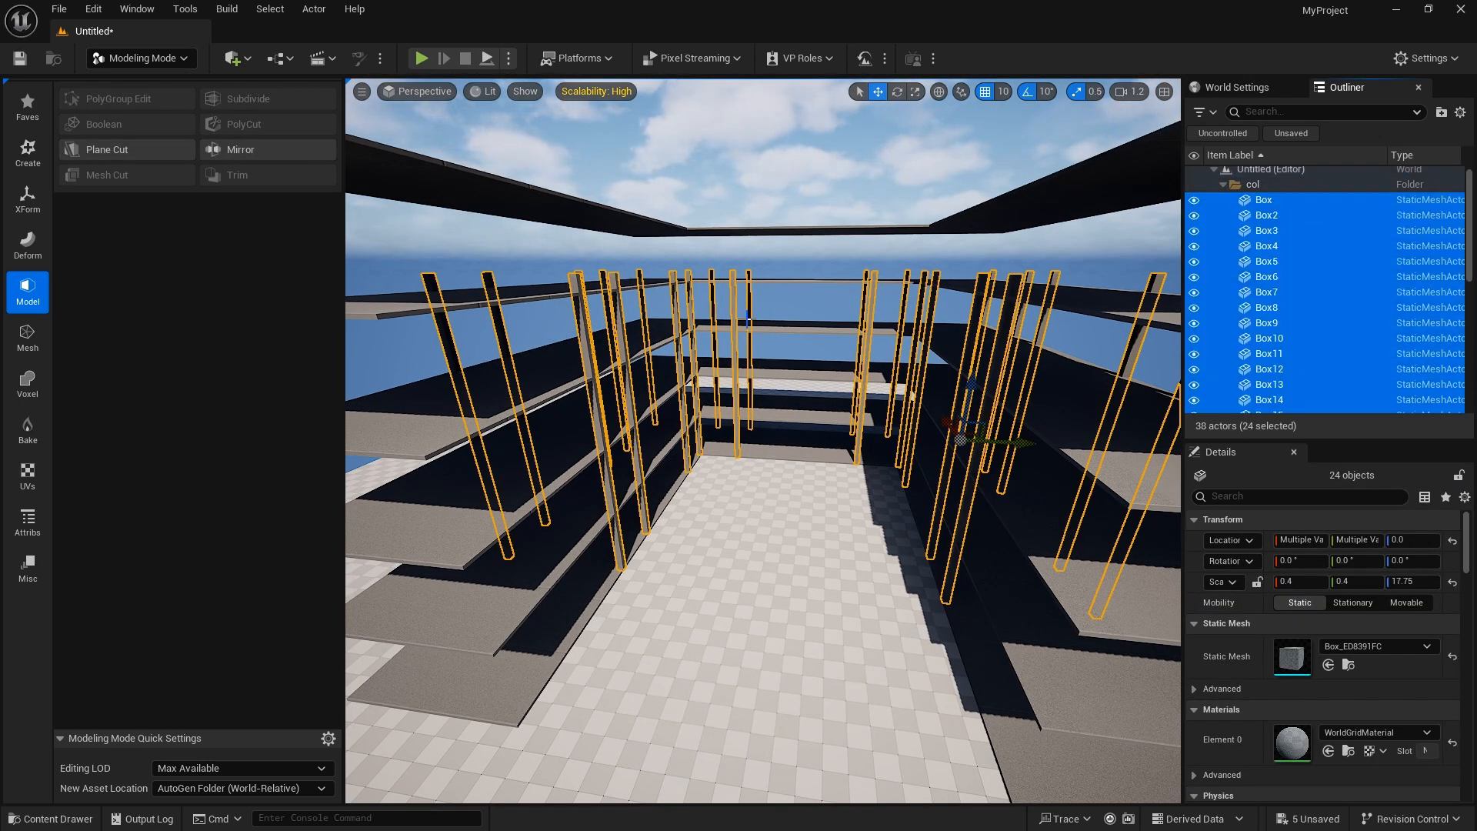
Increase the Z scale of all selected columns so they reach the roof slab.
{"action": "left_click", "coordinate": [1412, 582]}
{"action": "right_click_drag", "start_coordinate": [769, 462], "coordinate": [831, 454]}
{"action": "key", "text": "Escape"}
Create an Outliner folder named slab and gather the six floor slabs in it.
{"action": "left_click", "coordinate": [1054, 685]}
{"action": "right_click", "coordinate": [1283, 179]}
{"action": "left_click", "coordinate": [1339, 214]}
{"action": "type", "text": "slab"}
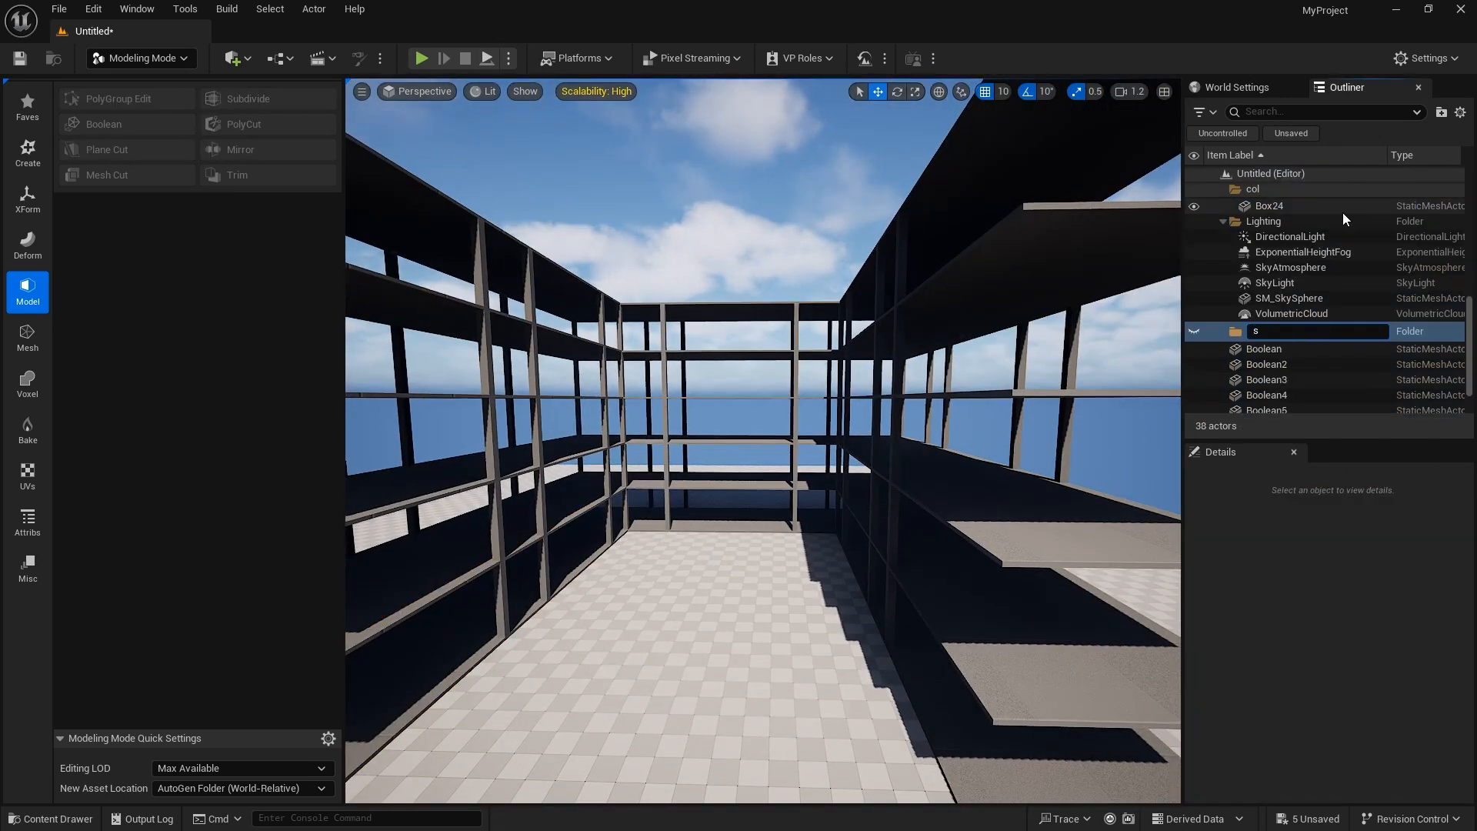
{"action": "key", "text": "Return"}
{"action": "left_click", "coordinate": [972, 736]}
{"action": "left_click", "coordinate": [973, 647], "text": "shift"}
{"action": "left_click", "coordinate": [972, 512], "text": "shift"}
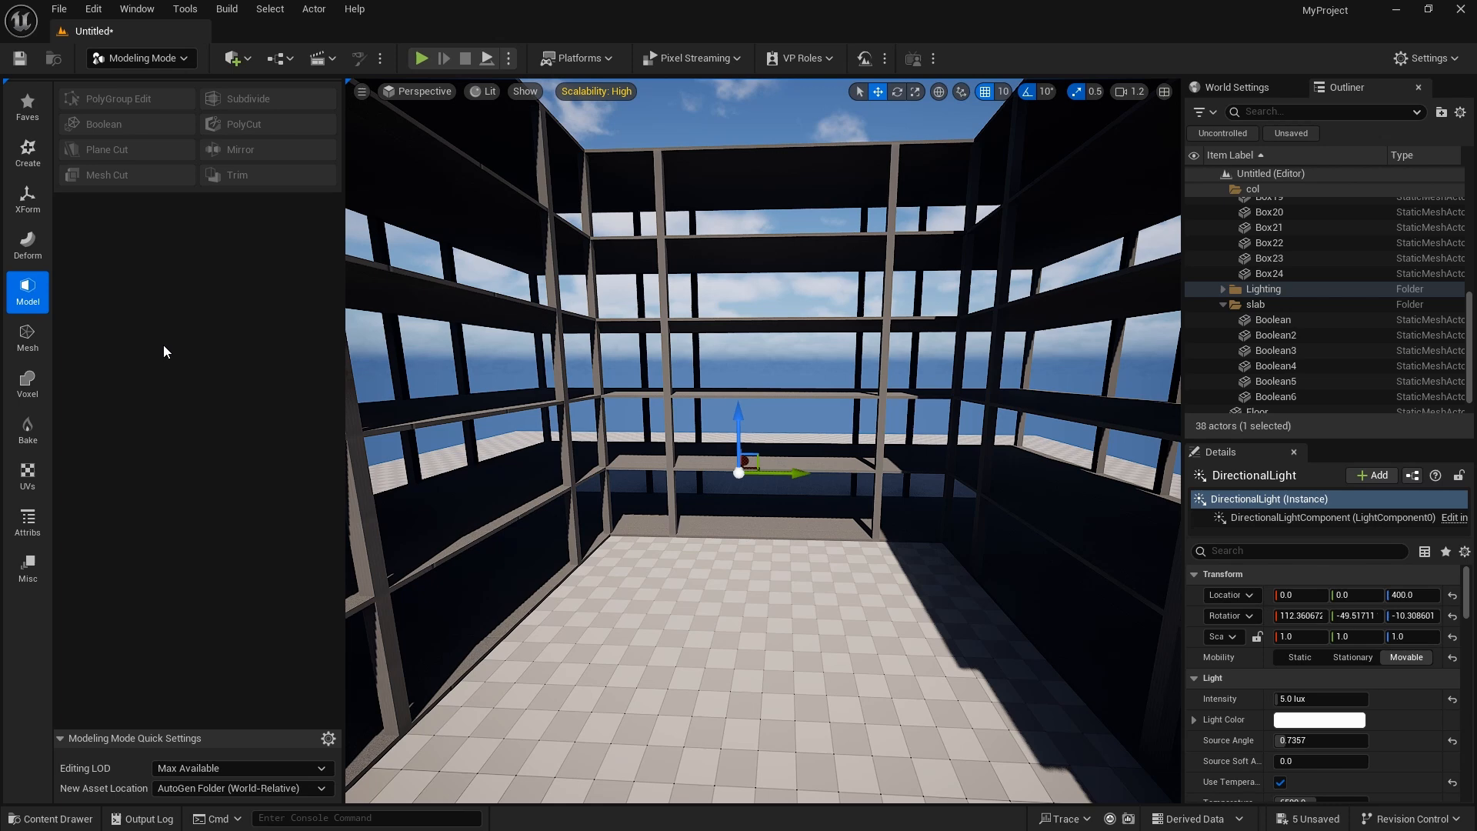
{"action": "left_click", "coordinate": [27, 154]}
{"action": "left_click", "coordinate": [115, 100]}
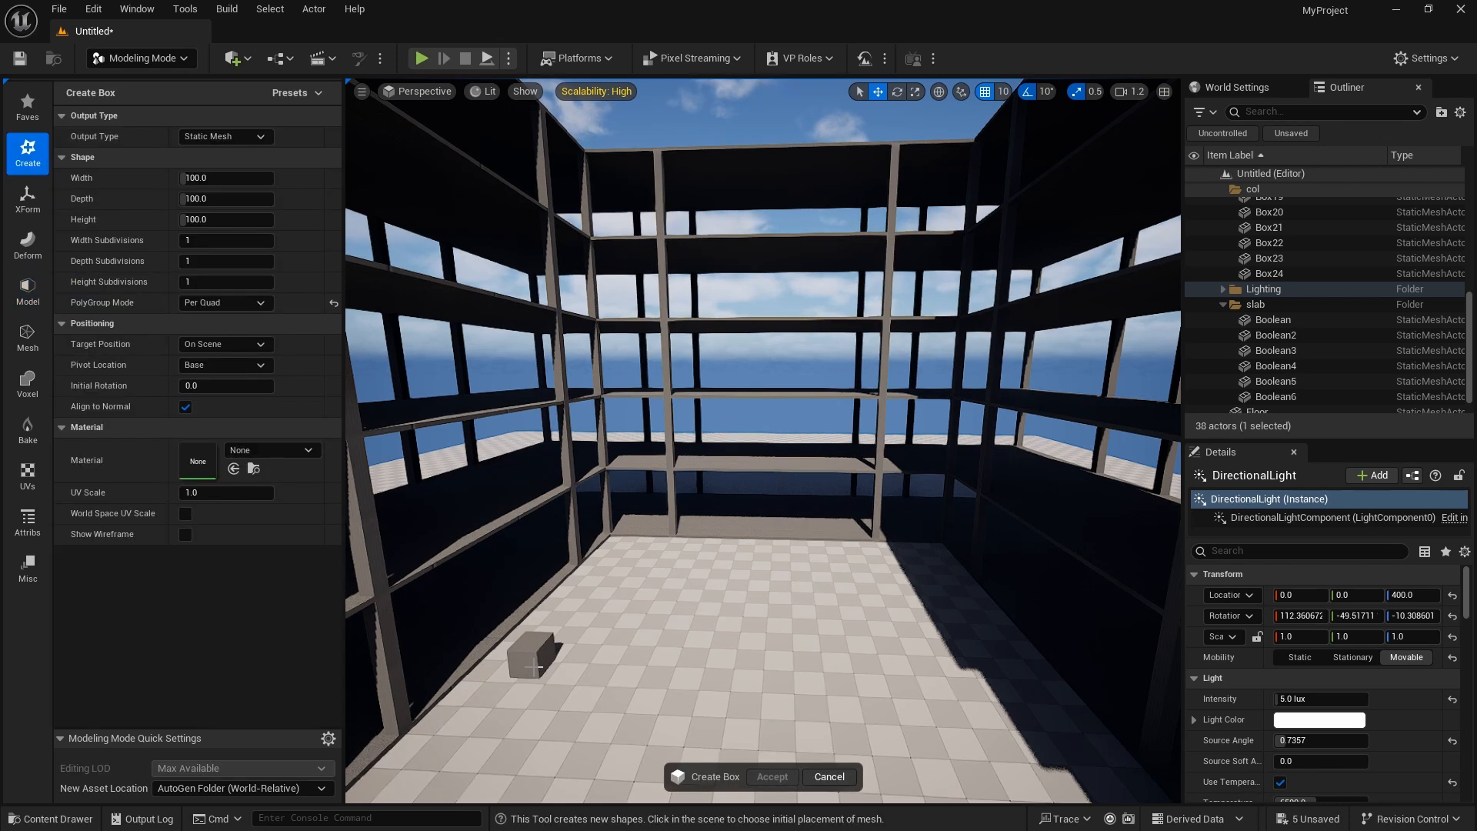
{"action": "left_click", "coordinate": [536, 666]}
{"action": "left_click", "coordinate": [772, 777]}
{"action": "right_click_drag", "start_coordinate": [769, 554], "coordinate": [693, 584]}
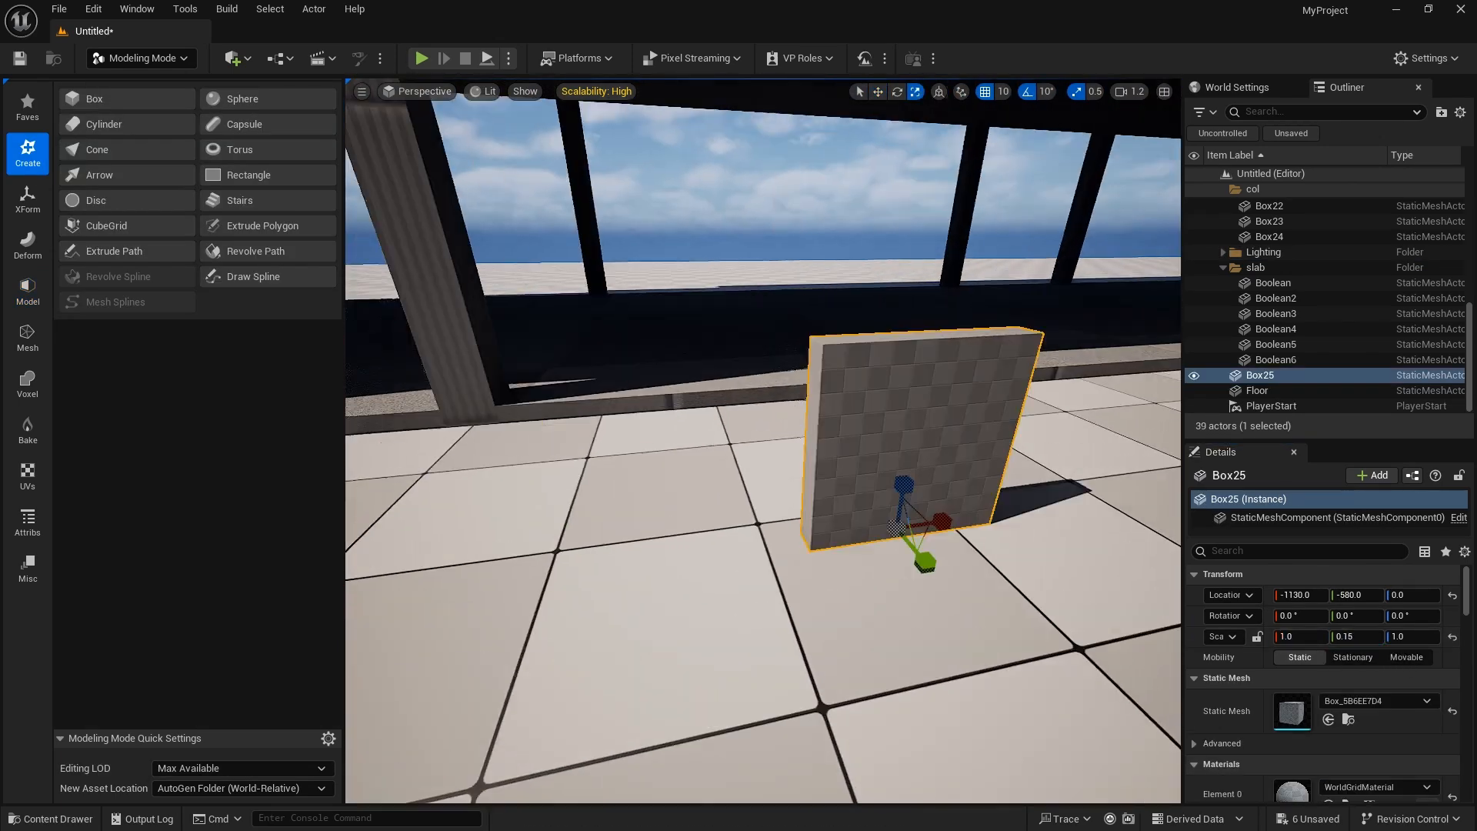
{"action": "right_click_drag", "start_coordinate": [761, 461], "coordinate": [724, 492]}
{"action": "right_click_drag", "start_coordinate": [851, 511], "coordinate": [768, 530]}
{"action": "scroll", "coordinate": [808, 547], "scroll_direction": "down", "scroll_amount": 3}
{"action": "key", "text": "r"}
{"action": "left_click_drag", "start_coordinate": [768, 517], "coordinate": [768, 429]}
{"action": "right_click_drag", "start_coordinate": [768, 429], "coordinate": [712, 431]}
{"action": "key", "text": "ctrl+z"}
{"action": "key", "text": "Delete"}
Duplicate the five upper slabs together and place the copies slightly below the originals.
{"action": "left_click", "coordinate": [732, 492]}
{"action": "left_click", "coordinate": [712, 424], "text": "ctrl"}
{"action": "left_click", "coordinate": [711, 401], "text": "ctrl"}
{"action": "left_click", "coordinate": [696, 273], "text": "ctrl"}
{"action": "right_click_drag", "start_coordinate": [696, 273], "coordinate": [696, 308]}
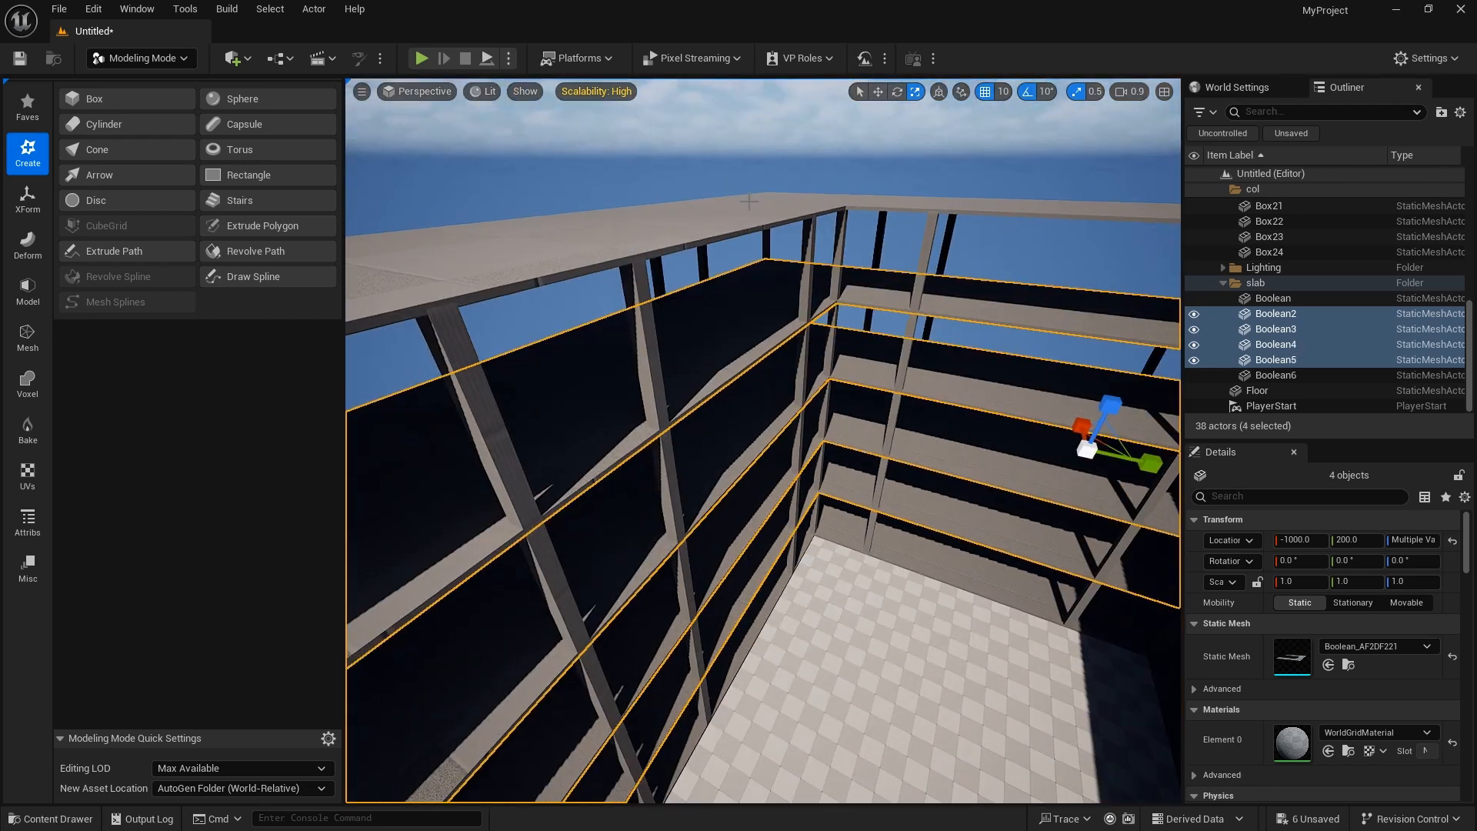
{"action": "left_click", "coordinate": [693, 223], "text": "ctrl"}
{"action": "key", "text": "w"}
{"action": "right_click_drag", "start_coordinate": [692, 223], "coordinate": [693, 185]}
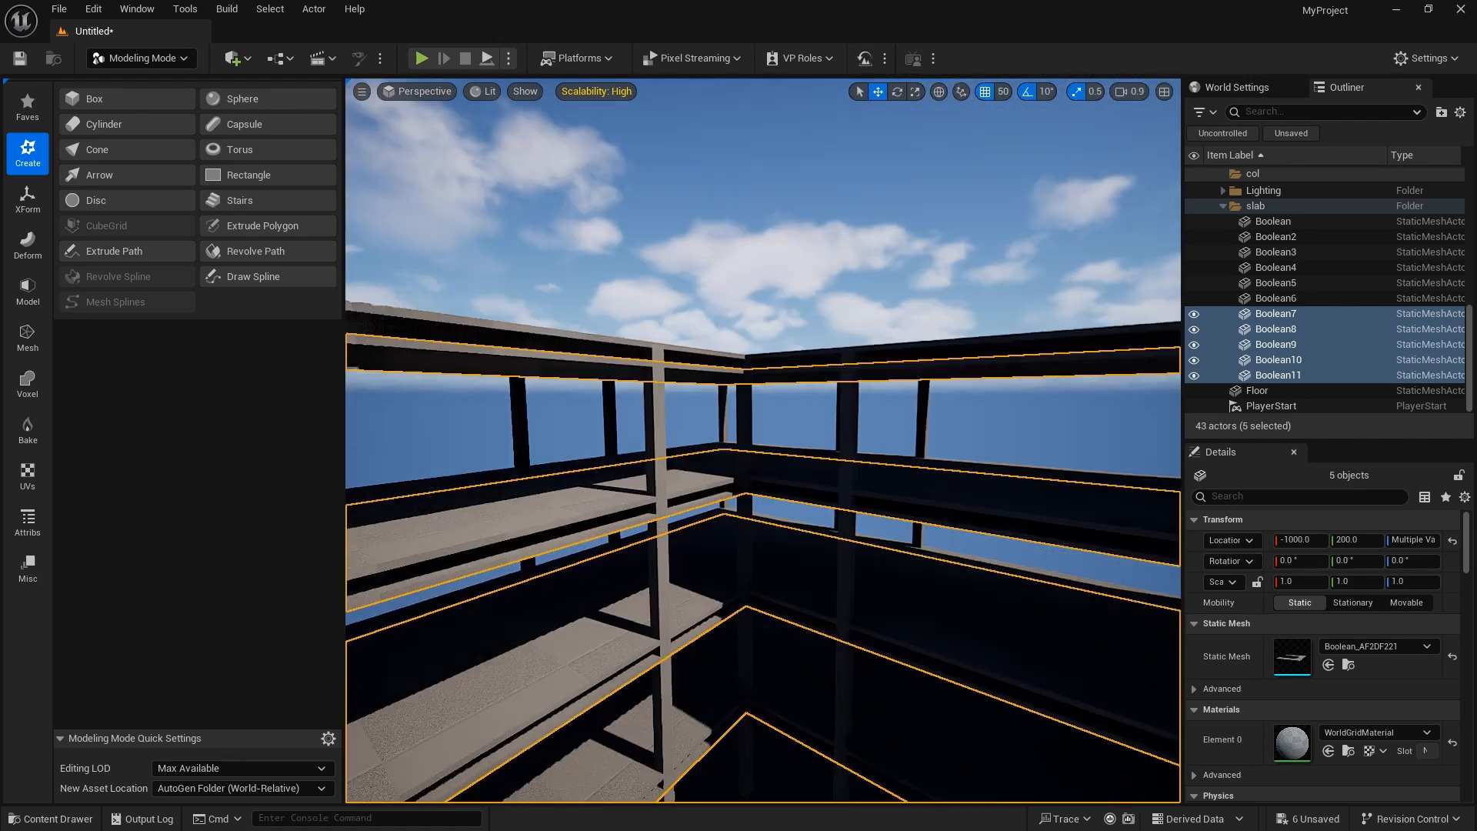
{"action": "key", "text": "Escape"}
Create a box on the floor beside a side column and set its Z scale to 5.2.
{"action": "right_click_drag", "start_coordinate": [762, 439], "coordinate": [585, 438]}
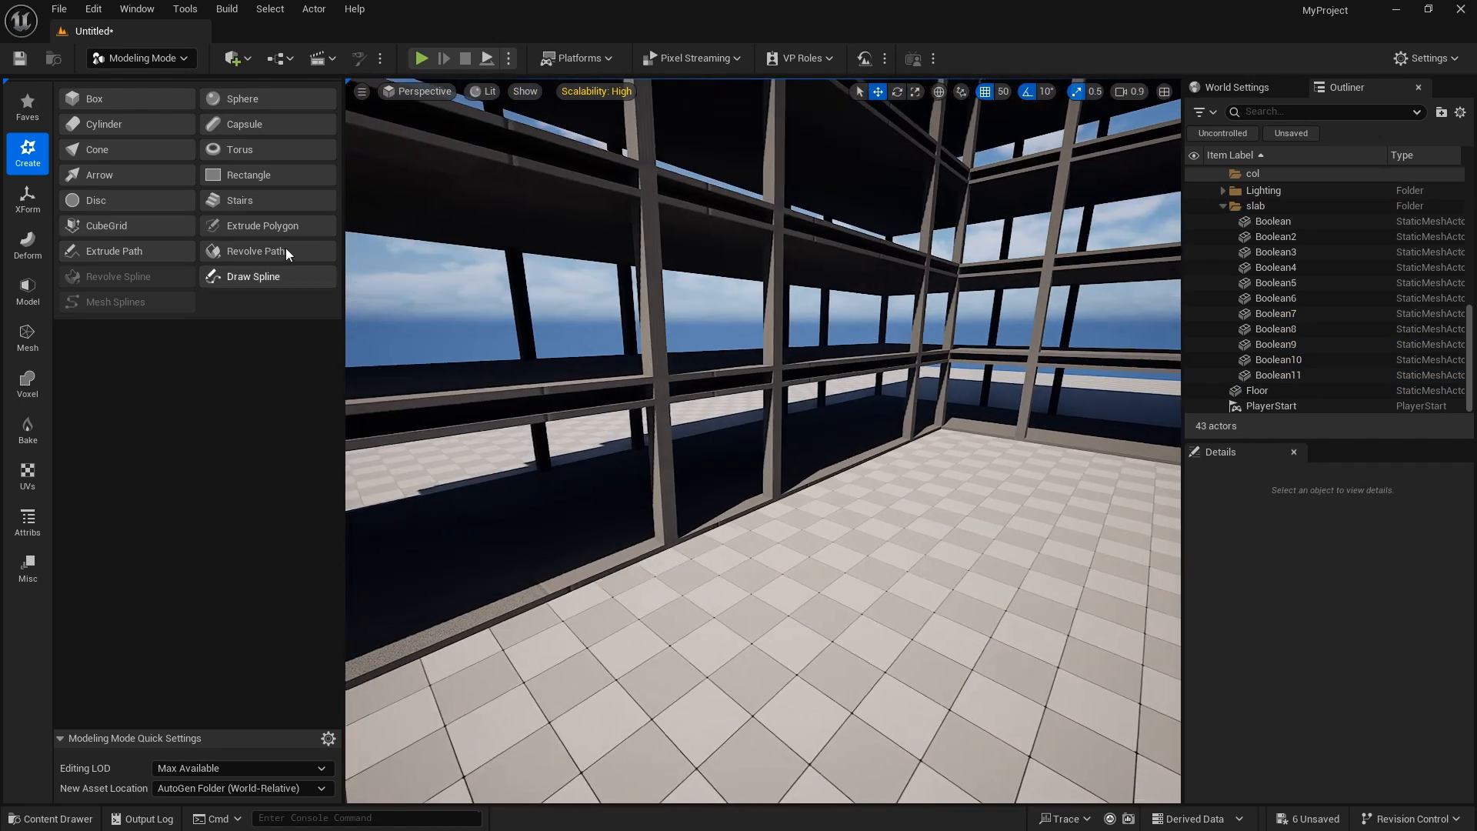
{"action": "left_click", "coordinate": [127, 100]}
{"action": "left_click", "coordinate": [688, 548]}
{"action": "left_click", "coordinate": [772, 778]}
{"action": "right_click_drag", "start_coordinate": [724, 550], "coordinate": [723, 592]}
{"action": "key", "text": "r"}
{"action": "left_click_drag", "start_coordinate": [688, 620], "coordinate": [687, 639]}
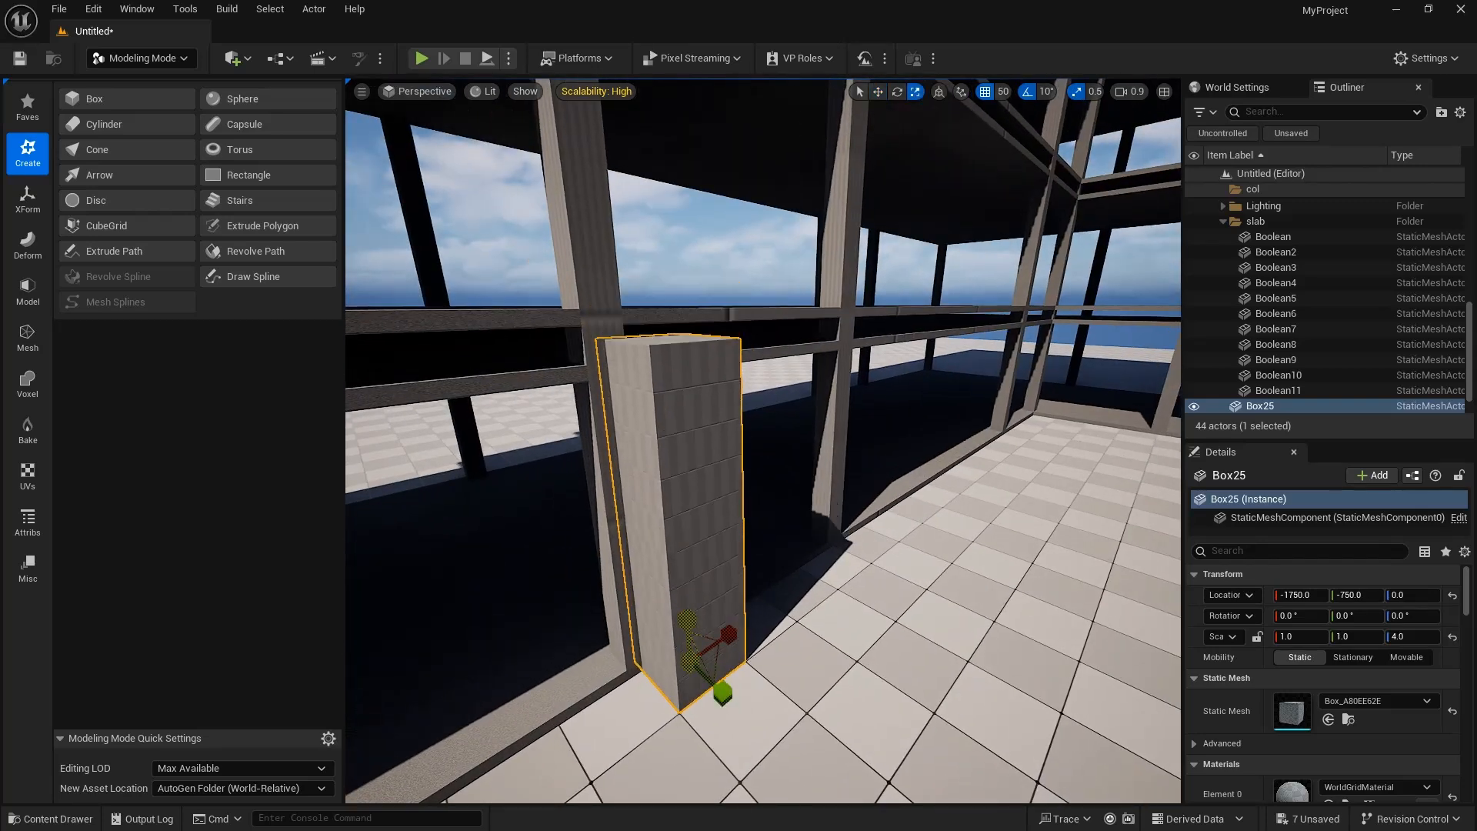
{"action": "type", "text": "5.2"}
{"action": "key", "text": "Return"}
Shape the new box into a side wall with a Y scale of 0.2 and an X scale of 15.
{"action": "right_click_drag", "start_coordinate": [768, 616], "coordinate": [869, 615]}
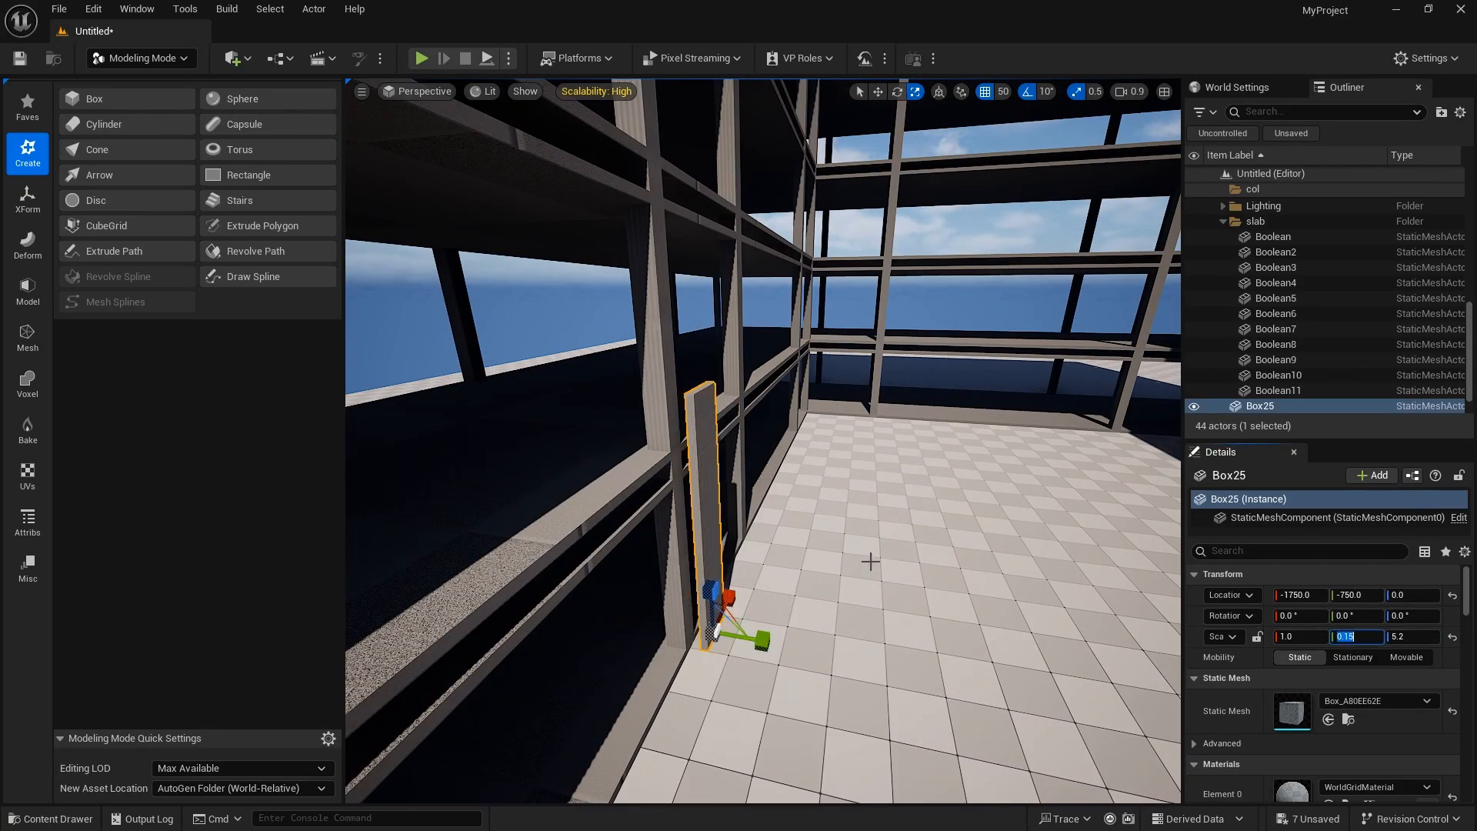
{"action": "type", "text": "0.2"}
{"action": "key", "text": "Return"}
{"action": "right_click_drag", "start_coordinate": [872, 562], "coordinate": [829, 666]}
{"action": "right_click_drag", "start_coordinate": [774, 715], "coordinate": [816, 670]}
{"action": "left_click", "coordinate": [1300, 637]}
{"action": "type", "text": "15"}
{"action": "key", "text": "Return"}
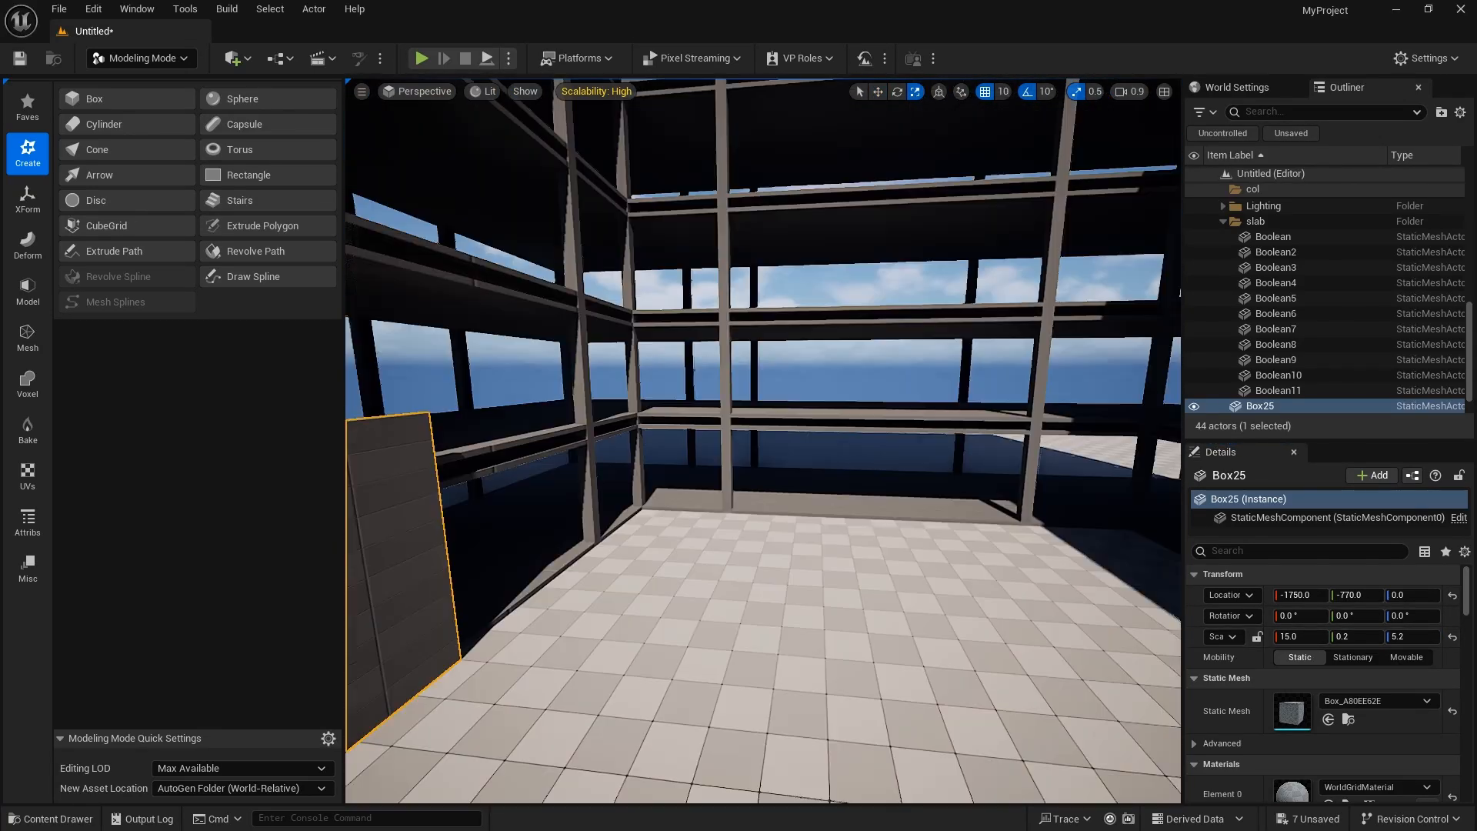
Move the side wall to X -1270 and lengthen it to an X scale of 25.
{"action": "right_click_drag", "start_coordinate": [770, 539], "coordinate": [662, 569]}
{"action": "left_click_drag", "start_coordinate": [558, 571], "coordinate": [662, 575]}
{"action": "right_click_drag", "start_coordinate": [662, 576], "coordinate": [539, 593]}
{"action": "right_click_drag", "start_coordinate": [770, 538], "coordinate": [662, 531]}
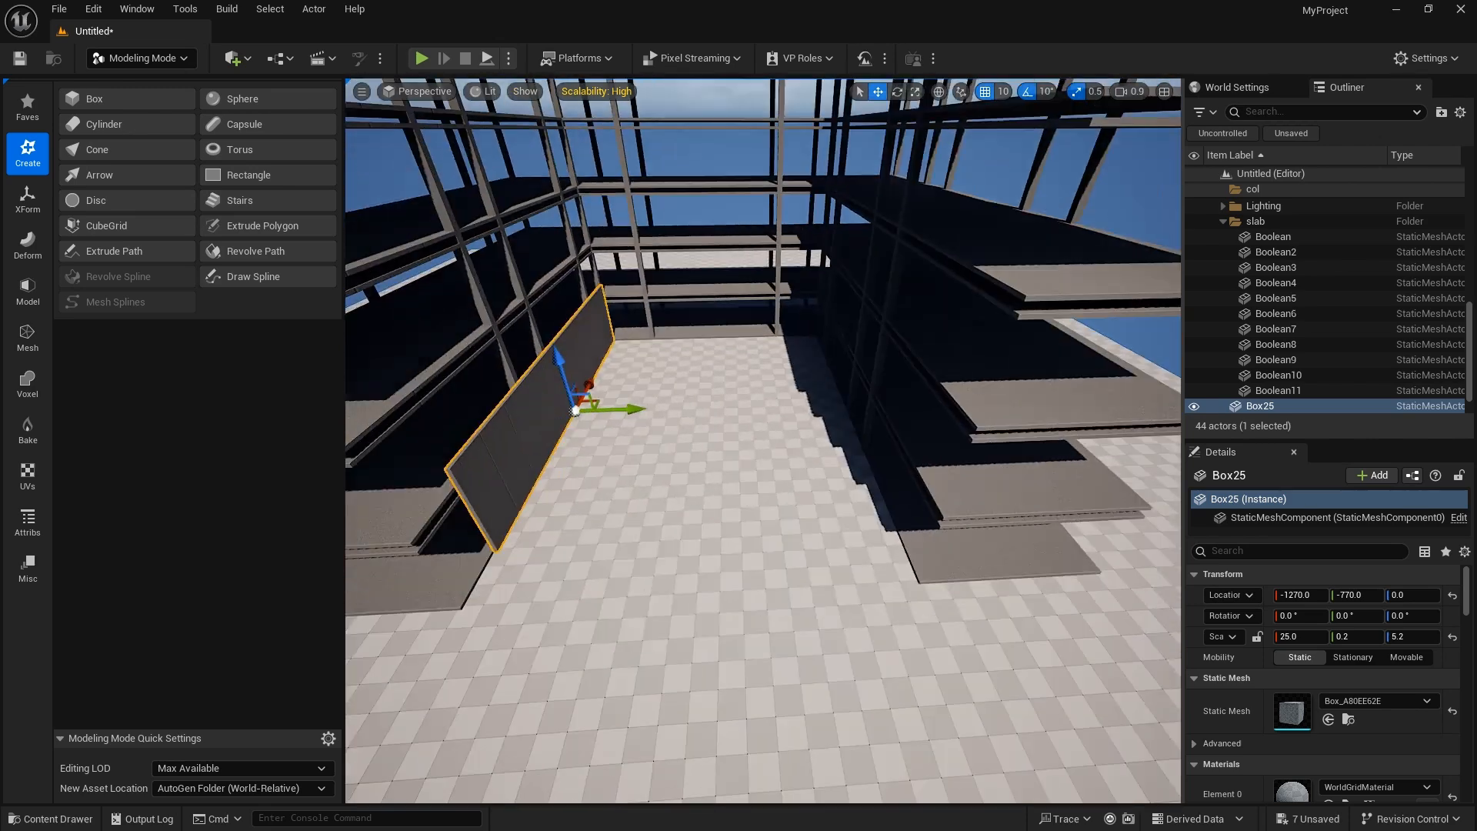
Duplicate the side wall across to the opposite side of the courtyard at Y 1170.
{"action": "left_click_drag", "start_coordinate": [640, 408], "coordinate": [923, 408], "text": "alt"}
{"action": "right_click_drag", "start_coordinate": [847, 462], "coordinate": [769, 500]}
{"action": "left_click", "coordinate": [127, 98]}
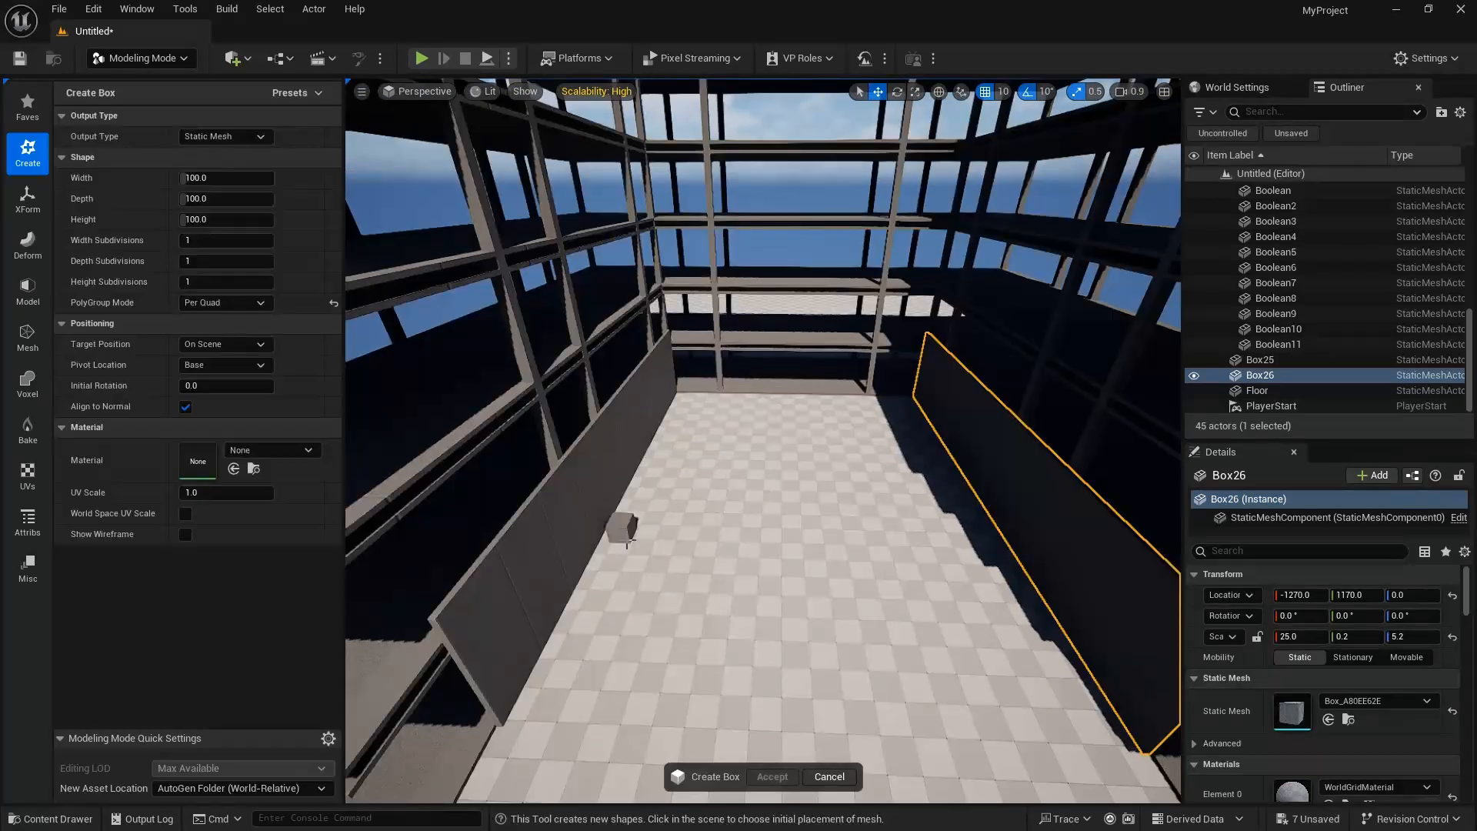
{"action": "left_click", "coordinate": [830, 777]}
{"action": "left_click", "coordinate": [585, 493]}
Create a box on the floor at the courtyard's closed end and set its X scale to 0.15.
{"action": "left_click", "coordinate": [127, 99]}
{"action": "left_click", "coordinate": [685, 574]}
{"action": "left_click", "coordinate": [772, 777]}
{"action": "left_click_drag", "start_coordinate": [689, 539], "coordinate": [724, 385]}
{"action": "right_click_drag", "start_coordinate": [770, 462], "coordinate": [846, 493]}
{"action": "key", "text": "r"}
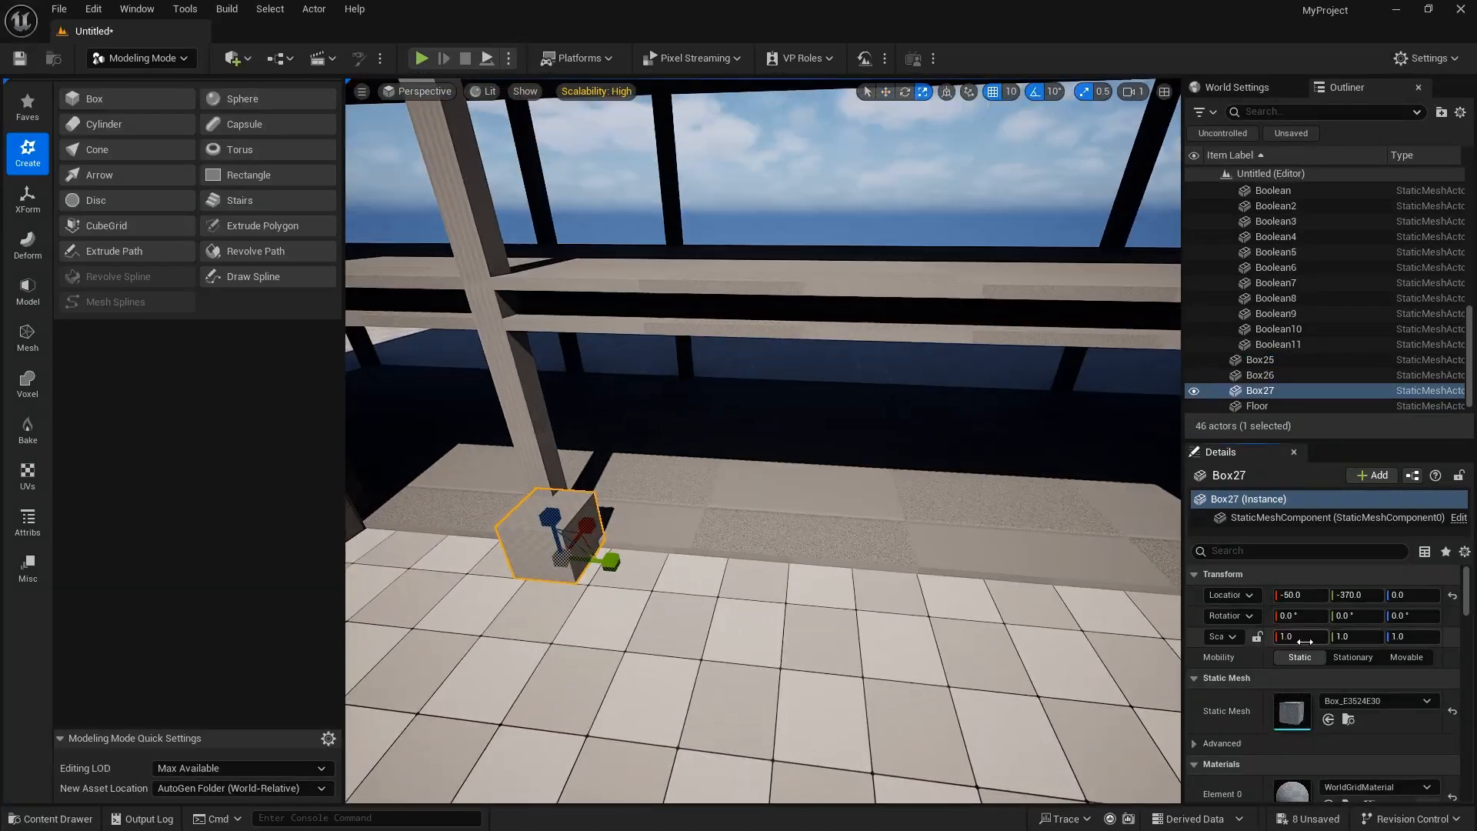
{"action": "left_click", "coordinate": [1302, 637]}
{"action": "type", "text": "0.15"}
{"action": "key", "text": "Return"}
Center the end wall at Y location 0 and widen it to a Y scale of about 14.5.
{"action": "right_click_drag", "start_coordinate": [770, 462], "coordinate": [662, 477]}
{"action": "left_click", "coordinate": [1356, 595]}
{"action": "type", "text": "0"}
{"action": "key", "text": "Return"}
{"action": "left_click_drag", "start_coordinate": [1060, 579], "coordinate": [1154, 604]}
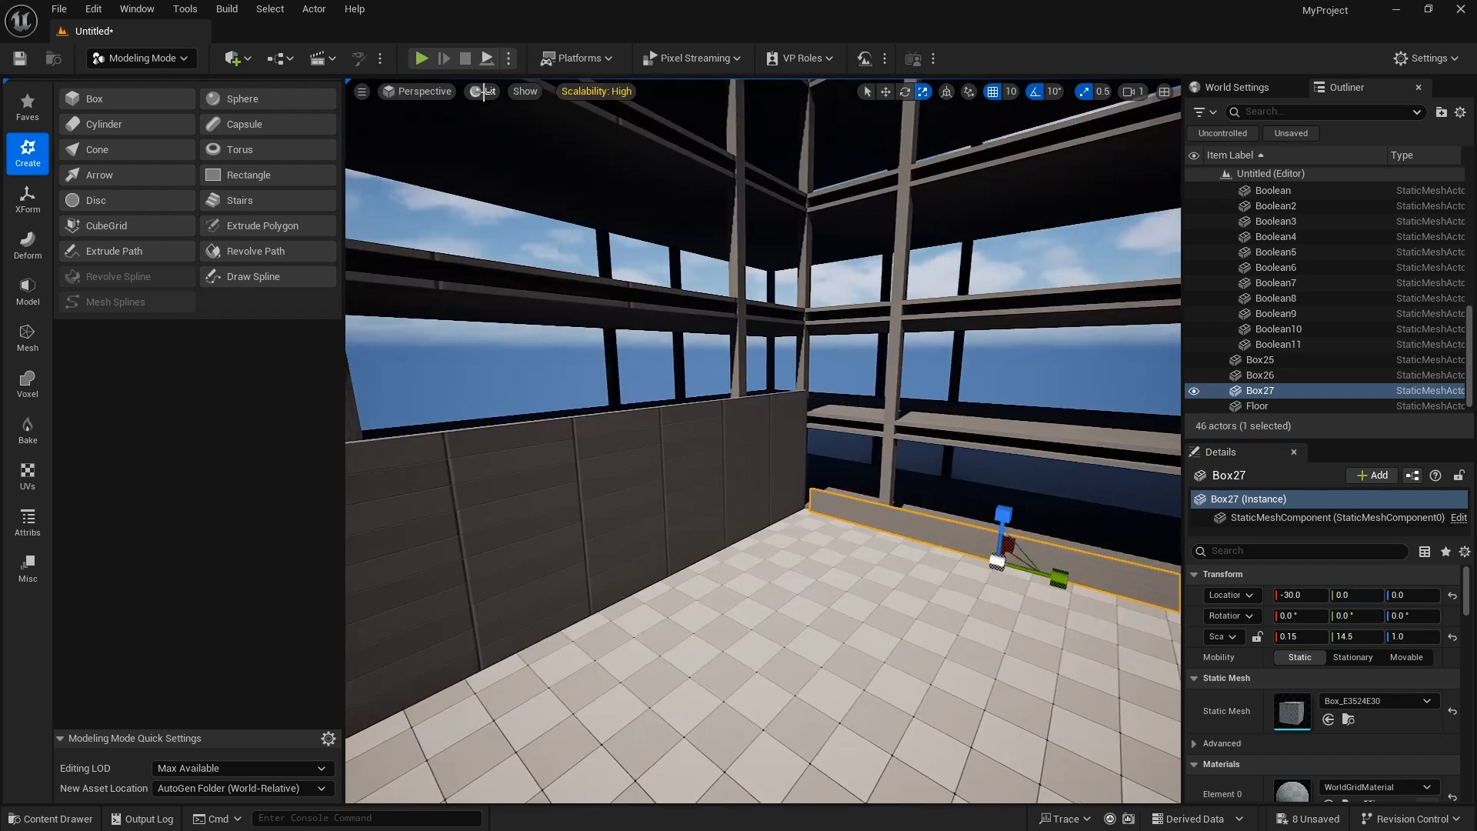
Rotate the directional light to change how the sun lights the courtyard.
{"action": "right_click_drag", "start_coordinate": [488, 224], "coordinate": [654, 231]}
{"action": "key", "text": "ctrl+l"}
{"action": "right_click_drag", "start_coordinate": [761, 360], "coordinate": [831, 377]}
{"action": "key", "text": "ctrl+l"}
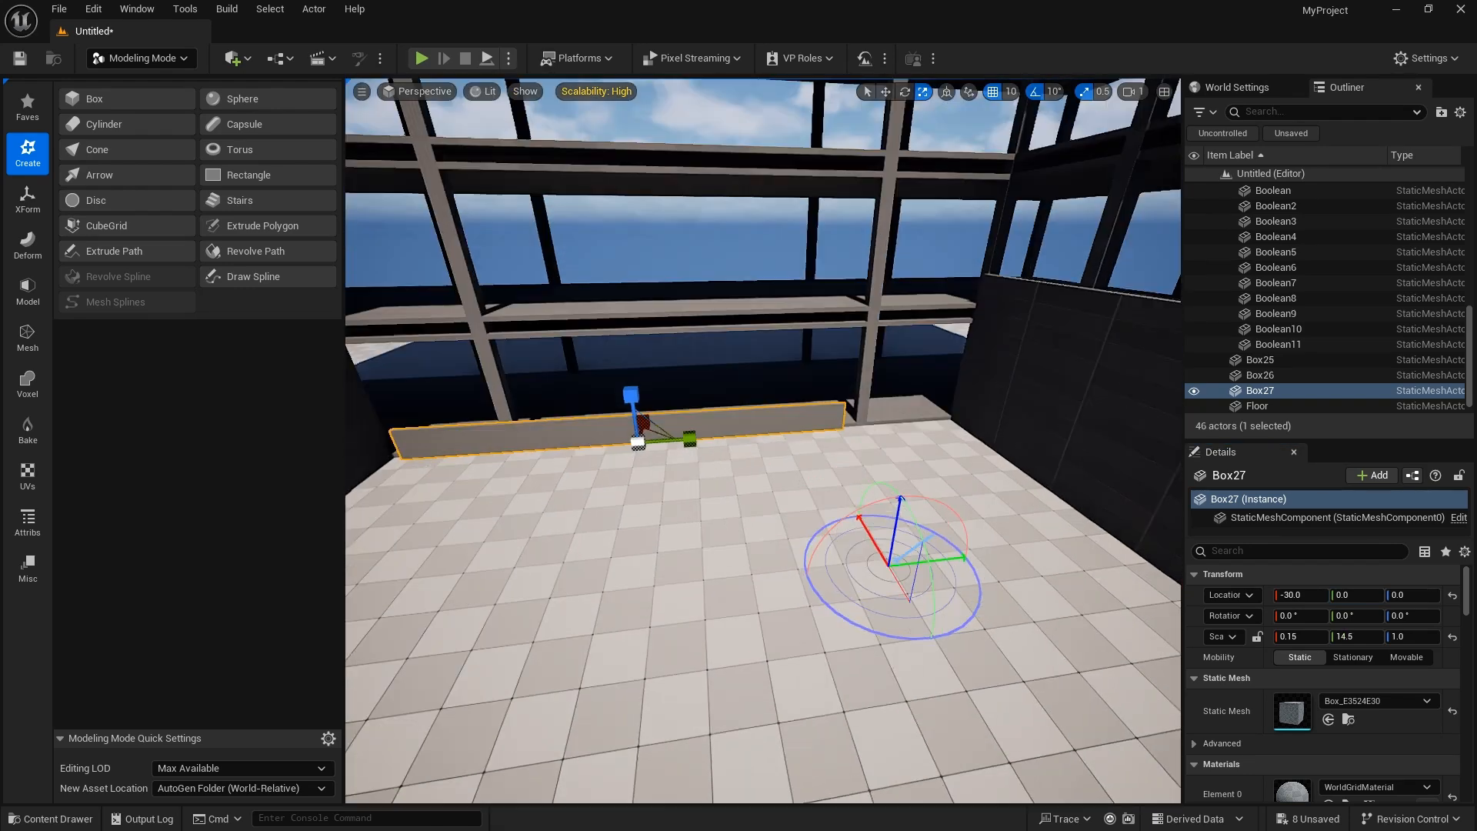
Extend the end wall between the side walls to a Y scale of 23.2 and raise its Z scale to 4.5.
{"action": "right_click_drag", "start_coordinate": [762, 441], "coordinate": [862, 492]}
{"action": "left_click_drag", "start_coordinate": [706, 314], "coordinate": [777, 339]}
{"action": "mouse_move", "coordinate": [761, 441]}
{"action": "right_mouse_down"}
{"action": "mouse_move", "coordinate": [654, 431]}
{"action": "mouse_move", "coordinate": [761, 454]}
{"action": "right_mouse_up"}
{"action": "left_click_drag", "start_coordinate": [559, 353], "coordinate": [585, 363]}
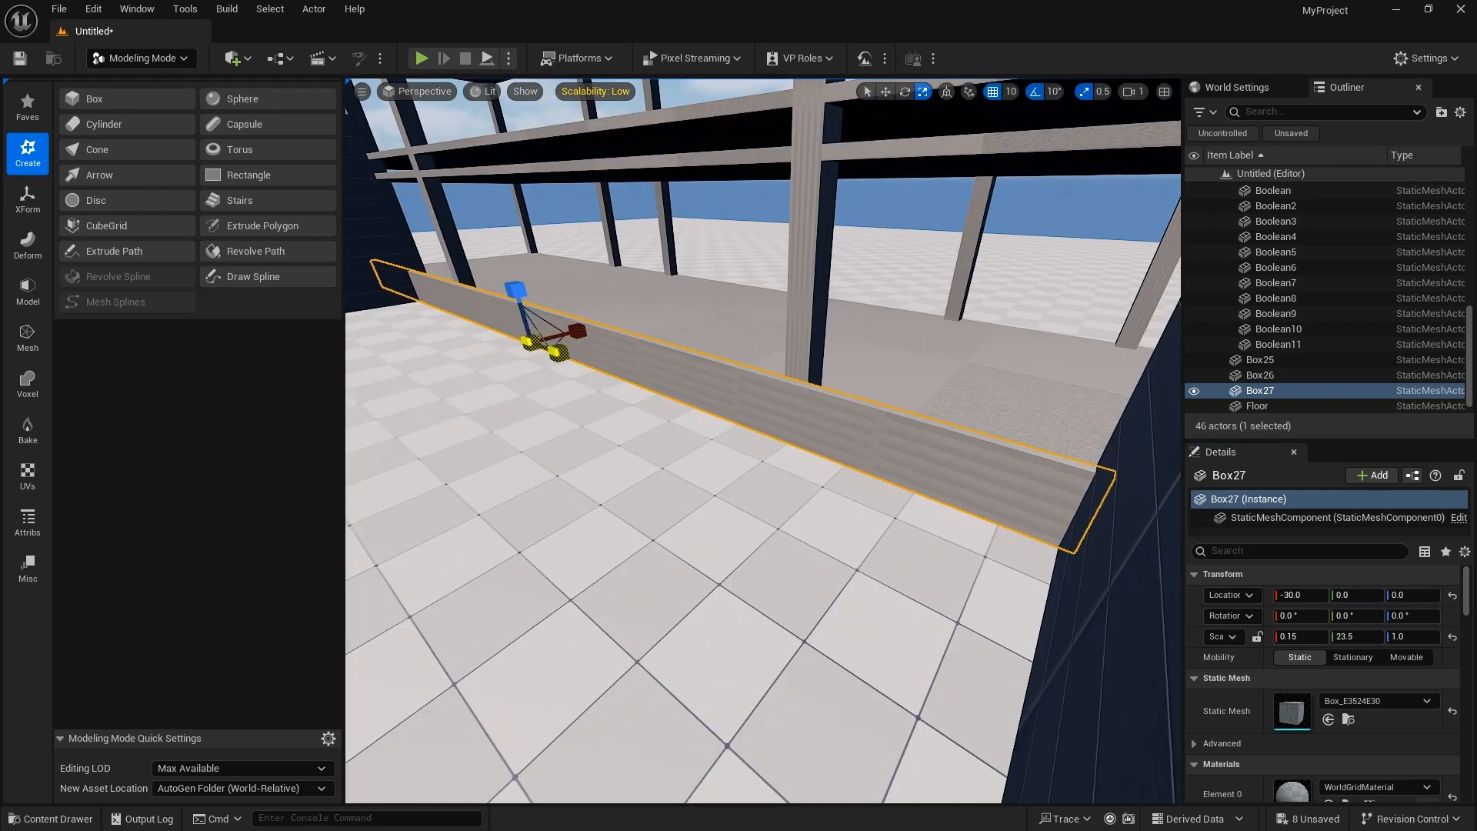
{"action": "right_click_drag", "start_coordinate": [762, 441], "coordinate": [885, 454]}
{"action": "left_click_drag", "start_coordinate": [613, 500], "coordinate": [613, 447]}
{"action": "right_click_drag", "start_coordinate": [762, 441], "coordinate": [839, 431]}
Try Z scales of 4.2 and 4.25 to match the end wall's height to the first-floor slab.
{"action": "left_click", "coordinate": [1413, 637]}
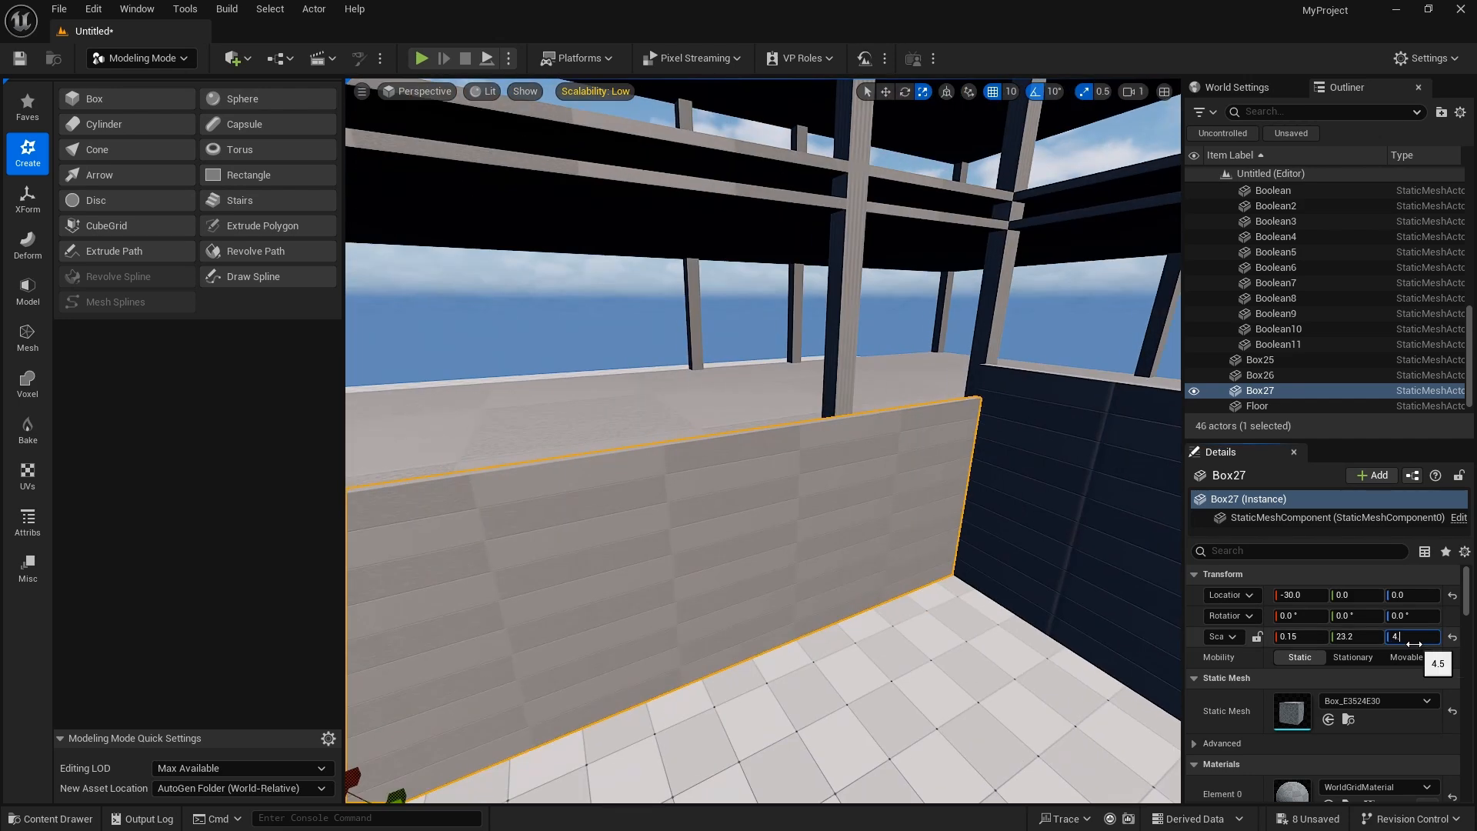
{"action": "key", "text": "Escape"}
{"action": "right_click_drag", "start_coordinate": [783, 511], "coordinate": [869, 531]}
{"action": "left_click", "coordinate": [739, 654]}
{"action": "right_click_drag", "start_coordinate": [864, 650], "coordinate": [777, 647]}
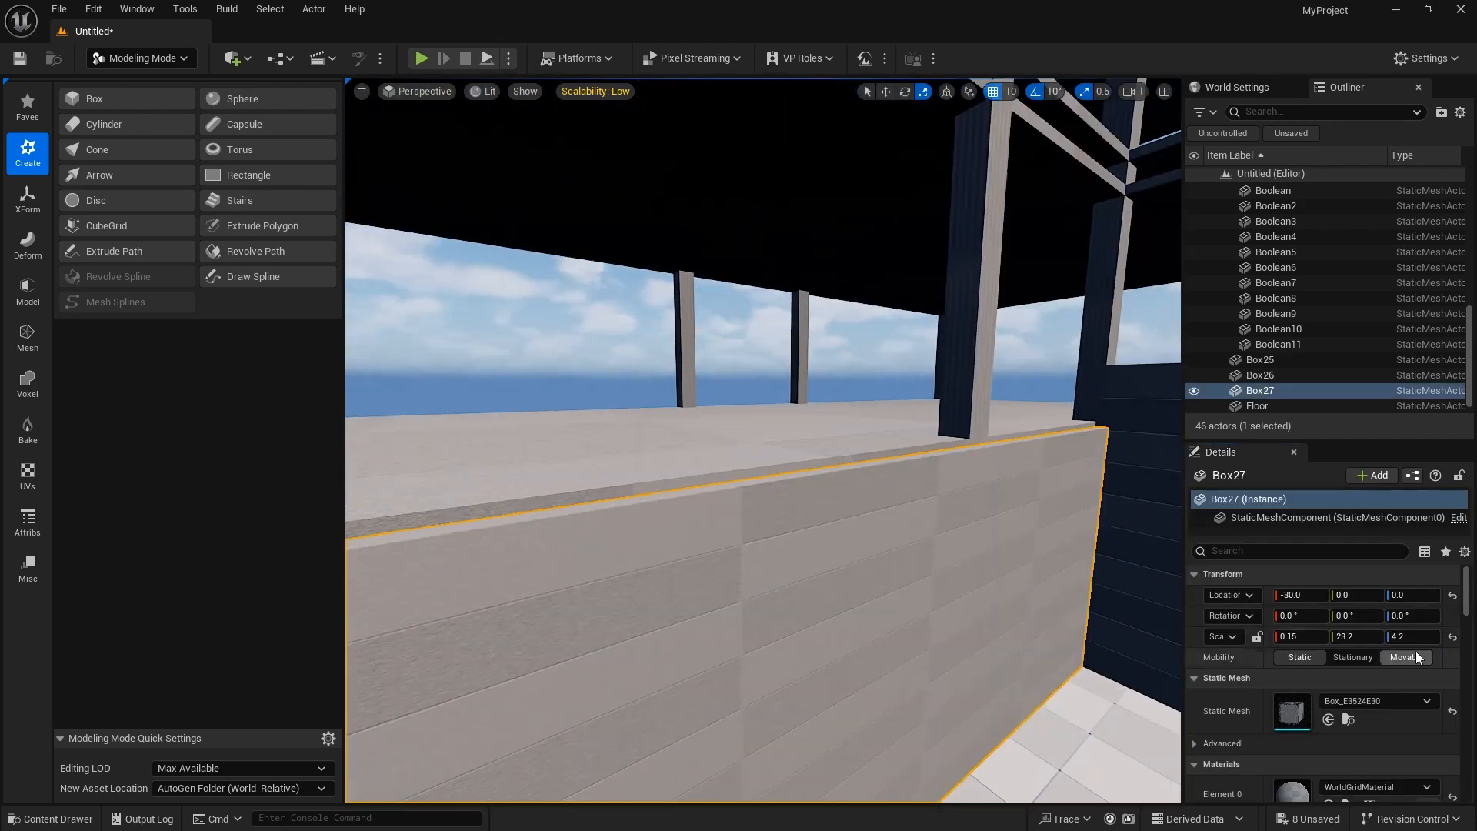
{"action": "left_click_drag", "start_coordinate": [1413, 637], "coordinate": [1419, 637]}
{"action": "right_click_drag", "start_coordinate": [777, 646], "coordinate": [862, 615]}
{"action": "left_click", "coordinate": [1410, 638]}
{"action": "type", "text": "4.22"}
{"action": "key", "text": "Return"}
Set the end wall's Z scale to 4.3.
{"action": "right_click_drag", "start_coordinate": [777, 539], "coordinate": [693, 523]}
{"action": "left_click", "coordinate": [1417, 635]}
{"action": "type", "text": "4"}
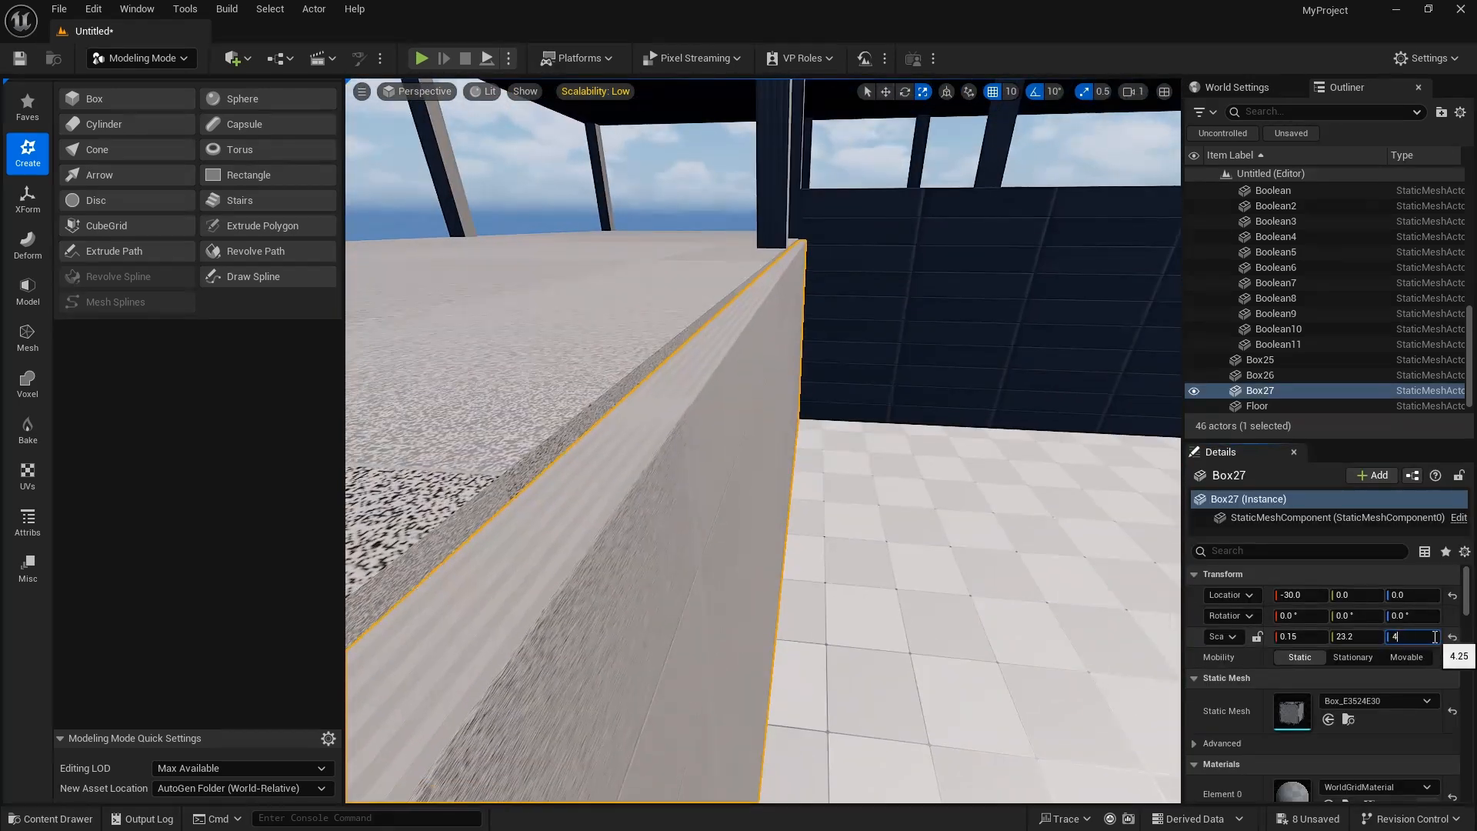
{"action": "type", "text": "..3"}
{"action": "key", "text": "Return"}
Move the end wall against the slab edge, at X location -25.
{"action": "right_click_drag", "start_coordinate": [777, 538], "coordinate": [738, 616]}
{"action": "key", "text": "w"}
{"action": "scroll", "coordinate": [777, 539], "scroll_direction": "down", "scroll_amount": 1}
{"action": "right_click_drag", "start_coordinate": [777, 539], "coordinate": [854, 531]}
{"action": "scroll", "coordinate": [777, 538], "scroll_direction": "down", "scroll_amount": 1}
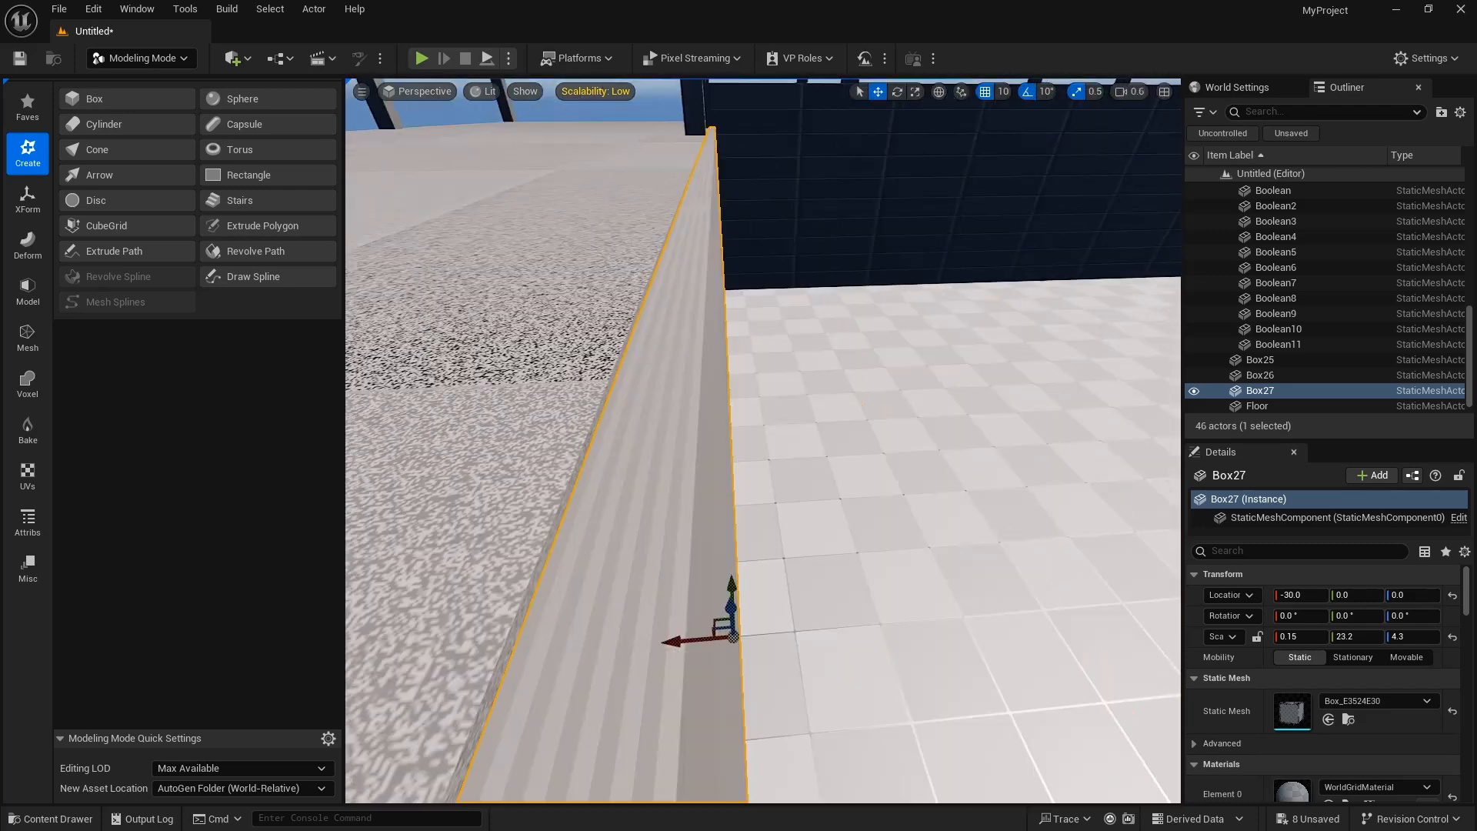
{"action": "left_click_drag", "start_coordinate": [697, 644], "coordinate": [694, 646]}
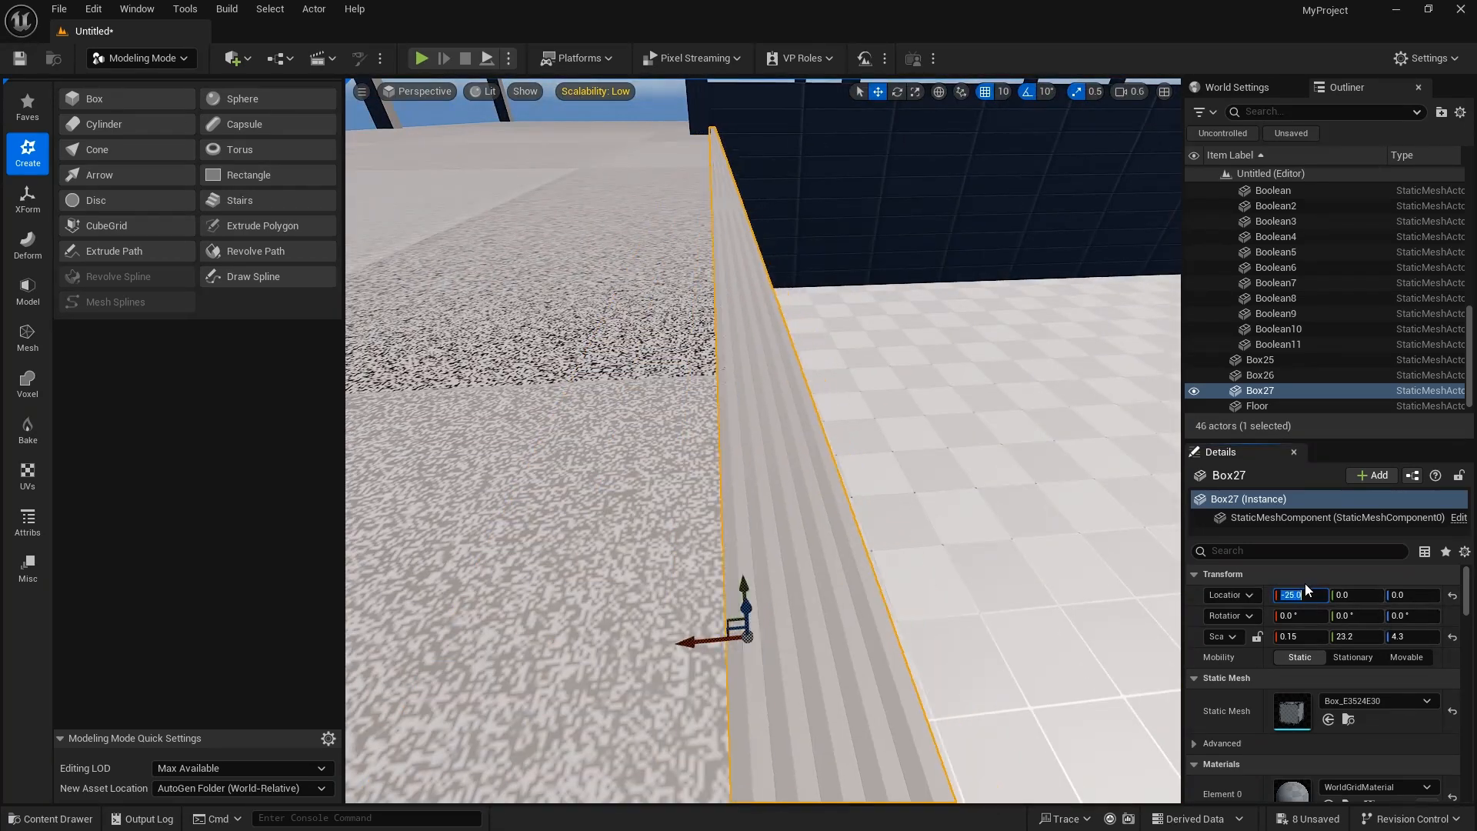
Fine-tune the end wall's height to a Z scale of 4.28 so it meets the slab.
{"action": "left_click", "coordinate": [954, 192], "text": "ctrl"}
{"action": "right_click_drag", "start_coordinate": [777, 539], "coordinate": [777, 462]}
{"action": "left_click", "coordinate": [808, 300]}
{"action": "scroll", "coordinate": [777, 462], "scroll_direction": "down", "scroll_amount": 1}
{"action": "left_click", "coordinate": [985, 416]}
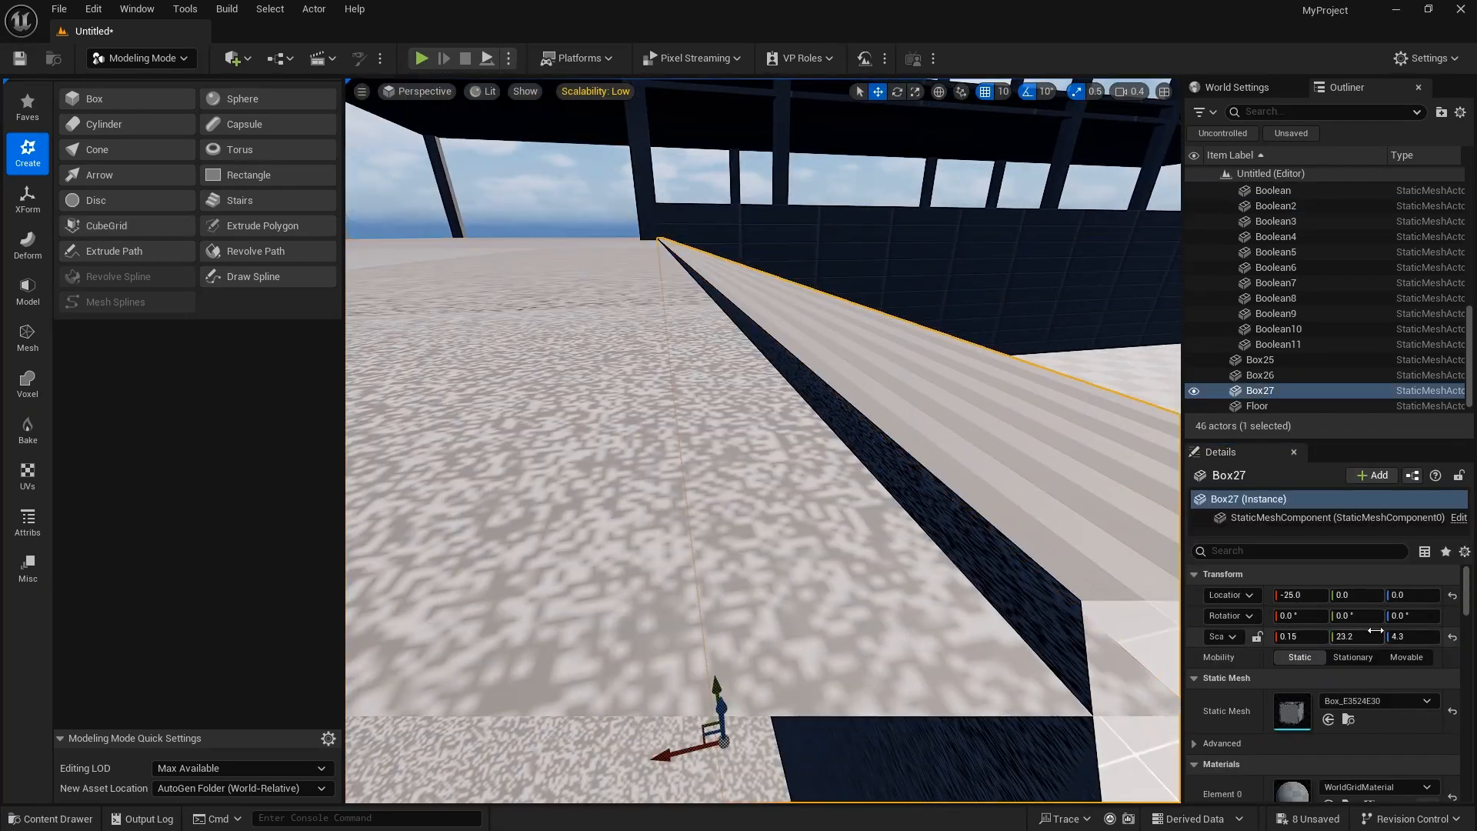
{"action": "left_click", "coordinate": [1416, 637]}
{"action": "type", "text": "4."}
{"action": "left_click", "coordinate": [1416, 637]}
{"action": "right_click_drag", "start_coordinate": [924, 462], "coordinate": [711, 469]}
{"action": "type", "text": ".28"}
{"action": "key", "text": "Return"}
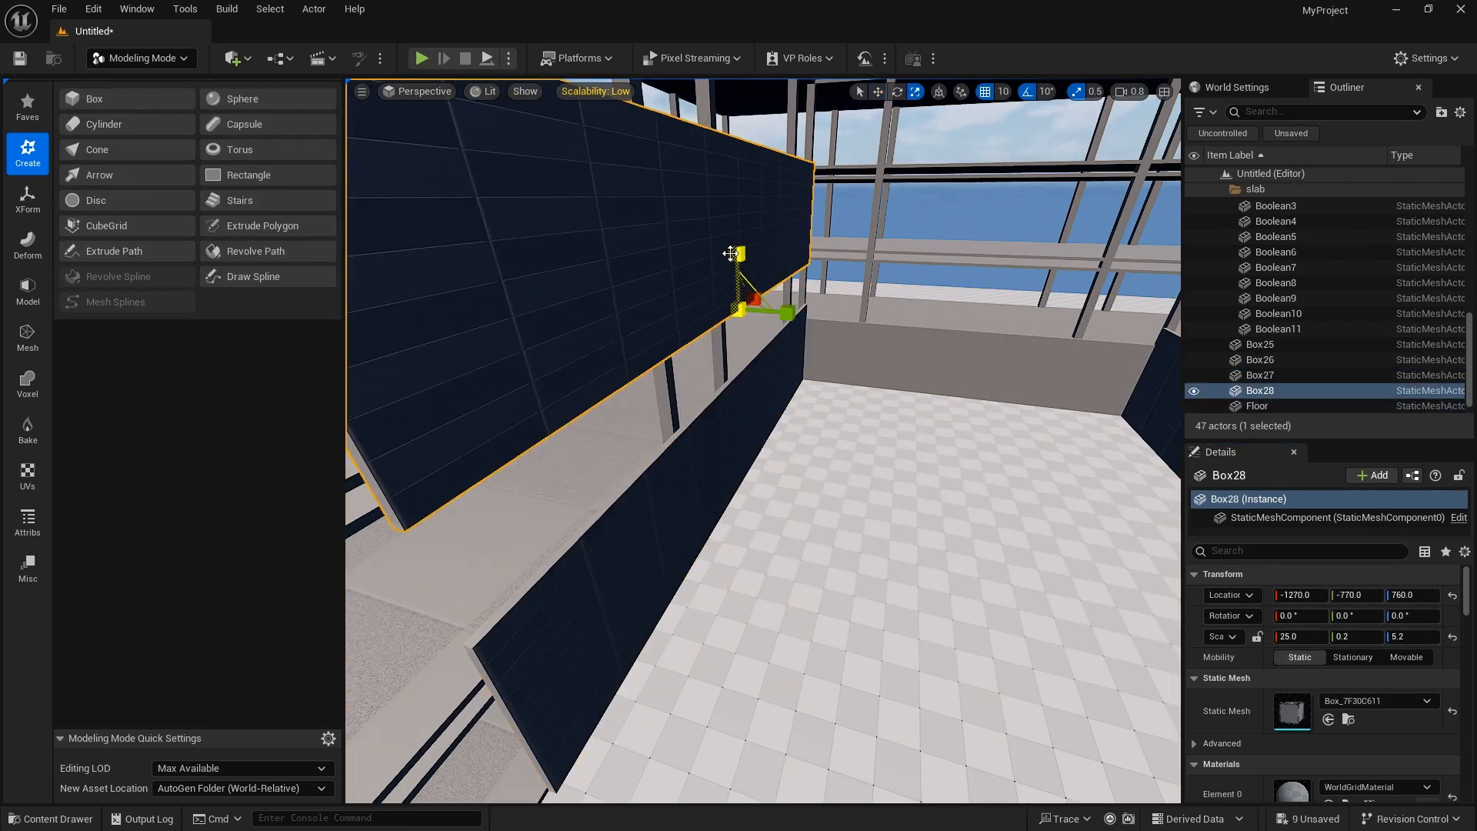
Shorten the raised panel above the side wall to a Z scale of 0.5 and lift it to Z location 783.
{"action": "right_click_drag", "start_coordinate": [762, 461], "coordinate": [731, 466]}
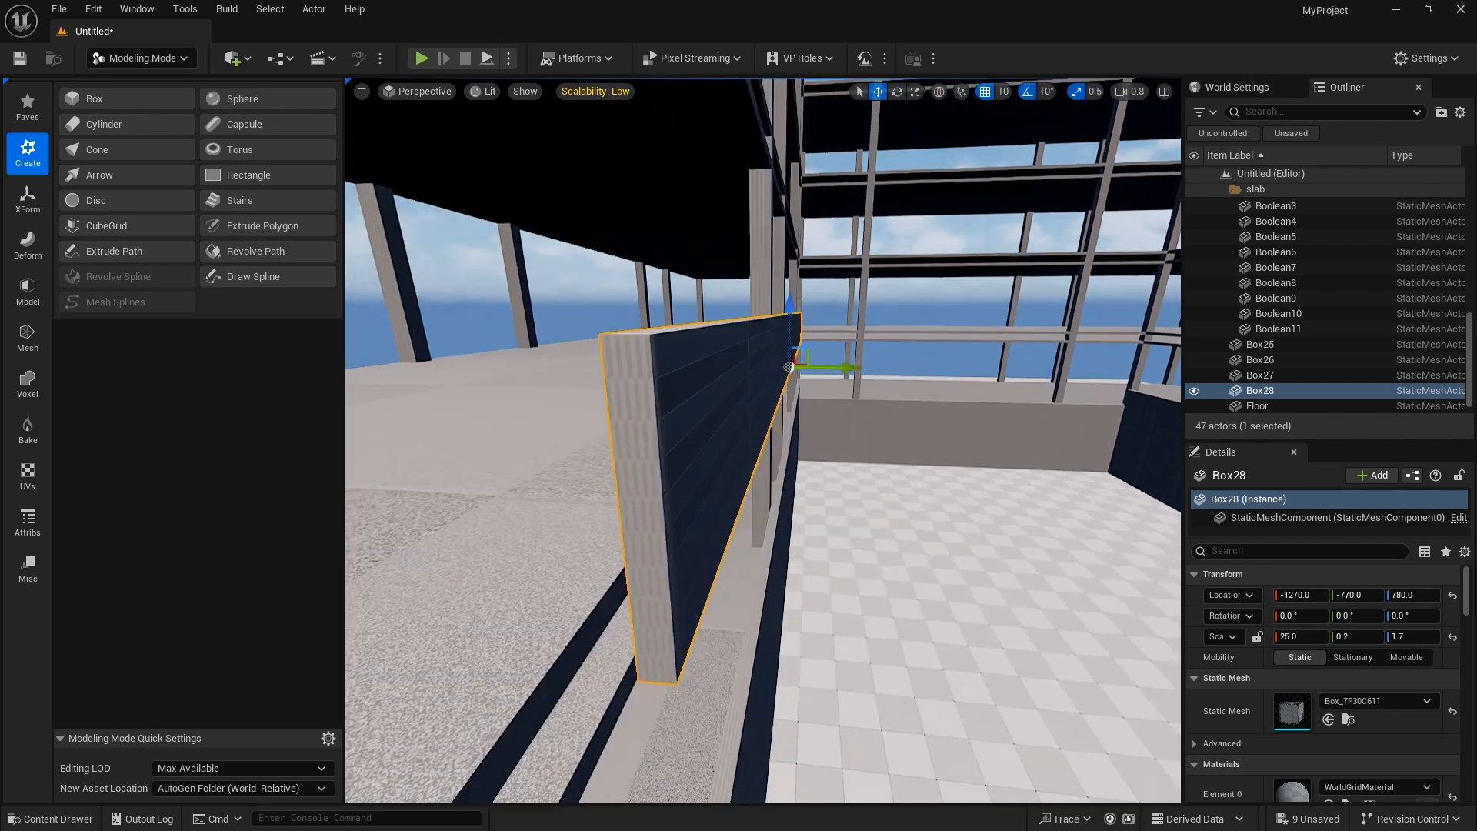
{"action": "key", "text": "r"}
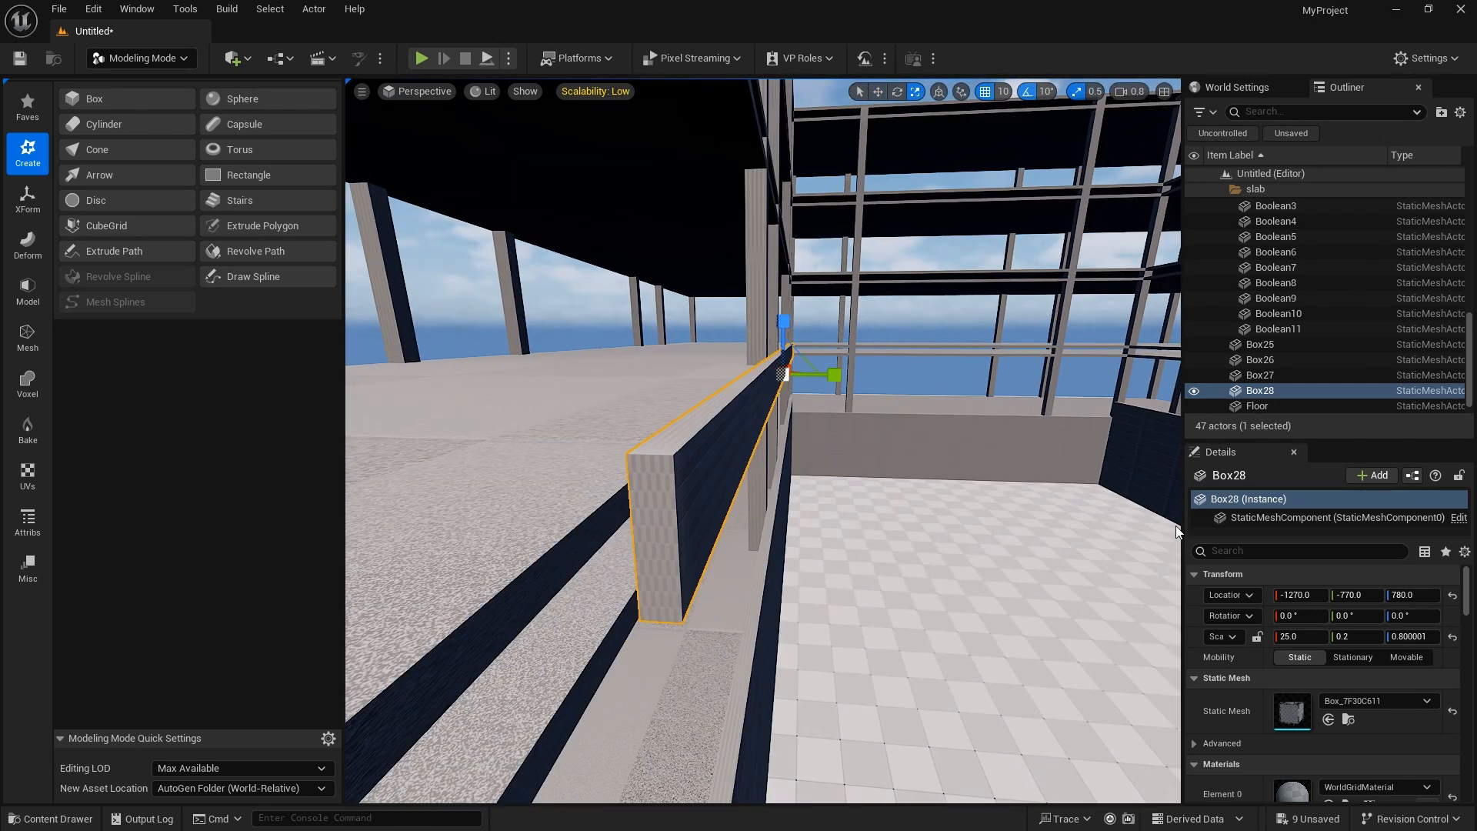
{"action": "left_click", "coordinate": [1022, 446]}
{"action": "left_click", "coordinate": [687, 505]}
{"action": "key", "text": "w"}
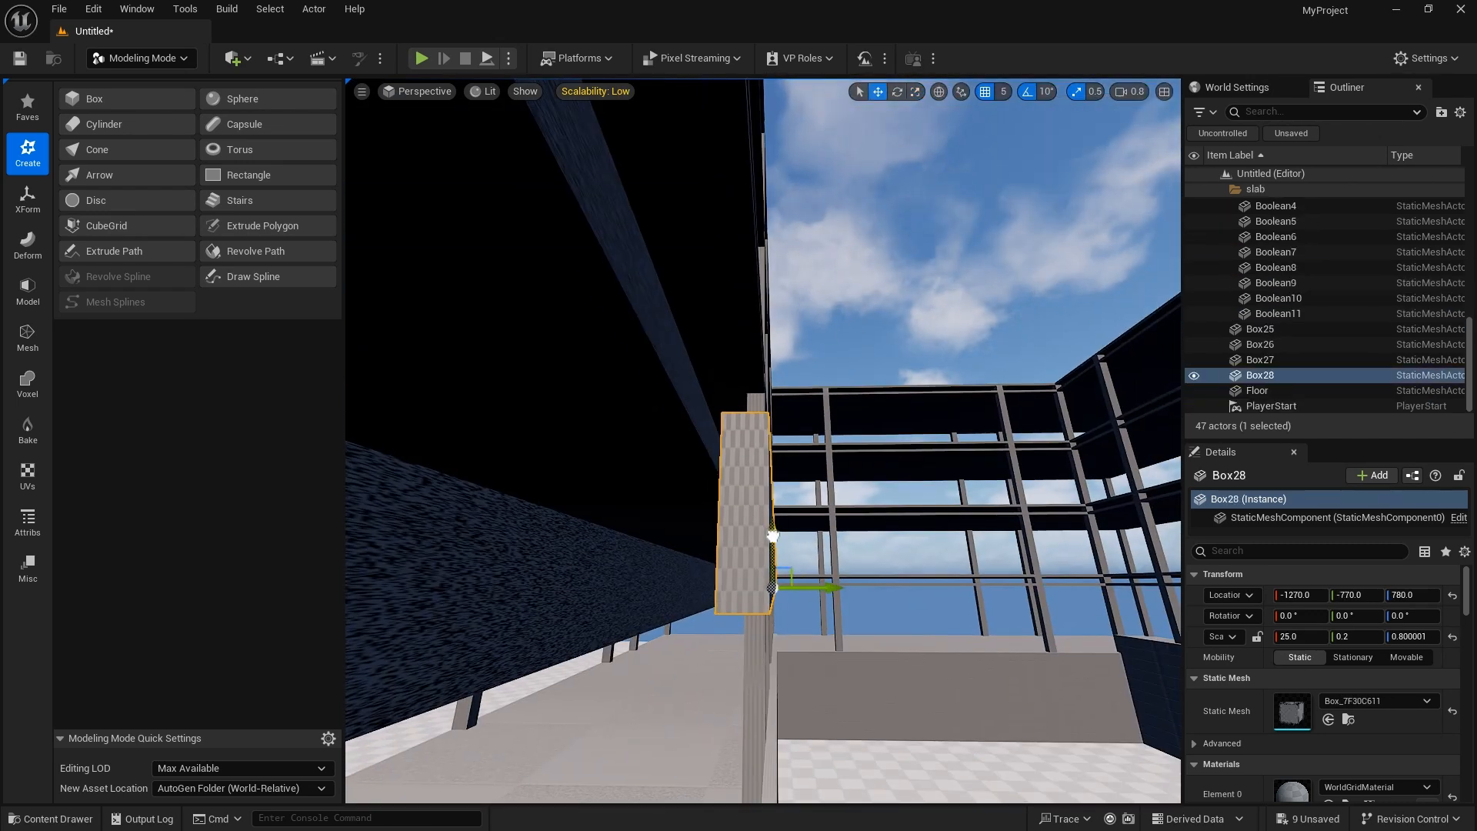
{"action": "right_click_drag", "start_coordinate": [767, 525], "coordinate": [769, 562]}
{"action": "key", "text": "r"}
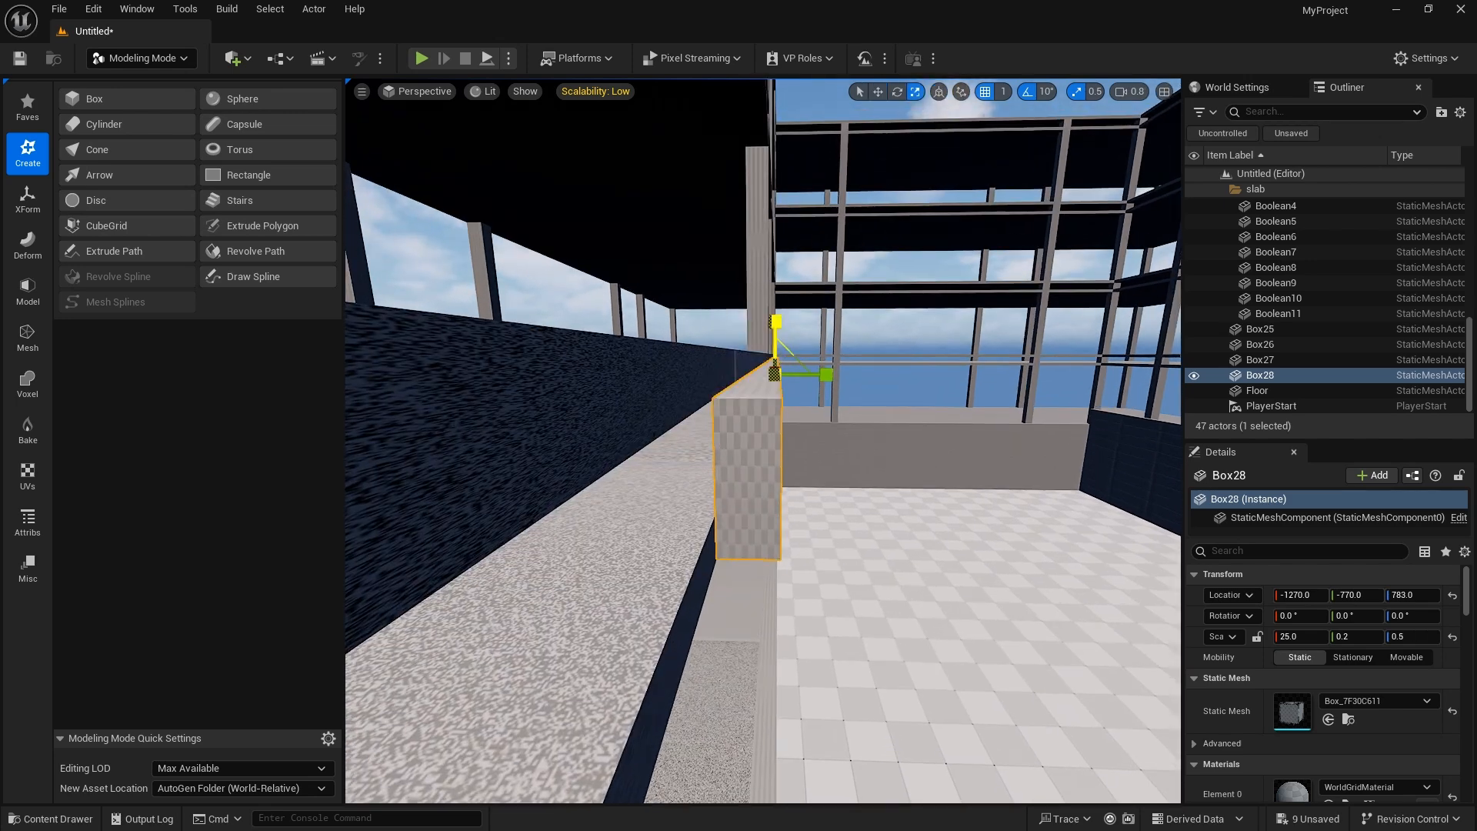
{"action": "left_click_drag", "start_coordinate": [778, 329], "coordinate": [778, 340]}
{"action": "right_click_drag", "start_coordinate": [778, 340], "coordinate": [778, 354]}
Set the raised side panel's Z scale to 1.7 so it covers the slab edge.
{"action": "left_click", "coordinate": [1412, 637]}
{"action": "type", "text": "0.6"}
{"action": "key", "text": "Return"}
{"action": "type", "text": "1."}
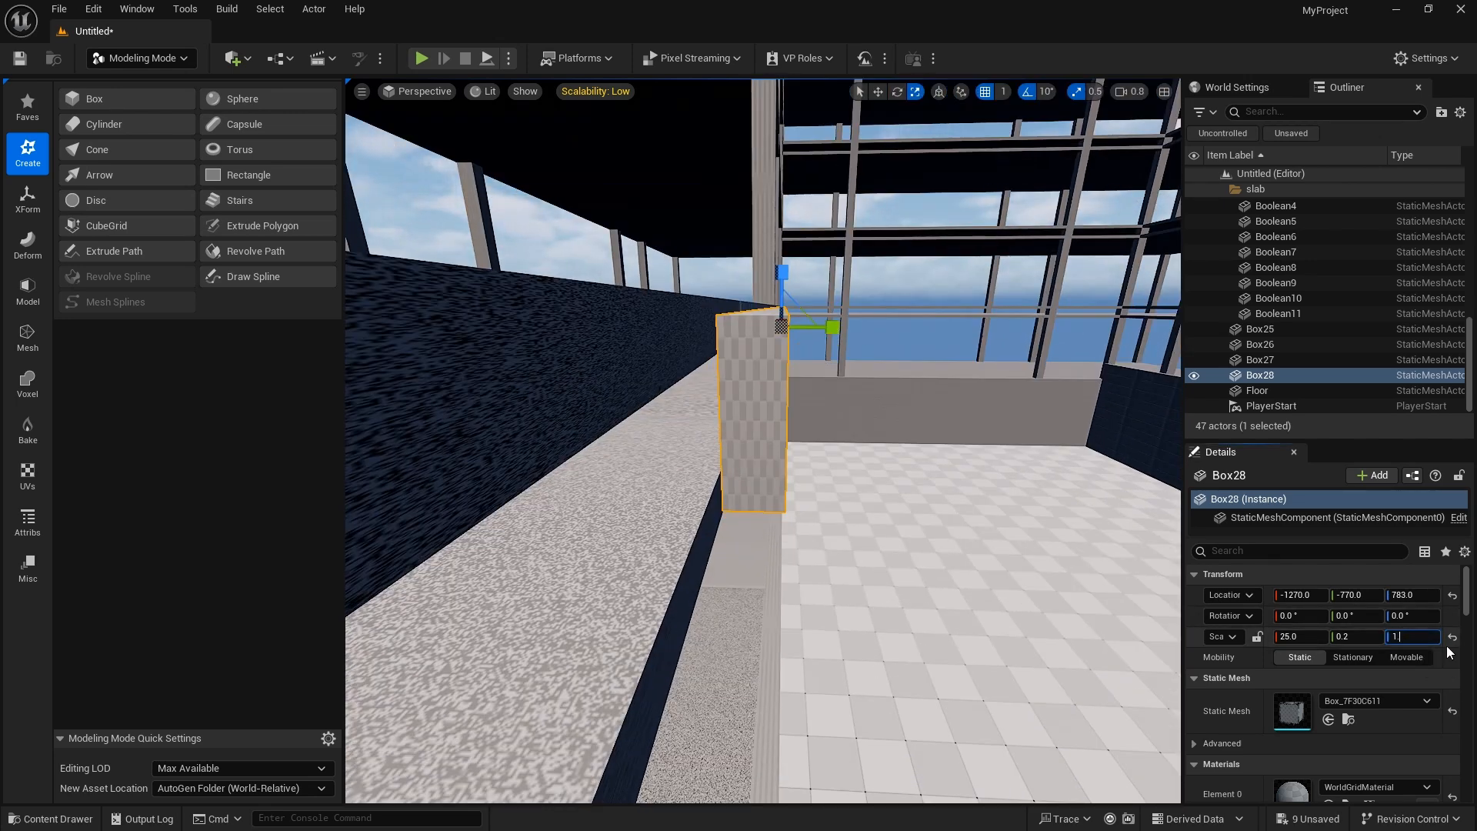
{"action": "type", "text": "6"}
{"action": "key", "text": "Return"}
{"action": "right_click_drag", "start_coordinate": [846, 493], "coordinate": [651, 527]}
{"action": "key", "text": "w"}
Duplicate the side panel up to the next two floor levels, placing the top copy at about Z 1622.
{"action": "left_click", "coordinate": [678, 647]}
{"action": "left_click", "coordinate": [677, 470]}
{"action": "left_click", "coordinate": [723, 560]}
{"action": "right_click_drag", "start_coordinate": [723, 560], "coordinate": [750, 531]}
{"action": "left_click_drag", "start_coordinate": [756, 526], "coordinate": [735, 432], "text": "alt"}
{"action": "mouse_move", "coordinate": [735, 433]}
{"action": "right_mouse_down"}
{"action": "mouse_move", "coordinate": [735, 412]}
{"action": "mouse_move", "coordinate": [739, 423]}
{"action": "right_mouse_up"}
{"action": "left_click_drag", "start_coordinate": [740, 424], "coordinate": [740, 360], "text": "alt"}
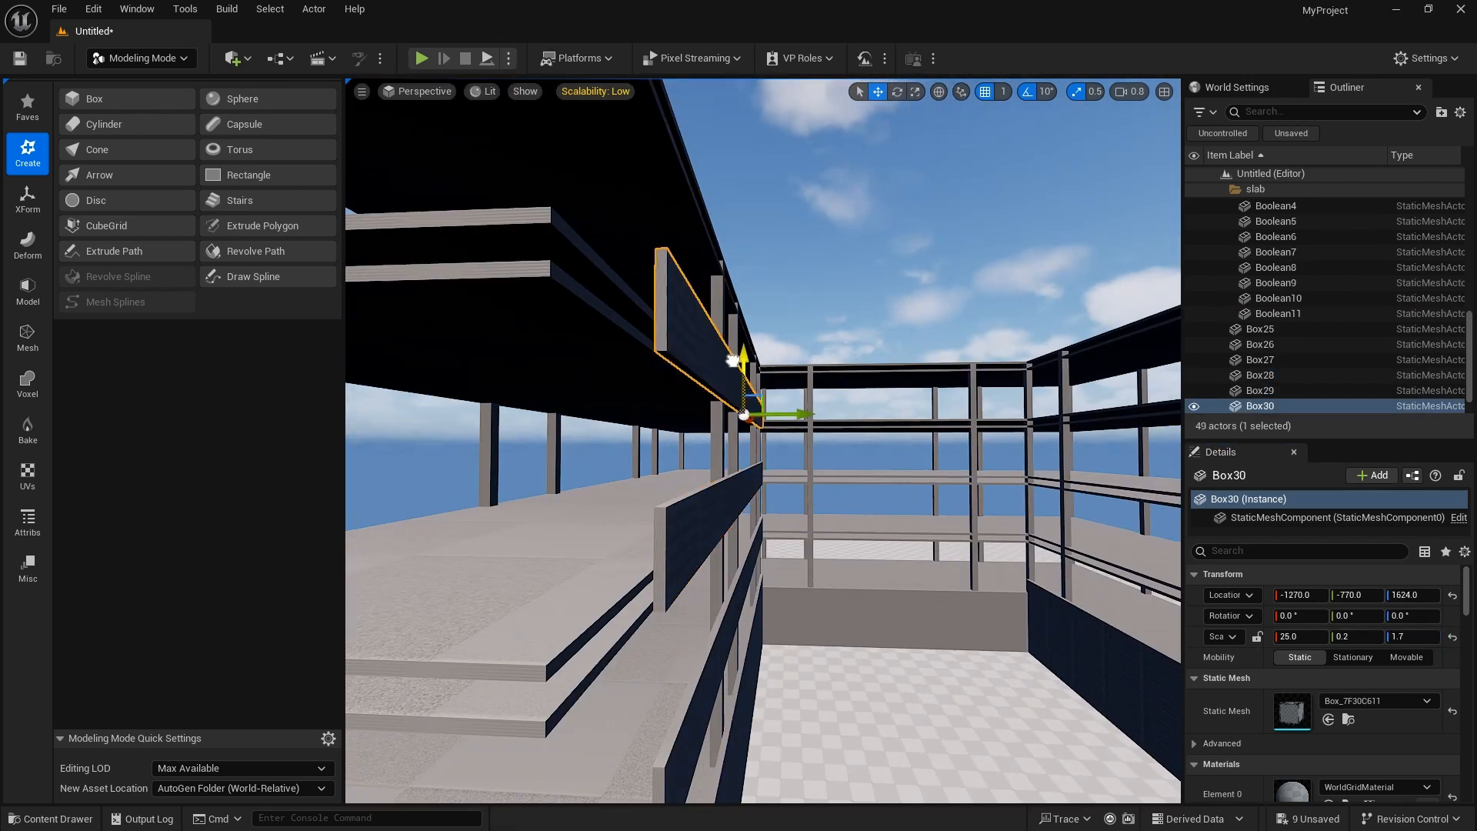
{"action": "right_click_drag", "start_coordinate": [741, 360], "coordinate": [769, 385]}
{"action": "left_click_drag", "start_coordinate": [771, 407], "coordinate": [772, 395]}
Move the three side panels to Y location -970 and duplicate them onto the courtyard's opposite side at Y 1170.
{"action": "right_click_drag", "start_coordinate": [766, 397], "coordinate": [777, 493]}
{"action": "left_click", "coordinate": [777, 511], "text": "ctrl"}
{"action": "left_click", "coordinate": [763, 678], "text": "ctrl"}
{"action": "right_click_drag", "start_coordinate": [763, 678], "coordinate": [592, 531]}
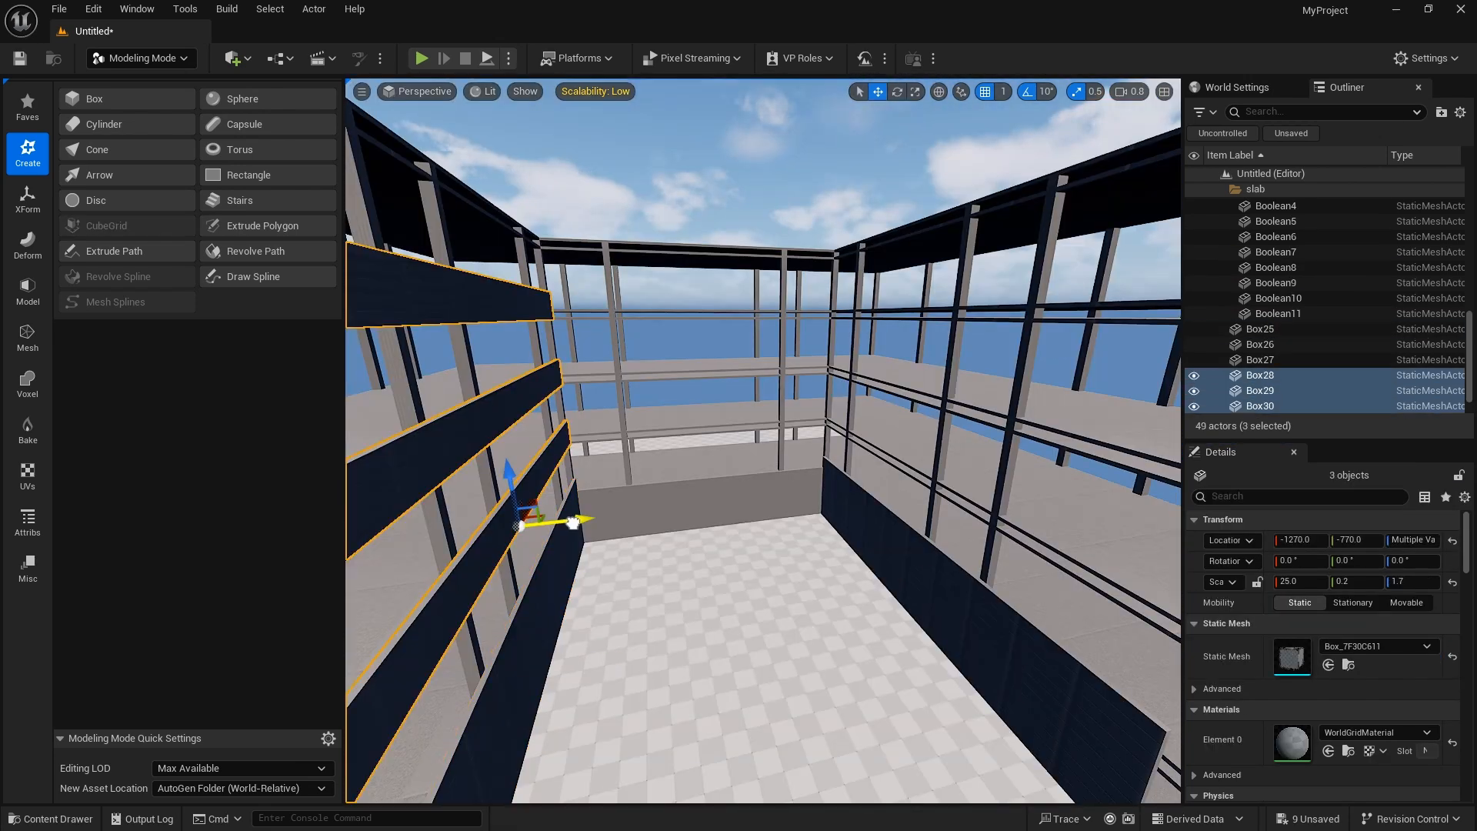
{"action": "left_click", "coordinate": [465, 296]}
{"action": "left_click", "coordinate": [477, 415], "text": "ctrl"}
{"action": "left_click", "coordinate": [508, 515], "text": "ctrl"}
{"action": "left_click_drag", "start_coordinate": [577, 518], "coordinate": [954, 497], "text": "alt"}
{"action": "right_click_drag", "start_coordinate": [954, 497], "coordinate": [978, 493]}
{"action": "left_click_drag", "start_coordinate": [856, 270], "coordinate": [878, 266]}
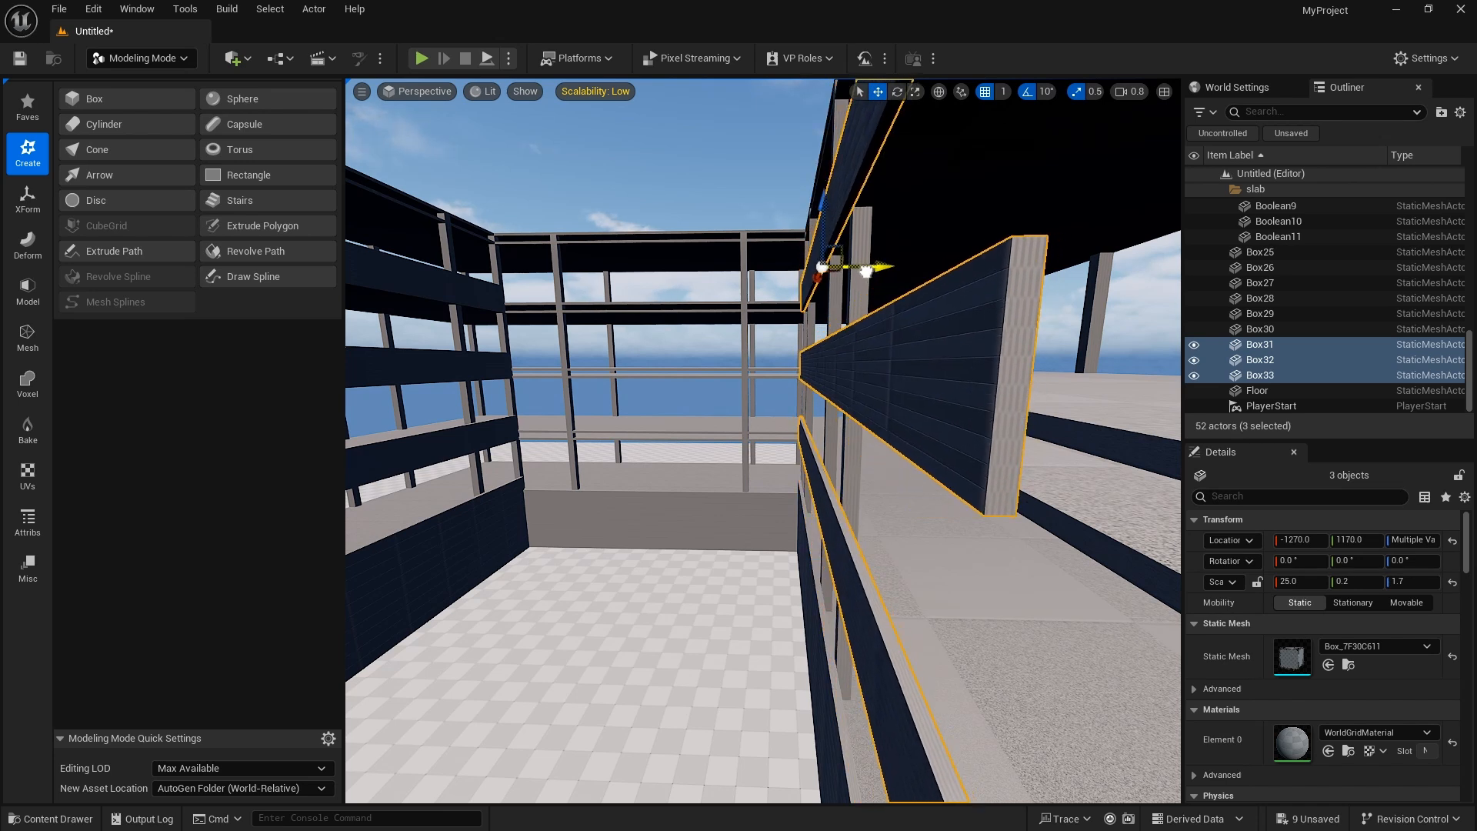
Add a box scaled 25 × 0.2 × 1.7 for the courtyard's end side and rotate it 90° about Z.
{"action": "right_click_drag", "start_coordinate": [879, 267], "coordinate": [839, 308]}
{"action": "left_click", "coordinate": [95, 99]}
{"action": "left_click", "coordinate": [668, 612]}
{"action": "key", "text": "Return"}
{"action": "left_click", "coordinate": [801, 585]}
{"action": "left_click", "coordinate": [667, 602]}
{"action": "key", "text": "e"}
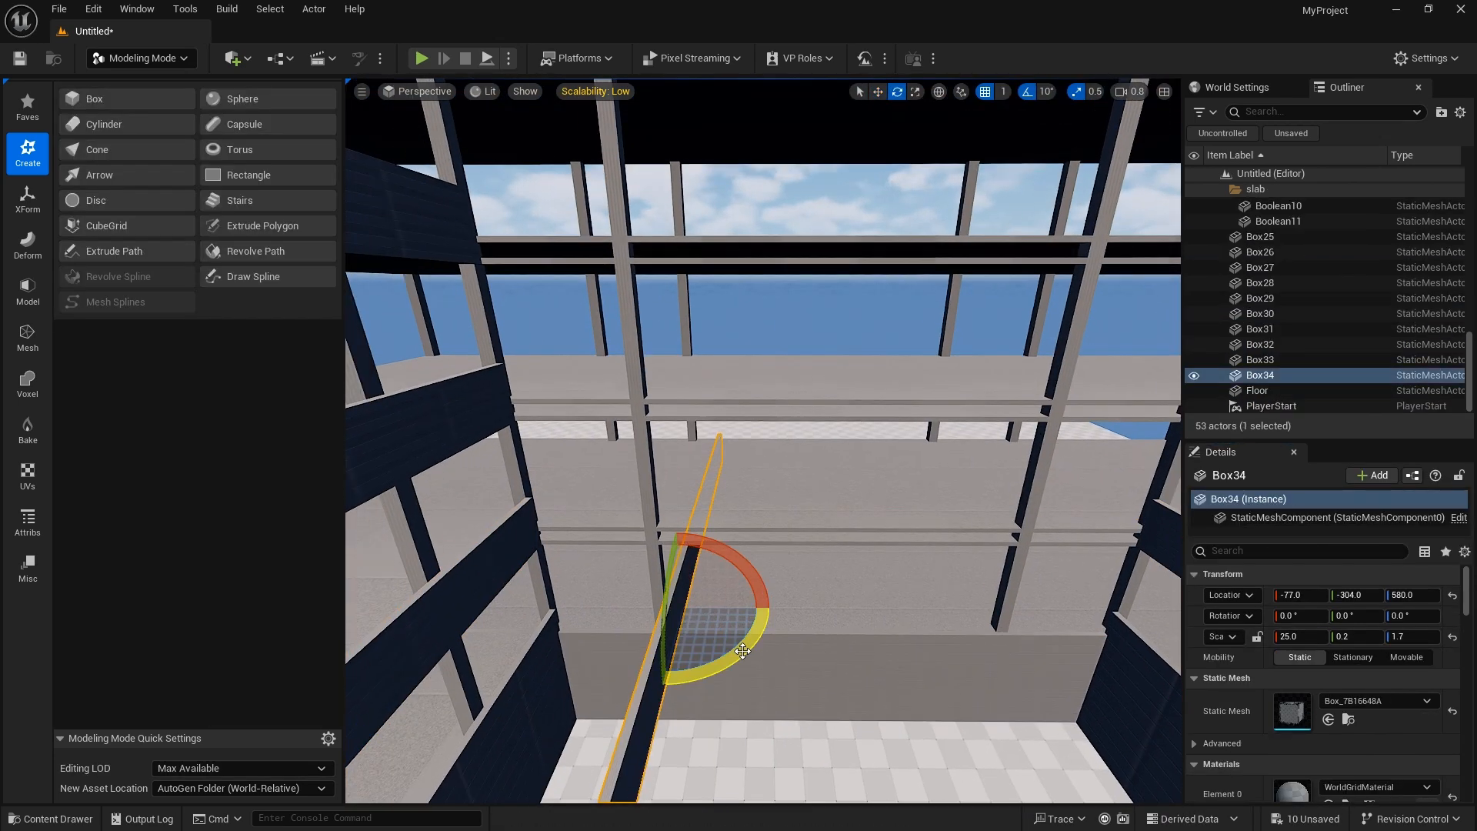
{"action": "left_click_drag", "start_coordinate": [742, 658], "coordinate": [815, 615]}
Raise the cross panel to Z location 783 in front of the end slab and set its Y location to 0.
{"action": "key", "text": "w"}
{"action": "left_click_drag", "start_coordinate": [758, 616], "coordinate": [904, 606]}
{"action": "left_click_drag", "start_coordinate": [853, 565], "coordinate": [853, 492]}
{"action": "right_click_drag", "start_coordinate": [852, 492], "coordinate": [862, 461]}
{"action": "right_click_drag", "start_coordinate": [778, 527], "coordinate": [854, 523]}
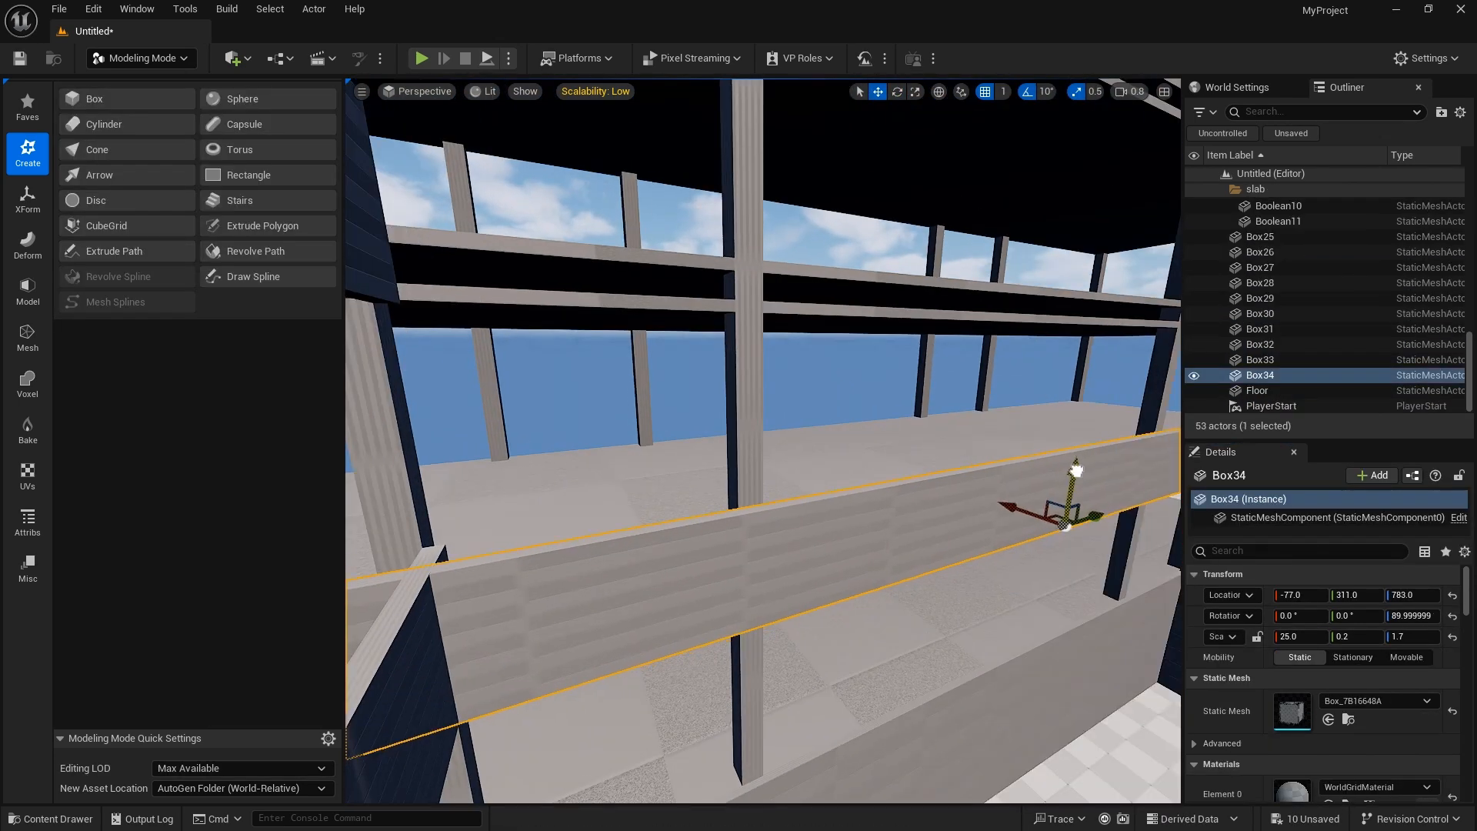
{"action": "left_click", "coordinate": [1359, 595]}
{"action": "type", "text": "0"}
{"action": "key", "text": "Return"}
Shorten the cross panel to an X scale of 19 and align it to the slab edge at X location -25.
{"action": "right_click_drag", "start_coordinate": [1021, 401], "coordinate": [847, 477]}
{"action": "key", "text": "r"}
{"action": "left_click_drag", "start_coordinate": [796, 552], "coordinate": [866, 547]}
{"action": "right_click_drag", "start_coordinate": [867, 547], "coordinate": [724, 514]}
{"action": "key", "text": "w"}
{"action": "left_click_drag", "start_coordinate": [723, 514], "coordinate": [748, 513]}
{"action": "right_click_drag", "start_coordinate": [749, 512], "coordinate": [646, 538]}
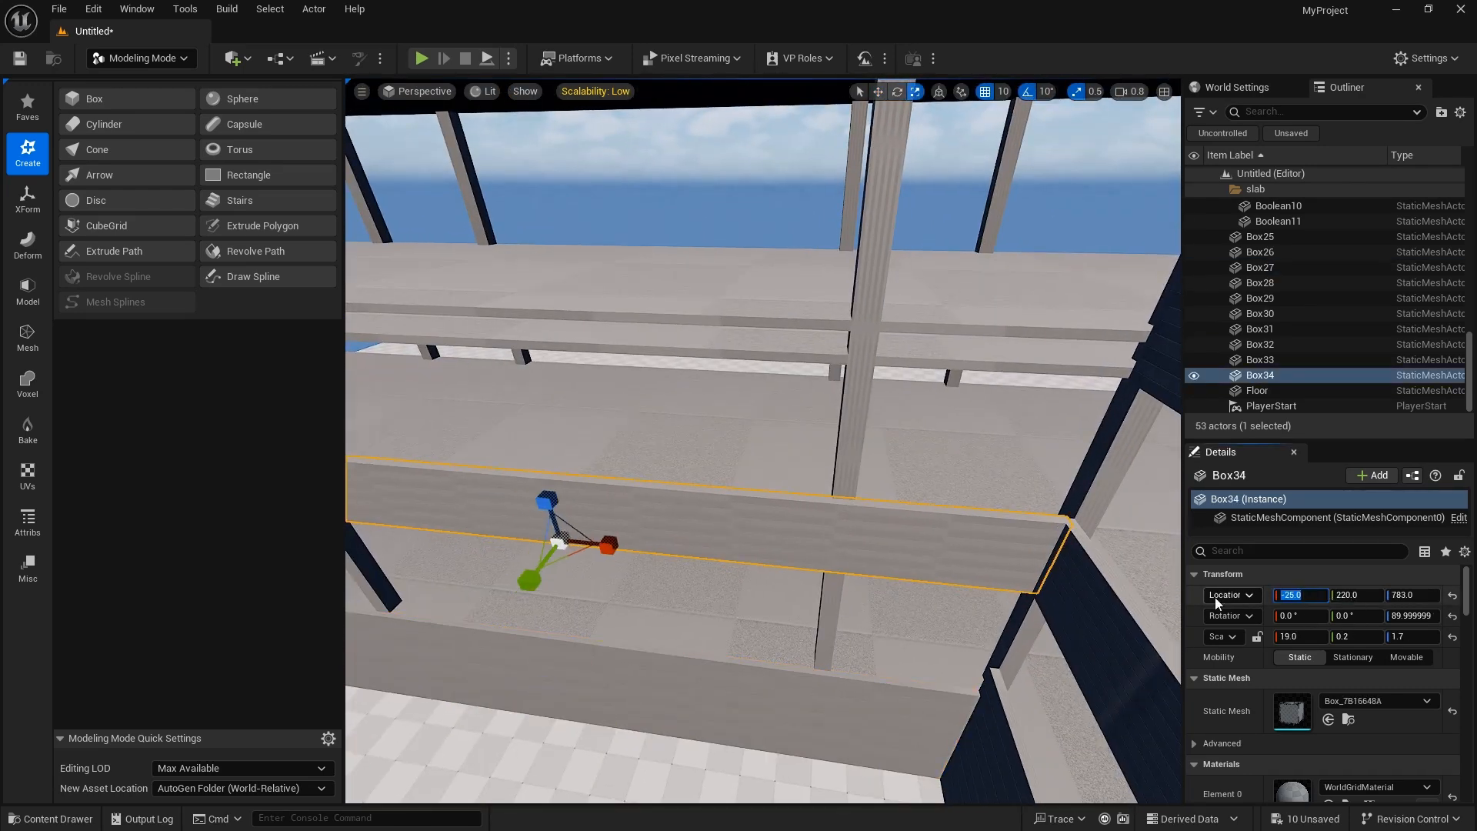
{"action": "left_click", "coordinate": [951, 544]}
{"action": "right_click_drag", "start_coordinate": [951, 544], "coordinate": [923, 577]}
{"action": "key", "text": "ctrl+z"}
{"action": "key", "text": "w"}
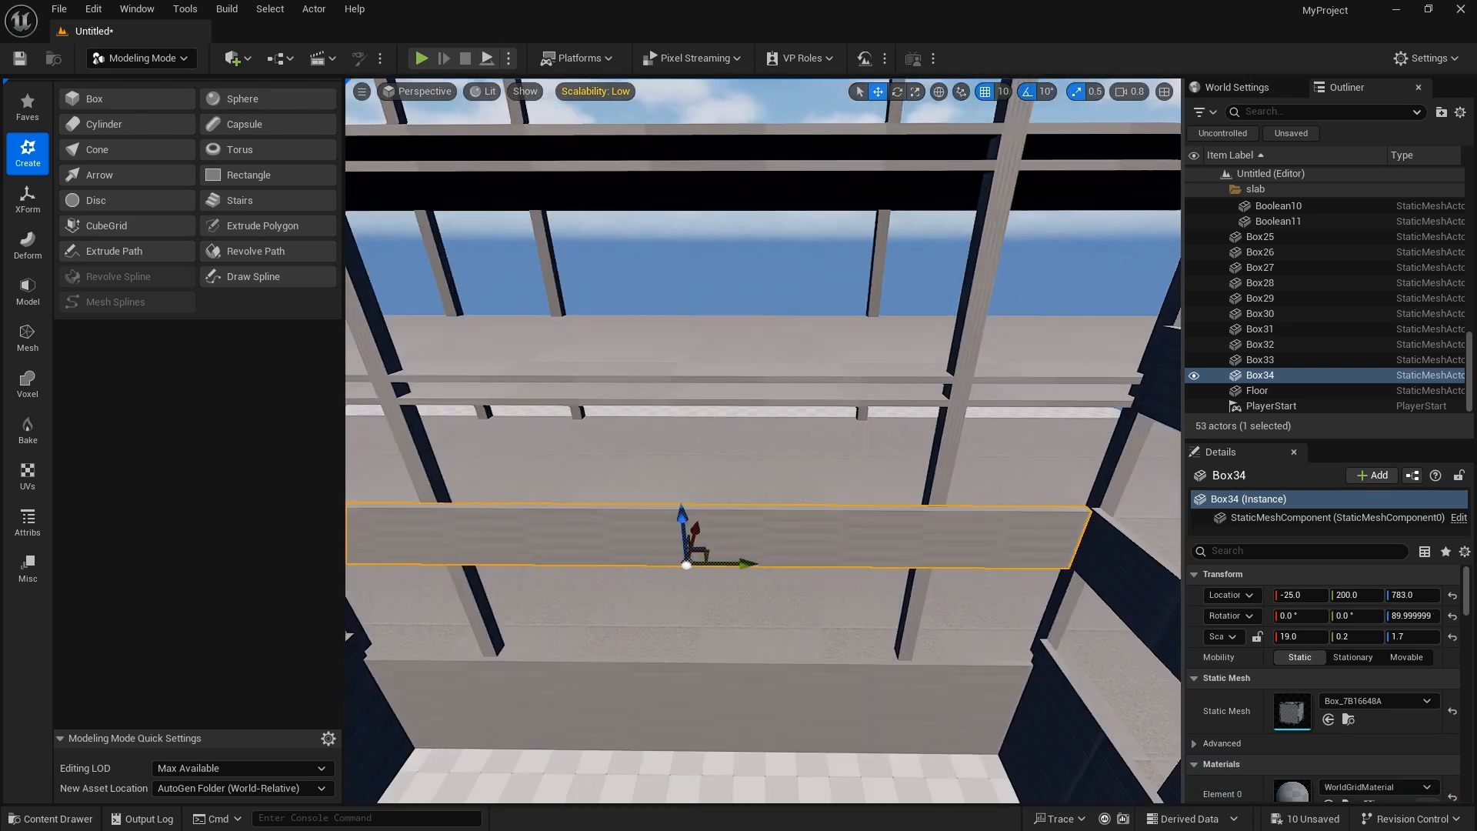
Extend the cross panel to an X scale of 19.5 to close the gap between the side panels.
{"action": "left_click", "coordinate": [769, 705]}
{"action": "left_click", "coordinate": [785, 538]}
{"action": "right_click_drag", "start_coordinate": [785, 539], "coordinate": [796, 570]}
{"action": "left_click", "coordinate": [786, 666]}
{"action": "right_click_drag", "start_coordinate": [786, 667], "coordinate": [856, 669]}
{"action": "left_click", "coordinate": [856, 435]}
{"action": "mouse_move", "coordinate": [923, 436]}
{"action": "right_mouse_down"}
{"action": "mouse_move", "coordinate": [924, 416]}
{"action": "mouse_move", "coordinate": [901, 438]}
{"action": "mouse_move", "coordinate": [962, 454]}
{"action": "mouse_move", "coordinate": [923, 438]}
{"action": "right_mouse_up"}
{"action": "left_click", "coordinate": [1300, 637]}
{"action": "key", "text": "r"}
{"action": "left_click_drag", "start_coordinate": [503, 418], "coordinate": [511, 420]}
{"action": "right_click_drag", "start_coordinate": [616, 431], "coordinate": [584, 462]}
Center the cross panel between the side panels at Y location 0.
{"action": "left_click", "coordinate": [723, 671]}
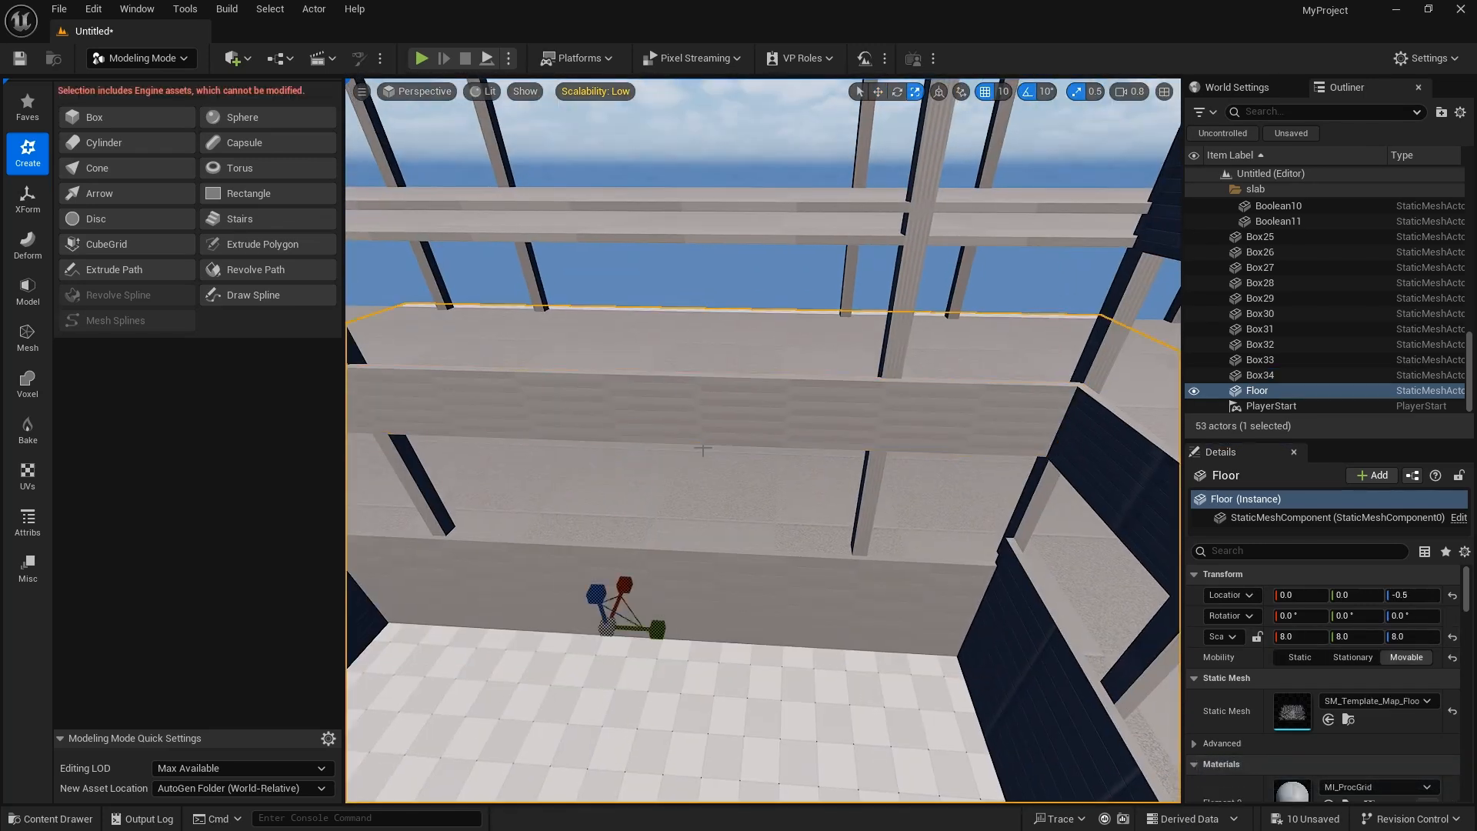
{"action": "left_click", "coordinate": [724, 612]}
{"action": "left_click", "coordinate": [1335, 594]}
{"action": "type", "text": "0"}
{"action": "key", "text": "Return"}
{"action": "right_click_drag", "start_coordinate": [885, 538], "coordinate": [870, 567]}
Set the position grid snap size to 100.
{"action": "left_click", "coordinate": [501, 616]}
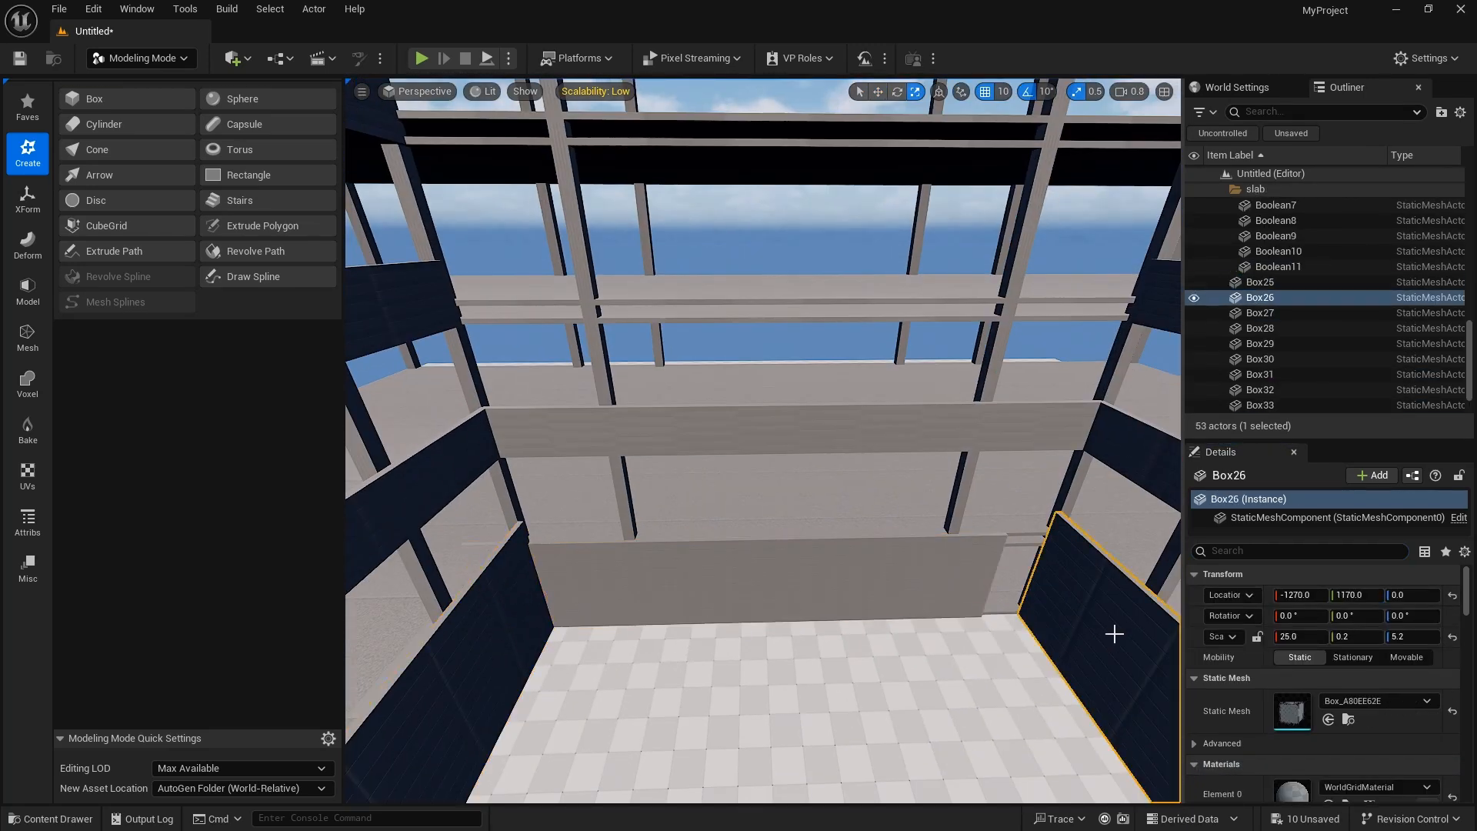
{"action": "scroll", "coordinate": [1115, 634], "scroll_direction": "down", "scroll_amount": 3}
{"action": "scroll", "coordinate": [1309, 266], "scroll_direction": "up", "scroll_amount": 10}
{"action": "key", "text": "ctrl+a"}
{"action": "key", "text": "w"}
{"action": "left_click", "coordinate": [1004, 92]}
{"action": "left_click", "coordinate": [1012, 199]}
{"action": "left_click", "coordinate": [900, 536]}
{"action": "key", "text": "ctrl+a"}
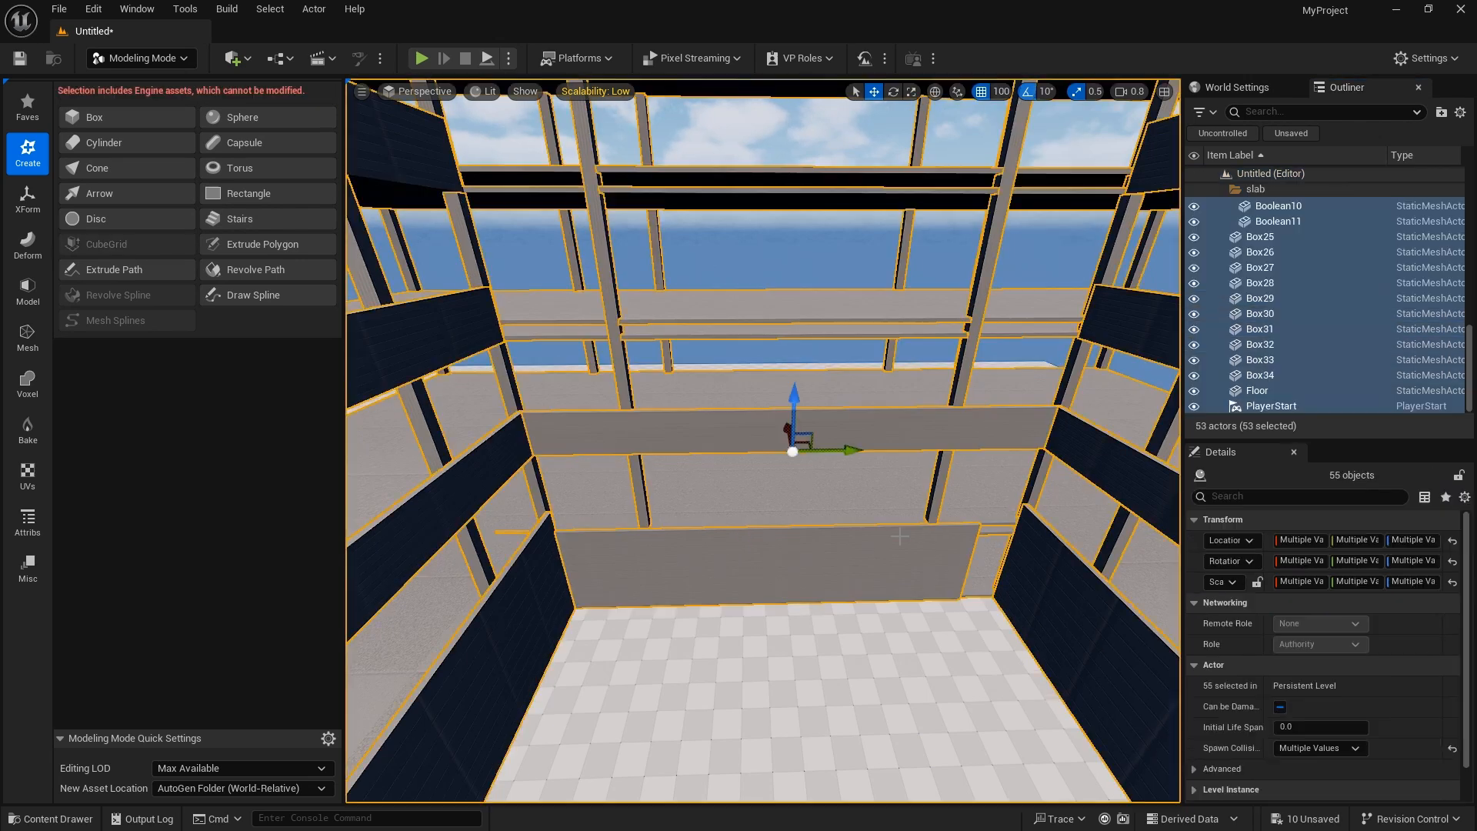
{"action": "right_click_drag", "start_coordinate": [900, 536], "coordinate": [946, 538]}
Duplicate the cross panel up to the next floor level.
{"action": "left_click", "coordinate": [1078, 616]}
{"action": "left_click", "coordinate": [770, 566]}
{"action": "left_click", "coordinate": [839, 577]}
{"action": "right_click_drag", "start_coordinate": [846, 554], "coordinate": [908, 608]}
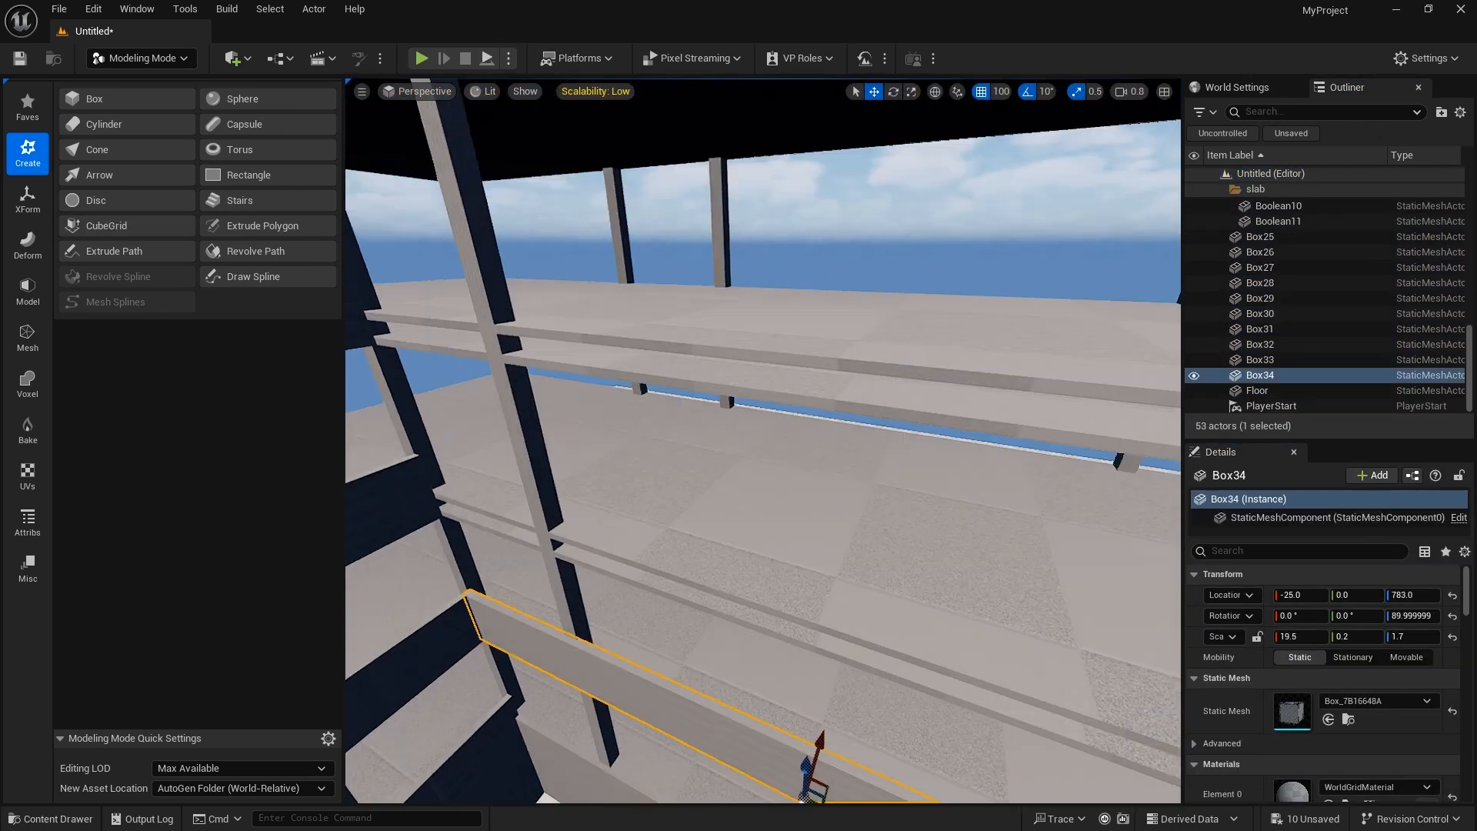
{"action": "left_click_drag", "start_coordinate": [807, 768], "coordinate": [807, 629], "text": "alt"}
{"action": "right_click_drag", "start_coordinate": [806, 629], "coordinate": [815, 577]}
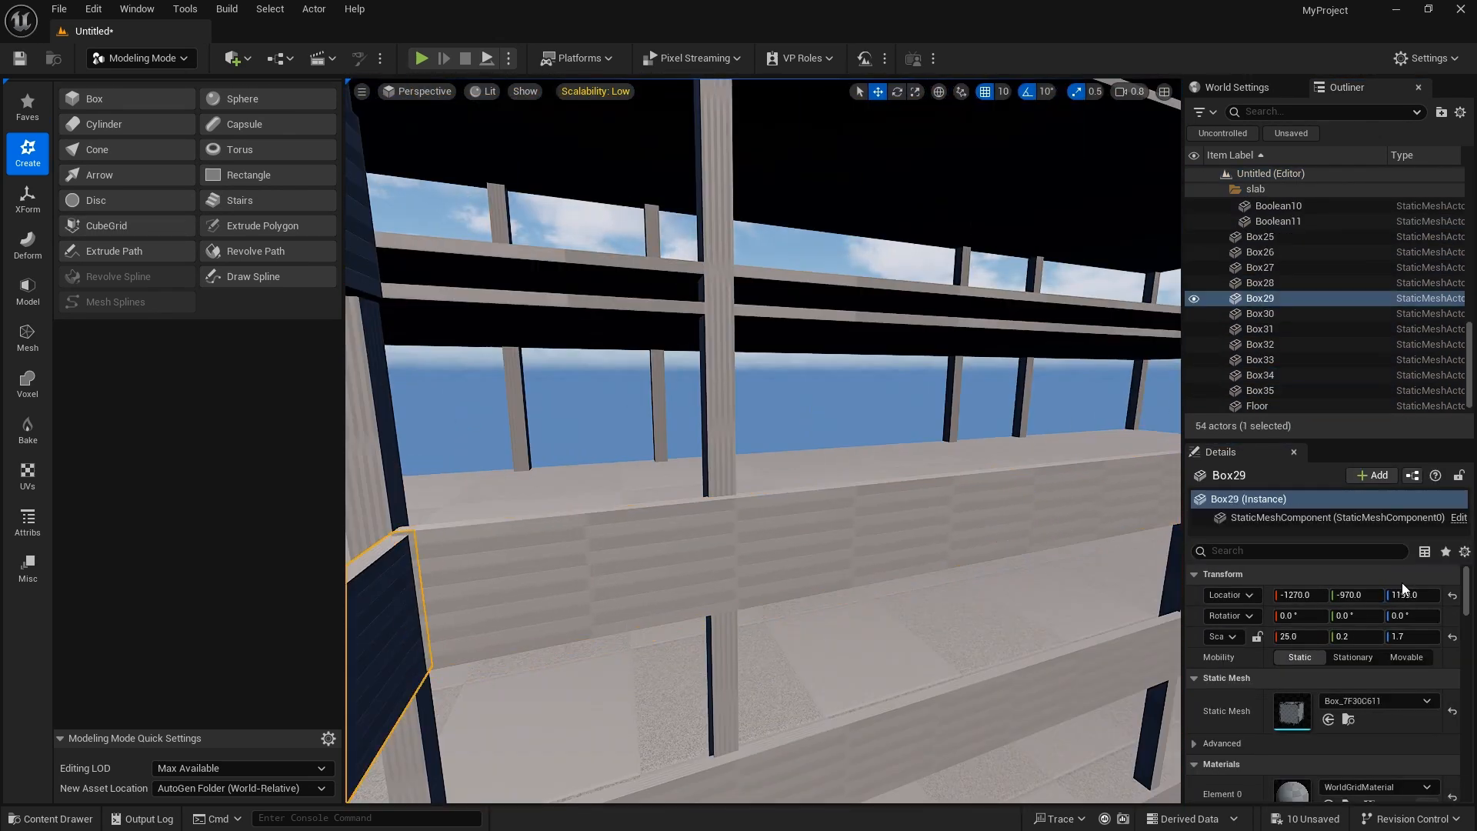
{"action": "right_click_drag", "start_coordinate": [923, 538], "coordinate": [831, 570]}
Set the lowest side panel's Z location to 780 and the next-level panel's Z location to 1200.
{"action": "left_click", "coordinate": [938, 638]}
{"action": "left_click", "coordinate": [616, 593]}
{"action": "right_click_drag", "start_coordinate": [616, 592], "coordinate": [607, 546]}
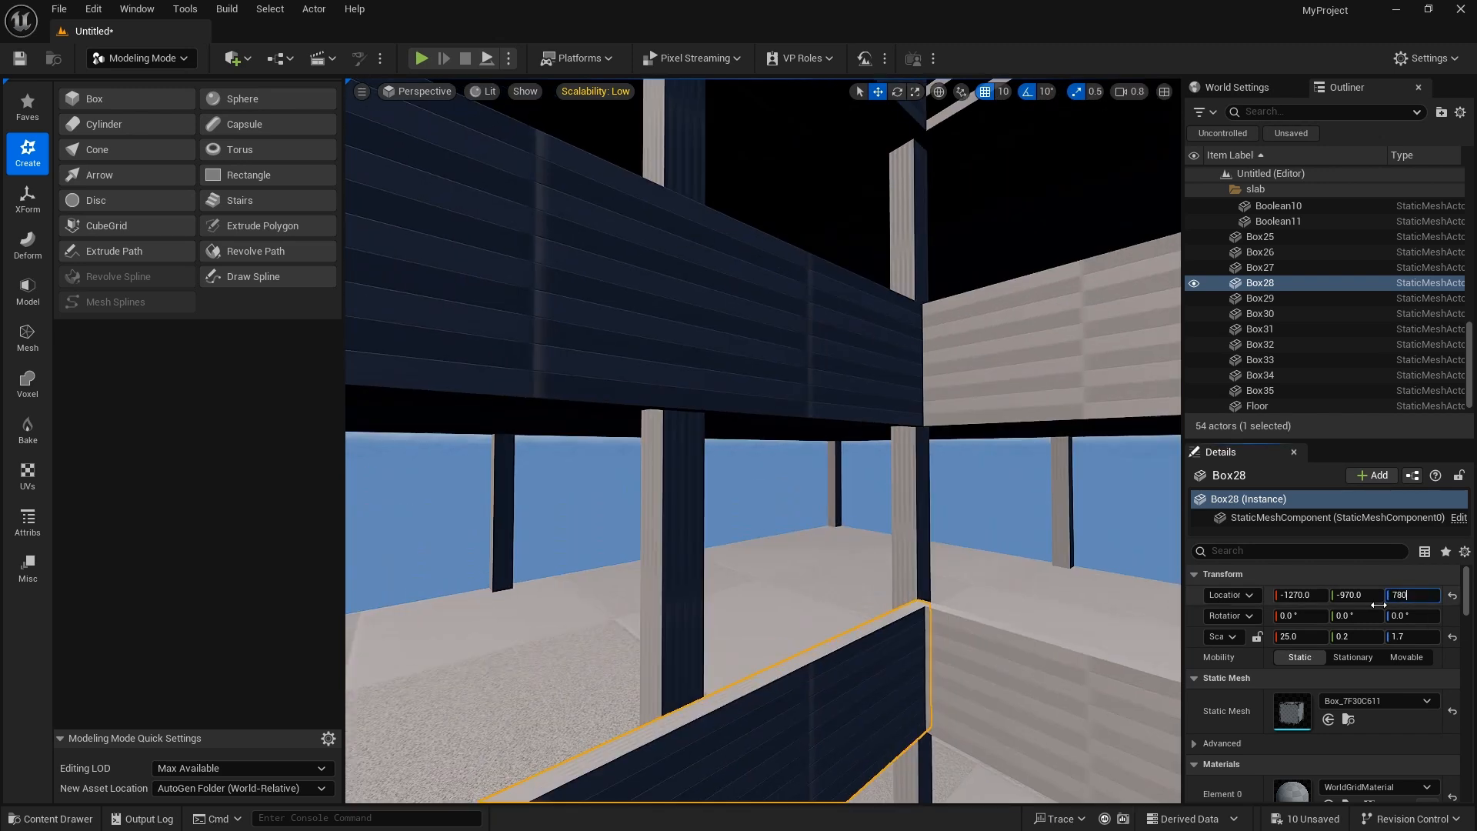
{"action": "key", "text": "Return"}
{"action": "left_click", "coordinate": [1046, 685]}
{"action": "right_click_drag", "start_coordinate": [1046, 685], "coordinate": [1154, 677]}
{"action": "left_click", "coordinate": [1108, 414]}
{"action": "left_click", "coordinate": [1411, 596]}
{"action": "type", "text": "1200"}
{"action": "key", "text": "Return"}
Set the top-level side panel's Z location to 1620 and duplicate the cross panel up to that level.
{"action": "right_click_drag", "start_coordinate": [1001, 447], "coordinate": [1154, 446]}
{"action": "left_click", "coordinate": [608, 390]}
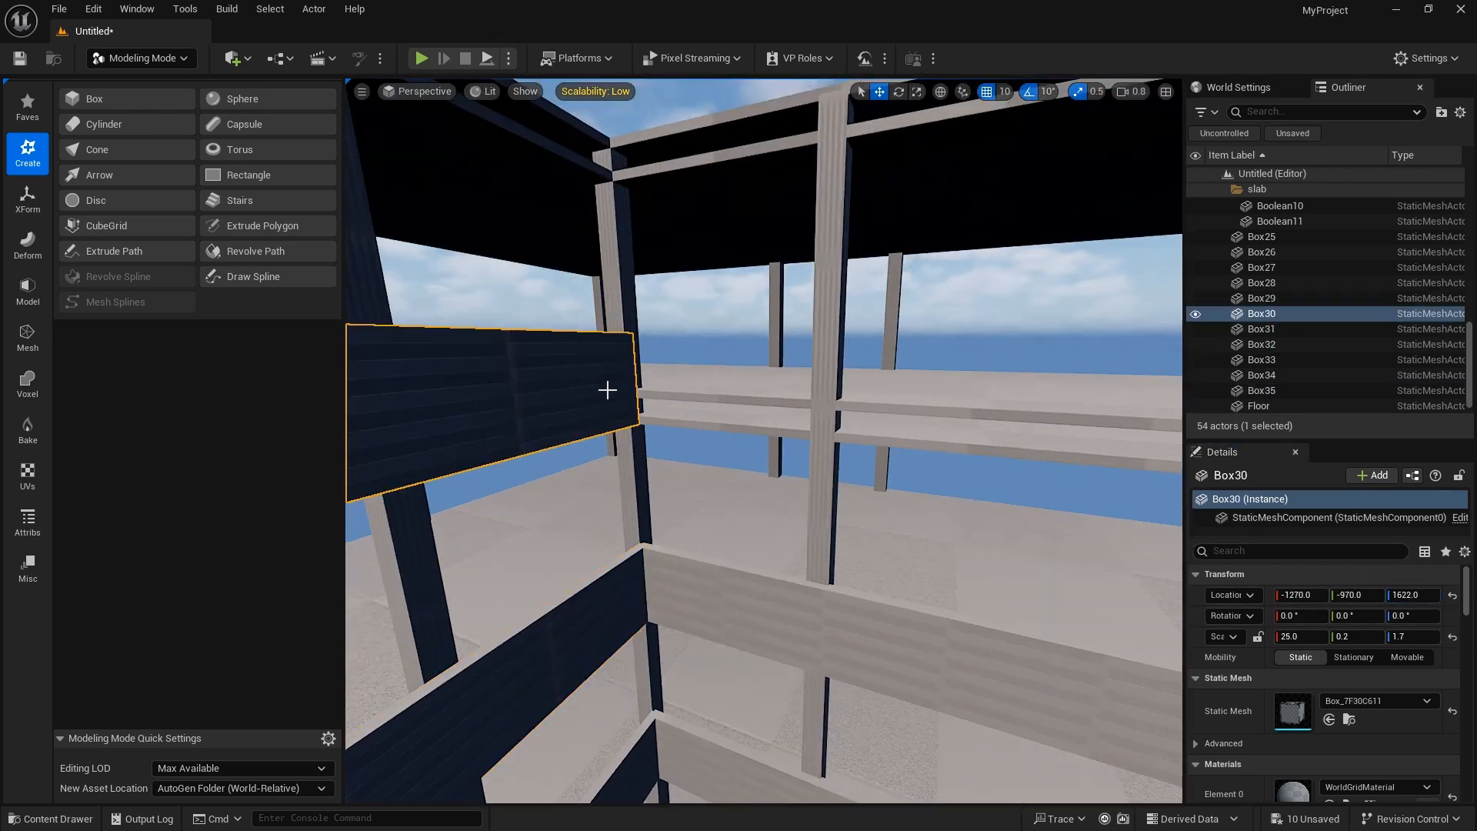
{"action": "right_click_drag", "start_coordinate": [837, 362], "coordinate": [1000, 370]}
{"action": "left_click", "coordinate": [837, 700]}
{"action": "left_click", "coordinate": [1411, 596]}
{"action": "type", "text": "1620"}
{"action": "key", "text": "Return"}
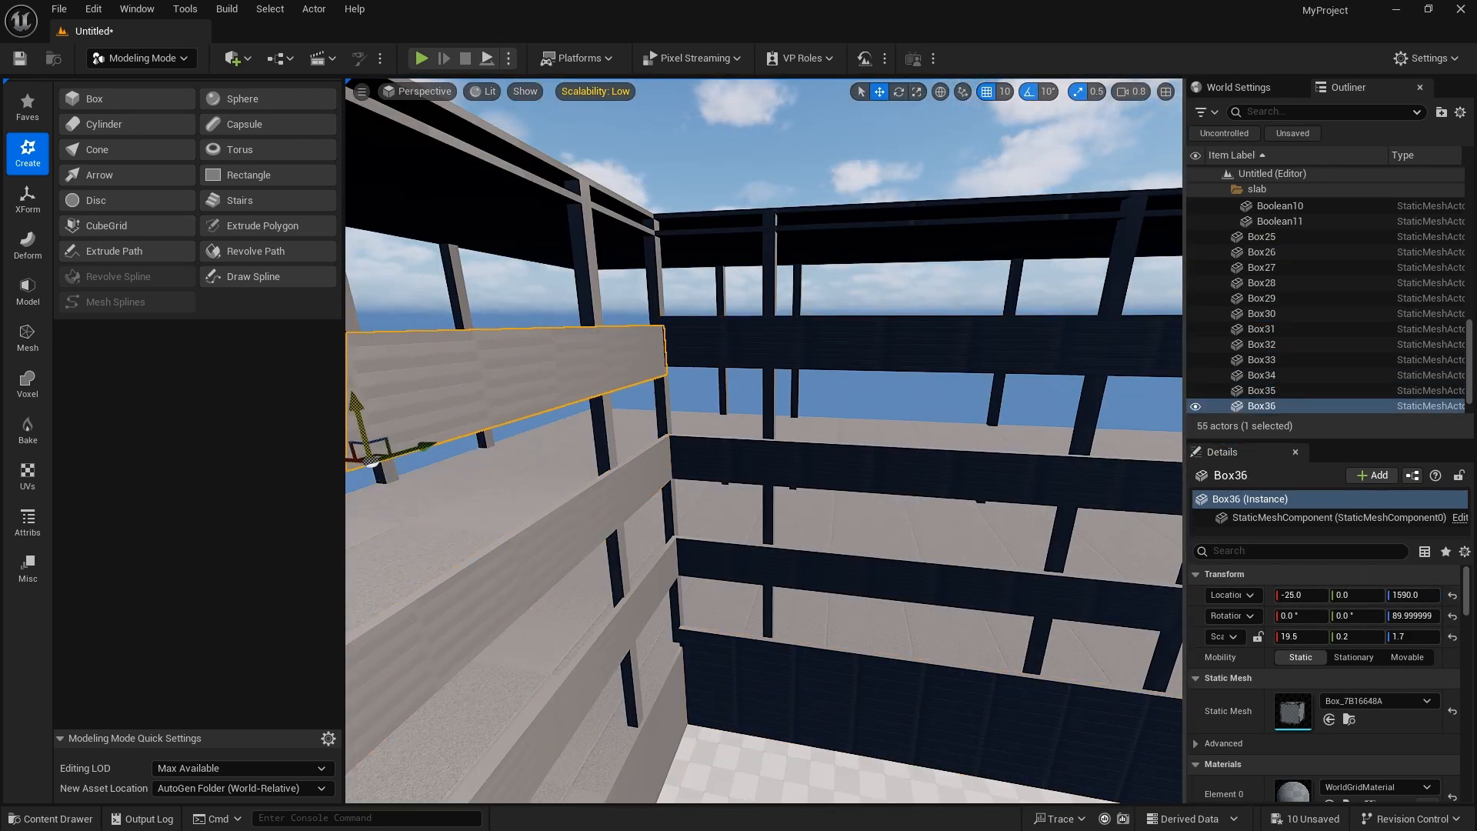
Add a box at the roof slab's inner end edge and scale it to 0.5 × 1 × 0.15.
{"action": "right_click_drag", "start_coordinate": [847, 439], "coordinate": [577, 438]}
{"action": "left_click", "coordinate": [127, 98]}
{"action": "left_click", "coordinate": [604, 302]}
{"action": "left_click", "coordinate": [774, 776]}
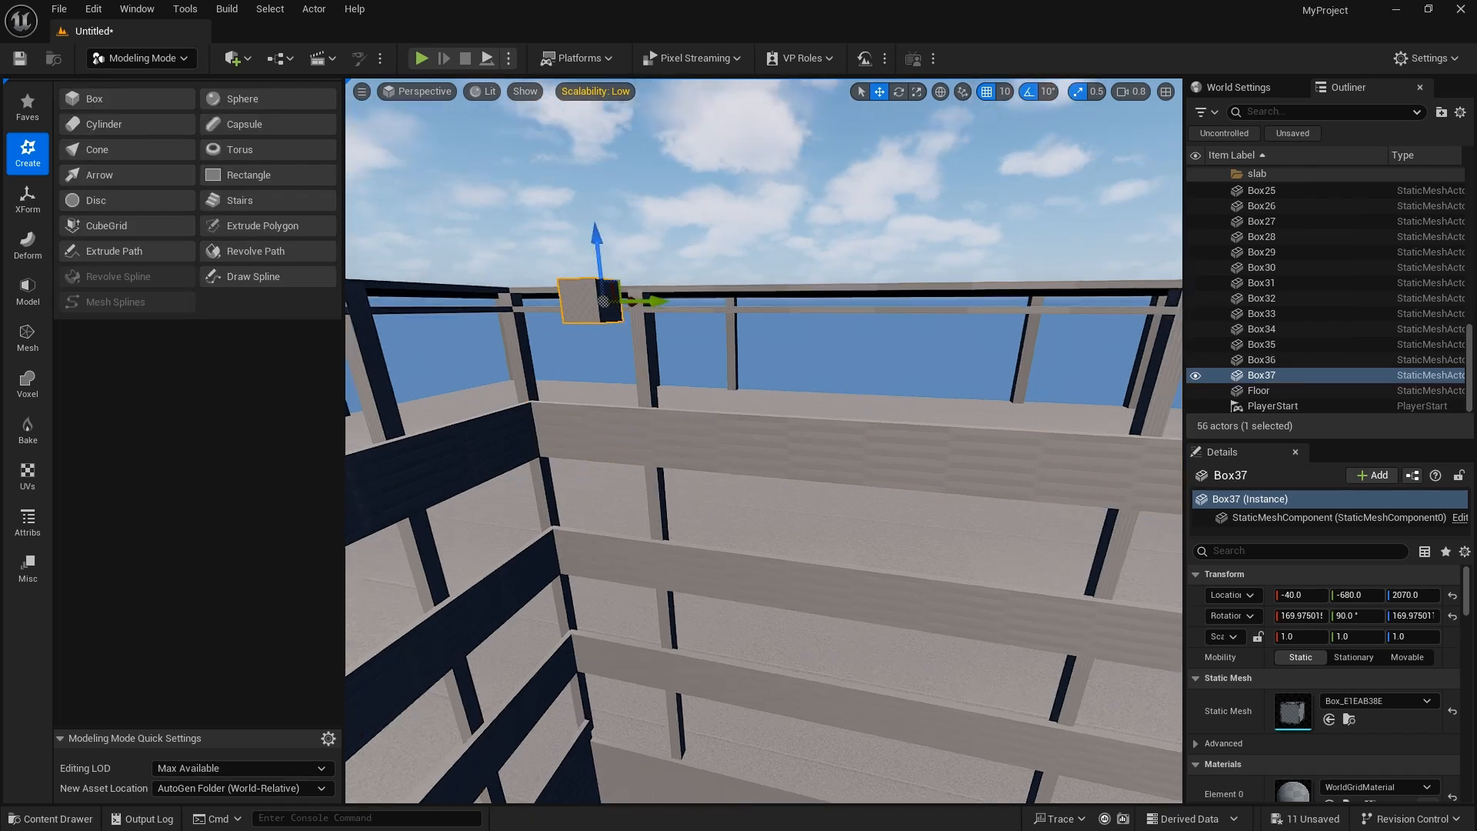
{"action": "right_click_drag", "start_coordinate": [716, 339], "coordinate": [662, 416]}
{"action": "right_click_drag", "start_coordinate": [693, 367], "coordinate": [677, 288]}
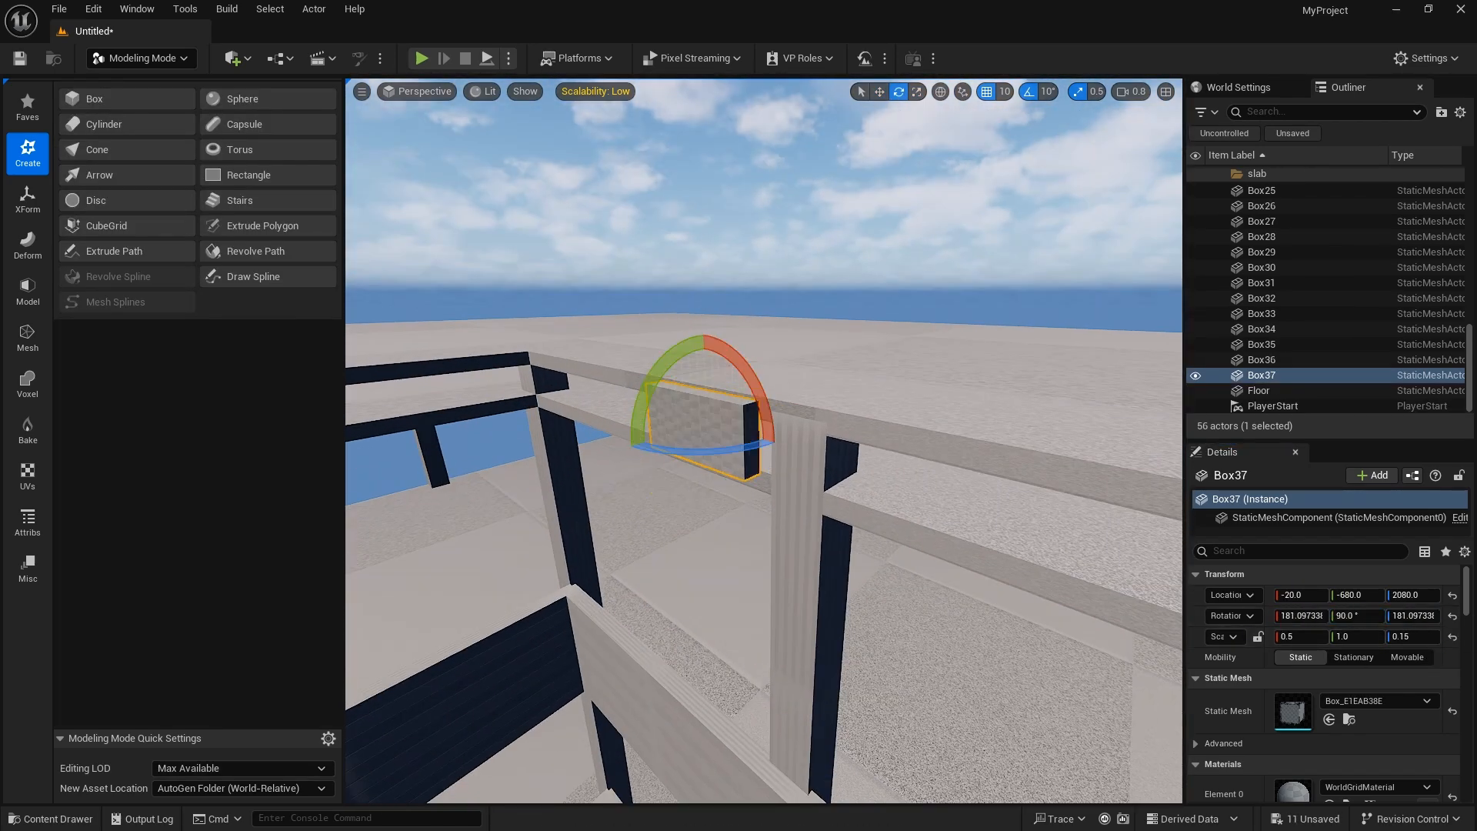
Straighten the roof-edge box to 180°, 90°, 180°, move it to -20, 0, 2075 and scale it to 0.65 × 20 × 0.15.
{"action": "left_click", "coordinate": [1300, 616]}
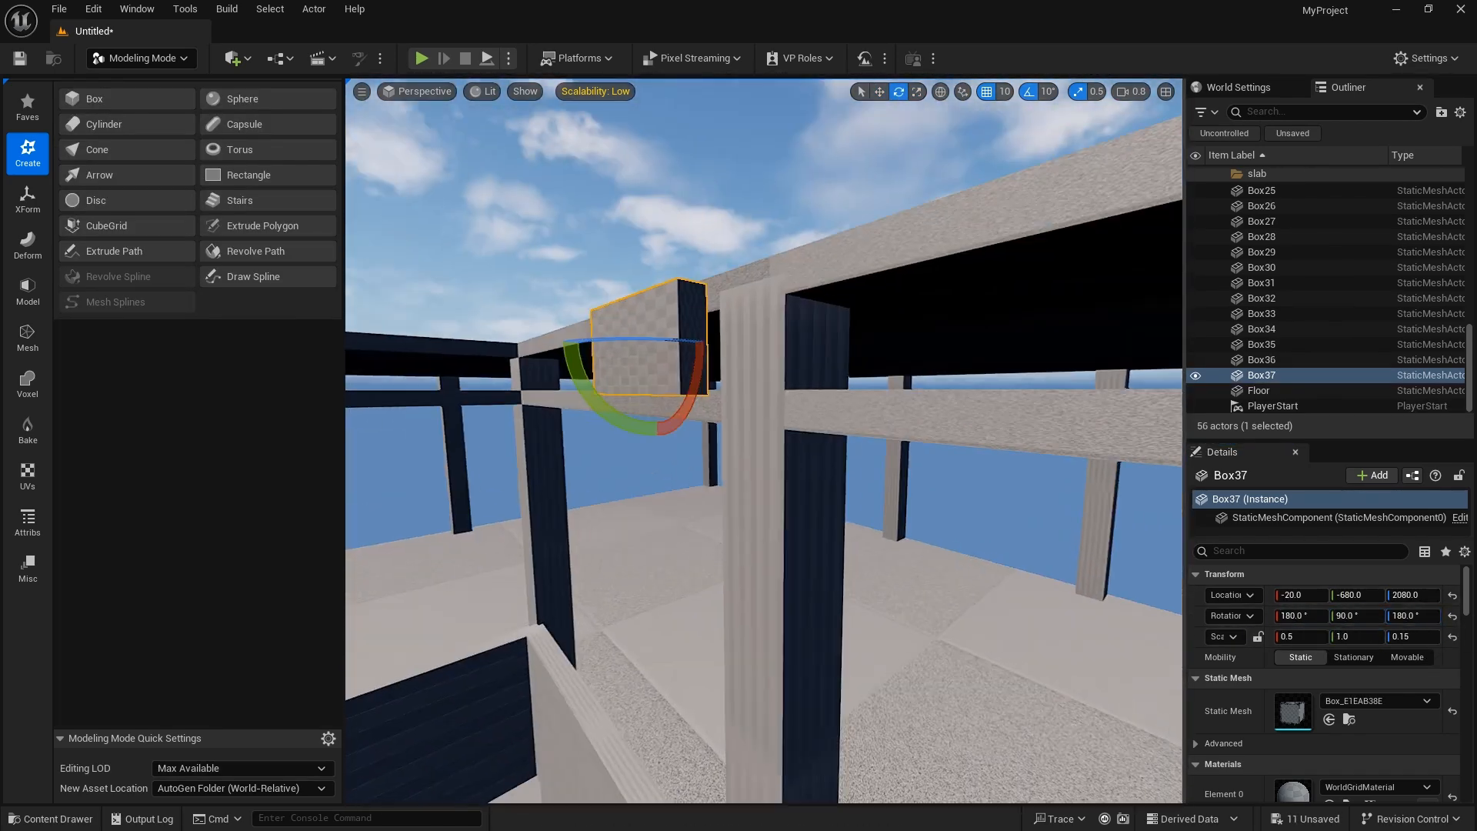
{"action": "key", "text": "r"}
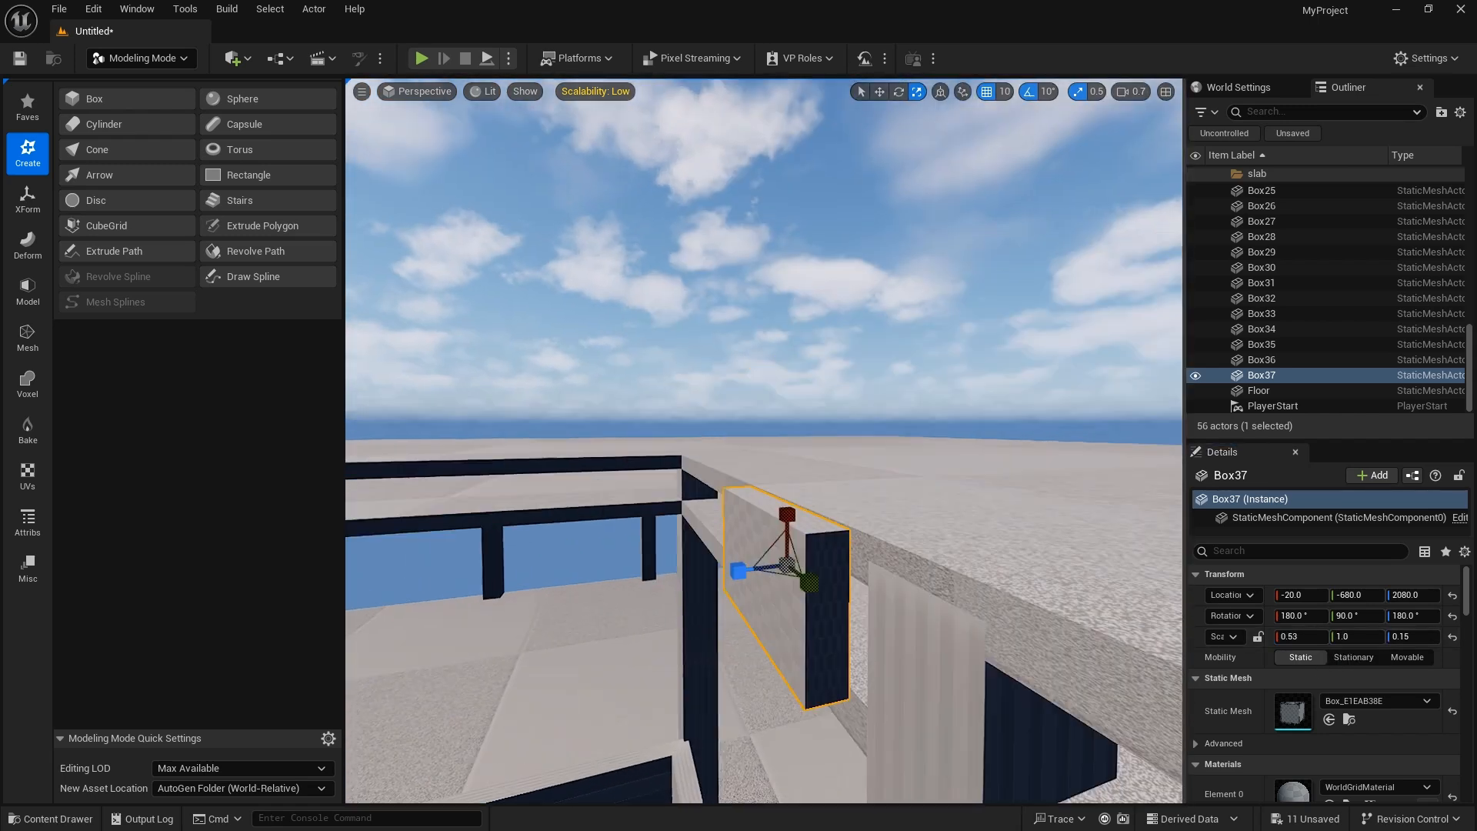
{"action": "key", "text": "w"}
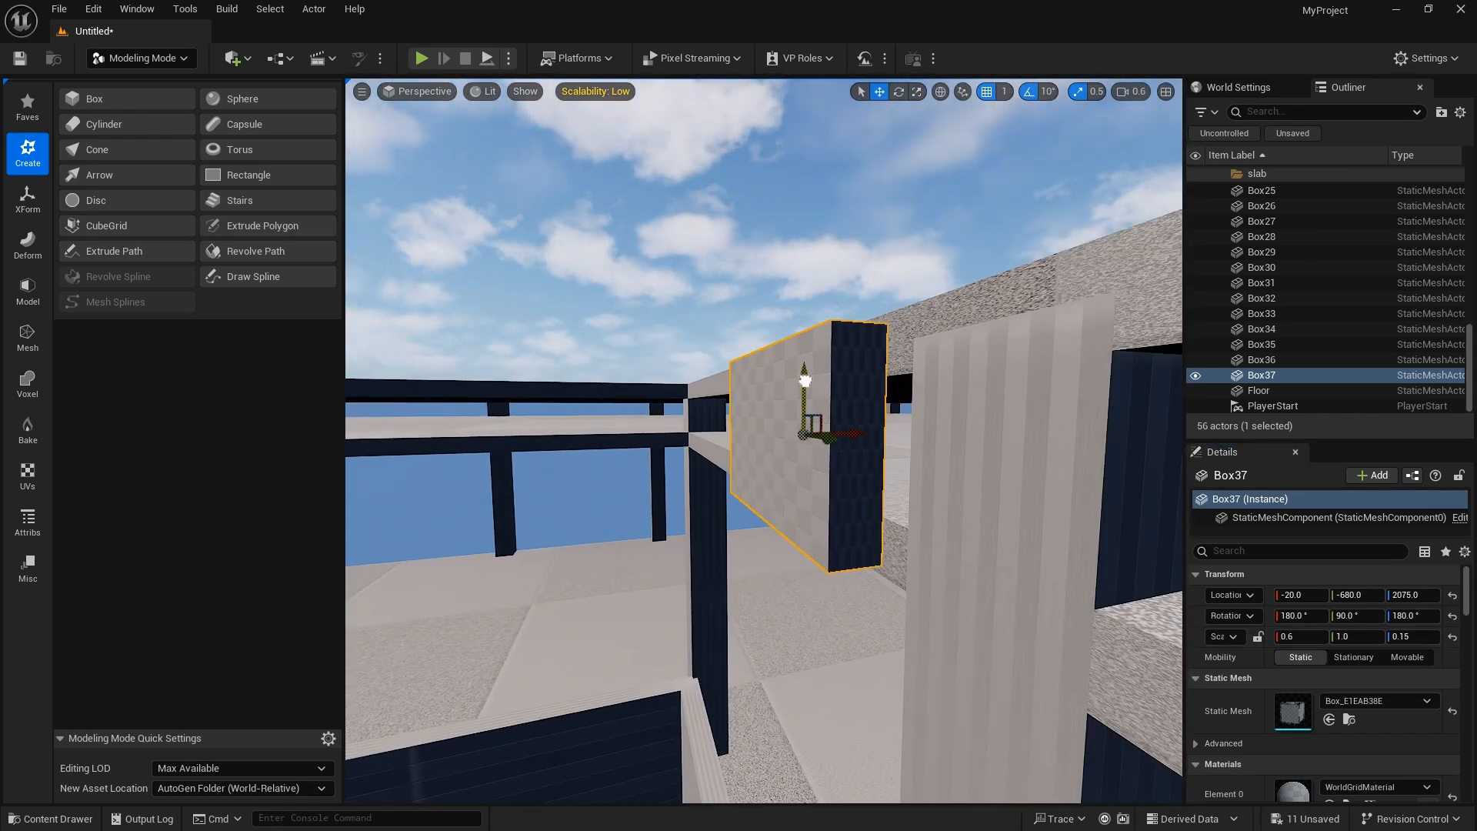
{"action": "left_click_drag", "start_coordinate": [1293, 636], "coordinate": [1302, 636]}
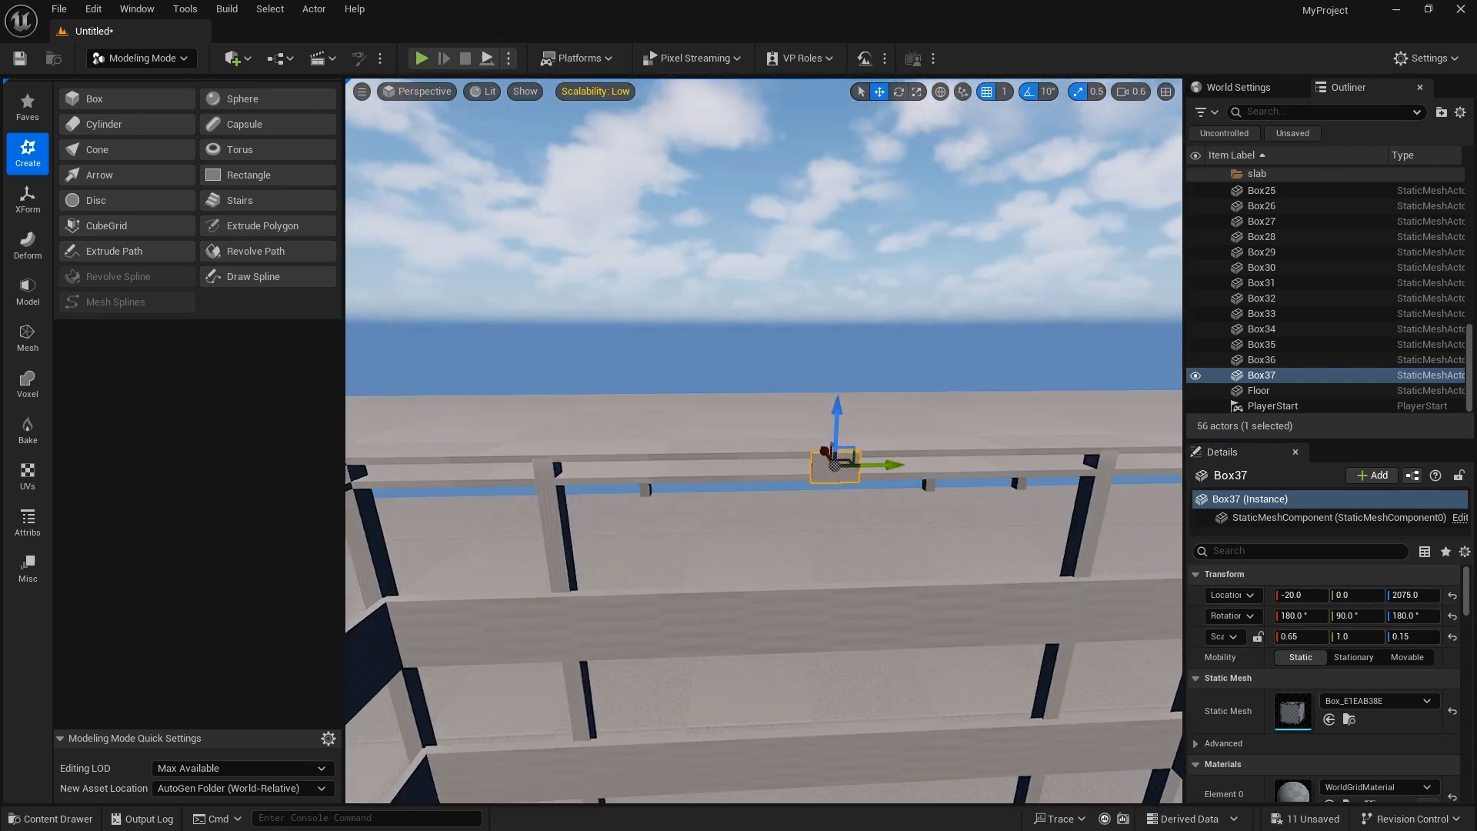
{"action": "key", "text": "r"}
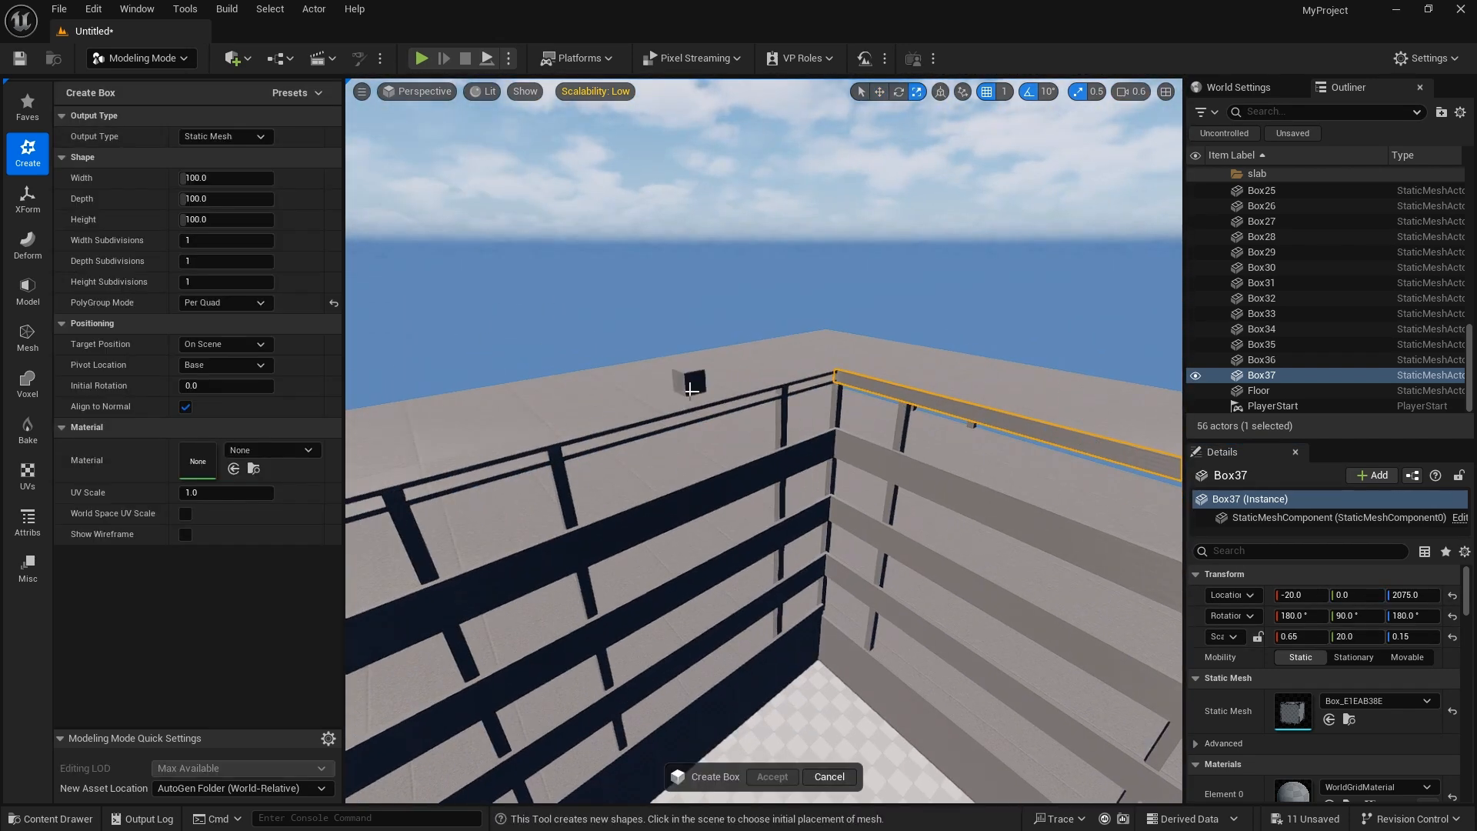
Add a second roof-edge box along the side at -1270, -970, 2077, rotated upright and lengthened to a Y scale of 24.5.
{"action": "left_click", "coordinate": [719, 778]}
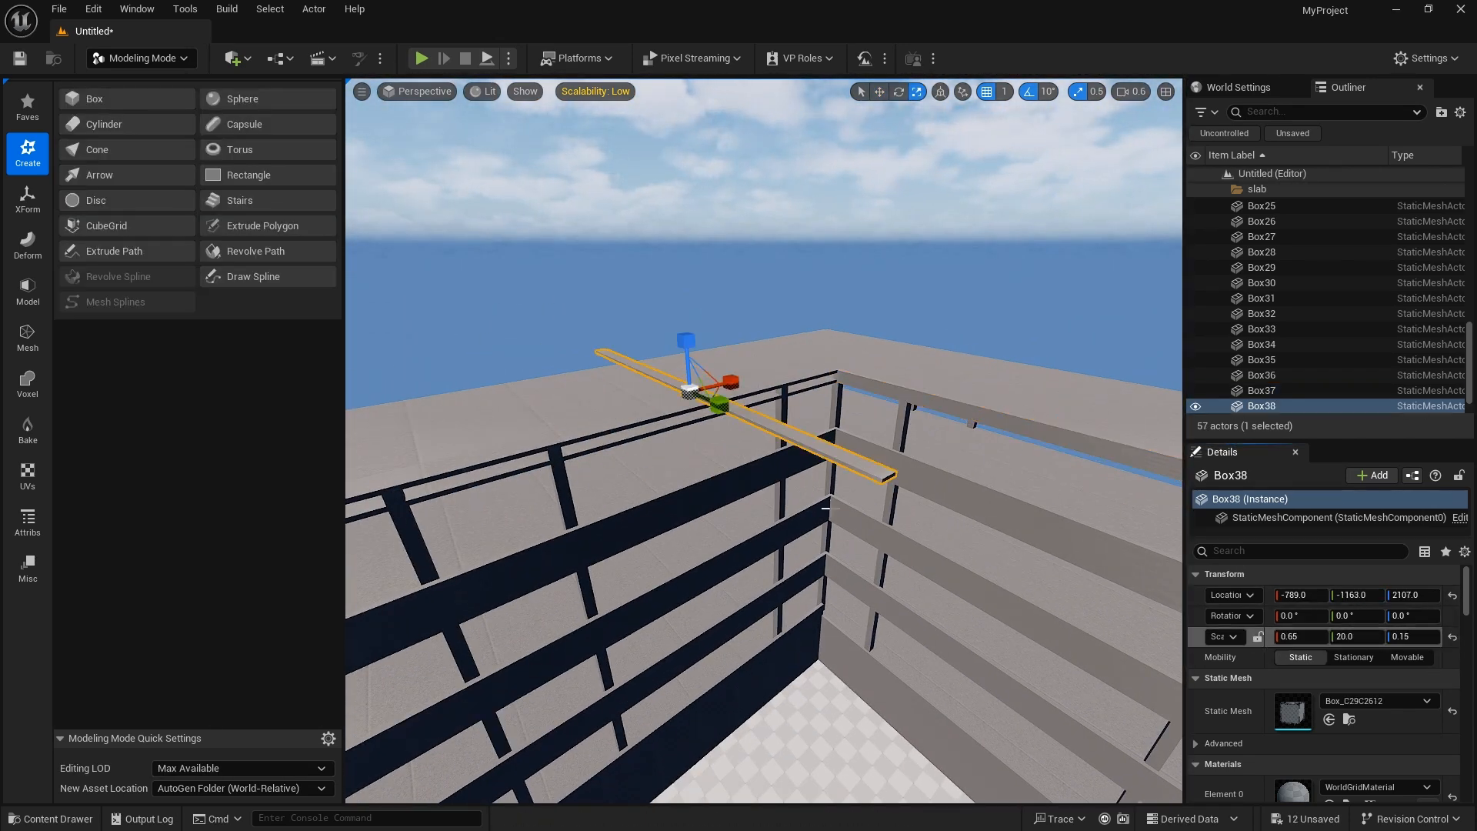
{"action": "key", "text": "w"}
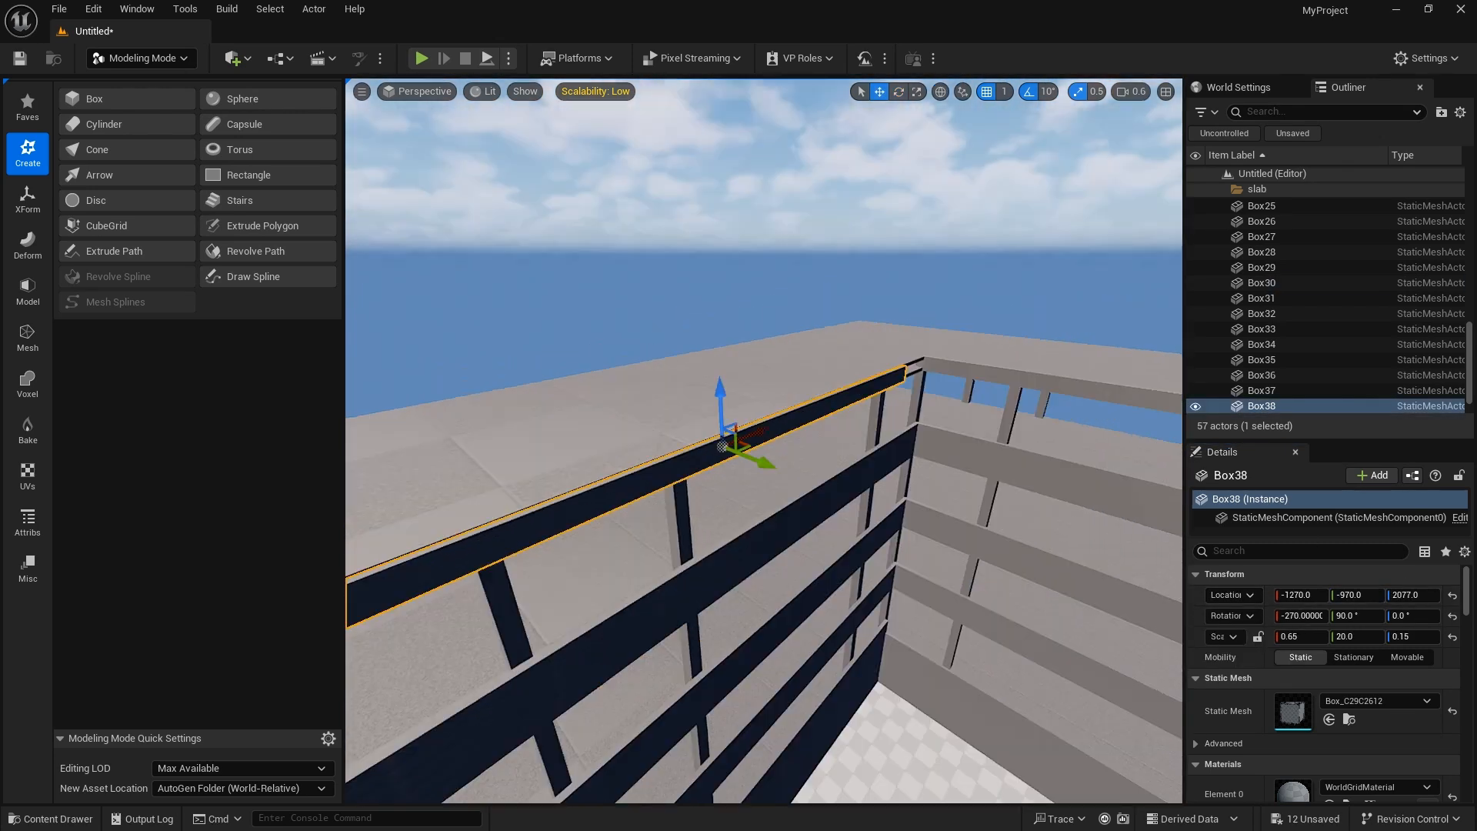
{"action": "key", "text": "r"}
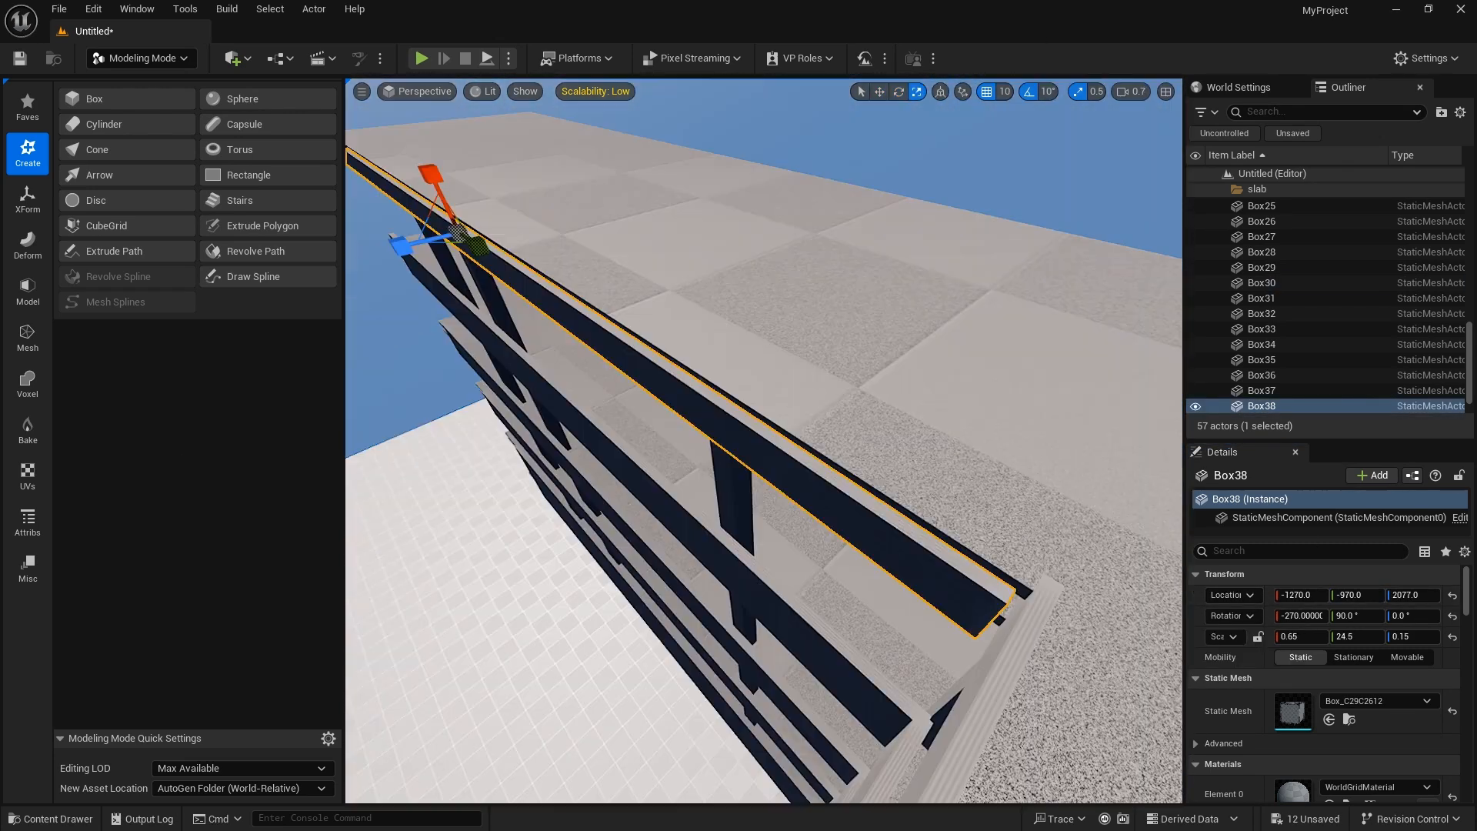
Rescale the side roof-edge box to 25 × 0.2 × 0.65.
{"action": "left_click", "coordinate": [796, 514]}
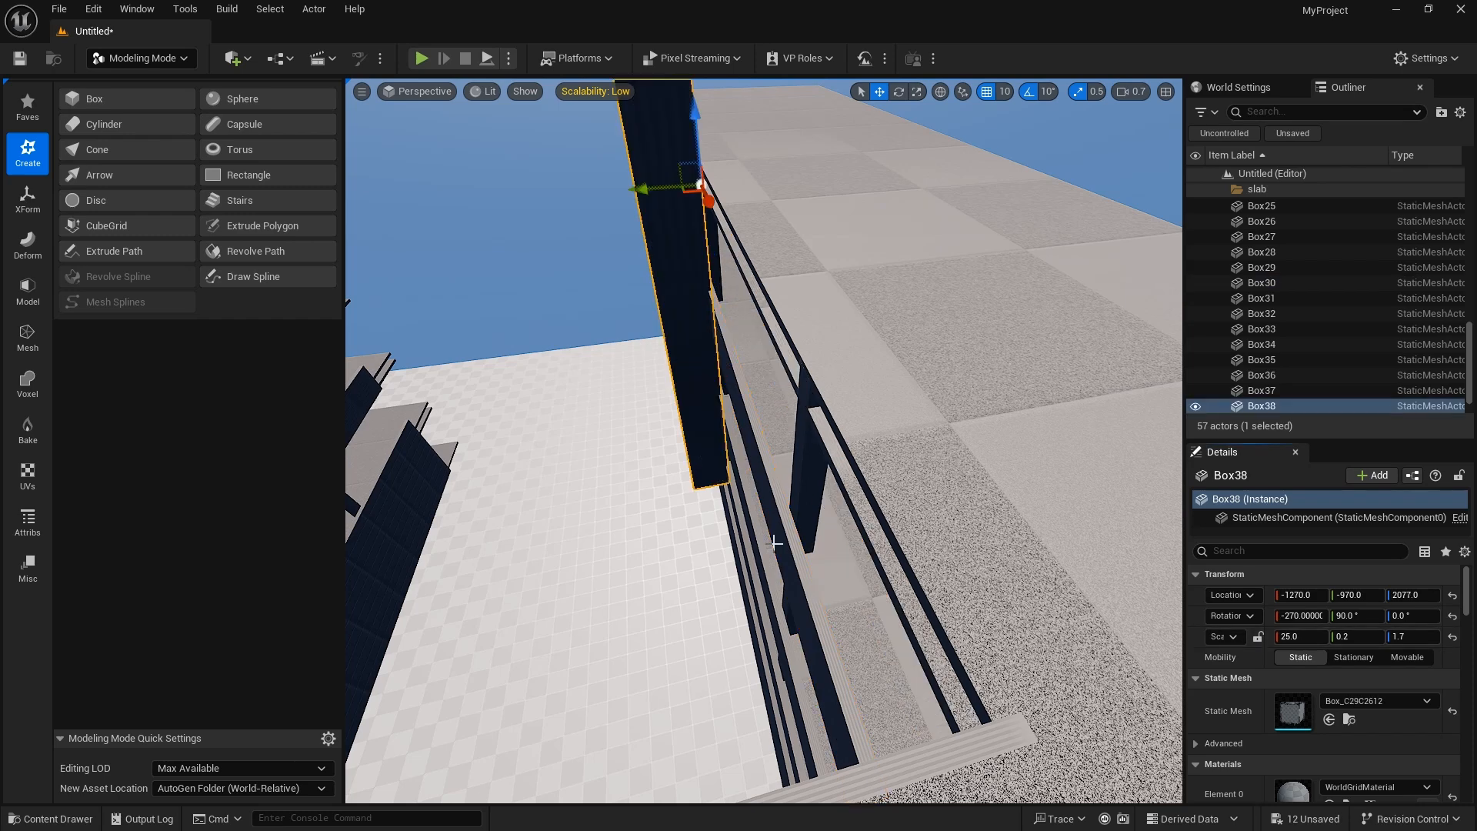
{"action": "key", "text": "ctrl+z"}
{"action": "left_click", "coordinate": [957, 531]}
{"action": "mouse_move", "coordinate": [763, 441]}
{"action": "right_mouse_down"}
{"action": "mouse_move", "coordinate": [885, 462]}
{"action": "mouse_move", "coordinate": [764, 461]}
{"action": "right_mouse_up"}
{"action": "left_click", "coordinate": [763, 441]}
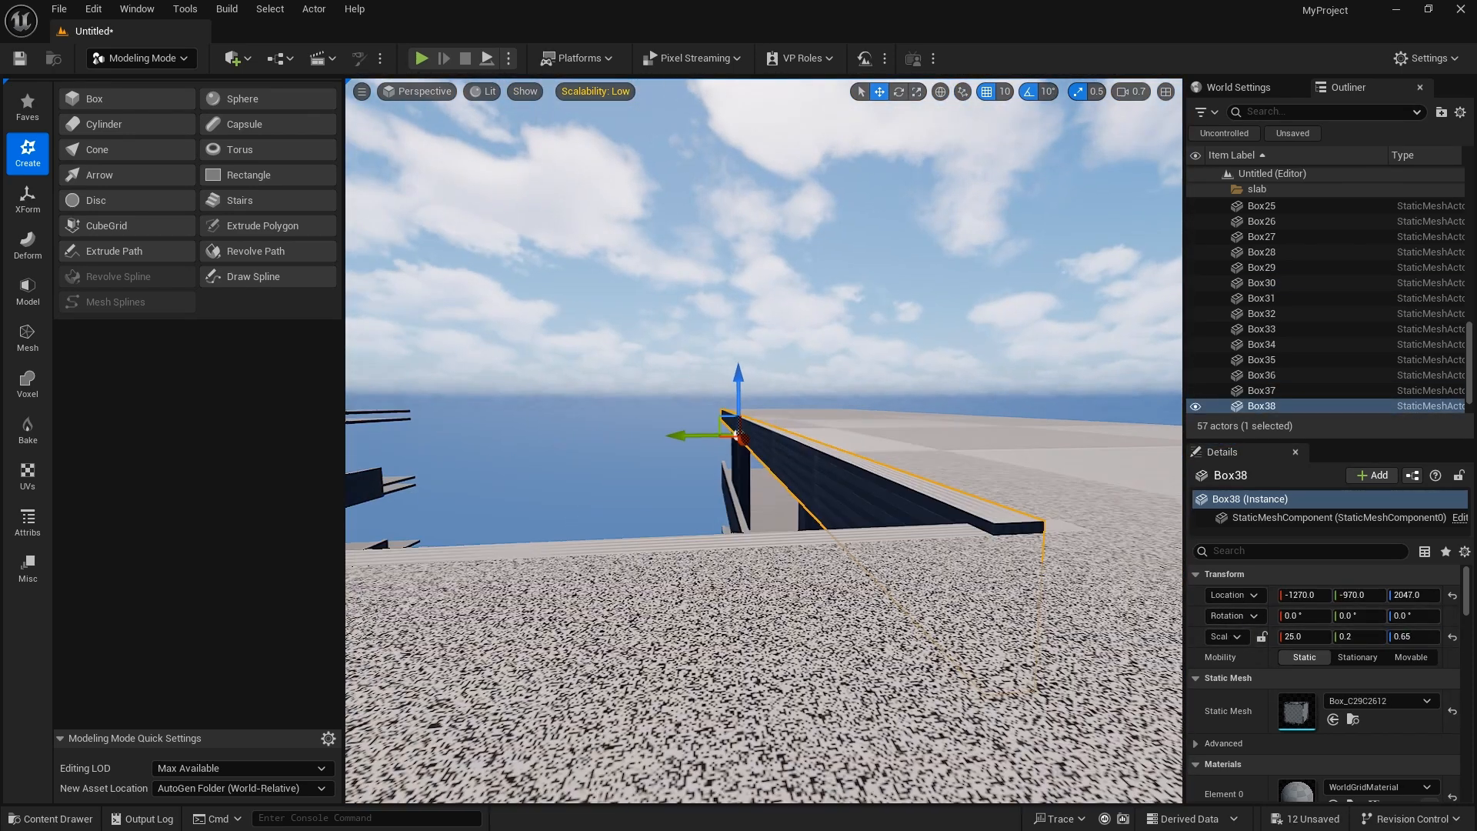
Set the side roof-edge box's Z location to 2075.
{"action": "left_click", "coordinate": [946, 475]}
{"action": "left_click", "coordinate": [877, 492]}
{"action": "left_click", "coordinate": [1413, 595]}
{"action": "type", "text": "2075"}
{"action": "key", "text": "Return"}
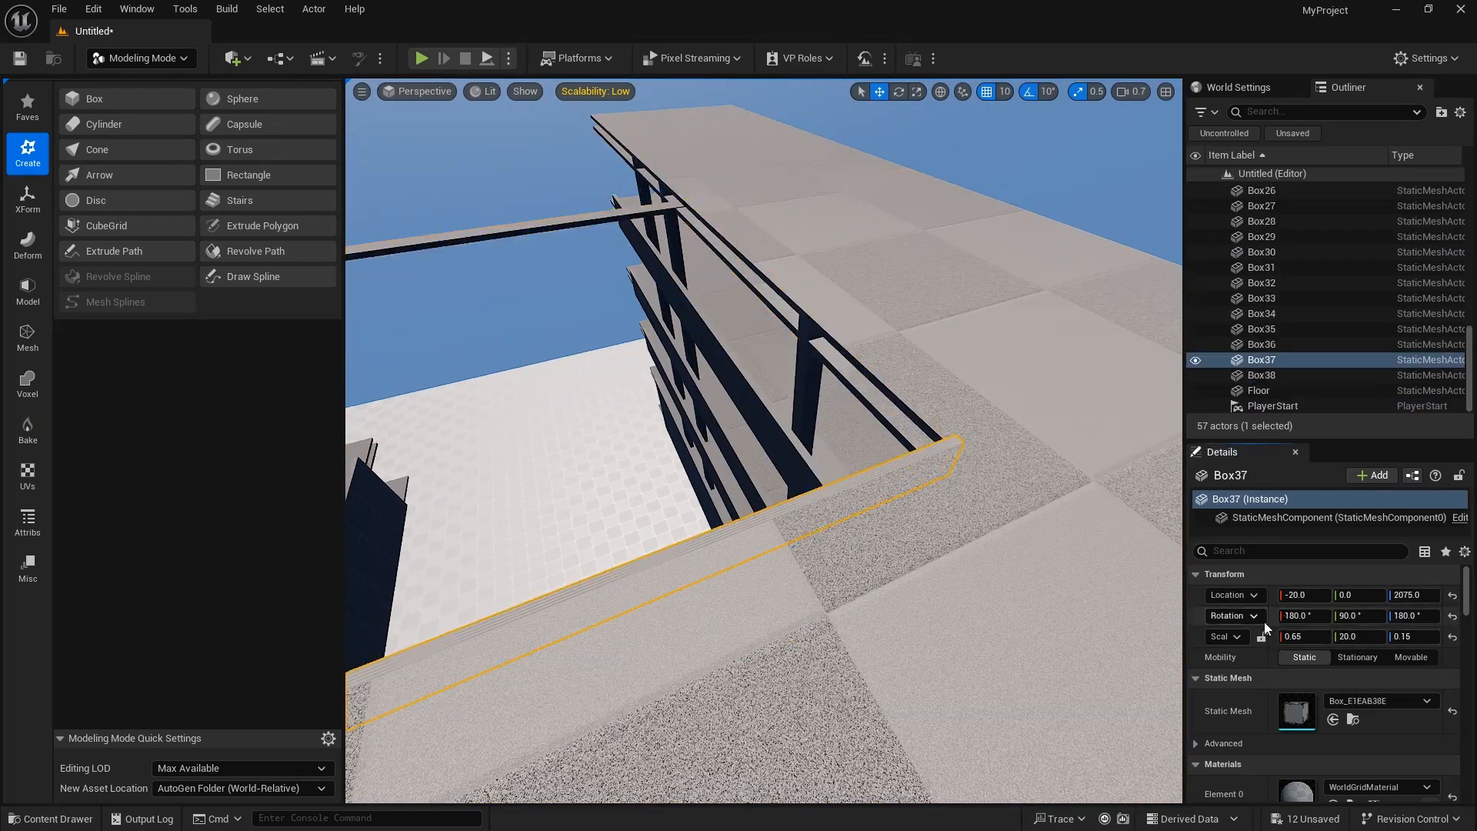
Place a matching 25 × 0.2 × 0.65 roof-edge box on the opposite side at X -1270, Y 975, using 1-unit snapping, and restore 10-unit snapping.
{"action": "key", "text": "e"}
{"action": "left_click_drag", "start_coordinate": [711, 223], "coordinate": [654, 238]}
{"action": "mouse_move", "coordinate": [764, 441]}
{"action": "right_mouse_down"}
{"action": "mouse_move", "coordinate": [1008, 473]}
{"action": "mouse_move", "coordinate": [764, 462]}
{"action": "right_mouse_up"}
{"action": "key", "text": "w"}
{"action": "left_click", "coordinate": [1005, 91]}
{"action": "left_click", "coordinate": [1010, 132]}
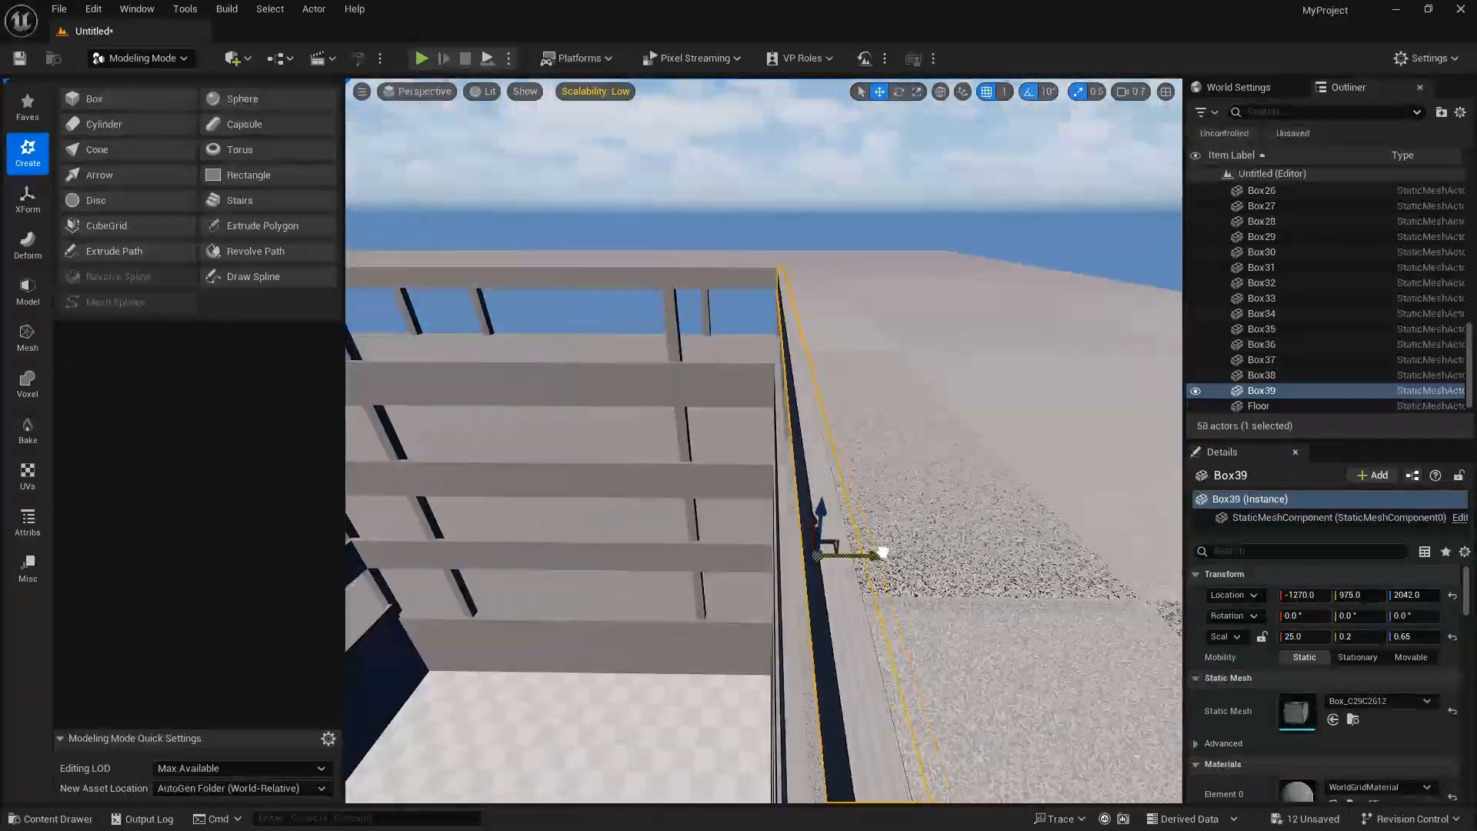
{"action": "left_click", "coordinate": [1028, 166]}
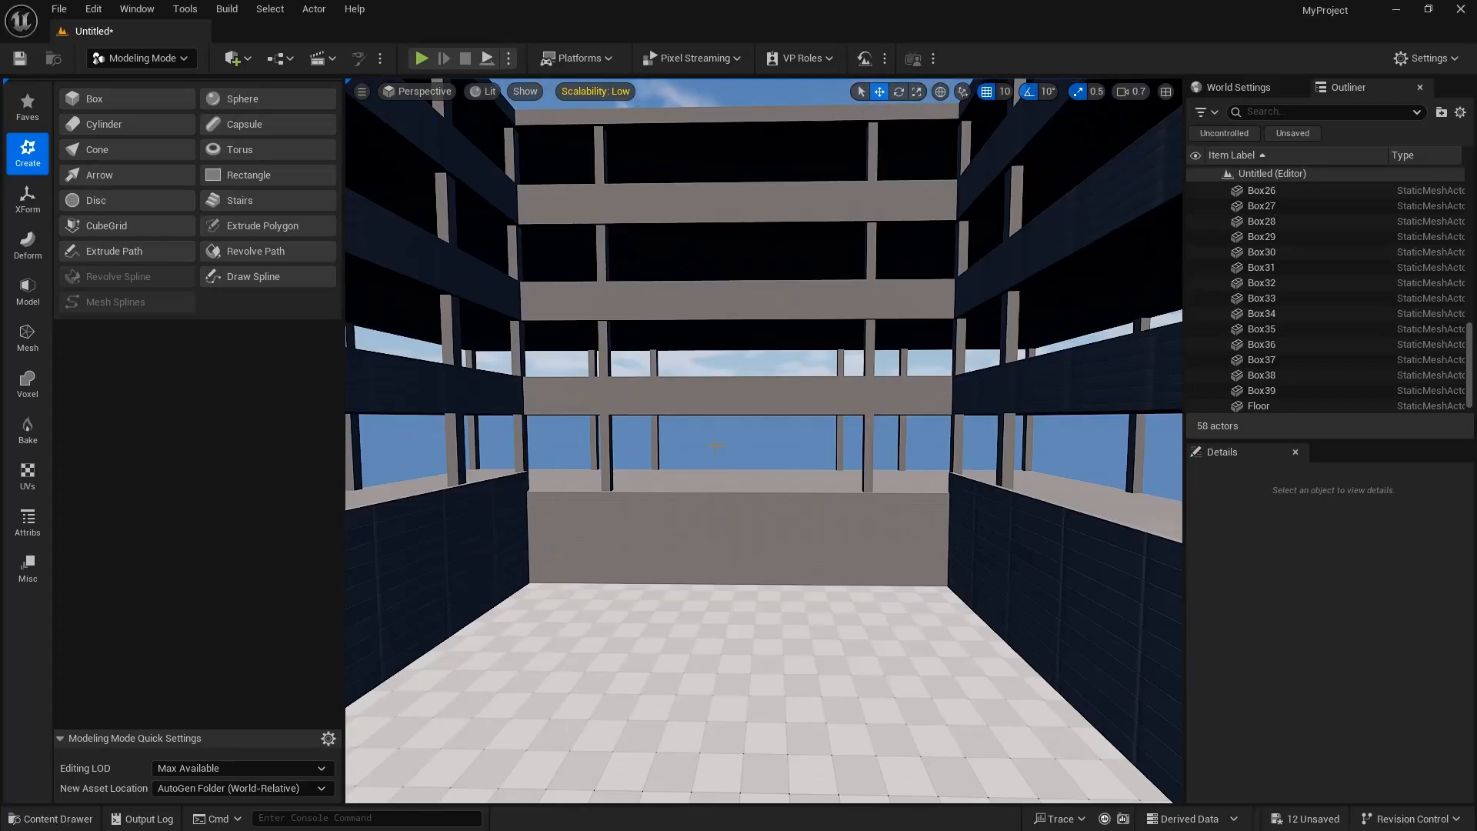
Add a box on the courtyard floor at -1020, 0, 0 and scale it to 1 × 19.5 × 0.6.
{"action": "left_click", "coordinate": [141, 112]}
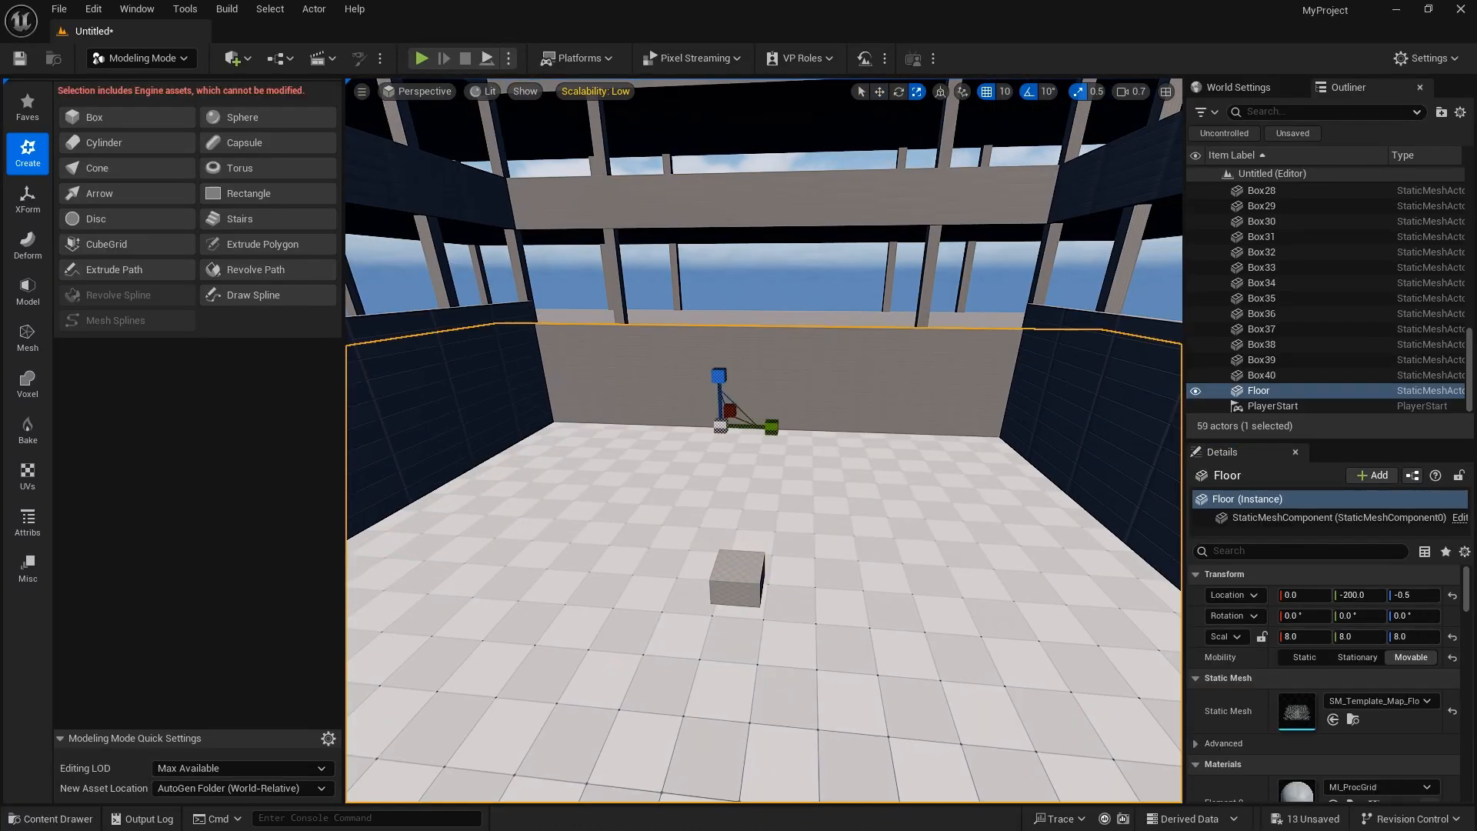
{"action": "left_click", "coordinate": [1359, 596]}
{"action": "type", "text": "0"}
{"action": "key", "text": "Return"}
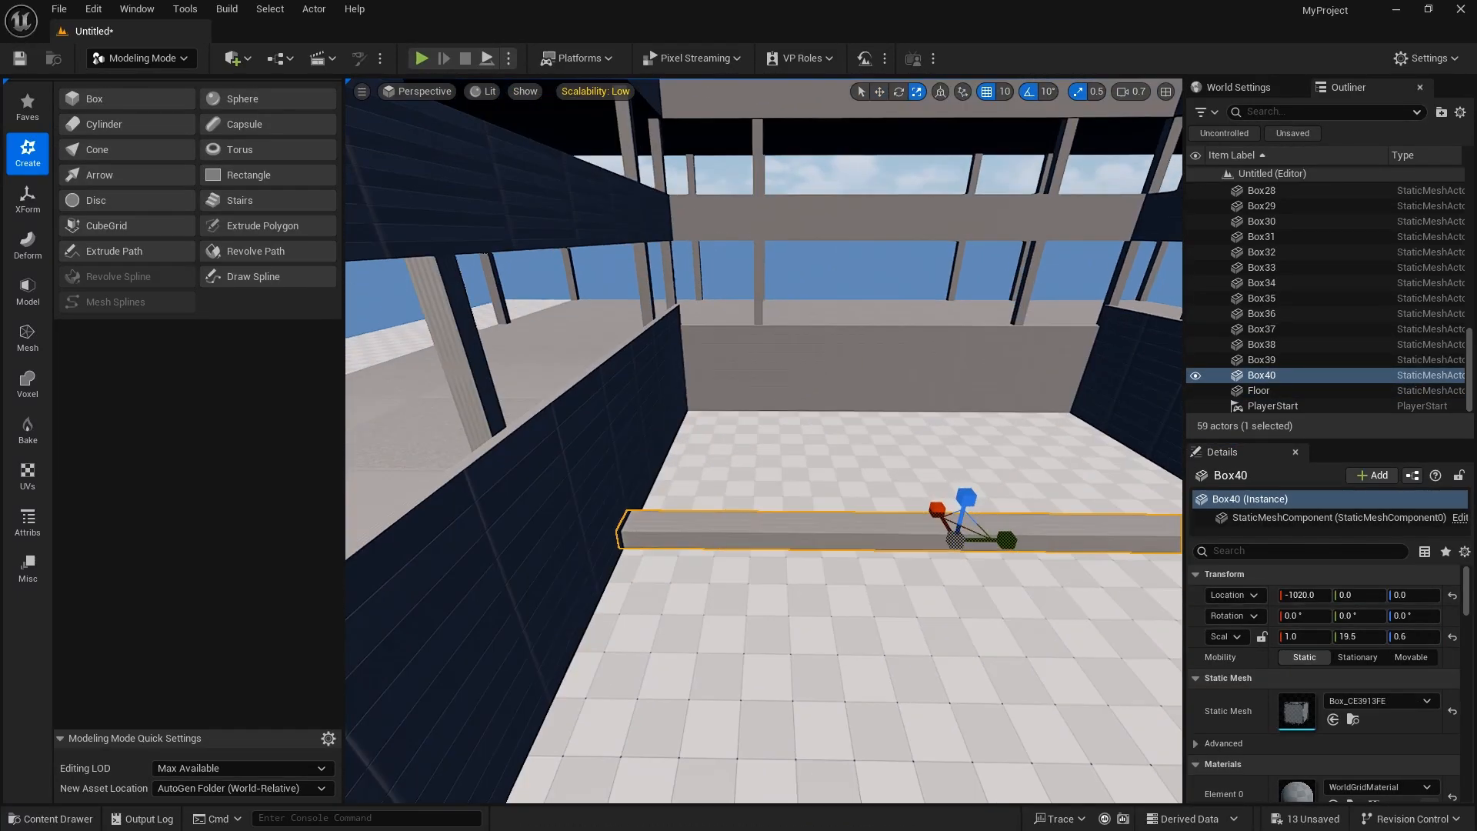
Duplicate the long courtyard box into a rising terrace of seven steps.
{"action": "right_click_drag", "start_coordinate": [980, 541], "coordinate": [864, 593]}
{"action": "key", "text": "w"}
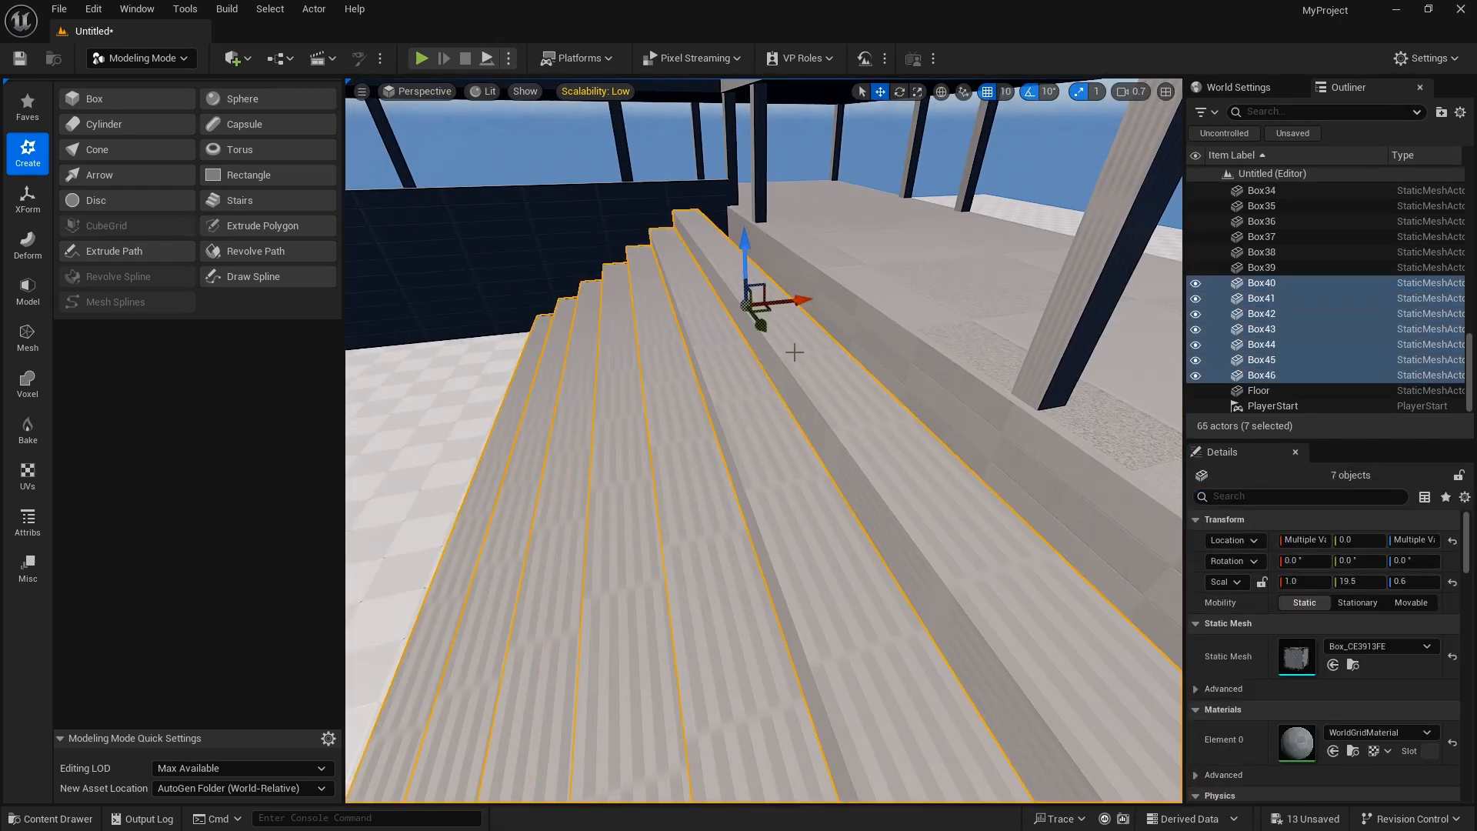
{"action": "mouse_move", "coordinate": [795, 352]}
{"action": "right_mouse_down"}
{"action": "mouse_move", "coordinate": [831, 350]}
{"action": "mouse_move", "coordinate": [792, 337]}
{"action": "right_mouse_up"}
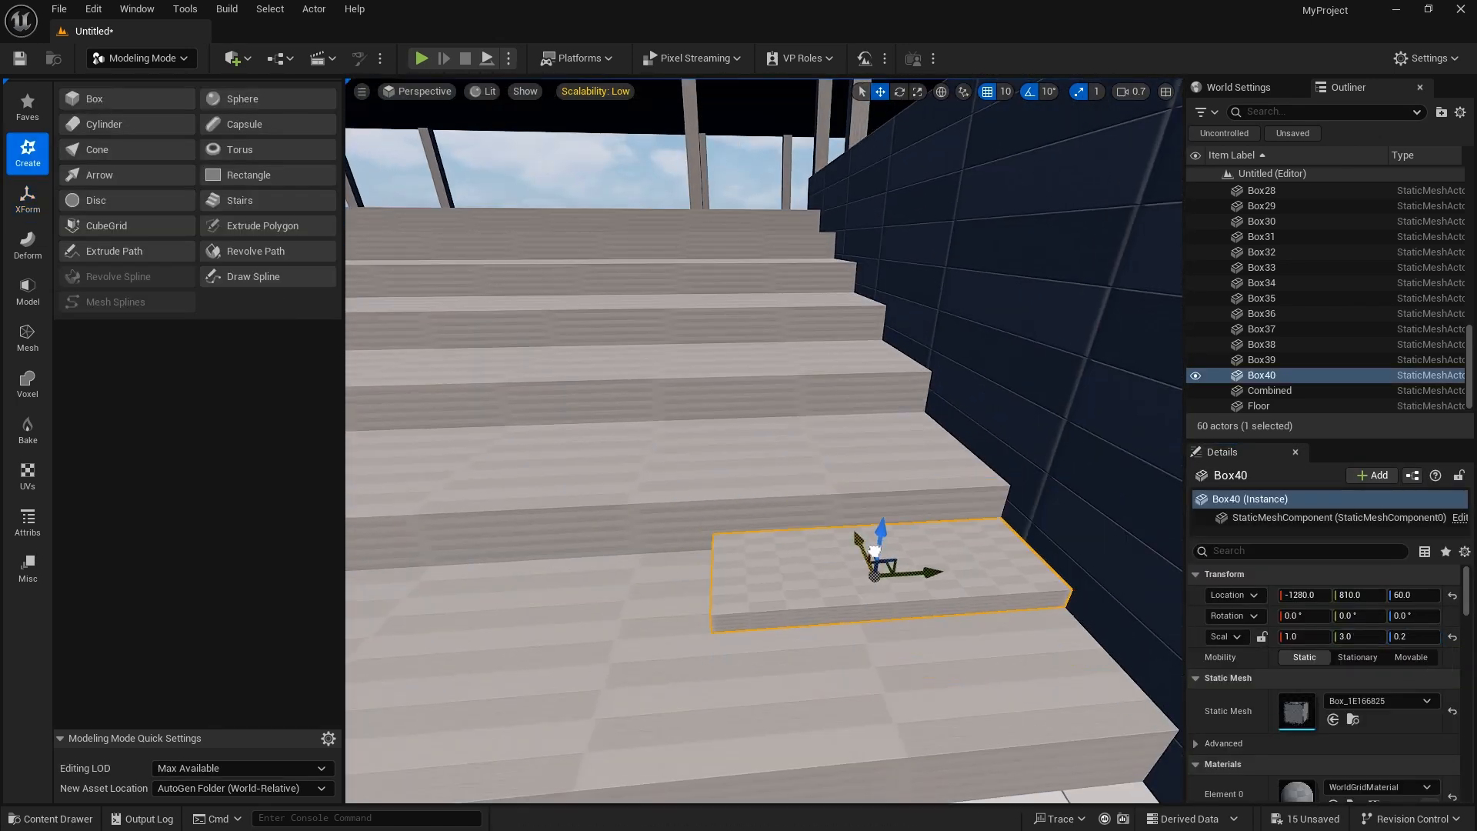
Stack a copy of the small step box on top at Z 80, reduce its X scale and set the grid snap to 5.
{"action": "right_click_drag", "start_coordinate": [875, 551], "coordinate": [1054, 500]}
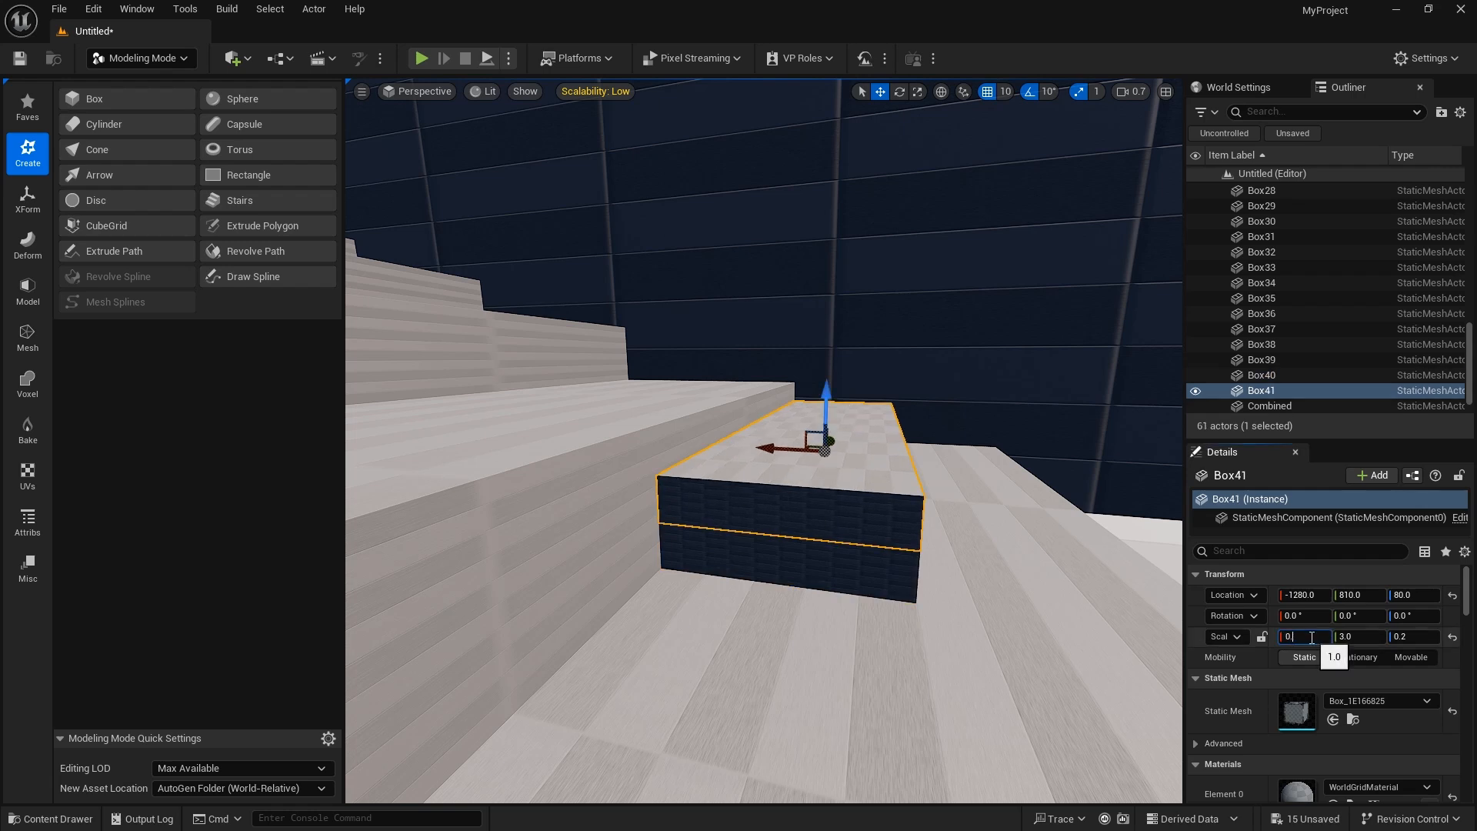
{"action": "left_click", "coordinate": [1002, 91]}
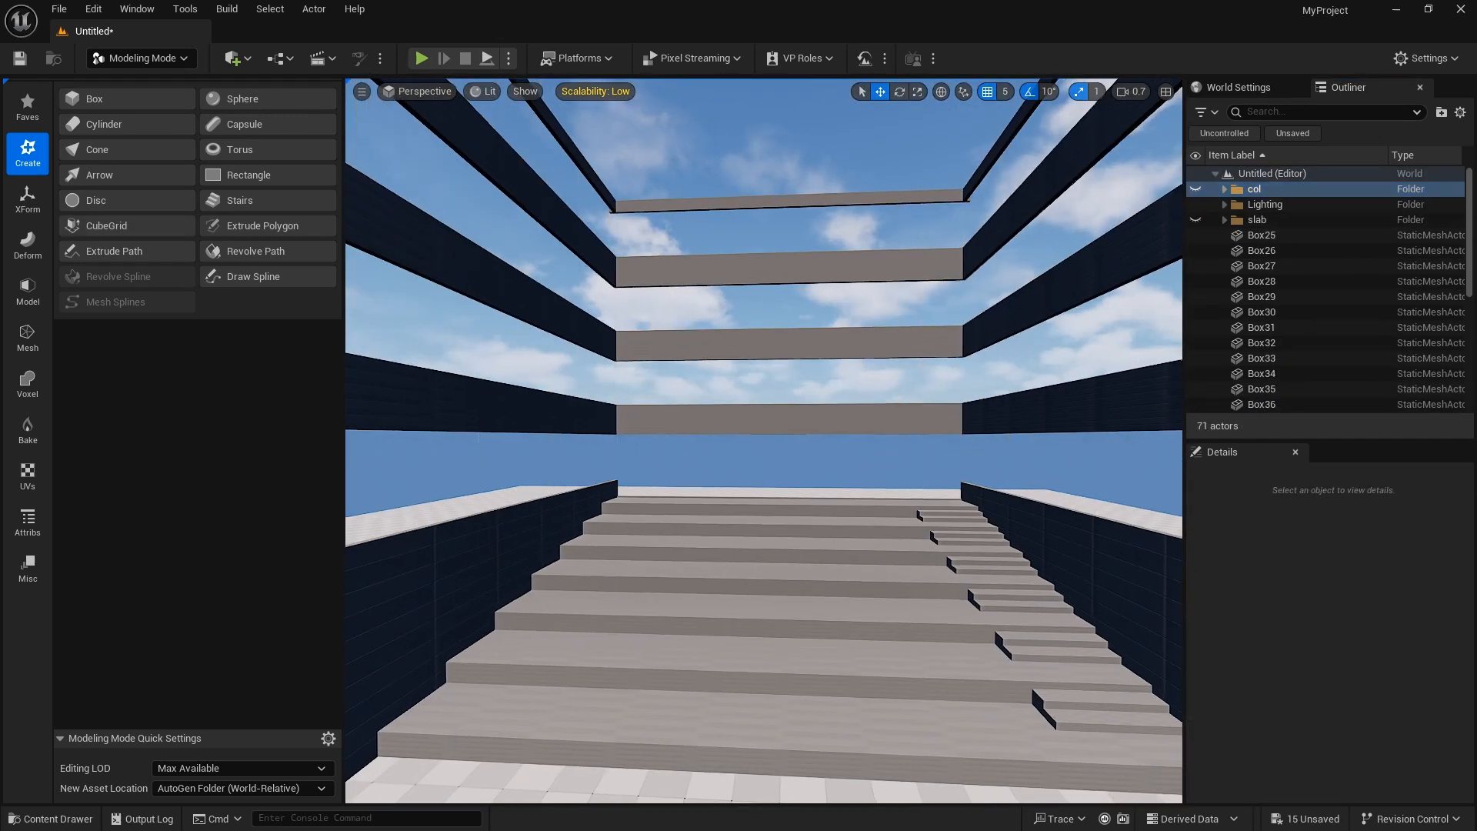
Create an outliner folder named fence.
{"action": "left_click", "coordinate": [1077, 402]}
{"action": "left_click", "coordinate": [784, 200], "text": "ctrl"}
{"action": "right_click", "coordinate": [1272, 162]}
{"action": "type", "text": "fence"}
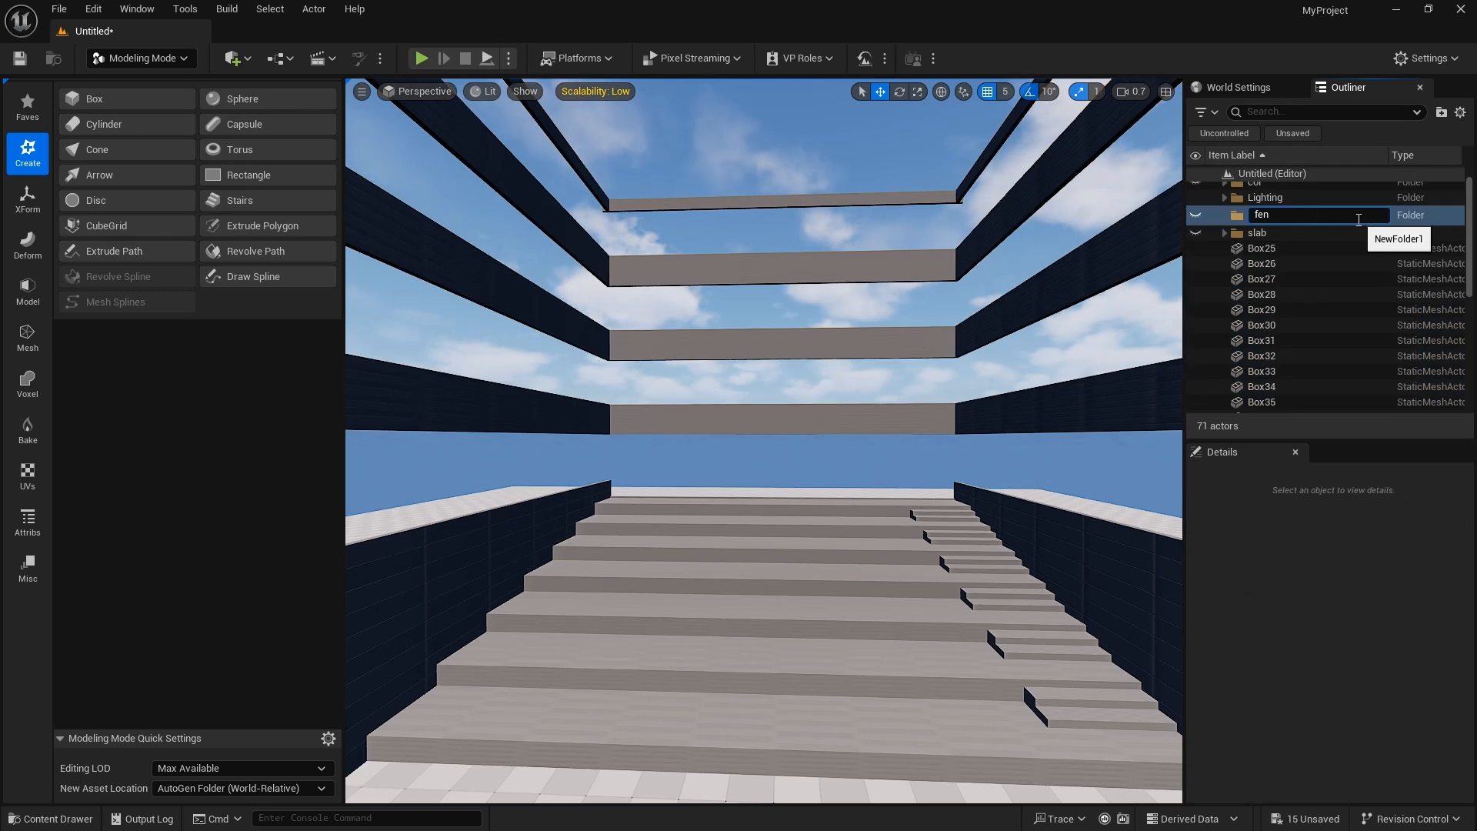
{"action": "key", "text": "Return"}
Move all the courtyard edge panels and walls into the fence folder and hide that folder.
{"action": "left_click", "coordinate": [1077, 402]}
{"action": "left_click", "coordinate": [687, 431], "text": "ctrl"}
{"action": "left_click", "coordinate": [539, 408], "text": "ctrl"}
{"action": "left_click", "coordinate": [551, 301], "text": "ctrl"}
{"action": "left_click", "coordinate": [778, 202], "text": "ctrl"}
{"action": "scroll", "coordinate": [1290, 270], "scroll_direction": "up", "scroll_amount": 5}
{"action": "left_click_drag", "start_coordinate": [1270, 266], "coordinate": [1285, 205]}
{"action": "left_click", "coordinate": [1196, 205]}
{"action": "right_click_drag", "start_coordinate": [762, 462], "coordinate": [762, 539]}
Create an outliner folder named stair and move the combined terrace mesh and the small step boxes into it.
{"action": "right_click", "coordinate": [1271, 175]}
{"action": "left_click", "coordinate": [1347, 234]}
{"action": "type", "text": "stair"}
{"action": "key", "text": "Return"}
{"action": "scroll", "coordinate": [1270, 338], "scroll_direction": "down", "scroll_amount": 3}
{"action": "left_click", "coordinate": [1269, 389]}
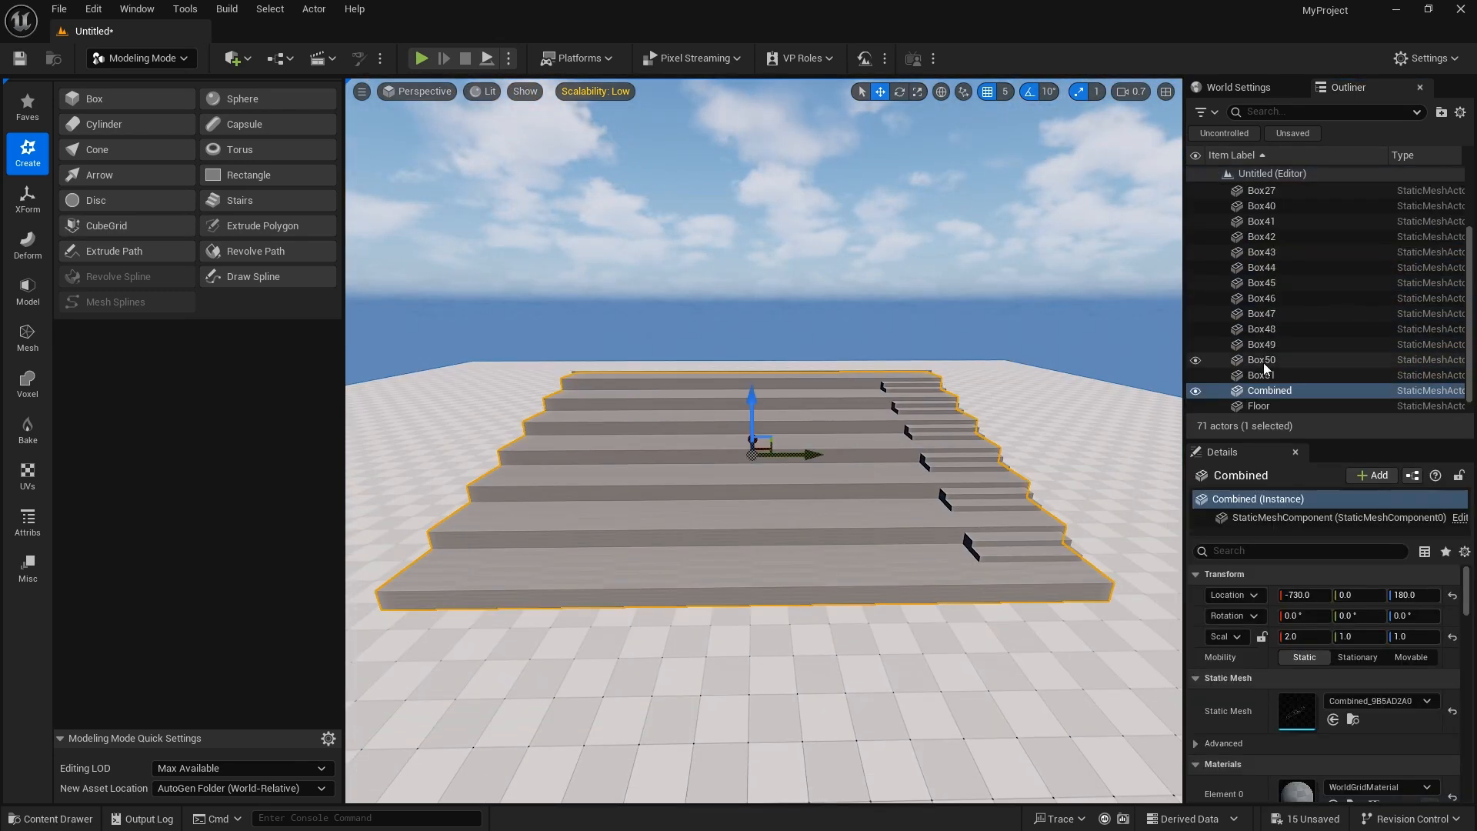
{"action": "left_click", "coordinate": [1262, 190], "text": "shift"}
{"action": "left_click_drag", "start_coordinate": [1262, 246], "coordinate": [1260, 225]}
Show the hidden folders again and apply AutoUV to the first column box in the col folder.
{"action": "left_click", "coordinate": [1224, 226]}
{"action": "left_click", "coordinate": [1196, 204]}
{"action": "left_click", "coordinate": [1224, 189]}
{"action": "left_click", "coordinate": [1261, 205]}
{"action": "left_click", "coordinate": [27, 476]}
{"action": "left_click", "coordinate": [103, 99]}
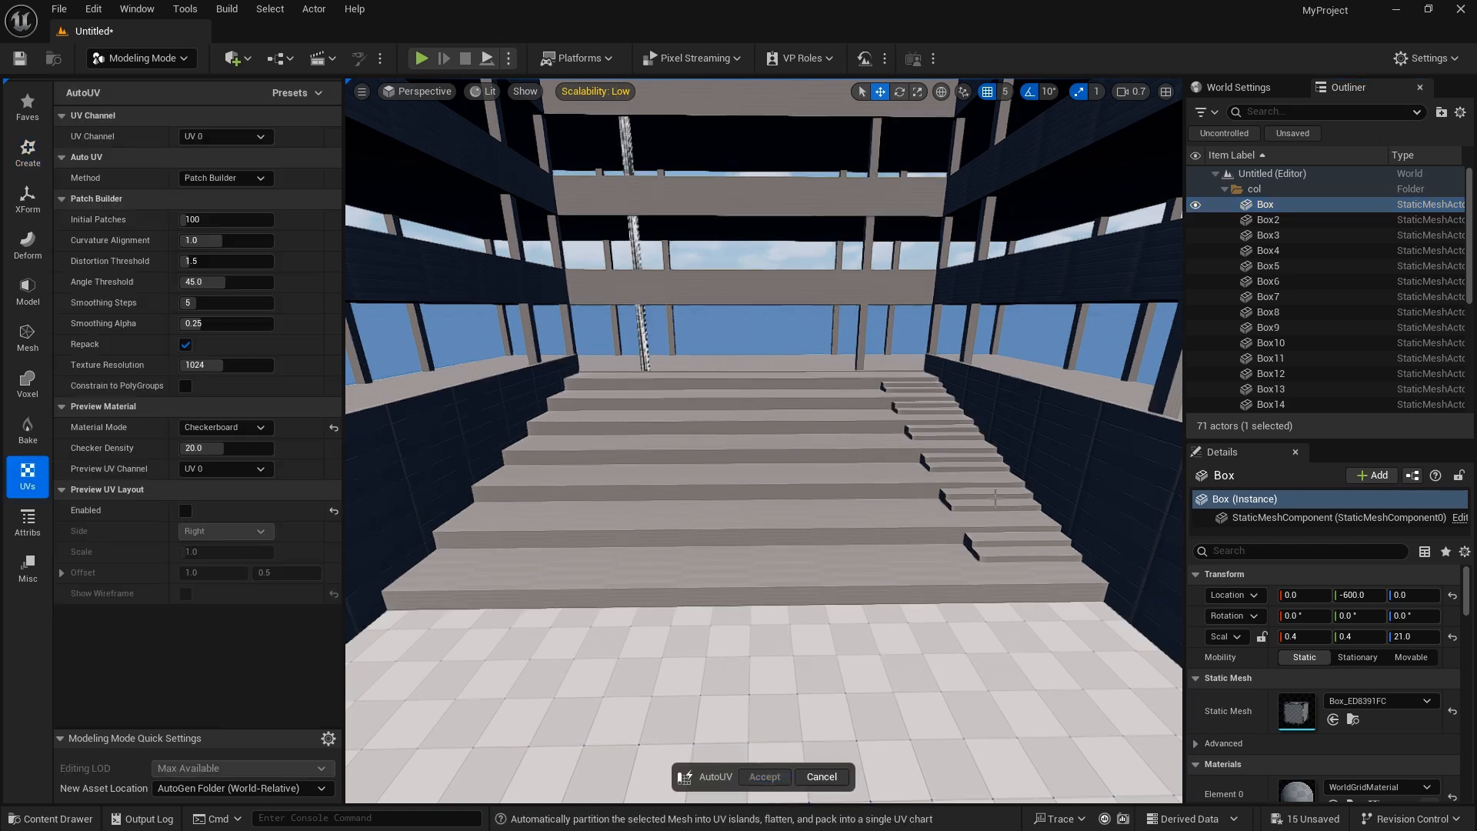
{"action": "left_click", "coordinate": [766, 778]}
Apply AutoUV to the side edge panel Box28 in the fence folder.
{"action": "left_click", "coordinate": [1225, 189]}
{"action": "left_click", "coordinate": [1224, 205]}
{"action": "left_click", "coordinate": [1271, 220]}
{"action": "left_click", "coordinate": [1270, 251]}
{"action": "left_click", "coordinate": [103, 99]}
{"action": "left_click", "coordinate": [767, 778]}
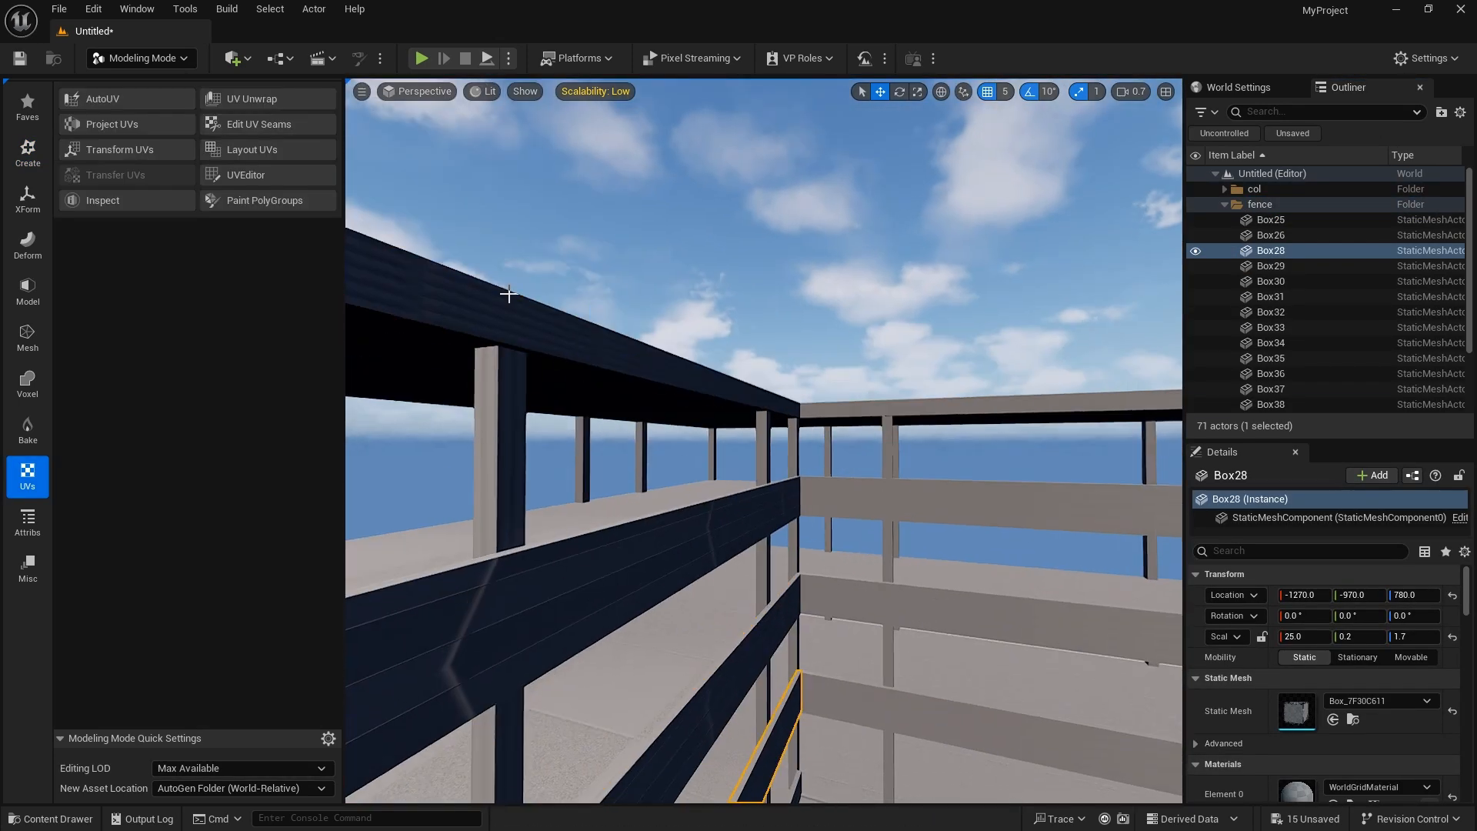
Apply AutoUV to two more fence pieces picked in the viewport, starting with the side roof-edge box.
{"action": "left_click", "coordinate": [505, 297]}
{"action": "left_click", "coordinate": [102, 100]}
{"action": "left_click", "coordinate": [767, 778]}
{"action": "left_click", "coordinate": [824, 677]}
{"action": "left_click", "coordinate": [102, 100]}
{"action": "left_click", "coordinate": [766, 778]}
Apply AutoUV to the rear roof-edge box, Box37.
{"action": "left_click", "coordinate": [824, 566]}
{"action": "left_click", "coordinate": [769, 288]}
{"action": "left_click", "coordinate": [116, 102]}
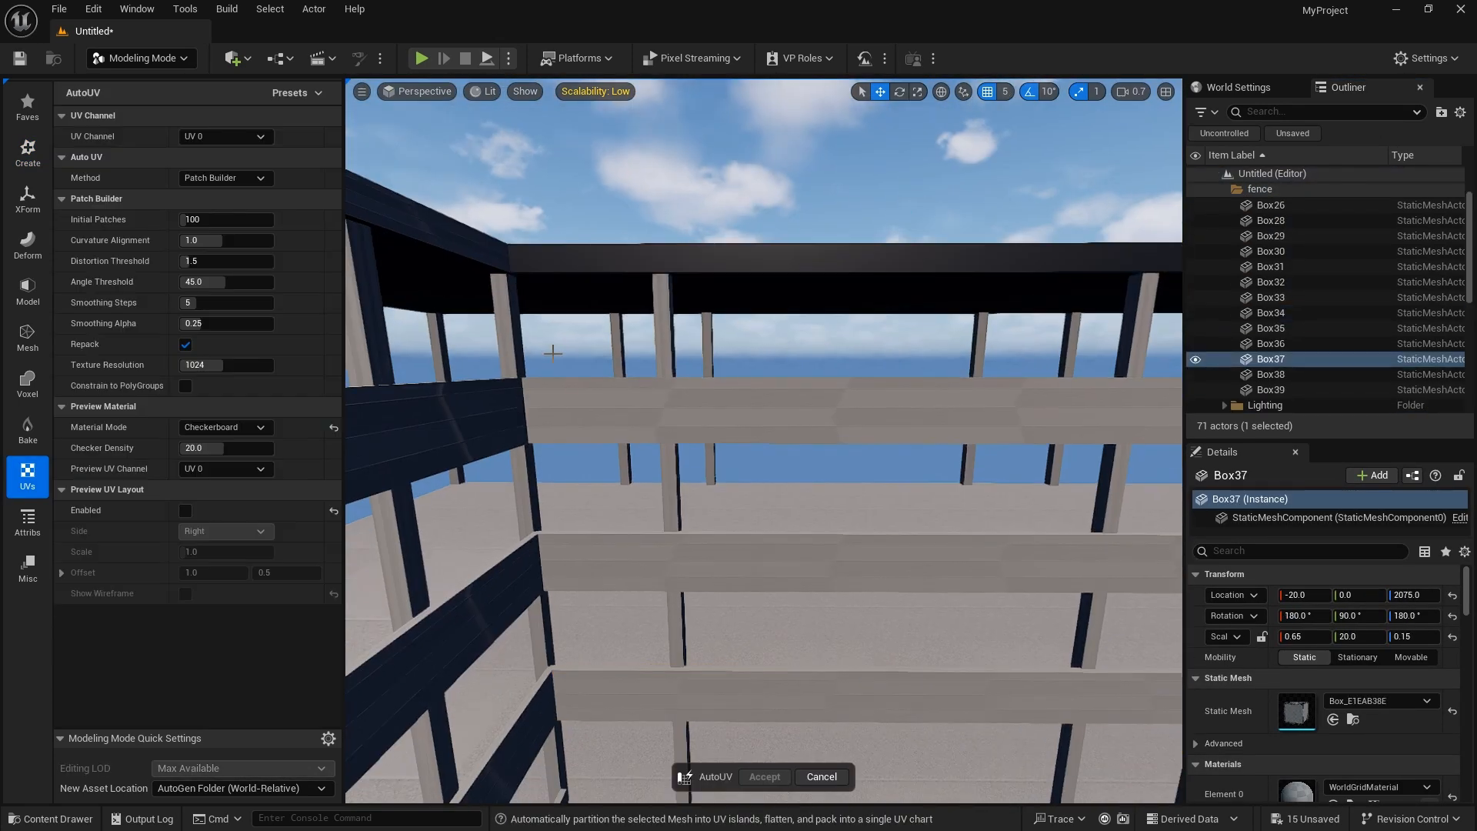
{"action": "left_click", "coordinate": [767, 778]}
Apply AutoUV to three further fence panels, including those along the opposite side of the courtyard.
{"action": "left_click", "coordinate": [841, 729]}
{"action": "left_click", "coordinate": [103, 100]}
{"action": "left_click", "coordinate": [766, 778]}
{"action": "left_click", "coordinate": [692, 497]}
{"action": "left_click", "coordinate": [102, 99]}
{"action": "left_click", "coordinate": [762, 776]}
{"action": "right_click_drag", "start_coordinate": [762, 616], "coordinate": [539, 600]}
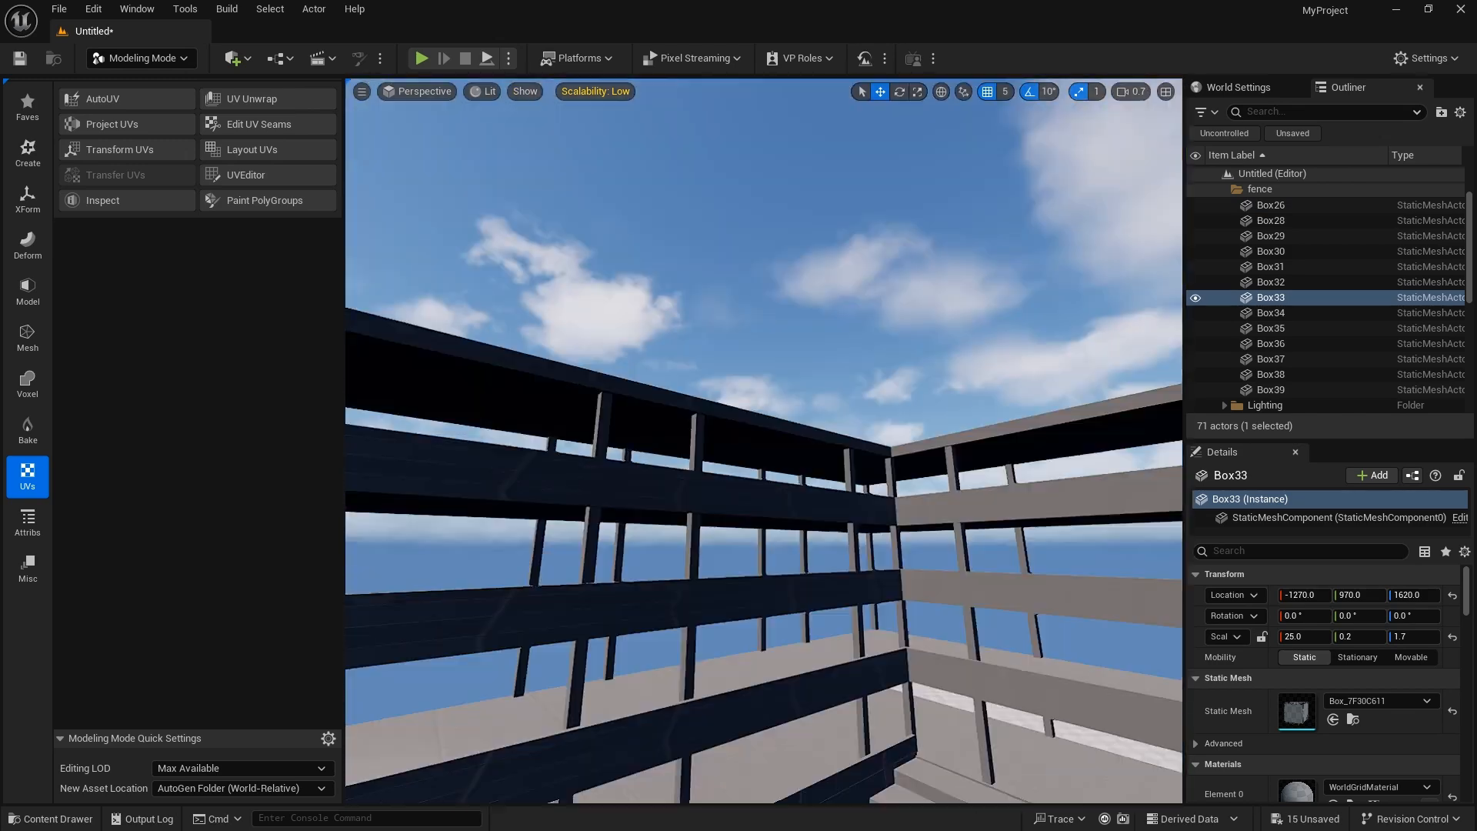
{"action": "left_click", "coordinate": [738, 369]}
{"action": "left_click", "coordinate": [102, 99]}
{"action": "left_click", "coordinate": [765, 778]}
Apply AutoUV to the combined terrace stair mesh and the remaining picked meshes around it.
{"action": "left_click", "coordinate": [723, 662]}
{"action": "left_click", "coordinate": [769, 569]}
{"action": "left_click", "coordinate": [103, 99]}
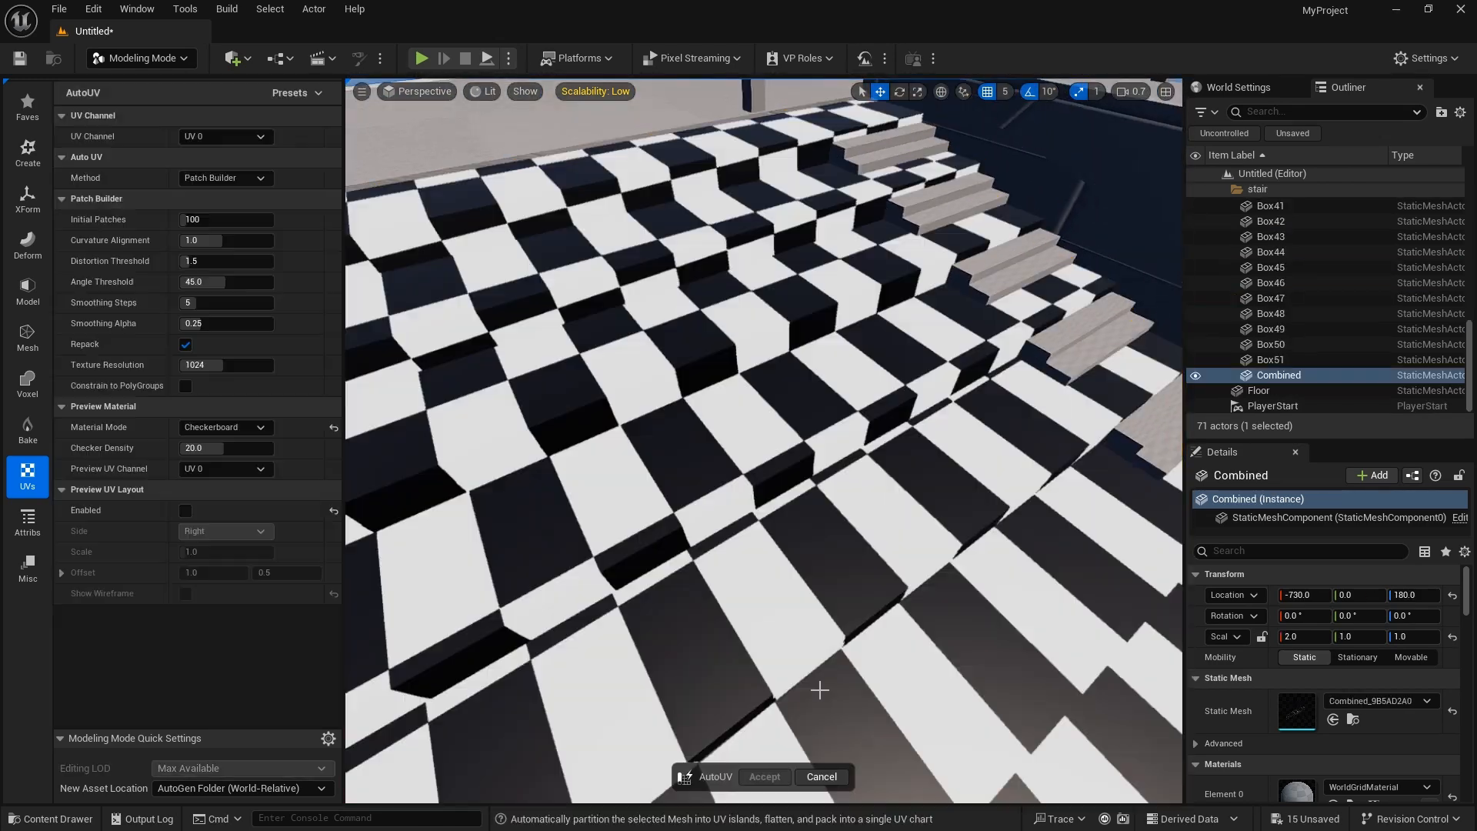
{"action": "left_click", "coordinate": [765, 778]}
{"action": "left_click", "coordinate": [951, 439]}
{"action": "left_click", "coordinate": [102, 100]}
{"action": "left_click", "coordinate": [765, 777]}
{"action": "left_click", "coordinate": [951, 408]}
{"action": "left_click", "coordinate": [145, 99]}
{"action": "left_click", "coordinate": [765, 777]}
{"action": "right_click_drag", "start_coordinate": [762, 616], "coordinate": [631, 538]}
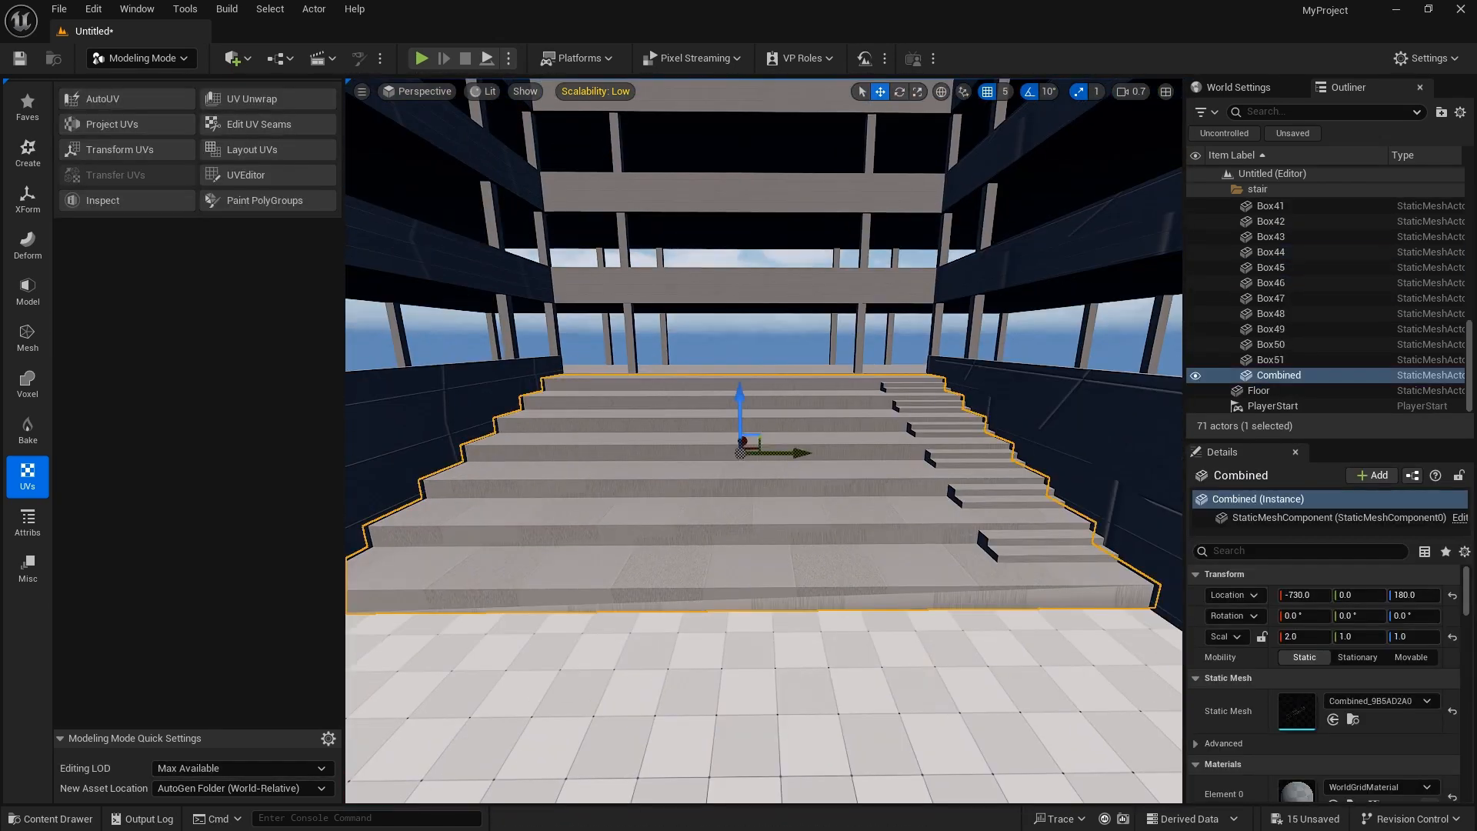
Add a box along the building's outer side and scale it to 1 × 0.15 × 20.
{"action": "left_click", "coordinate": [758, 692]}
{"action": "right_click_drag", "start_coordinate": [758, 616], "coordinate": [923, 554]}
{"action": "scroll", "coordinate": [994, 565], "scroll_direction": "up", "scroll_amount": 2}
{"action": "left_click", "coordinate": [28, 153]}
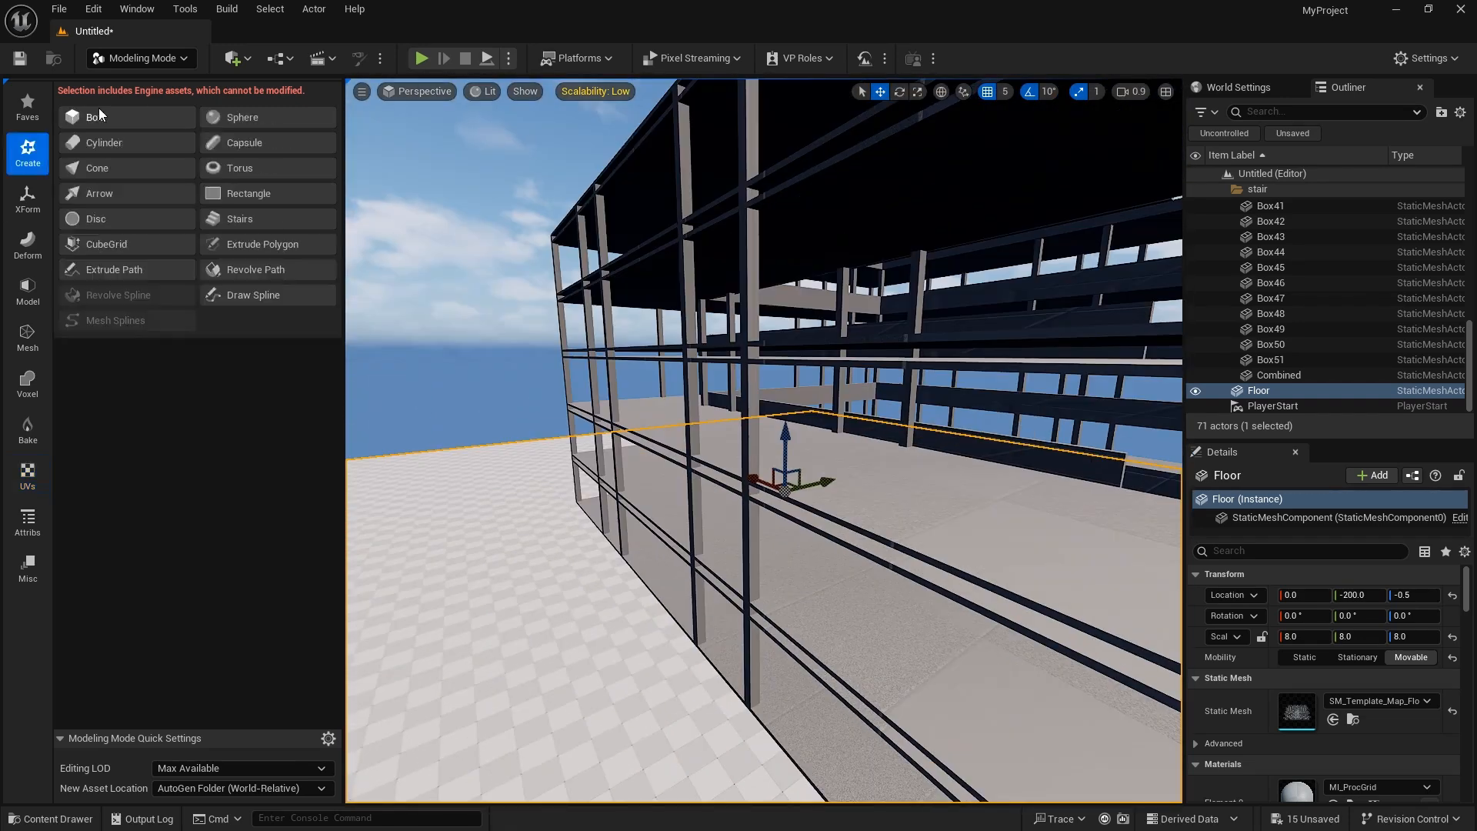
{"action": "left_click", "coordinate": [95, 100]}
{"action": "left_click", "coordinate": [708, 692]}
{"action": "left_click", "coordinate": [765, 777]}
{"action": "left_click", "coordinate": [1358, 636]}
{"action": "type", "text": "0.15"}
{"action": "right_click_drag", "start_coordinate": [770, 538], "coordinate": [659, 726]}
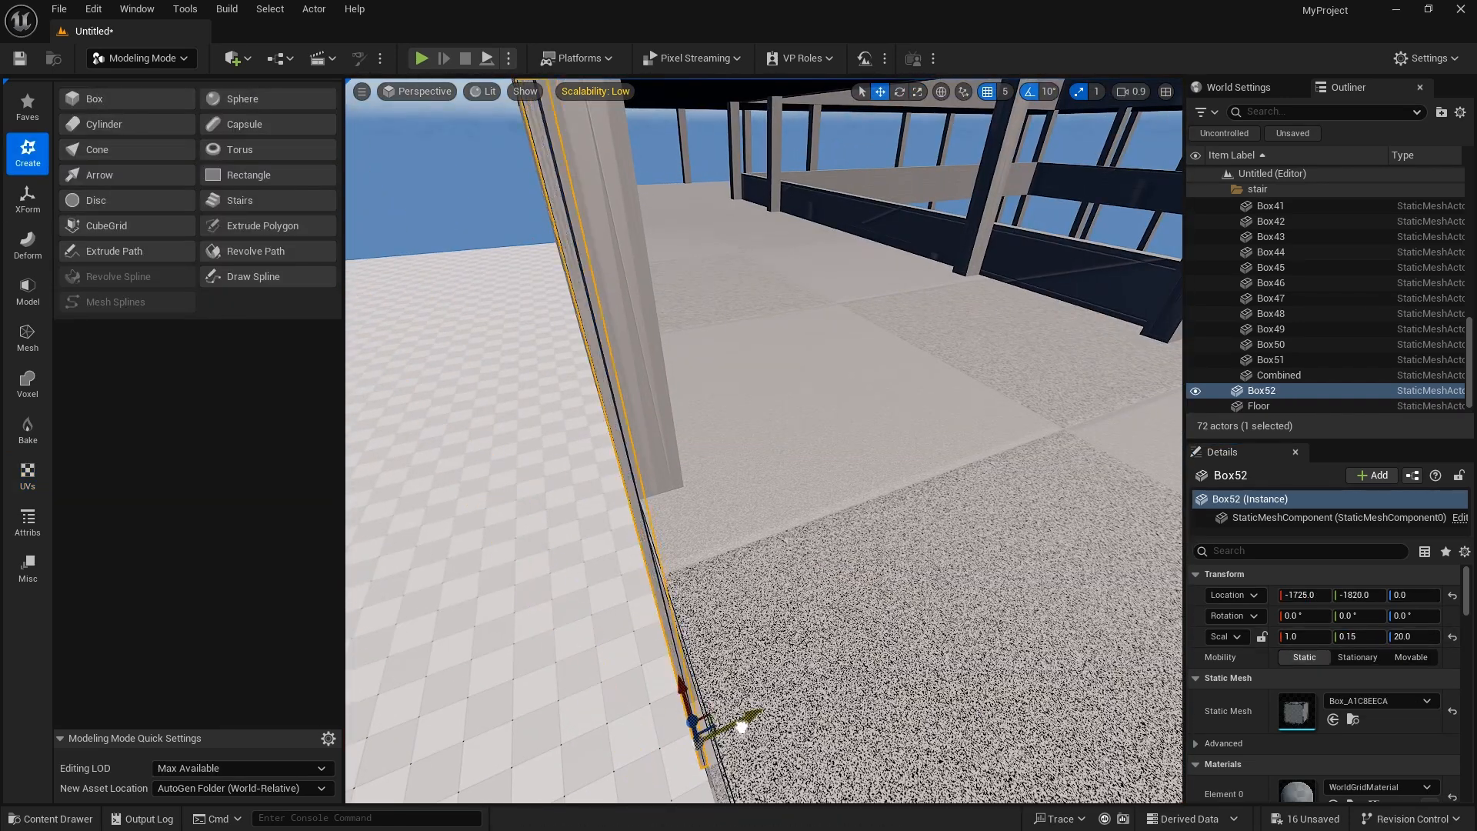
Set the thin outer wall box's X scale to 28, stretch it along the building's outer side and align it with the slab edges.
{"action": "left_click_drag", "start_coordinate": [741, 727], "coordinate": [736, 730]}
{"action": "right_click_drag", "start_coordinate": [923, 693], "coordinate": [1029, 755]}
{"action": "left_click", "coordinate": [1302, 637]}
{"action": "type", "text": "28"}
{"action": "key", "text": "Return"}
{"action": "left_click_drag", "start_coordinate": [808, 679], "coordinate": [619, 670]}
{"action": "key", "text": "w"}
{"action": "left_click_drag", "start_coordinate": [717, 670], "coordinate": [758, 673]}
{"action": "right_click_drag", "start_coordinate": [758, 674], "coordinate": [768, 580]}
Duplicate the outer wall box to the opposite side of the building at -885, 1825, 0.
{"action": "left_click_drag", "start_coordinate": [768, 580], "coordinate": [585, 531], "text": "alt"}
{"action": "right_click_drag", "start_coordinate": [584, 531], "coordinate": [880, 528]}
{"action": "left_click_drag", "start_coordinate": [880, 528], "coordinate": [477, 538]}
{"action": "right_click_drag", "start_coordinate": [477, 538], "coordinate": [650, 576]}
{"action": "left_click_drag", "start_coordinate": [650, 576], "coordinate": [681, 569]}
{"action": "right_click_drag", "start_coordinate": [681, 569], "coordinate": [603, 676]}
{"action": "left_click_drag", "start_coordinate": [602, 676], "coordinate": [627, 774], "text": "alt"}
{"action": "key", "text": "Delete"}
{"action": "key", "text": "ctrl+z"}
Select the combined terrace stair mesh and dock the Content Browser in the editor layout.
{"action": "scroll", "coordinate": [739, 539], "scroll_direction": "up", "scroll_amount": 5}
{"action": "right_click_drag", "start_coordinate": [627, 631], "coordinate": [693, 527]}
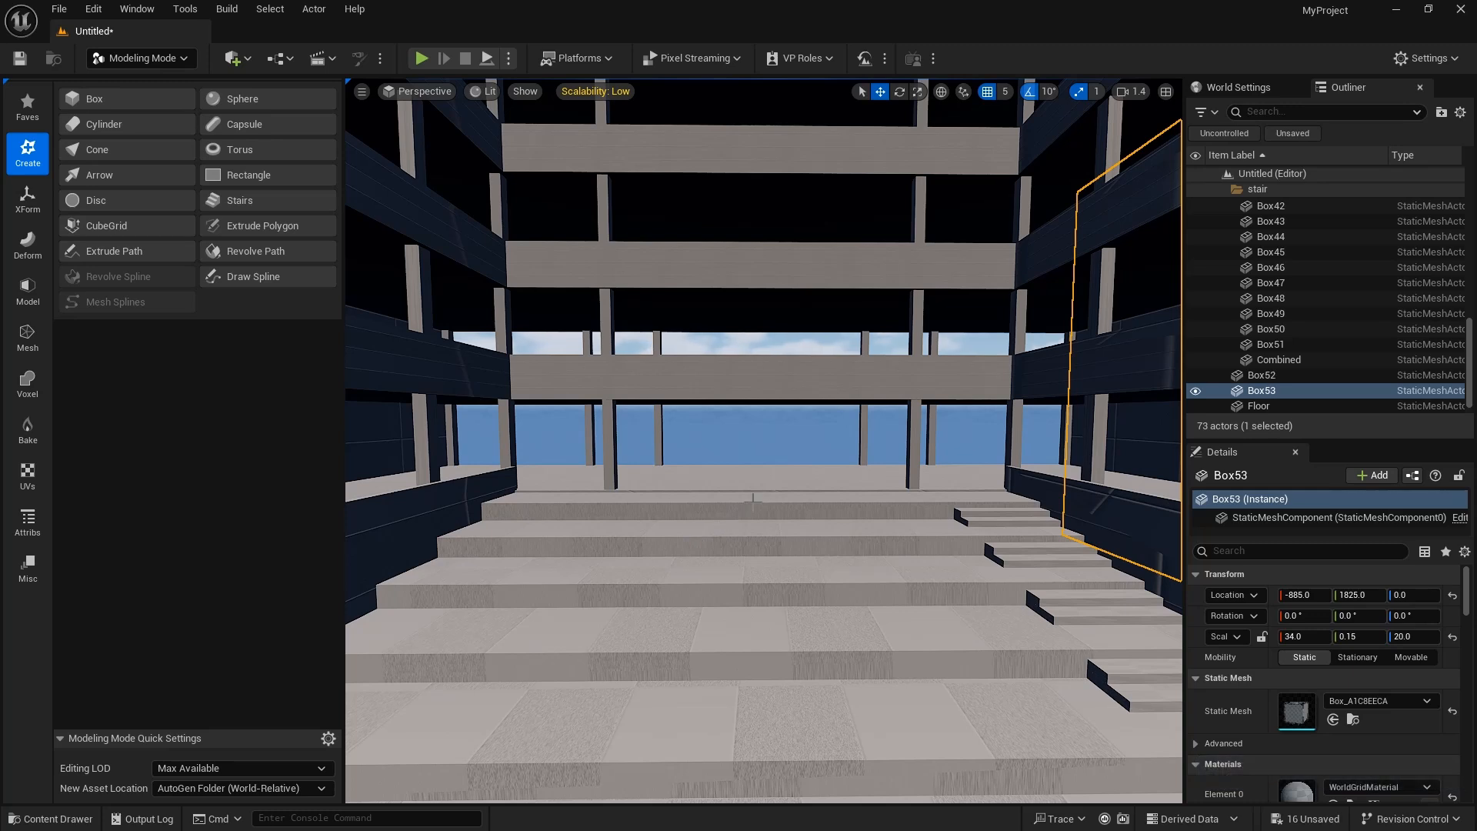
{"action": "left_click", "coordinate": [715, 592]}
{"action": "left_click", "coordinate": [51, 819]}
{"action": "left_click", "coordinate": [1350, 562]}
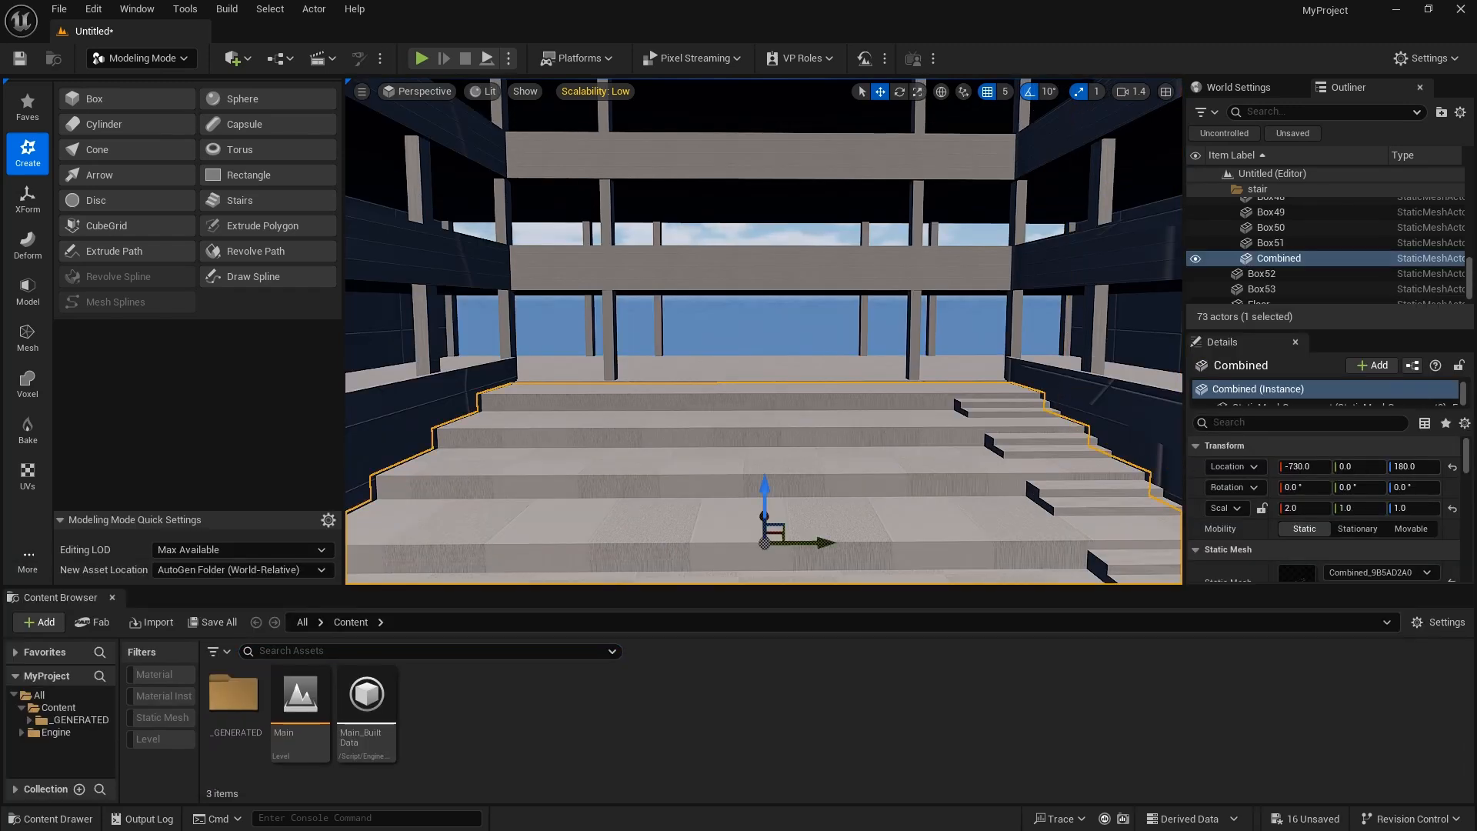
Open Fab, search for twinmotion and open the Twinmotion Materials Pack.
{"action": "left_click", "coordinate": [137, 9]}
{"action": "left_click", "coordinate": [172, 565]}
{"action": "left_click", "coordinate": [432, 82]}
{"action": "type", "text": "twinmo"}
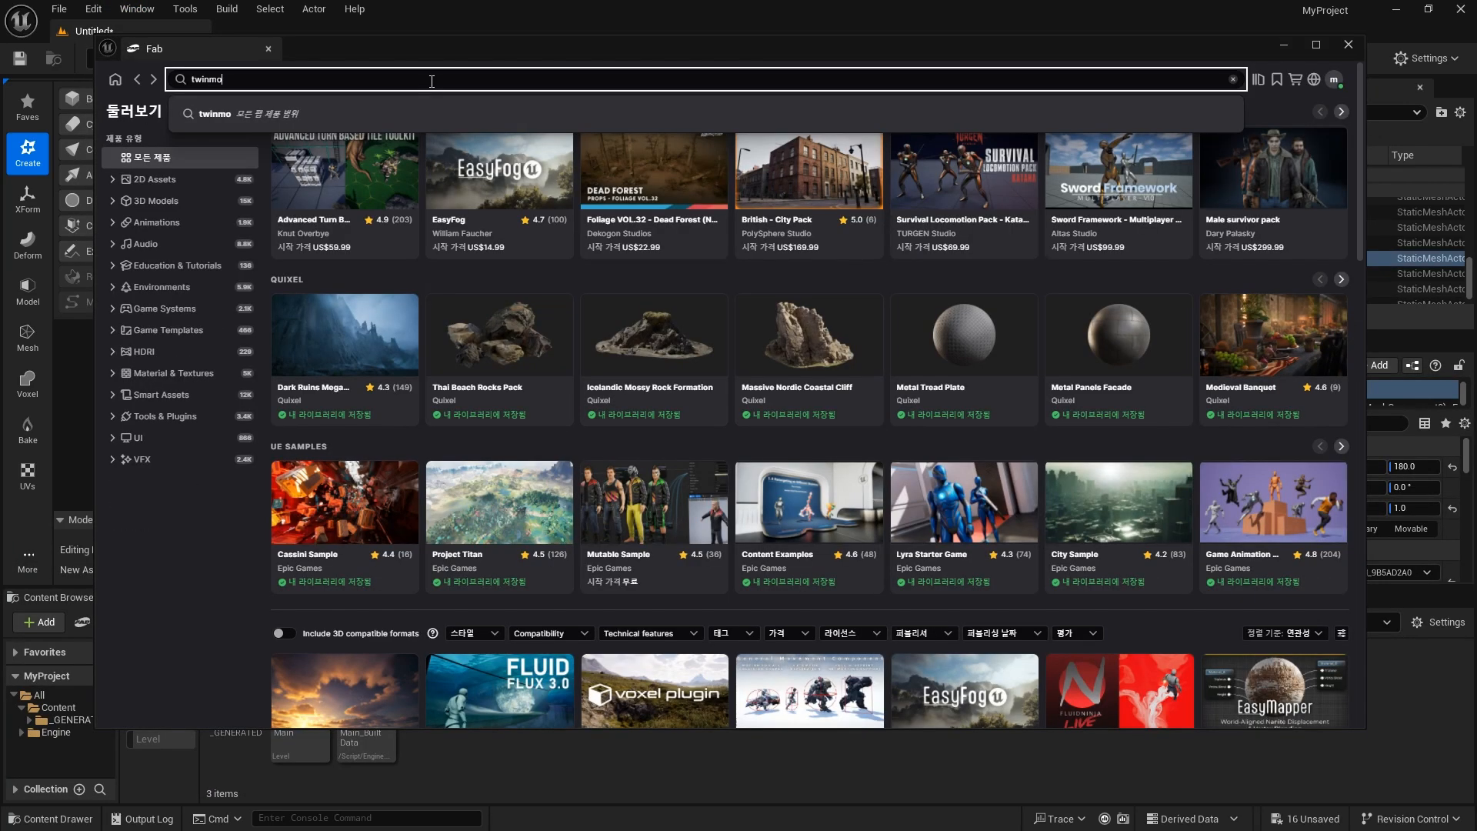
{"action": "type", "text": "tion"}
{"action": "key", "text": "Return"}
{"action": "left_click", "coordinate": [343, 207]}
Try to add the Twinmotion Materials Pack to the project from Fab, and close Fab.
{"action": "left_click", "coordinate": [1105, 261]}
{"action": "left_click", "coordinate": [1105, 264]}
{"action": "left_click", "coordinate": [692, 414]}
{"action": "left_click", "coordinate": [685, 441]}
{"action": "left_click", "coordinate": [923, 446]}
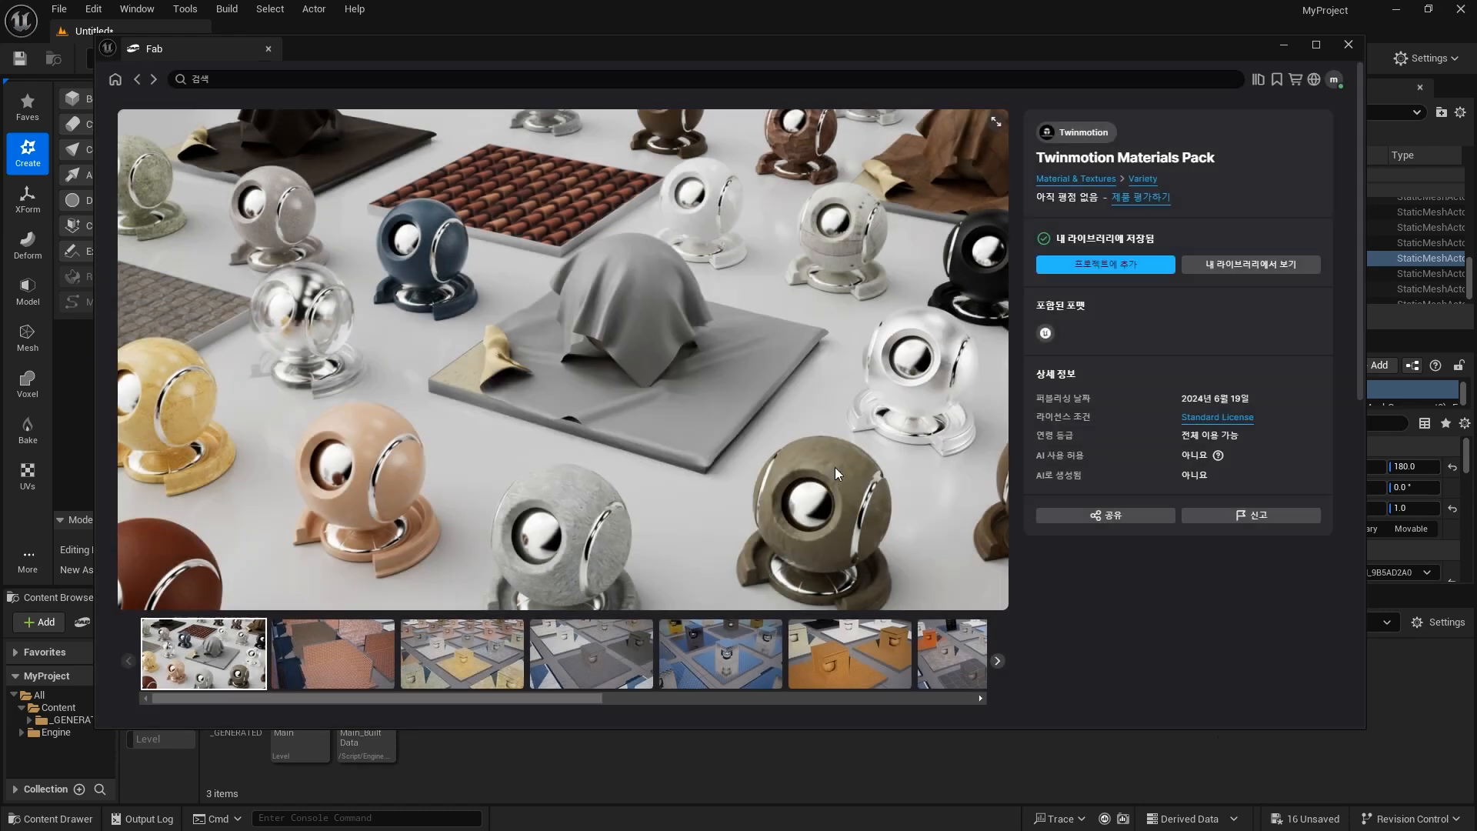
{"action": "left_click", "coordinate": [1348, 46]}
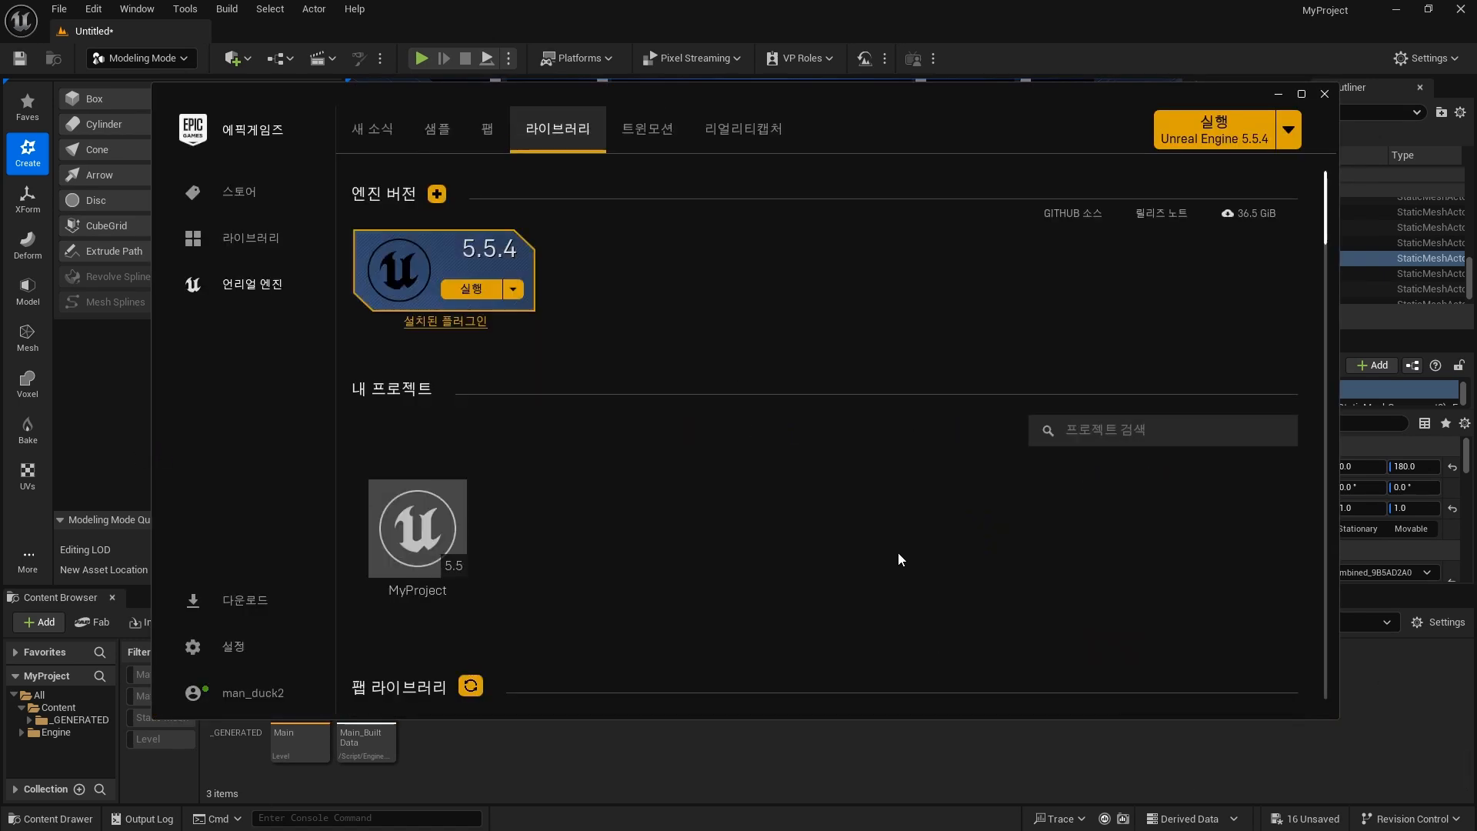
In the Epic Games Launcher, filter the Fab library by twin, add the Twinmotion Materials Pack to MyProject and close the launcher.
{"action": "scroll", "coordinate": [898, 553], "scroll_direction": "down", "scroll_amount": 3}
{"action": "left_click", "coordinate": [1090, 560]}
{"action": "type", "text": "city"}
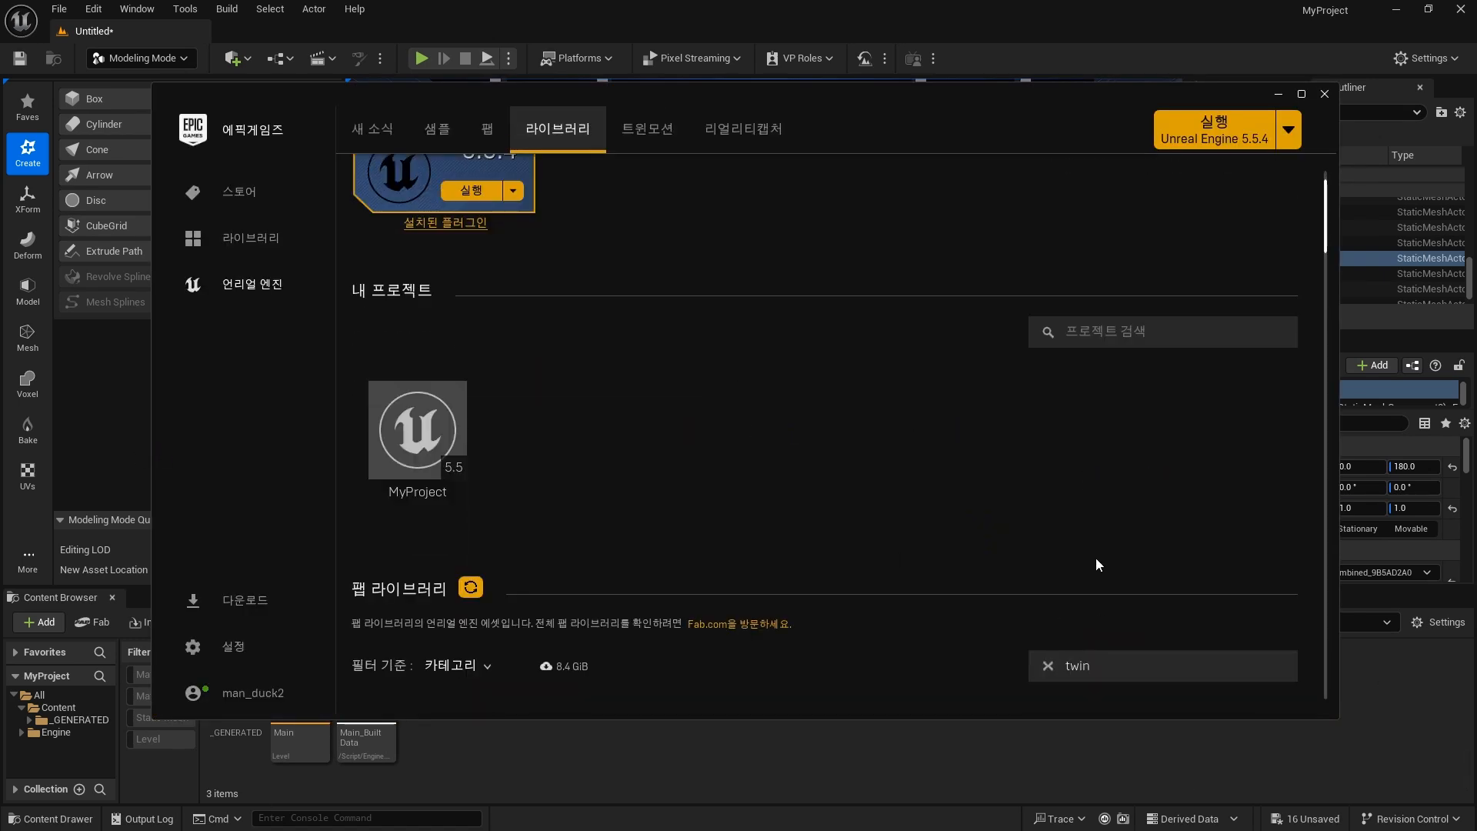
{"action": "scroll", "coordinate": [1096, 557], "scroll_direction": "down", "scroll_amount": 4}
{"action": "left_click", "coordinate": [1127, 618]}
{"action": "left_click", "coordinate": [859, 591]}
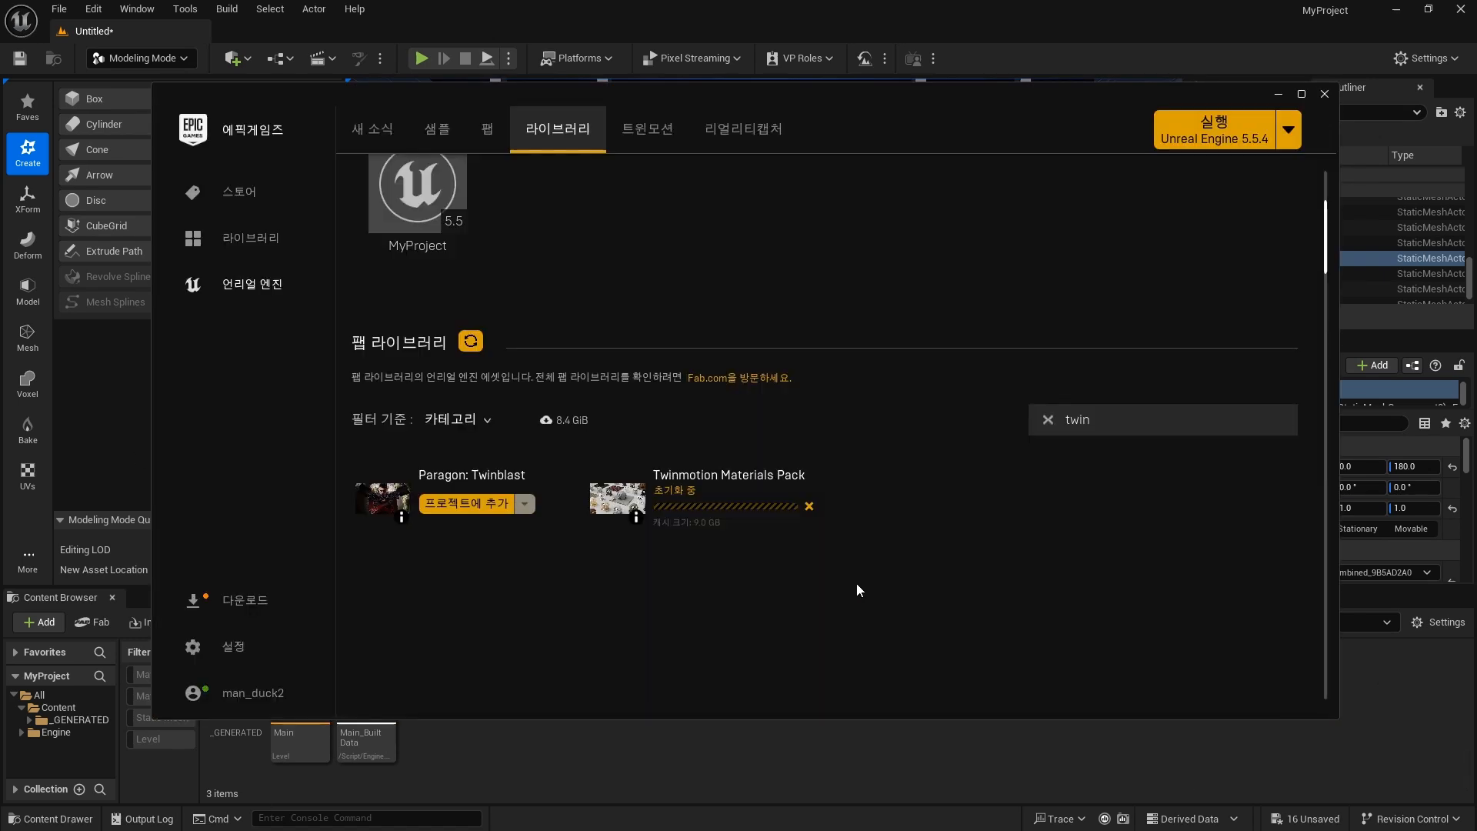
{"action": "left_click", "coordinate": [1326, 96]}
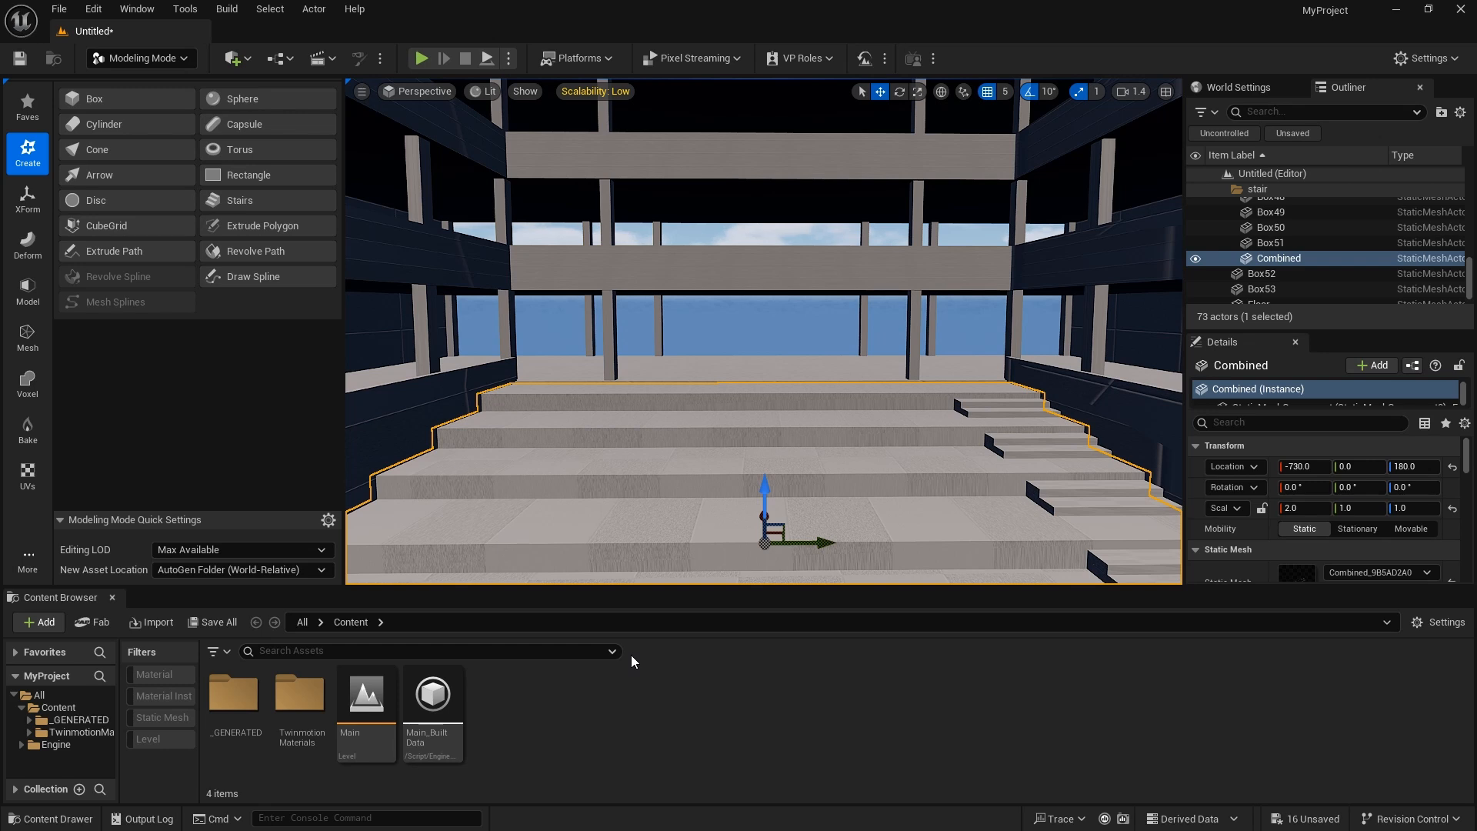
Browse to the Parquet folder inside TwinmotionMaterials > Materials.
{"action": "double_click", "coordinate": [301, 698]}
{"action": "double_click", "coordinate": [435, 700]}
{"action": "left_click", "coordinate": [82, 733]}
{"action": "left_click", "coordinate": [86, 756]}
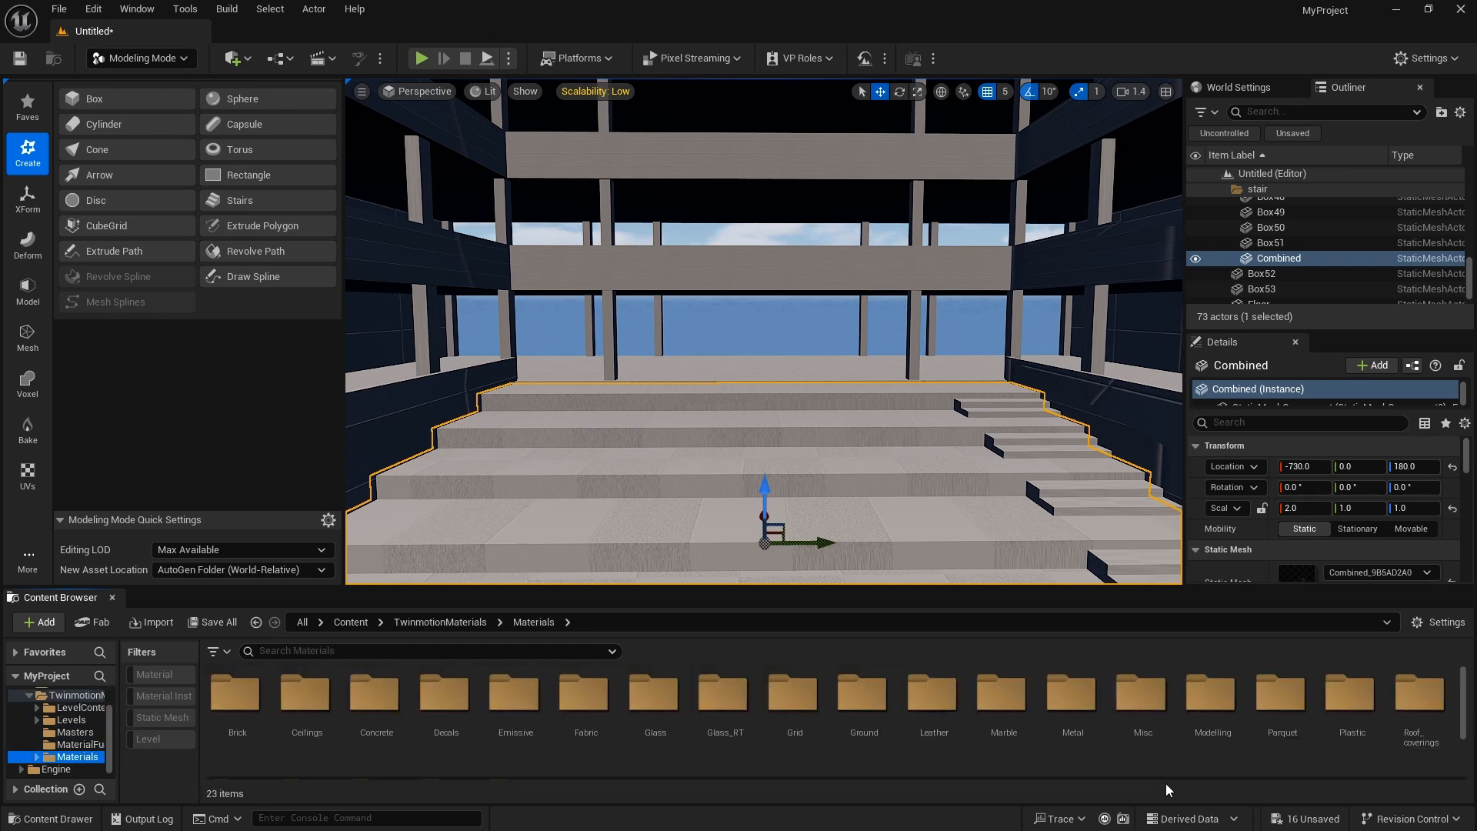
{"action": "double_click", "coordinate": [1281, 696]}
Preview the parquet wood materials one by one, examining the ash, birch and oak patterns.
{"action": "double_click", "coordinate": [723, 697]}
{"action": "double_click", "coordinate": [583, 696]}
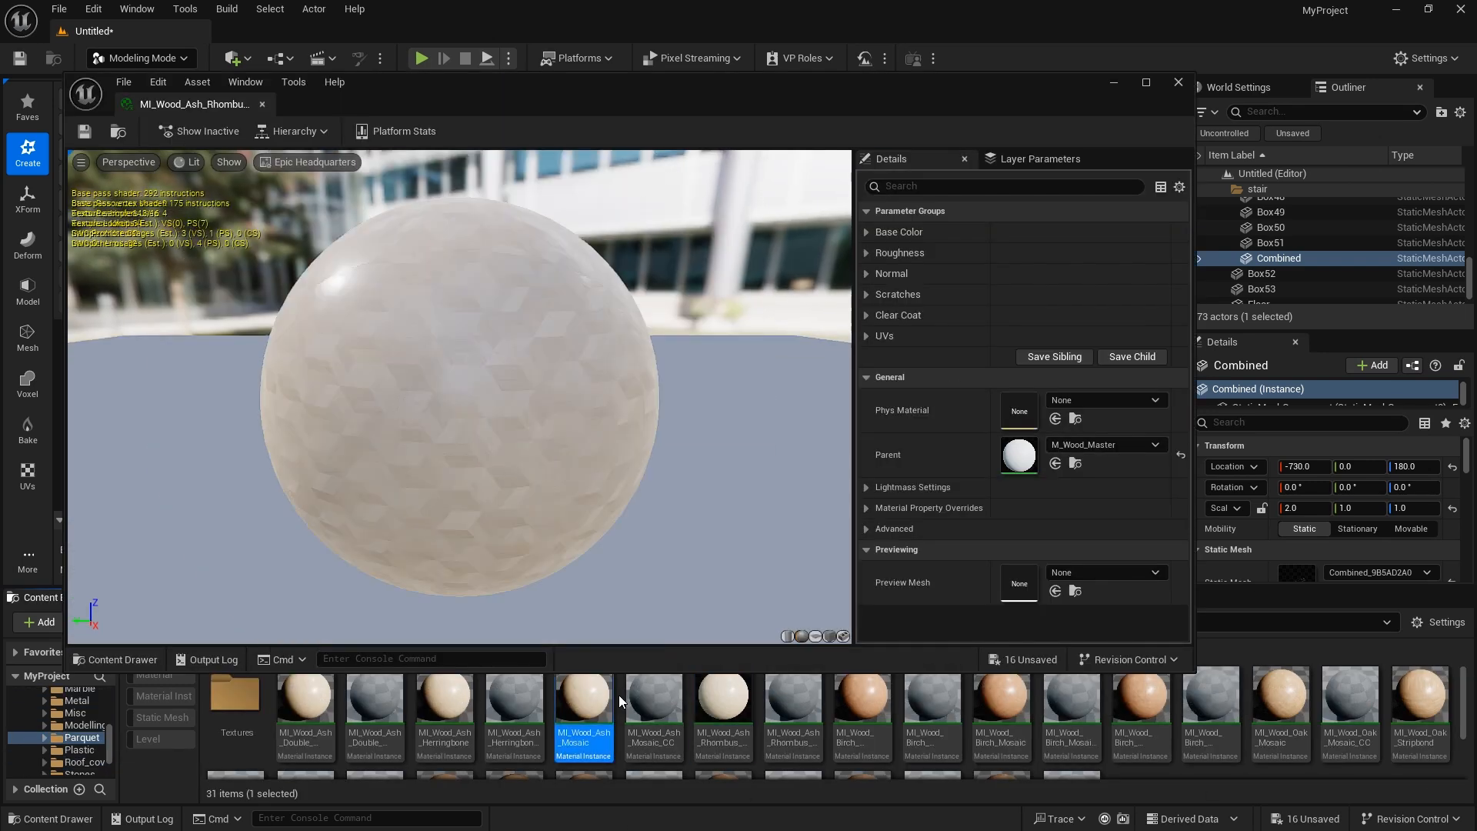
{"action": "left_click", "coordinate": [445, 697]}
{"action": "left_click", "coordinate": [304, 697]}
{"action": "double_click", "coordinate": [654, 696]}
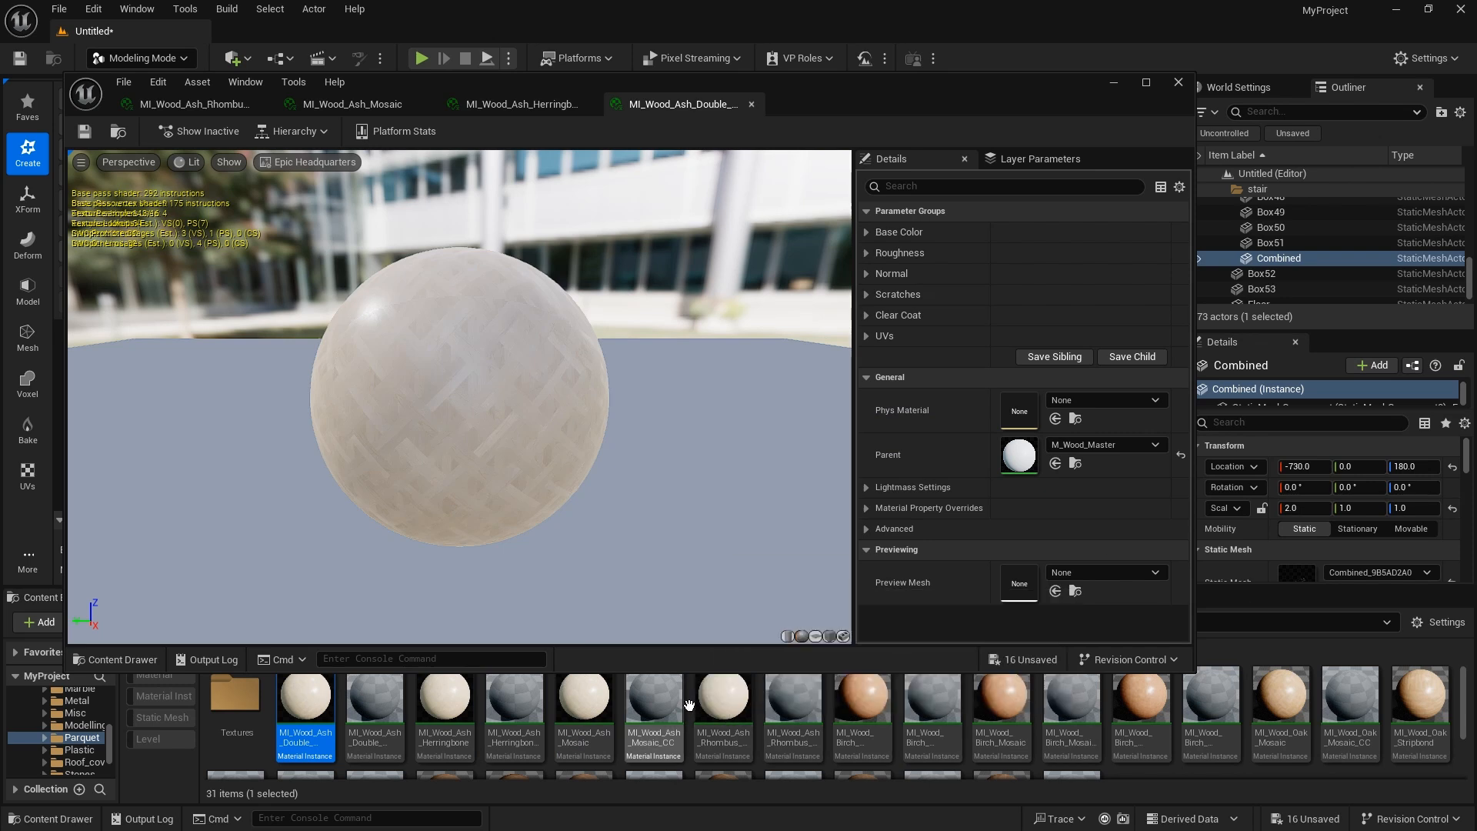
{"action": "double_click", "coordinate": [862, 696]}
{"action": "double_click", "coordinate": [1001, 696]}
{"action": "left_click", "coordinate": [1159, 723]}
{"action": "double_click", "coordinate": [1162, 728]}
{"action": "double_click", "coordinate": [1281, 696]}
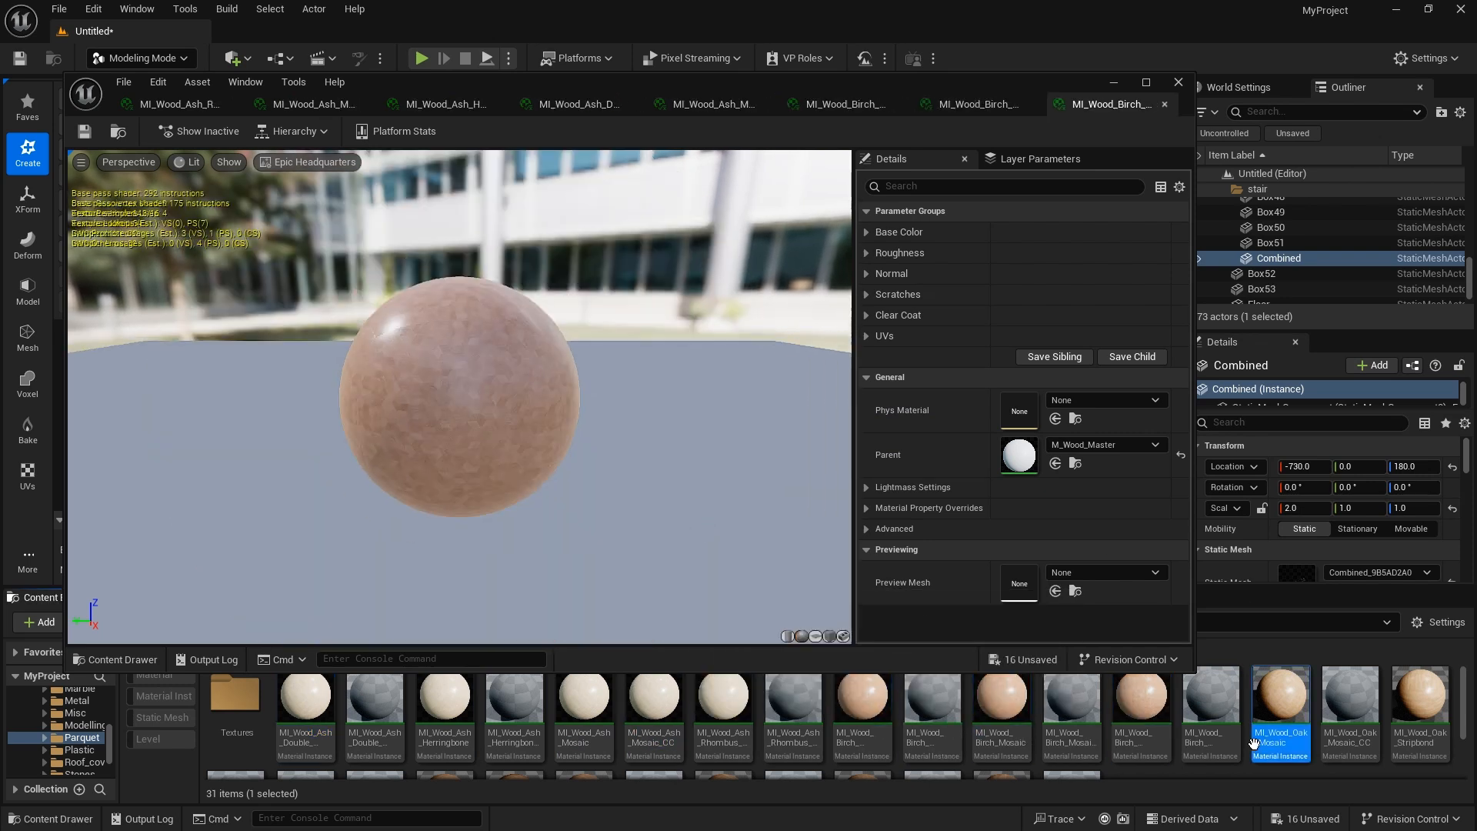
{"action": "double_click", "coordinate": [1420, 696]}
{"action": "scroll", "coordinate": [603, 683], "scroll_direction": "down", "scroll_amount": 1}
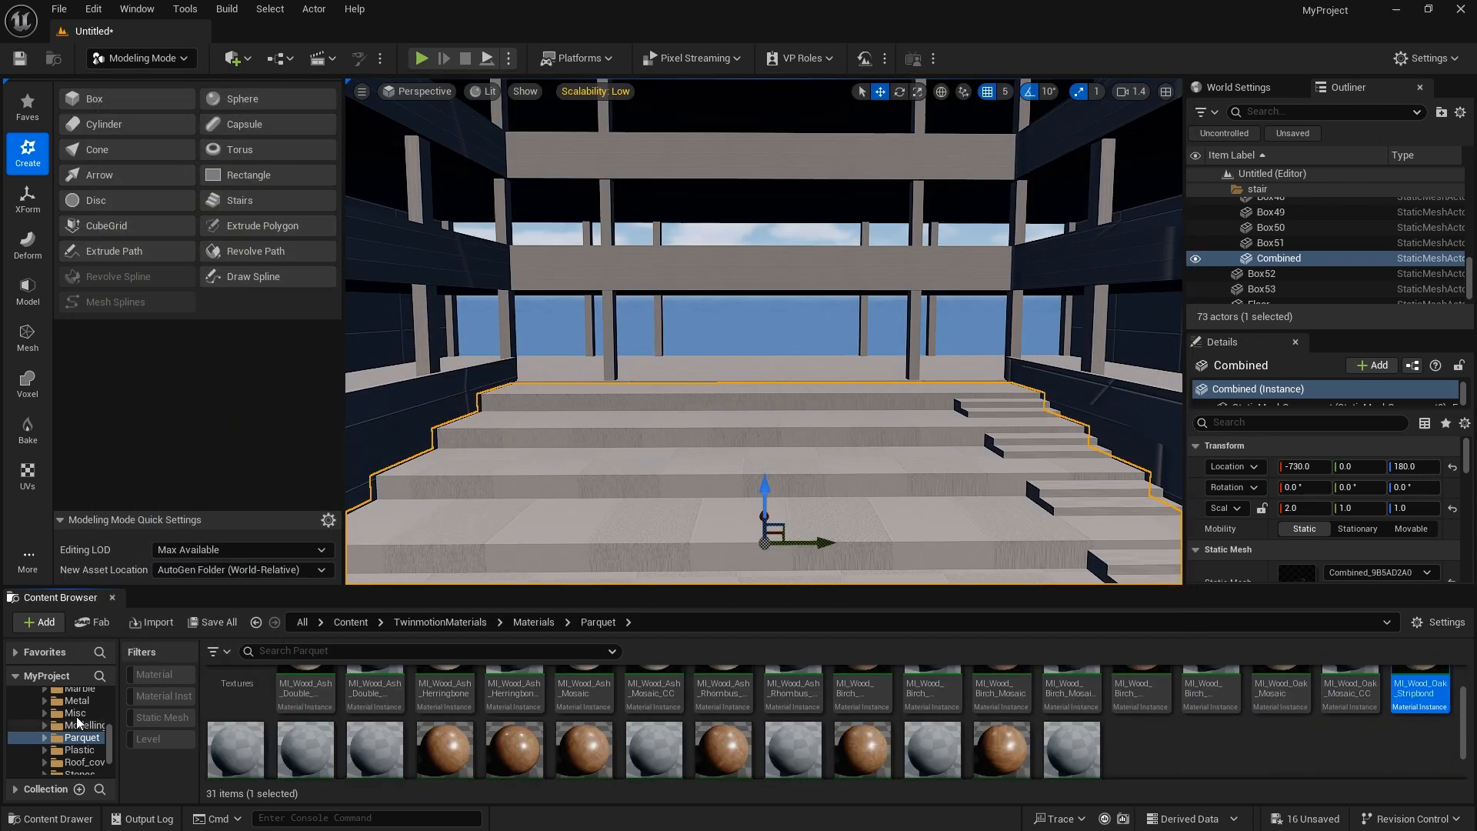
Create a folder called Materials in the project's Content folder and place a copy of MI_Wood_Oak_Stripbond inside it.
{"action": "right_click", "coordinate": [624, 739]}
{"action": "left_click", "coordinate": [702, 197]}
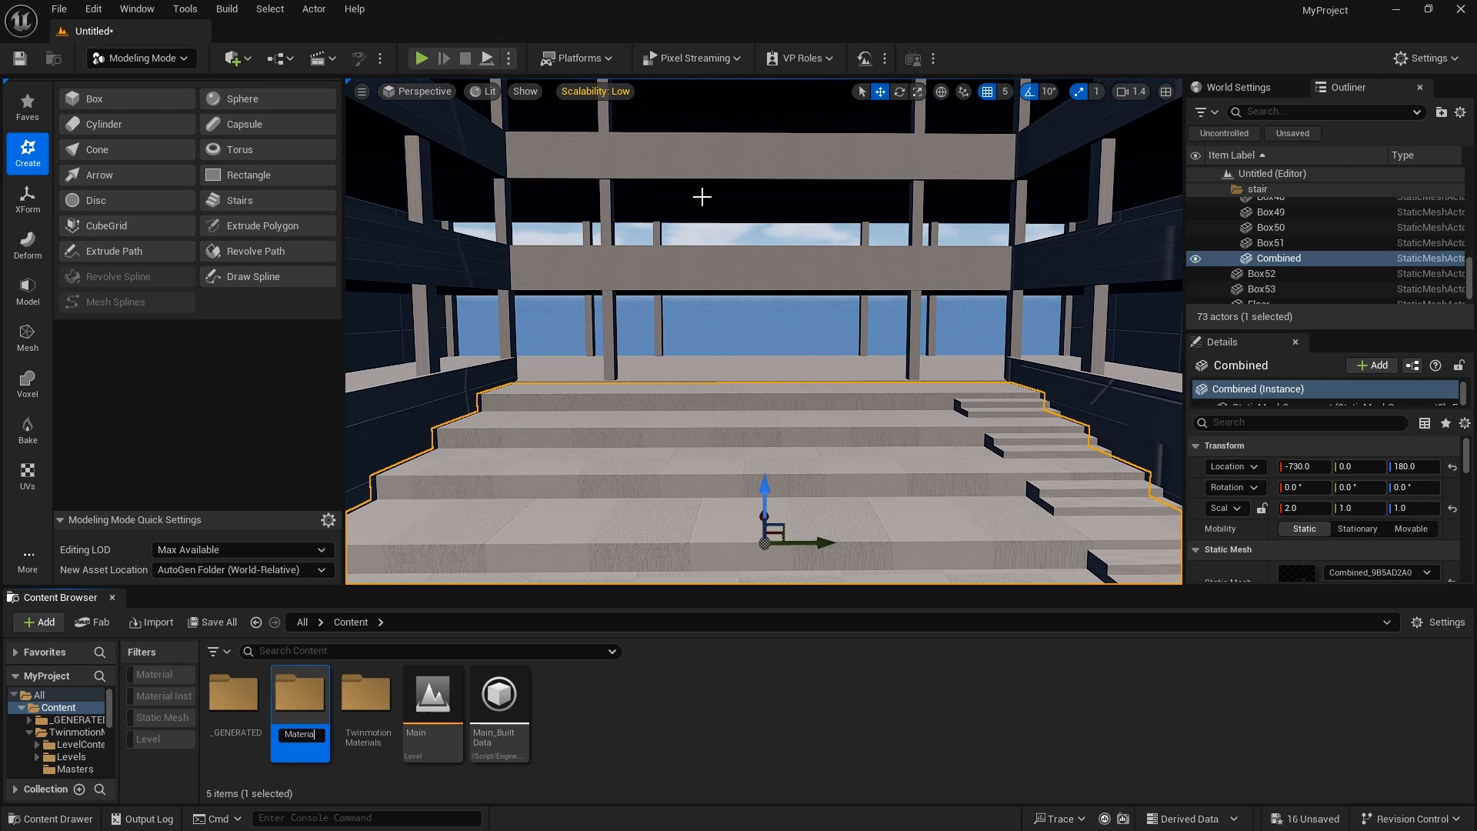
{"action": "type", "text": "Materiasl"}
{"action": "key", "text": "BackSpace"}
{"action": "key", "text": "BackSpace"}
{"action": "type", "text": "ls"}
{"action": "key", "text": "Return"}
{"action": "double_click", "coordinate": [300, 696]}
{"action": "key", "text": "ctrl+v"}
{"action": "left_click", "coordinate": [240, 703]}
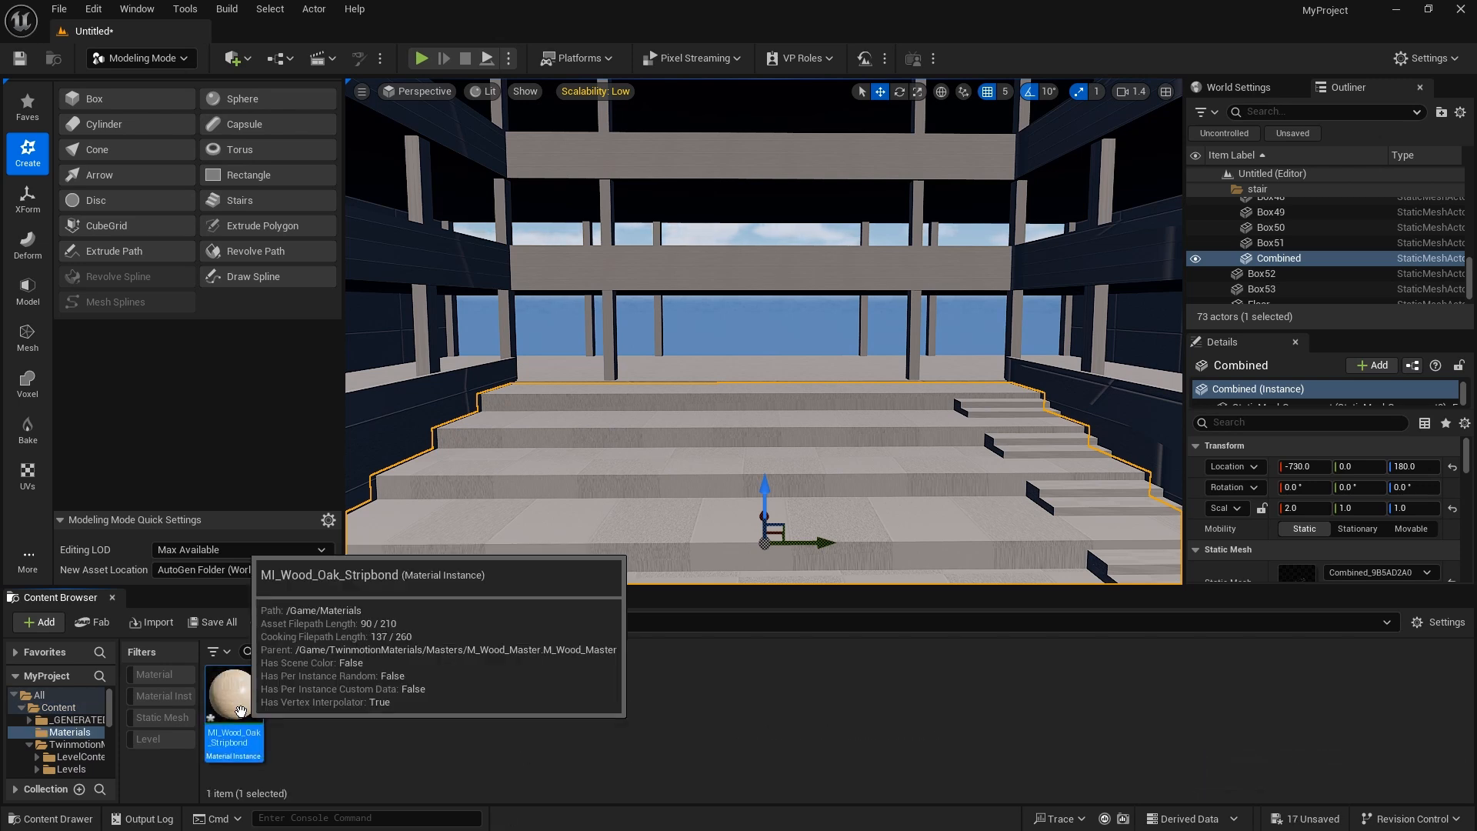
Apply the copied MI_Wood_Oak_Stripbond material to the large terrace stair.
{"action": "left_click_drag", "start_coordinate": [241, 702], "coordinate": [756, 497]}
{"action": "right_click_drag", "start_coordinate": [756, 496], "coordinate": [755, 531]}
{"action": "right_click_drag", "start_coordinate": [692, 431], "coordinate": [746, 323]}
Select all the small side steps along the terrace stair and assign MI_Wood_Oak_Stripbond to them.
{"action": "left_click", "coordinate": [900, 539]}
{"action": "left_click", "coordinate": [881, 504], "text": "shift"}
{"action": "left_click", "coordinate": [839, 431], "text": "shift"}
{"action": "left_click", "coordinate": [823, 403], "text": "shift"}
{"action": "left_click", "coordinate": [793, 352], "text": "shift"}
{"action": "left_click", "coordinate": [770, 333], "text": "shift"}
{"action": "left_click", "coordinate": [751, 290], "text": "shift"}
{"action": "left_click", "coordinate": [686, 193], "text": "shift"}
{"action": "scroll", "coordinate": [1318, 431], "scroll_direction": "down", "scroll_amount": 5}
{"action": "left_click", "coordinate": [1318, 427]}
{"action": "left_click", "coordinate": [1334, 526]}
{"action": "scroll", "coordinate": [1250, 564], "scroll_direction": "up", "scroll_amount": 4}
{"action": "key", "text": "Escape"}
Look through the Wood and Parquet folders of TwinmotionMaterials and preview the birch parquet materials, comparing their patterns.
{"action": "scroll", "coordinate": [90, 753], "scroll_direction": "down", "scroll_amount": 10}
{"action": "left_click", "coordinate": [82, 757]}
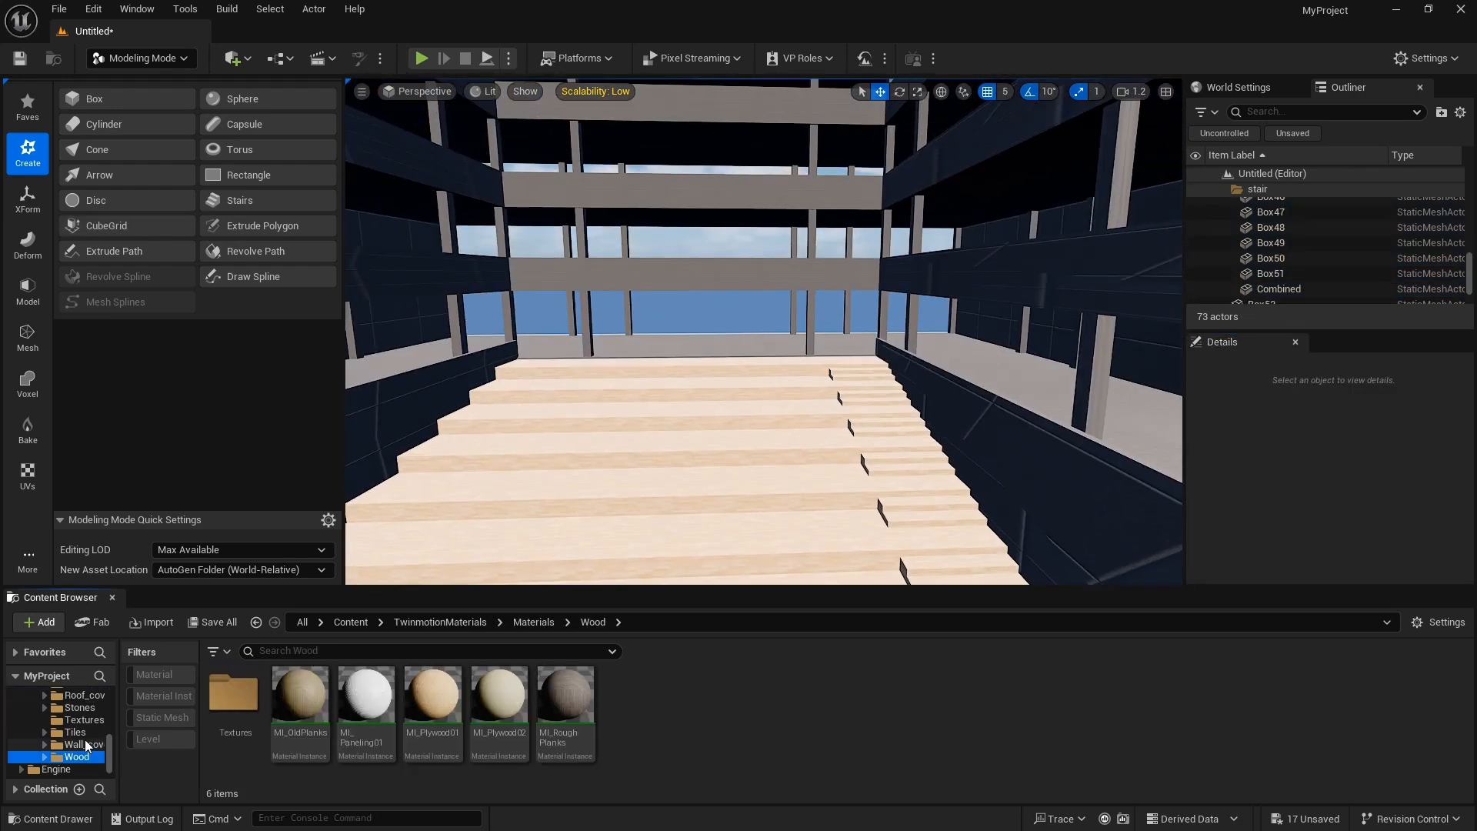
{"action": "scroll", "coordinate": [87, 745], "scroll_direction": "up", "scroll_amount": 2}
{"action": "left_click", "coordinate": [81, 720]}
{"action": "double_click", "coordinate": [1002, 708]}
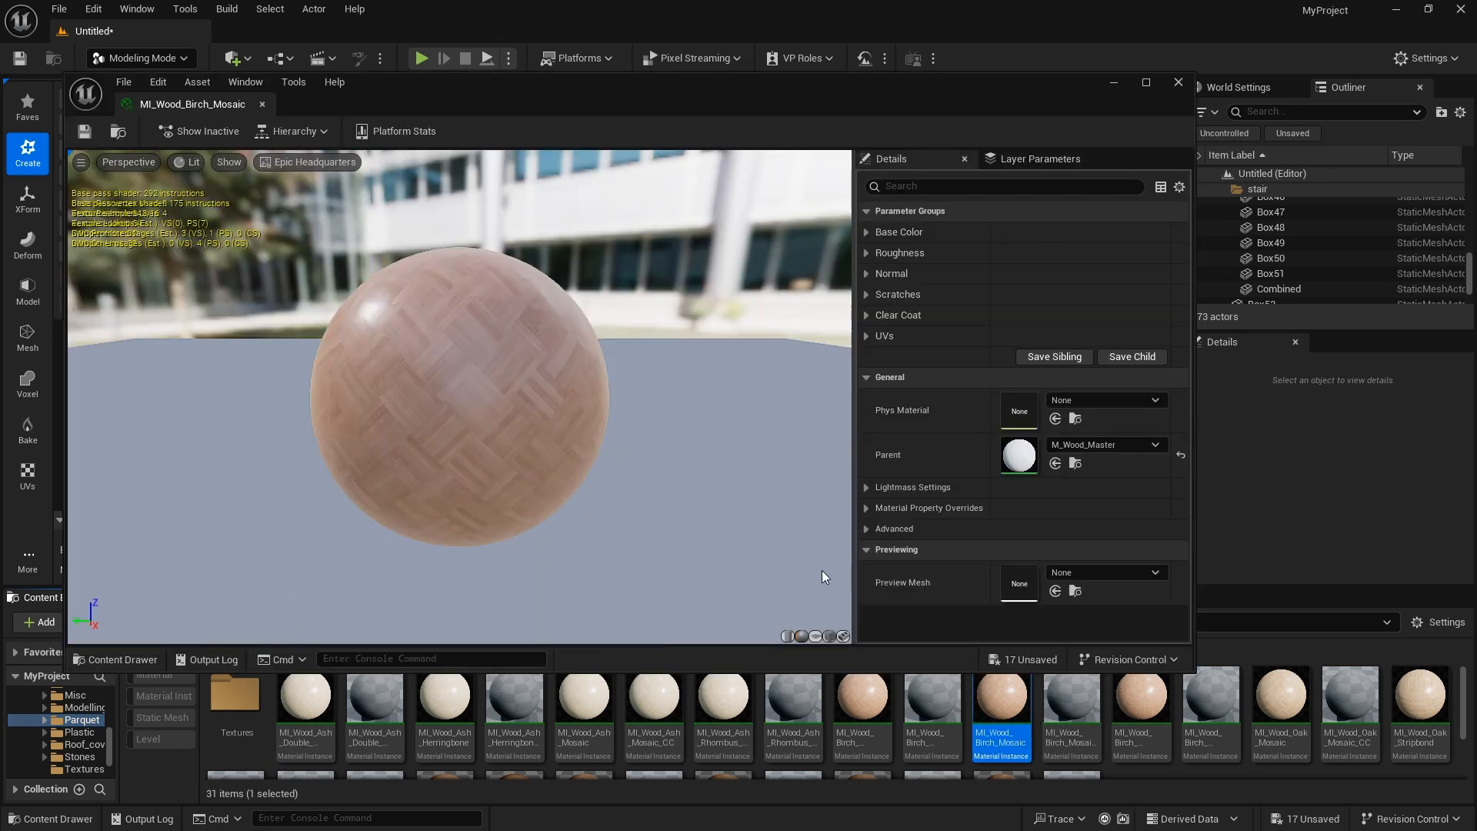
{"action": "double_click", "coordinate": [863, 709]}
{"action": "double_click", "coordinate": [1002, 710]}
{"action": "double_click", "coordinate": [1147, 711]}
{"action": "double_click", "coordinate": [1002, 710]}
{"action": "left_click", "coordinate": [1118, 80]}
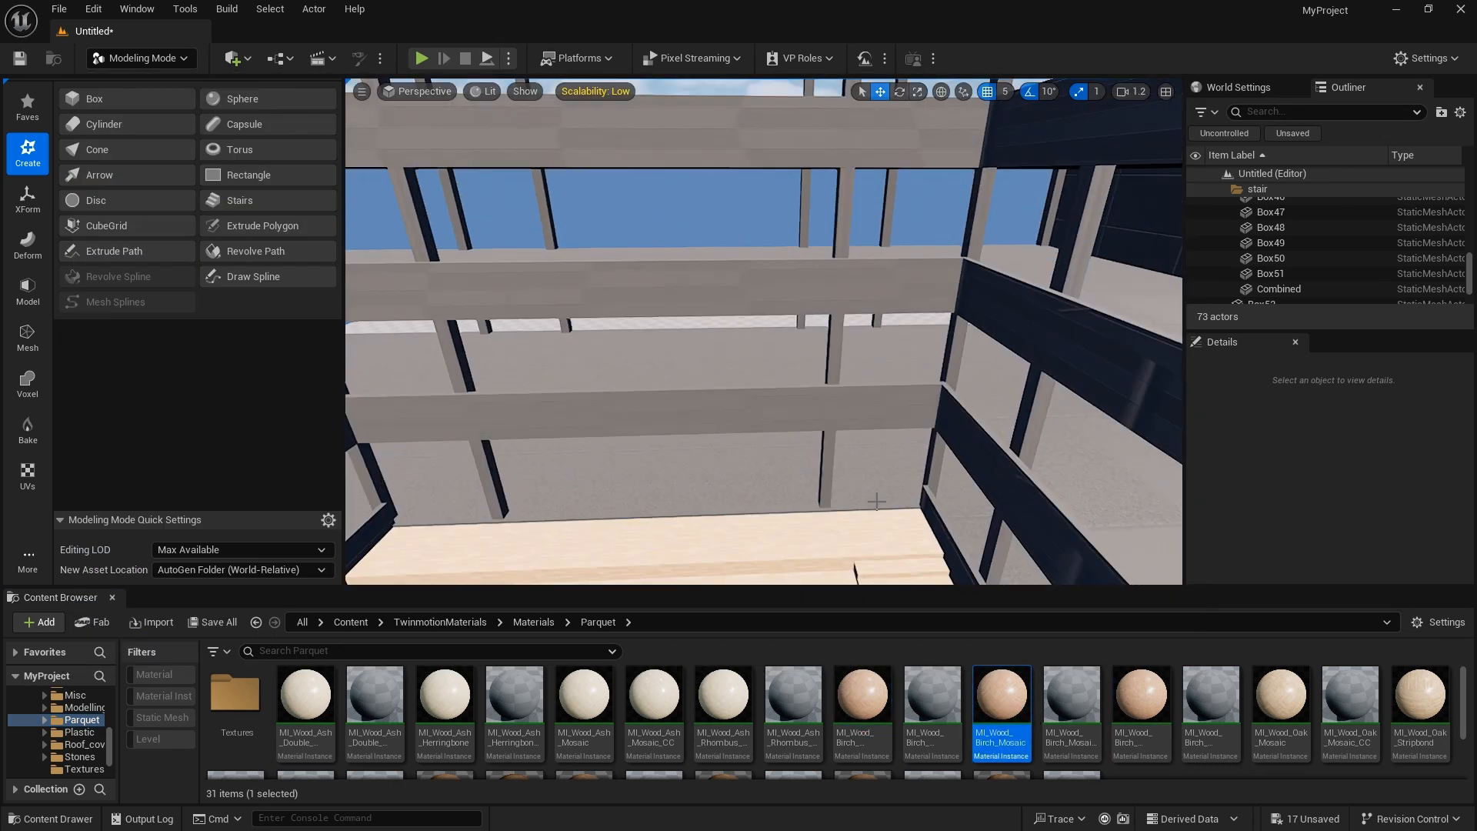
Apply the MI_Wood_Birch_Mosaic parquet to the floor slabs of the building.
{"action": "right_click_drag", "start_coordinate": [875, 498], "coordinate": [876, 470]}
{"action": "right_click_drag", "start_coordinate": [1062, 491], "coordinate": [1107, 477]}
{"action": "scroll", "coordinate": [102, 739], "scroll_direction": "down", "scroll_amount": 2}
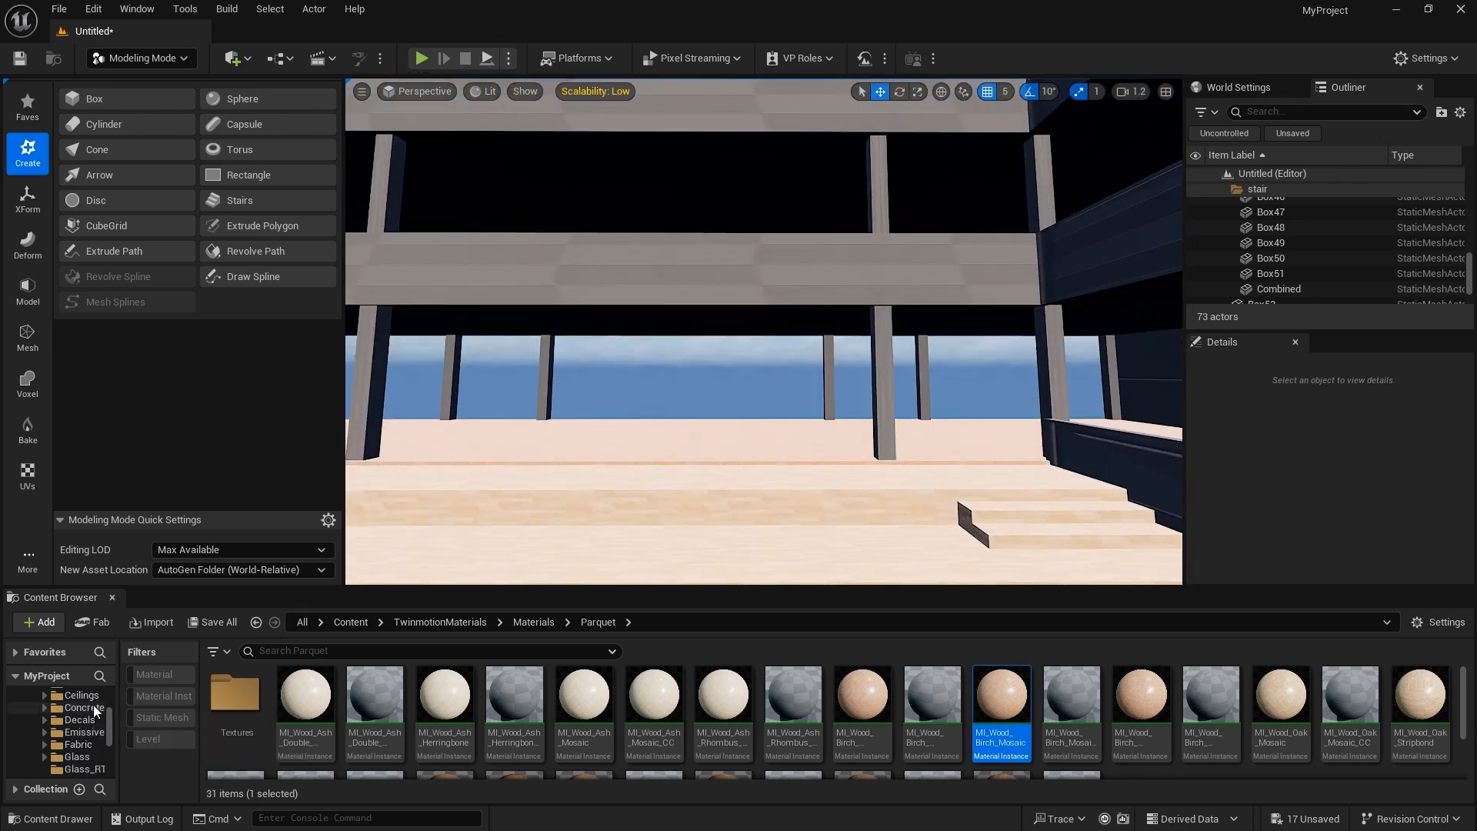
Preview the staggered 60x120 material from the Ceilings folder and apply it to the ceiling slabs.
{"action": "scroll", "coordinate": [94, 705], "scroll_direction": "up", "scroll_amount": 3}
{"action": "left_click", "coordinate": [81, 695]}
{"action": "double_click", "coordinate": [589, 724]}
{"action": "double_click", "coordinate": [1178, 73]}
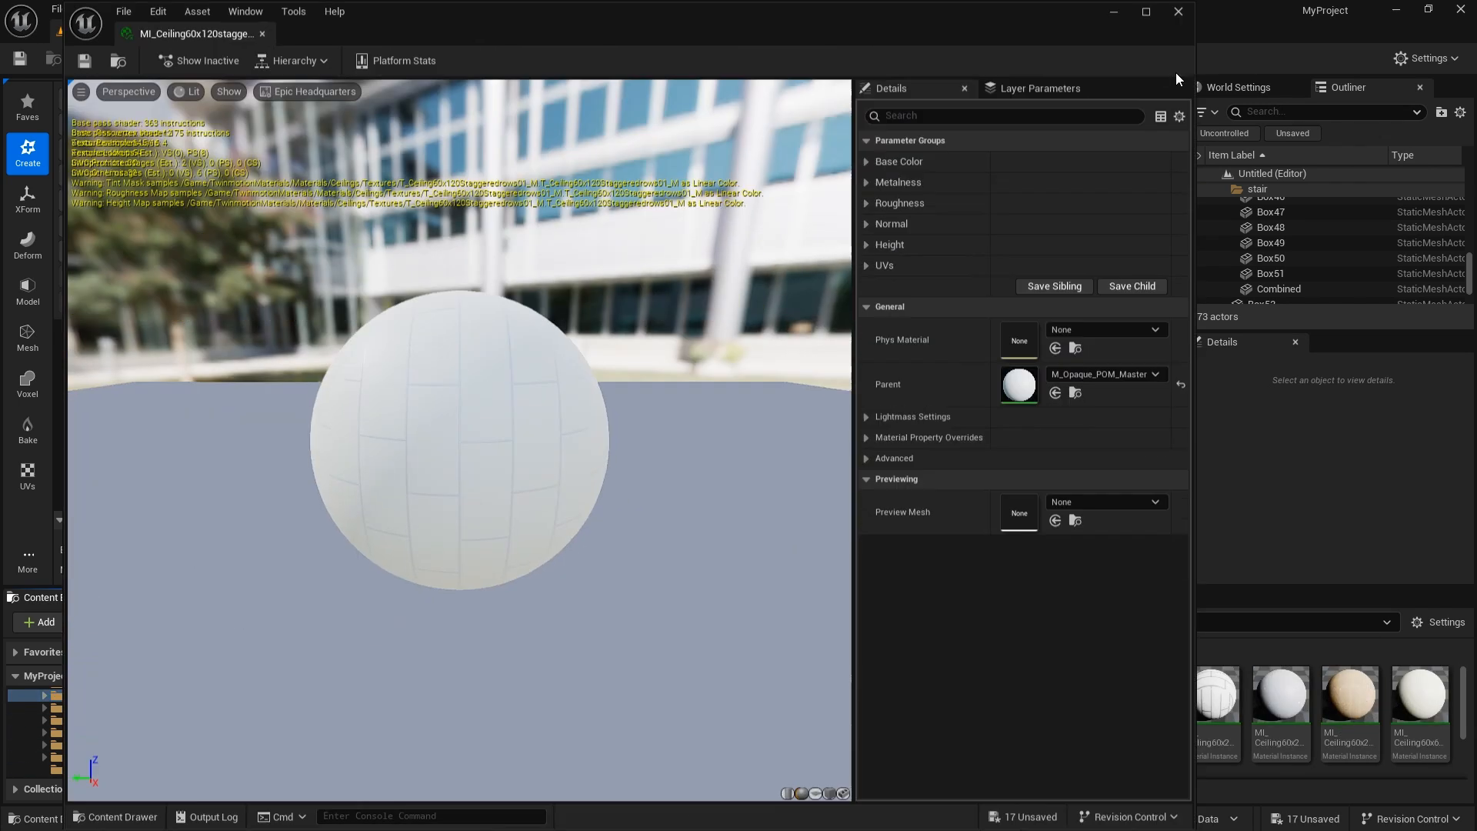
{"action": "left_click", "coordinate": [1179, 10]}
{"action": "right_click_drag", "start_coordinate": [770, 385], "coordinate": [770, 338]}
{"action": "left_click_drag", "start_coordinate": [584, 701], "coordinate": [626, 488]}
{"action": "right_click_drag", "start_coordinate": [626, 489], "coordinate": [671, 463]}
Locate the stair's MI_Wood_Oak_Stripbond material in the project and apply it to the parapet on the stair's left side.
{"action": "scroll", "coordinate": [90, 747], "scroll_direction": "down", "scroll_amount": 3}
{"action": "left_click", "coordinate": [80, 695]}
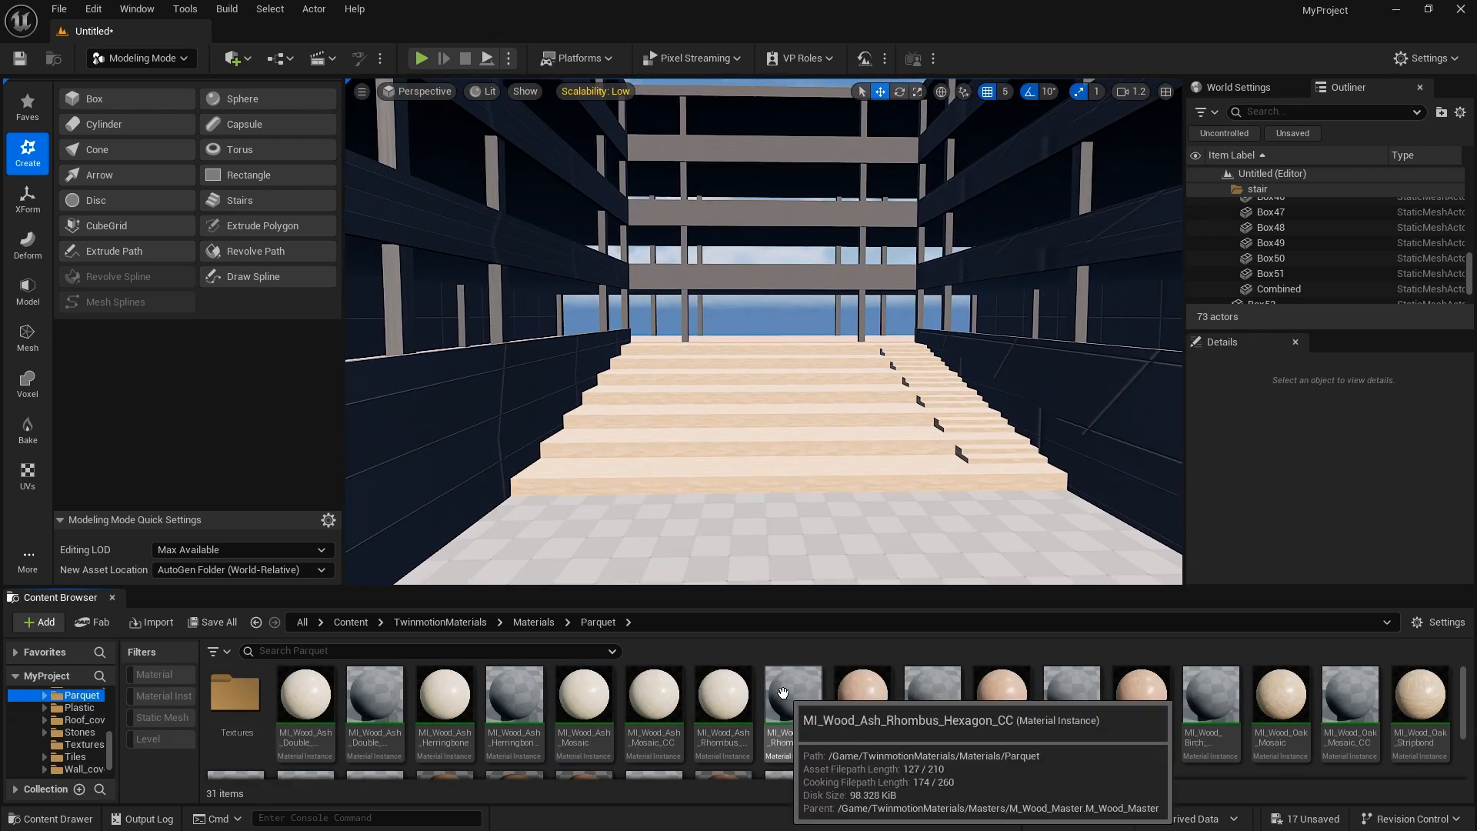
{"action": "left_click", "coordinate": [800, 454]}
{"action": "scroll", "coordinate": [1369, 560], "scroll_direction": "down", "scroll_amount": 3}
{"action": "left_click", "coordinate": [1353, 530]}
{"action": "left_click_drag", "start_coordinate": [234, 696], "coordinate": [454, 454]}
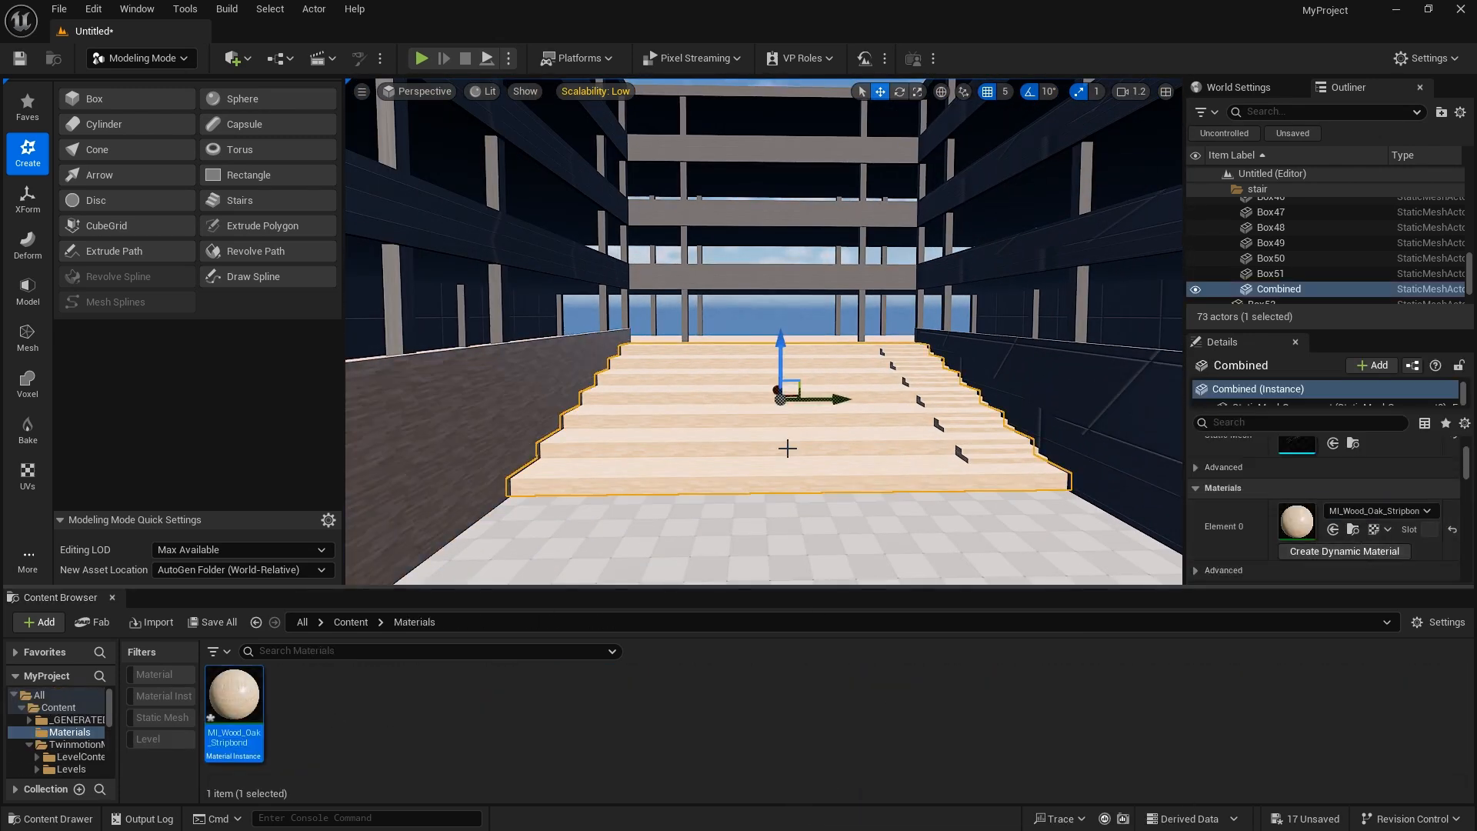
Select the remaining parapets around the courtyard below the roof level and assign MI_Wood_Oak_Stripbond to them.
{"action": "left_click", "coordinate": [1077, 392]}
{"action": "left_click", "coordinate": [1023, 235], "text": "ctrl"}
{"action": "left_click", "coordinate": [500, 231], "text": "ctrl"}
{"action": "left_click", "coordinate": [527, 165], "text": "ctrl"}
{"action": "right_click_drag", "start_coordinate": [528, 165], "coordinate": [593, 200]}
{"action": "left_click", "coordinate": [451, 220], "text": "ctrl"}
{"action": "left_click", "coordinate": [615, 248], "text": "ctrl"}
{"action": "left_click", "coordinate": [608, 317], "text": "ctrl"}
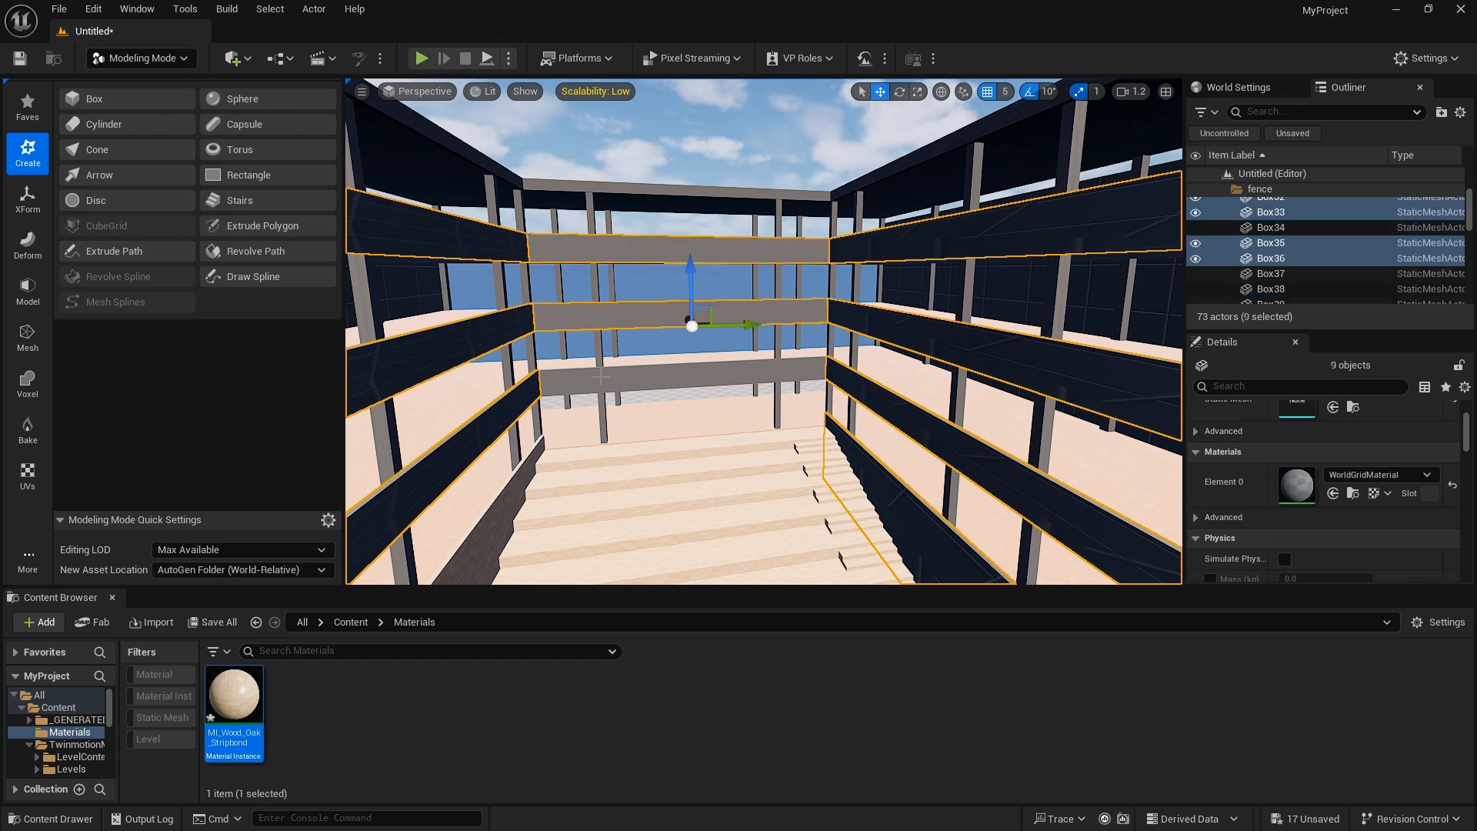
{"action": "left_click_drag", "start_coordinate": [255, 718], "coordinate": [1297, 485]}
Select the three topmost parapets and assign MI_Wood_Oak_Stripbond to them.
{"action": "left_click", "coordinate": [941, 148]}
{"action": "left_click", "coordinate": [692, 187], "text": "ctrl"}
{"action": "left_click", "coordinate": [477, 153], "text": "ctrl"}
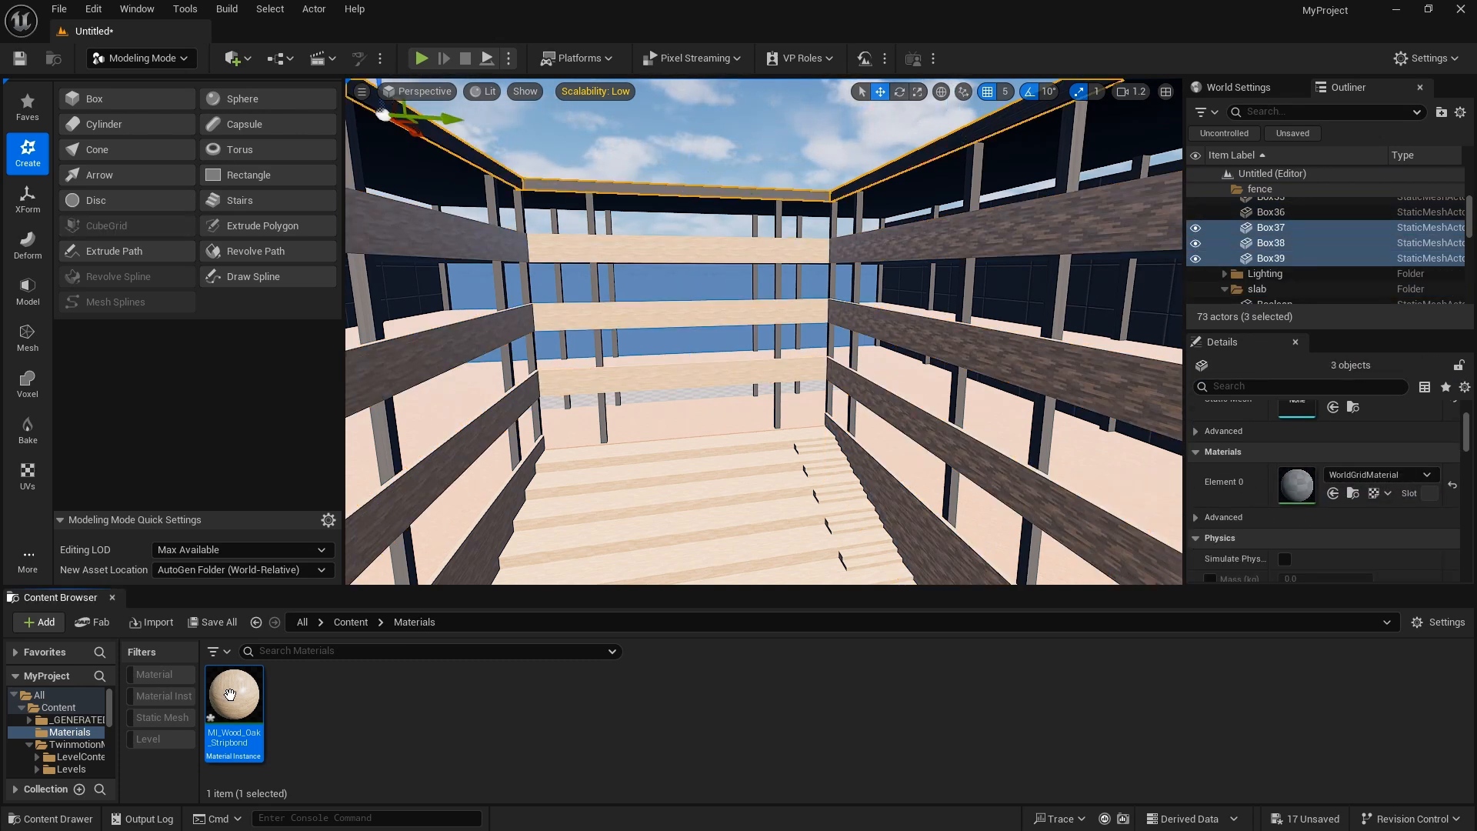
{"action": "left_click_drag", "start_coordinate": [231, 696], "coordinate": [1297, 484]}
Set the viewport scalability to High and locate the material of a ceiling slab in the project.
{"action": "right_click_drag", "start_coordinate": [781, 430], "coordinate": [800, 300]}
{"action": "left_click", "coordinate": [597, 91]}
{"action": "left_click", "coordinate": [781, 308]}
{"action": "right_click_drag", "start_coordinate": [606, 370], "coordinate": [801, 371]}
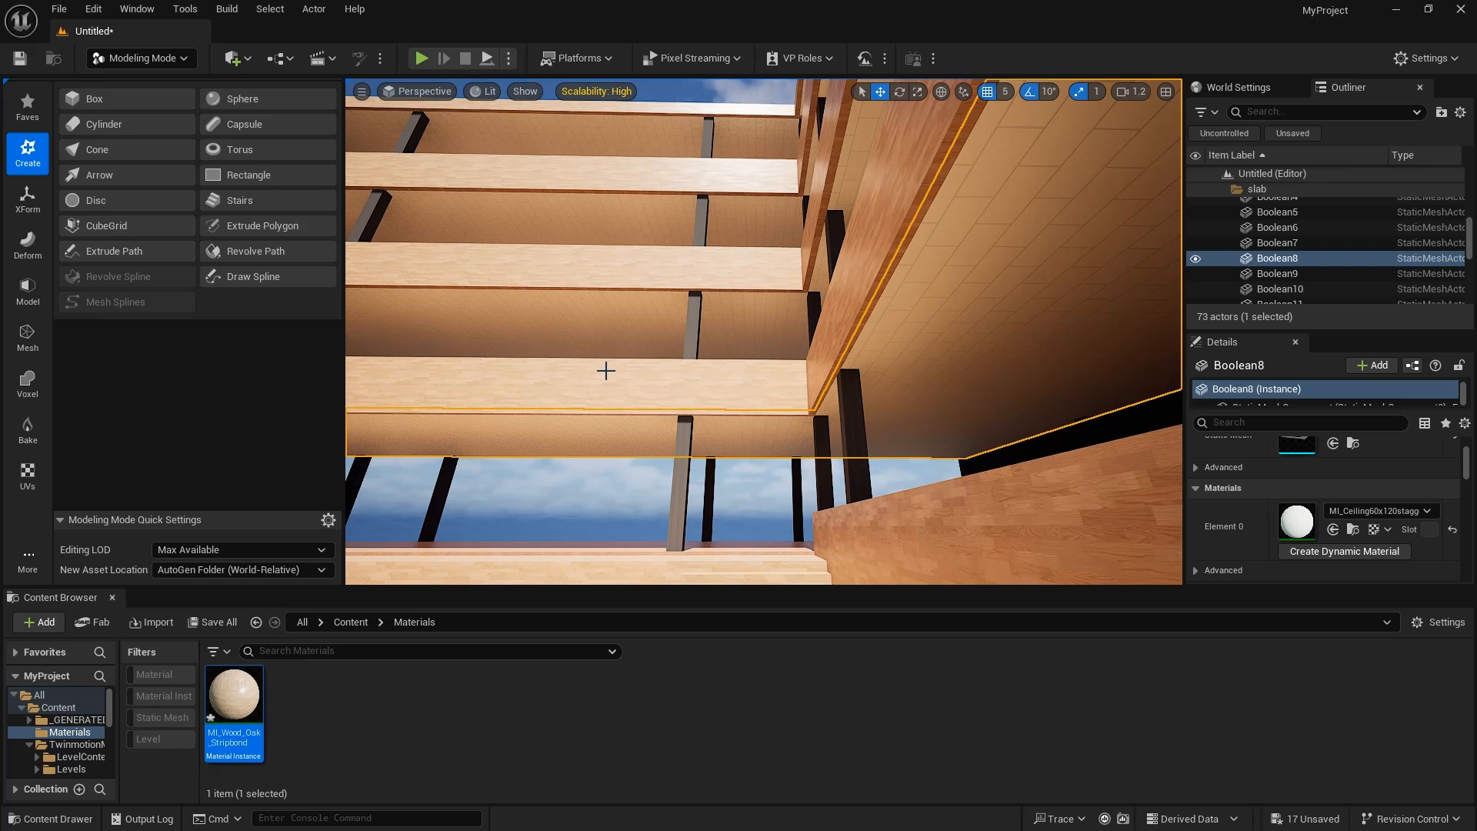
{"action": "left_click", "coordinate": [1354, 529]}
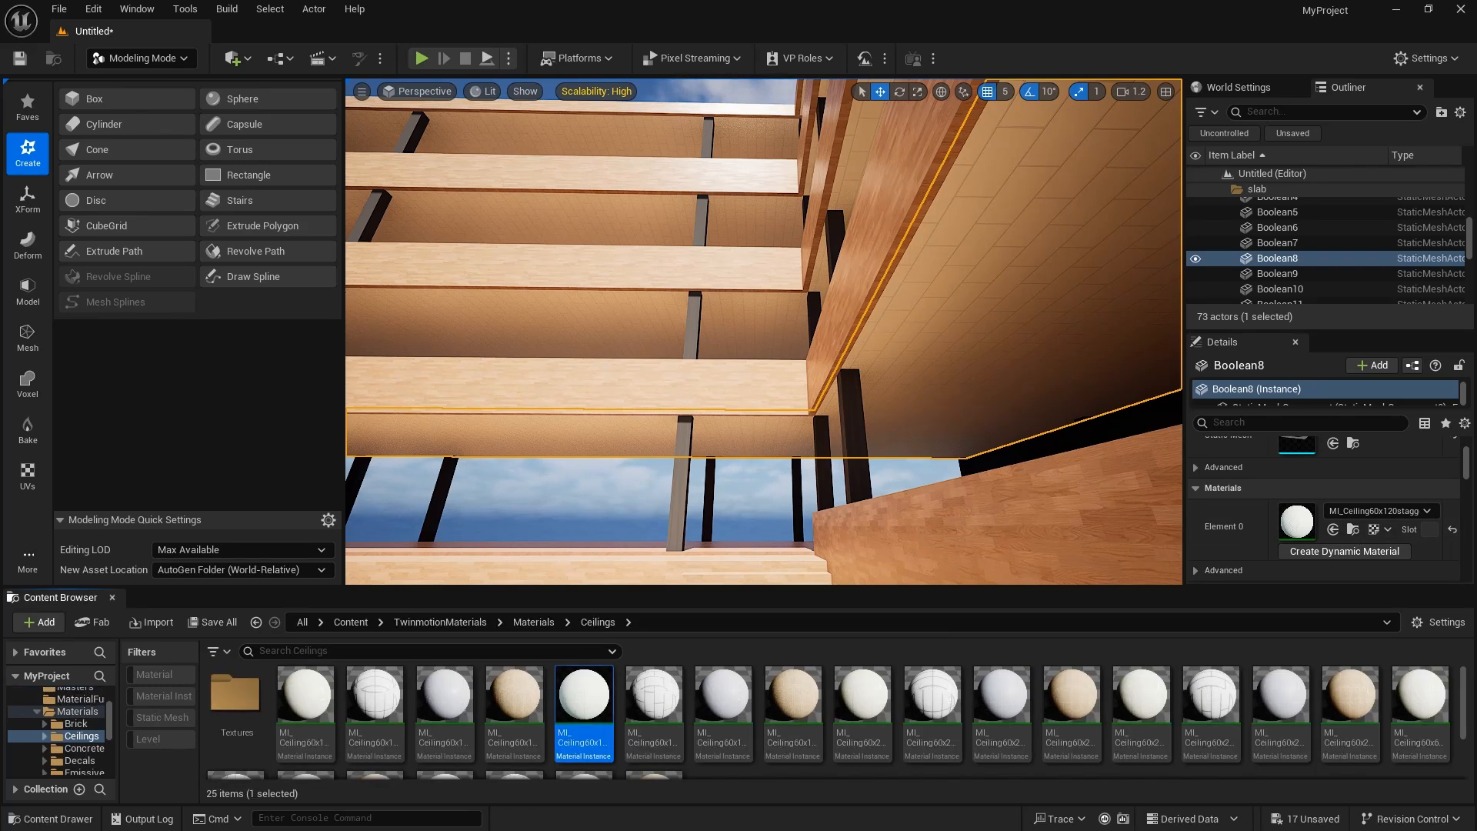
Place a copy of the staggered 60x120 ceiling material in the Materials folder and assign it to the four ceiling slabs.
{"action": "left_click", "coordinate": [71, 720]}
{"action": "left_click", "coordinate": [739, 328], "text": "ctrl"}
{"action": "left_click", "coordinate": [741, 137], "text": "ctrl"}
{"action": "left_click_drag", "start_coordinate": [300, 696], "coordinate": [1300, 488]}
Open the copied ceiling material, inspect its parameter groups and expand the UV settings with the ceiling kept in view.
{"action": "double_click", "coordinate": [300, 696]}
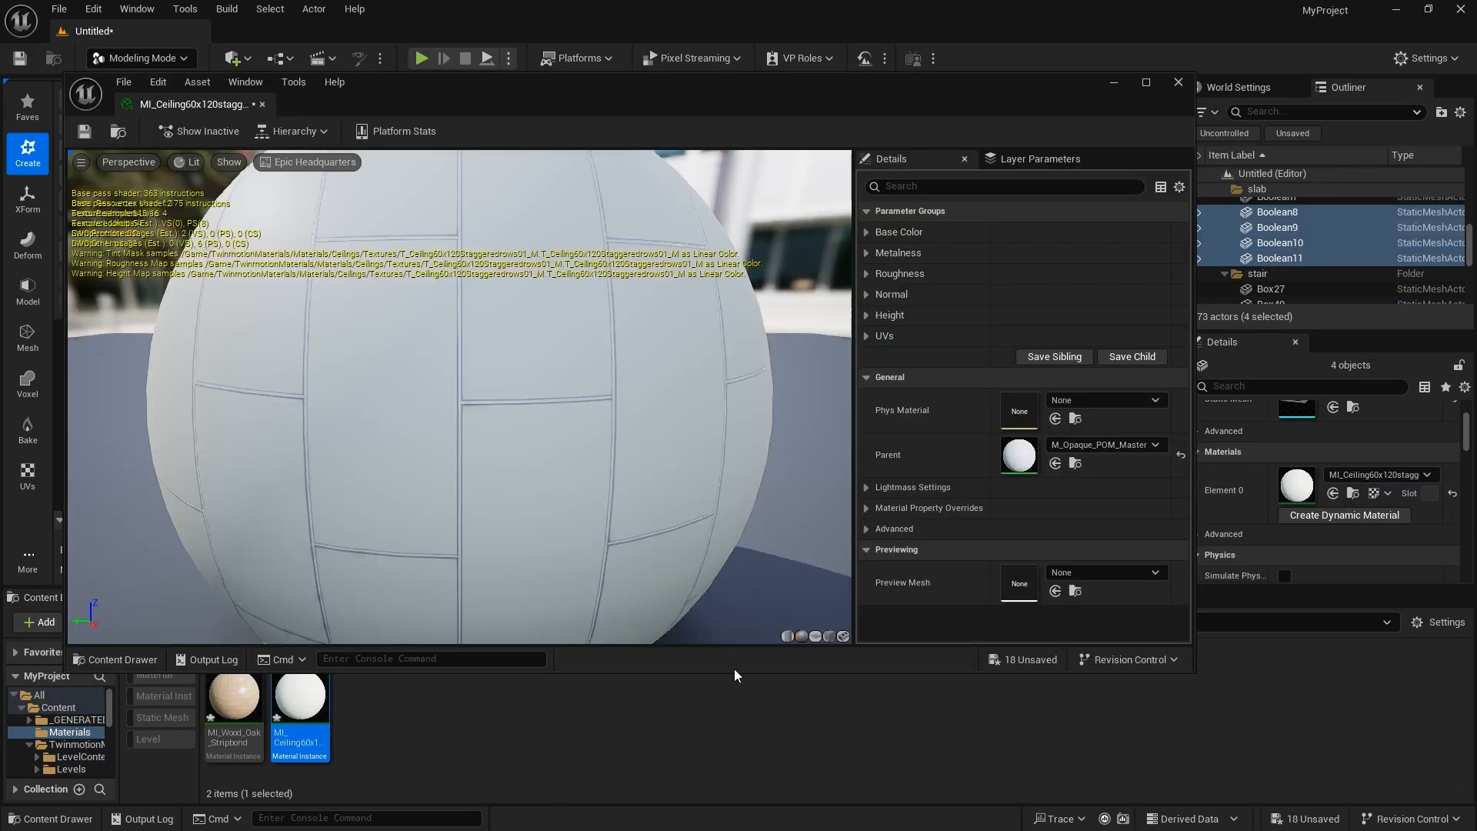
{"action": "left_click", "coordinate": [867, 233]}
{"action": "left_click", "coordinate": [867, 233]}
{"action": "left_click", "coordinate": [869, 253]}
{"action": "left_click", "coordinate": [871, 252]}
{"action": "left_click", "coordinate": [867, 294]}
{"action": "left_click", "coordinate": [867, 294]}
{"action": "left_click", "coordinate": [865, 316]}
{"action": "left_click", "coordinate": [864, 316]}
{"action": "left_click", "coordinate": [866, 336]}
{"action": "left_click_drag", "start_coordinate": [925, 110], "coordinate": [1055, 198]}
{"action": "key", "text": "ctrl+z"}
{"action": "left_click_drag", "start_coordinate": [1054, 186], "coordinate": [1055, 329]}
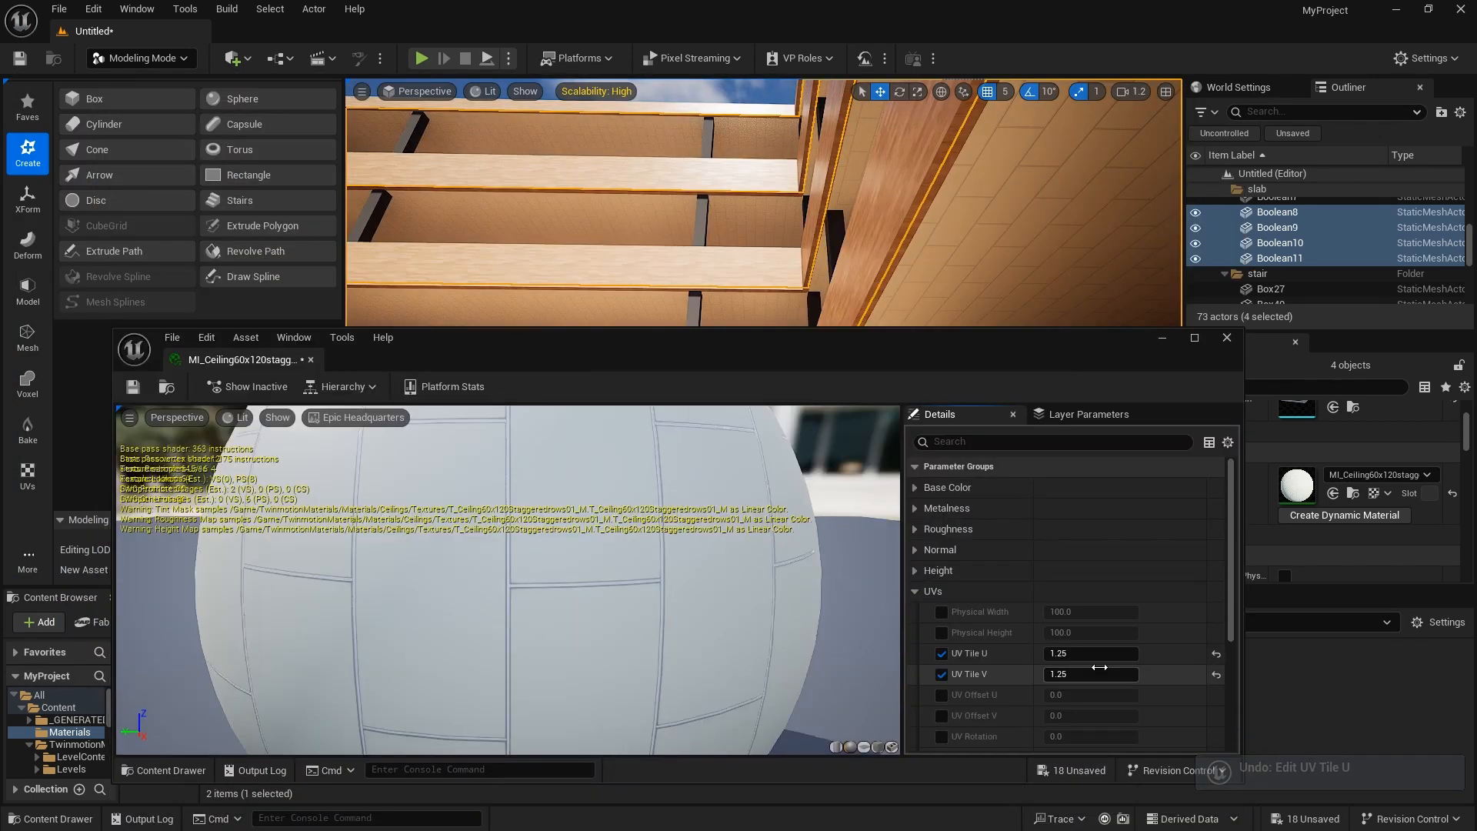
Try different UV tiling for the ceiling material: 2 for V, 0.8 by 0.75, and 0.9 for both.
{"action": "left_click", "coordinate": [1096, 671]}
{"action": "type", "text": "2"}
{"action": "key", "text": "Return"}
{"action": "scroll", "coordinate": [906, 309], "scroll_direction": "up", "scroll_amount": 3}
{"action": "scroll", "coordinate": [907, 310], "scroll_direction": "up", "scroll_amount": 3}
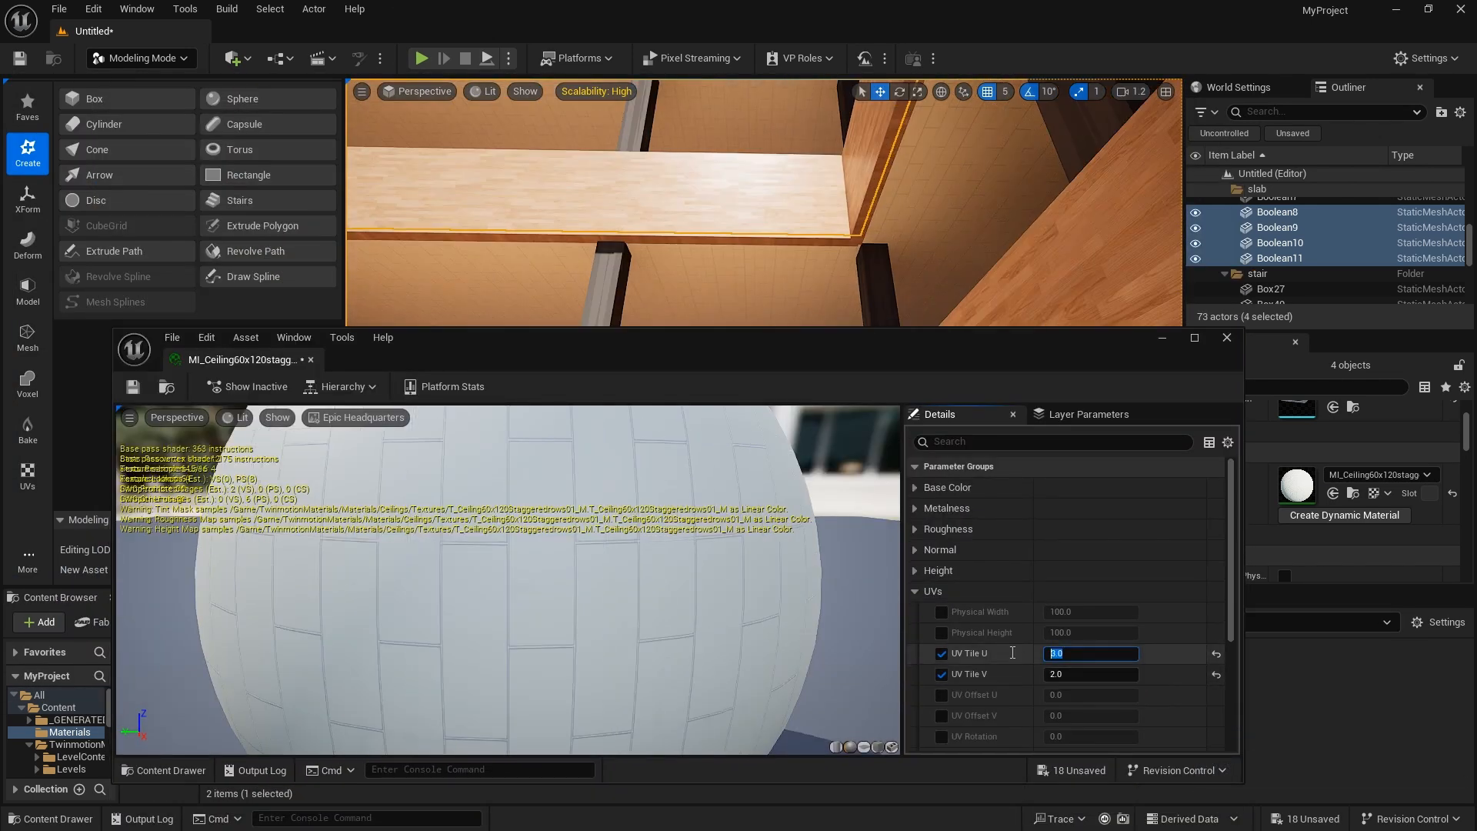
{"action": "left_click", "coordinate": [1096, 672]}
{"action": "type", "text": "0.75"}
{"action": "left_click", "coordinate": [1098, 653]}
{"action": "type", "text": "0.8"}
{"action": "key", "text": "Return"}
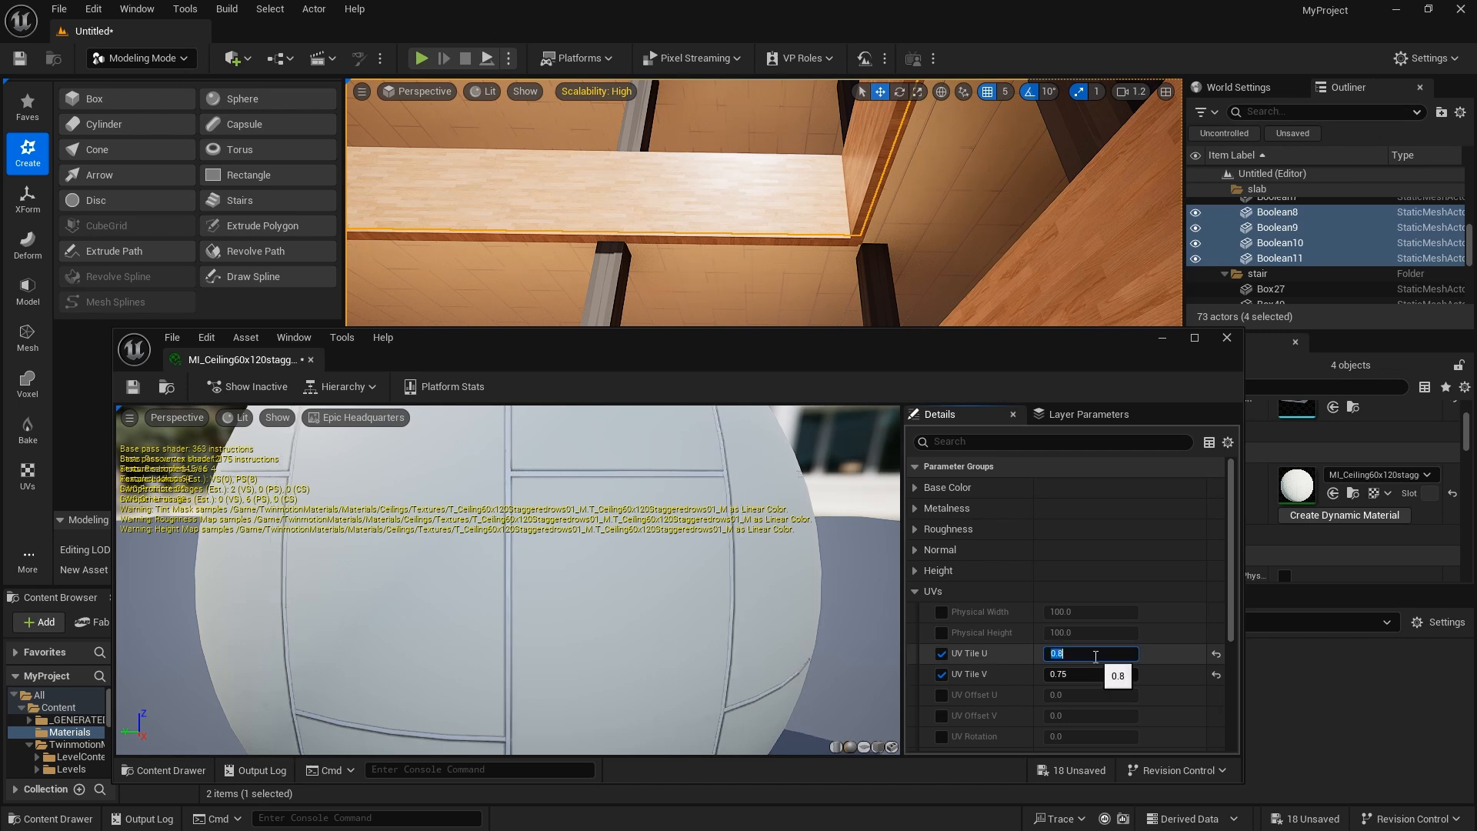
{"action": "type", "text": "0.9"}
{"action": "left_click", "coordinate": [1105, 672]}
{"action": "type", "text": "0.9"}
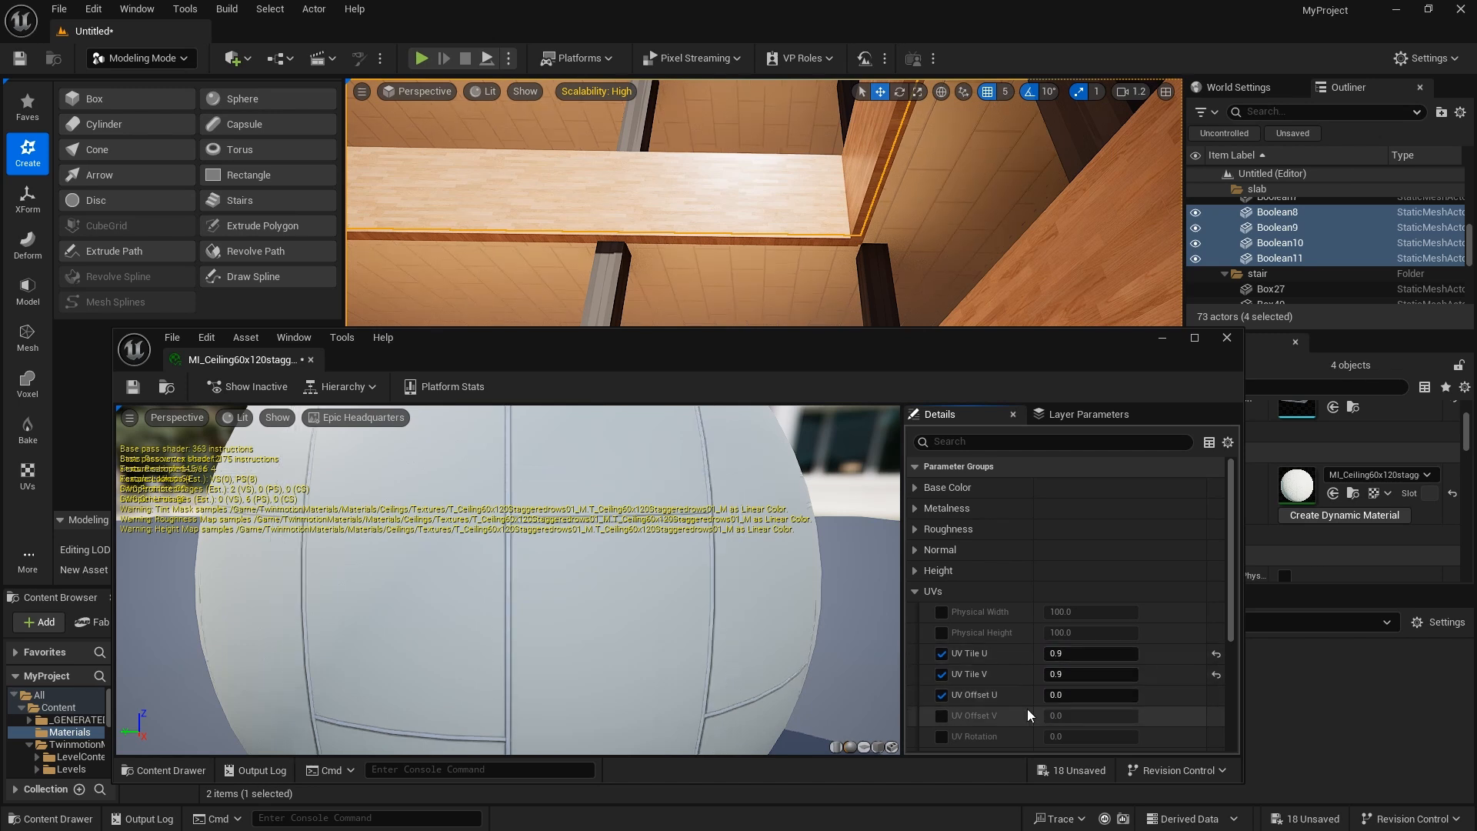
Set the ceiling material's UV Offset U to -0.256 and both UV Tile values to 1.0, and close the material.
{"action": "mouse_move", "coordinate": [1056, 695]}
{"action": "left_mouse_down"}
{"action": "mouse_move", "coordinate": [1073, 694]}
{"action": "mouse_move", "coordinate": [1027, 694]}
{"action": "mouse_move", "coordinate": [1048, 695]}
{"action": "left_mouse_up"}
{"action": "left_click", "coordinate": [1077, 654]}
{"action": "type", "text": "112"}
{"action": "key", "text": "Return"}
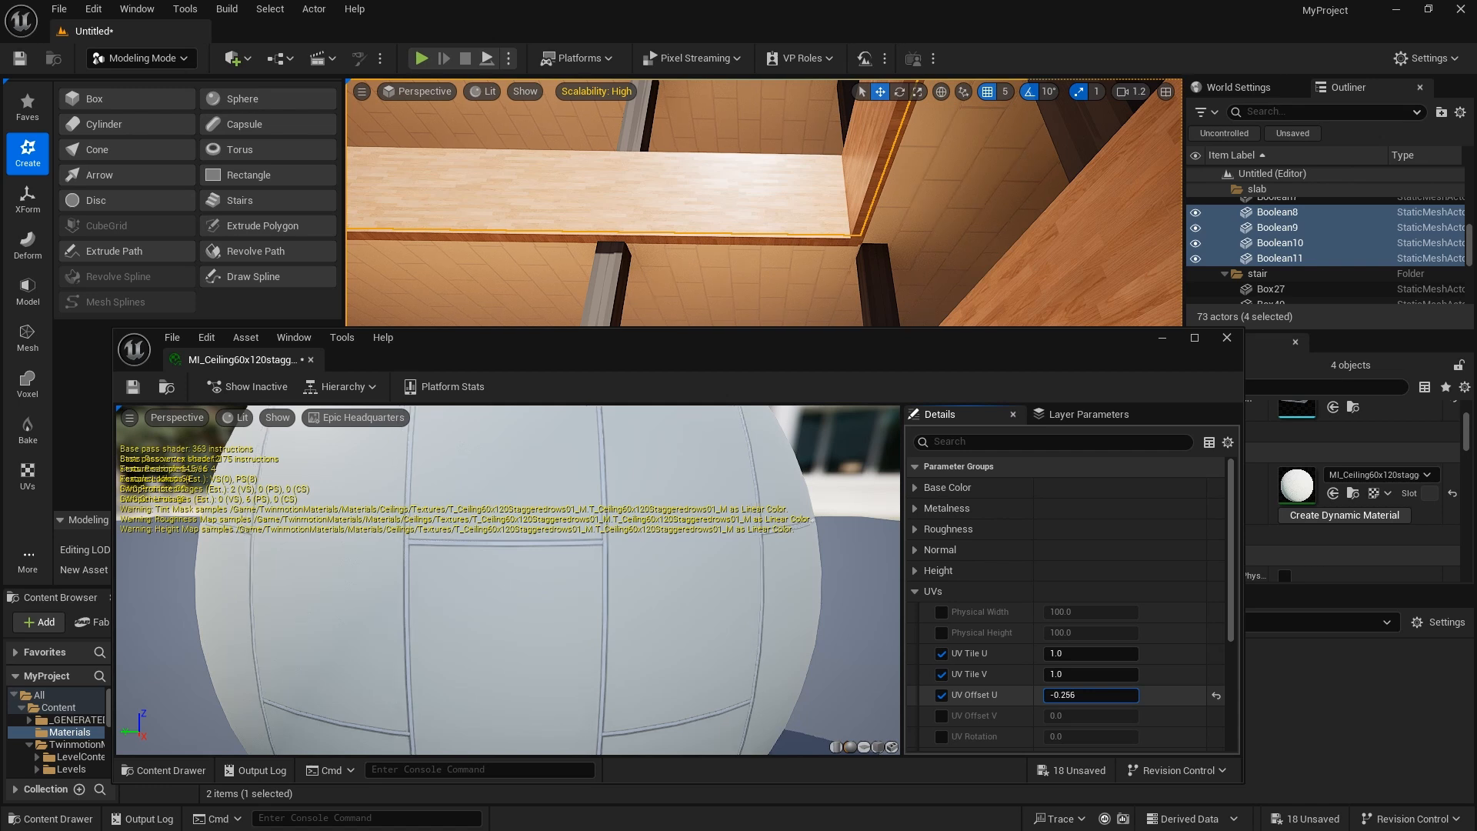
{"action": "left_click", "coordinate": [1228, 338]}
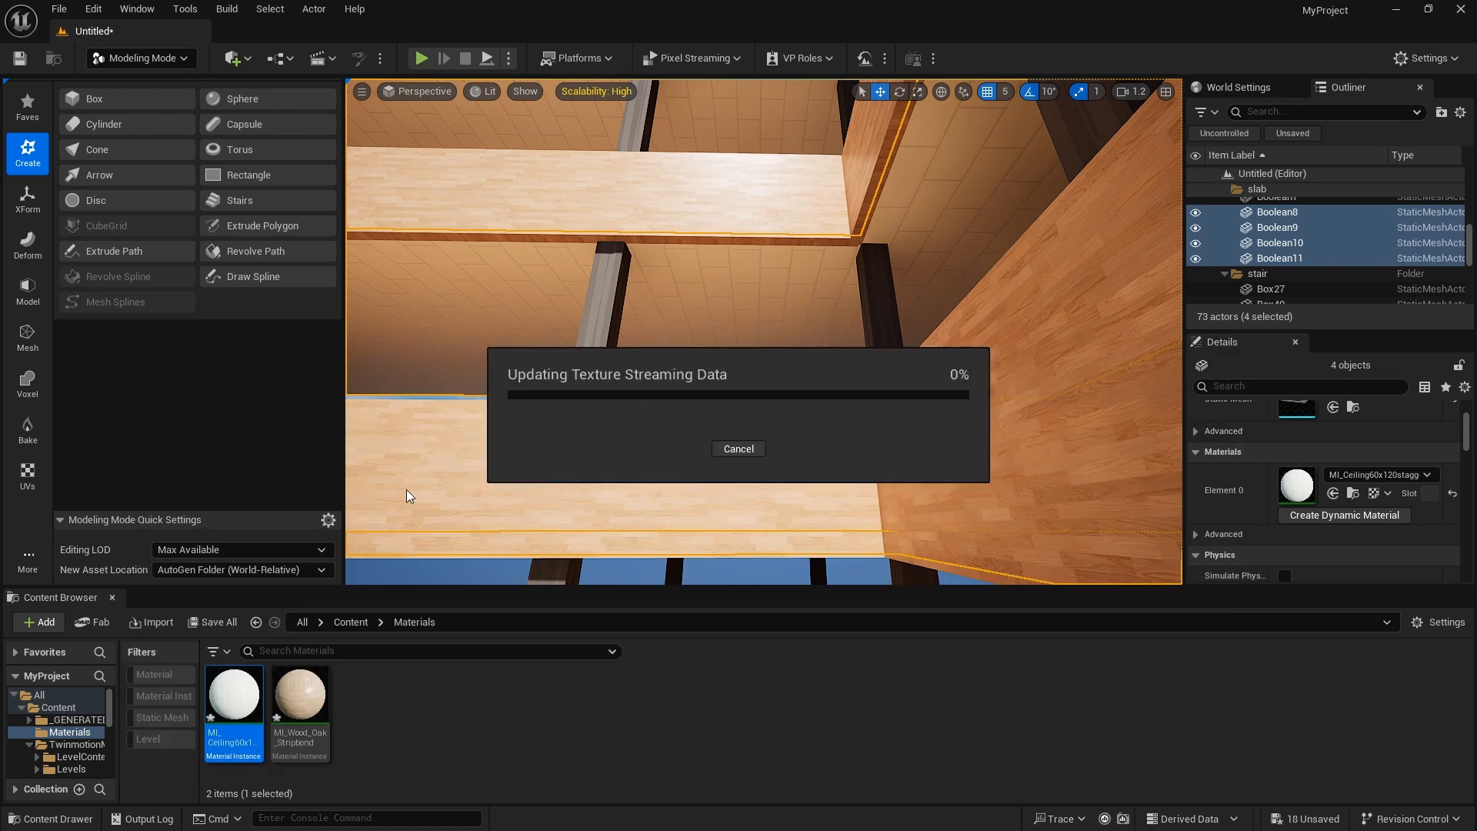
{"action": "right_click_drag", "start_coordinate": [406, 496], "coordinate": [408, 558]}
{"action": "key", "text": "s"}
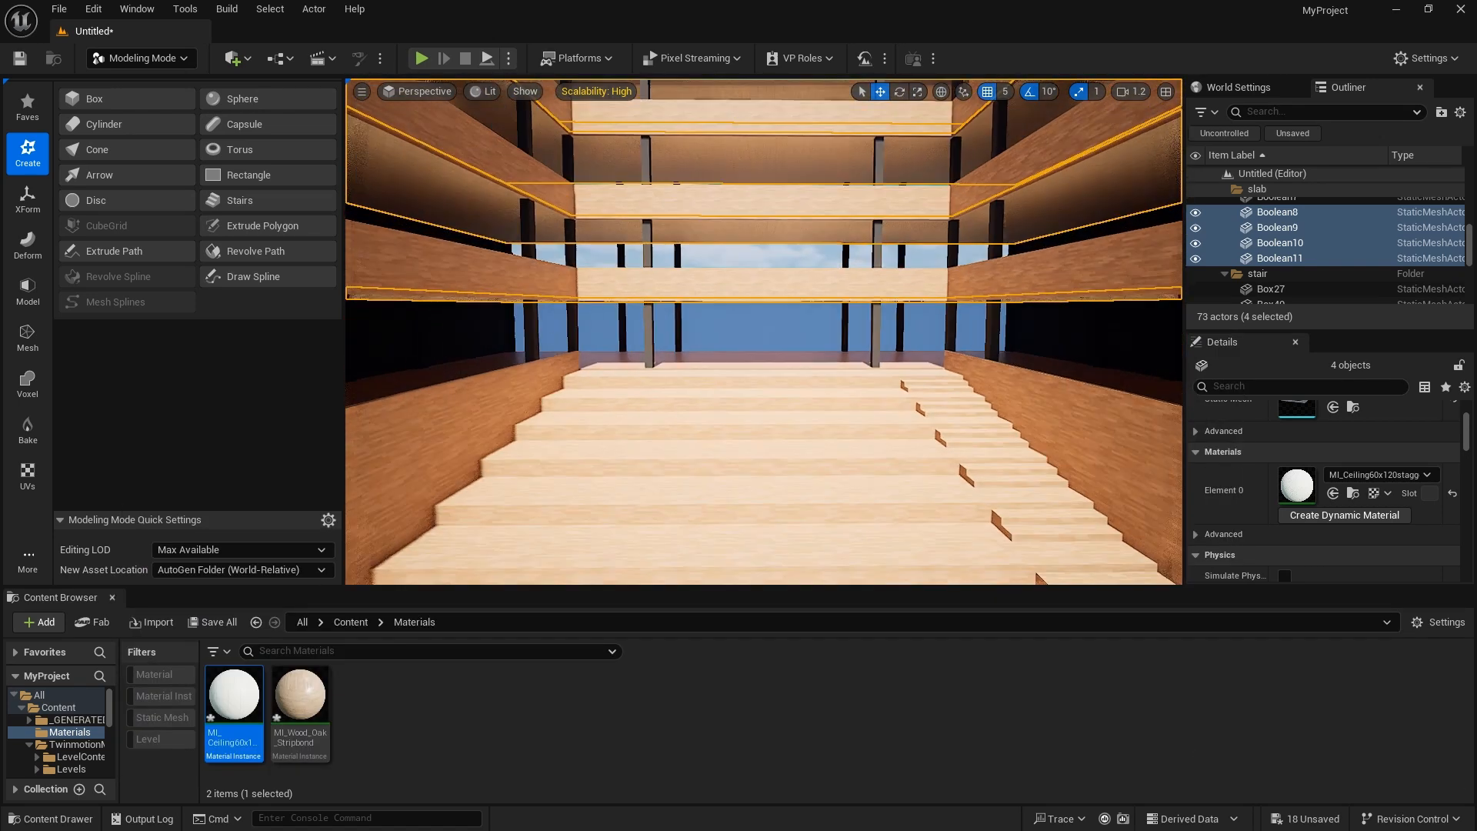
{"action": "key", "text": "s"}
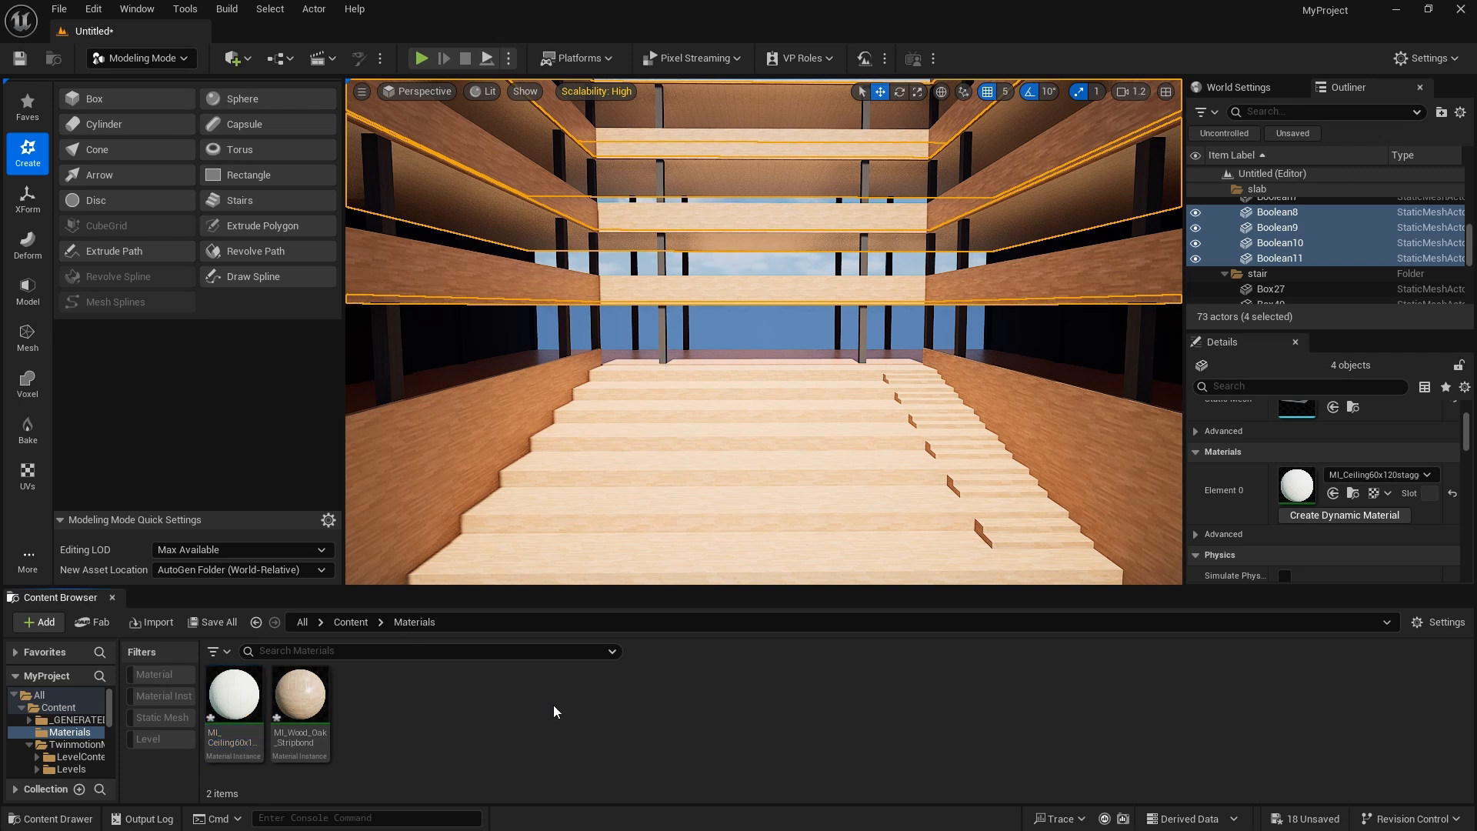
Create a new material in the Materials folder, open it and feed a three-value constant into its Base Color.
{"action": "right_click", "coordinate": [554, 707]}
{"action": "left_click", "coordinate": [602, 239]}
{"action": "double_click", "coordinate": [366, 695]}
{"action": "scroll", "coordinate": [742, 488], "scroll_direction": "up", "scroll_amount": 1}
{"action": "left_click", "coordinate": [710, 327]}
{"action": "left_click_drag", "start_coordinate": [710, 329], "coordinate": [709, 2]}
{"action": "scroll", "coordinate": [702, 146], "scroll_direction": "up", "scroll_amount": 3}
{"action": "right_click_drag", "start_coordinate": [703, 146], "coordinate": [662, 406]}
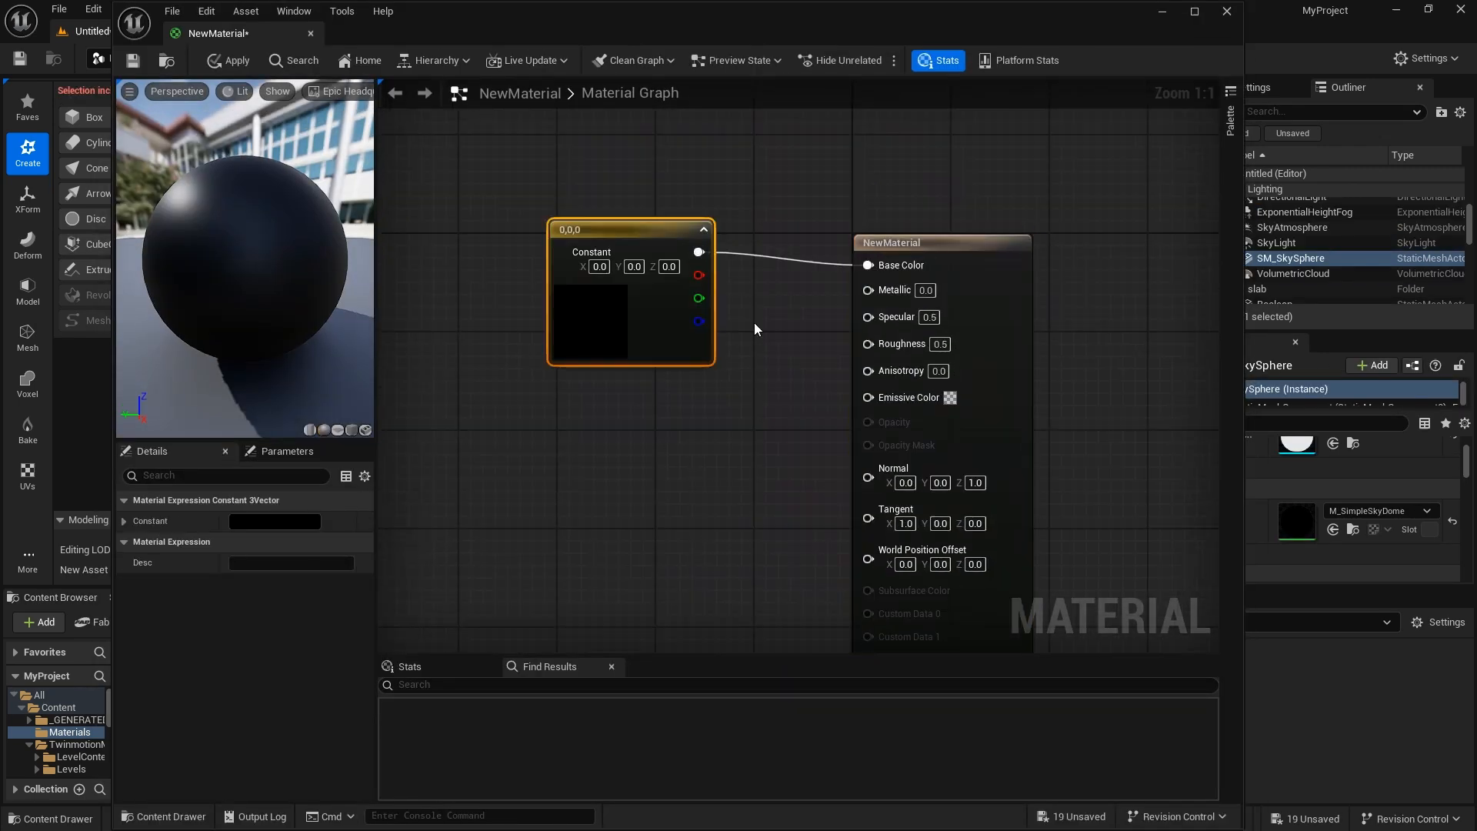
Choose a pale, warm peach colour for the material's three-value constant.
{"action": "double_click", "coordinate": [754, 321]}
{"action": "left_click", "coordinate": [723, 460]}
{"action": "left_click", "coordinate": [718, 467]}
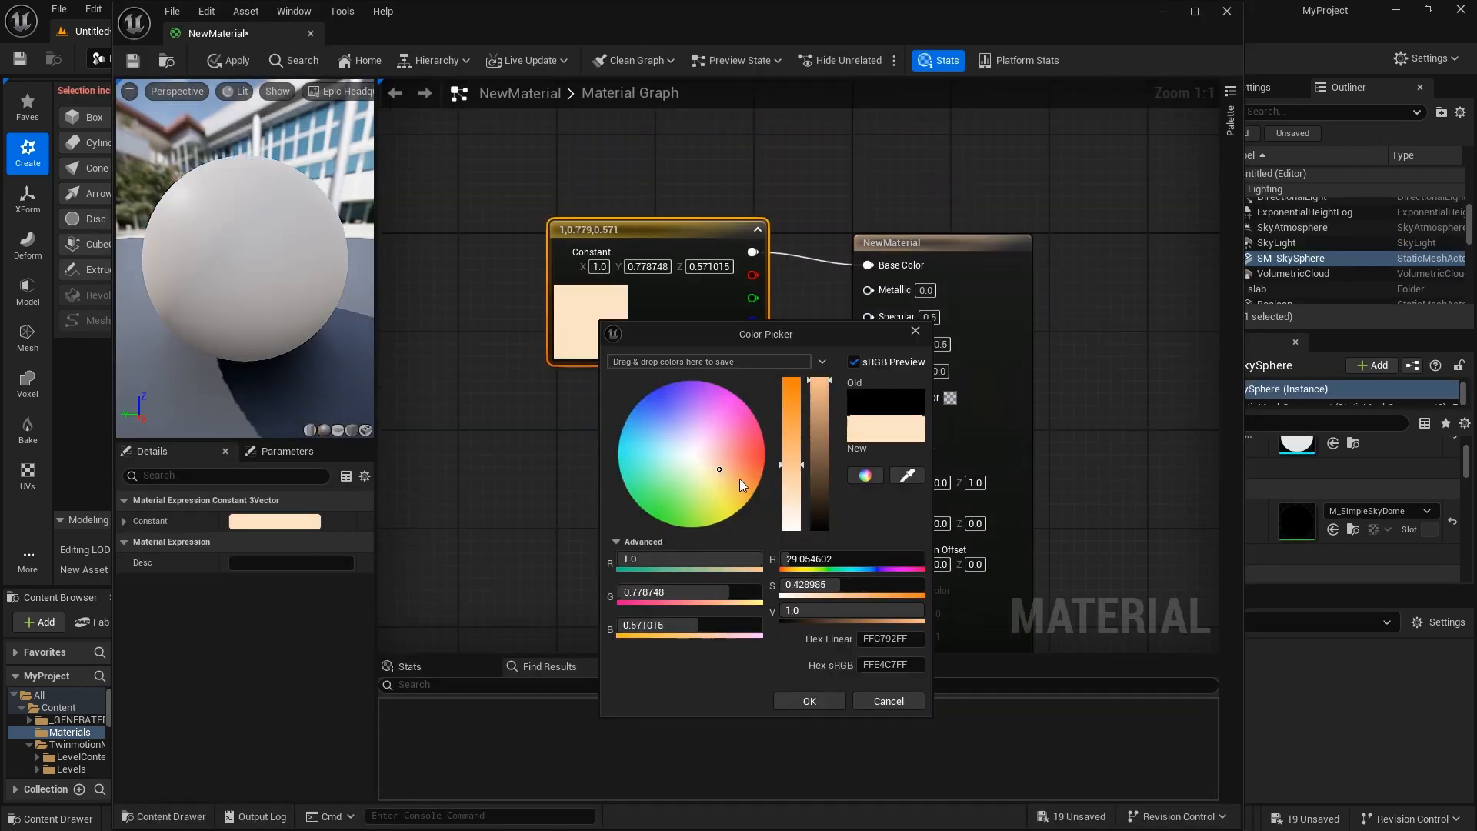
{"action": "left_click_drag", "start_coordinate": [737, 482], "coordinate": [736, 489]}
{"action": "left_click", "coordinate": [737, 476]}
{"action": "left_click", "coordinate": [811, 448]}
{"action": "left_click_drag", "start_coordinate": [807, 450], "coordinate": [868, 396]}
{"action": "left_click", "coordinate": [809, 701]}
Add a single-value constant of 2 for the glow strength of the material and save it.
{"action": "key", "text": "1"}
{"action": "left_click", "coordinate": [694, 420]}
{"action": "left_click", "coordinate": [755, 453]}
{"action": "type", "text": "2"}
{"action": "key", "text": "Return"}
{"action": "left_click", "coordinate": [133, 61]}
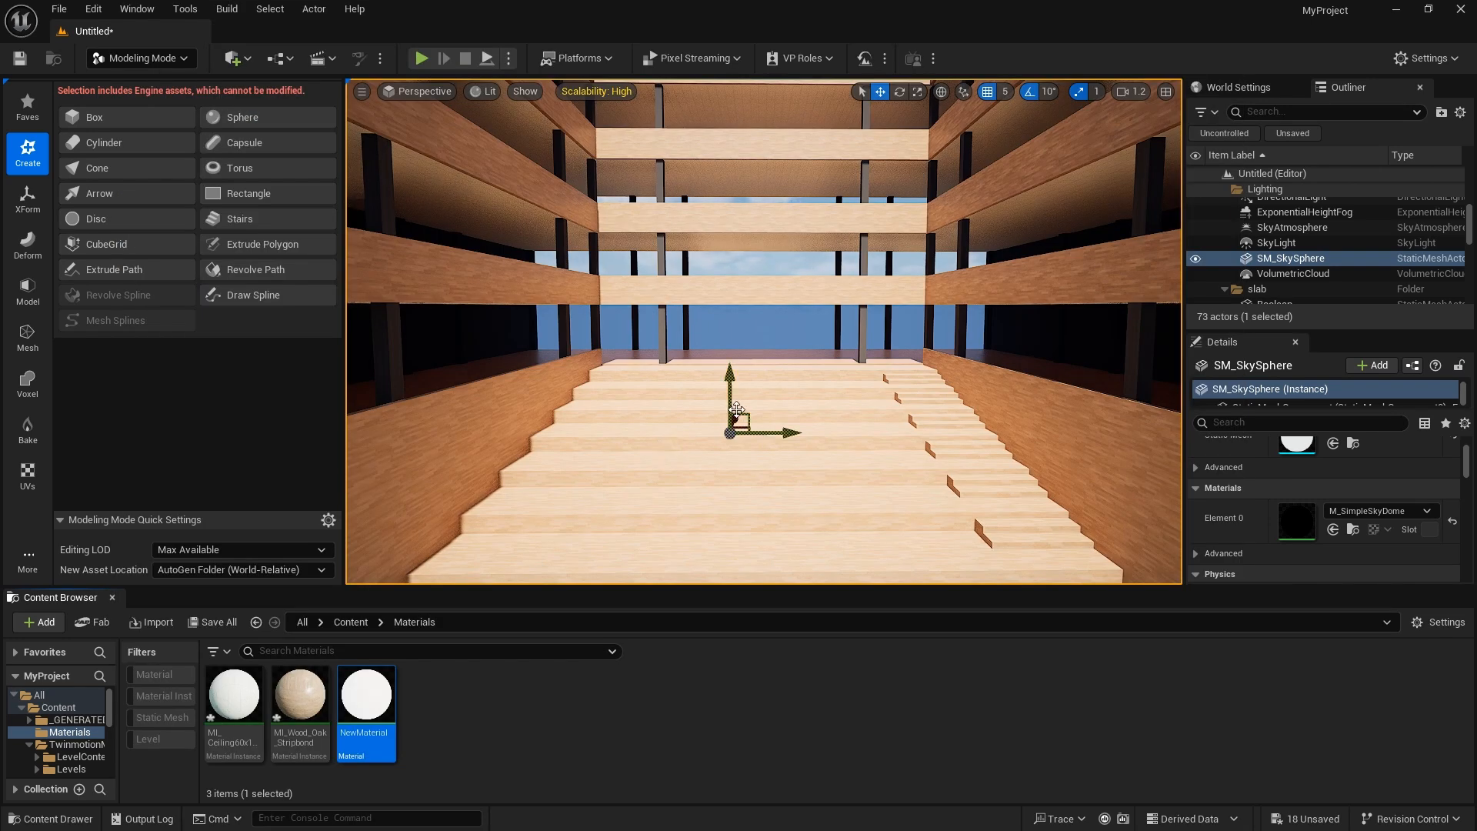
Raise the outer walls Box52 and Box53 by setting their Z scale to 21.
{"action": "left_click", "coordinate": [737, 411]}
{"action": "middle_click_drag", "start_coordinate": [736, 410], "coordinate": [701, 297]}
{"action": "key", "text": "a"}
{"action": "right_click_drag", "start_coordinate": [737, 410], "coordinate": [727, 373]}
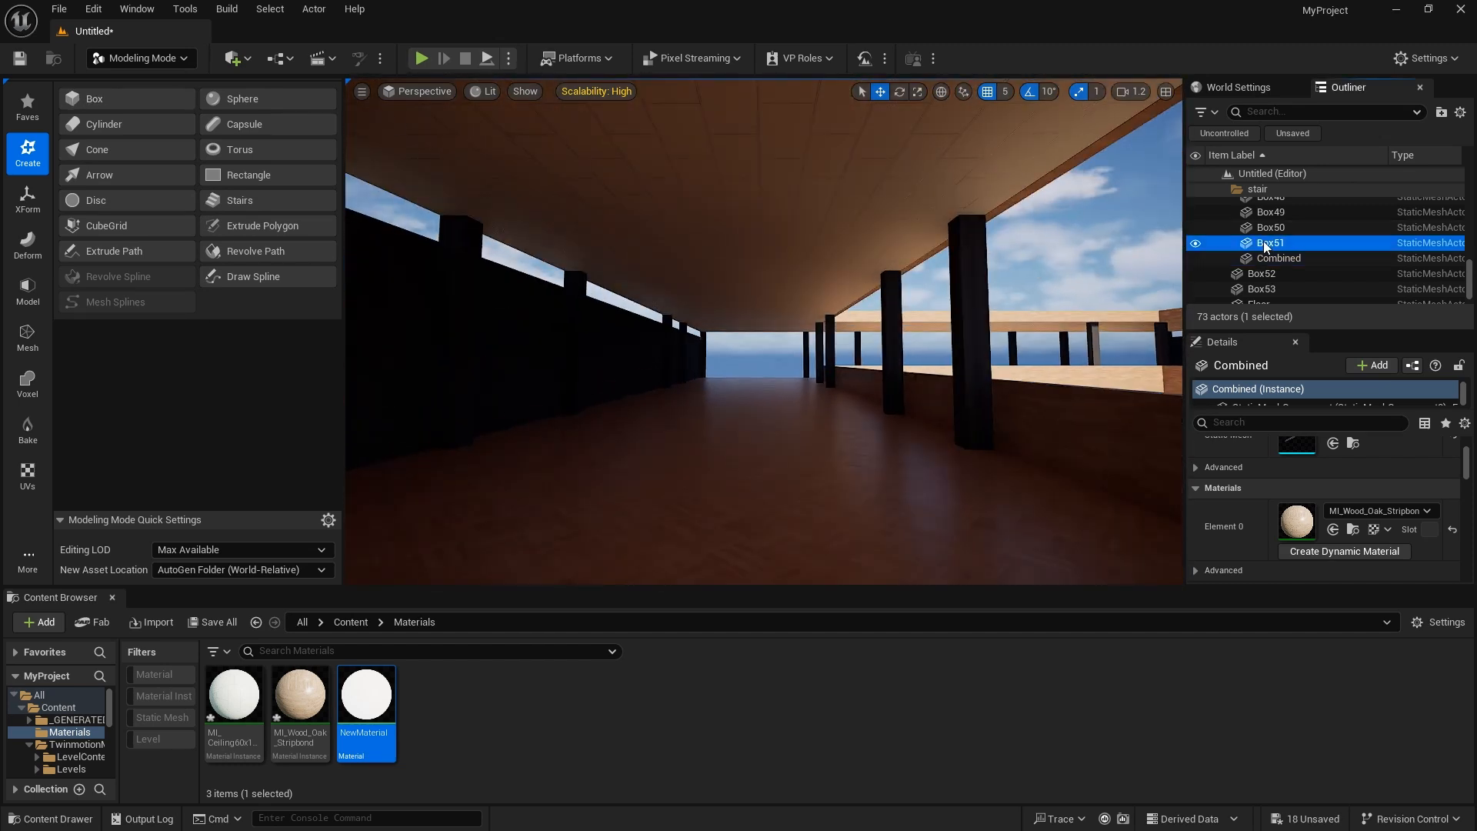
{"action": "scroll", "coordinate": [1266, 246], "scroll_direction": "up", "scroll_amount": 5}
{"action": "left_click", "coordinate": [1256, 190]}
{"action": "double_click", "coordinate": [1320, 268]}
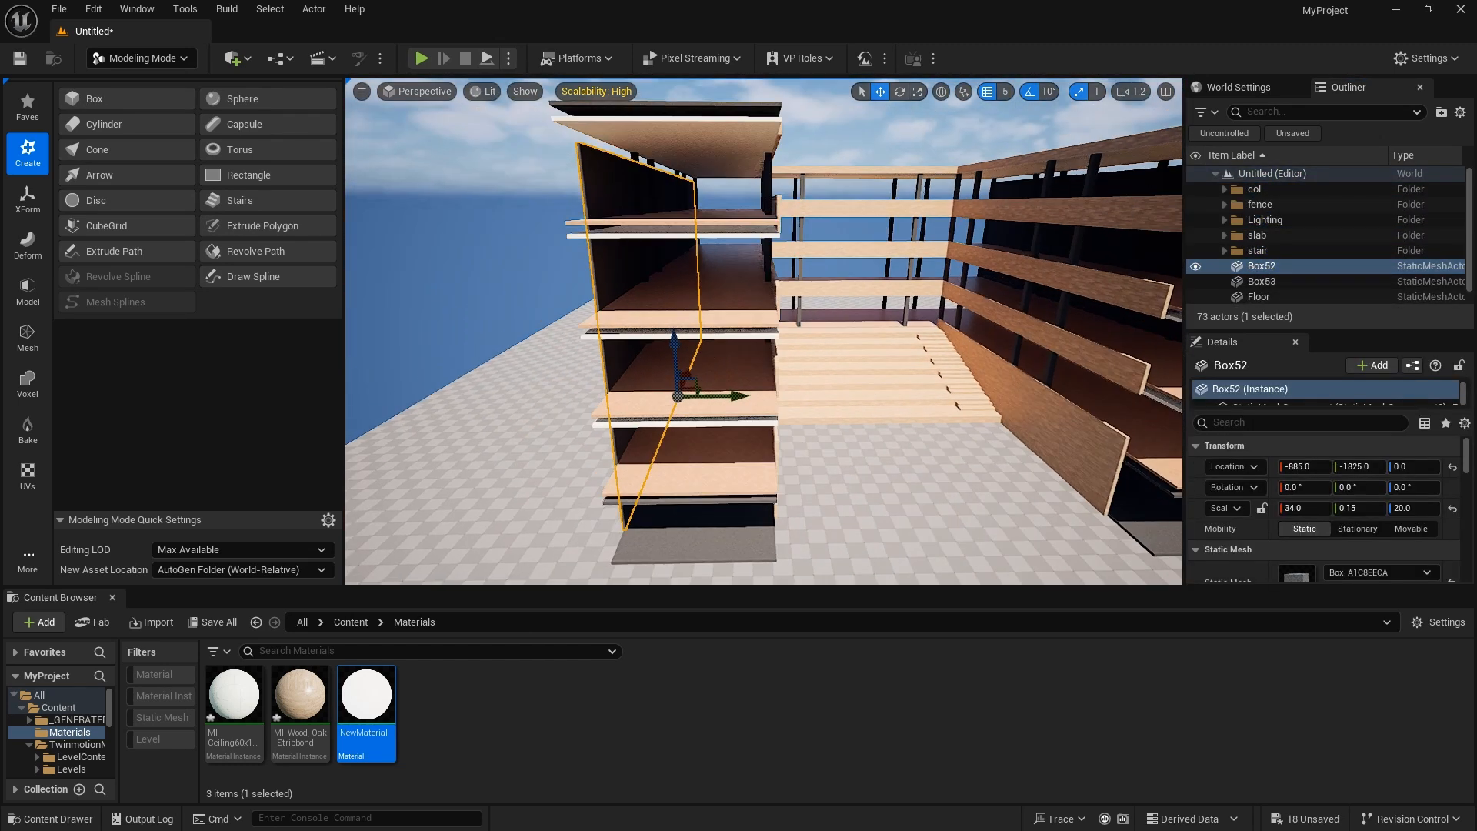
{"action": "double_click", "coordinate": [1414, 282]}
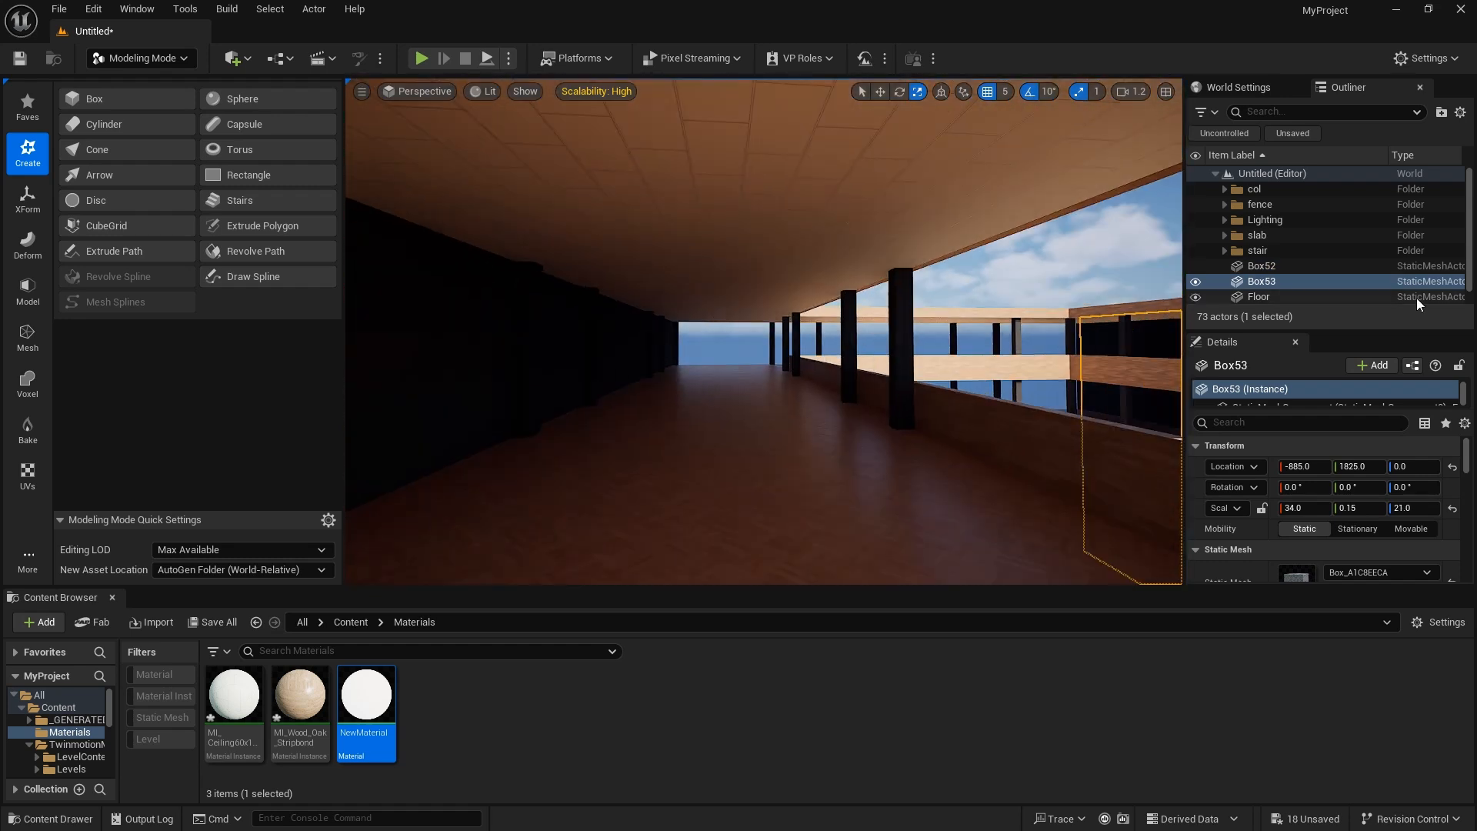
Create an Outliner folder named wall and move Box52 and Box53 into it.
{"action": "left_click", "coordinate": [1323, 267], "text": "ctrl"}
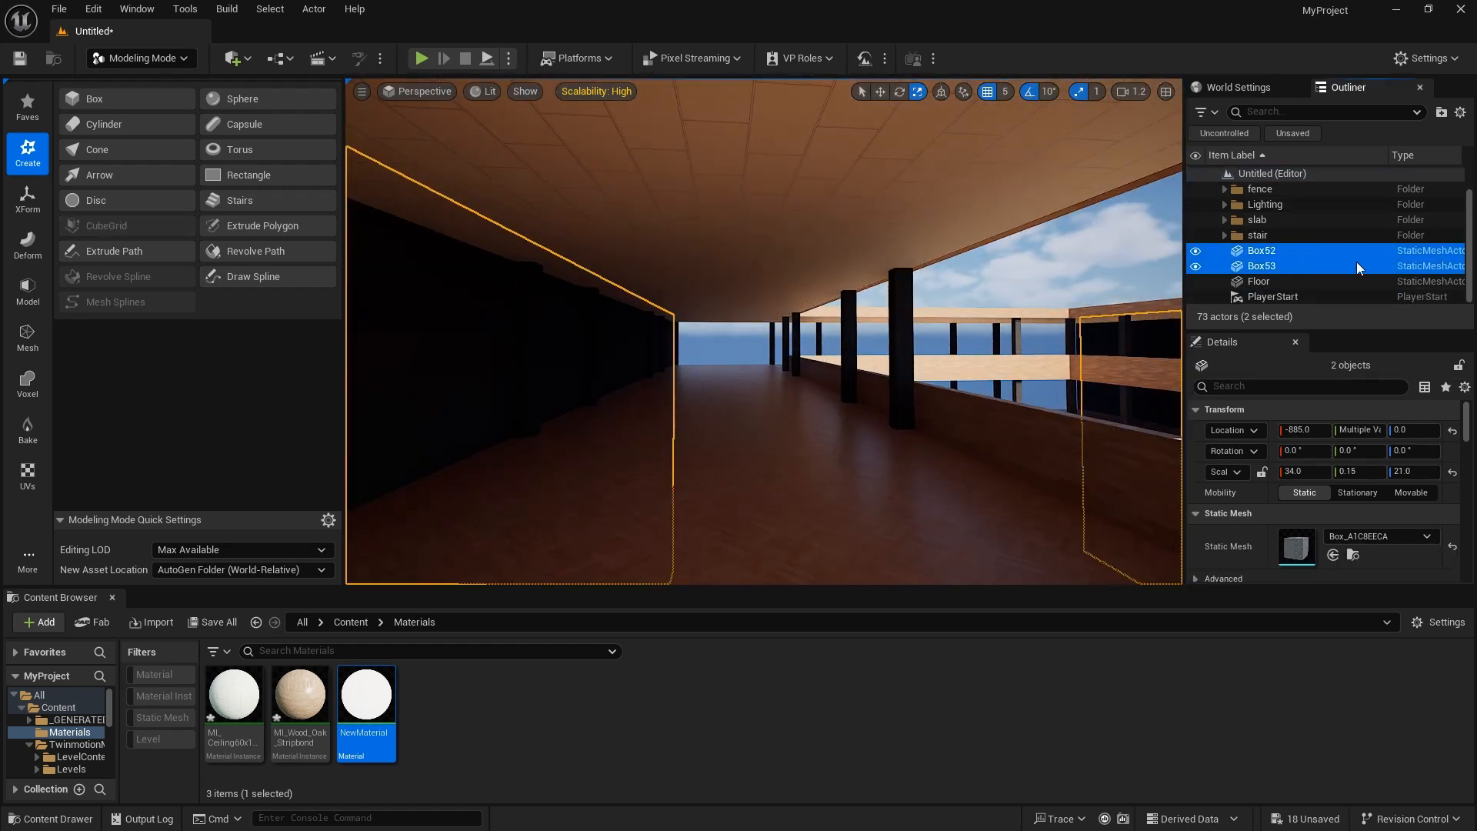
{"action": "right_click", "coordinate": [1324, 176]}
{"action": "type", "text": "l"}
{"action": "key", "text": "Return"}
{"action": "left_click", "coordinate": [1313, 266]}
{"action": "left_click", "coordinate": [1313, 253], "text": "shift"}
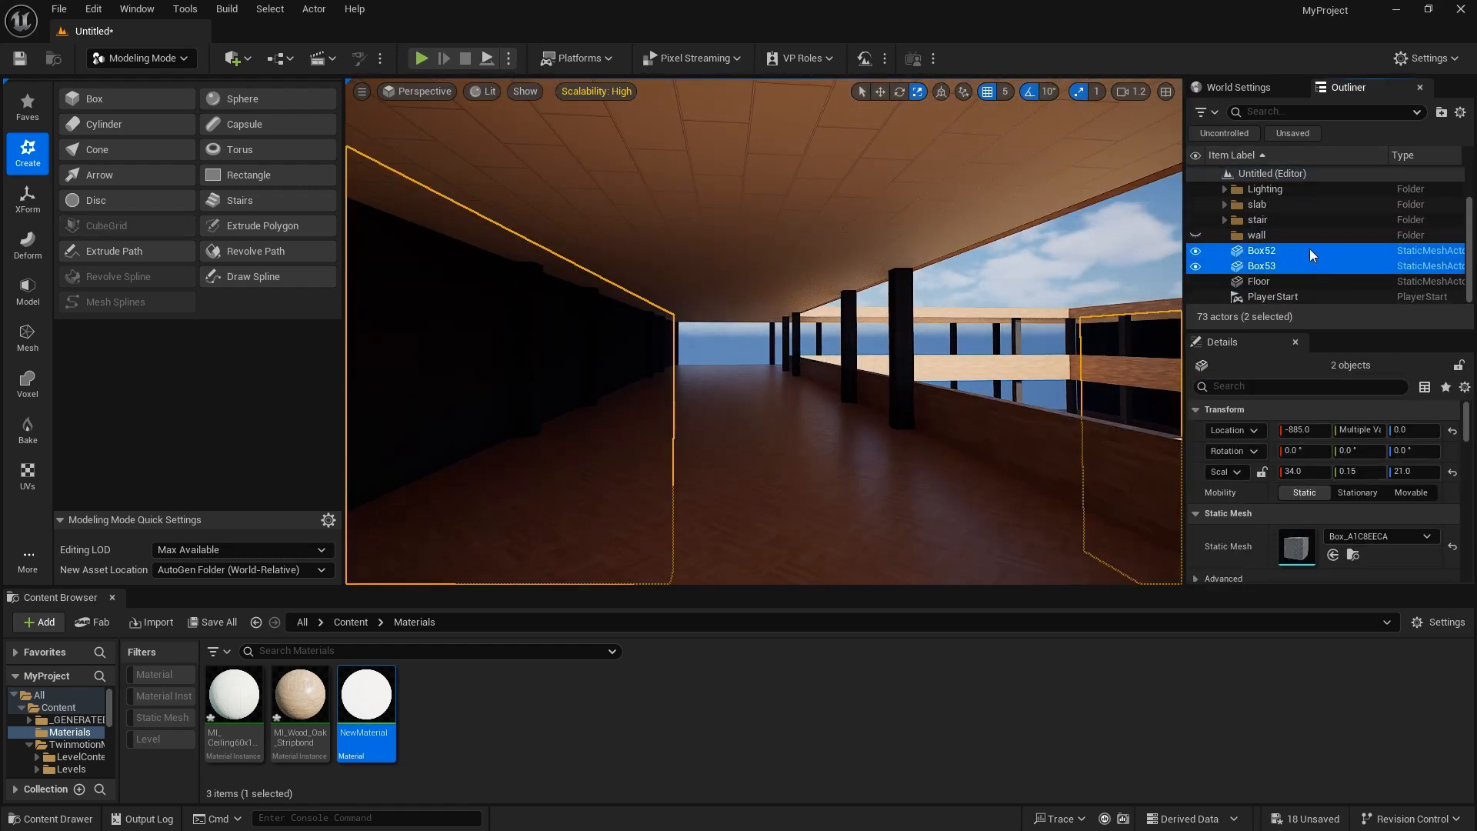
{"action": "left_click_drag", "start_coordinate": [1312, 253], "coordinate": [1309, 235]}
Place a box on the corridor ceiling and set its Z scale to 0.1.
{"action": "left_click", "coordinate": [100, 100]}
{"action": "left_click", "coordinate": [663, 182]}
{"action": "left_click", "coordinate": [773, 559]}
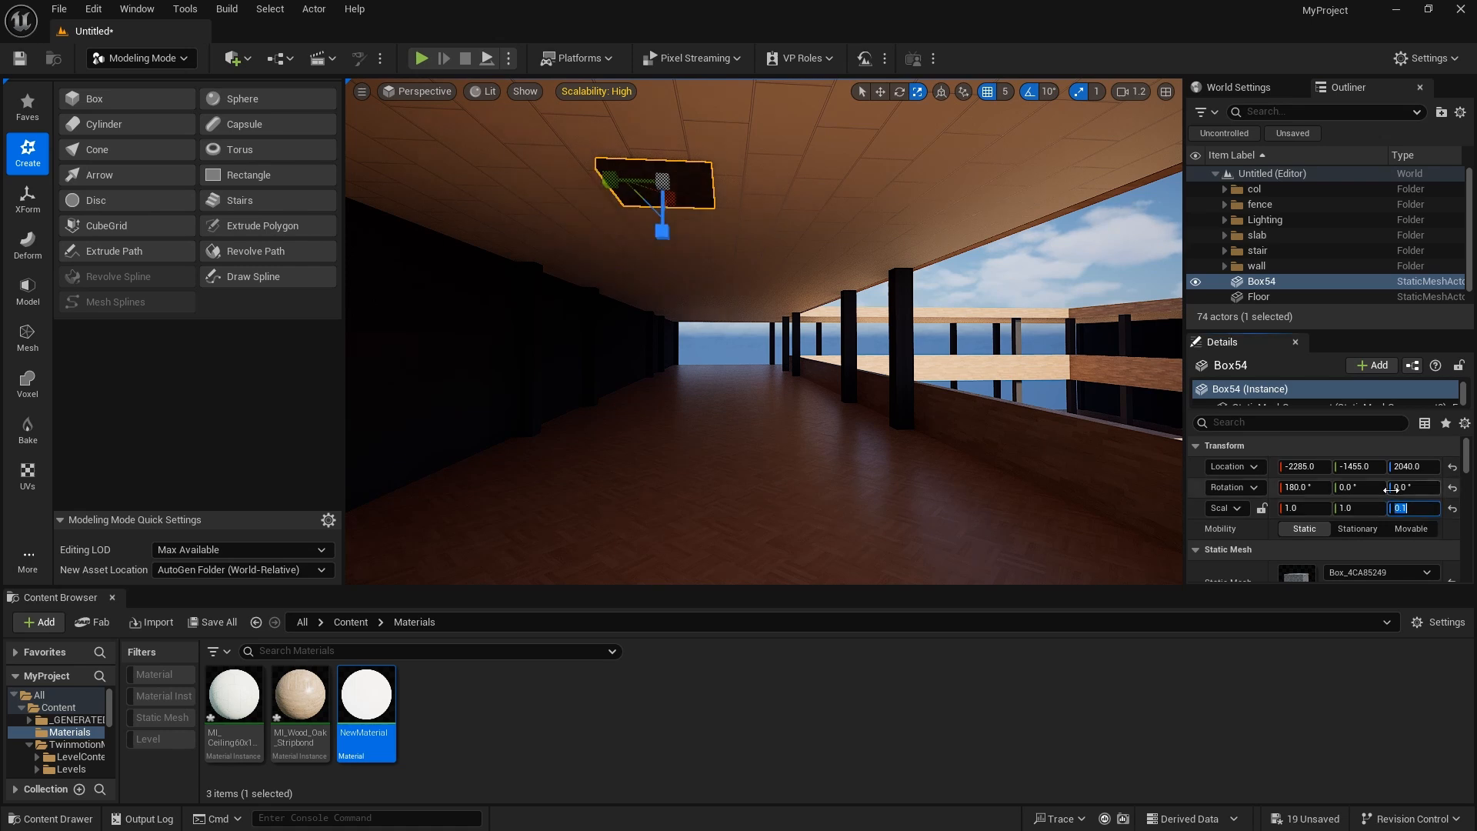
Scale the ceiling box to 2.0 by 1.0 by 0.05 and move it to -1475 in Y.
{"action": "key", "text": "w"}
{"action": "mouse_move", "coordinate": [743, 246]}
{"action": "right_mouse_down"}
{"action": "mouse_move", "coordinate": [740, 192]}
{"action": "mouse_move", "coordinate": [737, 232]}
{"action": "right_mouse_up"}
{"action": "scroll", "coordinate": [739, 223], "scroll_direction": "down", "scroll_amount": 1}
{"action": "key", "text": "s"}
{"action": "key", "text": "w"}
{"action": "mouse_move", "coordinate": [779, 251]}
{"action": "left_mouse_down"}
{"action": "mouse_move", "coordinate": [782, 267]}
{"action": "mouse_move", "coordinate": [769, 237]}
{"action": "left_mouse_up"}
Apply NewMaterial to the flat box on the corridor ceiling so it acts as a light panel.
{"action": "key", "text": "s"}
{"action": "mouse_move", "coordinate": [829, 216]}
{"action": "right_mouse_down"}
{"action": "mouse_move", "coordinate": [854, 181]}
{"action": "mouse_move", "coordinate": [829, 201]}
{"action": "right_mouse_up"}
{"action": "left_click_drag", "start_coordinate": [361, 707], "coordinate": [716, 286]}
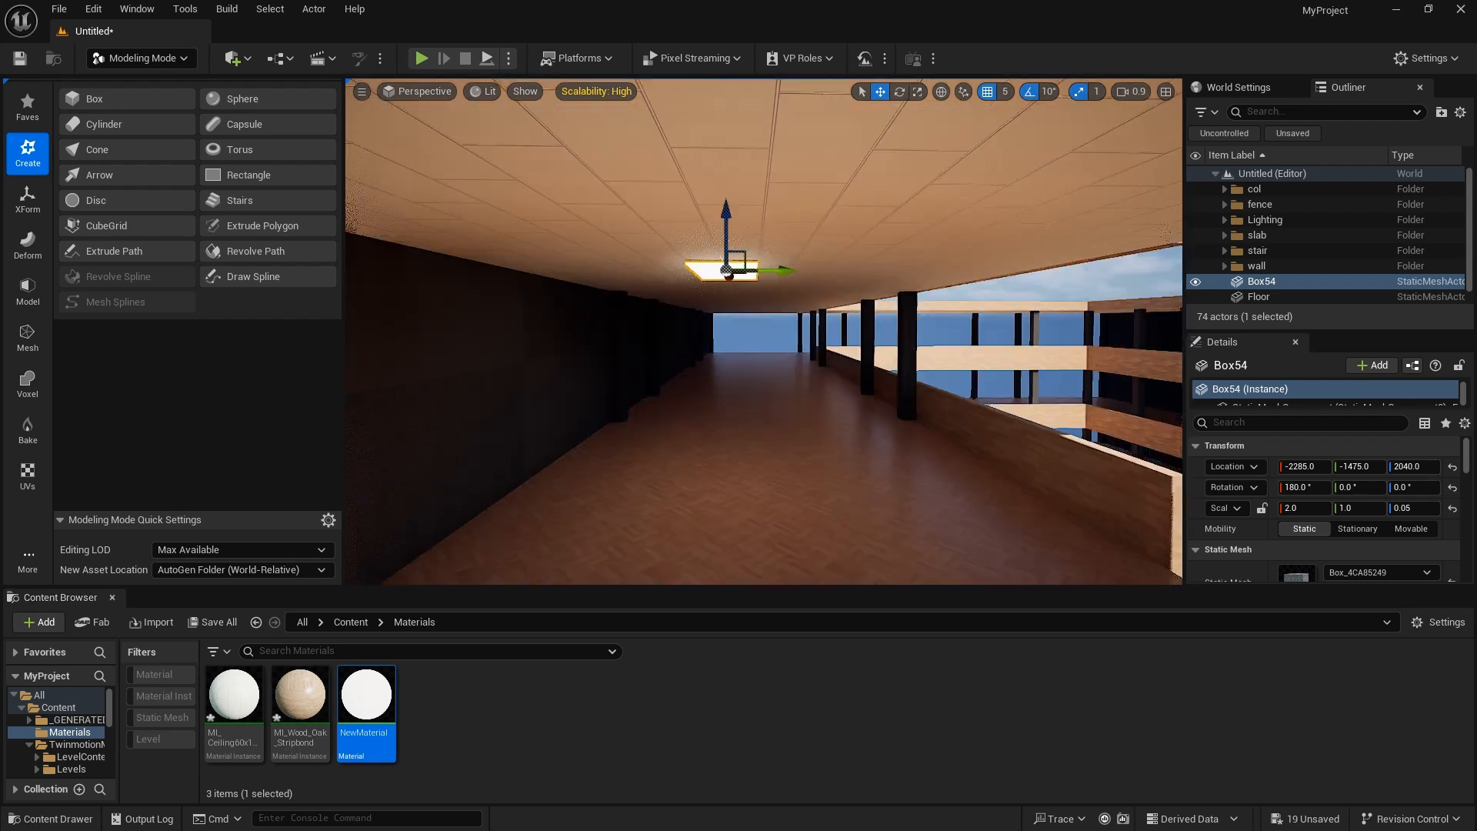
Set the ceiling light box's Y scale to 0.5 and move it to -1650 in Y.
{"action": "right_click_drag", "start_coordinate": [758, 254], "coordinate": [741, 234]}
{"action": "key", "text": "r"}
{"action": "left_click", "coordinate": [1359, 508]}
{"action": "type", "text": "0.5"}
{"action": "key", "text": "Return"}
{"action": "key", "text": "w"}
{"action": "left_click_drag", "start_coordinate": [767, 300], "coordinate": [651, 303]}
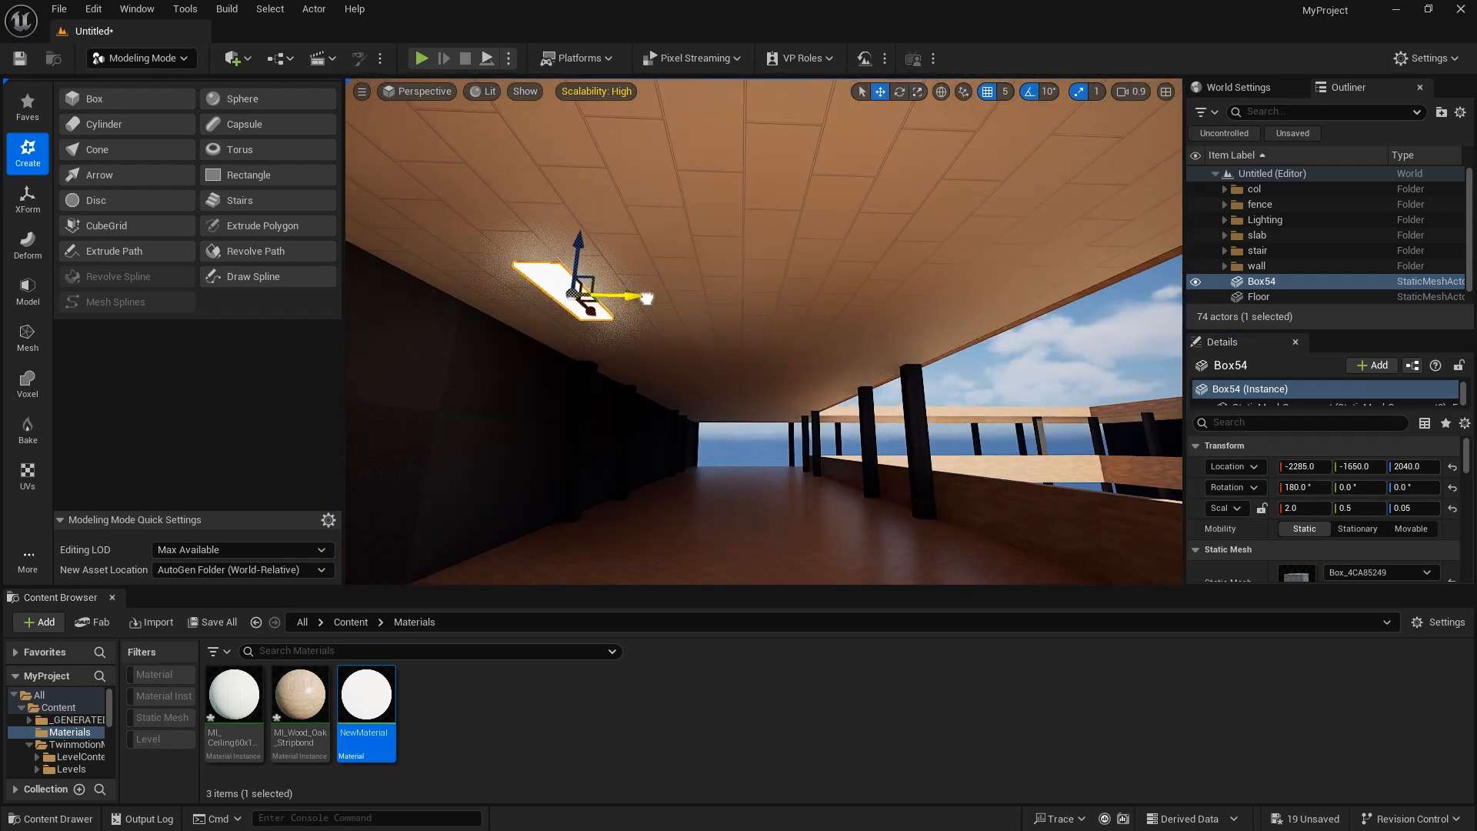
Duplicate the ceiling light across the corridor along Y and select both lights.
{"action": "right_click_drag", "start_coordinate": [692, 292], "coordinate": [693, 254]}
{"action": "key", "text": "w"}
{"action": "left_click_drag", "start_coordinate": [717, 365], "coordinate": [705, 363]}
{"action": "right_click_drag", "start_coordinate": [699, 362], "coordinate": [699, 339]}
{"action": "key", "text": "s"}
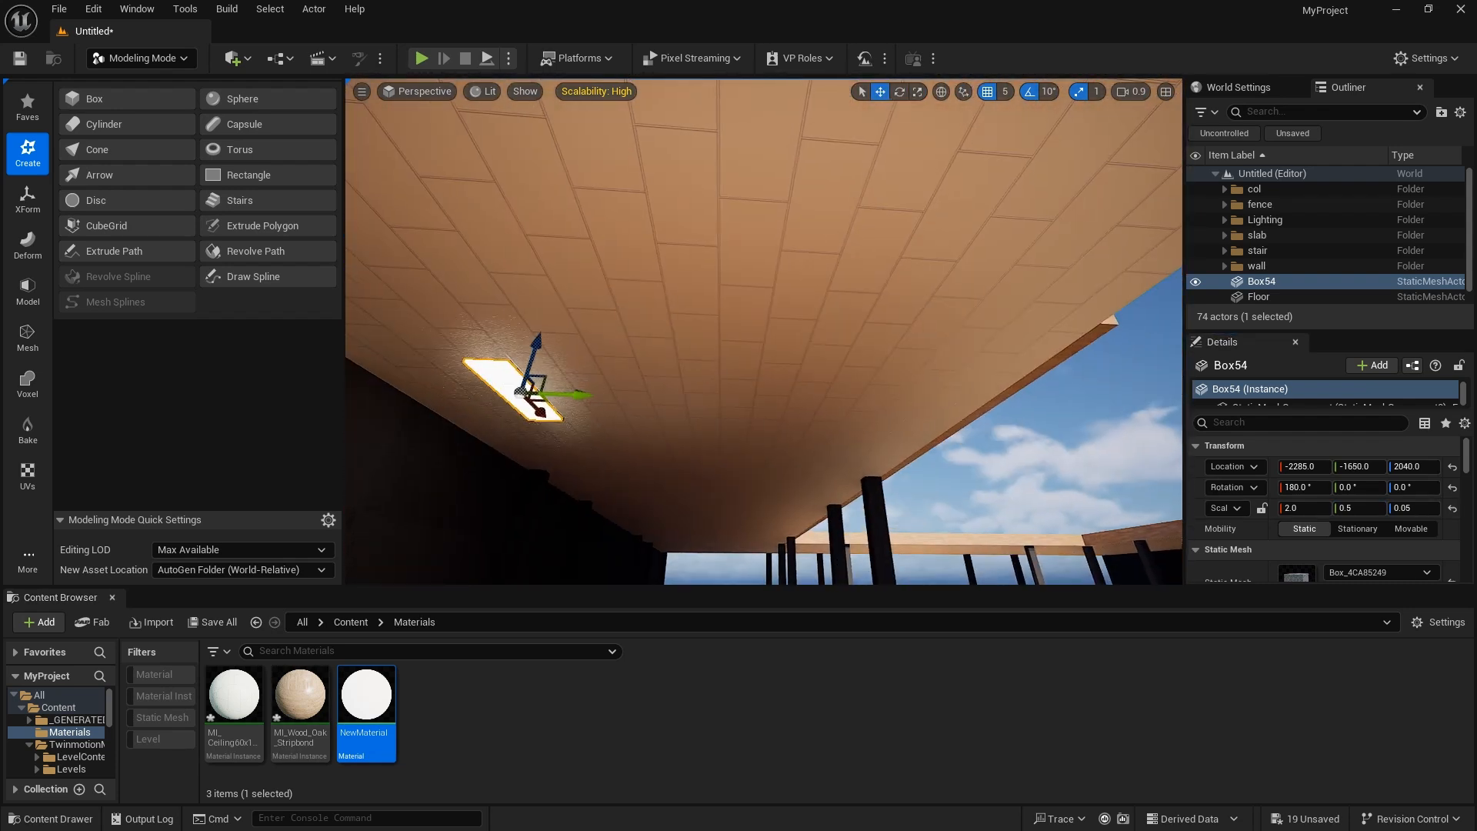
{"action": "left_click_drag", "start_coordinate": [911, 415], "coordinate": [914, 415]}
{"action": "right_click_drag", "start_coordinate": [913, 415], "coordinate": [708, 407]}
{"action": "key", "text": "s"}
{"action": "left_click", "coordinate": [653, 465], "text": "ctrl"}
{"action": "right_click_drag", "start_coordinate": [654, 464], "coordinate": [677, 454]}
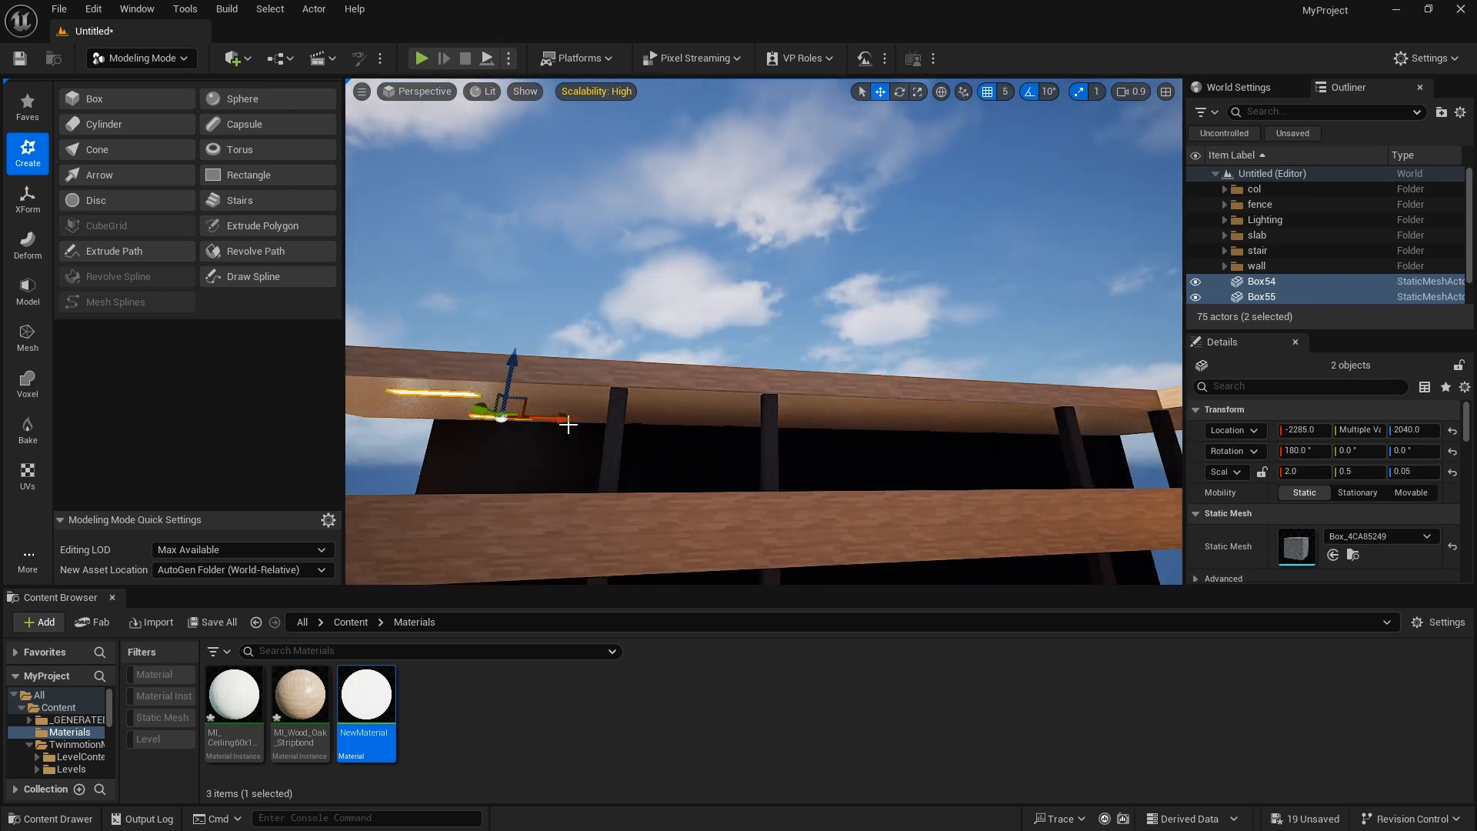
{"action": "left_click_drag", "start_coordinate": [564, 423], "coordinate": [758, 427], "text": "alt"}
{"action": "key", "text": "ctrl+z"}
{"action": "key", "text": "ctrl+z"}
Set position snapping to 500 and duplicate the light pair repeatedly along the corridor in X, up to 215.
{"action": "left_click", "coordinate": [1003, 92]}
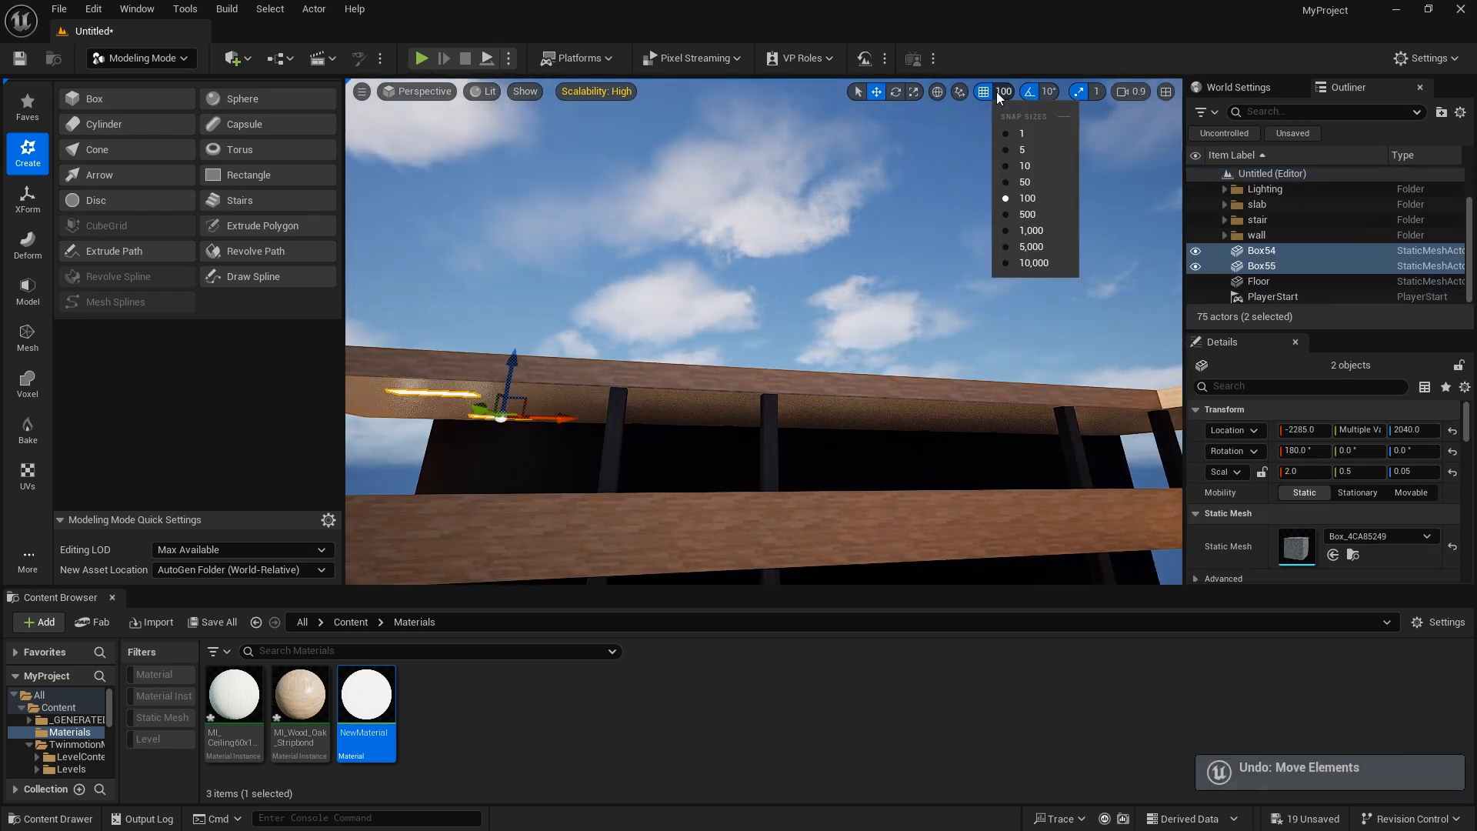
{"action": "left_click", "coordinate": [1028, 214]}
{"action": "left_click_drag", "start_coordinate": [504, 395], "coordinate": [744, 427], "text": "alt"}
{"action": "left_click_drag", "start_coordinate": [901, 409], "coordinate": [909, 410], "text": "alt"}
{"action": "left_click_drag", "start_coordinate": [975, 413], "coordinate": [1154, 417], "text": "alt"}
{"action": "mouse_move", "coordinate": [972, 391]}
{"action": "right_mouse_down"}
{"action": "mouse_move", "coordinate": [1047, 392]}
{"action": "mouse_move", "coordinate": [973, 391]}
{"action": "right_mouse_up"}
{"action": "key", "text": "w"}
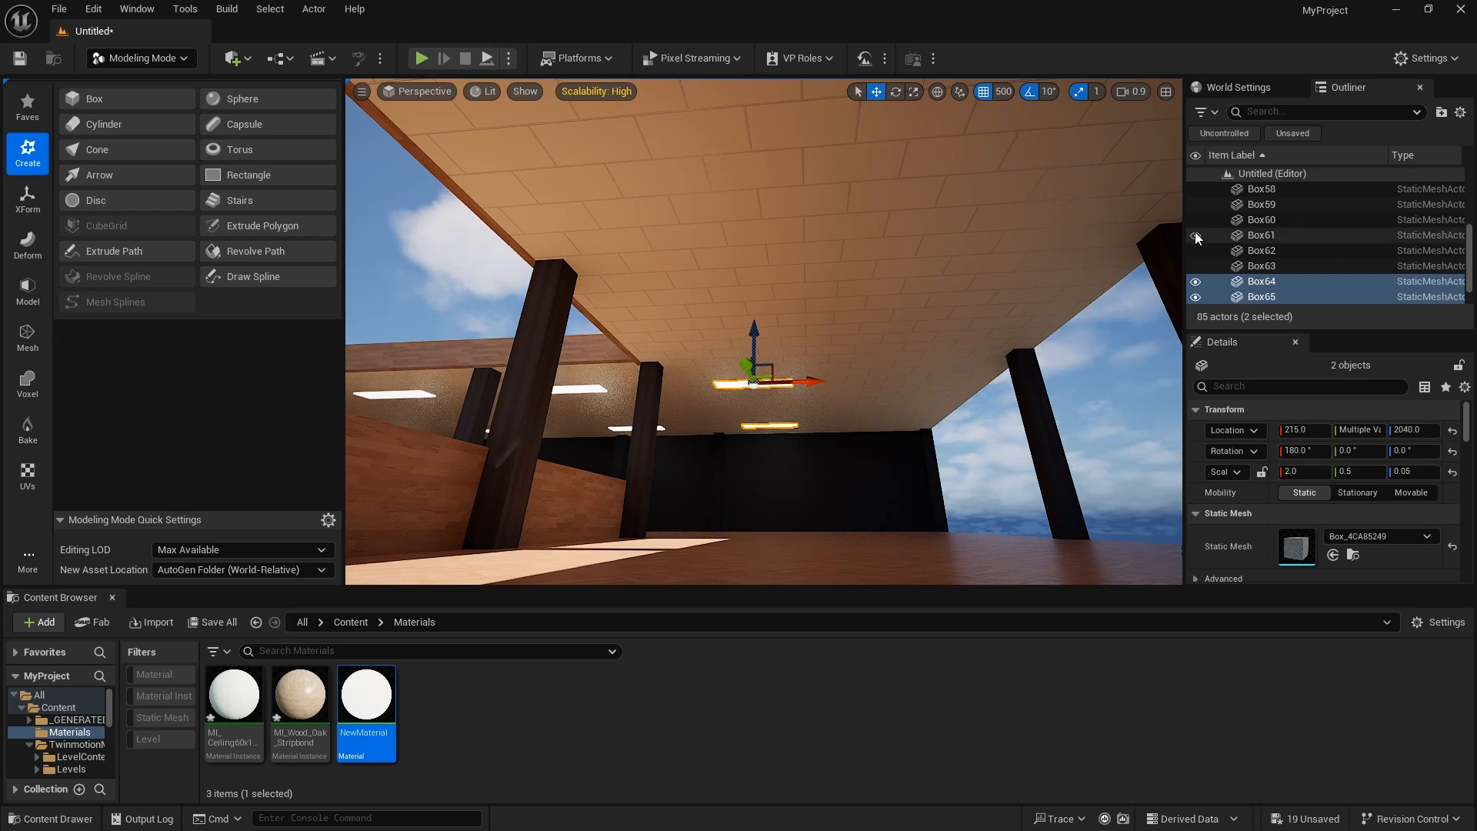
Select all the lights of this corridor and duplicate them across the courtyard onto the opposite wing's ceiling.
{"action": "scroll", "coordinate": [1320, 242], "scroll_direction": "up", "scroll_amount": 6}
{"action": "right_click_drag", "start_coordinate": [1000, 308], "coordinate": [769, 323]}
{"action": "left_click", "coordinate": [1277, 282], "text": "shift"}
{"action": "left_click_drag", "start_coordinate": [615, 354], "coordinate": [1015, 344], "text": "alt"}
{"action": "right_click_drag", "start_coordinate": [1015, 343], "coordinate": [993, 344]}
{"action": "key", "text": "d"}
{"action": "key", "text": "w"}
{"action": "right_click_drag", "start_coordinate": [907, 363], "coordinate": [854, 377]}
{"action": "key", "text": "a"}
{"action": "key", "text": "Escape"}
Select all 24 ceiling lights of both wings and duplicate them down to the next storey at Z 1620.
{"action": "left_click", "coordinate": [1263, 283]}
{"action": "left_click", "coordinate": [1263, 190], "text": "shift"}
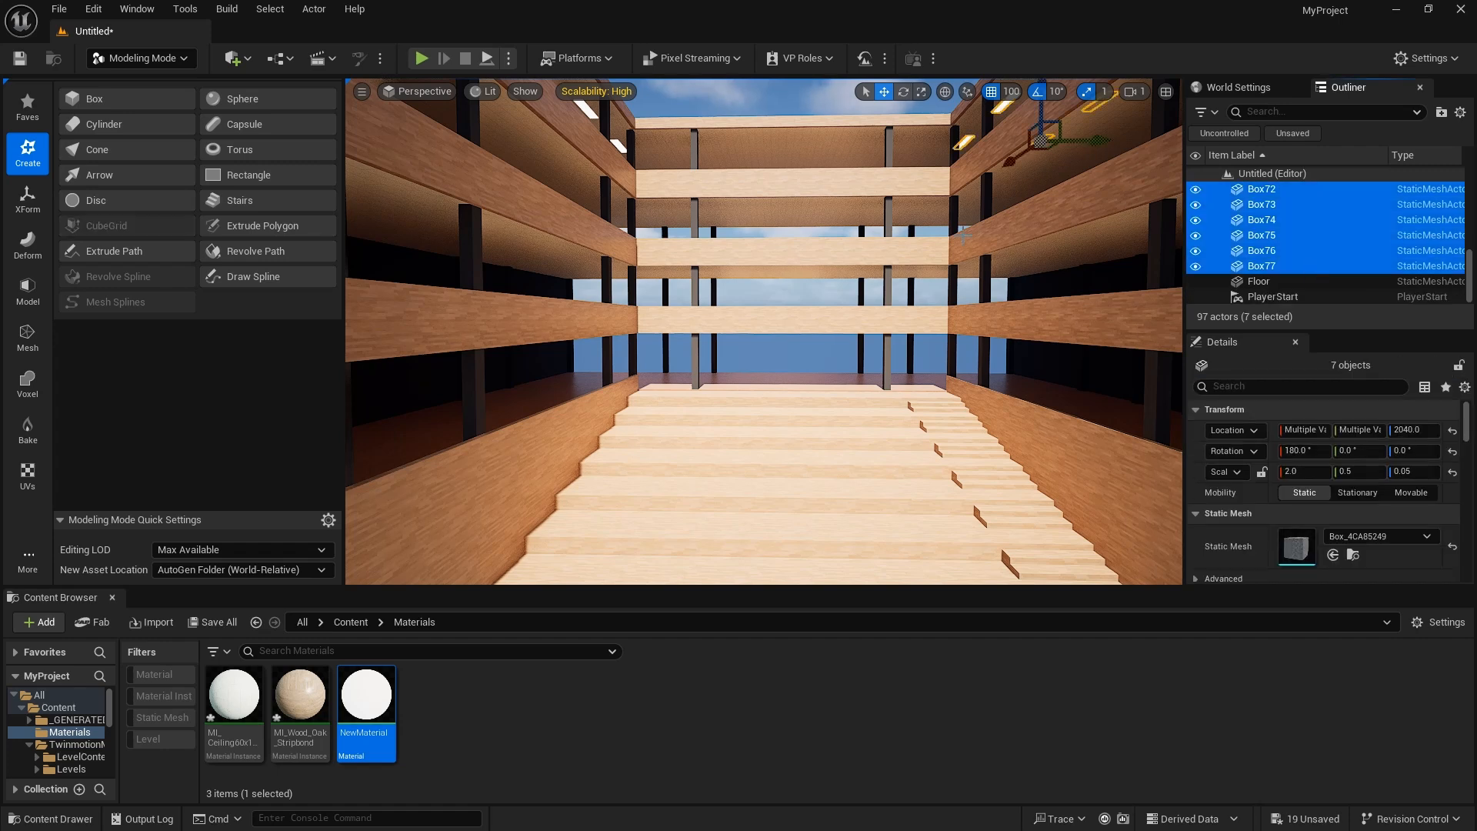
{"action": "right_click_drag", "start_coordinate": [847, 308], "coordinate": [809, 300]}
{"action": "scroll", "coordinate": [1292, 271], "scroll_direction": "up", "scroll_amount": 10}
{"action": "left_click", "coordinate": [1259, 282], "text": "shift"}
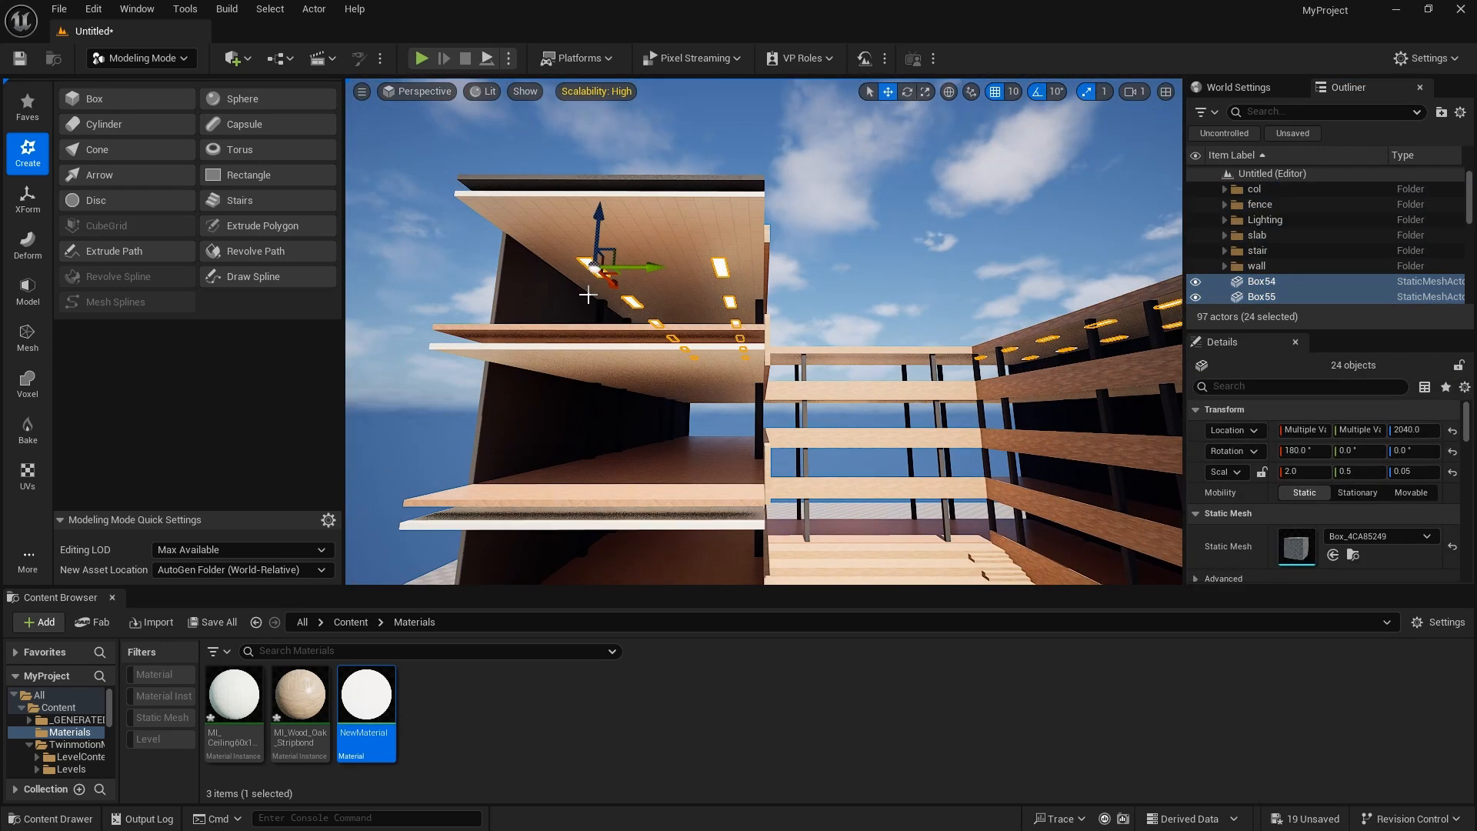
{"action": "left_click_drag", "start_coordinate": [599, 231], "coordinate": [596, 337], "text": "alt"}
{"action": "right_click_drag", "start_coordinate": [770, 347], "coordinate": [815, 339]}
{"action": "key", "text": "w"}
{"action": "left_click_drag", "start_coordinate": [814, 345], "coordinate": [815, 350]}
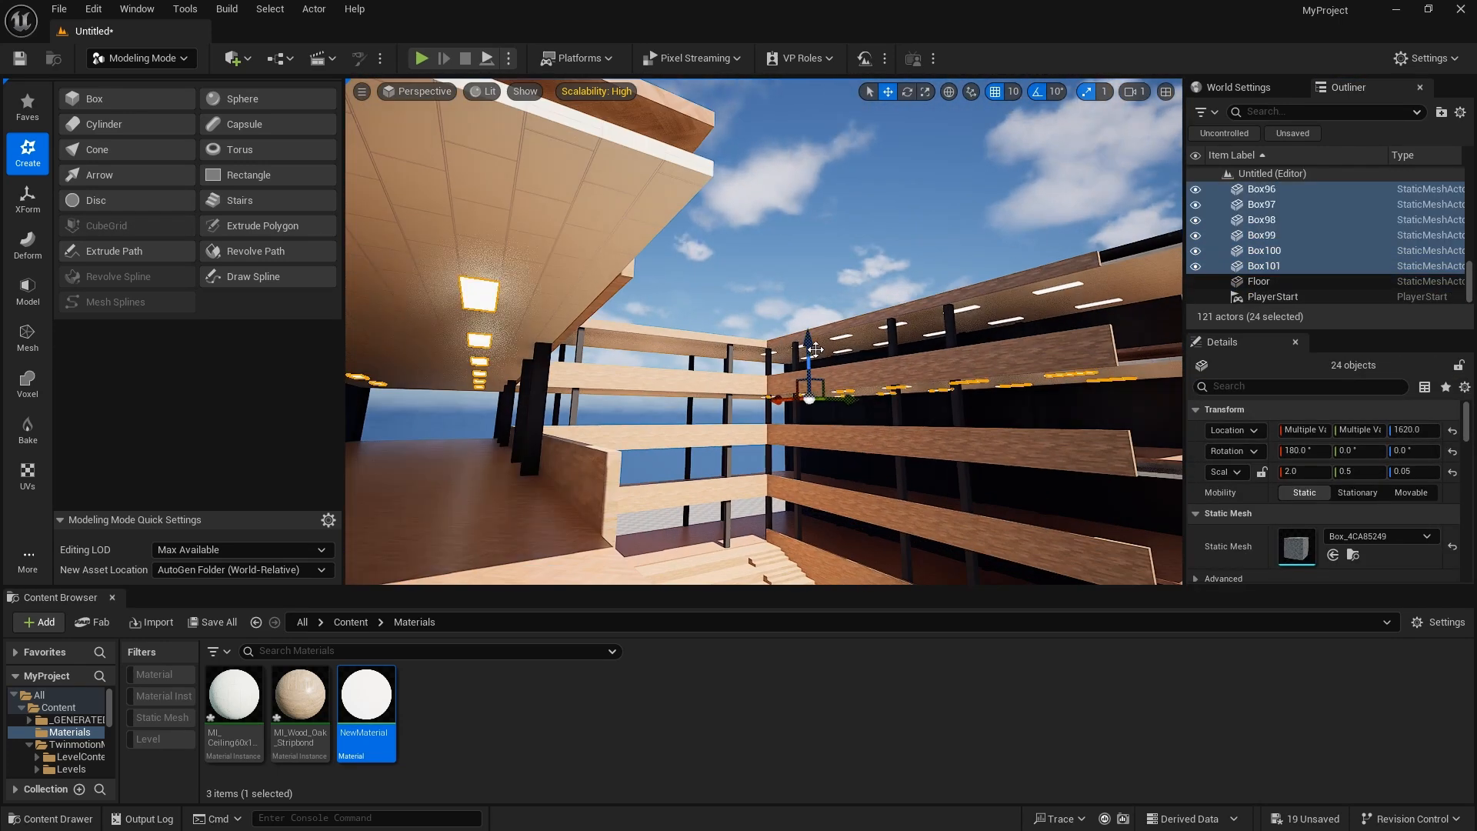
Duplicate the 24 wing lights further down onto the ceilings of the remaining lower storeys.
{"action": "right_click_drag", "start_coordinate": [816, 350], "coordinate": [836, 339]}
{"action": "key", "text": "q"}
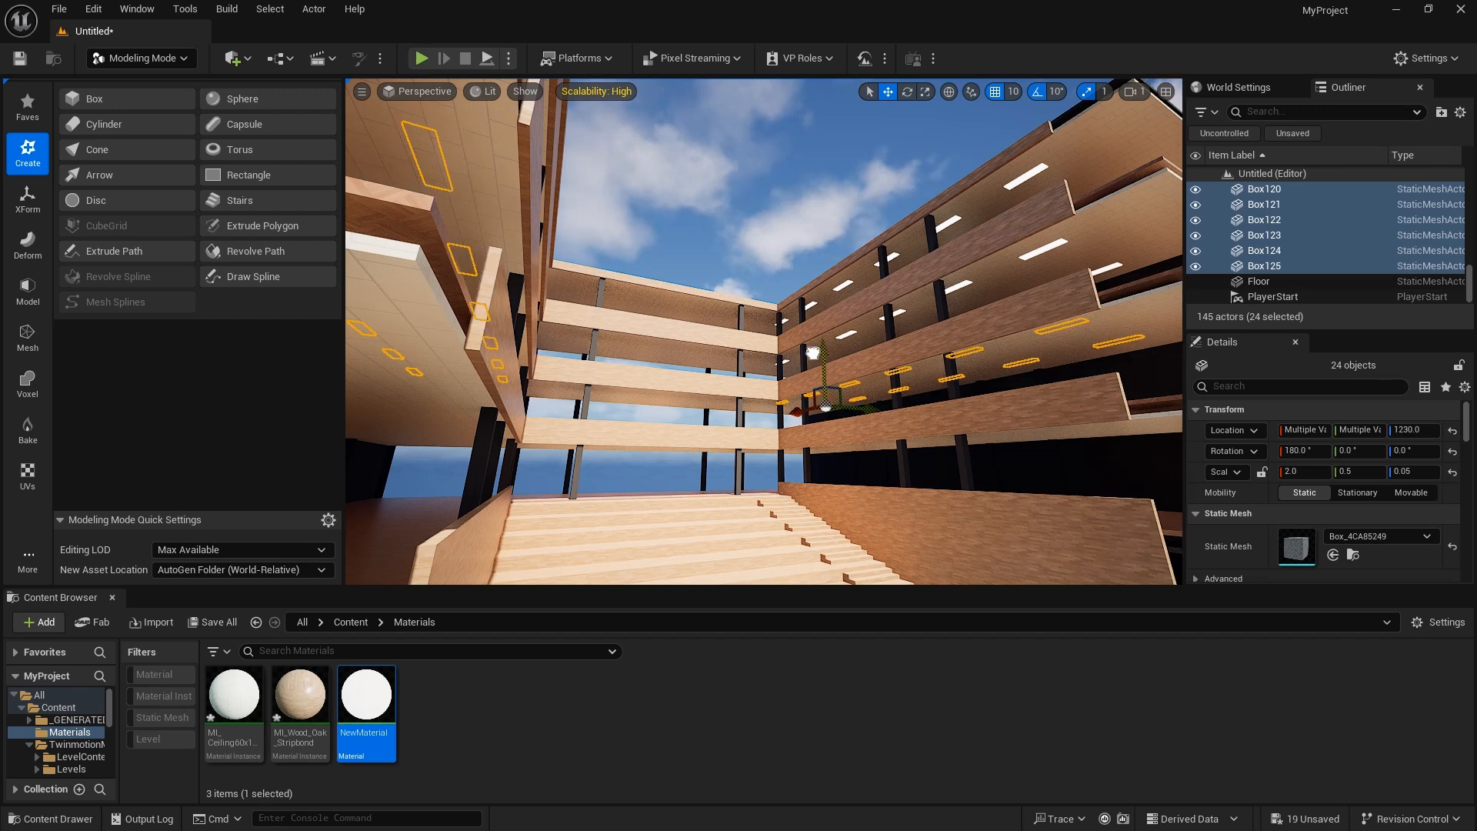
{"action": "left_click_drag", "start_coordinate": [817, 355], "coordinate": [821, 403]}
{"action": "key", "text": "ctrl+z"}
{"action": "right_click_drag", "start_coordinate": [821, 404], "coordinate": [769, 400]}
{"action": "key", "text": "w"}
Duplicate one ceiling light onto the corridor at the back of the courtyard and set its Y location to 0.
{"action": "left_click", "coordinate": [597, 318]}
{"action": "right_click_drag", "start_coordinate": [693, 346], "coordinate": [785, 346]}
{"action": "left_click_drag", "start_coordinate": [455, 337], "coordinate": [646, 338], "text": "alt"}
{"action": "left_click", "coordinate": [1369, 466]}
{"action": "type", "text": "0"}
{"action": "key", "text": "Return"}
{"action": "right_click_drag", "start_coordinate": [769, 347], "coordinate": [885, 346]}
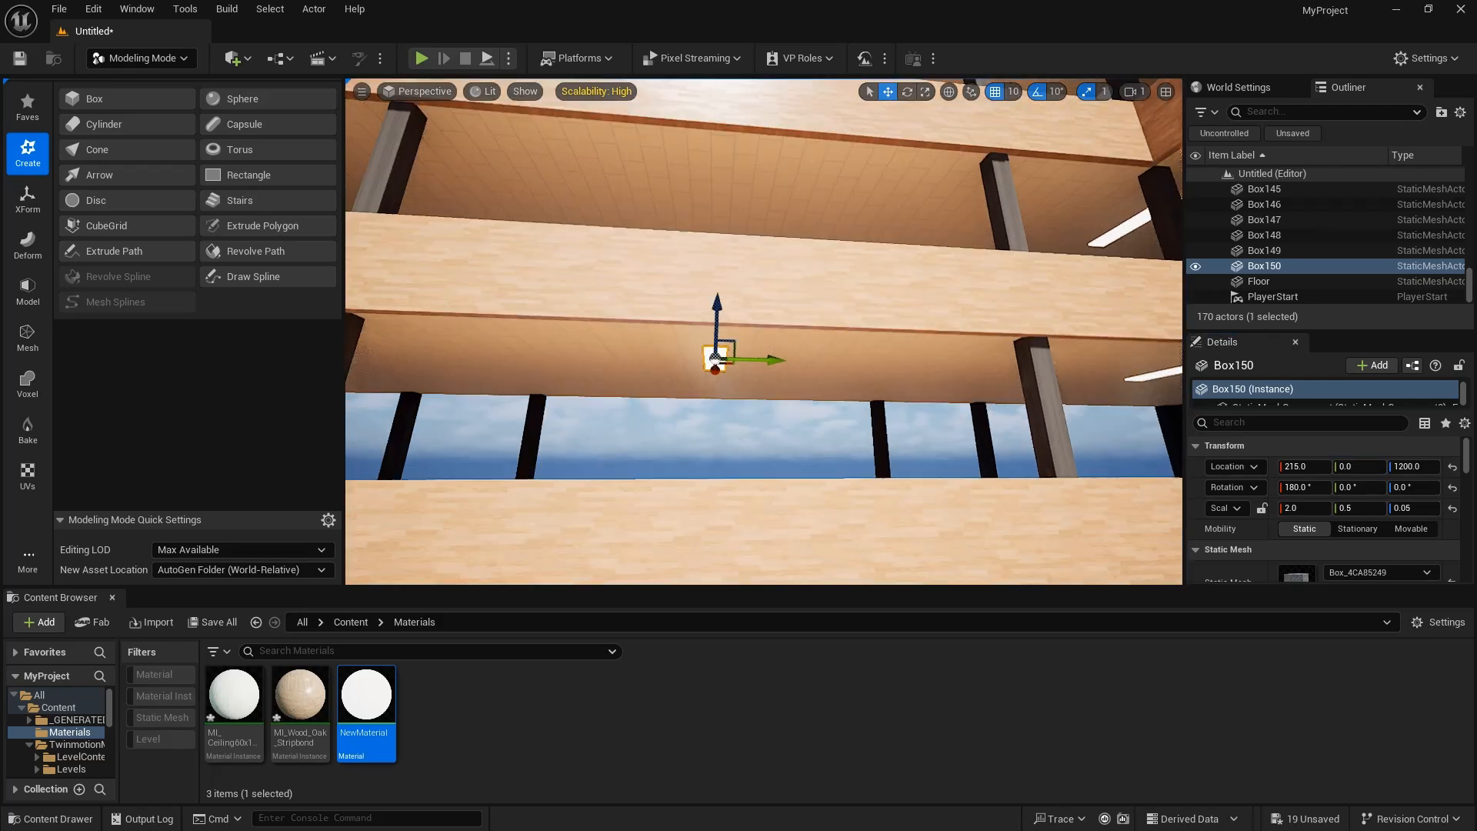
Set position snapping to 100 and duplicate the back corridor light along positive Y, placing the outermost one at 600.
{"action": "right_click_drag", "start_coordinate": [798, 308], "coordinate": [778, 327]}
{"action": "key", "text": "s"}
{"action": "key", "text": "bracketright"}
{"action": "key", "text": "bracketright"}
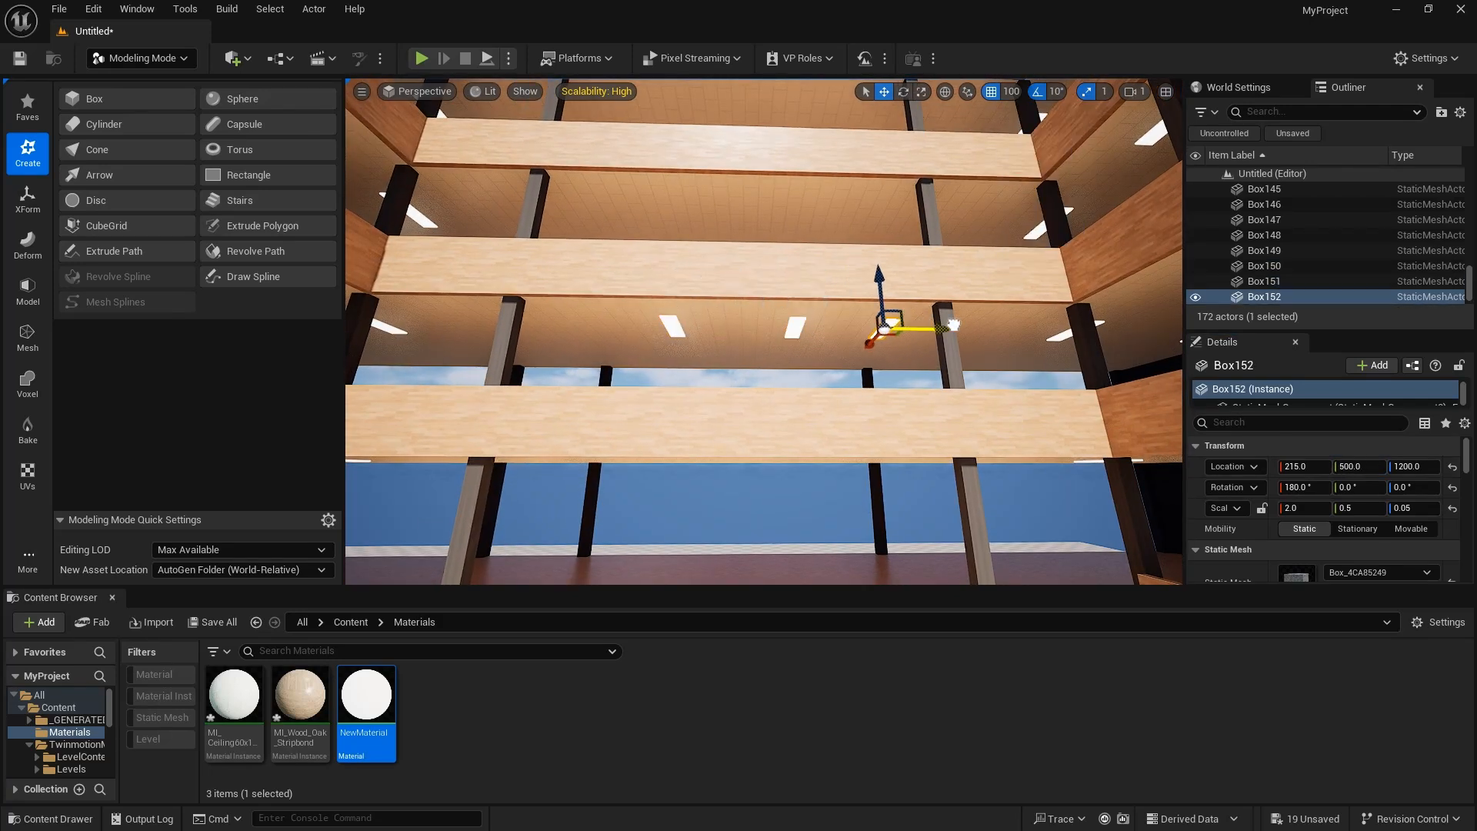
{"action": "left_click_drag", "start_coordinate": [954, 325], "coordinate": [983, 327], "text": "alt"}
Duplicate the back corridor's end light in negative Y to complete an evenly spaced row of four.
{"action": "left_click", "coordinate": [674, 327]}
{"action": "left_click", "coordinate": [673, 326]}
{"action": "left_click_drag", "start_coordinate": [719, 326], "coordinate": [641, 324], "text": "alt"}
{"action": "right_click_drag", "start_coordinate": [640, 325], "coordinate": [619, 326]}
{"action": "key", "text": "s"}
{"action": "left_click_drag", "start_coordinate": [699, 326], "coordinate": [654, 325]}
Select the row of four back corridor lights and duplicate it vertically onto the other storeys' ceilings.
{"action": "left_click", "coordinate": [930, 329]}
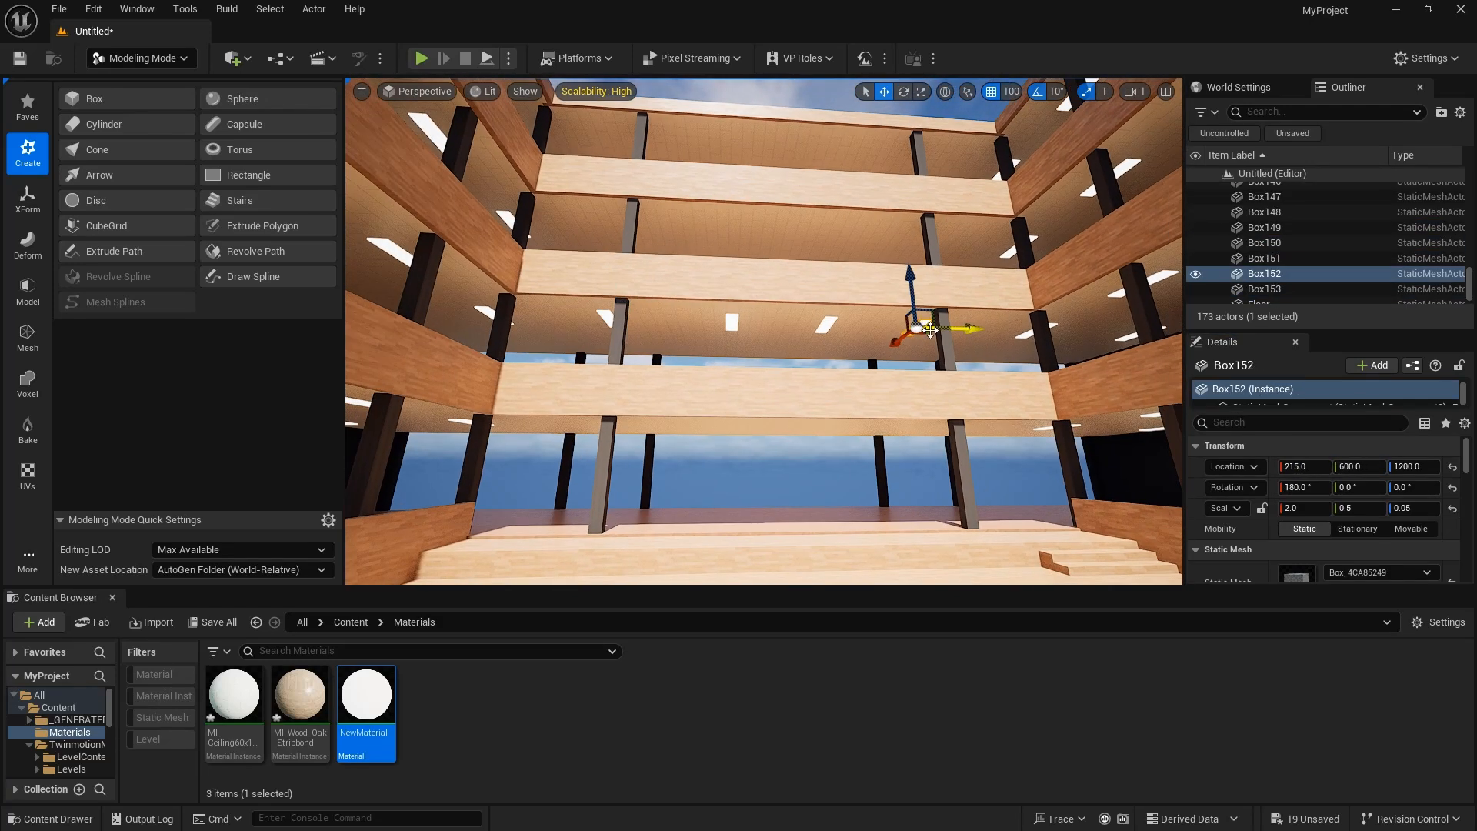
{"action": "left_click", "coordinate": [730, 325], "text": "ctrl"}
{"action": "left_click_drag", "start_coordinate": [619, 277], "coordinate": [644, 104], "text": "alt"}
{"action": "left_click", "coordinate": [608, 399]}
{"action": "key", "text": "bracketleft"}
{"action": "key", "text": "bracketleft"}
{"action": "key", "text": "ctrl+z"}
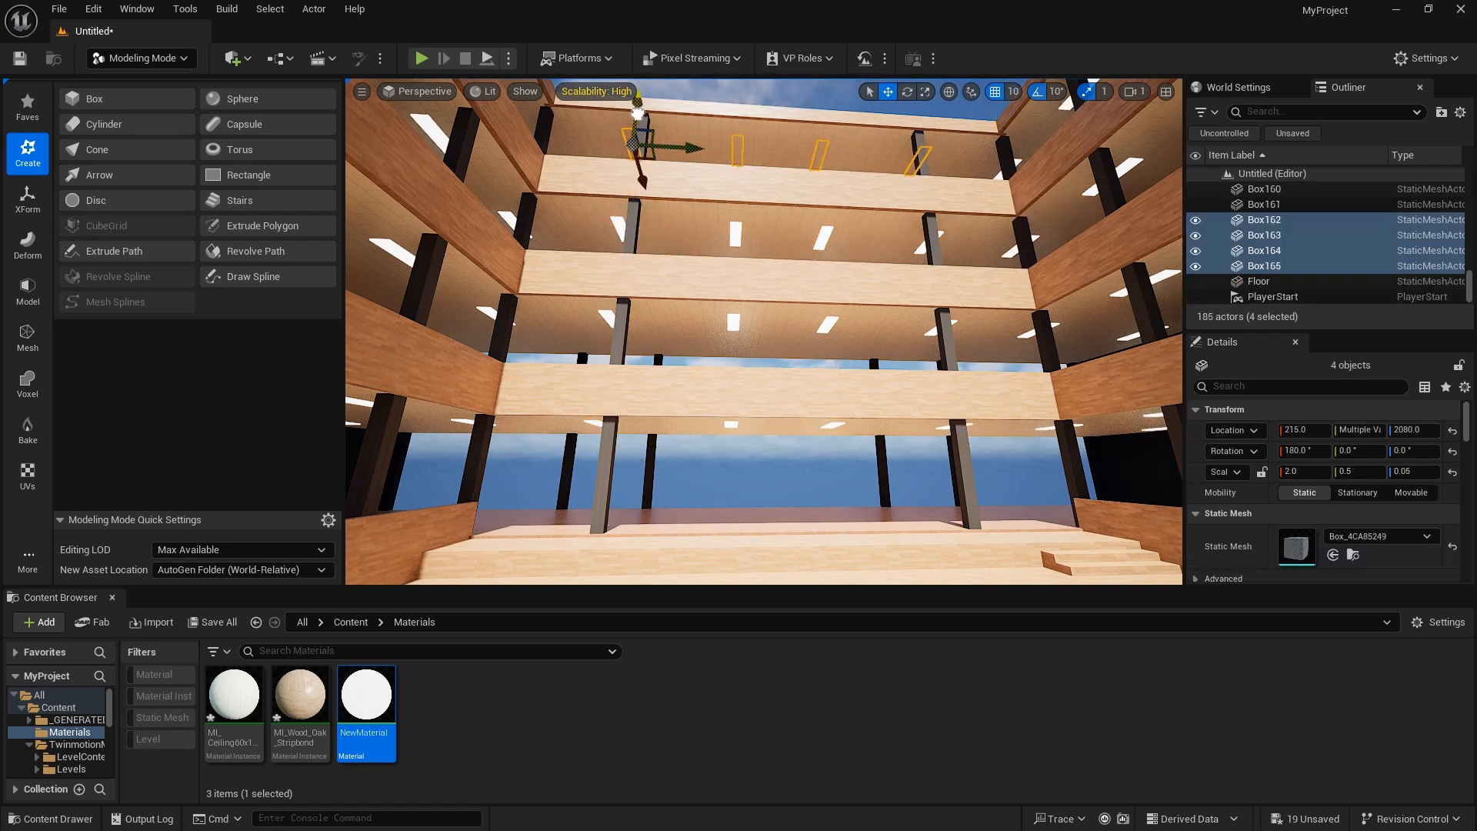
{"action": "right_click_drag", "start_coordinate": [642, 513], "coordinate": [693, 561]}
{"action": "key", "text": "Escape"}
{"action": "key", "text": "grave"}
{"action": "type", "text": "11"}
{"action": "key", "text": "BackSpace"}
{"action": "key", "text": "BackSpace"}
{"action": "right_click_drag", "start_coordinate": [642, 514], "coordinate": [656, 402]}
{"action": "right_click_drag", "start_coordinate": [688, 352], "coordinate": [697, 362]}
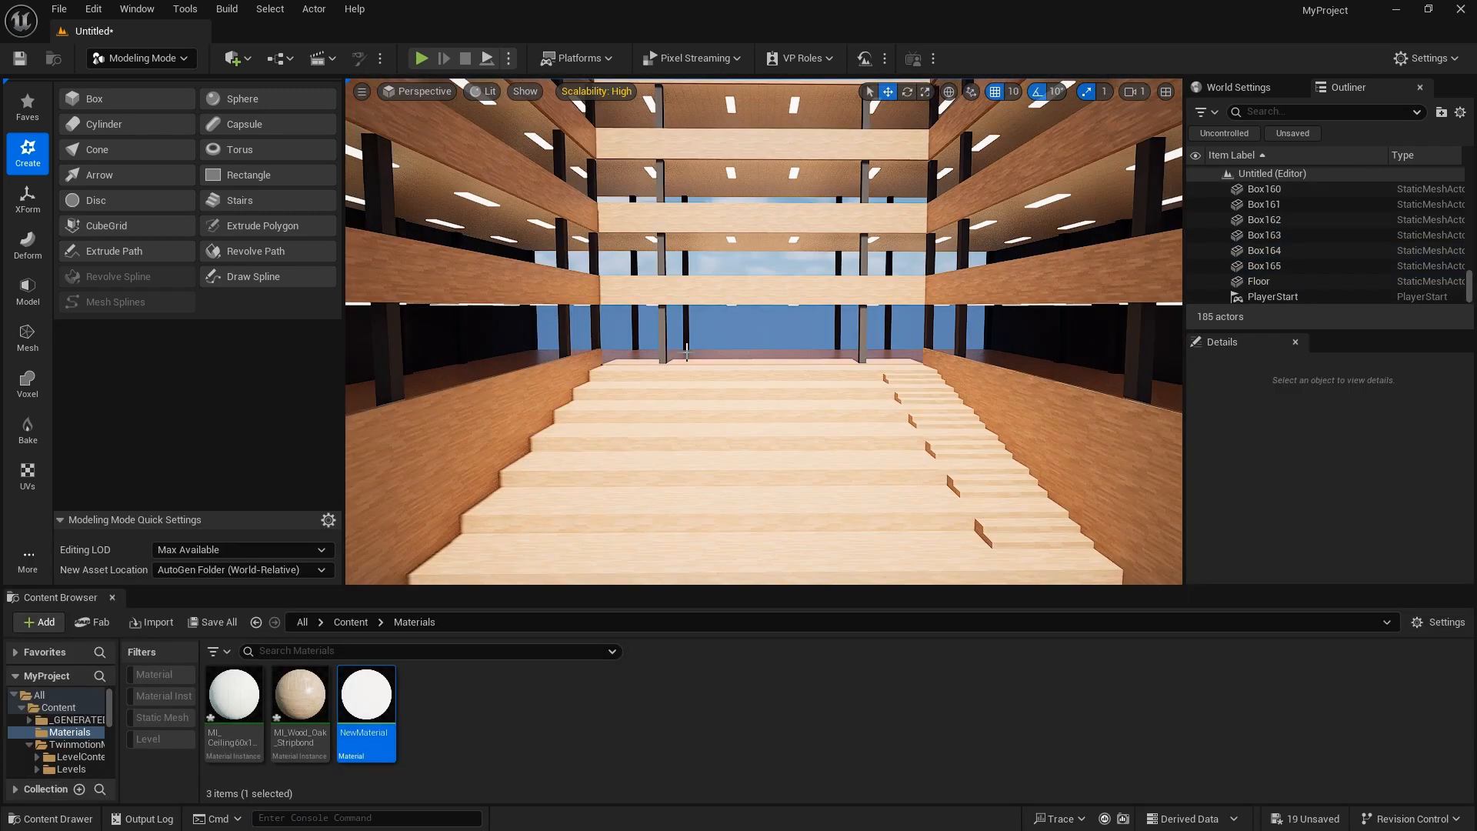
Select all the ceiling lights in the Outliner, set position snapping to 1 and nudge them slightly upward.
{"action": "scroll", "coordinate": [1300, 237], "scroll_direction": "up", "scroll_amount": 8}
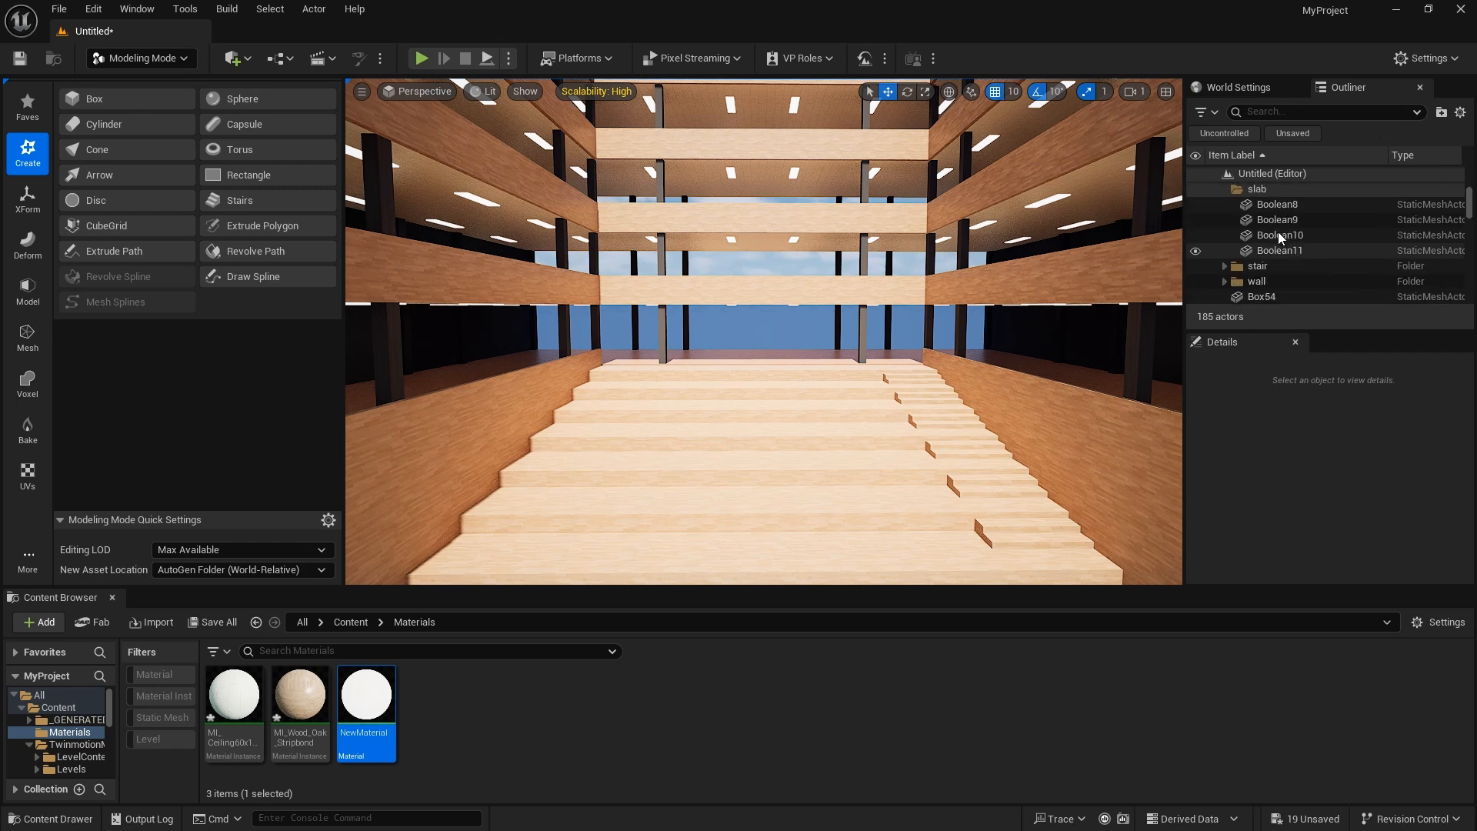
{"action": "scroll", "coordinate": [1279, 239], "scroll_direction": "down", "scroll_amount": 1}
{"action": "right_click", "coordinate": [1258, 260]}
{"action": "scroll", "coordinate": [1278, 254], "scroll_direction": "down", "scroll_amount": 1}
{"action": "left_click", "coordinate": [1266, 196]}
{"action": "left_click_drag", "start_coordinate": [1469, 204], "coordinate": [1469, 288]}
{"action": "left_click", "coordinate": [1265, 267], "text": "shift"}
{"action": "right_click_drag", "start_coordinate": [770, 346], "coordinate": [854, 250]}
{"action": "left_click", "coordinate": [1013, 91]}
{"action": "left_click", "coordinate": [1011, 131]}
{"action": "scroll", "coordinate": [856, 266], "scroll_direction": "down", "scroll_amount": 1}
{"action": "left_click_drag", "start_coordinate": [825, 266], "coordinate": [825, 250]}
{"action": "right_click_drag", "start_coordinate": [825, 250], "coordinate": [808, 300]}
{"action": "key", "text": "Escape"}
Create a new Outliner folder named light.
{"action": "scroll", "coordinate": [1241, 193], "scroll_direction": "up", "scroll_amount": 1}
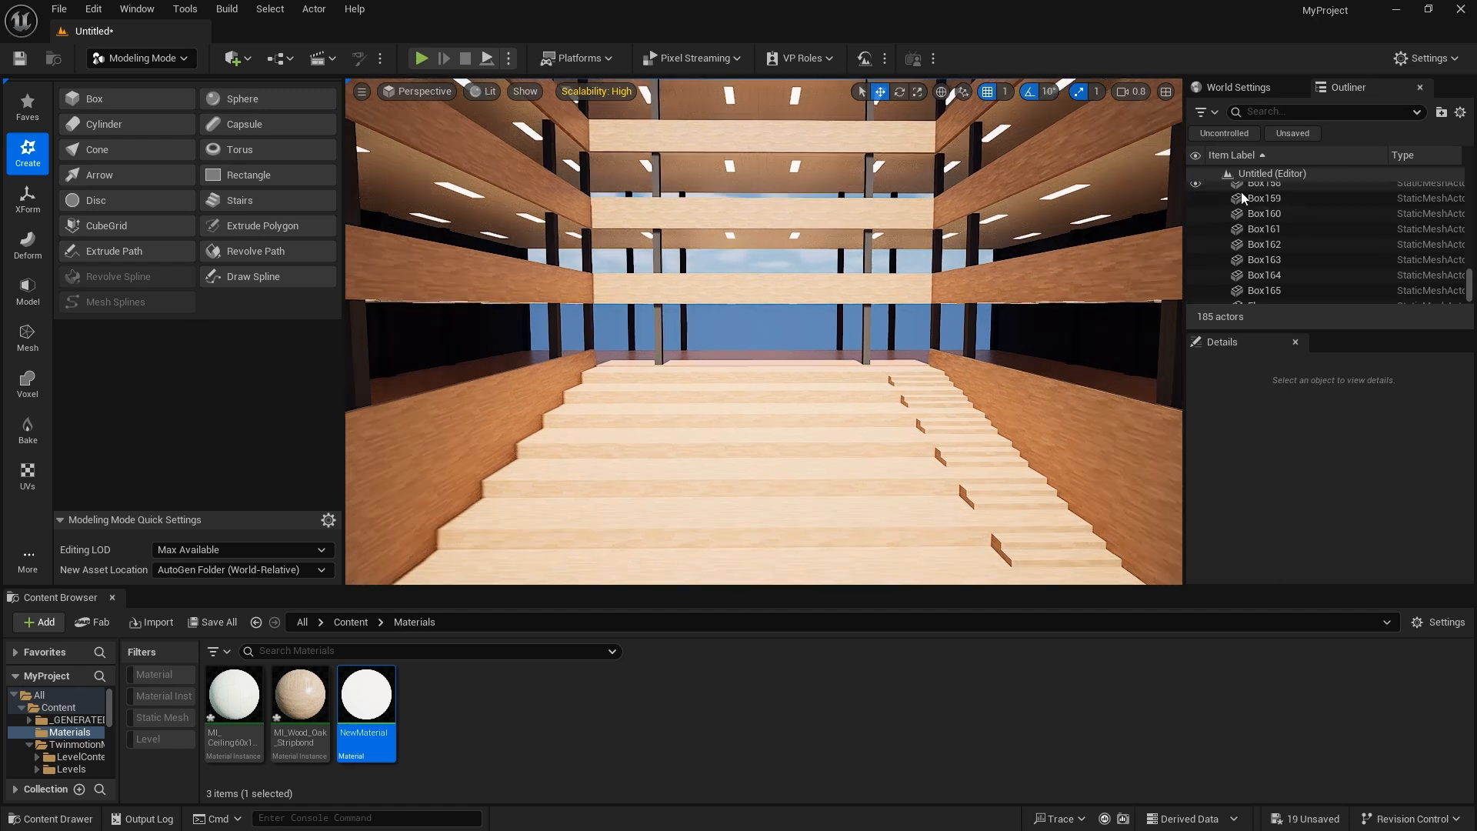
{"action": "left_click", "coordinate": [1274, 174]}
{"action": "right_click", "coordinate": [1305, 174]}
{"action": "left_click", "coordinate": [1377, 206]}
{"action": "type", "text": "light"}
{"action": "key", "text": "Return"}
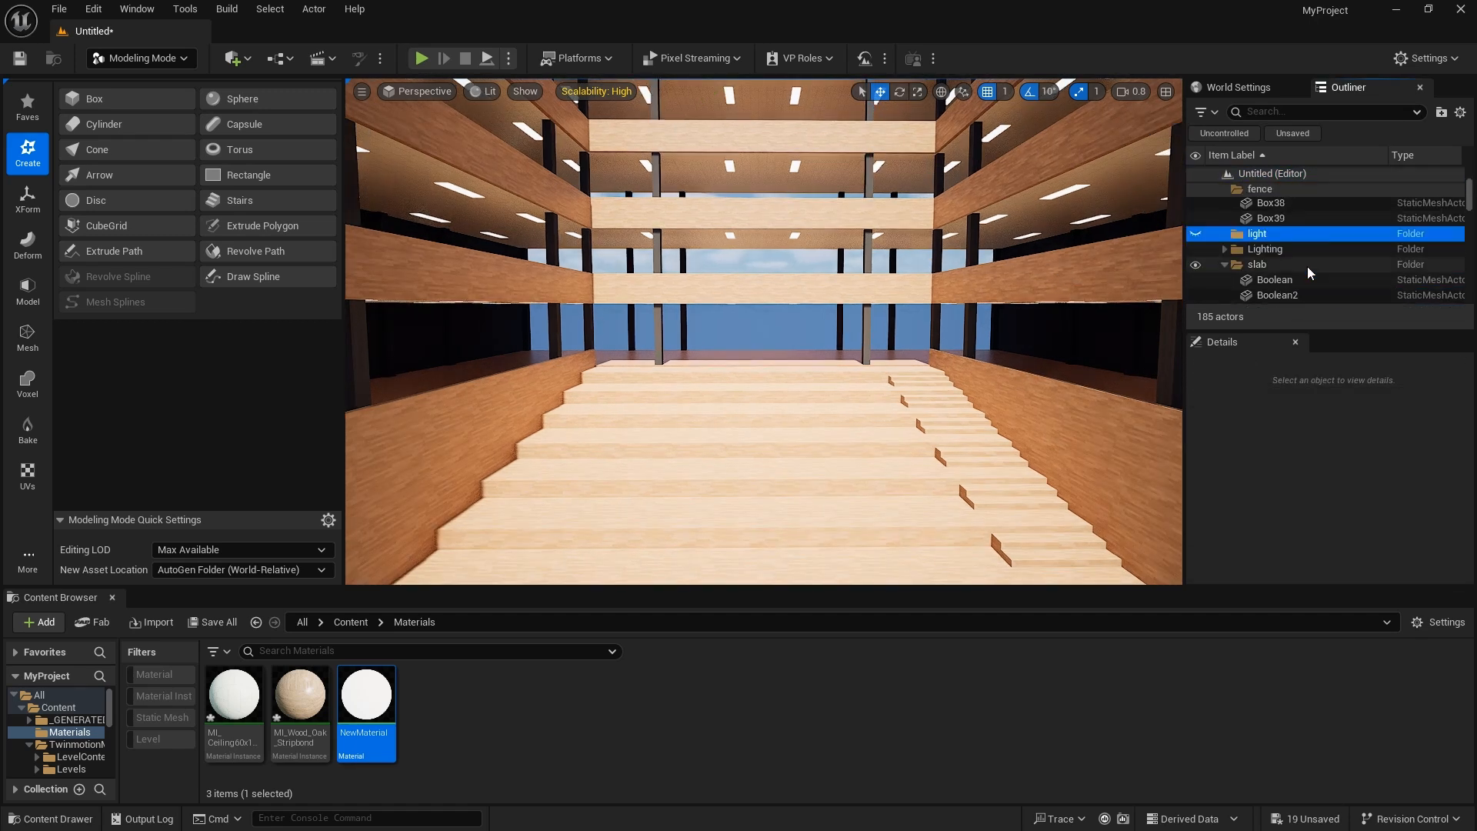
Move all the light boxes from Box54 onward into the light folder and nest that folder inside slab.
{"action": "left_click", "coordinate": [1287, 297]}
{"action": "mouse_move", "coordinate": [1469, 185]}
{"action": "left_mouse_down"}
{"action": "mouse_move", "coordinate": [1469, 286]}
{"action": "mouse_move", "coordinate": [1469, 185]}
{"action": "left_mouse_up"}
{"action": "left_click", "coordinate": [1281, 269], "text": "shift"}
{"action": "left_click", "coordinate": [1282, 281]}
{"action": "left_click", "coordinate": [1281, 266]}
{"action": "left_click", "coordinate": [1284, 297], "text": "shift"}
{"action": "left_click_drag", "start_coordinate": [1283, 297], "coordinate": [1287, 225]}
{"action": "left_click_drag", "start_coordinate": [1288, 225], "coordinate": [1267, 251]}
Hide the Lighting folder and show it again to compare the scene with and without its lighting.
{"action": "scroll", "coordinate": [856, 282], "scroll_direction": "down", "scroll_amount": 2}
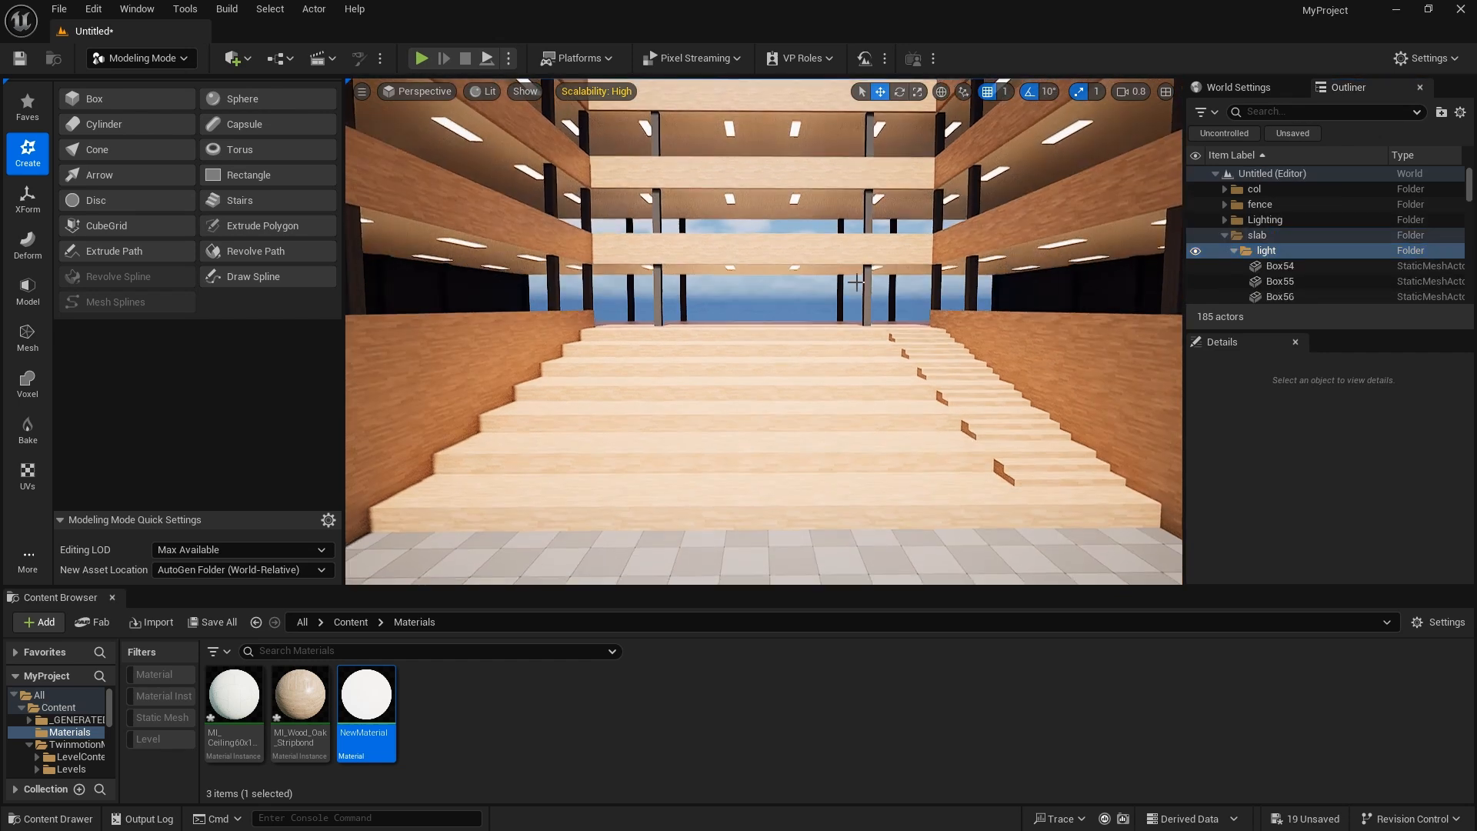
{"action": "scroll", "coordinate": [856, 282], "scroll_direction": "down", "scroll_amount": 2}
{"action": "left_click", "coordinate": [1195, 220]}
{"action": "left_click", "coordinate": [1195, 220]}
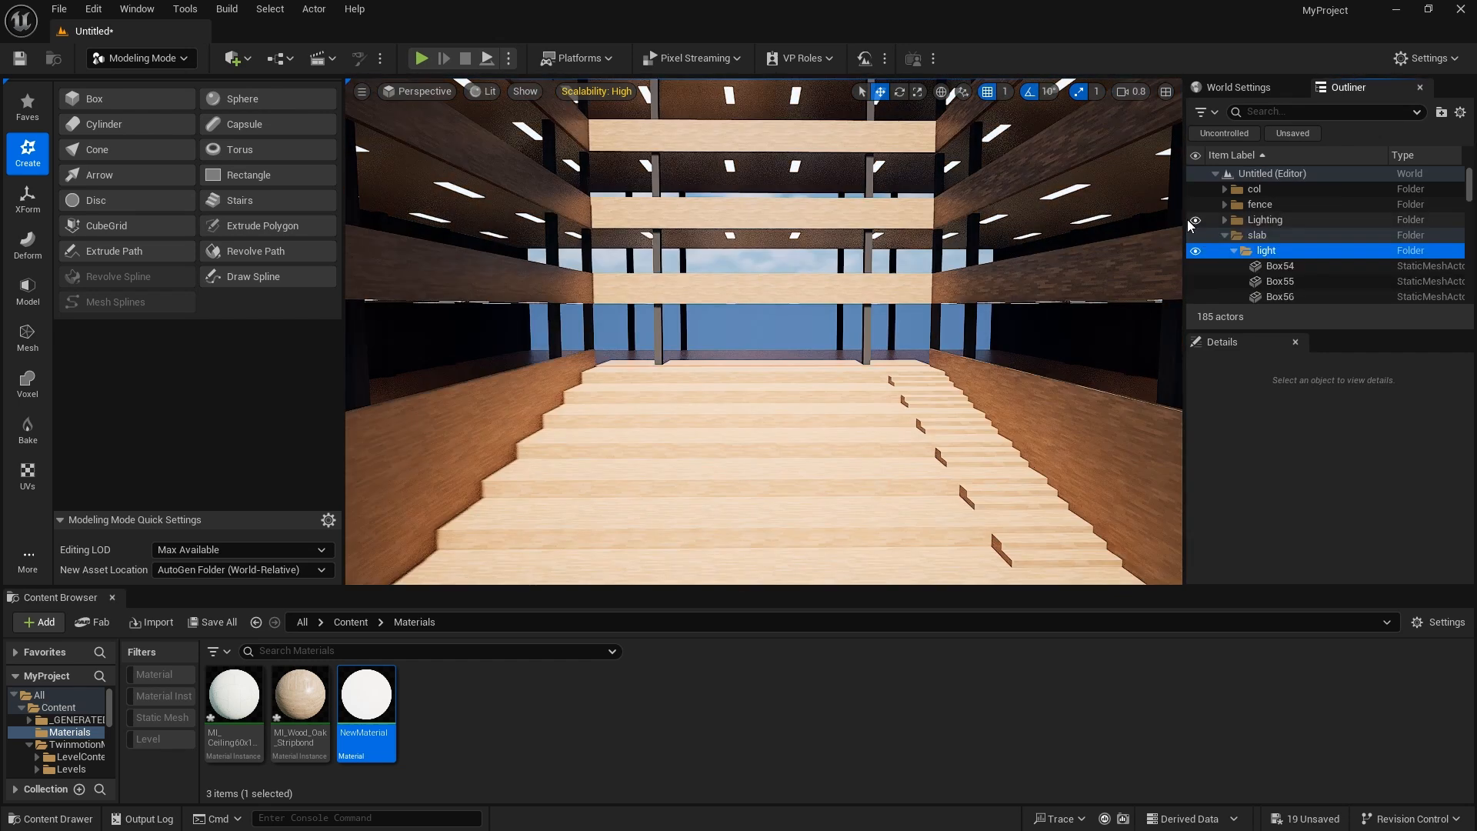
{"action": "scroll", "coordinate": [892, 276], "scroll_direction": "up", "scroll_amount": 2}
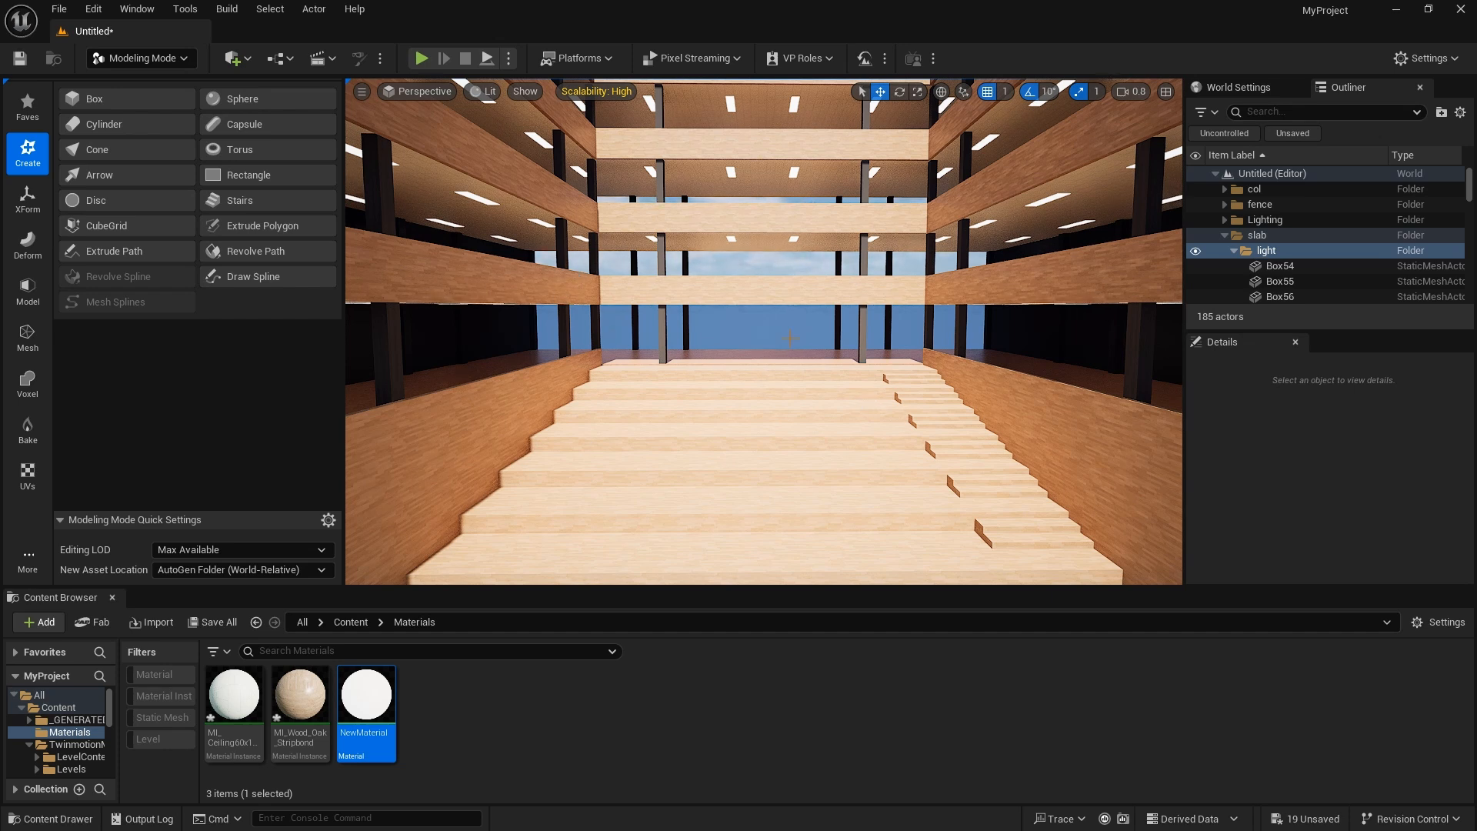
{"action": "right_click_drag", "start_coordinate": [791, 339], "coordinate": [1013, 303]}
{"action": "key", "text": "e"}
{"action": "left_click", "coordinate": [1013, 303]}
{"action": "left_click_drag", "start_coordinate": [940, 492], "coordinate": [908, 504], "text": "alt"}
{"action": "key", "text": "ctrl+z"}
Duplicate an outer wall rotated 90° about Z and move the copy to the back of the building.
{"action": "right_click_drag", "start_coordinate": [908, 504], "coordinate": [870, 362]}
{"action": "left_click", "coordinate": [869, 362]}
{"action": "left_click_drag", "start_coordinate": [819, 504], "coordinate": [746, 416], "text": "alt"}
{"action": "key", "text": "w"}
{"action": "left_click_drag", "start_coordinate": [816, 493], "coordinate": [763, 571]}
Scale the rear wall to 13.0 in X and align it with the building's back corner.
{"action": "right_click_drag", "start_coordinate": [777, 531], "coordinate": [821, 429]}
{"action": "key", "text": "r"}
{"action": "left_click_drag", "start_coordinate": [869, 507], "coordinate": [897, 503]}
{"action": "key", "text": "w"}
{"action": "left_click_drag", "start_coordinate": [862, 511], "coordinate": [799, 525]}
{"action": "right_click_drag", "start_coordinate": [799, 526], "coordinate": [685, 500]}
{"action": "left_click_drag", "start_coordinate": [670, 490], "coordinate": [676, 498]}
{"action": "right_click_drag", "start_coordinate": [677, 500], "coordinate": [738, 530]}
{"action": "key", "text": "r"}
{"action": "left_click_drag", "start_coordinate": [825, 459], "coordinate": [814, 462]}
{"action": "key", "text": "w"}
Duplicate the rear wall along Y to the building's other back corner, leaving a central opening.
{"action": "mouse_move", "coordinate": [814, 462]}
{"action": "right_mouse_down"}
{"action": "mouse_move", "coordinate": [817, 431]}
{"action": "mouse_move", "coordinate": [831, 439]}
{"action": "right_mouse_up"}
{"action": "left_click_drag", "start_coordinate": [835, 560], "coordinate": [460, 548], "text": "alt"}
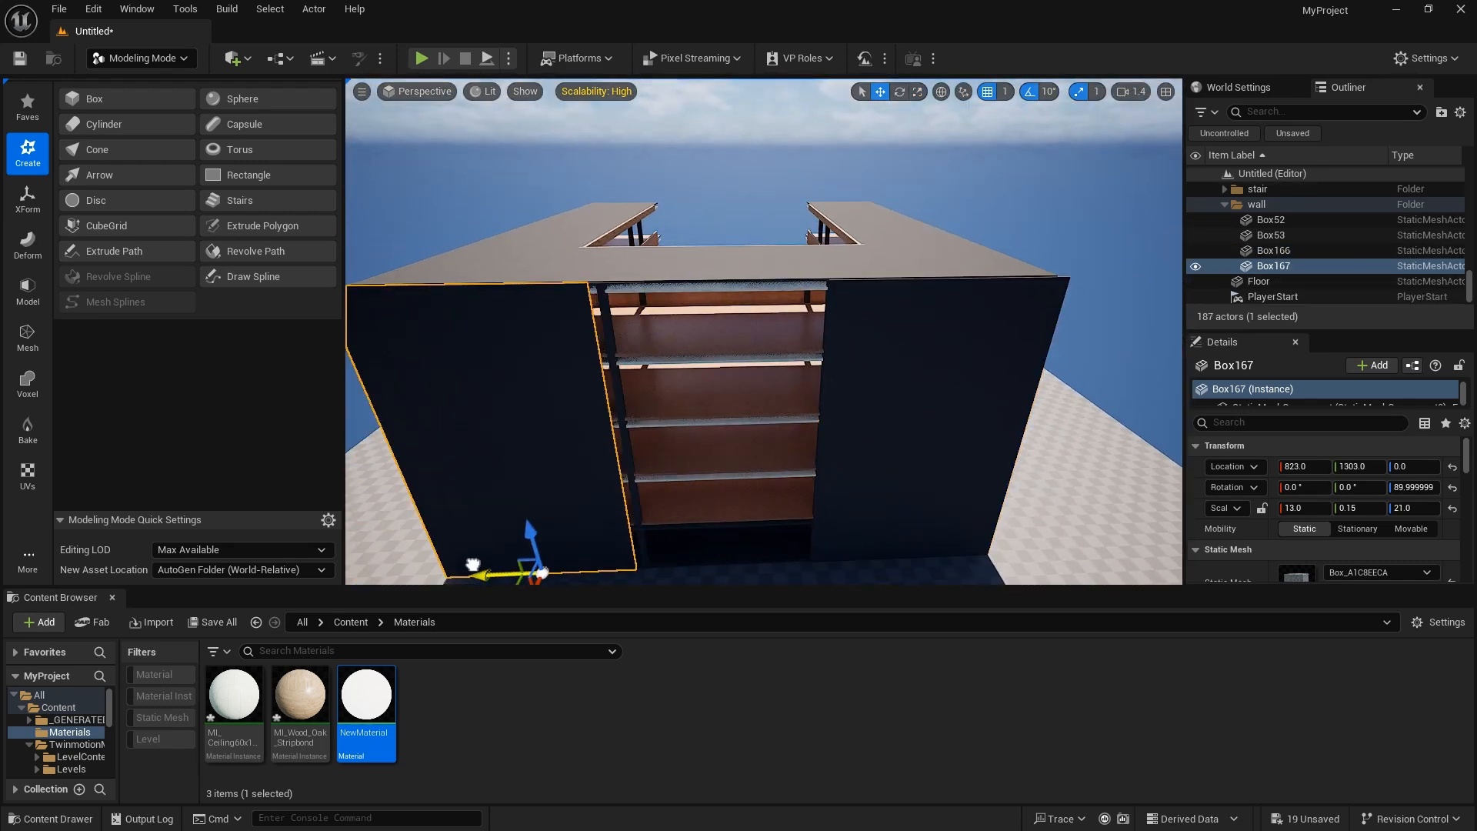
{"action": "right_click_drag", "start_coordinate": [460, 548], "coordinate": [493, 531]}
{"action": "left_click_drag", "start_coordinate": [621, 467], "coordinate": [625, 468]}
{"action": "right_click_drag", "start_coordinate": [625, 468], "coordinate": [863, 321]}
Pick a courtyard column and open the Twinmotion Wall_coverings folder to find the MI_PaintedWallMatte material.
{"action": "left_click", "coordinate": [863, 320]}
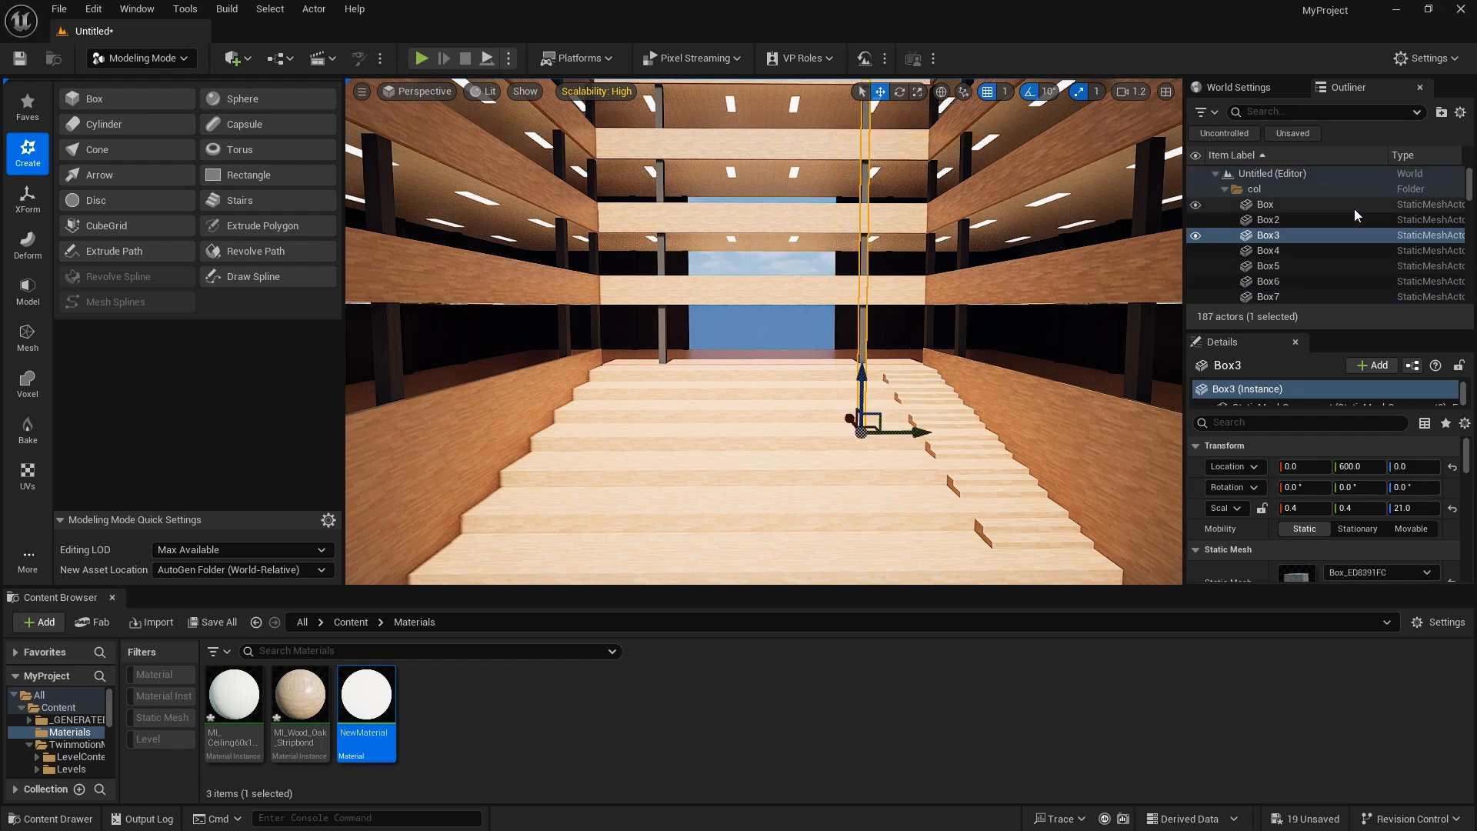
{"action": "left_click", "coordinate": [1354, 207]}
{"action": "scroll", "coordinate": [1346, 234], "scroll_direction": "down", "scroll_amount": 5}
{"action": "scroll", "coordinate": [100, 742], "scroll_direction": "down", "scroll_amount": 2}
{"action": "scroll", "coordinate": [91, 746], "scroll_direction": "up", "scroll_amount": 2}
{"action": "left_click", "coordinate": [89, 722]}
{"action": "left_click", "coordinate": [88, 709]}
{"action": "scroll", "coordinate": [94, 739], "scroll_direction": "down", "scroll_amount": 6}
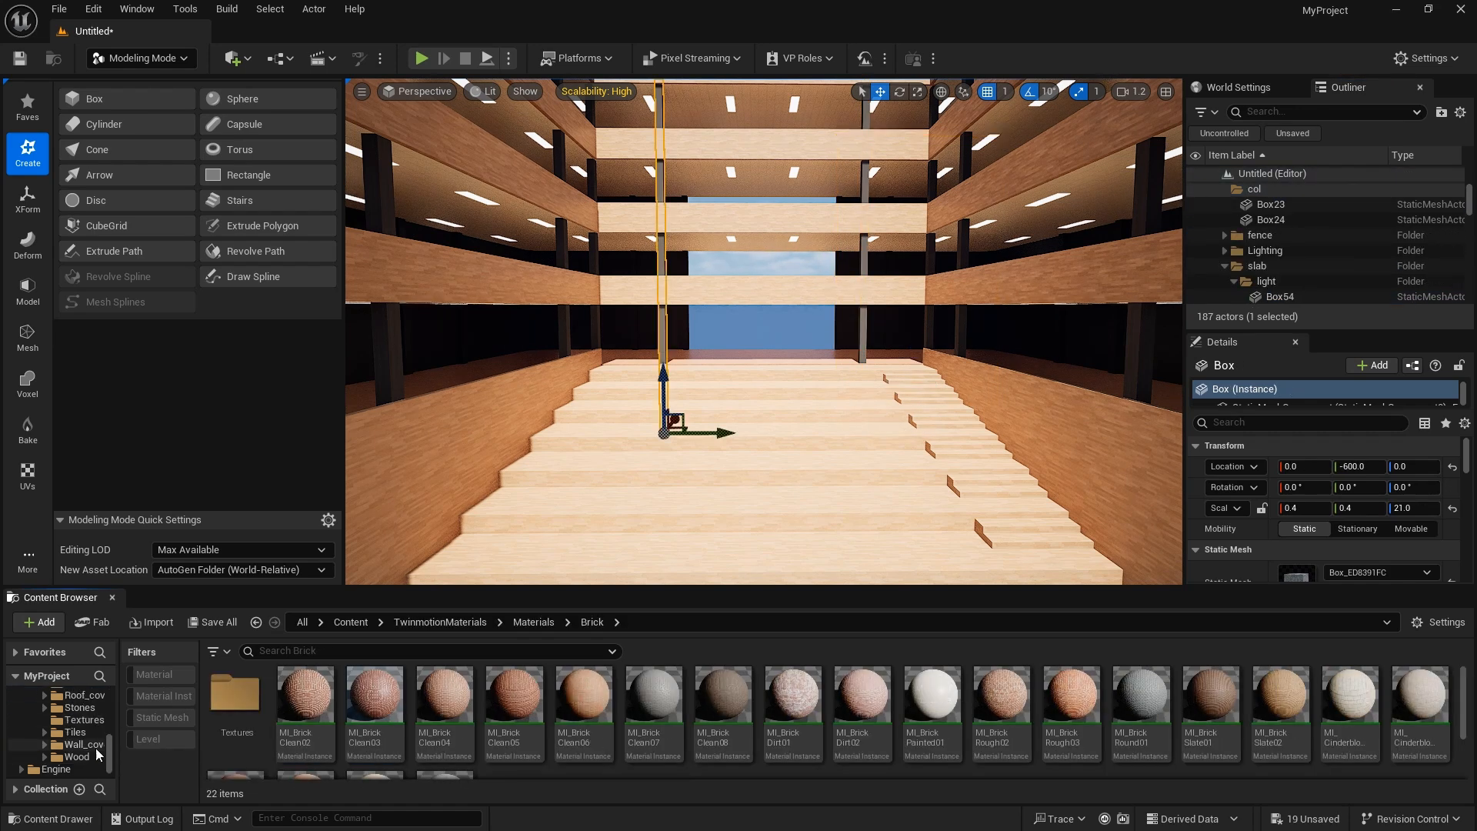
{"action": "left_click", "coordinate": [98, 743]}
{"action": "left_click", "coordinate": [365, 700]}
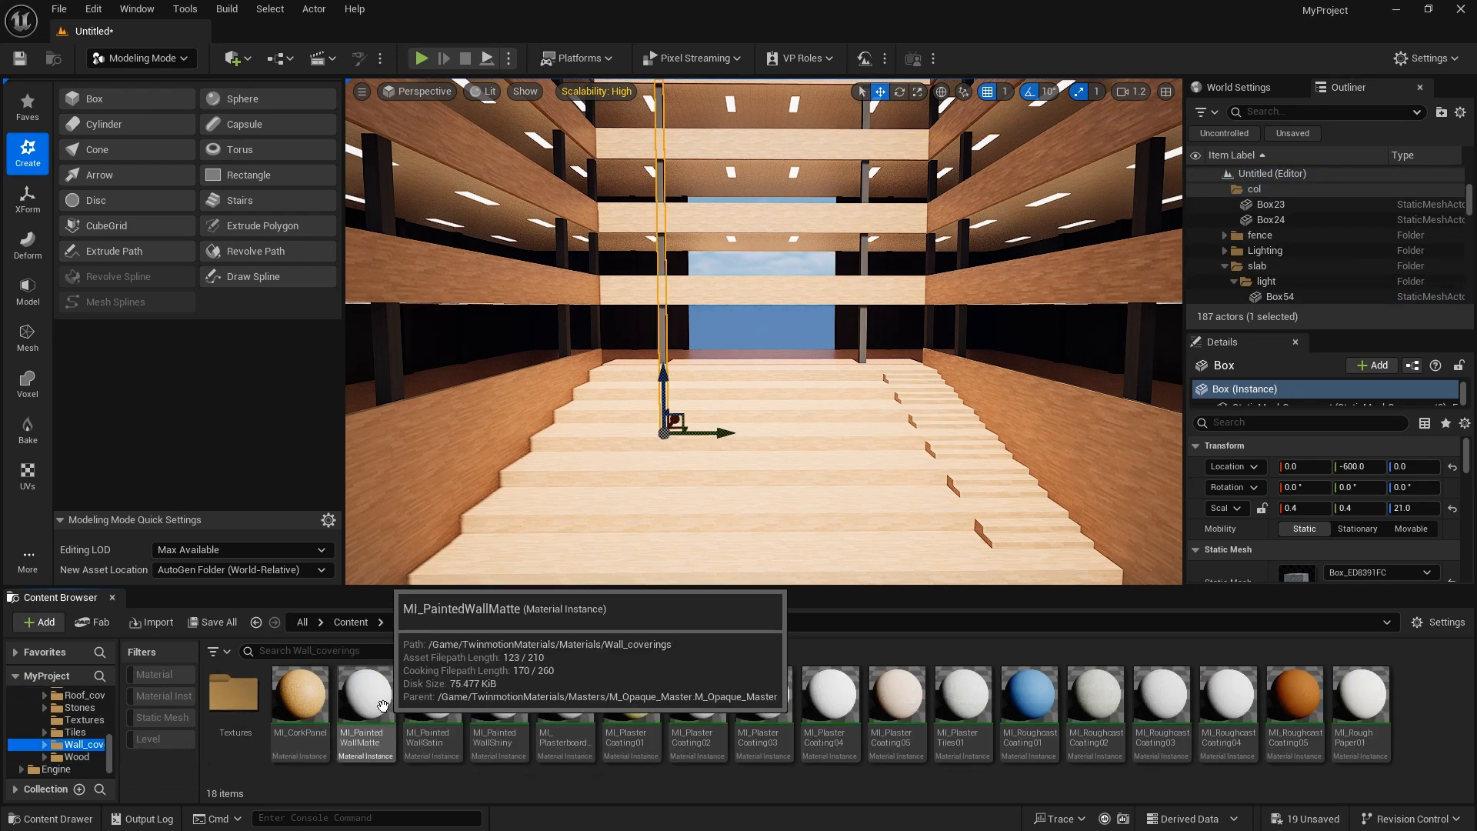
Apply MI_PaintedWallMatte to all the columns in the col folder.
{"action": "left_click", "coordinate": [1334, 244]}
{"action": "scroll", "coordinate": [1331, 239], "scroll_direction": "up", "scroll_amount": 5}
{"action": "left_click", "coordinate": [1300, 205], "text": "shift"}
{"action": "scroll", "coordinate": [1325, 508], "scroll_direction": "down", "scroll_amount": 3}
{"action": "left_click_drag", "start_coordinate": [367, 697], "coordinate": [1306, 557]}
{"action": "left_click", "coordinate": [854, 336]}
{"action": "key", "text": "Escape"}
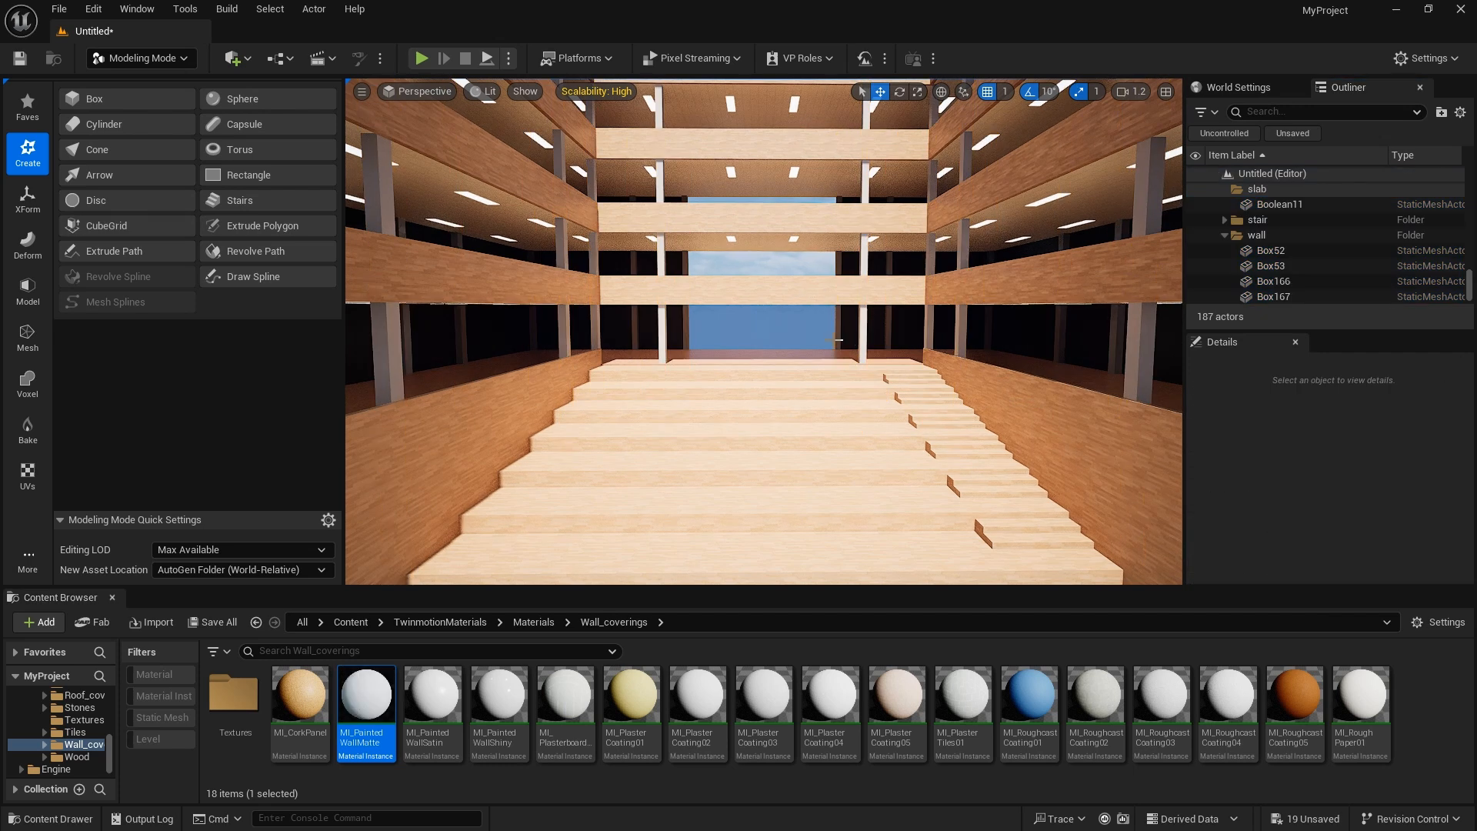
Duplicate a rear wall over the central opening, flip it upside down and raise it to Z 2100.
{"action": "right_click_drag", "start_coordinate": [716, 340], "coordinate": [749, 320]}
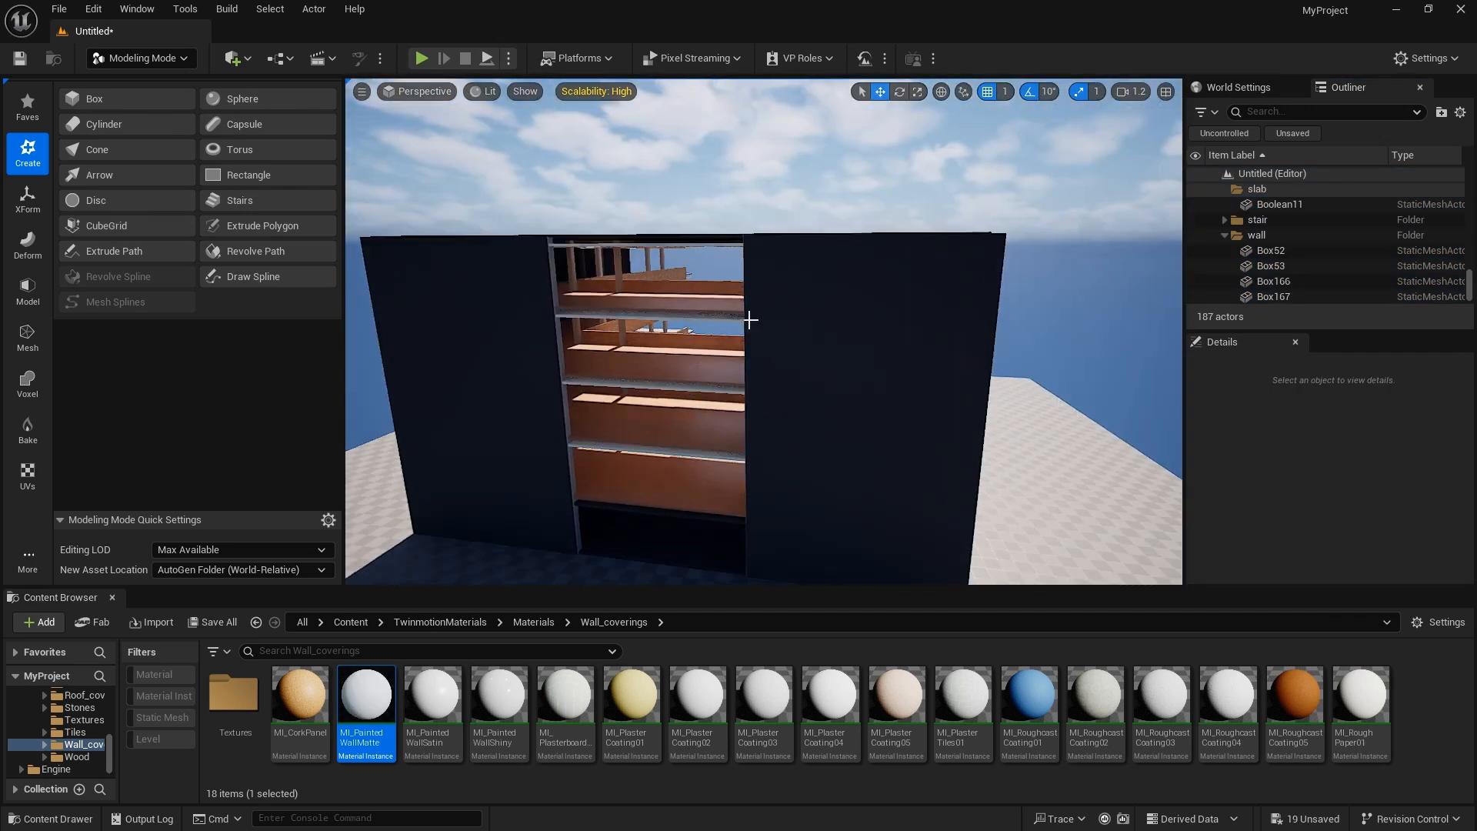
{"action": "left_click", "coordinate": [808, 369]}
{"action": "left_click_drag", "start_coordinate": [812, 578], "coordinate": [616, 564], "text": "alt"}
{"action": "left_click_drag", "start_coordinate": [663, 515], "coordinate": [663, 569]}
{"action": "key", "text": "w"}
{"action": "left_click_drag", "start_coordinate": [665, 508], "coordinate": [731, 301]}
{"action": "key", "text": "e"}
{"action": "key", "text": "w"}
{"action": "left_click_drag", "start_coordinate": [654, 265], "coordinate": [656, 214]}
{"action": "right_click_drag", "start_coordinate": [656, 214], "coordinate": [616, 254]}
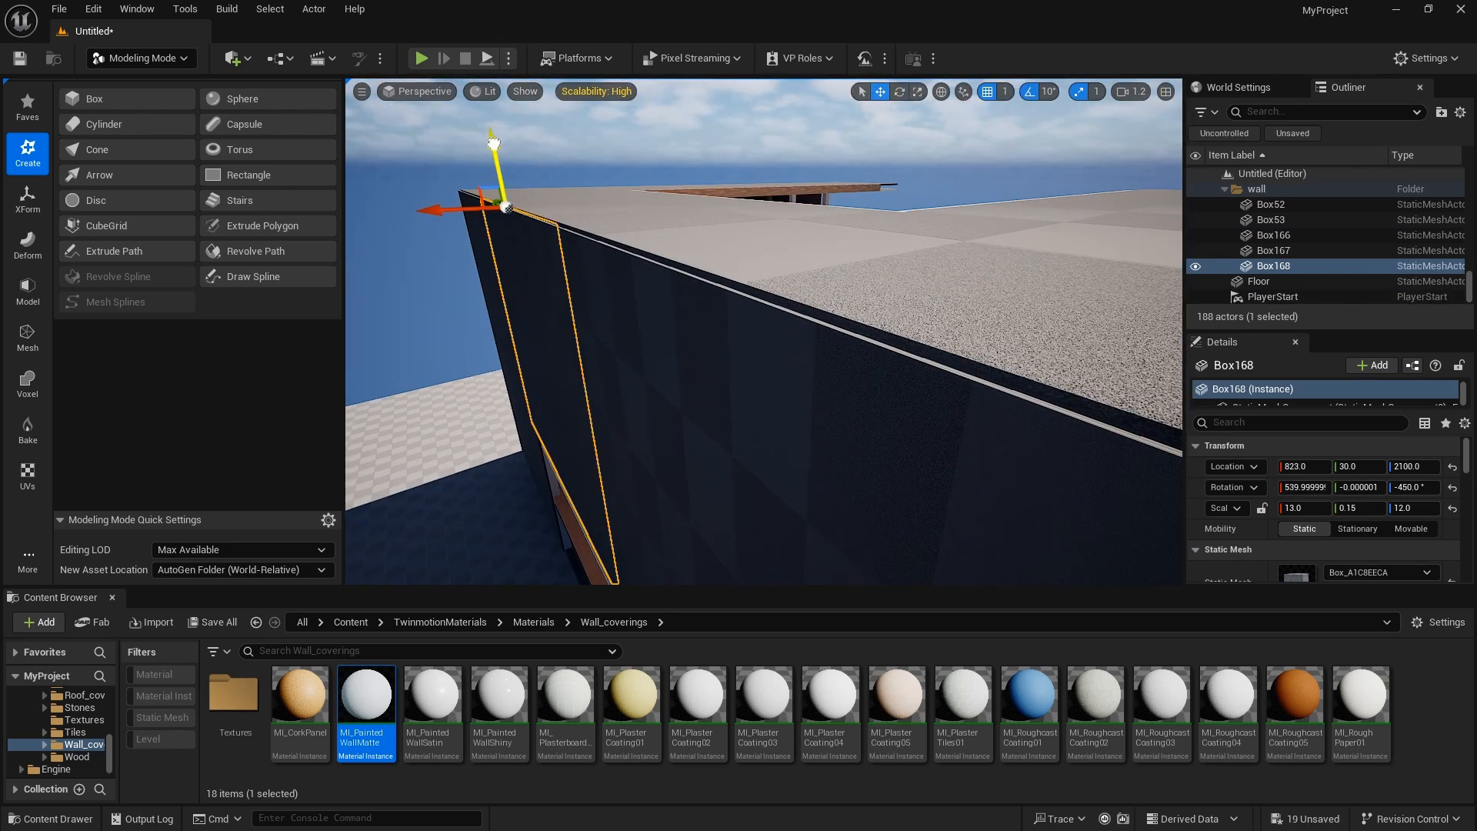
Adjust the Z scale of the wall hanging over the rear opening and collapse the Outliner folders.
{"action": "right_click_drag", "start_coordinate": [493, 144], "coordinate": [558, 108]}
{"action": "key", "text": "r"}
{"action": "left_click_drag", "start_coordinate": [663, 176], "coordinate": [663, 185]}
{"action": "right_click_drag", "start_coordinate": [663, 184], "coordinate": [754, 236]}
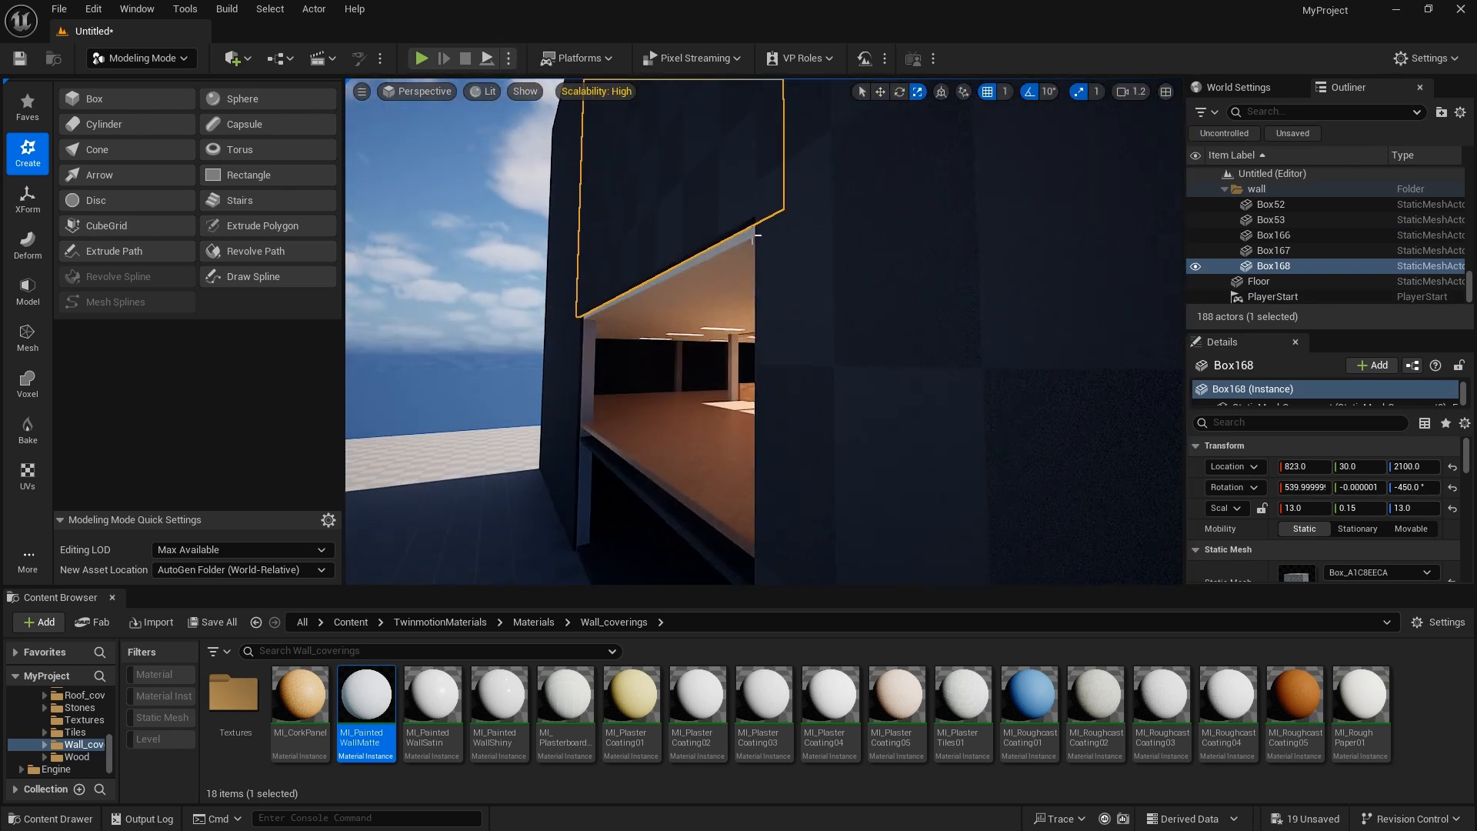
{"action": "type", "text": ".2"}
{"action": "key", "text": "Return"}
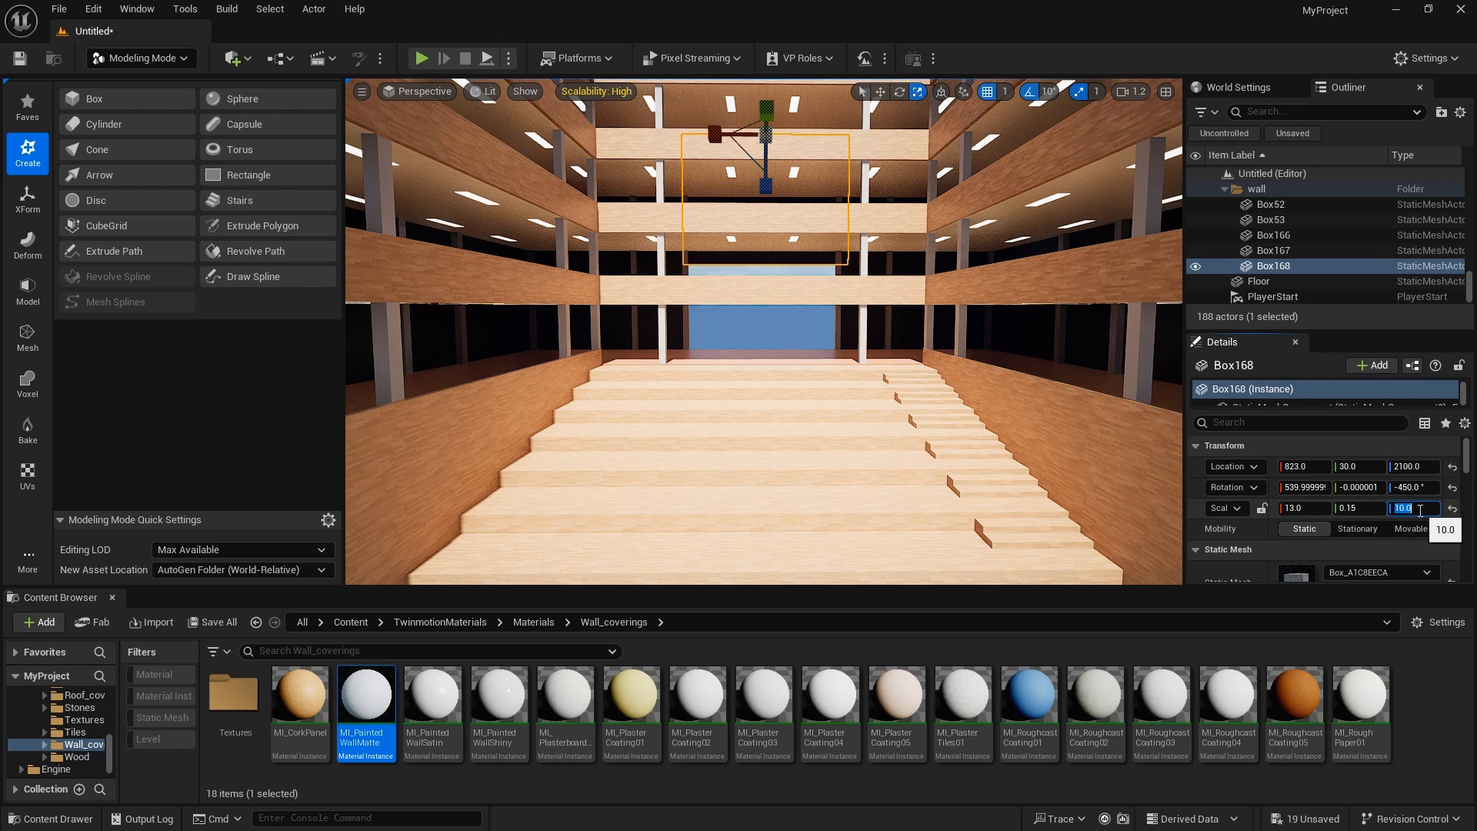
{"action": "key", "text": "Return"}
{"action": "left_click", "coordinate": [732, 299]}
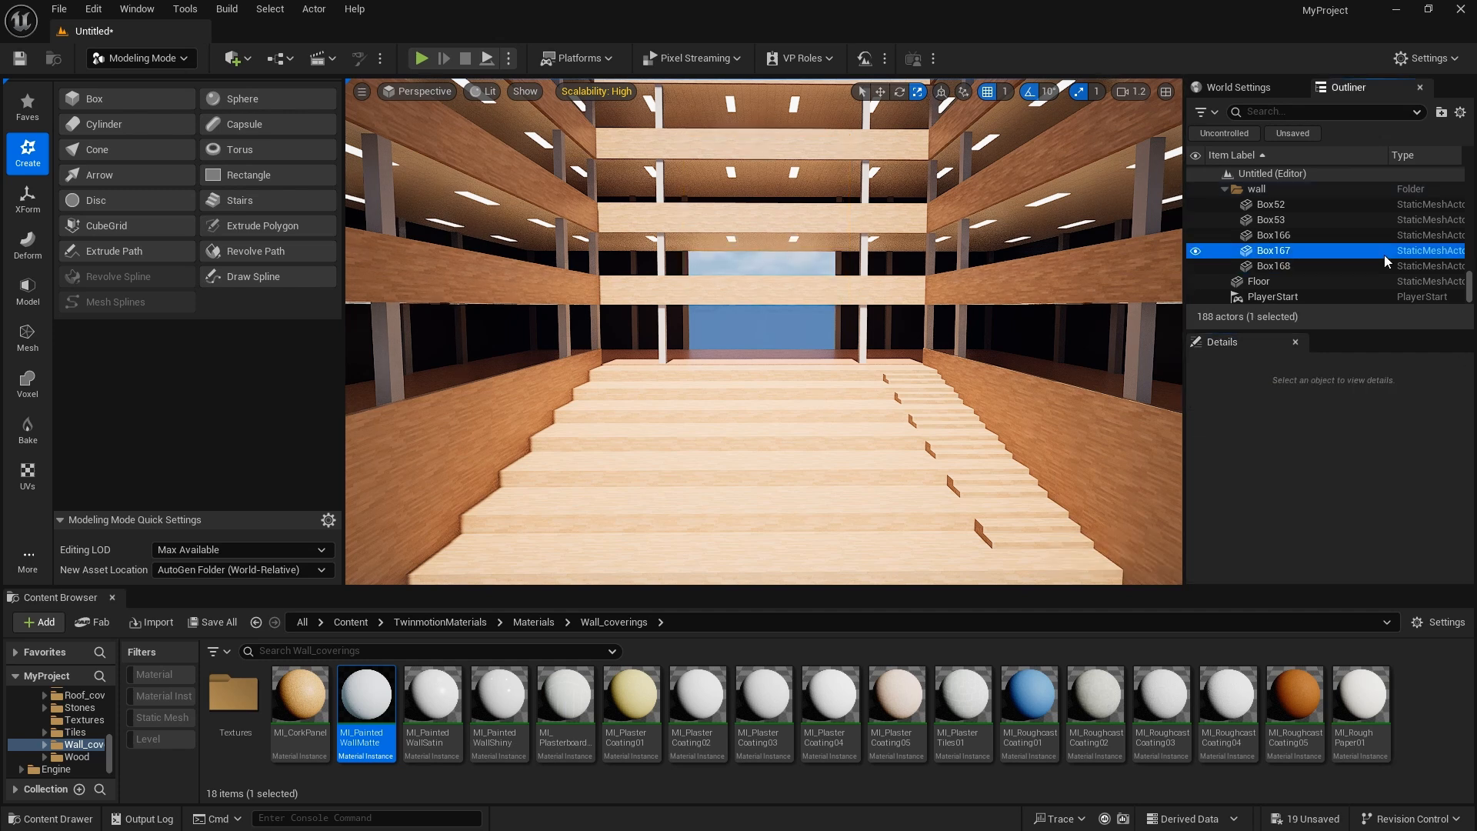
{"action": "double_click", "coordinate": [1362, 190]}
{"action": "double_click", "coordinate": [1346, 191]}
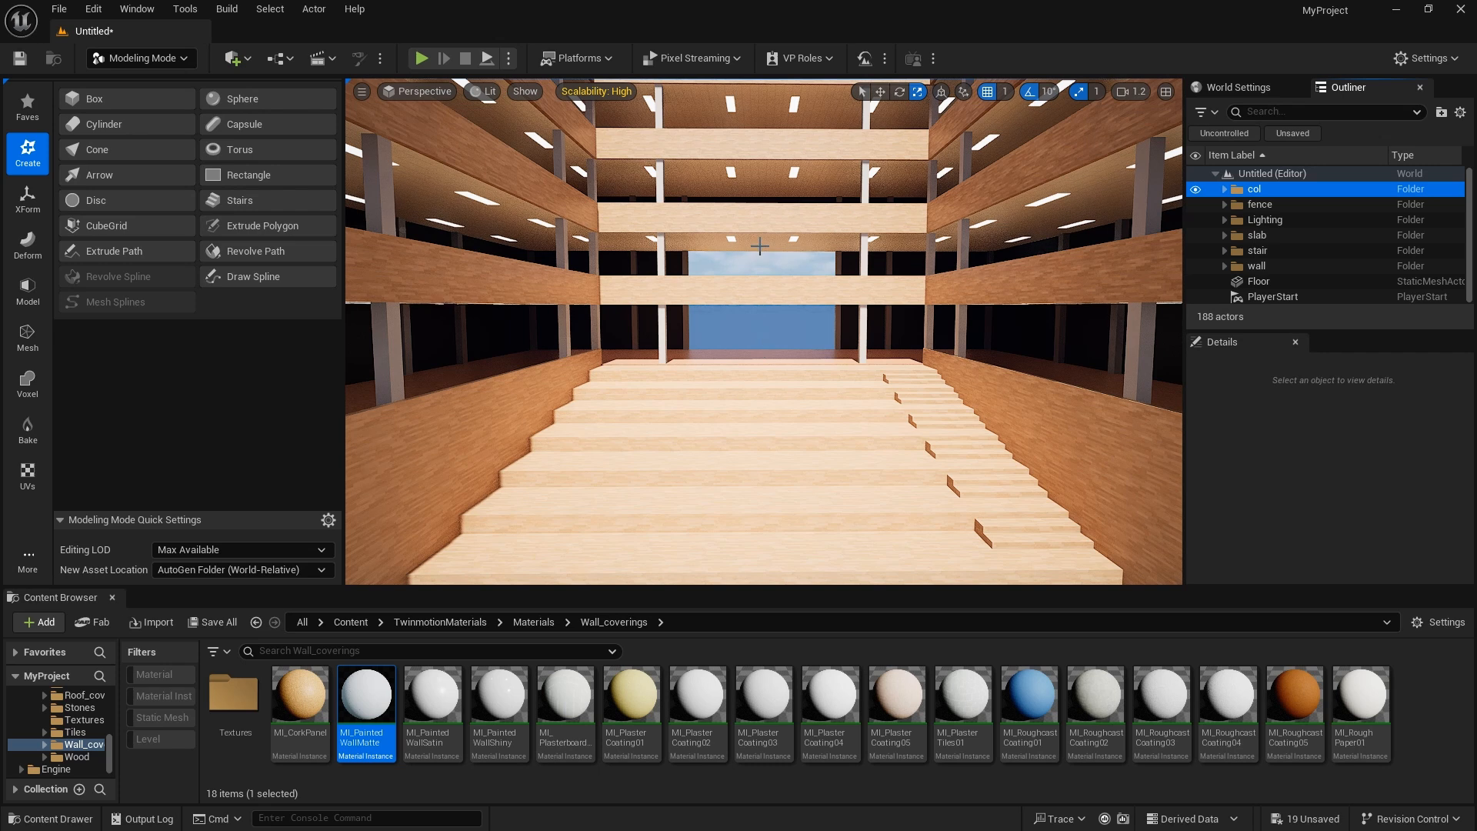
Create a 100 × 100 × 100 box at the rear opening and thin it with a 0.15 scale.
{"action": "right_click_drag", "start_coordinate": [762, 272], "coordinate": [800, 293]}
{"action": "left_click", "coordinate": [132, 102]}
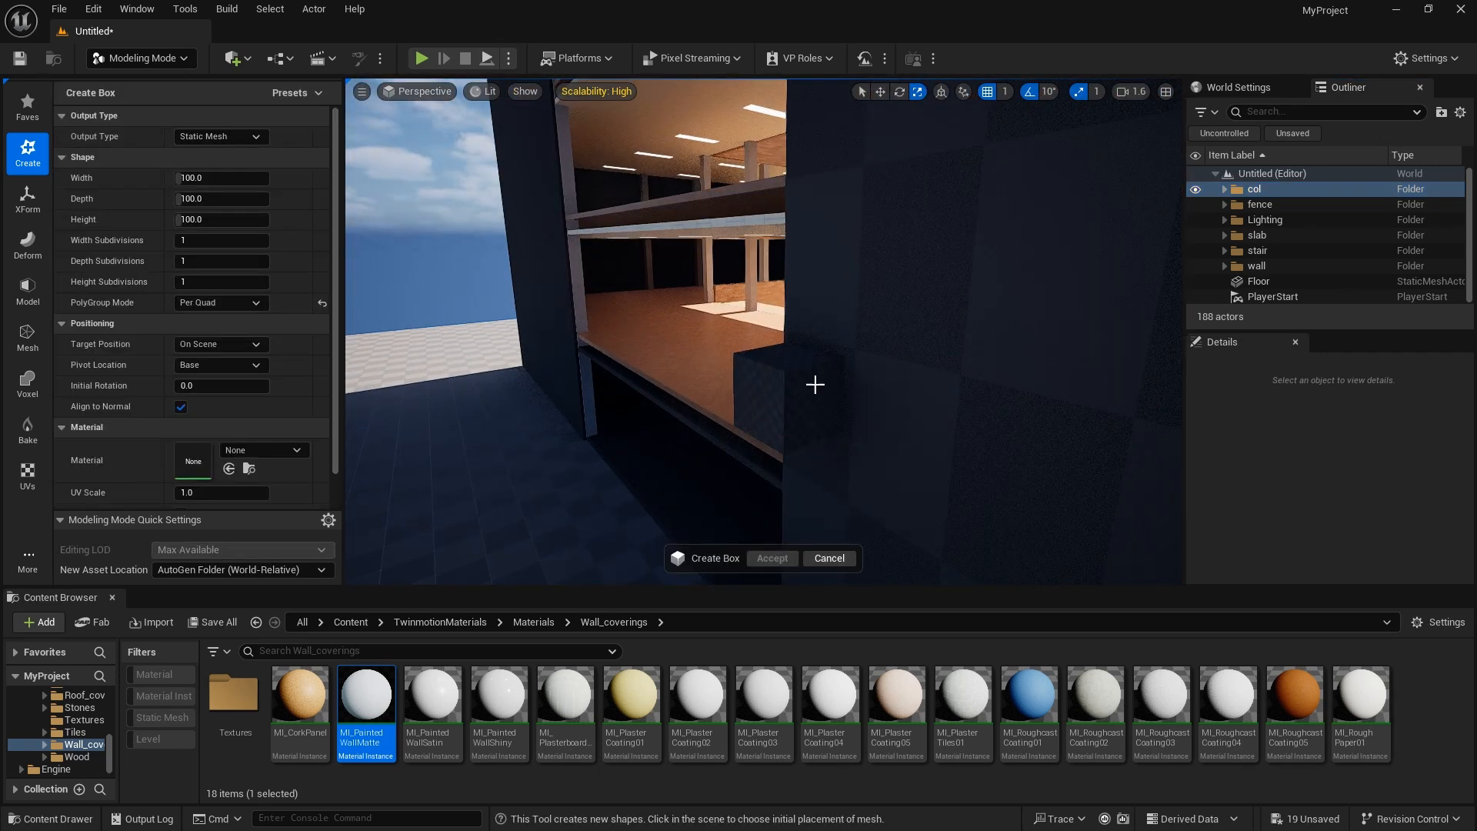
{"action": "left_click", "coordinate": [814, 385]}
{"action": "key", "text": "Return"}
{"action": "left_click", "coordinate": [1324, 508]}
{"action": "type", "text": "0.15"}
{"action": "key", "text": "Return"}
{"action": "key", "text": "e"}
{"action": "right_click_drag", "start_coordinate": [811, 413], "coordinate": [818, 365]}
{"action": "key", "text": "r"}
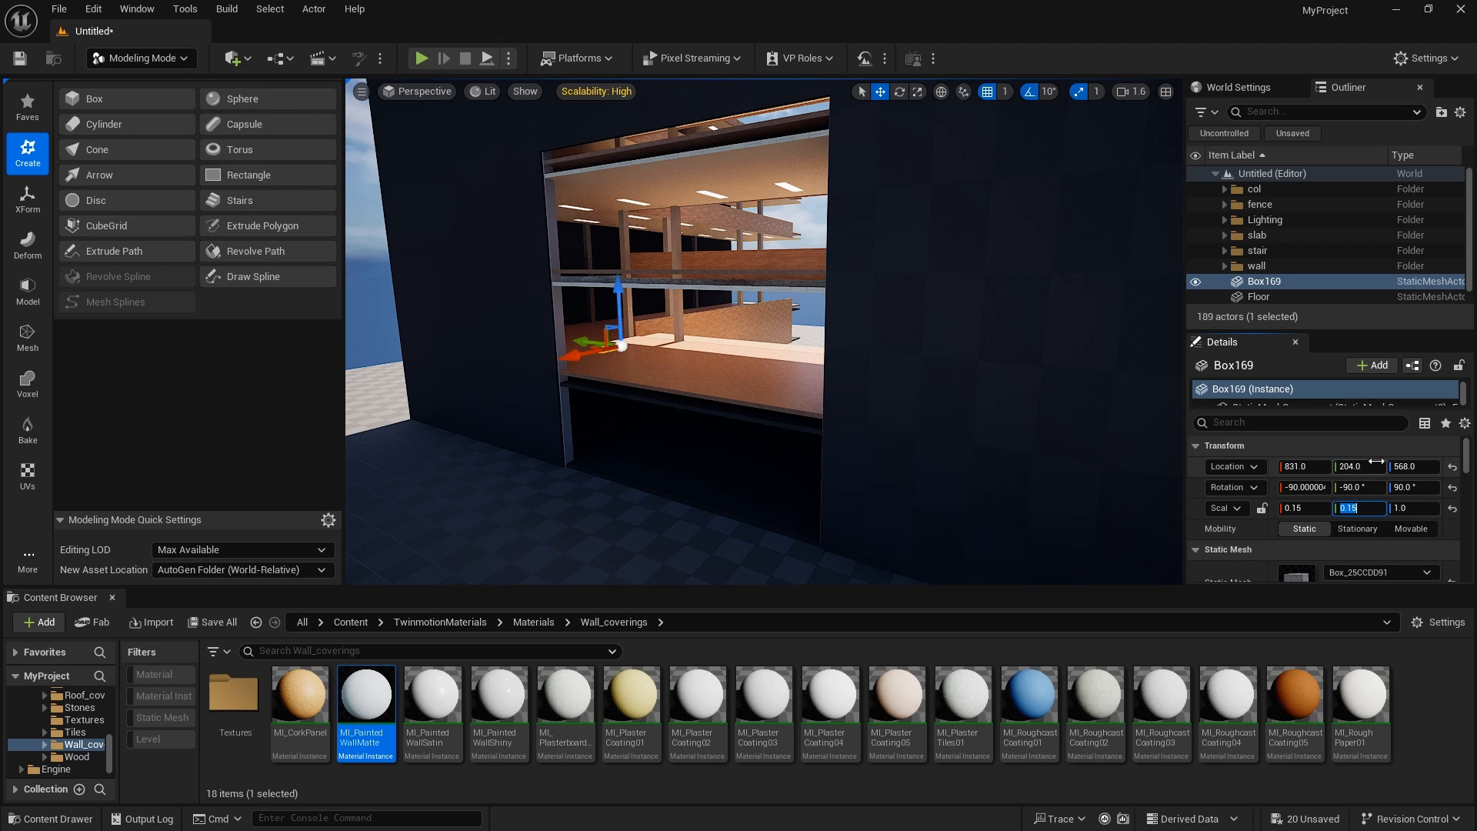
{"action": "key", "text": "ctrl+z"}
Centre the bar at Y 0 and stretch it across the rear opening with a Y scale of 12.0.
{"action": "right_click_drag", "start_coordinate": [800, 369], "coordinate": [739, 370]}
{"action": "left_click", "coordinate": [1354, 467]}
{"action": "type", "text": "0"}
{"action": "key", "text": "Return"}
{"action": "right_click_drag", "start_coordinate": [1011, 381], "coordinate": [962, 381]}
{"action": "key", "text": "r"}
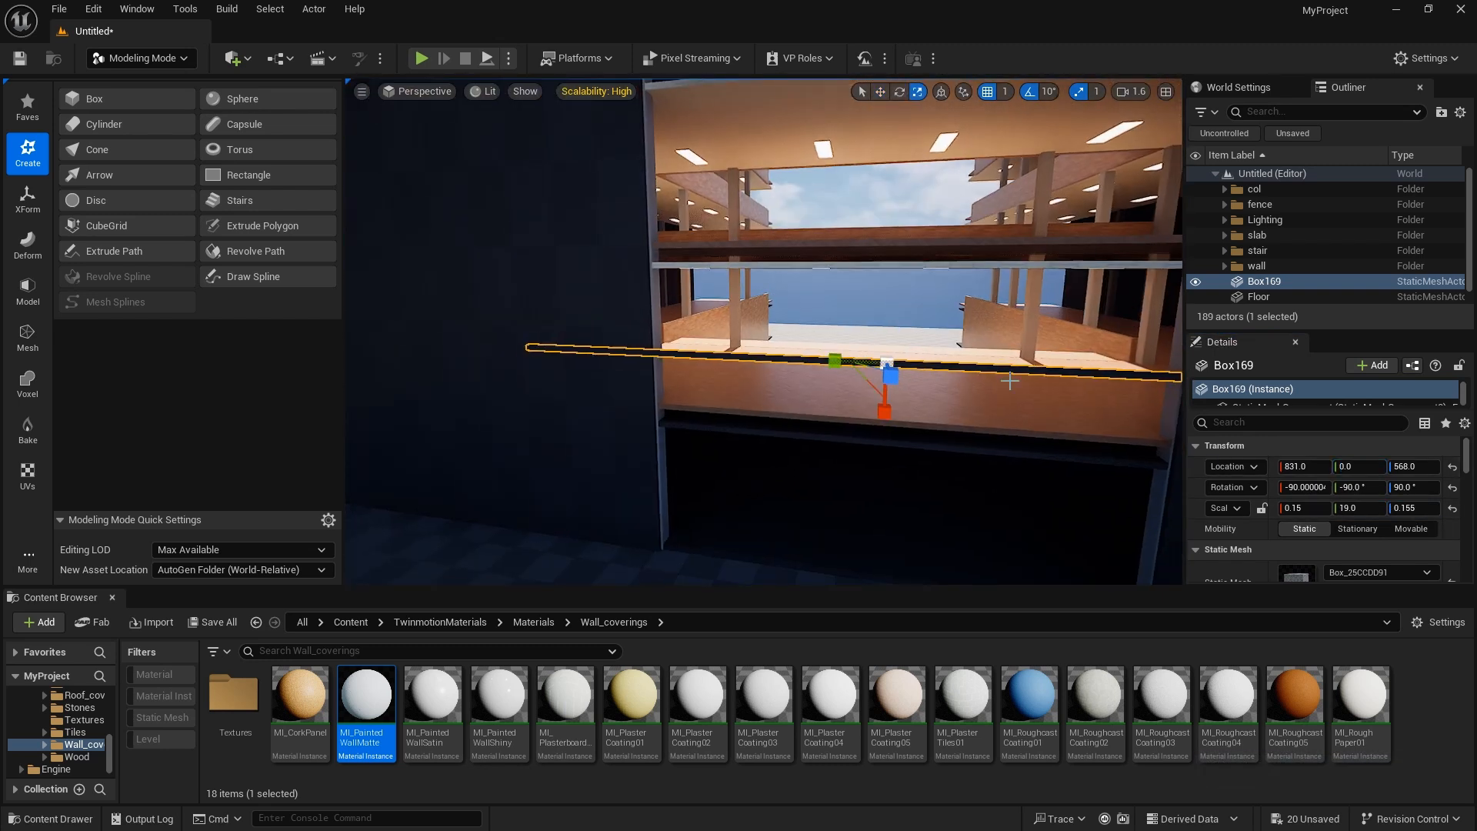
{"action": "left_click_drag", "start_coordinate": [836, 361], "coordinate": [845, 360]}
{"action": "right_click_drag", "start_coordinate": [845, 361], "coordinate": [805, 346]}
Position the bar at X 830, Z 700 using 10-unit grid snapping, set its X scale to 0.01 and duplicate it.
{"action": "key", "text": "w"}
{"action": "left_click_drag", "start_coordinate": [735, 305], "coordinate": [767, 370]}
{"action": "left_click", "coordinate": [1005, 92]}
{"action": "left_click", "coordinate": [1017, 163]}
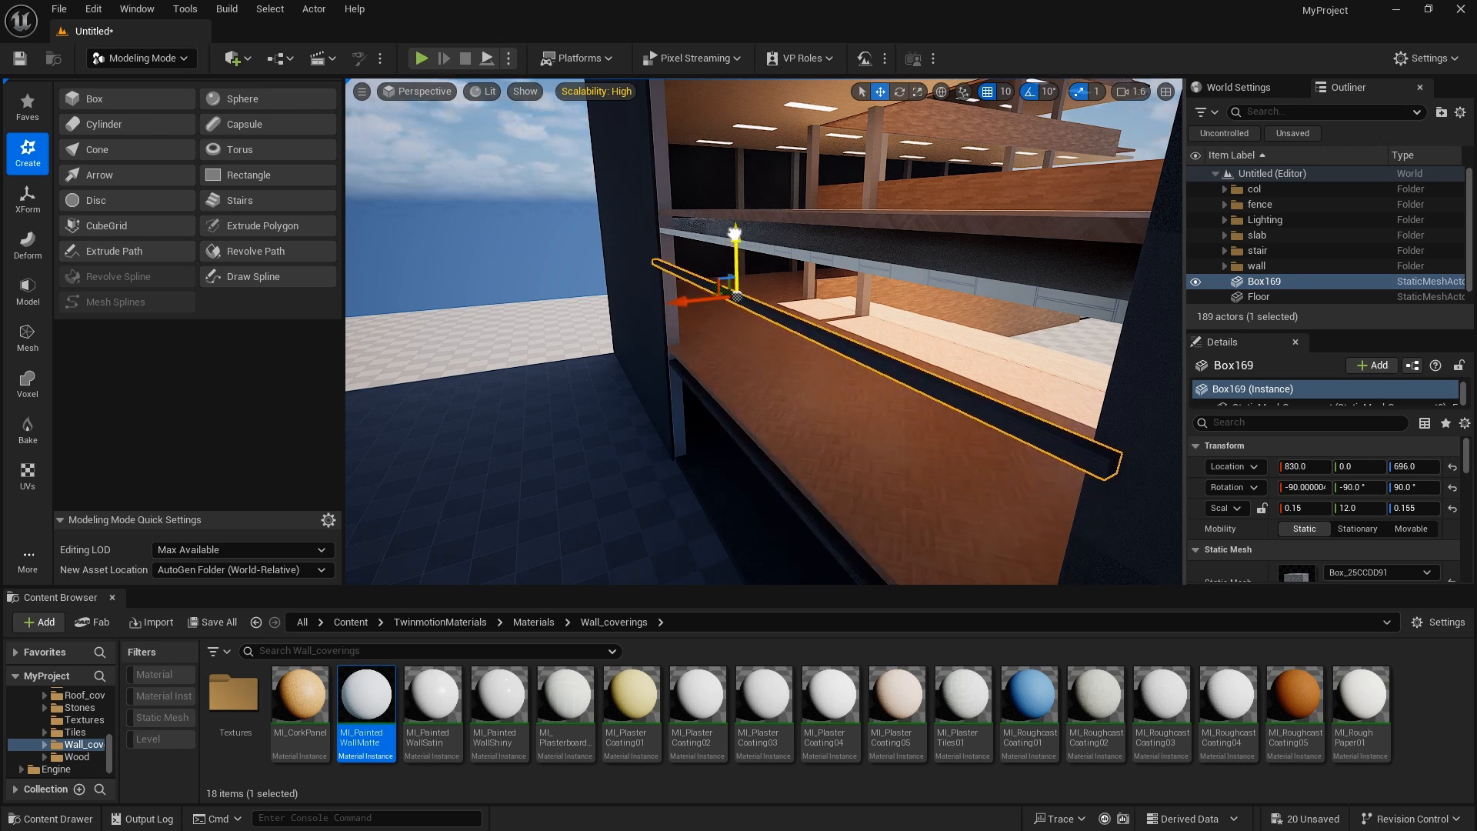
{"action": "key", "text": "Return"}
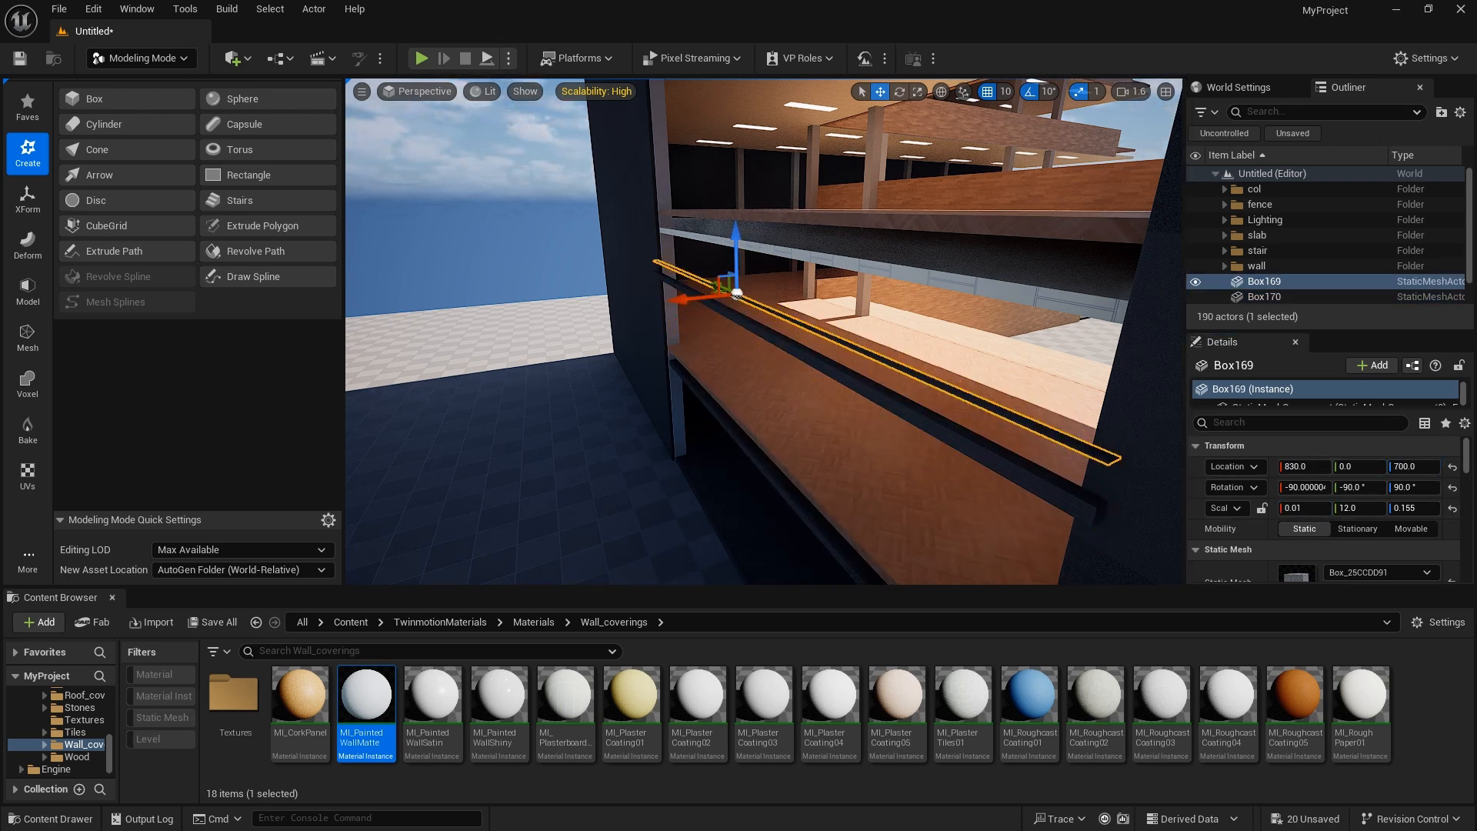
Set the Z scale of both horizontal bars to 0.01 and select the pair.
{"action": "left_click", "coordinate": [1000, 460]}
{"action": "right_click_drag", "start_coordinate": [1000, 461], "coordinate": [989, 416]}
{"action": "left_click", "coordinate": [1415, 508]}
{"action": "type", "text": "0.01"}
{"action": "key", "text": "Return"}
{"action": "left_click", "coordinate": [999, 369]}
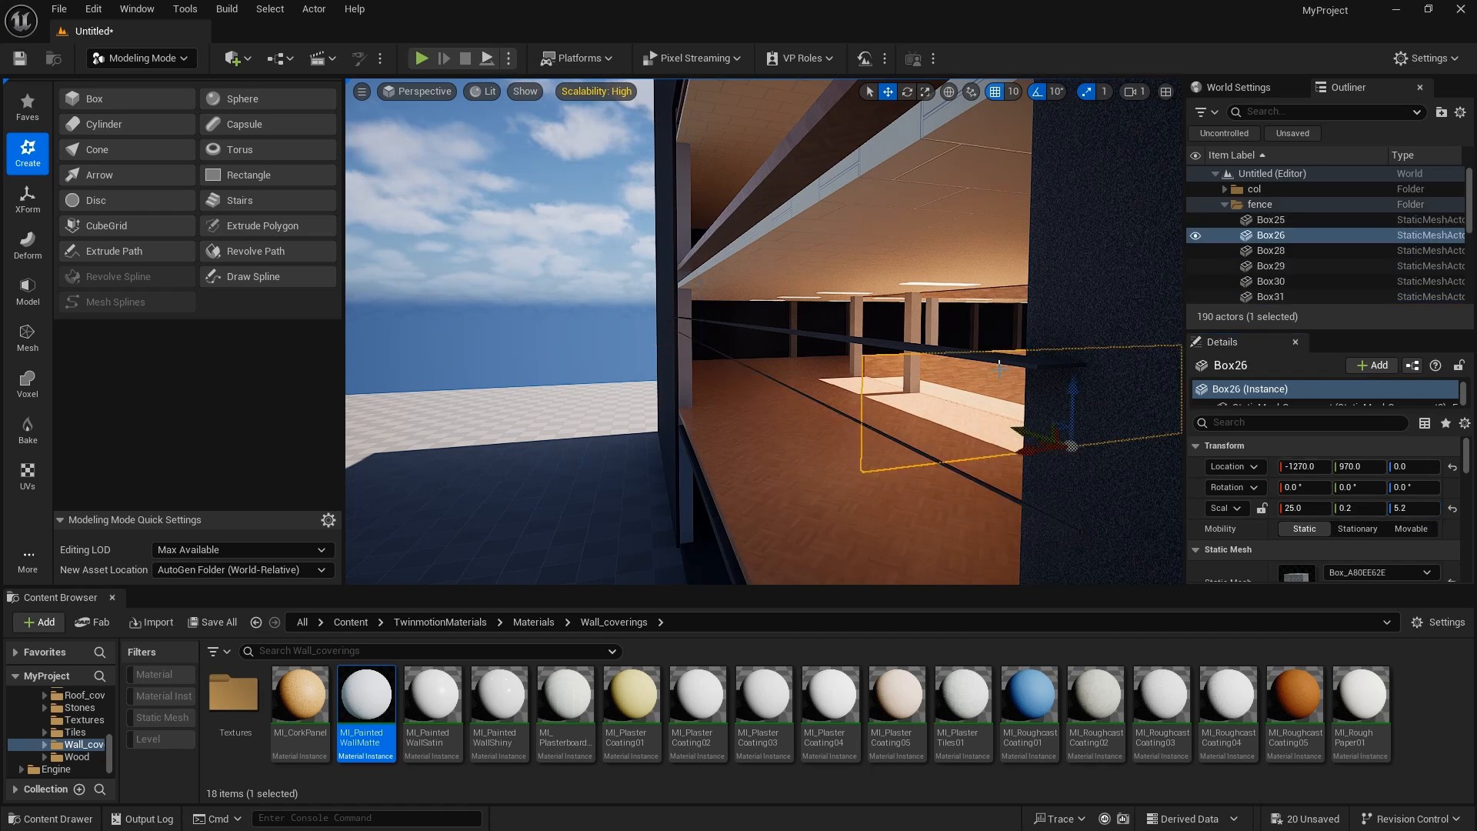
{"action": "left_click", "coordinate": [999, 358]}
{"action": "left_click", "coordinate": [1415, 508]}
{"action": "type", "text": "0.01"}
{"action": "key", "text": "Return"}
{"action": "left_click", "coordinate": [1031, 505], "text": "ctrl"}
Duplicate the thin horizontal bar twice higher up the rear opening, with the top copy at Z 1120.
{"action": "right_click_drag", "start_coordinate": [1075, 449], "coordinate": [880, 329]}
{"action": "left_click", "coordinate": [826, 383]}
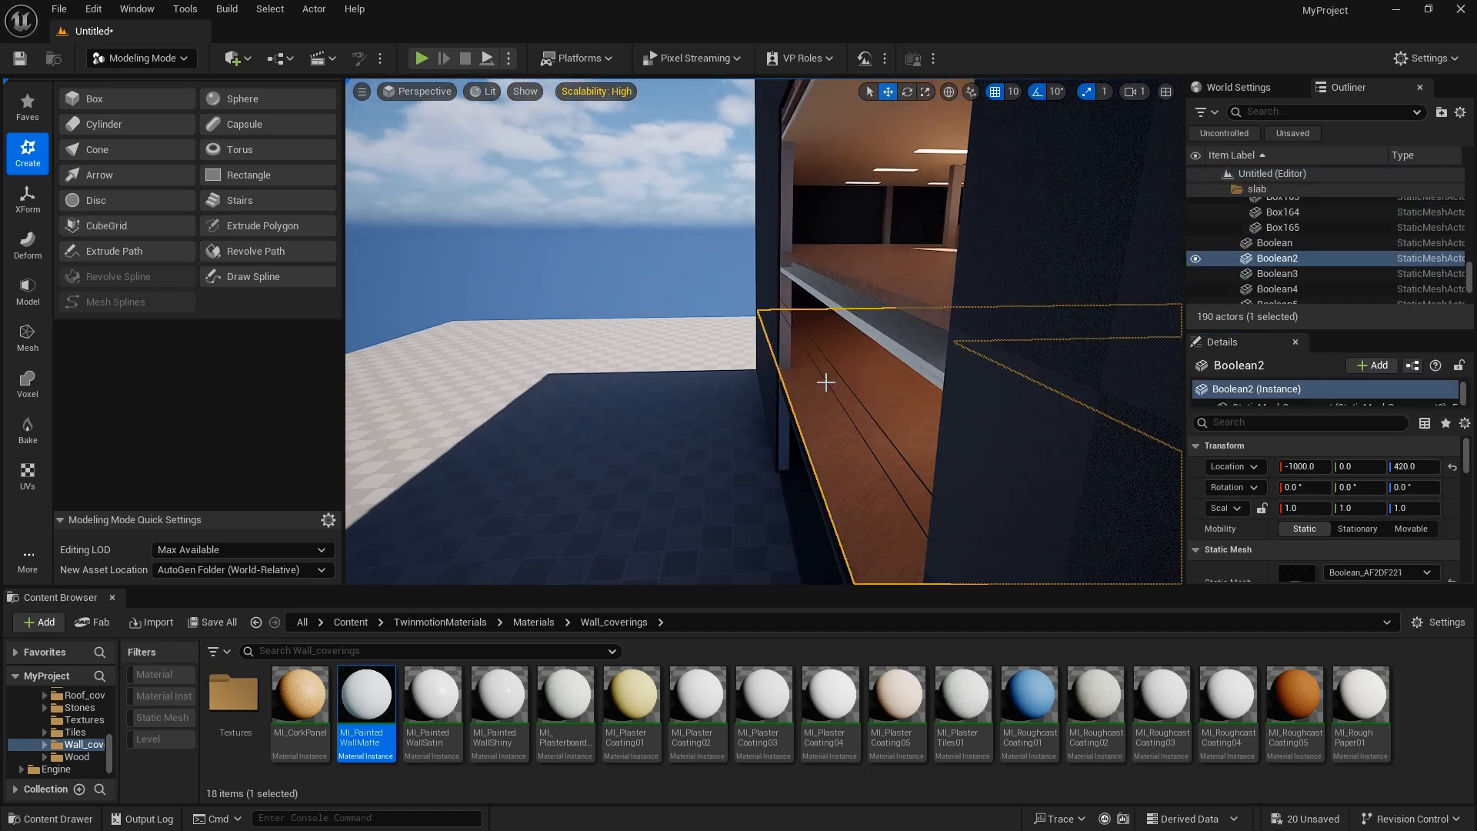
{"action": "left_click", "coordinate": [823, 383]}
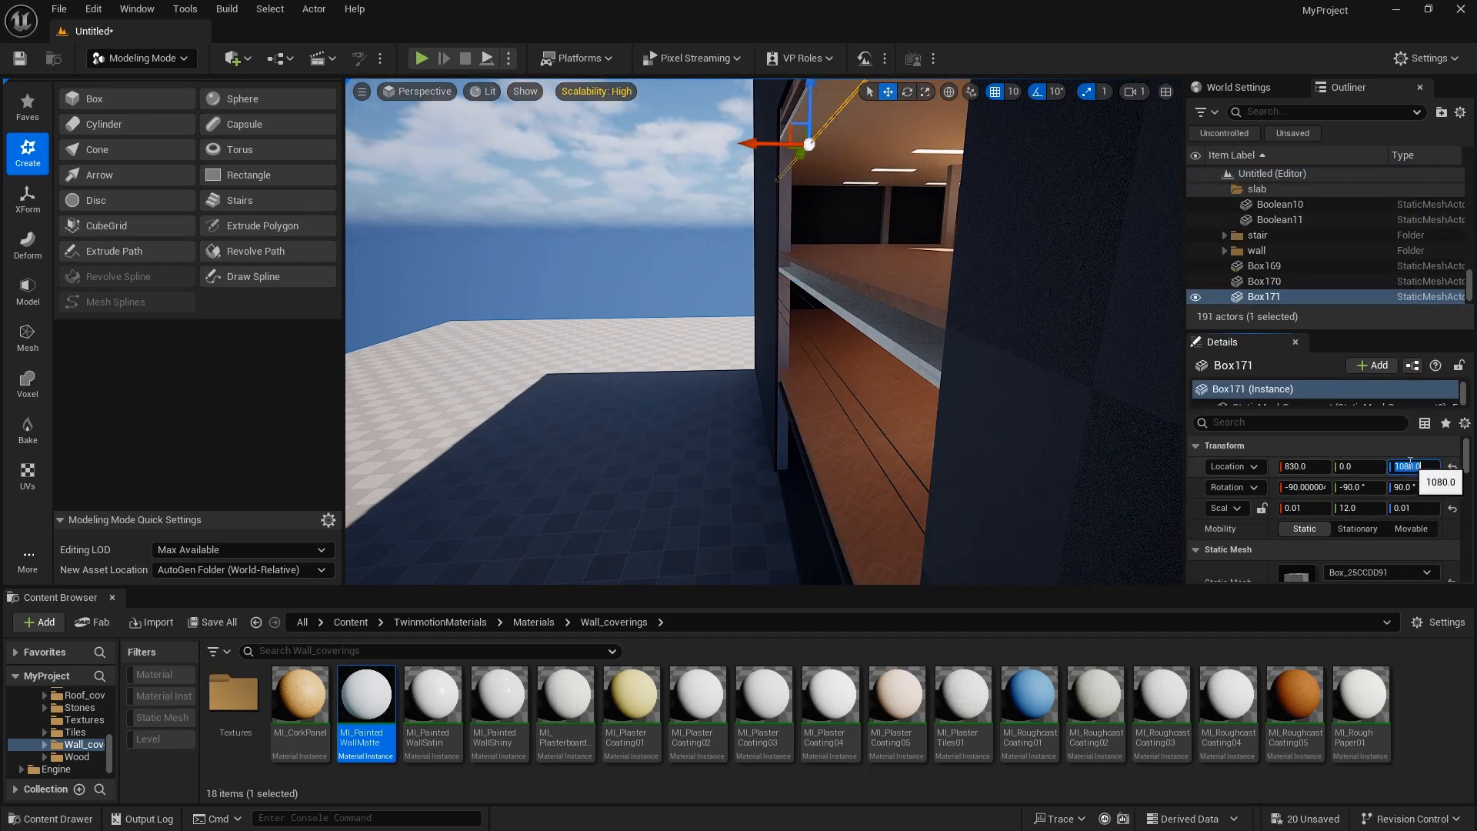
{"action": "left_click", "coordinate": [723, 201]}
{"action": "right_click_drag", "start_coordinate": [723, 201], "coordinate": [685, 212]}
{"action": "left_click", "coordinate": [724, 201]}
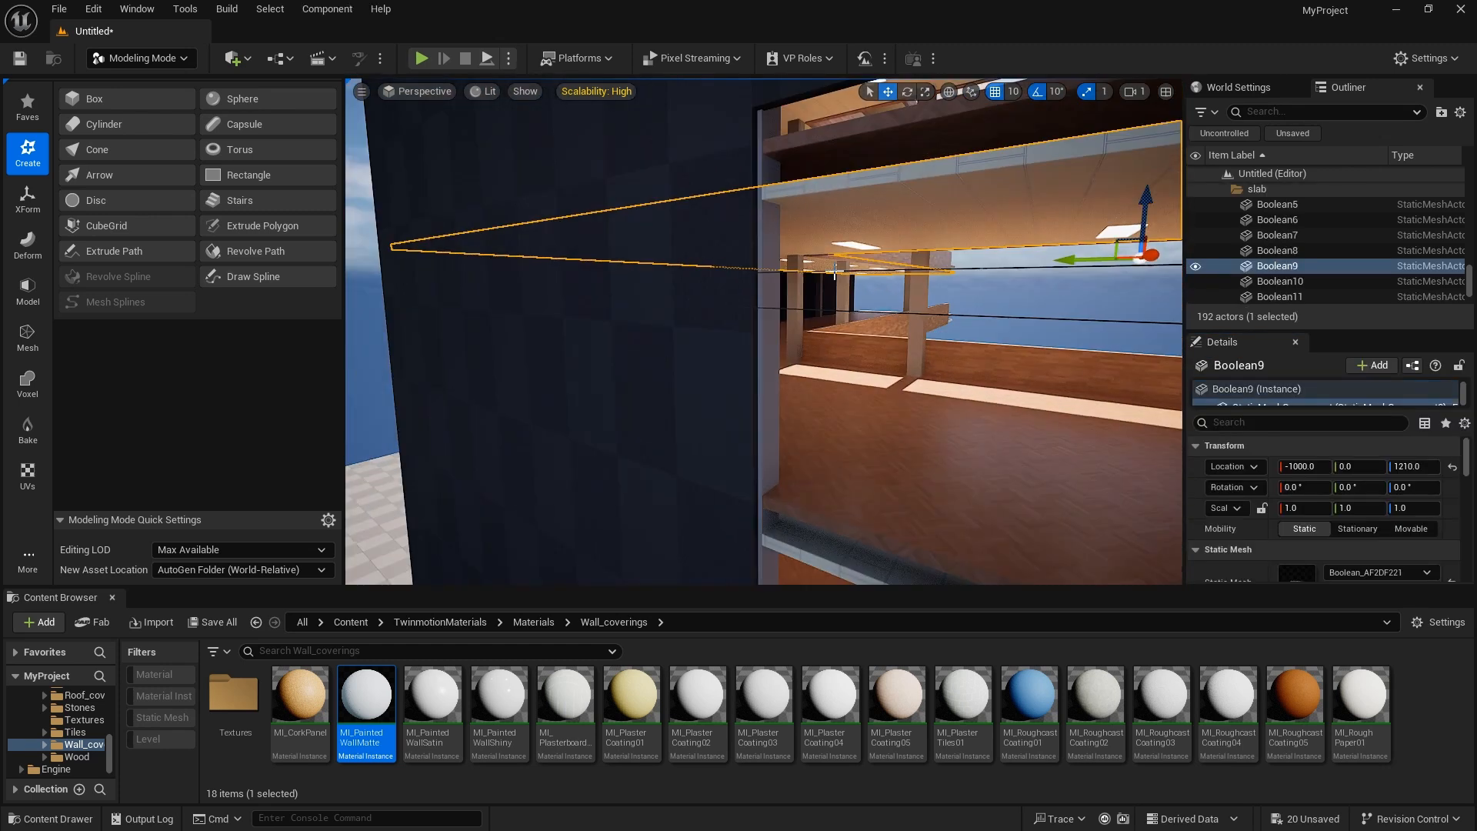
Rotate copies of the bar 90° into vertical bars across the rear opening, setting the centre bar's Y location to 0.
{"action": "left_click", "coordinate": [829, 223]}
{"action": "right_click_drag", "start_coordinate": [828, 223], "coordinate": [877, 240]}
{"action": "key", "text": "e"}
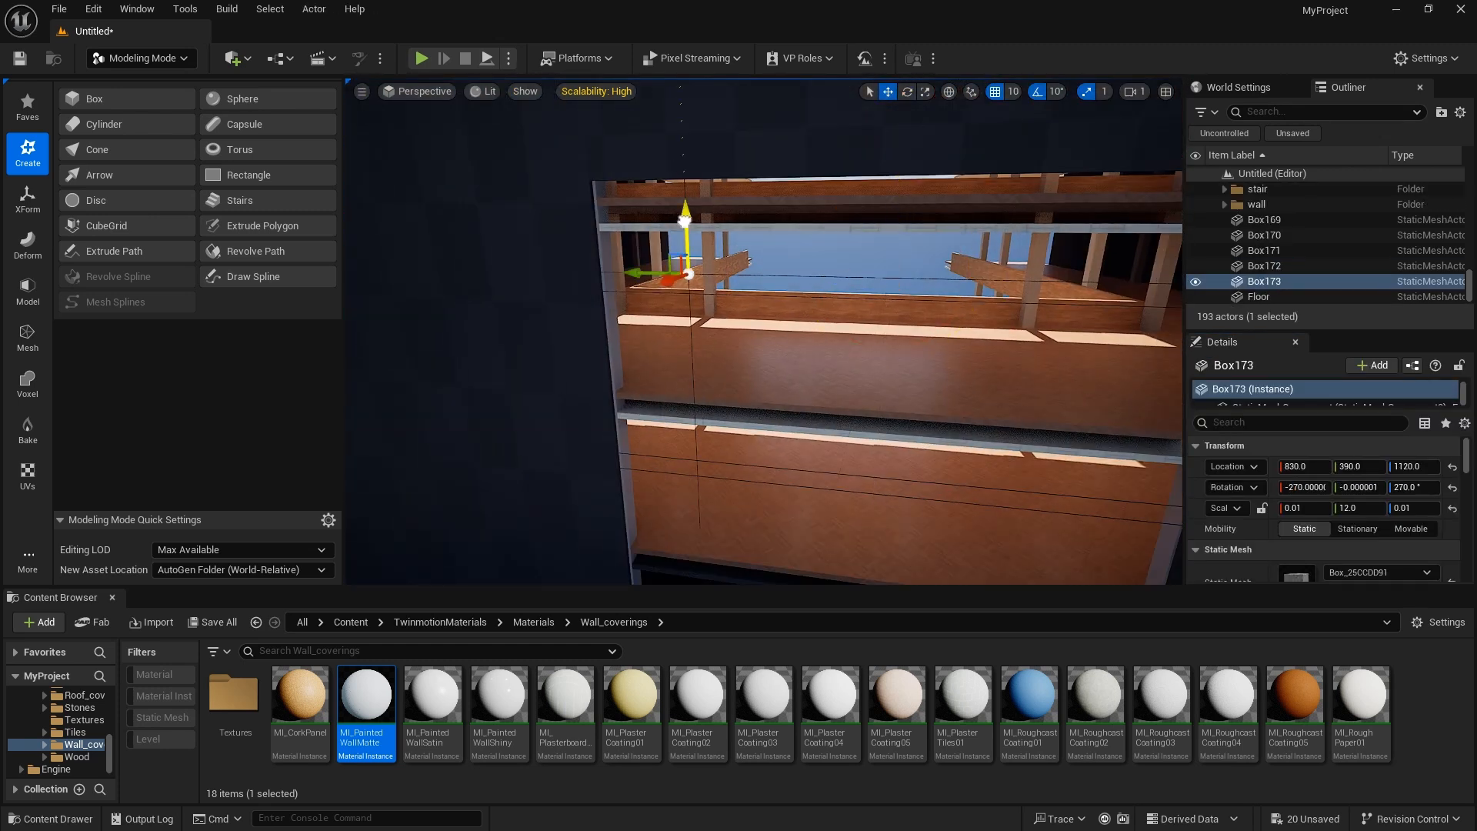
{"action": "left_click_drag", "start_coordinate": [640, 364], "coordinate": [651, 364], "text": "alt"}
{"action": "right_click_drag", "start_coordinate": [769, 292], "coordinate": [831, 264]}
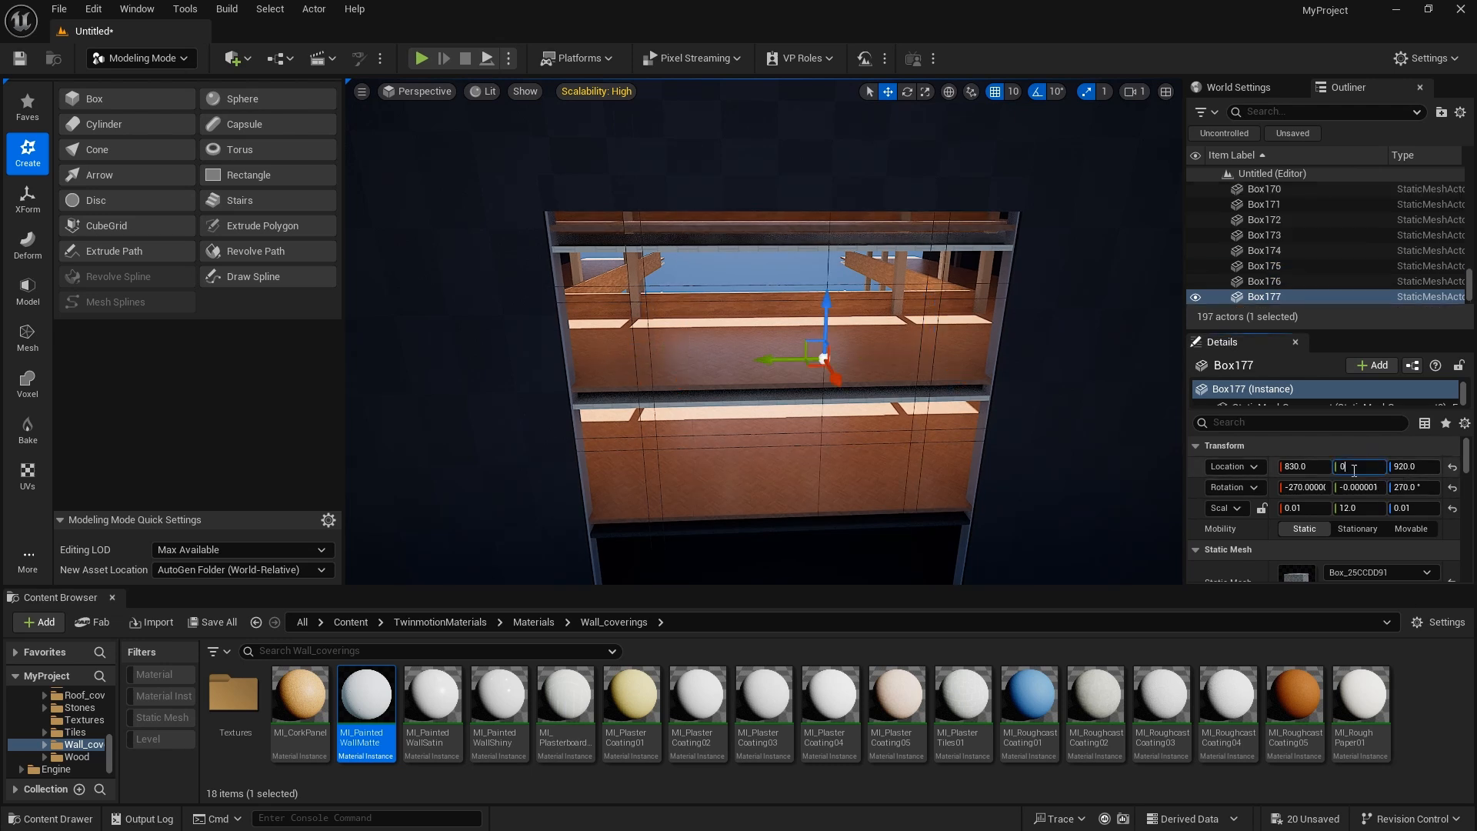
{"action": "left_click", "coordinate": [1347, 465]}
{"action": "type", "text": "-20"}
{"action": "key", "text": "Return"}
Select all ten window bars and set their X and Z scale to 0.02.
{"action": "right_click_drag", "start_coordinate": [779, 225], "coordinate": [1000, 254]}
{"action": "left_click", "coordinate": [778, 225]}
{"action": "scroll", "coordinate": [1319, 267], "scroll_direction": "down", "scroll_amount": 3}
{"action": "left_click", "coordinate": [1320, 266], "text": "shift"}
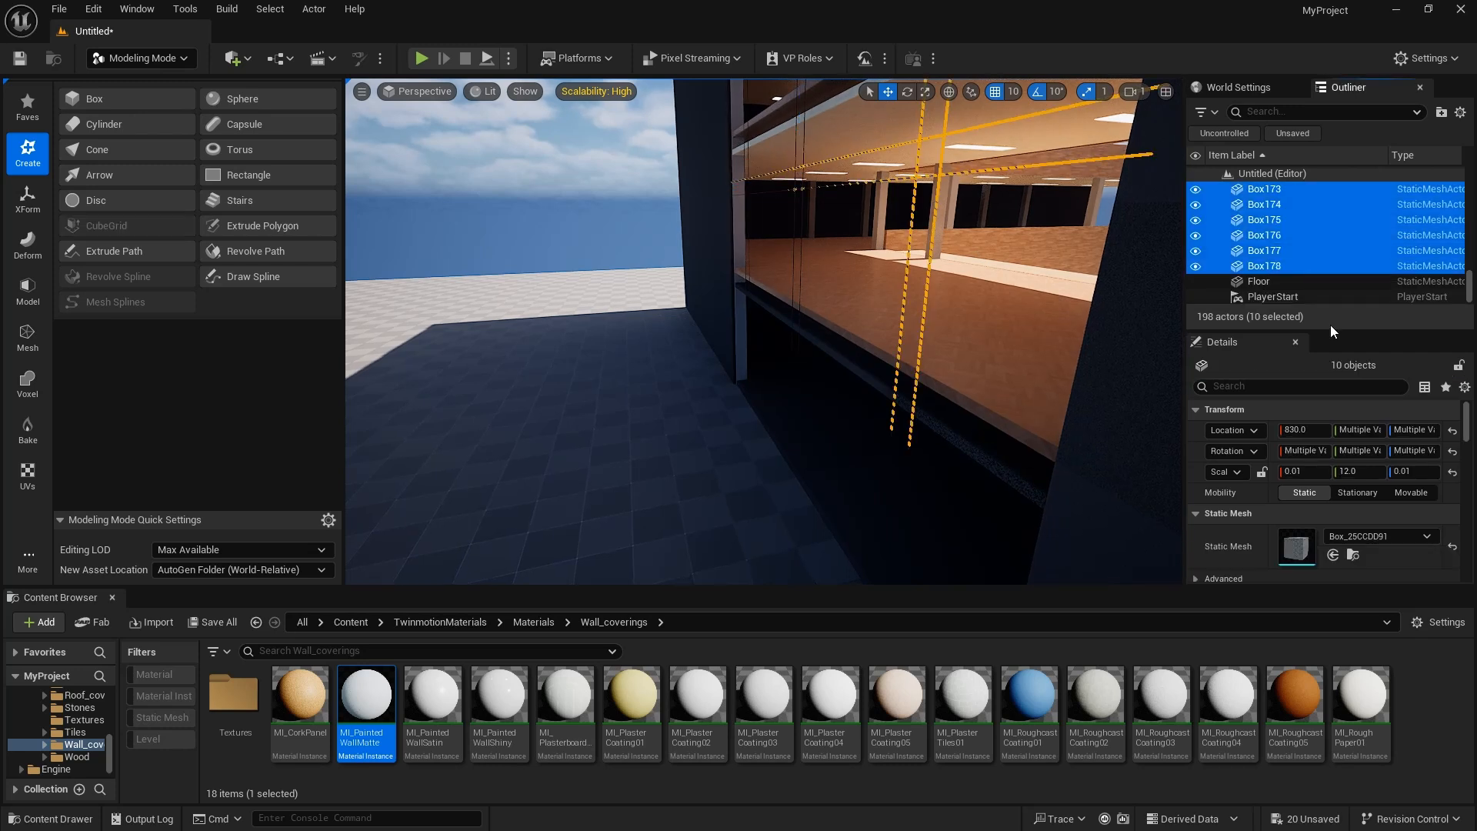
{"action": "left_click", "coordinate": [1316, 469]}
{"action": "type", "text": "0.1"}
{"action": "left_click", "coordinate": [1412, 471]}
{"action": "type", "text": "0.1"}
{"action": "key", "text": "Return"}
{"action": "key", "text": "Escape"}
{"action": "right_click_drag", "start_coordinate": [770, 269], "coordinate": [708, 338]}
{"action": "left_click", "coordinate": [818, 291]}
Create a 100 × 100 × 100 box on the rear wall beside the opening for the glass panel.
{"action": "left_click", "coordinate": [107, 95]}
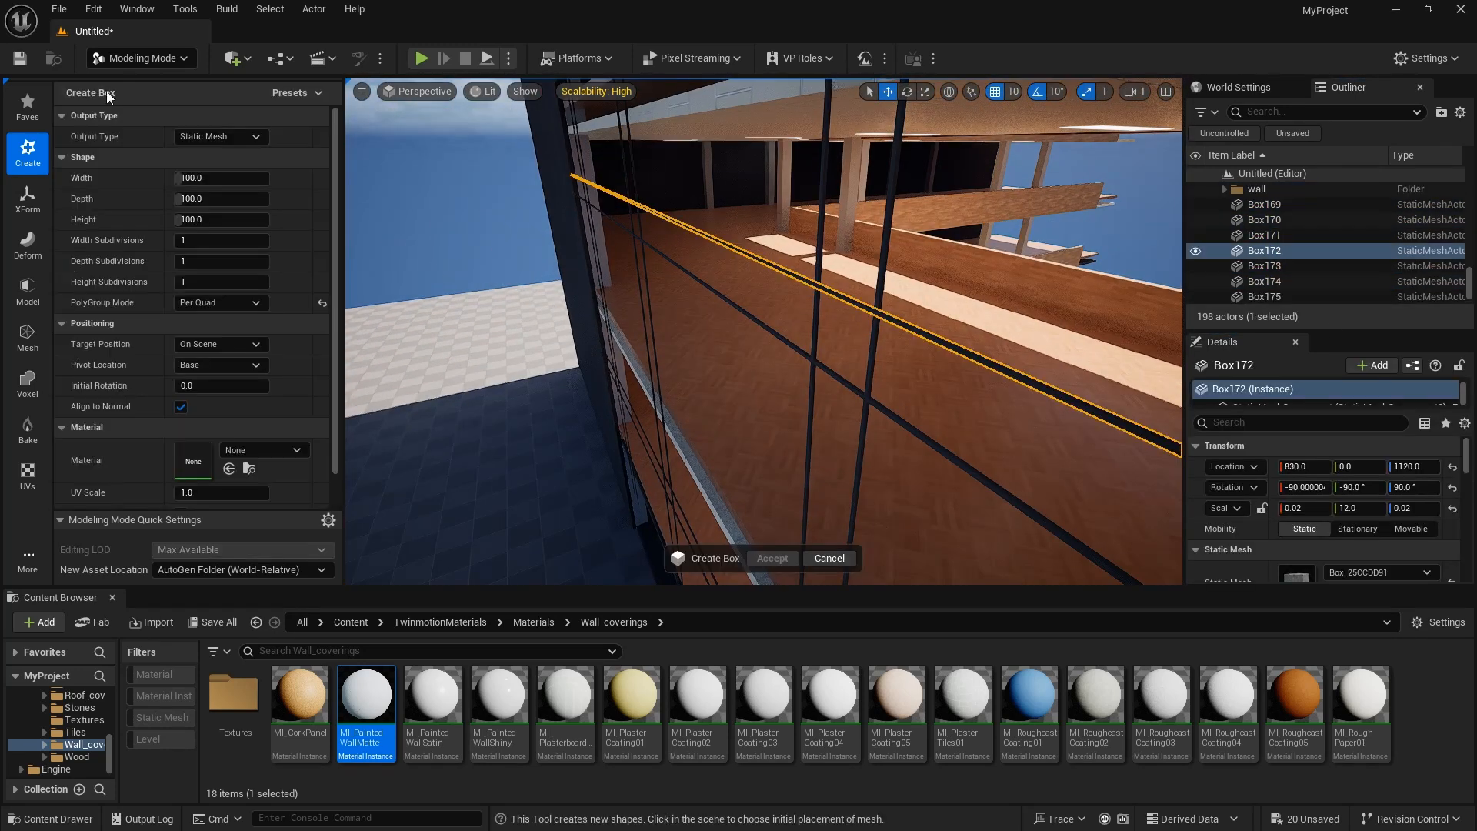
{"action": "right_click_drag", "start_coordinate": [546, 315], "coordinate": [615, 369]}
{"action": "left_click", "coordinate": [657, 413]}
{"action": "left_click", "coordinate": [772, 558]}
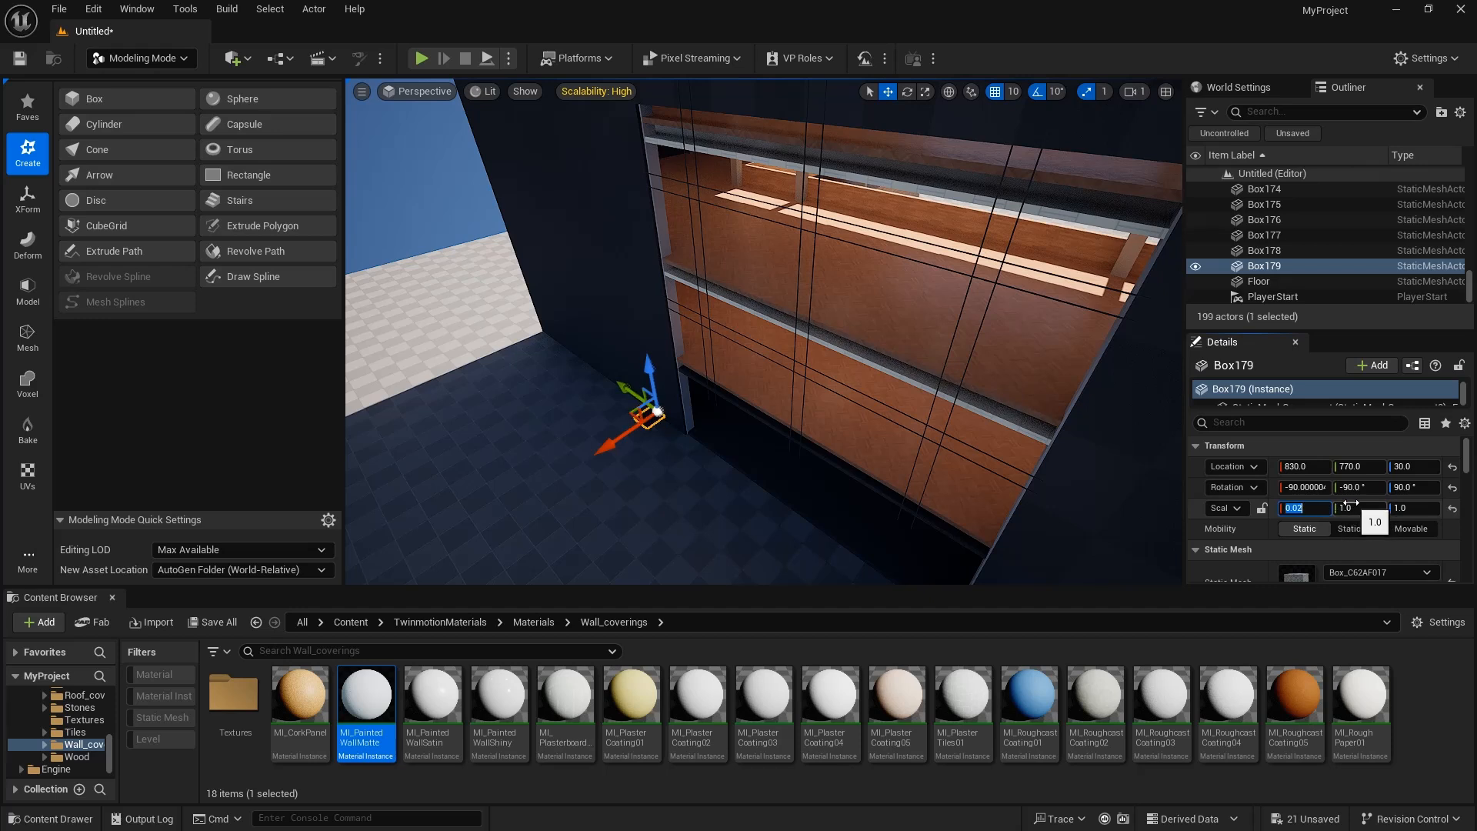
Scale the new box to 12.0 × 12.0 × 0.02 and move it over the rear opening at Y -10, Z 750.
{"action": "right_click_drag", "start_coordinate": [598, 432], "coordinate": [608, 392]}
{"action": "key", "text": "r"}
{"action": "right_click_drag", "start_coordinate": [675, 493], "coordinate": [716, 508]}
{"action": "key", "text": "w"}
{"action": "left_click_drag", "start_coordinate": [618, 439], "coordinate": [1022, 346]}
{"action": "key", "text": "r"}
{"action": "right_click_drag", "start_coordinate": [1022, 346], "coordinate": [924, 331]}
{"action": "key", "text": "w"}
{"action": "left_click_drag", "start_coordinate": [702, 348], "coordinate": [700, 307]}
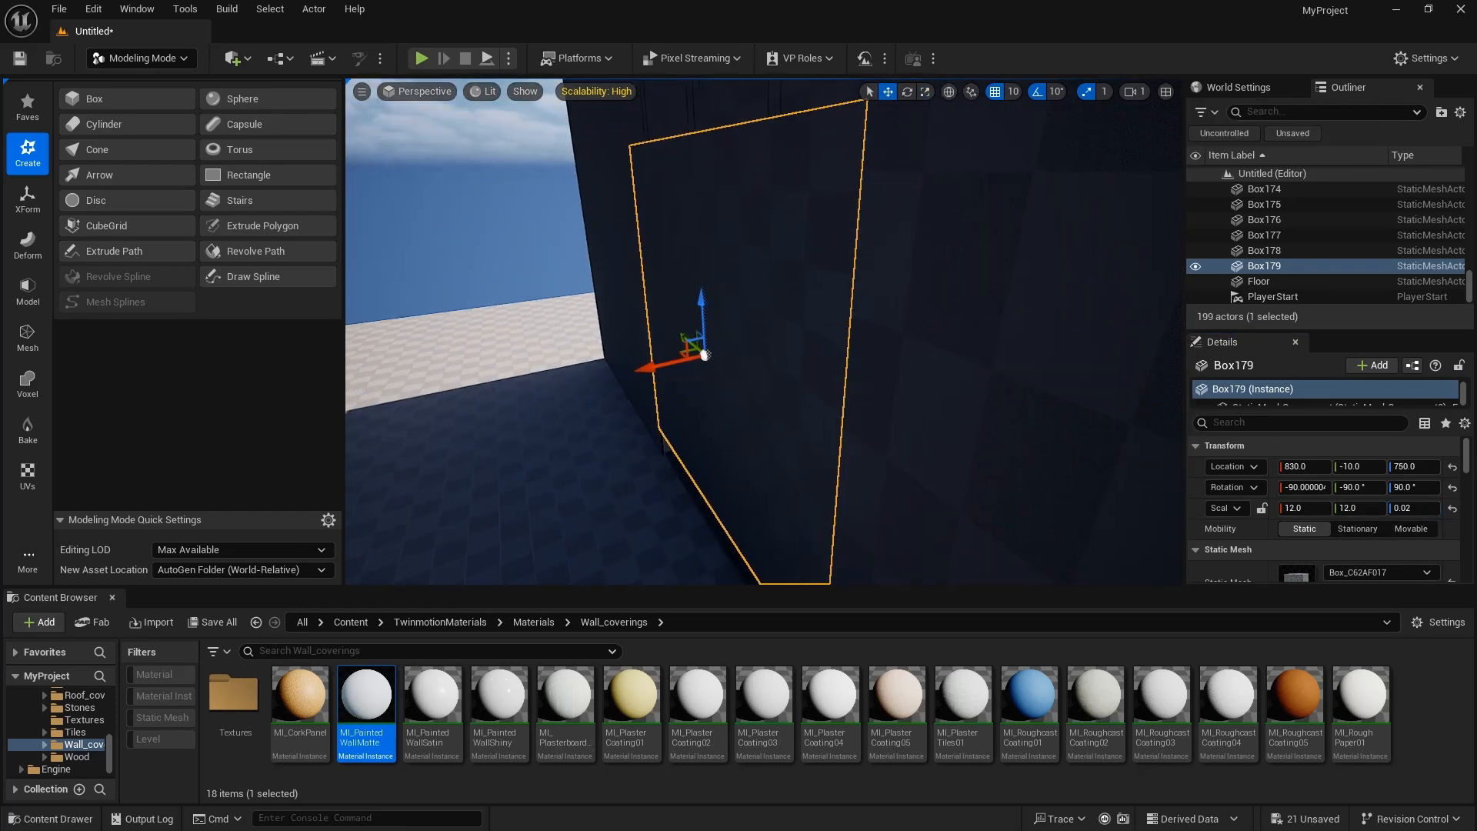
Apply MI_Glass_Frosted from the Twinmotion Glass folder to the rear panel.
{"action": "right_click_drag", "start_coordinate": [699, 307], "coordinate": [778, 330]}
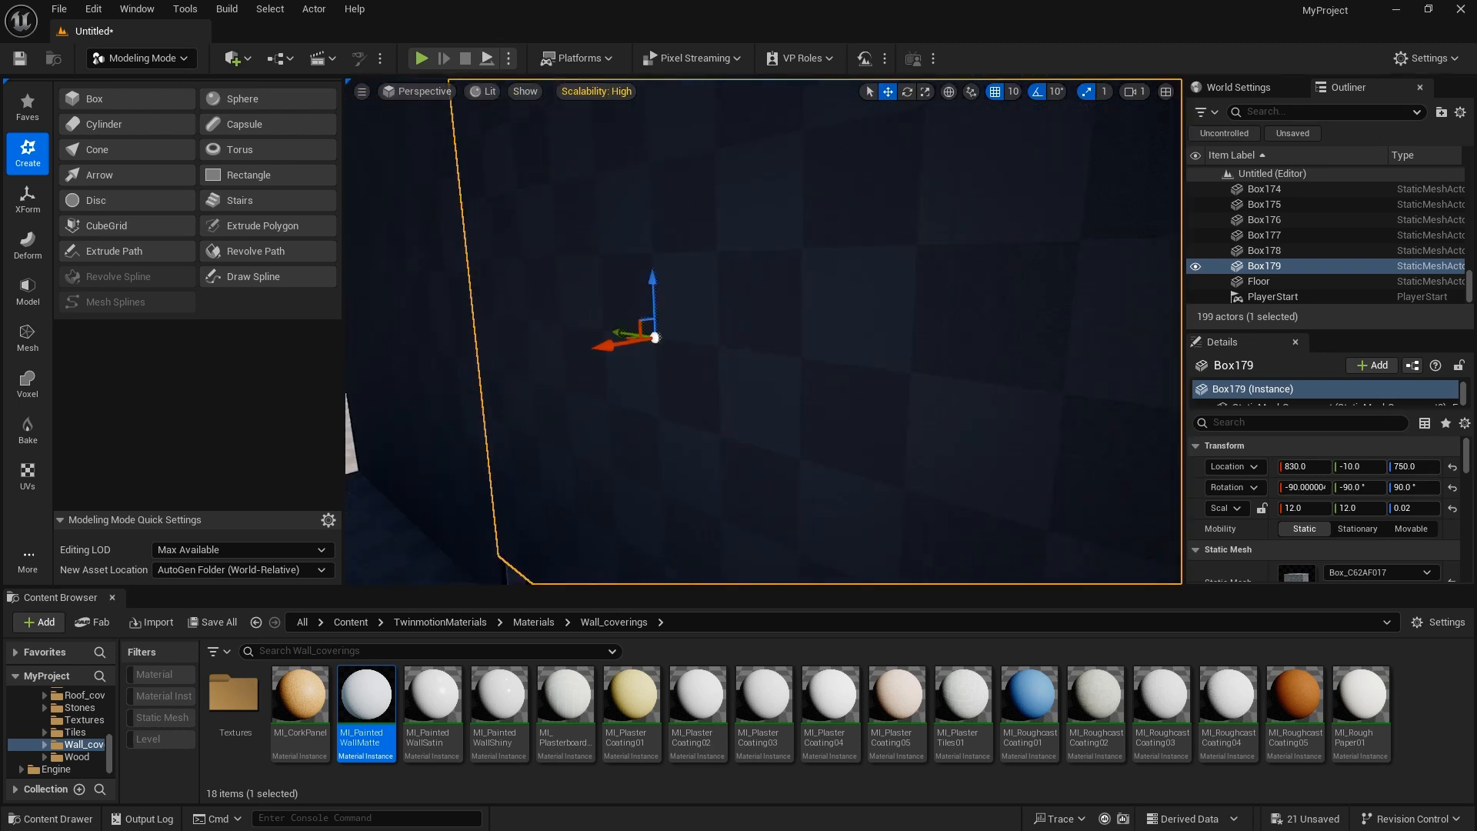
{"action": "scroll", "coordinate": [92, 712], "scroll_direction": "up", "scroll_amount": 1}
{"action": "left_click", "coordinate": [83, 696]}
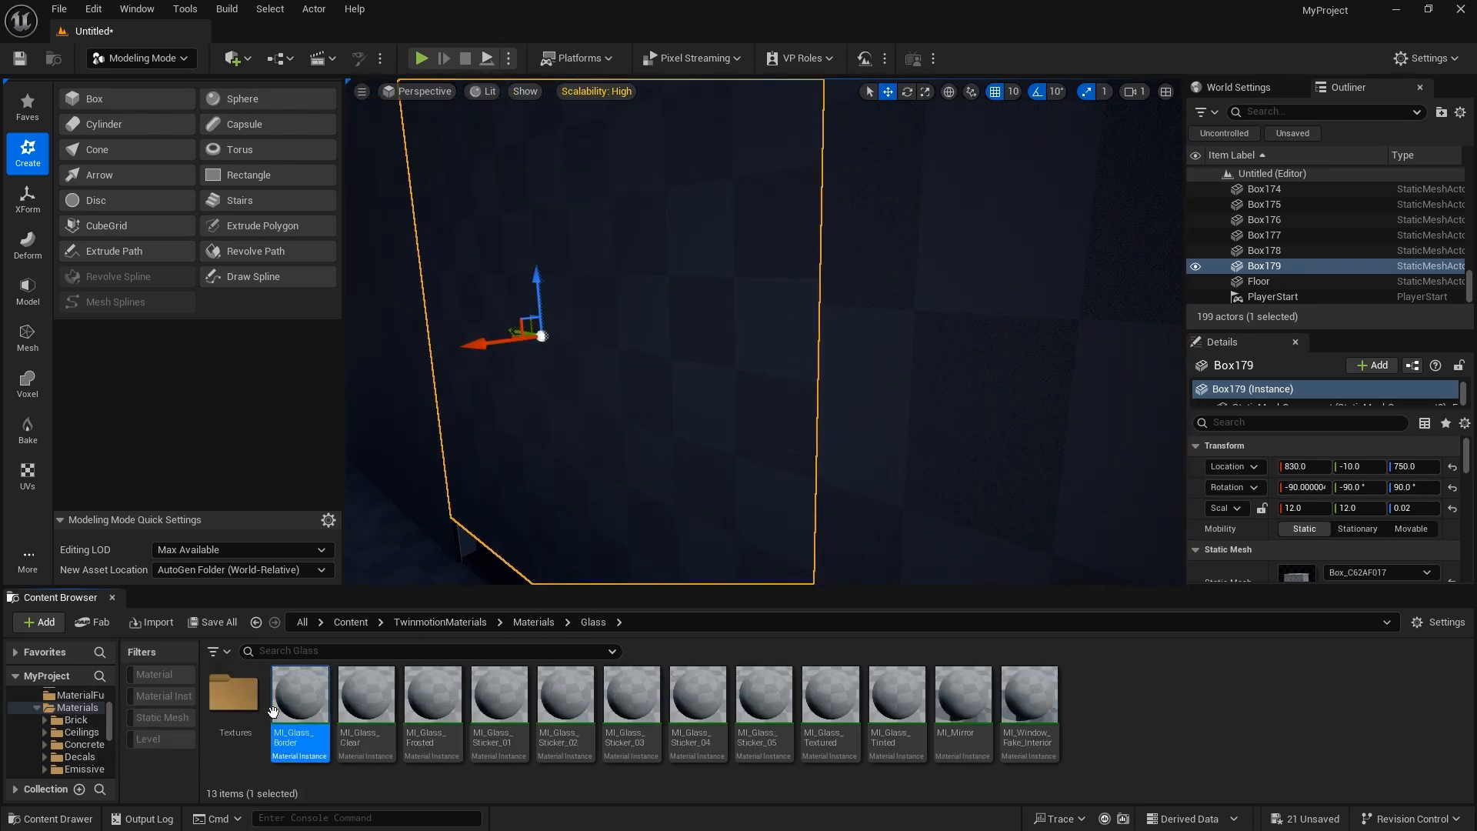
{"action": "double_click", "coordinate": [273, 711]}
{"action": "left_click", "coordinate": [433, 696]}
{"action": "left_click_drag", "start_coordinate": [433, 696], "coordinate": [677, 493]}
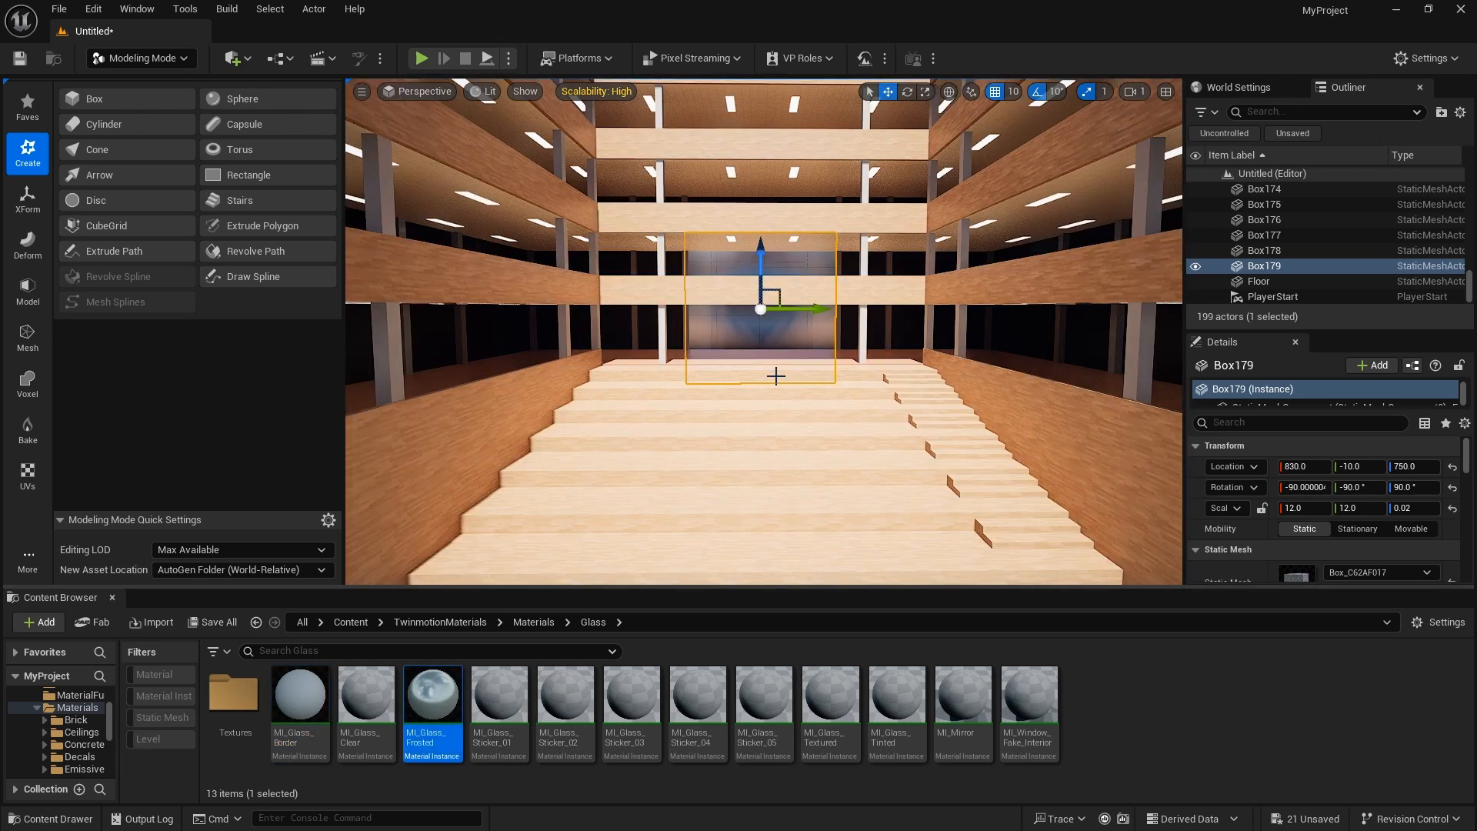
Try MI_Window_Fake_Interior and MI_Glass_Border on the rear panel.
{"action": "mouse_move", "coordinate": [775, 375]}
{"action": "right_mouse_down"}
{"action": "mouse_move", "coordinate": [808, 369]}
{"action": "mouse_move", "coordinate": [770, 392]}
{"action": "right_mouse_up"}
{"action": "left_click_drag", "start_coordinate": [1030, 696], "coordinate": [883, 467]}
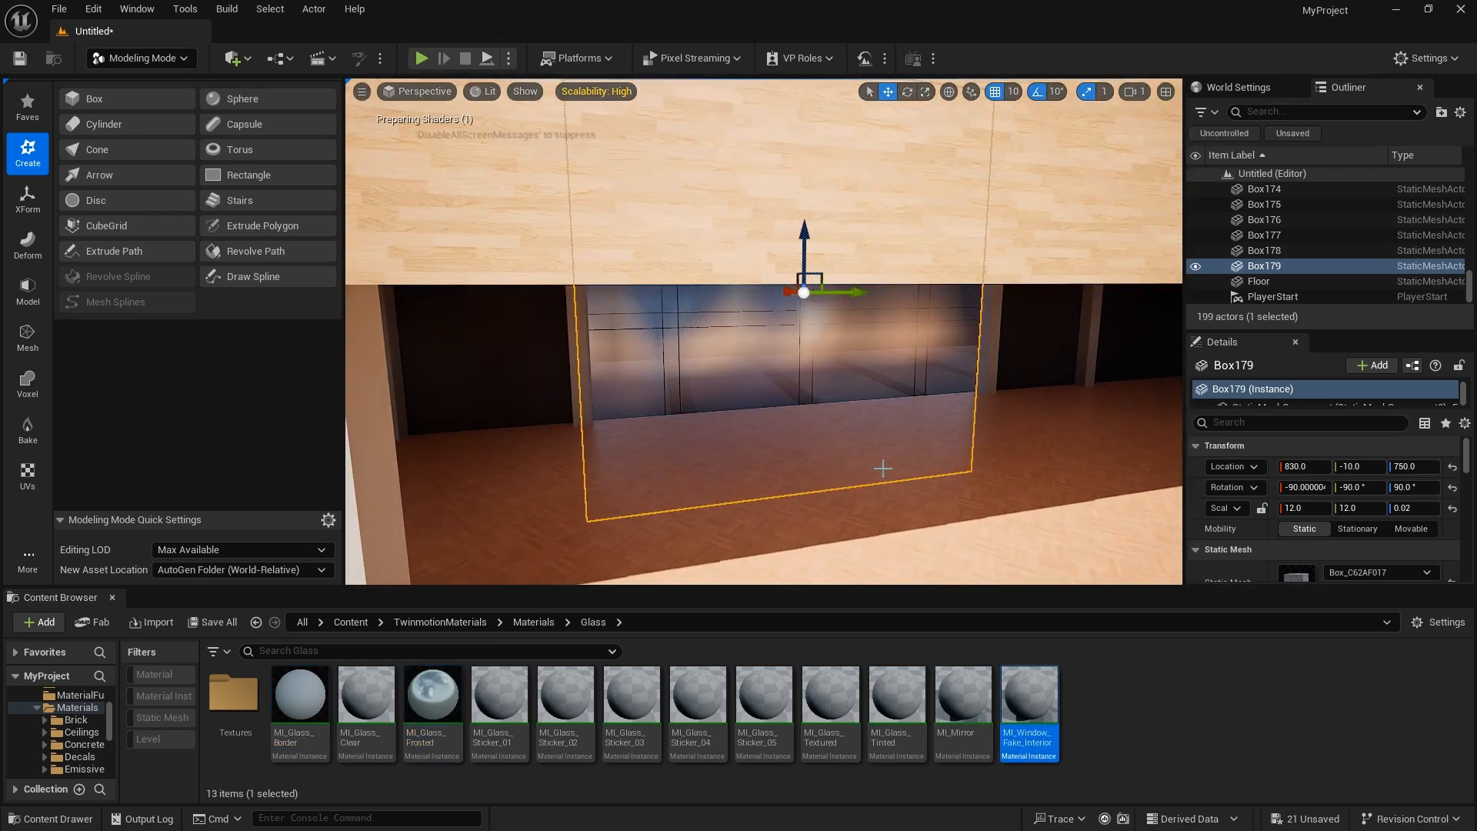
{"action": "mouse_move", "coordinate": [884, 468]}
{"action": "right_mouse_down"}
{"action": "mouse_move", "coordinate": [858, 454]}
{"action": "mouse_move", "coordinate": [884, 460]}
{"action": "right_mouse_up"}
{"action": "left_click_drag", "start_coordinate": [300, 696], "coordinate": [685, 444]}
{"action": "right_click_drag", "start_coordinate": [686, 445], "coordinate": [677, 507]}
Try MI_Glass_Clear, the Sticker_01 and Sticker_02, Textured, Tinted, MI_Mirror and MI_Window_Fake_Interior materials on the rear panel.
{"action": "left_click_drag", "start_coordinate": [366, 696], "coordinate": [1300, 558]}
{"action": "scroll", "coordinate": [1323, 512], "scroll_direction": "down", "scroll_amount": 3}
{"action": "left_click_drag", "start_coordinate": [500, 697], "coordinate": [1299, 521]}
{"action": "left_click_drag", "start_coordinate": [566, 696], "coordinate": [1299, 520]}
{"action": "left_click_drag", "start_coordinate": [832, 704], "coordinate": [1299, 520]}
{"action": "left_click_drag", "start_coordinate": [897, 697], "coordinate": [1300, 519]}
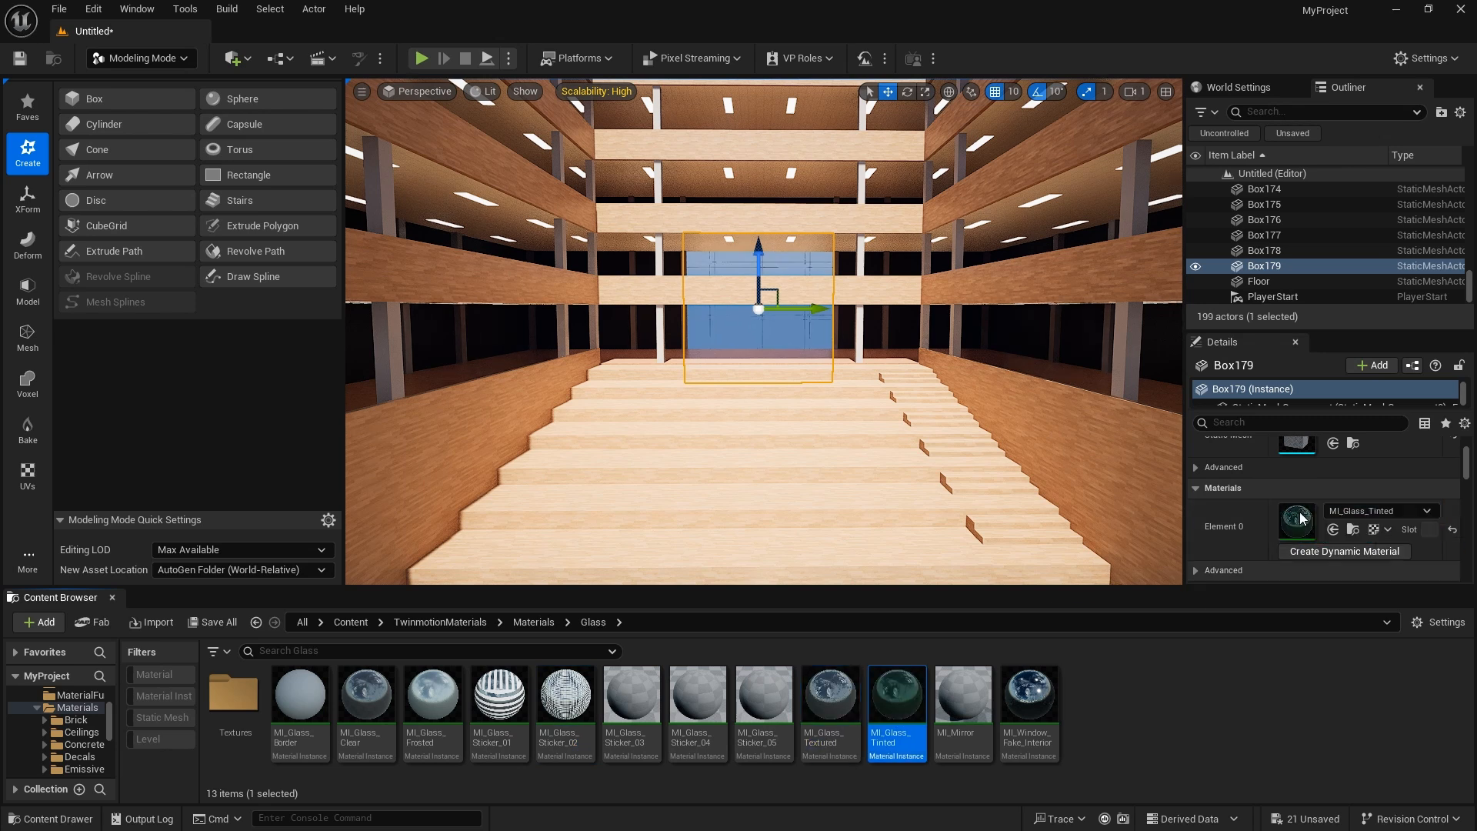
{"action": "left_click_drag", "start_coordinate": [964, 697], "coordinate": [1299, 520]}
{"action": "left_click_drag", "start_coordinate": [1035, 699], "coordinate": [1299, 520]}
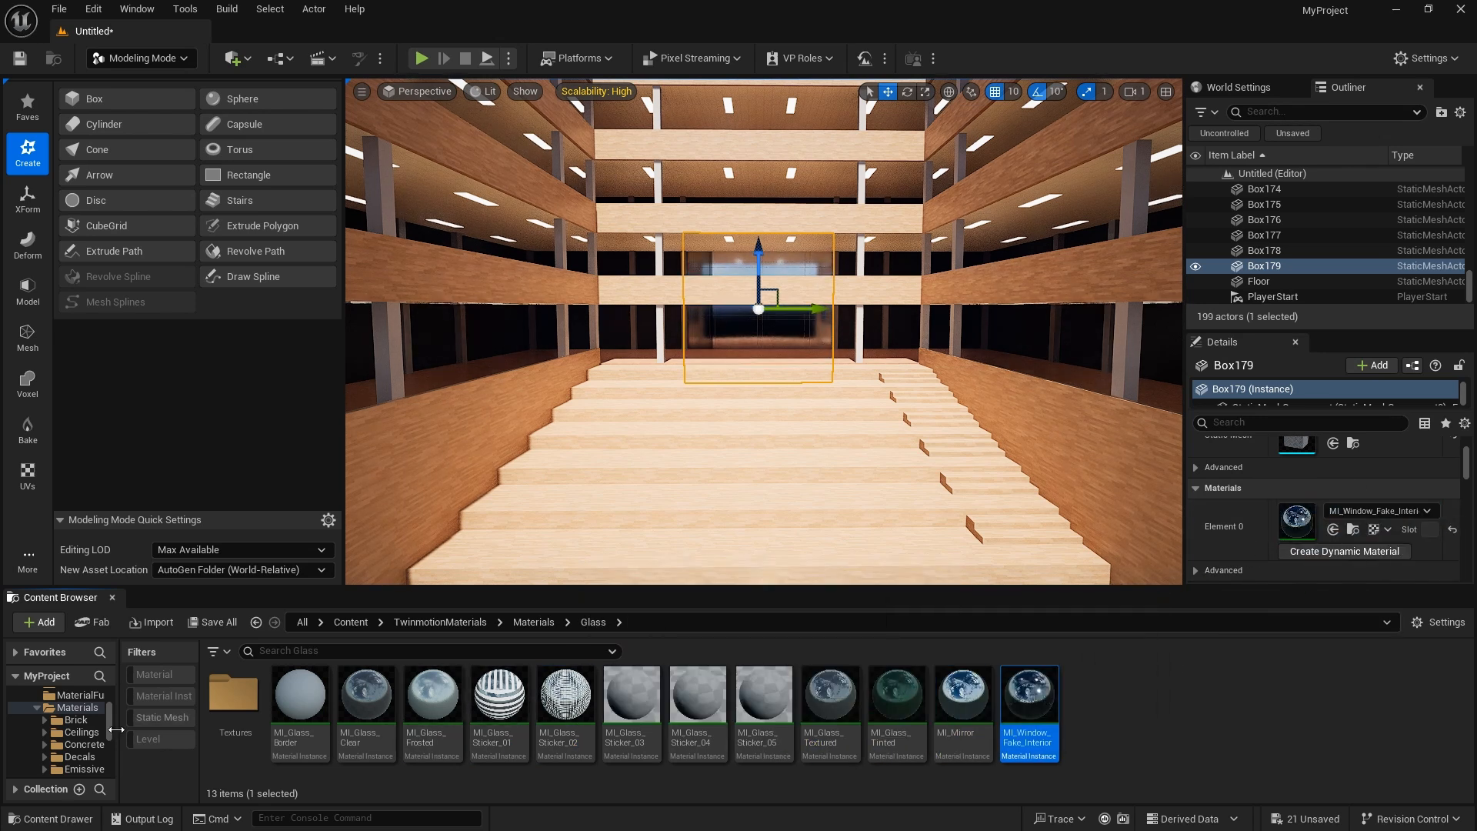
Try the Clear, Frosted, Sand and Sticker_01 materials from the Glass_RT folder on the rear panel.
{"action": "scroll", "coordinate": [83, 731], "scroll_direction": "down", "scroll_amount": 3}
{"action": "left_click", "coordinate": [83, 708]}
{"action": "left_click_drag", "start_coordinate": [236, 699], "coordinate": [1299, 520]}
{"action": "left_click_drag", "start_coordinate": [301, 696], "coordinate": [1299, 520]}
{"action": "left_click_drag", "start_coordinate": [367, 699], "coordinate": [373, 737]}
{"action": "left_click", "coordinate": [433, 702]}
{"action": "left_click_drag", "start_coordinate": [432, 701], "coordinate": [1299, 523]}
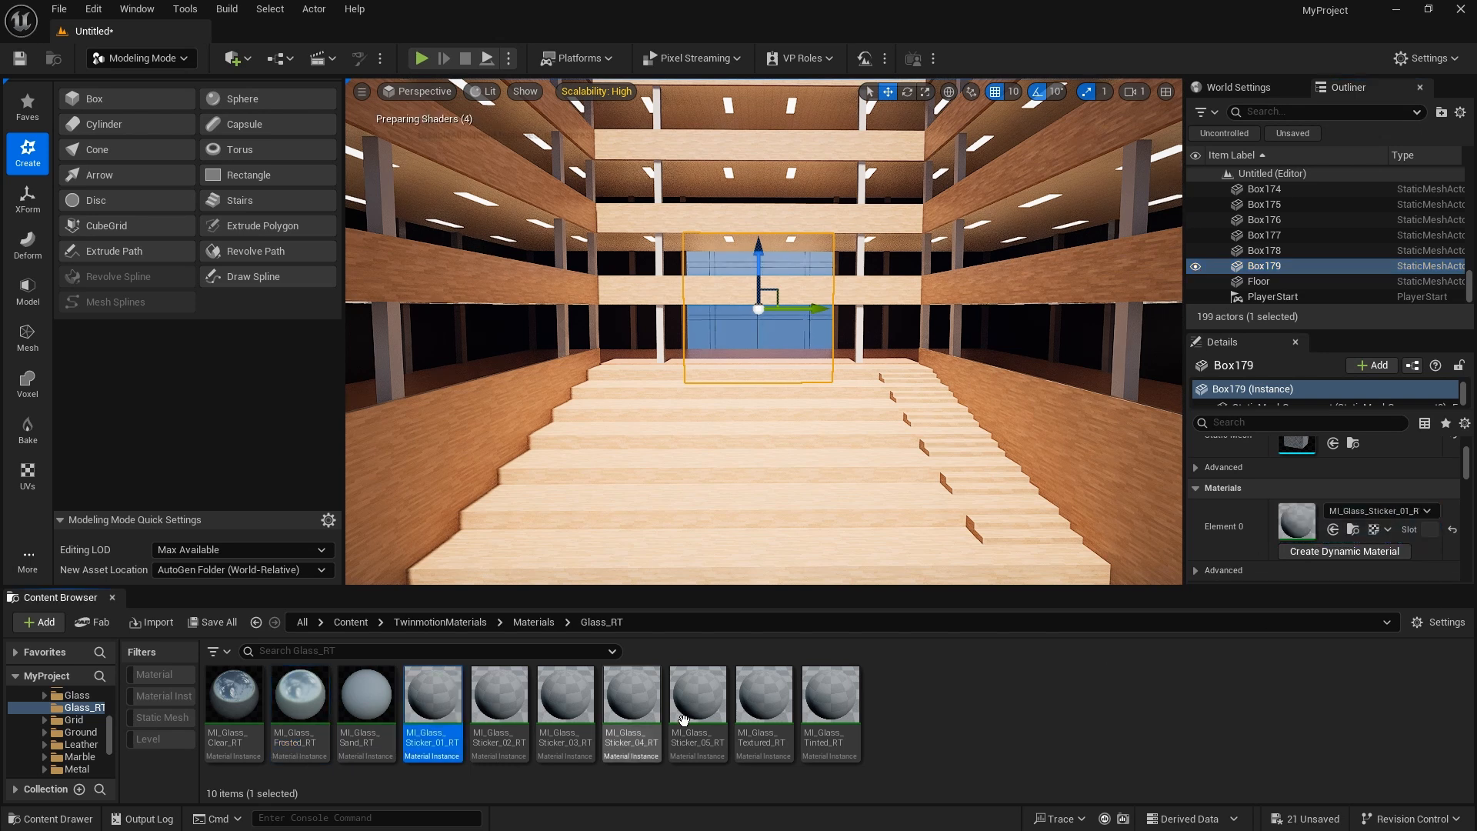
Try the remaining Glass_RT materials on the rear panel, including the Textured, Tinted and other Sticker variants.
{"action": "left_click_drag", "start_coordinate": [685, 711], "coordinate": [1299, 523]}
{"action": "left_click_drag", "start_coordinate": [764, 700], "coordinate": [1308, 525]}
{"action": "left_click_drag", "start_coordinate": [831, 700], "coordinate": [1299, 525]}
{"action": "left_click_drag", "start_coordinate": [631, 700], "coordinate": [1298, 524]}
{"action": "left_click_drag", "start_coordinate": [566, 701], "coordinate": [1299, 524]}
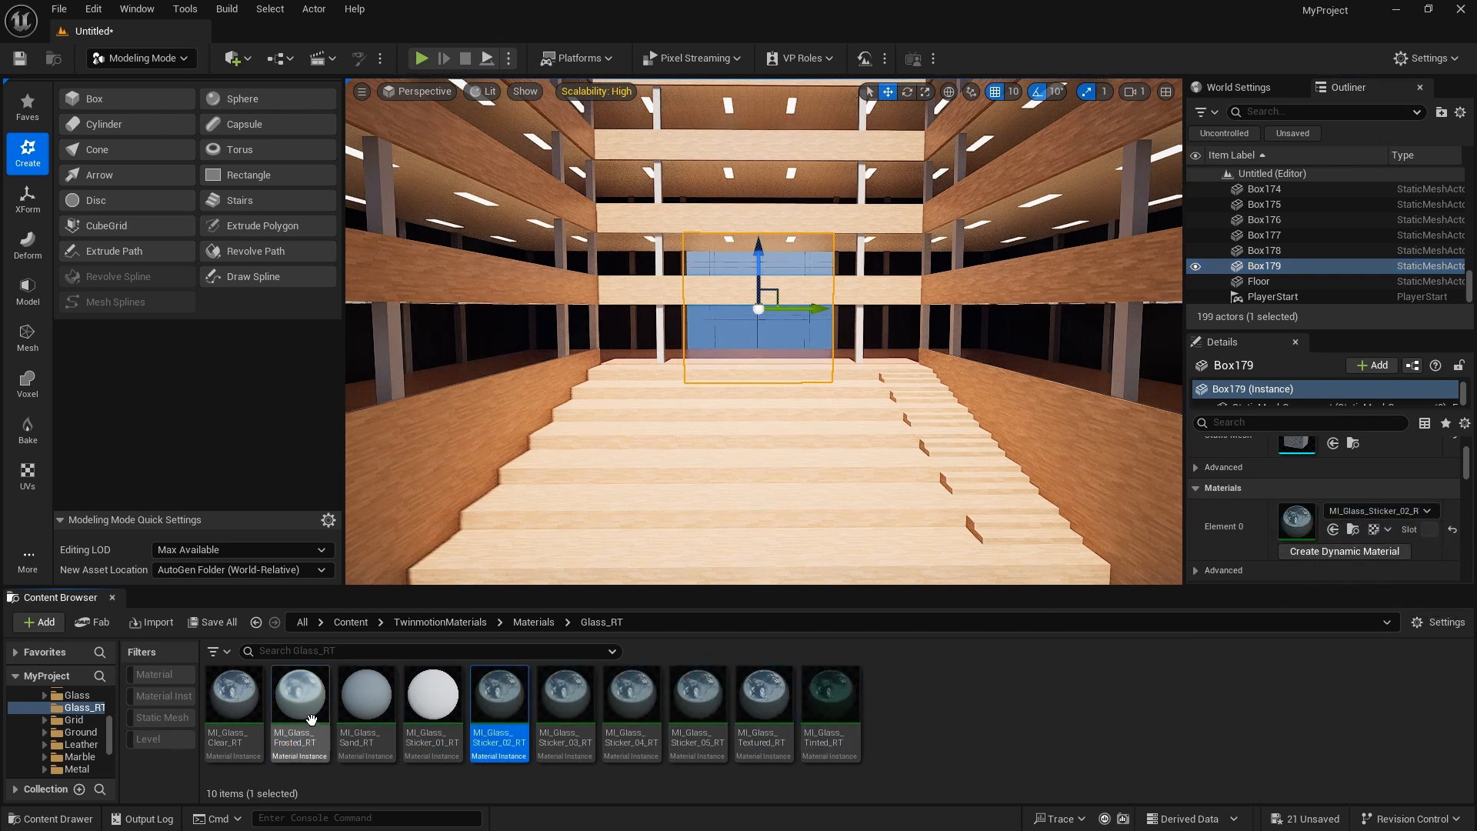
Return to the Glass folder, try Tinted and Fake_Interior again, and apply MI_Glass_Frosted to the rear panel.
{"action": "left_click", "coordinate": [77, 695]}
{"action": "left_click_drag", "start_coordinate": [896, 712], "coordinate": [1316, 530]}
{"action": "left_click_drag", "start_coordinate": [1030, 700], "coordinate": [1300, 525]}
{"action": "left_click_drag", "start_coordinate": [432, 700], "coordinate": [1299, 524]}
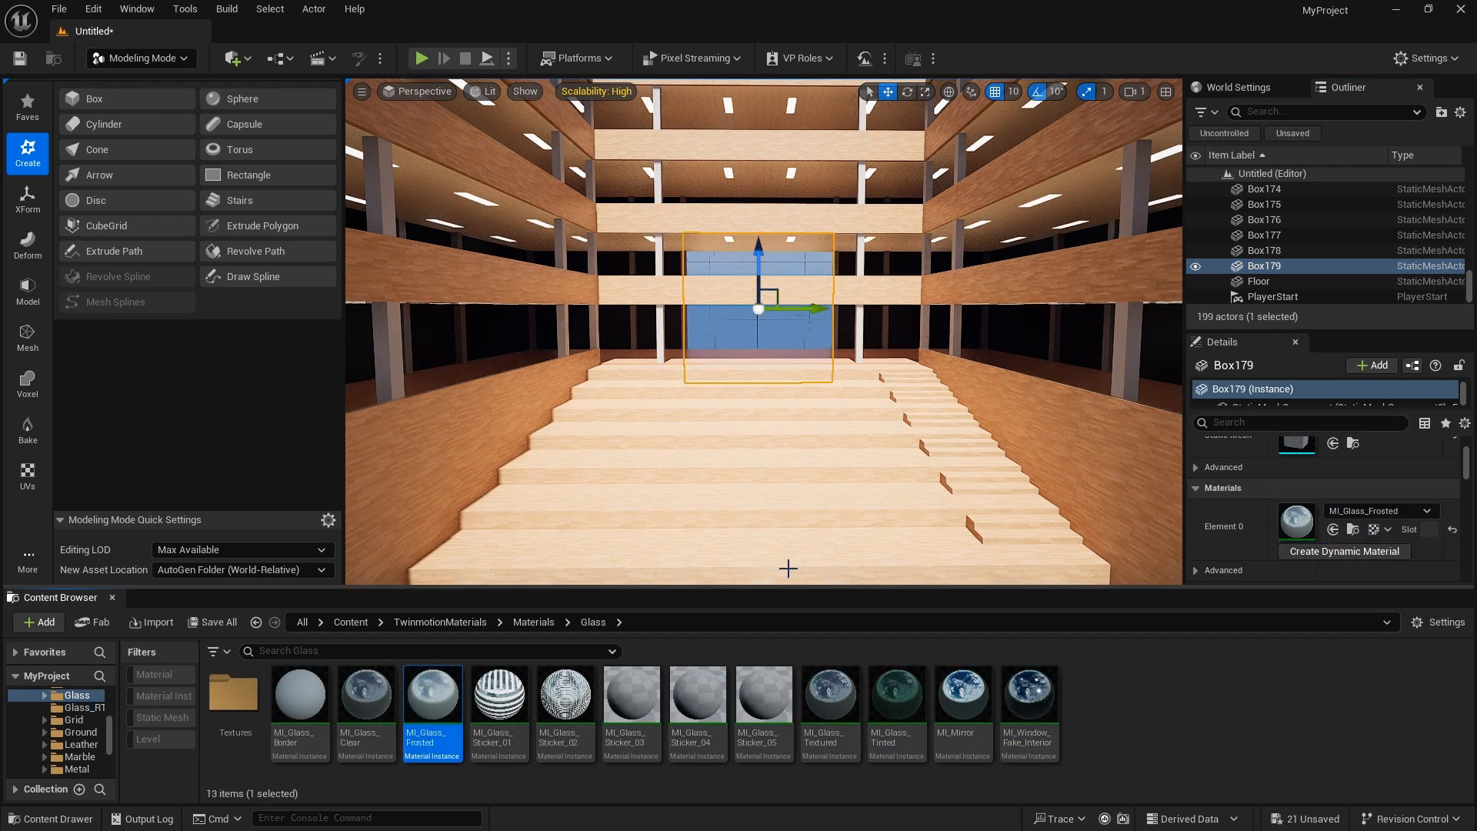
{"action": "key", "text": "w"}
Examine the frosted glass rear window up close and look through the outliner for its parts.
{"action": "right_click_drag", "start_coordinate": [788, 569], "coordinate": [924, 331]}
{"action": "left_click", "coordinate": [726, 327]}
{"action": "scroll", "coordinate": [726, 326], "scroll_direction": "down", "scroll_amount": 1}
{"action": "left_click", "coordinate": [726, 326]}
{"action": "left_click", "coordinate": [1338, 220]}
{"action": "scroll", "coordinate": [1338, 220], "scroll_direction": "up", "scroll_amount": 5}
{"action": "left_click", "coordinate": [1332, 205]}
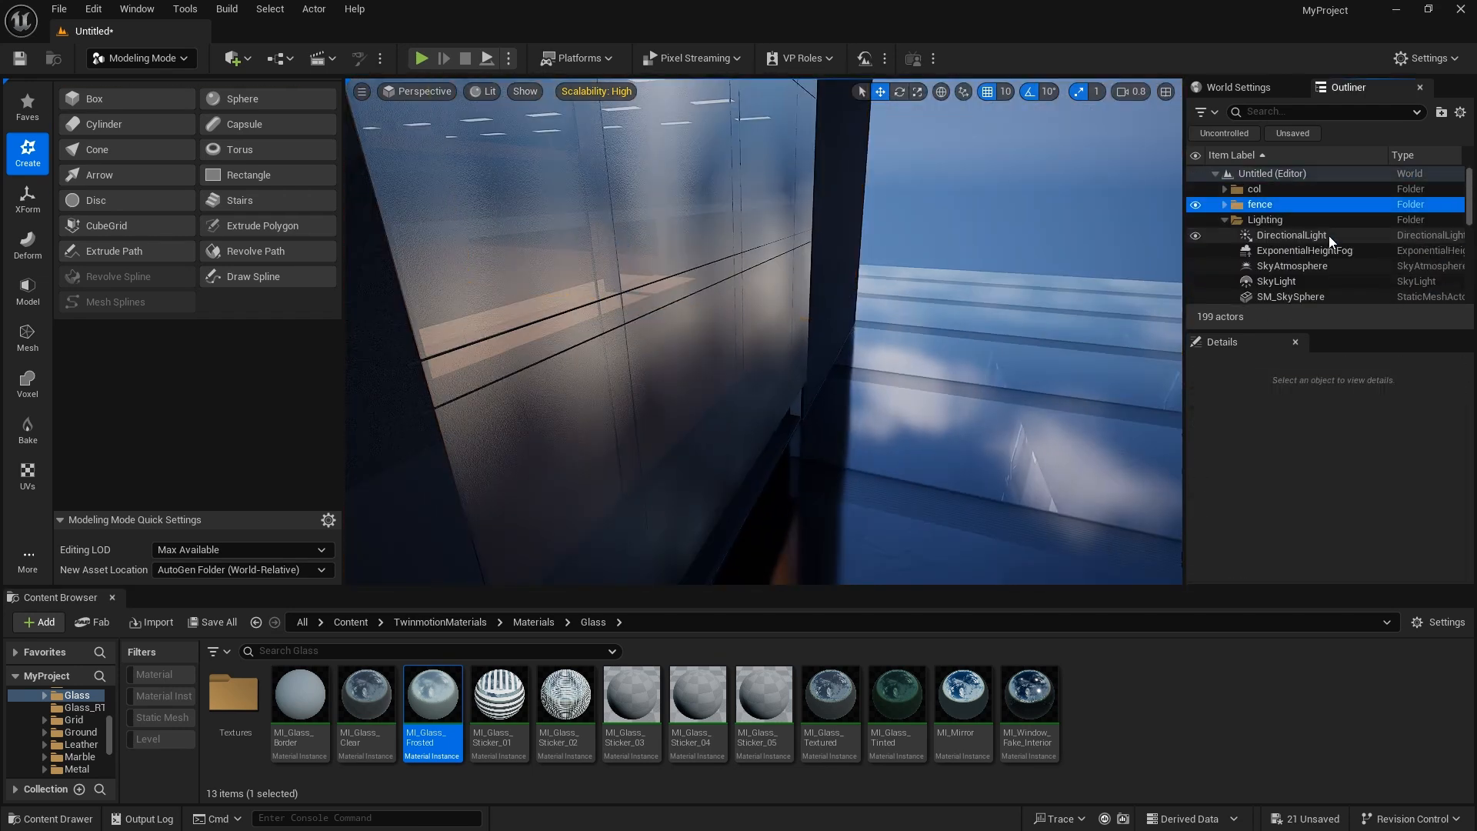
{"action": "scroll", "coordinate": [1299, 266], "scroll_direction": "down", "scroll_amount": 4}
{"action": "left_click", "coordinate": [1300, 268]}
{"action": "left_click", "coordinate": [777, 290]}
{"action": "right_click_drag", "start_coordinate": [777, 289], "coordinate": [912, 293]}
{"action": "key", "text": "s"}
{"action": "key", "text": "Escape"}
{"action": "key", "text": "w"}
{"action": "left_click", "coordinate": [912, 326]}
{"action": "scroll", "coordinate": [1299, 266], "scroll_direction": "down", "scroll_amount": 4}
{"action": "left_click", "coordinate": [1299, 267], "text": "shift"}
{"action": "right_click_drag", "start_coordinate": [882, 349], "coordinate": [770, 339]}
Check where the upper slab edge and the side wall sit in the outliner.
{"action": "left_click", "coordinate": [1317, 470]}
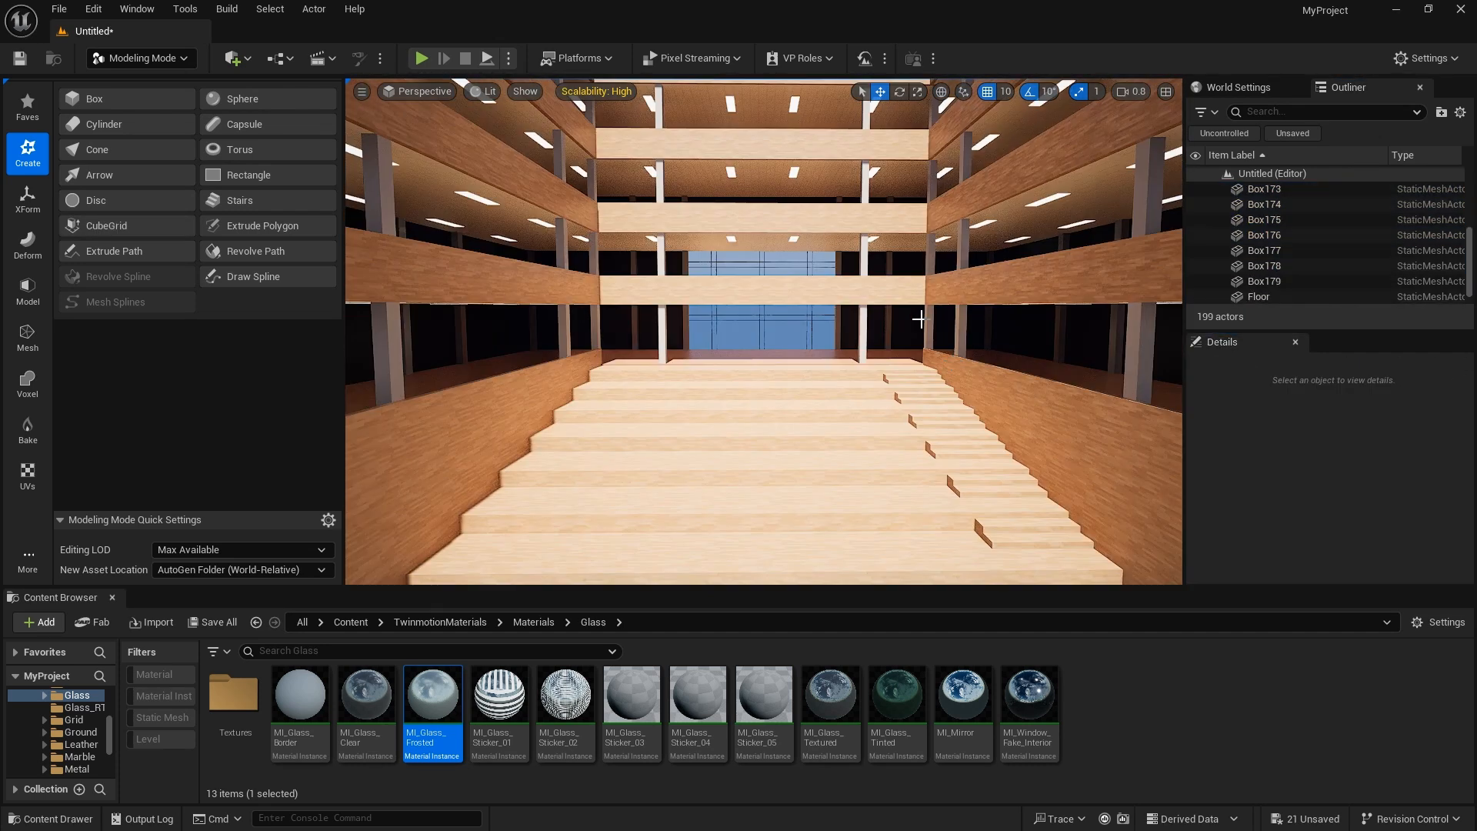
{"action": "left_click", "coordinate": [775, 154]}
{"action": "key", "text": "Escape"}
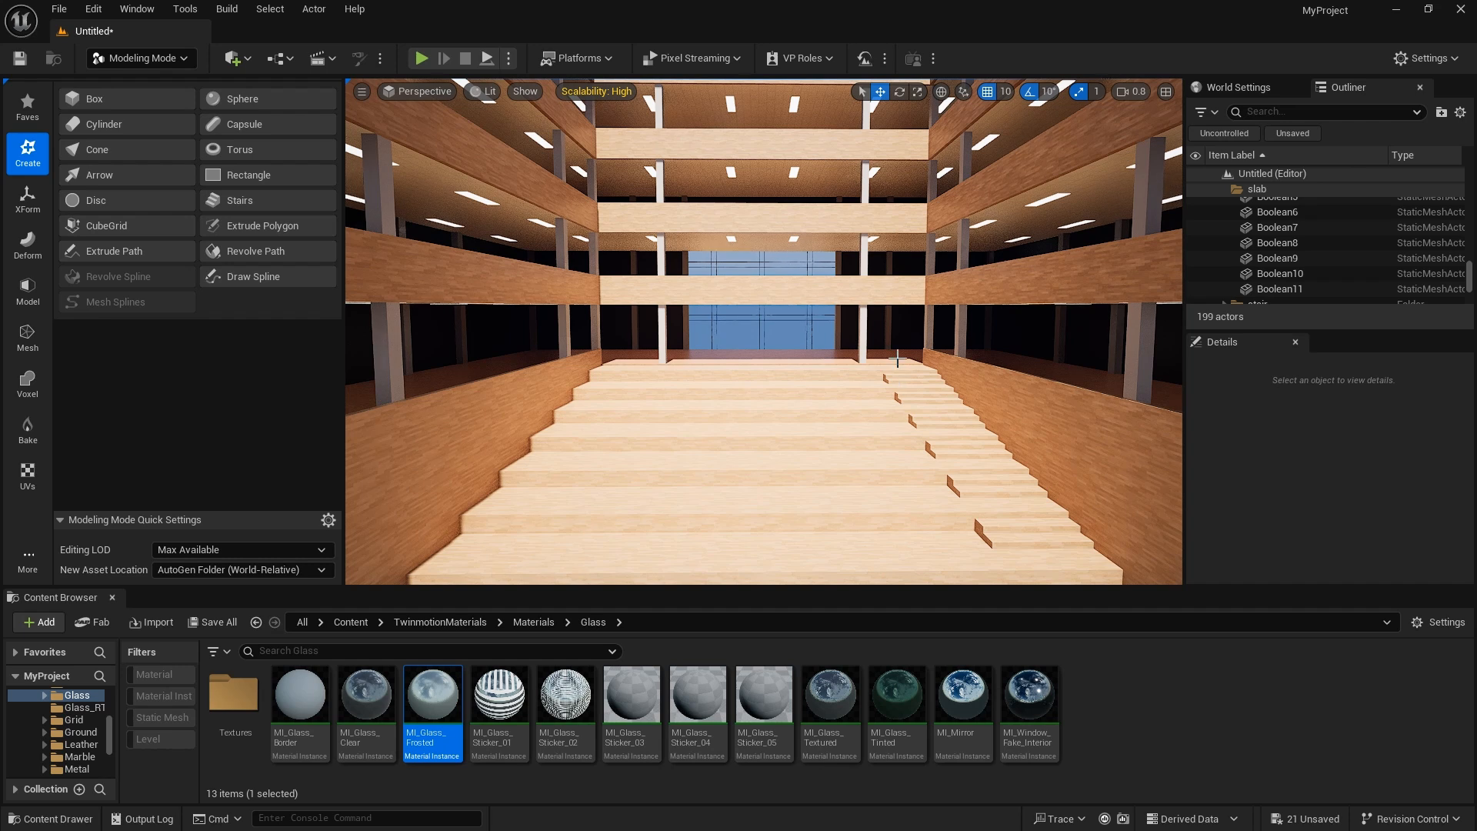
{"action": "left_click", "coordinate": [496, 339]}
{"action": "key", "text": "Escape"}
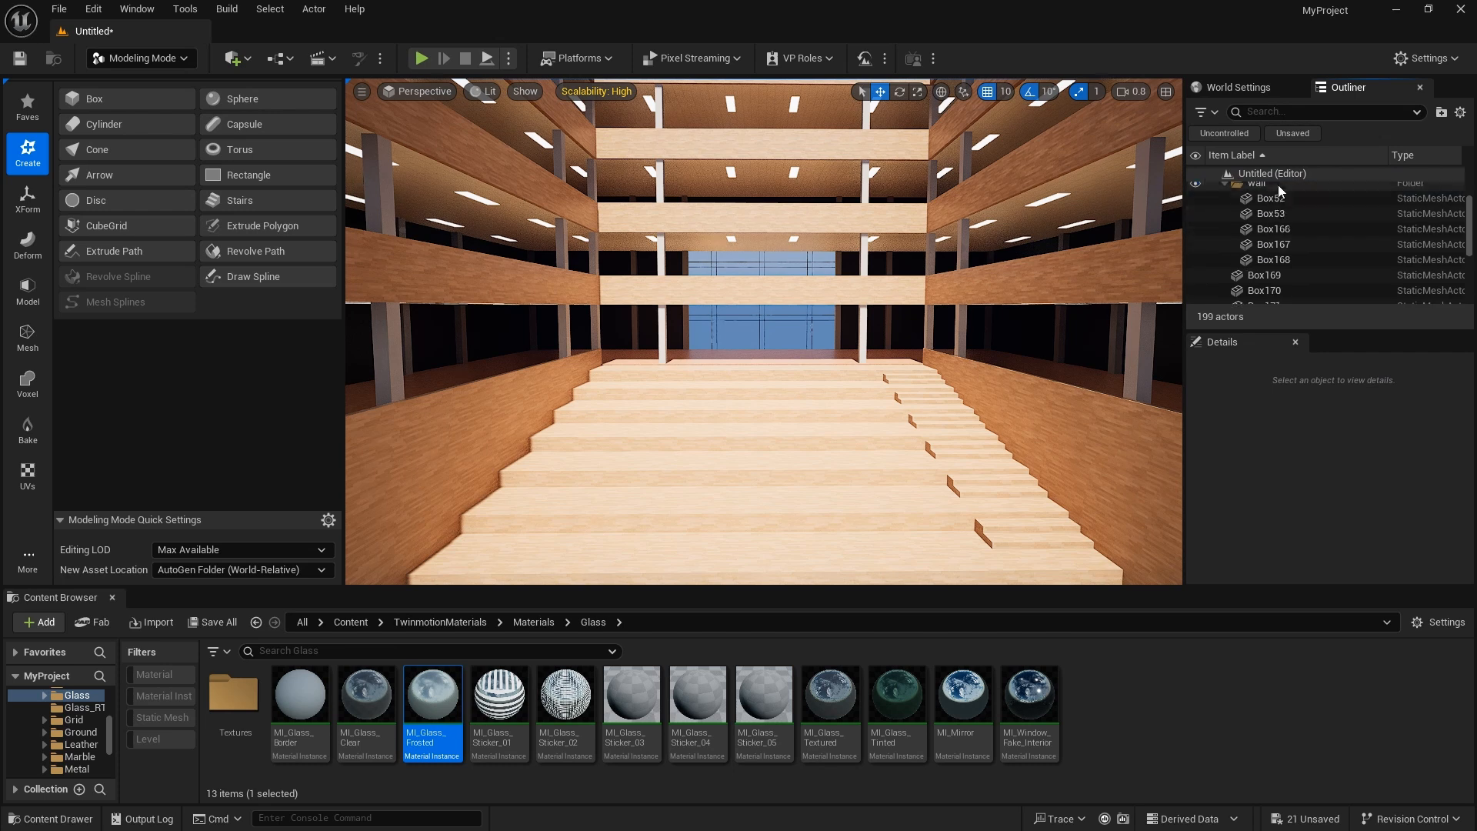
Create an outliner folder named window and put the window pieces Box169 through Box179 in it.
{"action": "left_click", "coordinate": [1322, 212]}
{"action": "type", "text": "window"}
{"action": "key", "text": "Return"}
{"action": "left_click", "coordinate": [1321, 264]}
{"action": "scroll", "coordinate": [1320, 262], "scroll_direction": "down", "scroll_amount": 5}
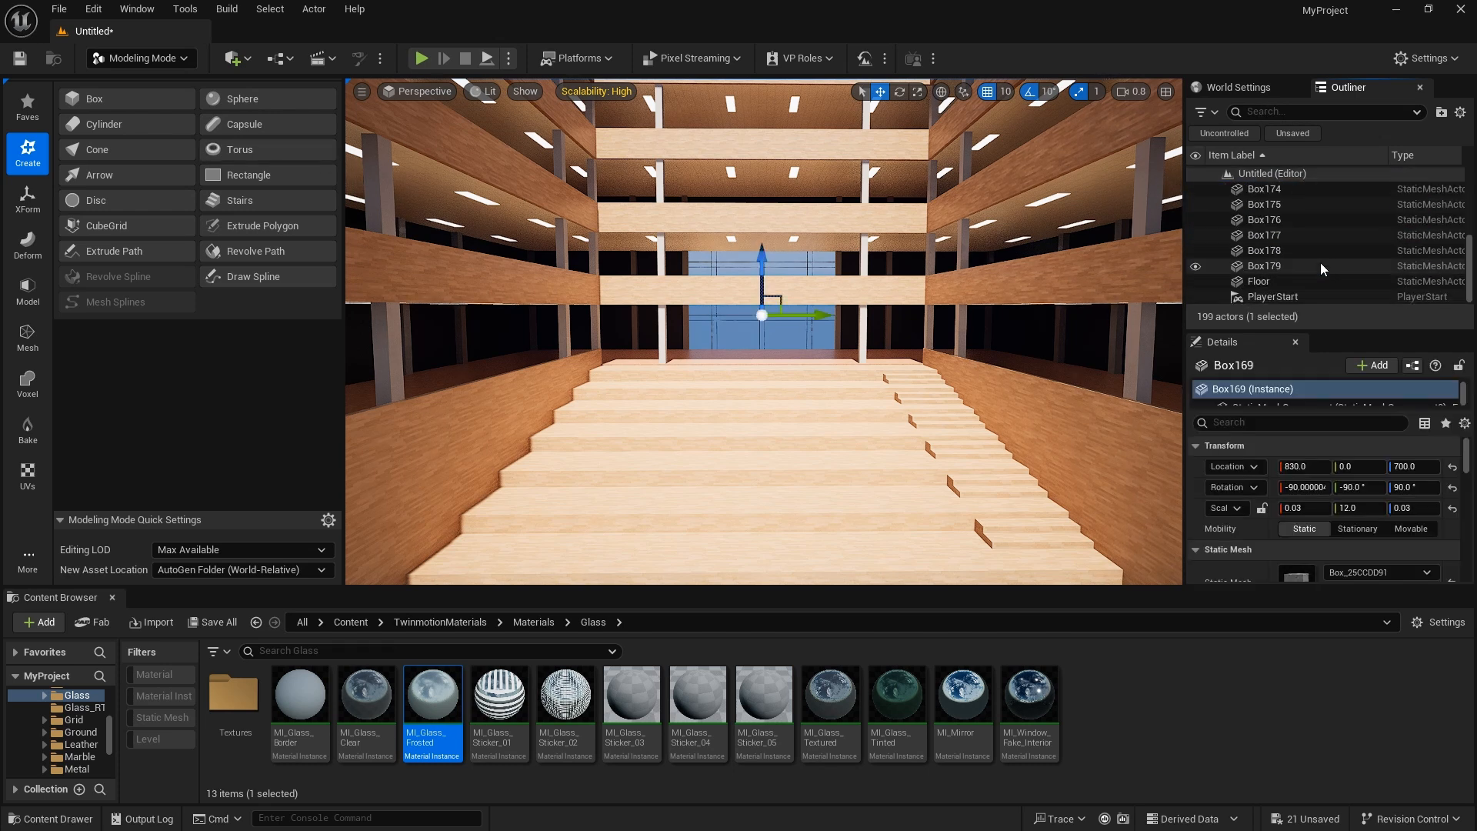
{"action": "left_click", "coordinate": [1320, 262], "text": "shift"}
{"action": "left_click_drag", "start_coordinate": [1320, 261], "coordinate": [1266, 197]}
{"action": "left_click", "coordinate": [1263, 197]}
Set the intensity of the DirectionalLight in the Lighting folder to 2 lux.
{"action": "scroll", "coordinate": [1225, 258], "scroll_direction": "up", "scroll_amount": 1}
{"action": "left_click", "coordinate": [1225, 213]}
{"action": "left_click", "coordinate": [1290, 229]}
{"action": "scroll", "coordinate": [1319, 488], "scroll_direction": "down", "scroll_amount": 1}
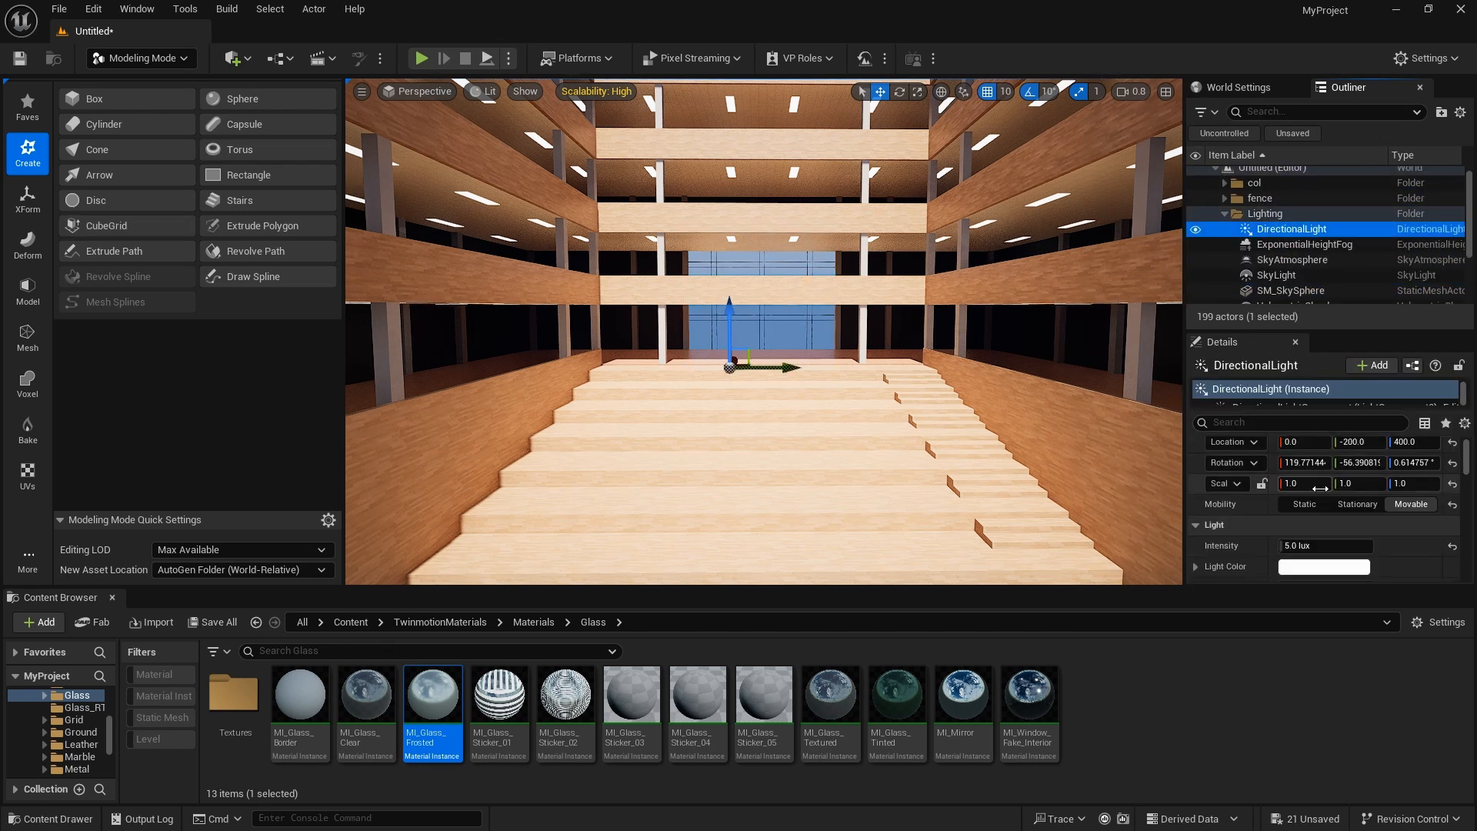
{"action": "left_click", "coordinate": [1325, 545]}
{"action": "type", "text": "2"}
{"action": "key", "text": "Return"}
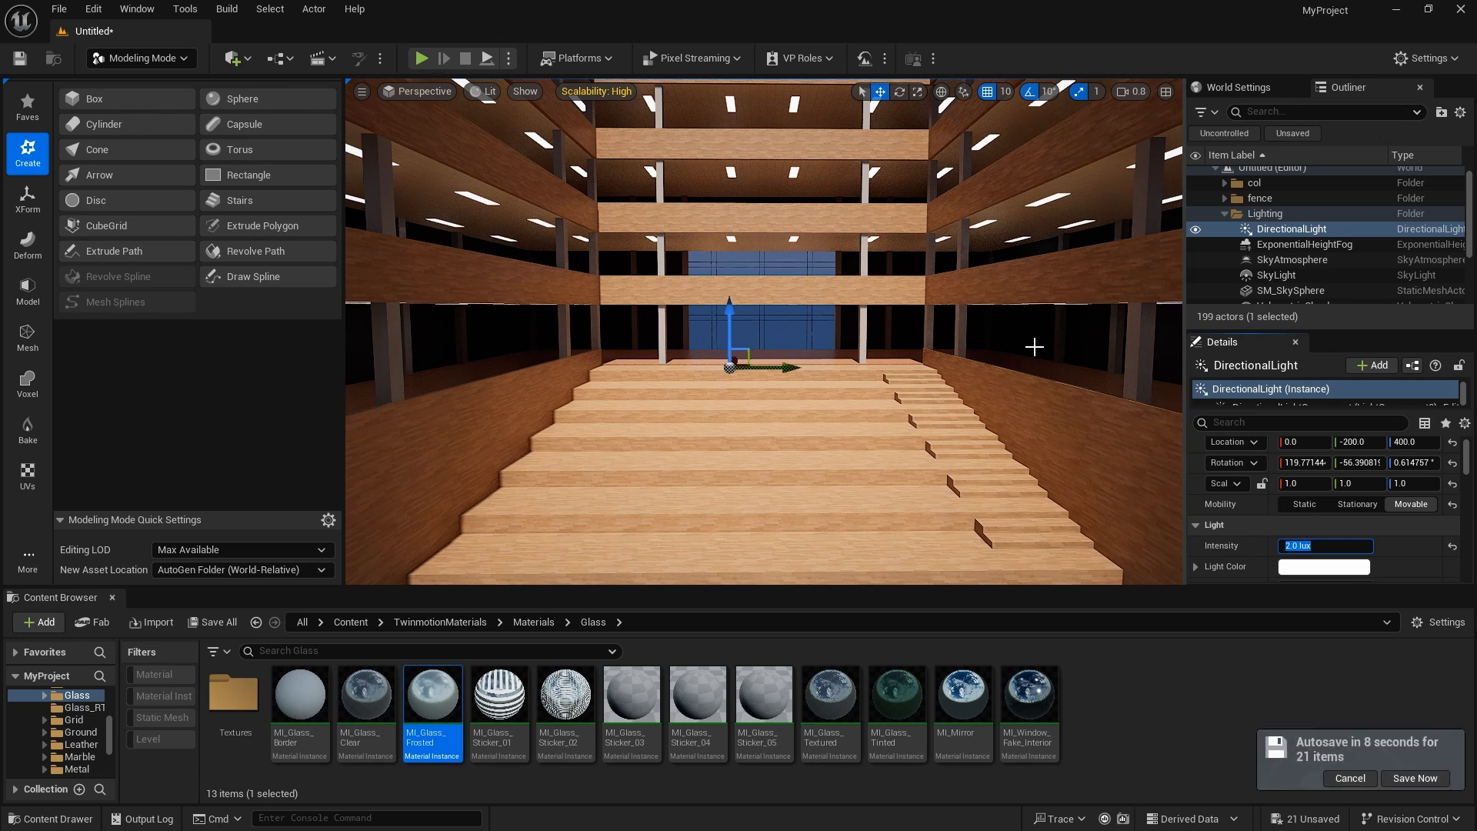
Add a box on the lowest terrace tread and scale it to 2.0 in X and 0.5 in Z.
{"action": "left_click", "coordinate": [126, 99]}
{"action": "left_click", "coordinate": [568, 553]}
{"action": "left_click", "coordinate": [775, 557]}
{"action": "right_click_drag", "start_coordinate": [775, 493], "coordinate": [693, 523]}
{"action": "left_click", "coordinate": [1412, 483]}
{"action": "mouse_move", "coordinate": [613, 427]}
{"action": "left_mouse_down"}
{"action": "mouse_move", "coordinate": [607, 362]}
{"action": "mouse_move", "coordinate": [610, 404]}
{"action": "left_mouse_up"}
{"action": "type", "text": "0.5"}
{"action": "key", "text": "Return"}
{"action": "key", "text": "r"}
{"action": "left_click_drag", "start_coordinate": [659, 431], "coordinate": [715, 416]}
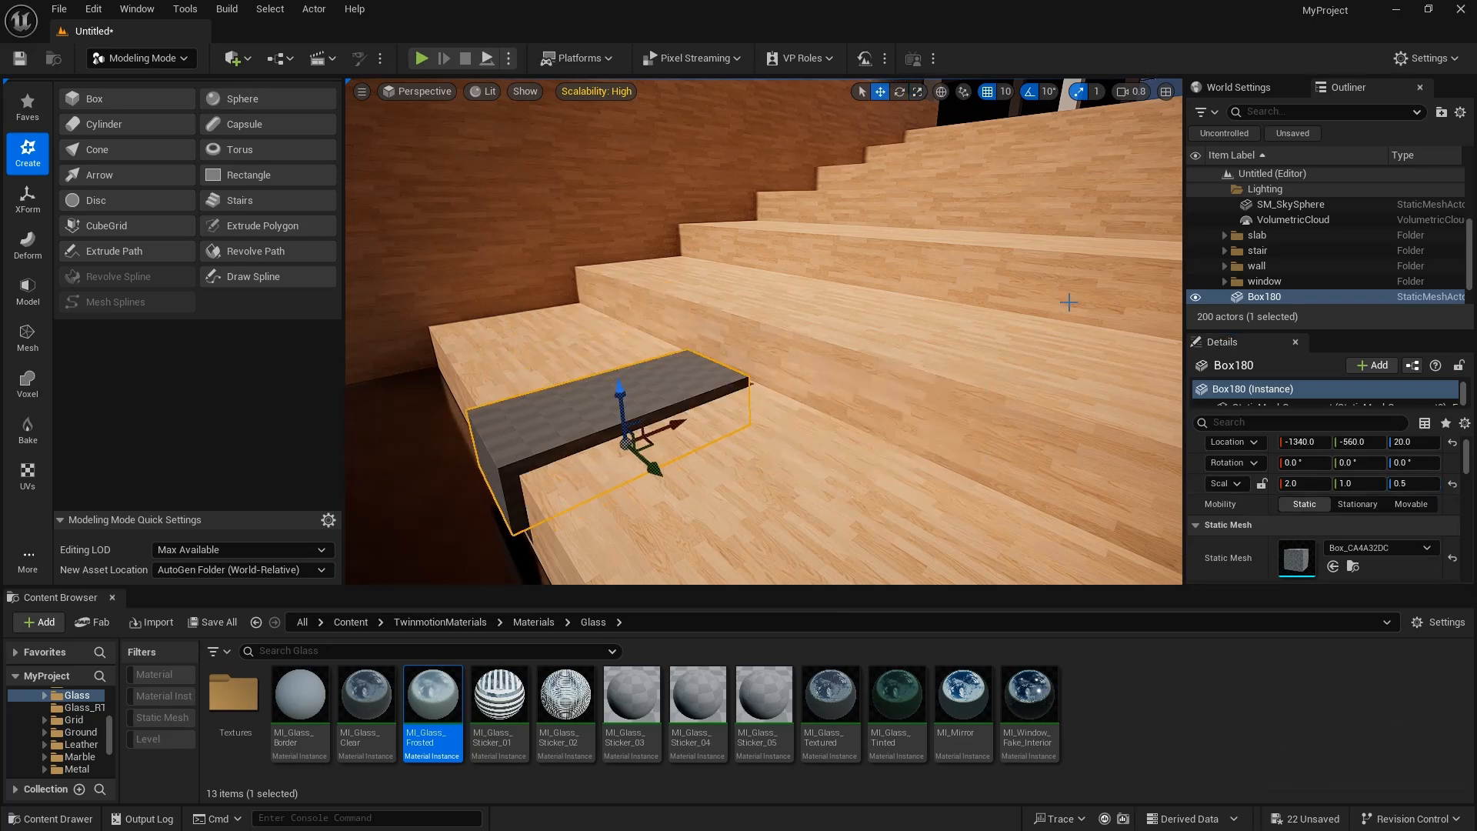
Adjust the box's fit on the tread using a temporary grid snap change, restore snapping to 10, and reset its material slot.
{"action": "left_click", "coordinate": [1004, 91]}
{"action": "left_click", "coordinate": [1015, 115]}
{"action": "left_click_drag", "start_coordinate": [630, 391], "coordinate": [641, 413]}
{"action": "left_click", "coordinate": [1005, 92]}
{"action": "left_click", "coordinate": [1015, 164]}
{"action": "right_click_drag", "start_coordinate": [641, 413], "coordinate": [700, 489]}
{"action": "left_click", "coordinate": [831, 431]}
{"action": "scroll", "coordinate": [1418, 501], "scroll_direction": "down", "scroll_amount": 3}
{"action": "left_click", "coordinate": [1452, 521]}
Duplicate the seat block onto the second terrace tread, offset sideways from the first block.
{"action": "left_click", "coordinate": [677, 493]}
{"action": "key", "text": "w"}
{"action": "left_click_drag", "start_coordinate": [503, 373], "coordinate": [793, 334], "text": "alt"}
{"action": "right_click_drag", "start_coordinate": [793, 334], "coordinate": [693, 393]}
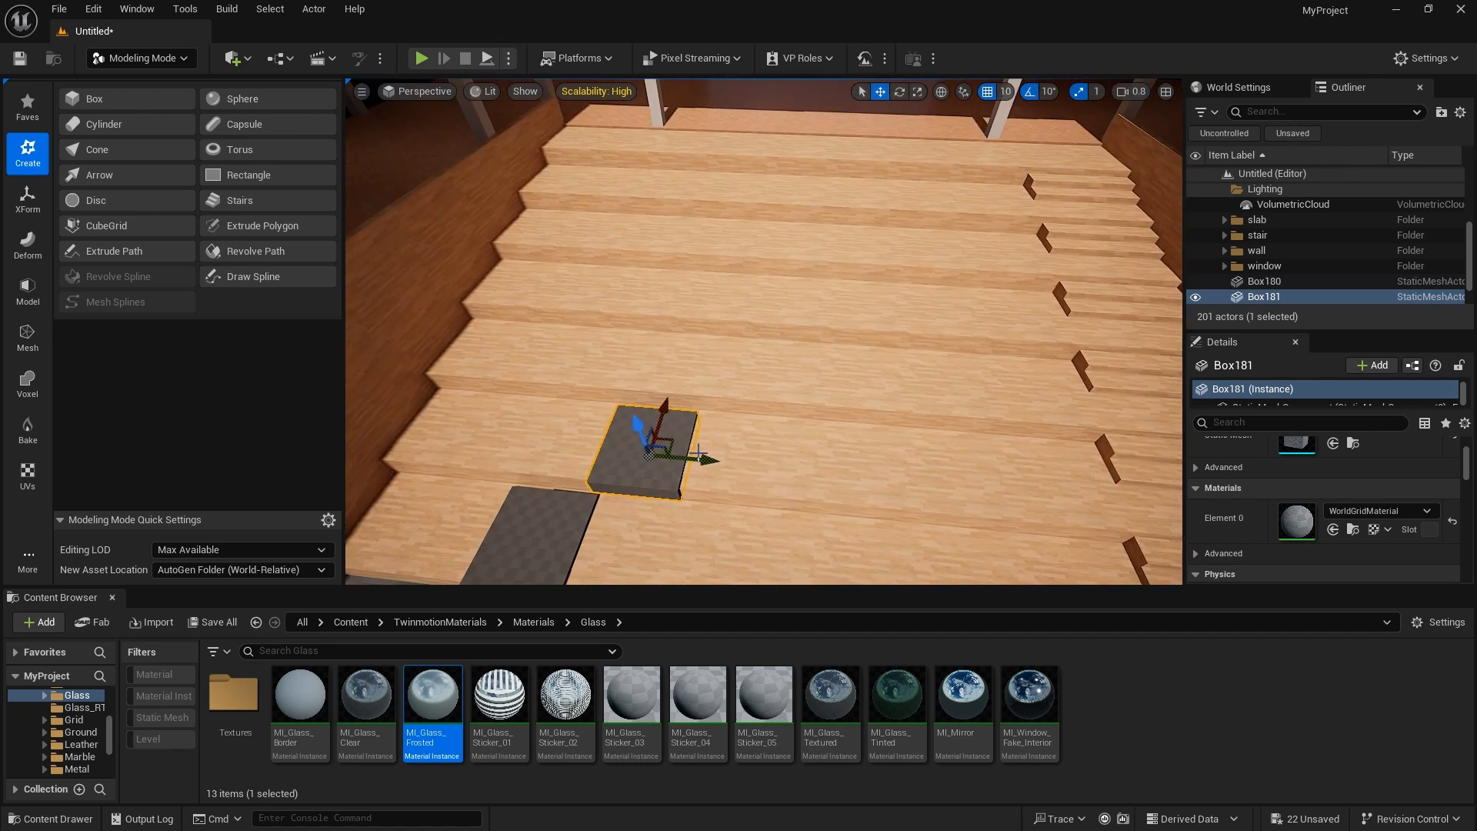
Make two more copies of the seat block on the third and fourth treads, toward the small-step side of the terrace.
{"action": "left_click_drag", "start_coordinate": [699, 454], "coordinate": [948, 479], "text": "alt"}
{"action": "left_click_drag", "start_coordinate": [882, 430], "coordinate": [895, 348]}
{"action": "right_click_drag", "start_coordinate": [895, 354], "coordinate": [823, 343]}
{"action": "left_click_drag", "start_coordinate": [862, 406], "coordinate": [865, 350], "text": "alt"}
{"action": "left_click_drag", "start_coordinate": [877, 383], "coordinate": [958, 359]}
{"action": "left_click_drag", "start_coordinate": [966, 292], "coordinate": [960, 316]}
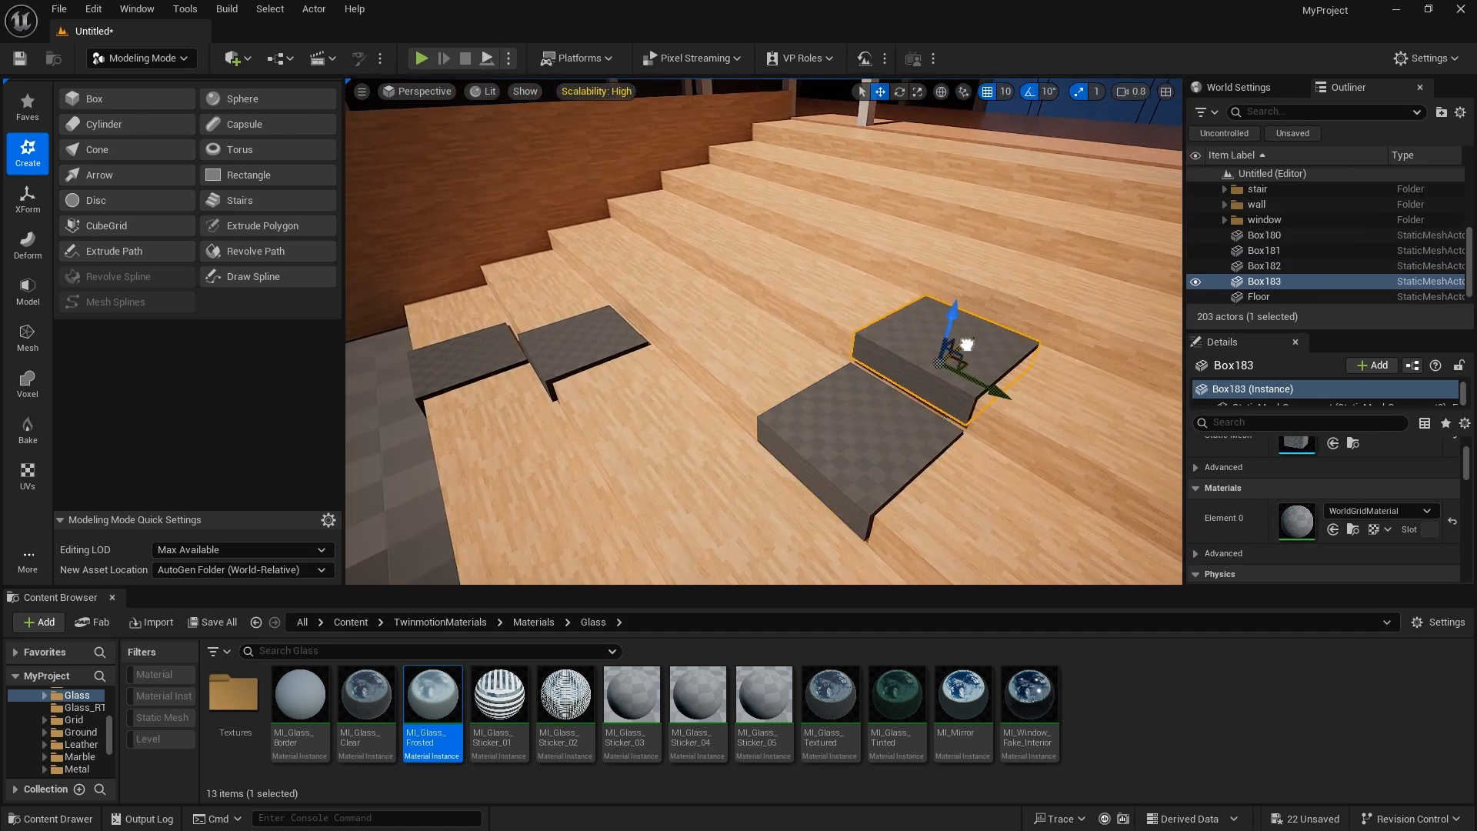
{"action": "left_click_drag", "start_coordinate": [1000, 393], "coordinate": [1132, 468]}
Duplicate the fourth-tread seat block and place the copy at the opposite end of the same tread.
{"action": "right_click_drag", "start_coordinate": [1132, 468], "coordinate": [1174, 504]}
{"action": "left_click", "coordinate": [967, 435], "text": "shift"}
{"action": "left_click", "coordinate": [1004, 381]}
{"action": "left_click_drag", "start_coordinate": [1036, 386], "coordinate": [1047, 385], "text": "alt"}
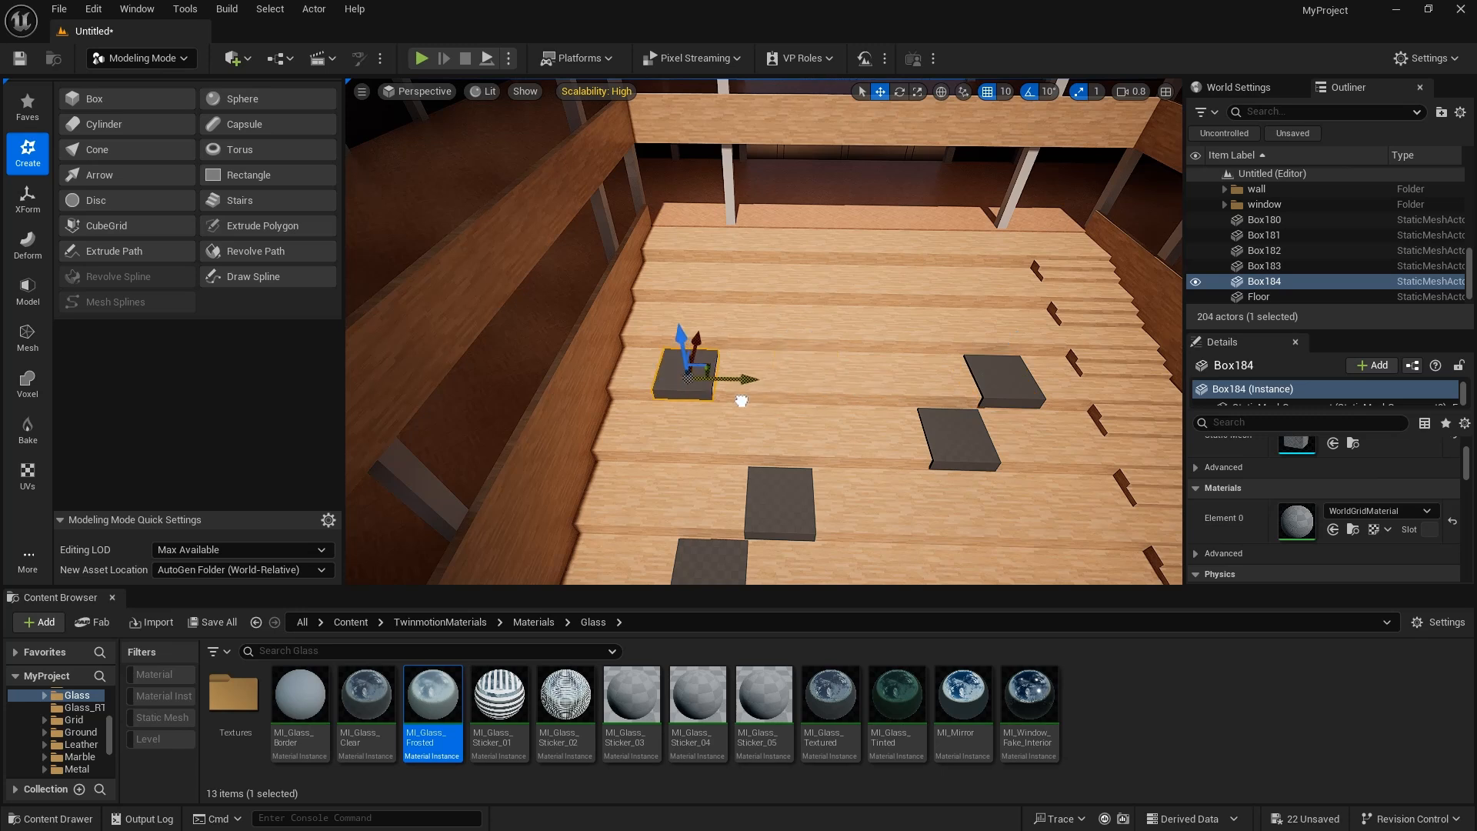
{"action": "left_click_drag", "start_coordinate": [741, 401], "coordinate": [677, 401]}
{"action": "right_click_drag", "start_coordinate": [677, 400], "coordinate": [668, 461]}
Copy the seat block beside the side wall up to the fifth tread, widen it and shift it inward.
{"action": "left_click_drag", "start_coordinate": [677, 471], "coordinate": [676, 288]}
{"action": "mouse_move", "coordinate": [676, 288]}
{"action": "right_mouse_down"}
{"action": "mouse_move", "coordinate": [654, 281]}
{"action": "mouse_move", "coordinate": [669, 292]}
{"action": "right_mouse_up"}
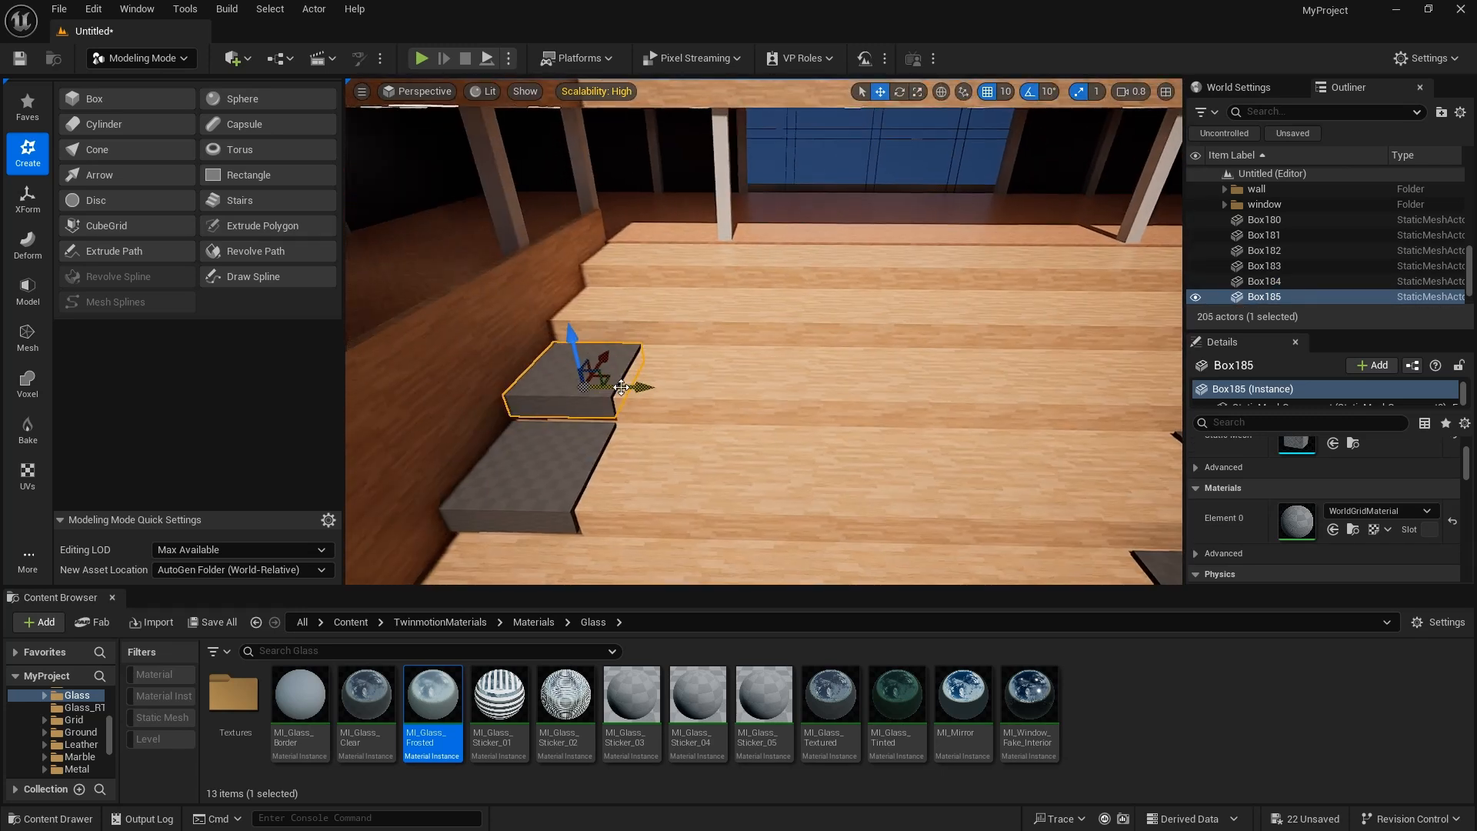
{"action": "left_click_drag", "start_coordinate": [621, 387], "coordinate": [680, 385]}
{"action": "right_click_drag", "start_coordinate": [680, 386], "coordinate": [742, 353]}
{"action": "left_click_drag", "start_coordinate": [801, 288], "coordinate": [914, 284]}
{"action": "right_click_drag", "start_coordinate": [913, 284], "coordinate": [914, 346]}
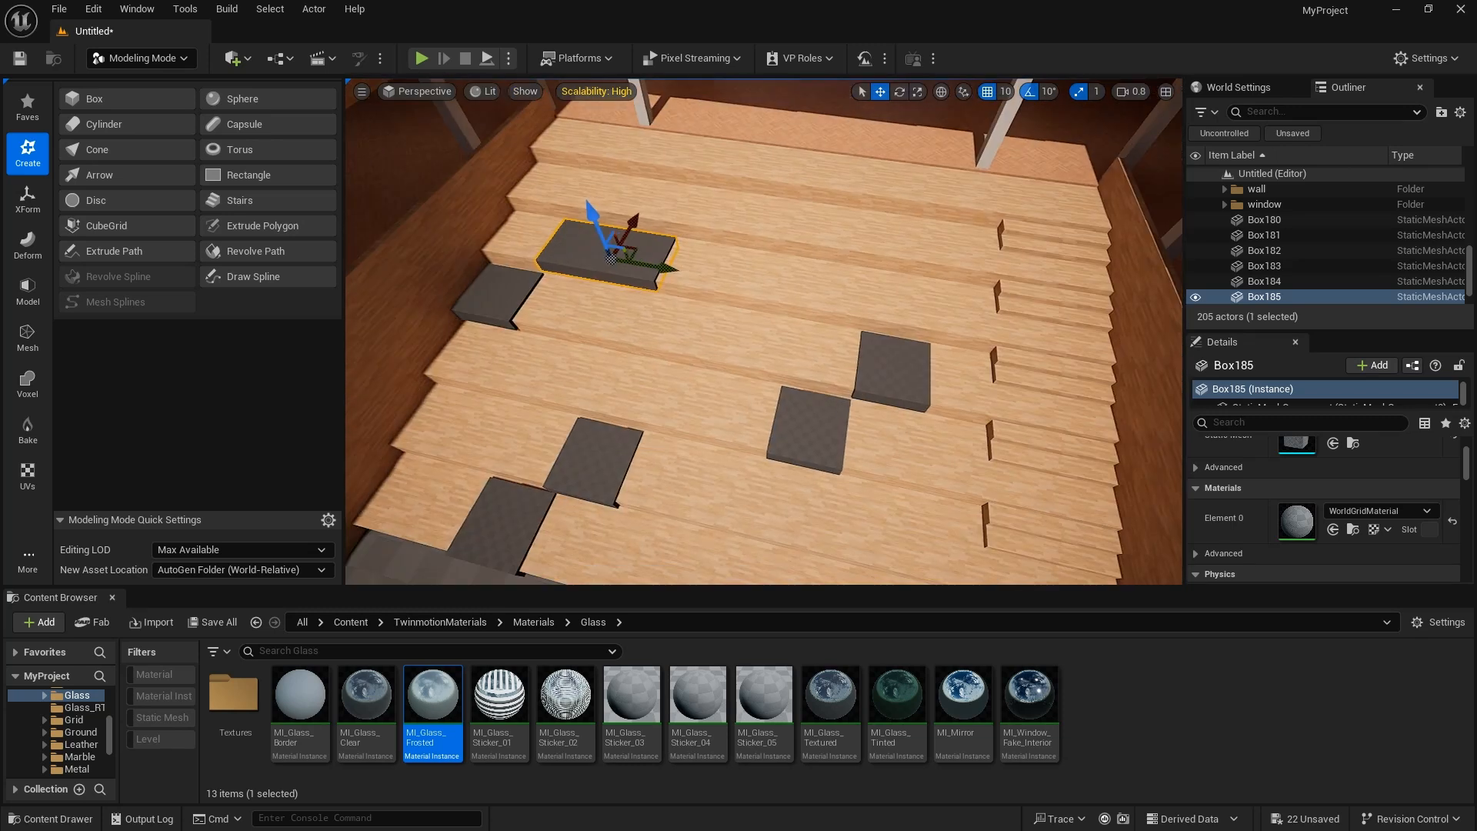
Duplicate the wide seat block across the terrace and raise the copy onto the sixth tread.
{"action": "left_click_drag", "start_coordinate": [665, 268], "coordinate": [882, 280], "text": "alt"}
{"action": "right_click_drag", "start_coordinate": [882, 280], "coordinate": [855, 308]}
{"action": "left_click_drag", "start_coordinate": [648, 231], "coordinate": [750, 173]}
{"action": "left_click_drag", "start_coordinate": [718, 154], "coordinate": [721, 123]}
{"action": "mouse_move", "coordinate": [722, 123]}
{"action": "right_mouse_down"}
{"action": "mouse_move", "coordinate": [711, 154]}
{"action": "mouse_move", "coordinate": [689, 115]}
{"action": "mouse_move", "coordinate": [708, 123]}
{"action": "right_mouse_up"}
Search the Twinmotion Materials folder for "paint" and copy the MI_PaintedWallSatin material.
{"action": "left_click", "coordinate": [81, 744]}
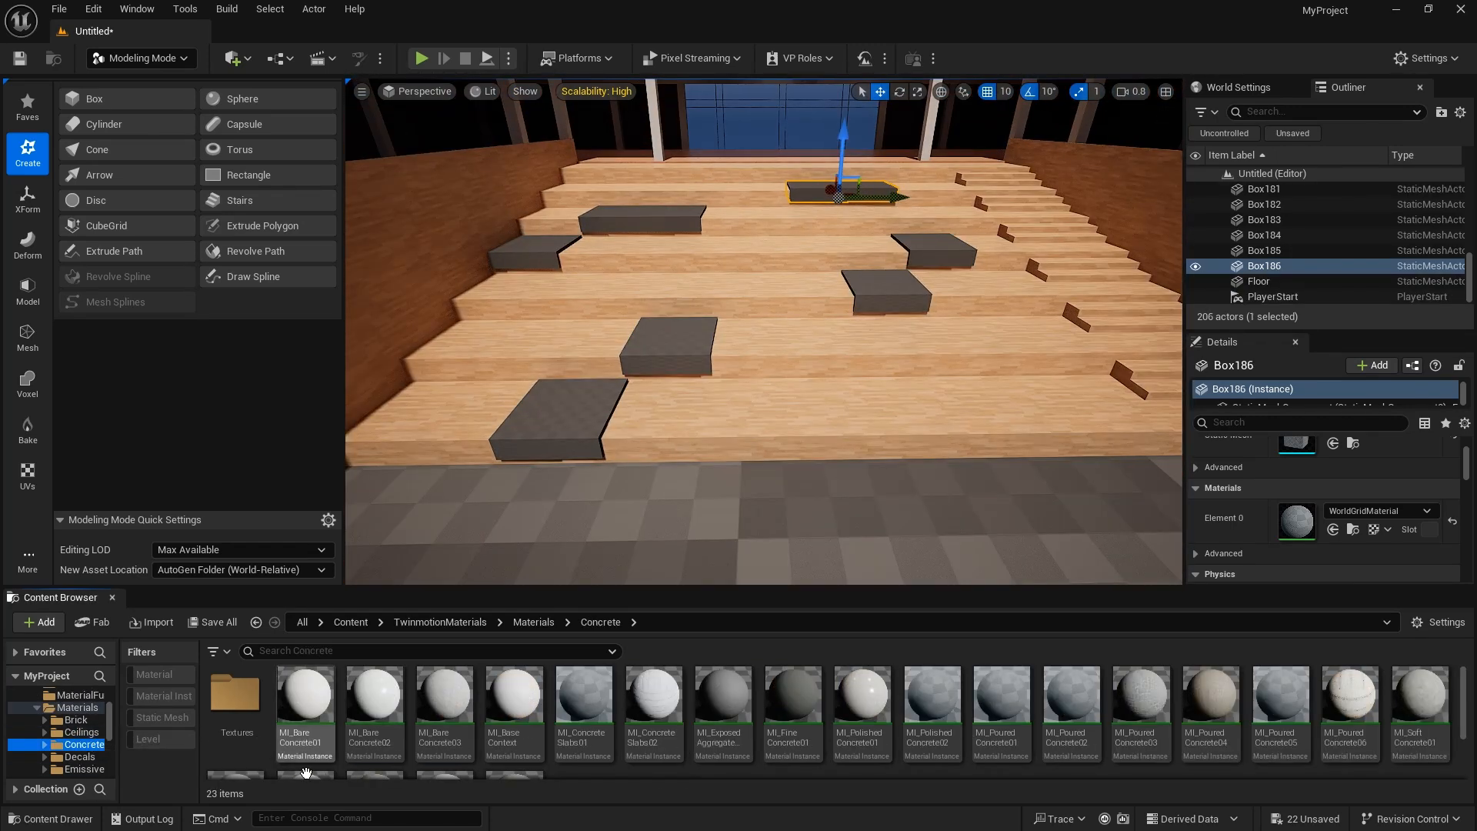
{"action": "left_click", "coordinate": [83, 734]}
{"action": "scroll", "coordinate": [97, 759], "scroll_direction": "down", "scroll_amount": 5}
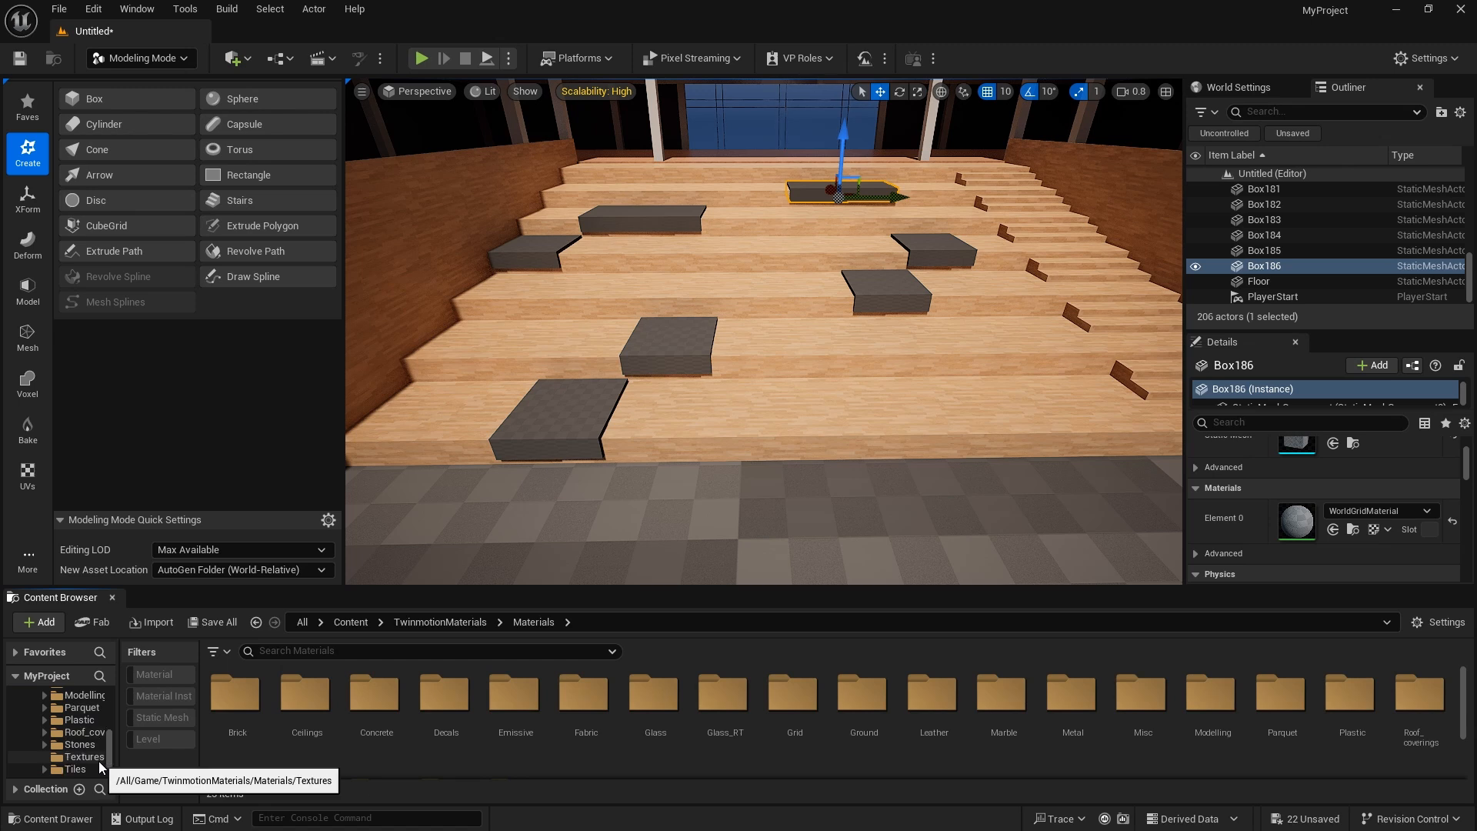
{"action": "type", "text": "paint"}
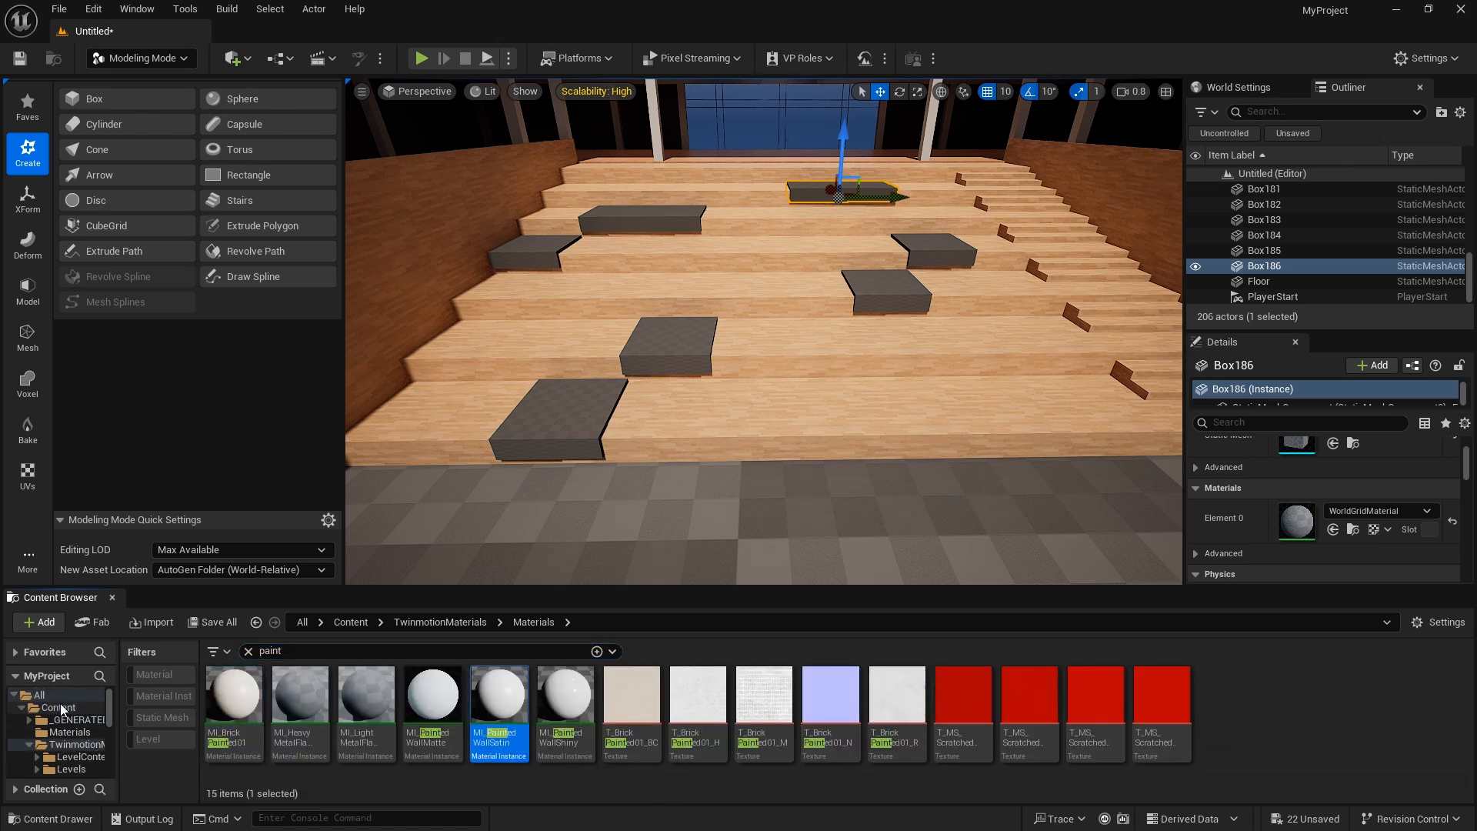
Clear the search and paste four copies of MI_PaintedWallSatin into the Content/Materials folder.
{"action": "left_click", "coordinate": [61, 708]}
{"action": "left_click", "coordinate": [248, 651]}
{"action": "double_click", "coordinate": [302, 698]}
{"action": "key", "text": "ctrl+v"}
{"action": "key", "text": "ctrl+v"}
{"action": "key", "text": "ctrl+v"}
{"action": "key", "text": "ctrl+v"}
Set the MI_PaintedWallSatin copy's tint to a soft pink, about DC9693, with alpha 0.
{"action": "double_click", "coordinate": [429, 707]}
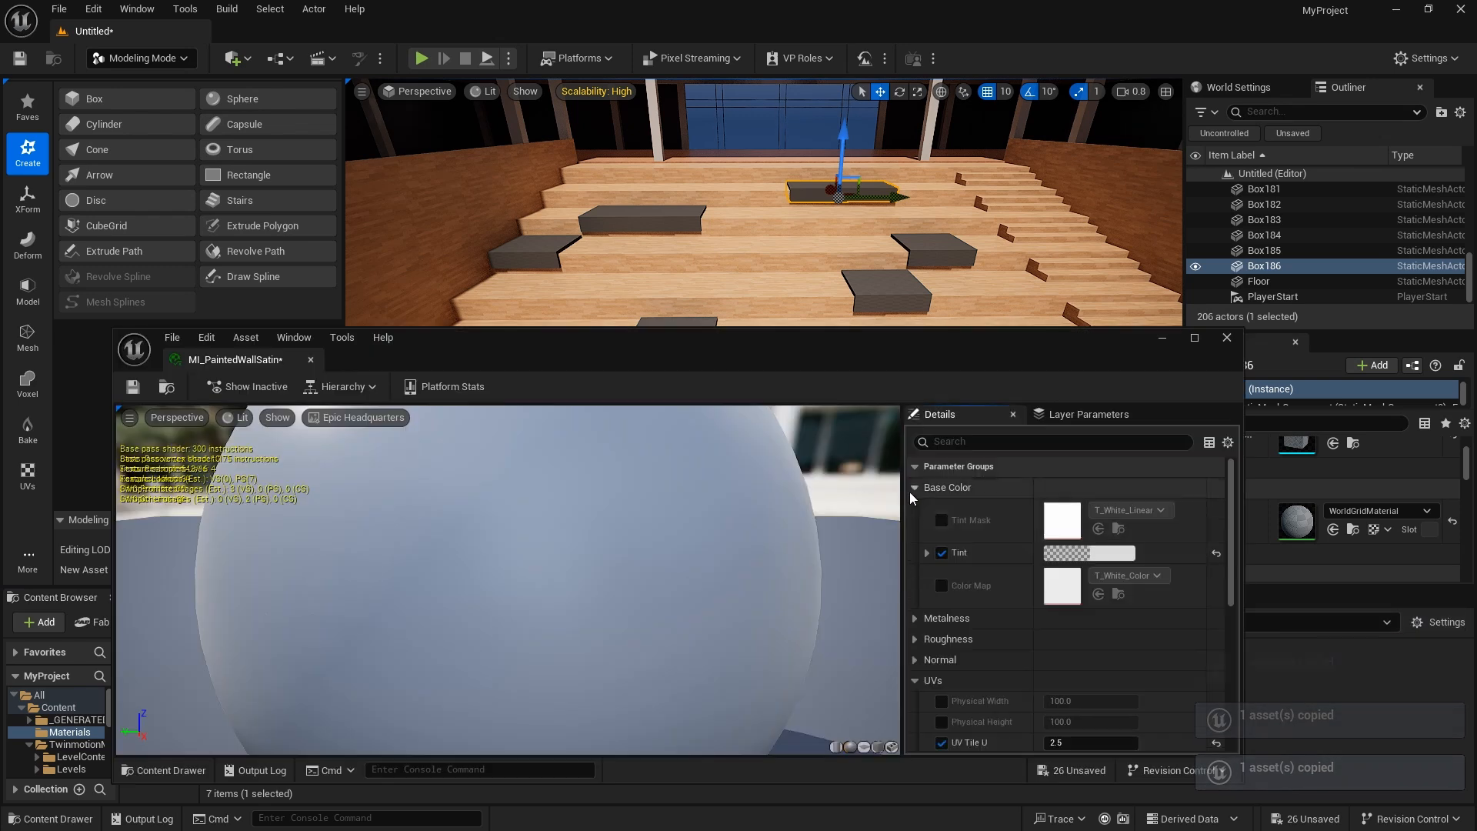
{"action": "left_click", "coordinate": [1090, 552]}
{"action": "mouse_move", "coordinate": [1248, 545]}
{"action": "left_mouse_down"}
{"action": "mouse_move", "coordinate": [1265, 568]}
{"action": "mouse_move", "coordinate": [1230, 555]}
{"action": "left_mouse_up"}
{"action": "left_click", "coordinate": [1226, 756]}
{"action": "type", "text": "0"}
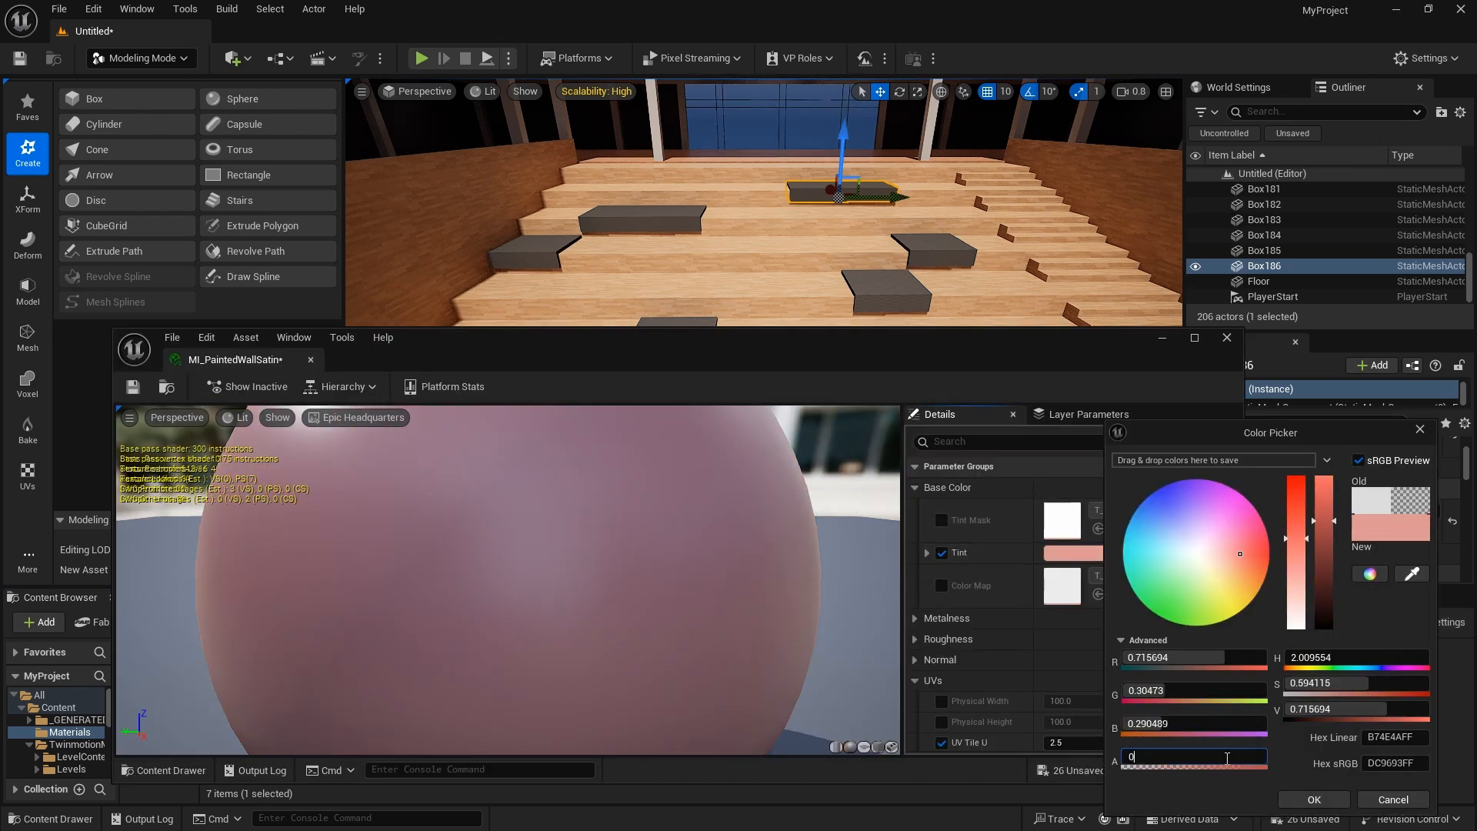
{"action": "left_click", "coordinate": [1314, 799]}
{"action": "middle_click", "coordinate": [206, 365]}
Set the tint of MI_PaintedWallSatin1 to a pale yellow with alpha 0.
{"action": "double_click", "coordinate": [377, 699]}
{"action": "left_click", "coordinate": [1086, 553]}
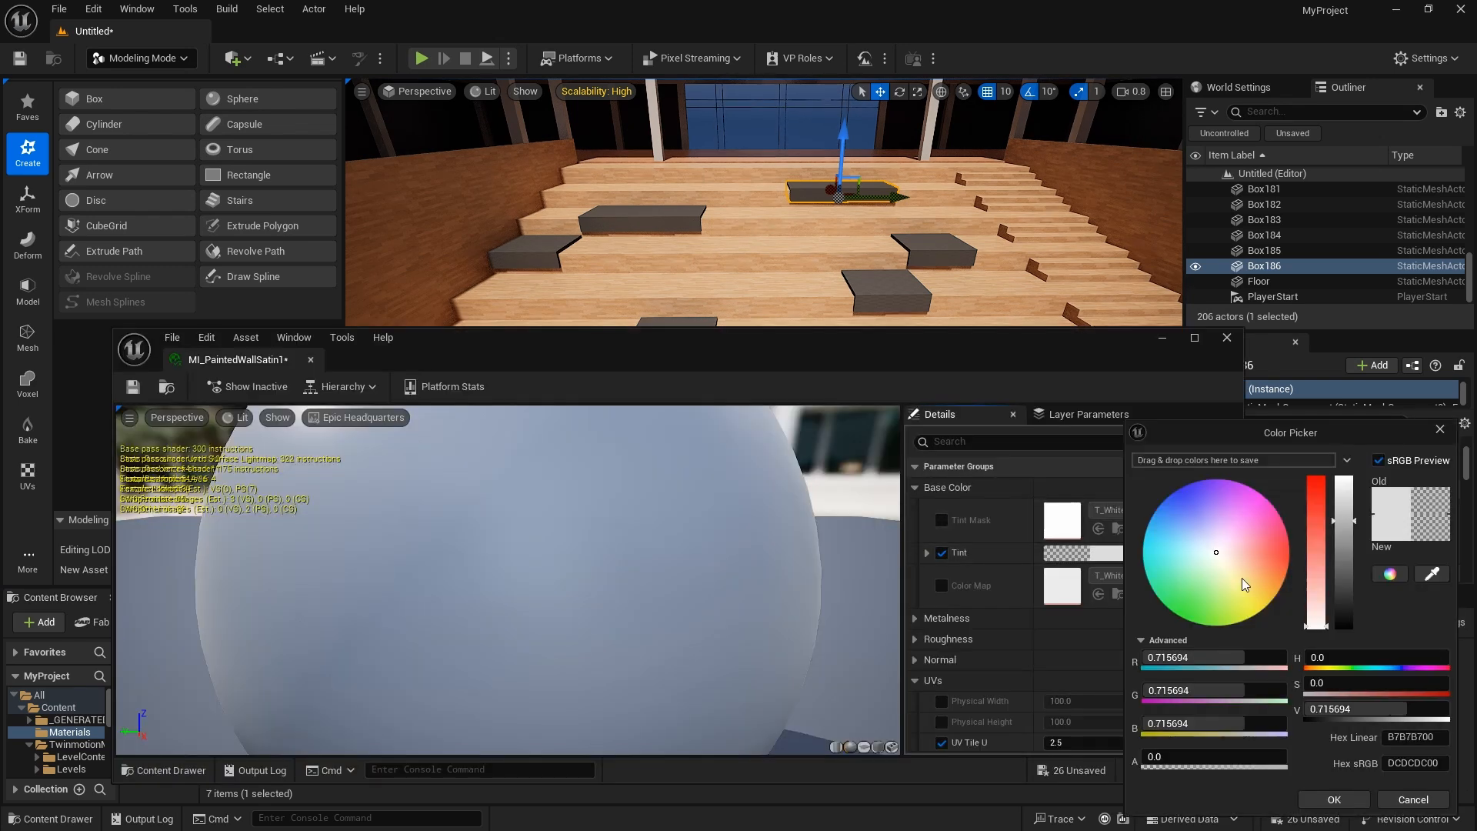
{"action": "left_click", "coordinate": [1244, 588]}
{"action": "left_click", "coordinate": [1193, 757]}
{"action": "type", "text": "0"}
{"action": "left_click", "coordinate": [1322, 799]}
{"action": "middle_click", "coordinate": [246, 361]}
Set the tint of MI_PaintedWallSatin2 to green, about 6EDC72, with alpha 0.
{"action": "double_click", "coordinate": [432, 697]}
{"action": "left_click", "coordinate": [1090, 552]}
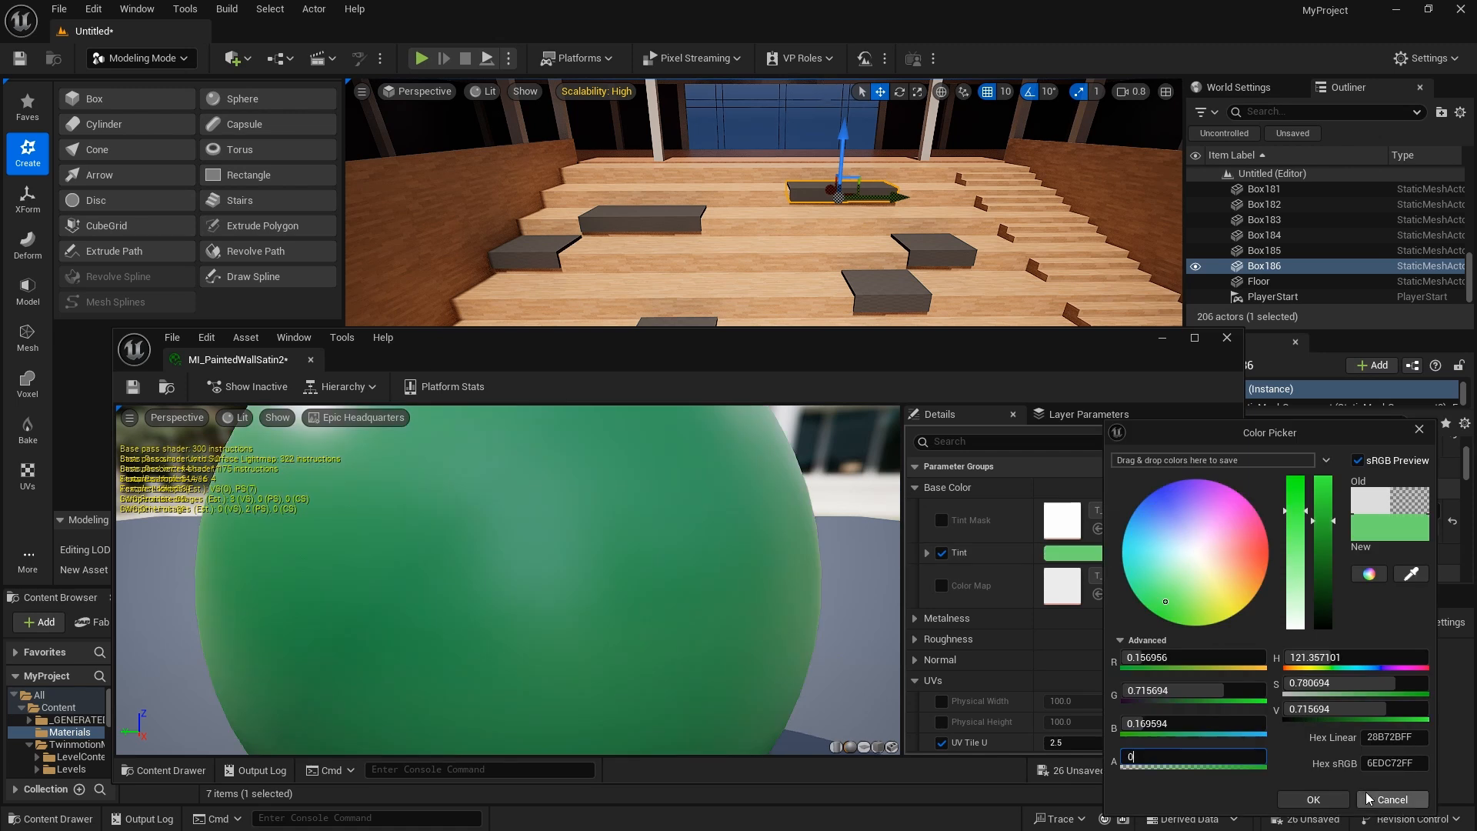
{"action": "left_click", "coordinate": [1193, 757]}
{"action": "type", "text": "0"}
{"action": "middle_click", "coordinate": [247, 361]}
Set the tint of MI_PaintedWallSatin3 to a lavender blue with alpha 0.
{"action": "double_click", "coordinate": [495, 714]}
{"action": "left_click", "coordinate": [1097, 553]}
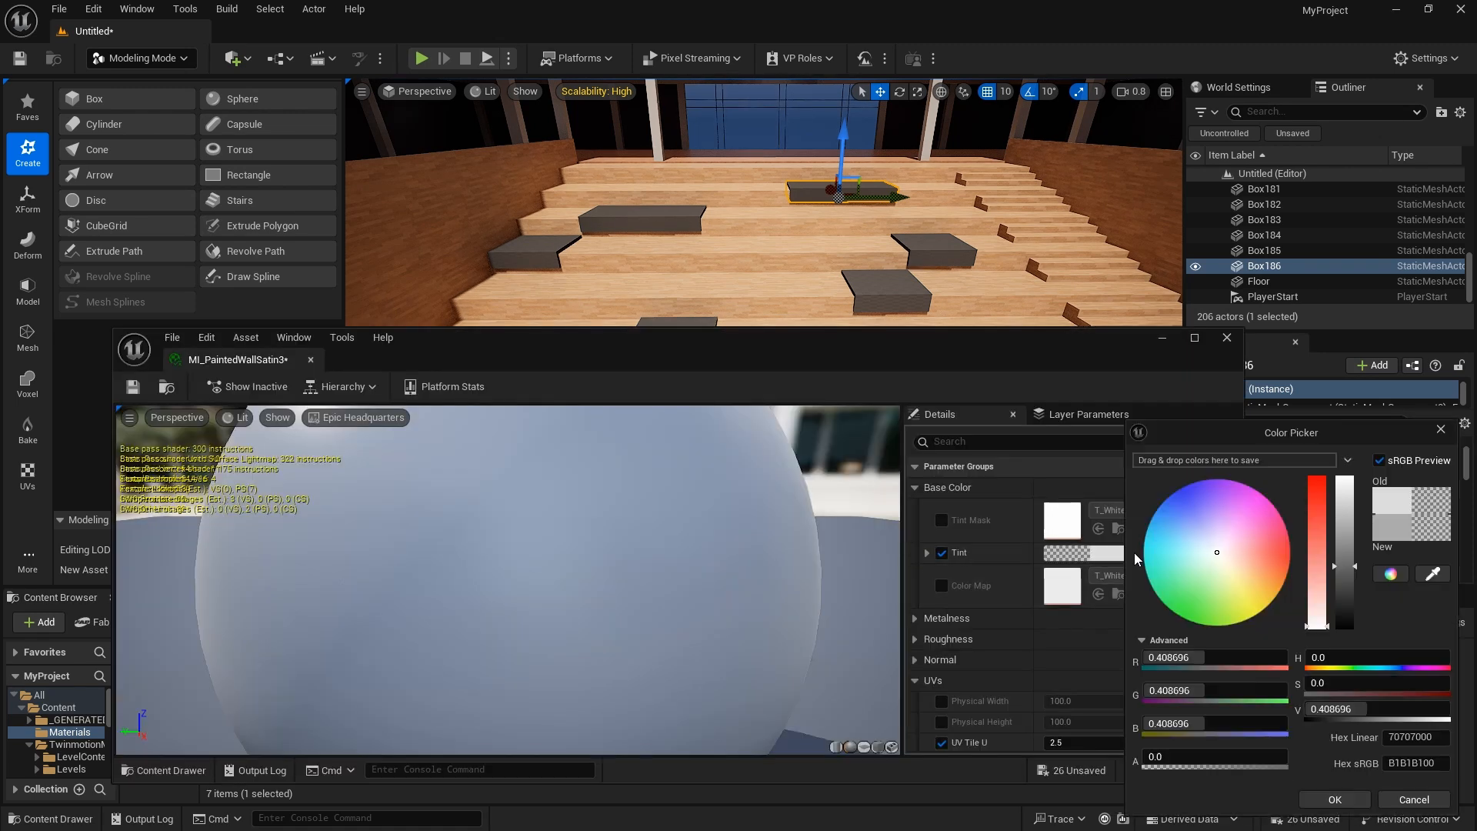
{"action": "left_click_drag", "start_coordinate": [1193, 512], "coordinate": [1202, 529]}
{"action": "left_click", "coordinate": [1193, 757]}
{"action": "type", "text": "0"}
{"action": "left_click", "coordinate": [1326, 799]}
{"action": "middle_click", "coordinate": [247, 361]}
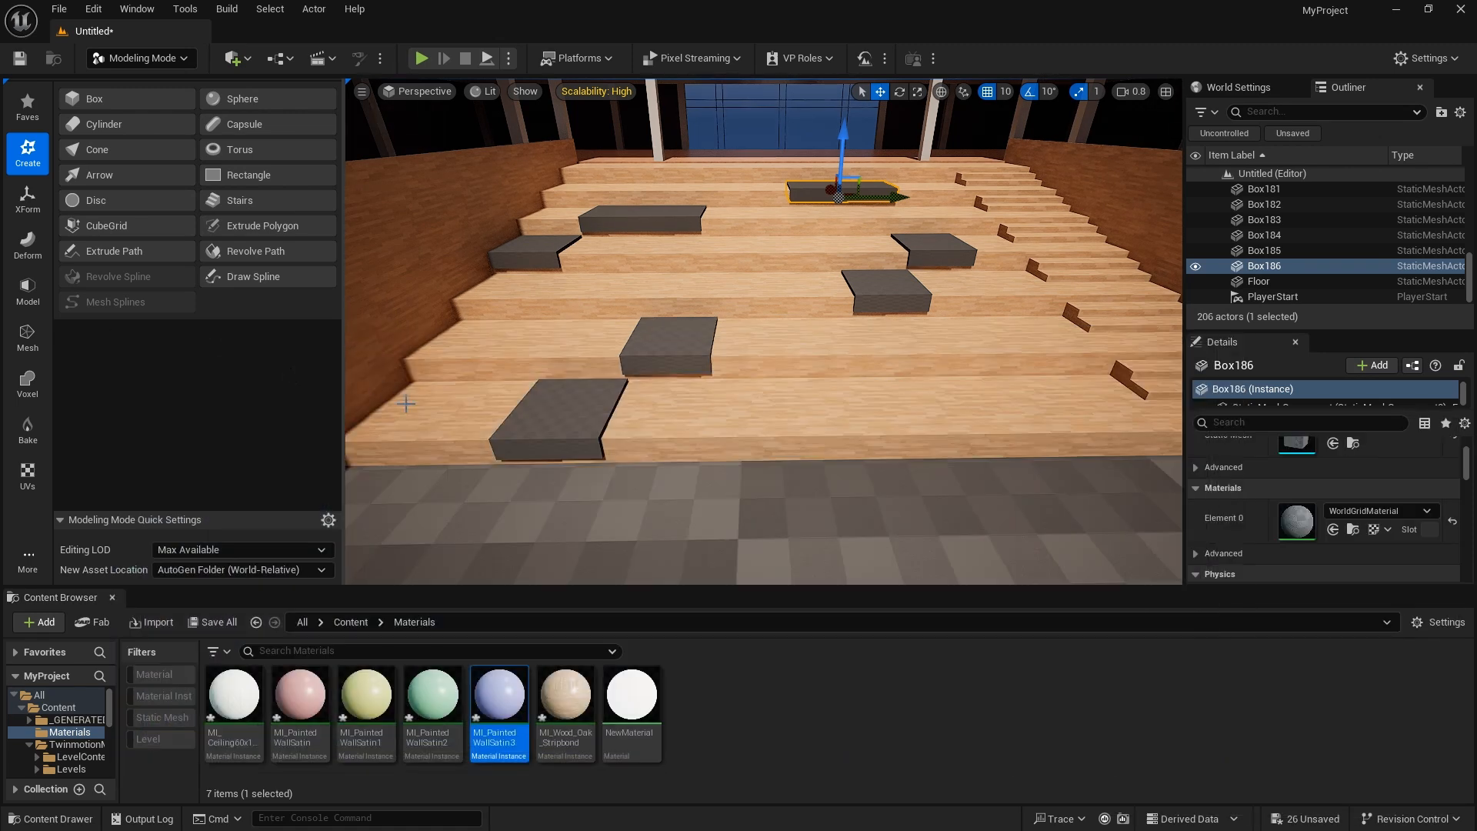
Apply the pink, yellow and green painted materials to the blocks on treads one to three, and lavender to the fifth-tread block.
{"action": "left_click_drag", "start_coordinate": [300, 699], "coordinate": [573, 407]}
{"action": "left_click_drag", "start_coordinate": [366, 699], "coordinate": [668, 340]}
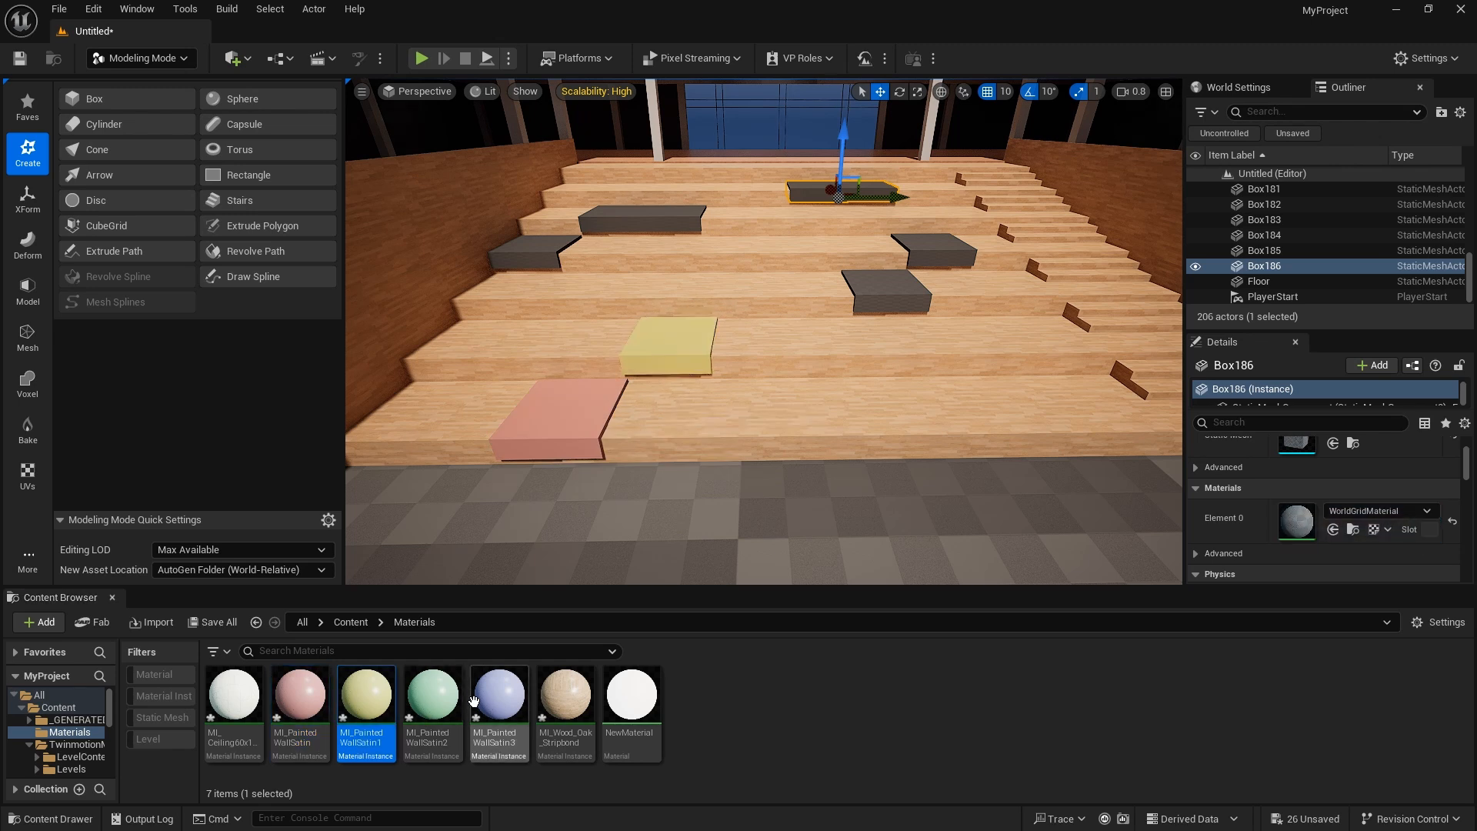
{"action": "left_click_drag", "start_coordinate": [432, 699], "coordinate": [885, 289]}
{"action": "left_click_drag", "start_coordinate": [499, 699], "coordinate": [671, 220]}
Apply pink and green painted materials to the two fourth-tread blocks and yellow to the top block, and clear the selection.
{"action": "left_click_drag", "start_coordinate": [433, 699], "coordinate": [815, 192]}
{"action": "left_click_drag", "start_coordinate": [300, 699], "coordinate": [934, 250]}
{"action": "left_click_drag", "start_coordinate": [425, 719], "coordinate": [533, 254]}
{"action": "left_click_drag", "start_coordinate": [366, 698], "coordinate": [843, 192]}
{"action": "left_click", "coordinate": [885, 500]}
{"action": "key", "text": "Escape"}
{"action": "right_click_drag", "start_coordinate": [770, 347], "coordinate": [769, 296]}
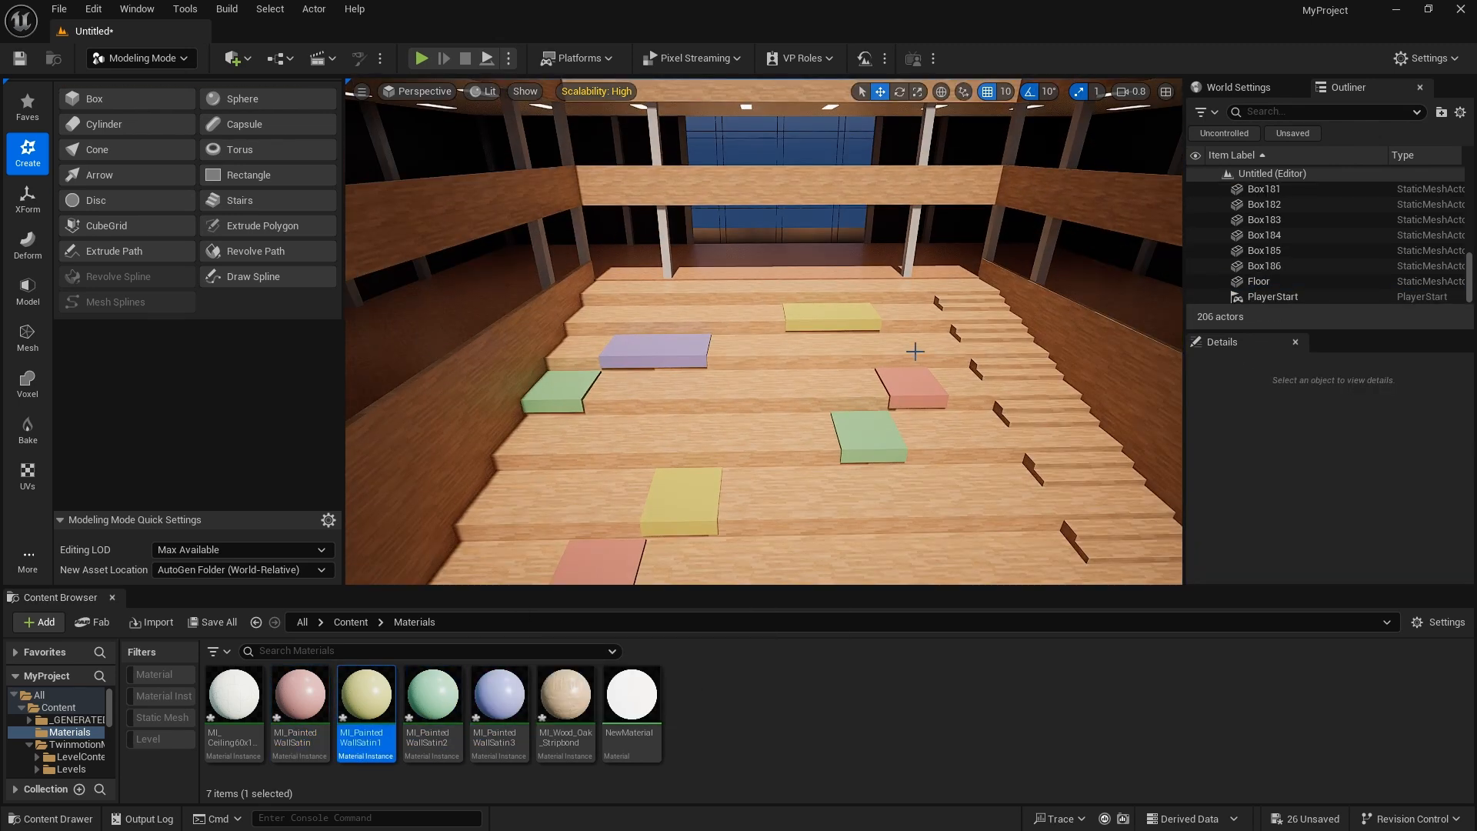
{"action": "key", "text": "q"}
{"action": "right_click_drag", "start_coordinate": [933, 362], "coordinate": [933, 335]}
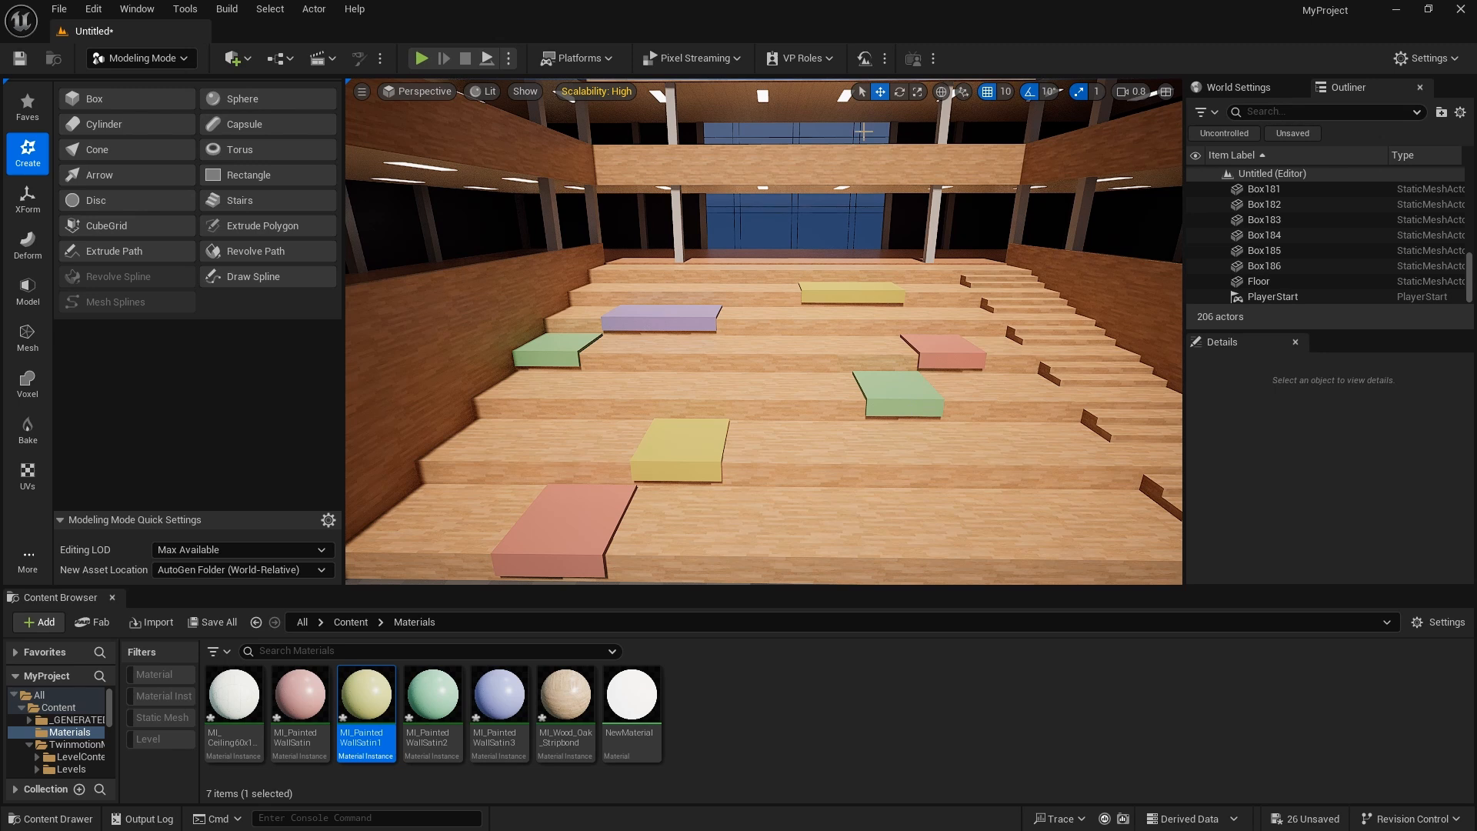
Delete the green and pink blocks near the small steps and the yellow block on the top tread.
{"action": "left_click", "coordinate": [904, 391]}
{"action": "key", "text": "Delete"}
{"action": "left_click", "coordinate": [948, 350]}
{"action": "key", "text": "Delete"}
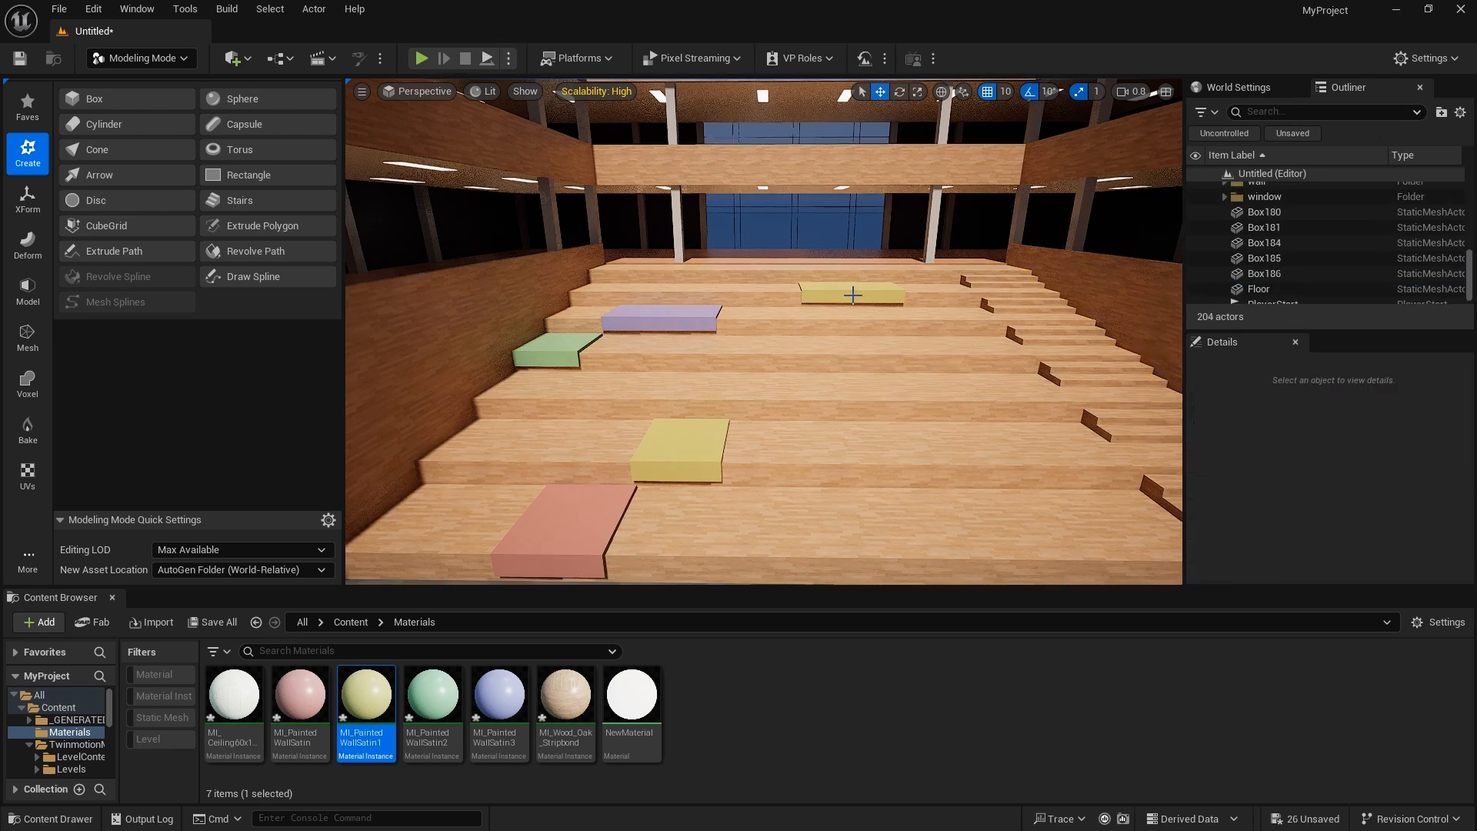
{"action": "left_click", "coordinate": [851, 294]}
{"action": "key", "text": "Delete"}
Select all the small intermediate stair steps and set their Y location to 0, at the terrace's centre.
{"action": "right_click_drag", "start_coordinate": [851, 293], "coordinate": [908, 323]}
{"action": "left_click", "coordinate": [1055, 404]}
{"action": "left_click", "coordinate": [893, 258], "text": "ctrl"}
{"action": "left_click", "coordinate": [897, 251], "text": "ctrl"}
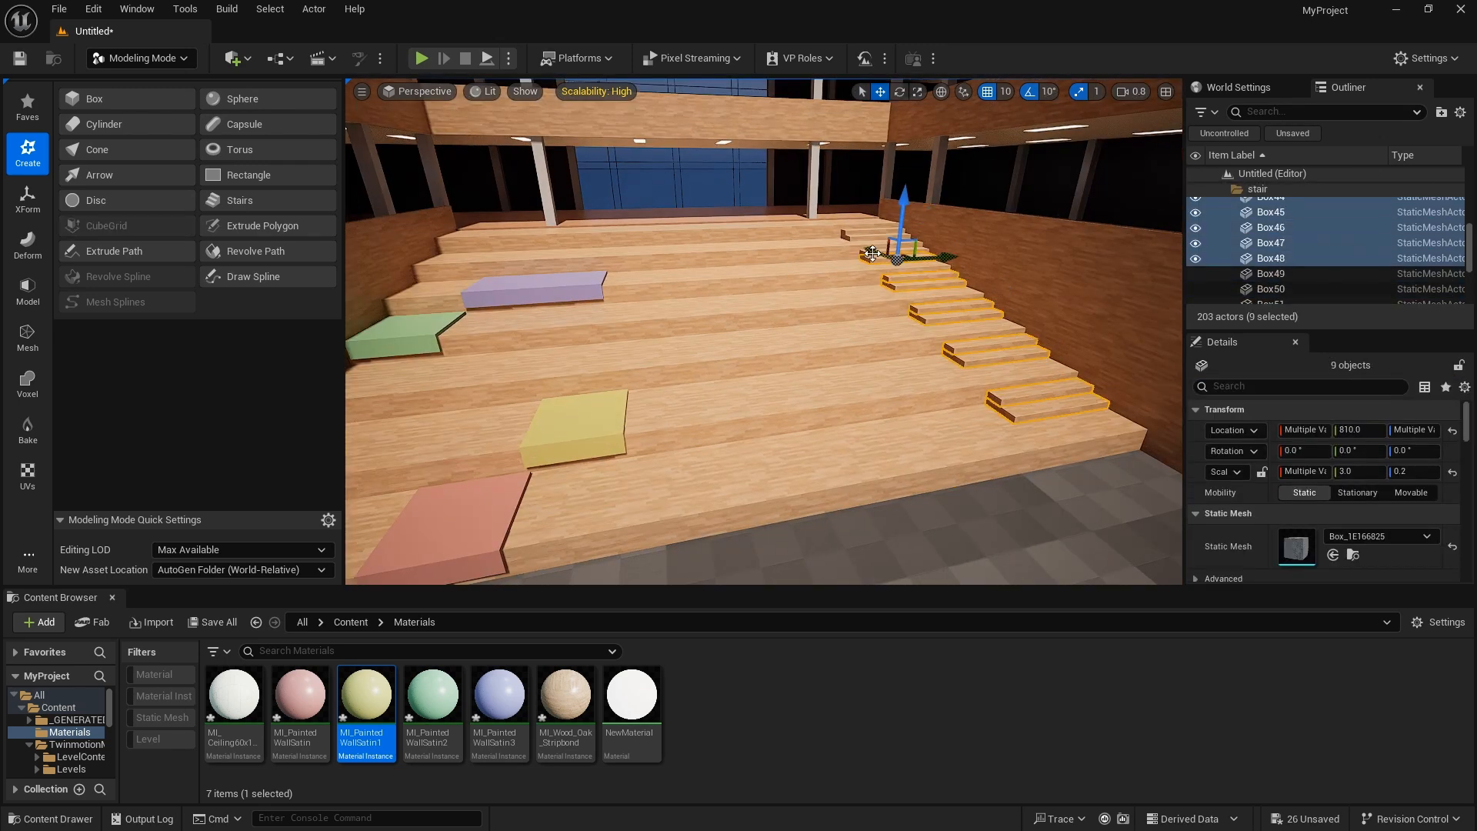
{"action": "left_click", "coordinate": [871, 237], "text": "ctrl"}
{"action": "left_click", "coordinate": [871, 229], "text": "ctrl"}
{"action": "left_click", "coordinate": [1365, 430]}
{"action": "type", "text": "0"}
{"action": "key", "text": "Return"}
{"action": "right_click_drag", "start_coordinate": [885, 346], "coordinate": [769, 339]}
Move the yellow and lavender seat blocks along their treads to the other side of the central steps.
{"action": "left_click", "coordinate": [594, 415]}
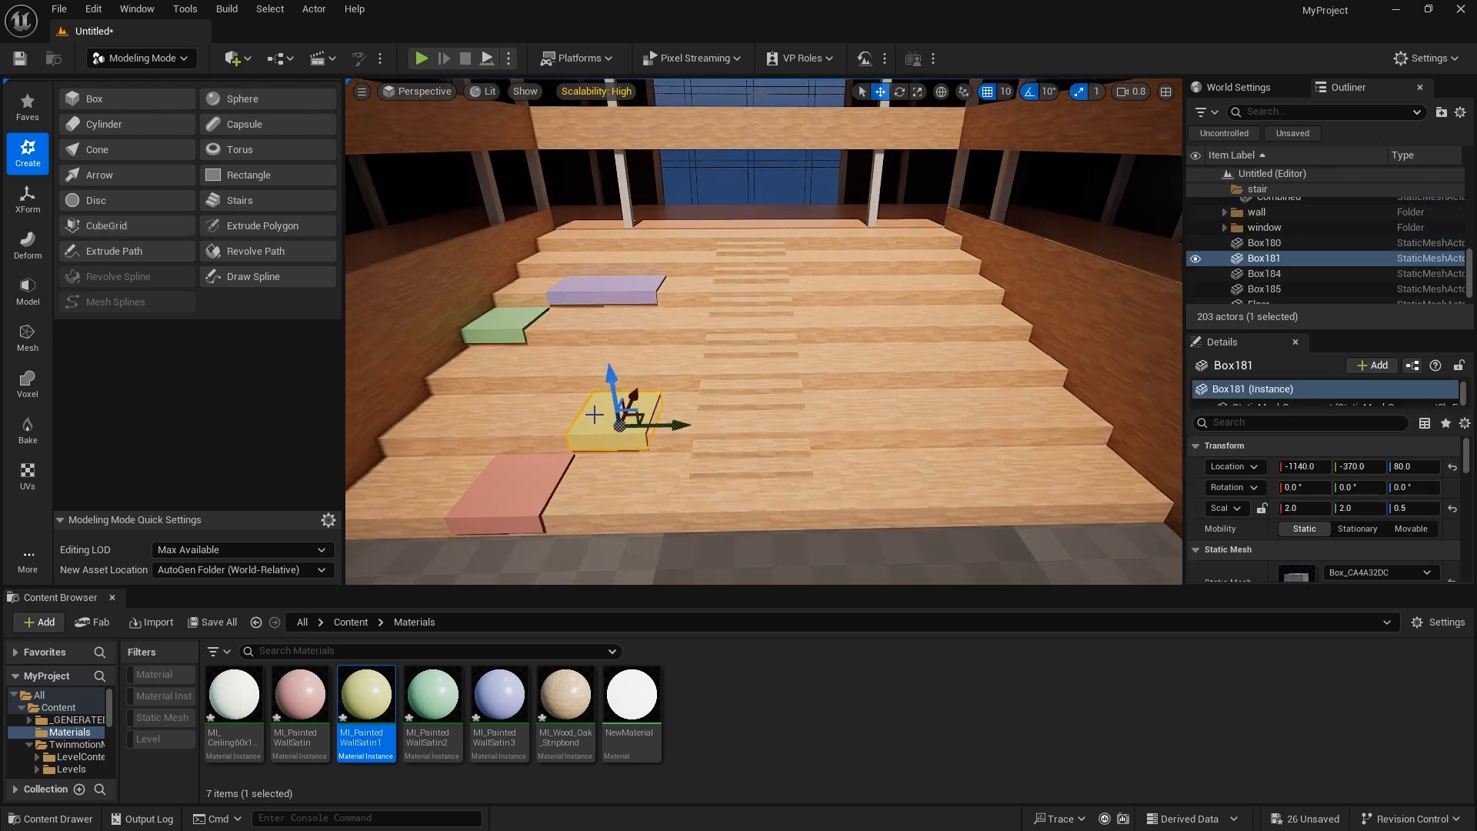
{"action": "left_click", "coordinate": [604, 292]}
{"action": "left_click_drag", "start_coordinate": [665, 296], "coordinate": [924, 307]}
Widen the pink block on the lowest tread to a Y scale of 4.0 and move it to Y -750.
{"action": "left_click", "coordinate": [531, 493]}
{"action": "key", "text": "r"}
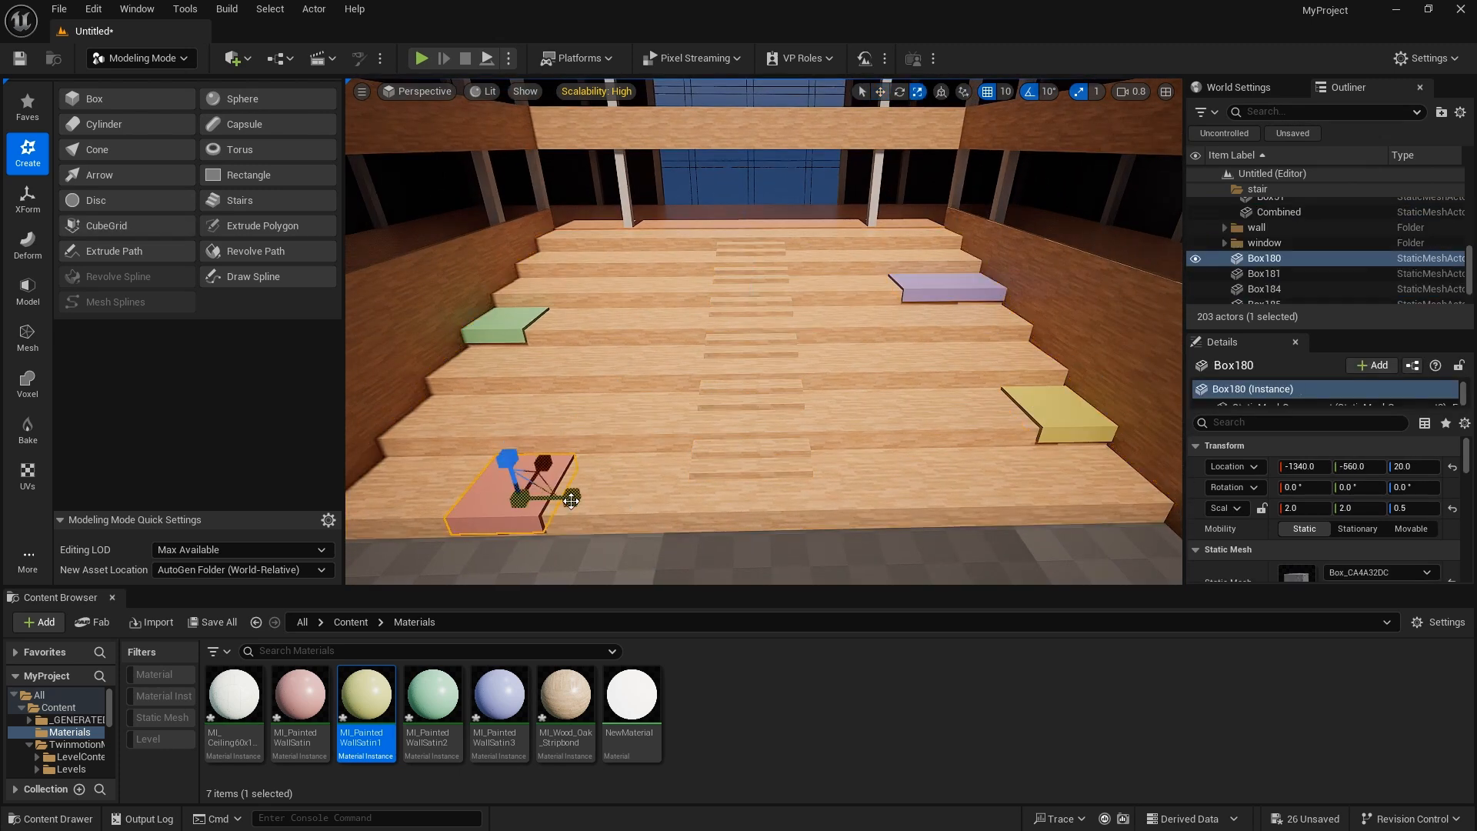
{"action": "left_click_drag", "start_coordinate": [577, 501], "coordinate": [494, 504]}
{"action": "right_click_drag", "start_coordinate": [691, 440], "coordinate": [585, 443]}
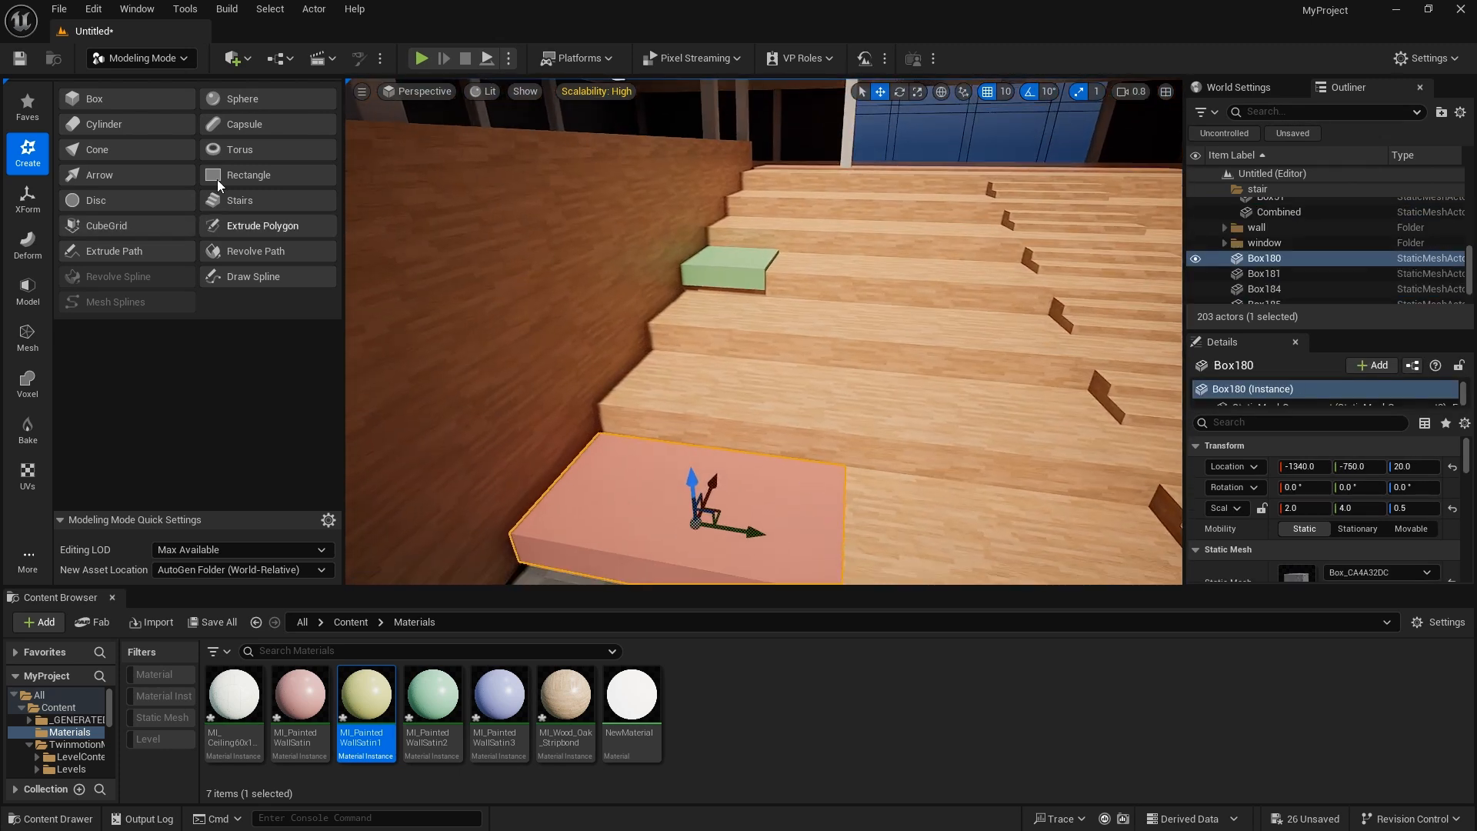
Stand a thin box panel, rotated 90° and scaled 2.0 × 5.0 × 0.1, at X -1340, Z 270 against the wall beside the pink block.
{"action": "left_click", "coordinate": [127, 99]}
{"action": "left_click", "coordinate": [541, 473]}
{"action": "left_click", "coordinate": [771, 557]}
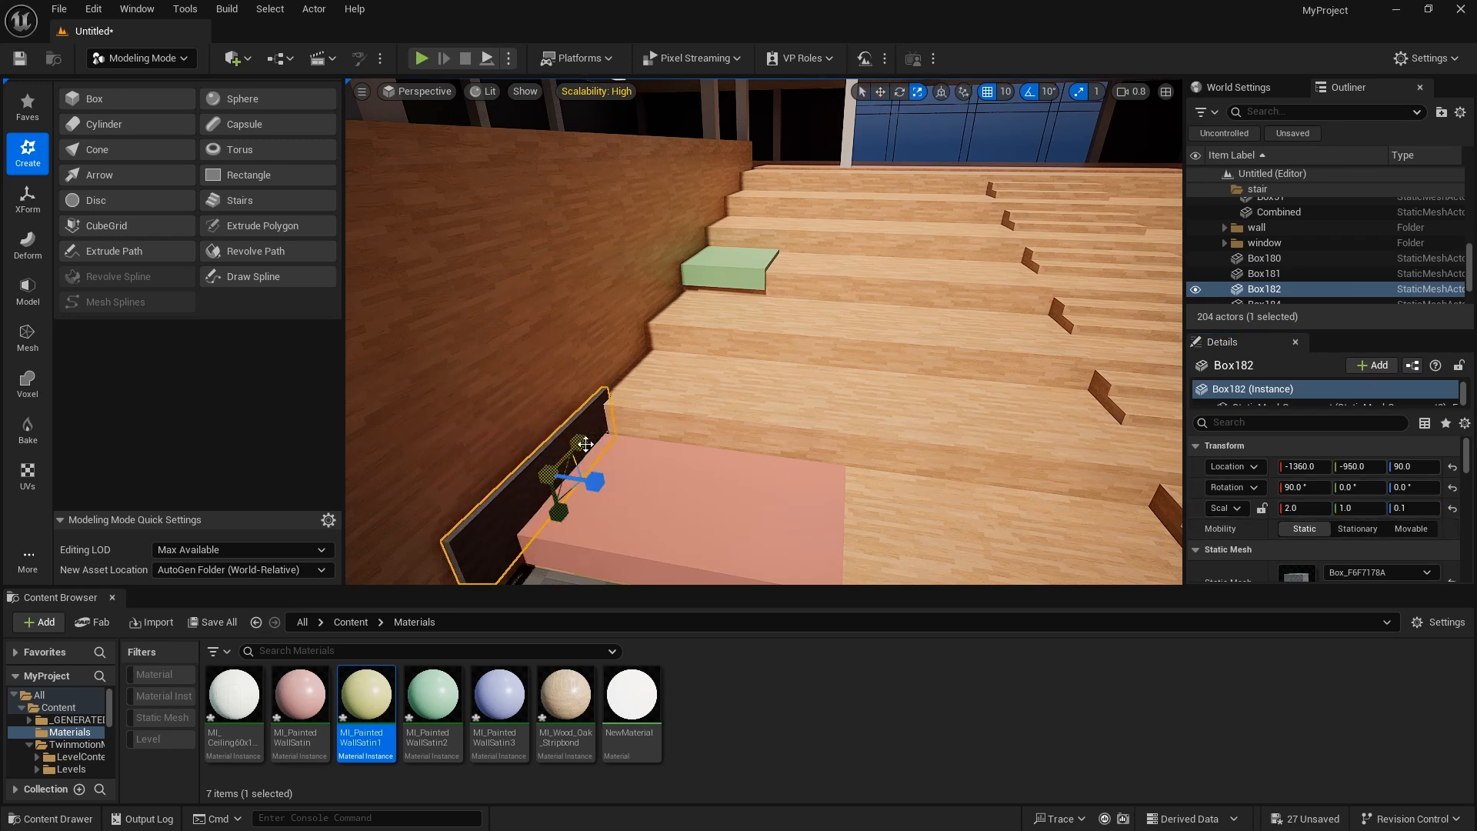
{"action": "left_click_drag", "start_coordinate": [595, 425], "coordinate": [583, 436]}
{"action": "right_click_drag", "start_coordinate": [608, 424], "coordinate": [599, 425]}
{"action": "key", "text": "w"}
{"action": "left_click_drag", "start_coordinate": [611, 420], "coordinate": [545, 317]}
{"action": "key", "text": "w"}
{"action": "key", "text": "r"}
{"action": "left_click_drag", "start_coordinate": [549, 393], "coordinate": [564, 462]}
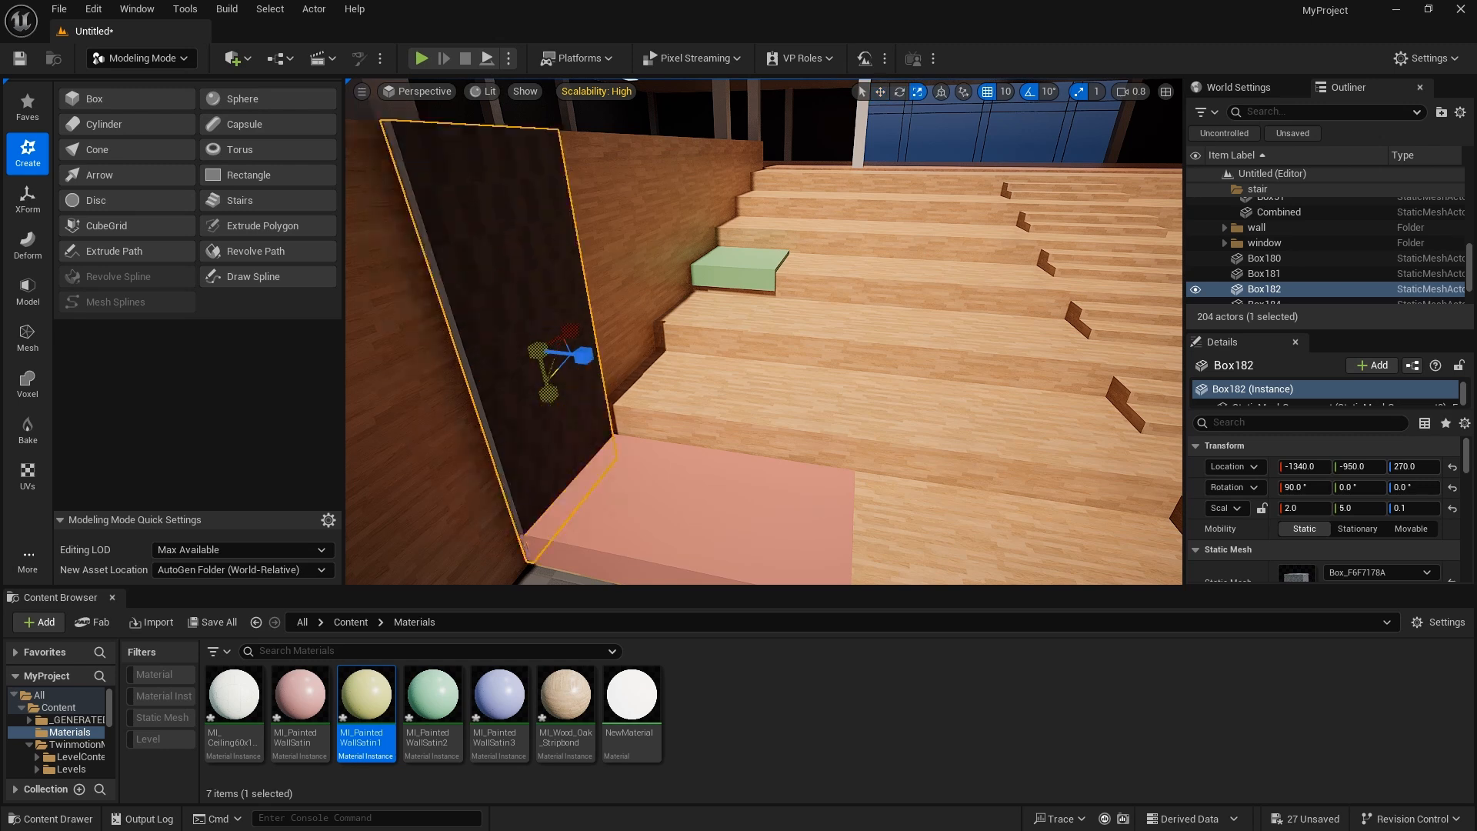
Apply the pink MI_PaintedWallSatin material to the upright wall panel.
{"action": "left_click", "coordinate": [704, 496]}
{"action": "key", "text": "w"}
{"action": "left_click", "coordinate": [531, 384]}
{"action": "left_click", "coordinate": [704, 507]}
{"action": "left_click_drag", "start_coordinate": [300, 696], "coordinate": [524, 354]}
Use a 5-unit grid snap to move the pink panel to Y -955 and the pink seat block to Y -745.
{"action": "right_click_drag", "start_coordinate": [523, 354], "coordinate": [454, 327]}
{"action": "left_click", "coordinate": [785, 373]}
{"action": "left_click_drag", "start_coordinate": [834, 382], "coordinate": [802, 373]}
{"action": "left_click", "coordinate": [1006, 91]}
{"action": "left_click", "coordinate": [1033, 151]}
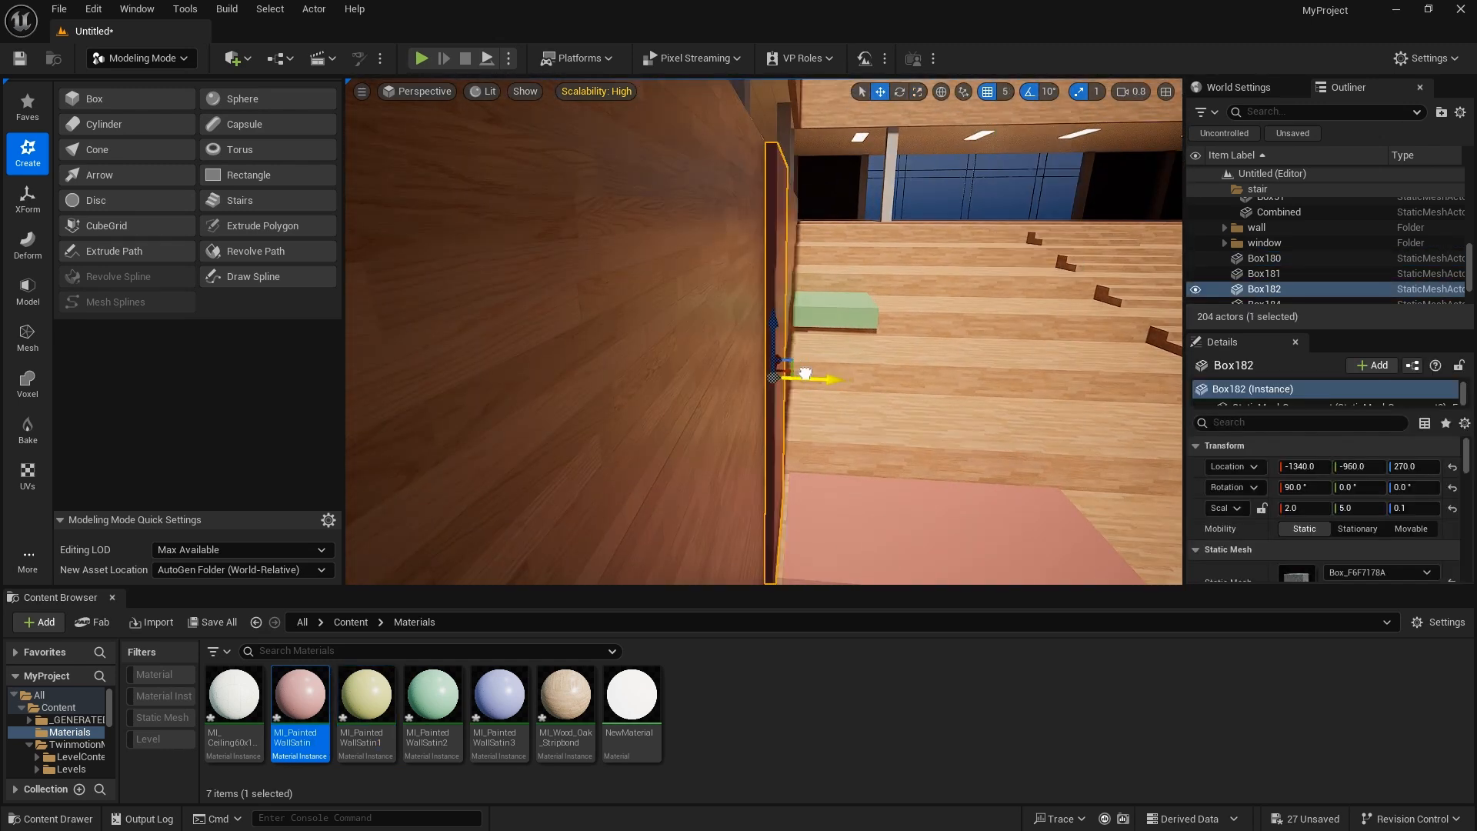
{"action": "right_click_drag", "start_coordinate": [803, 374], "coordinate": [924, 338]}
{"action": "left_click", "coordinate": [877, 389]}
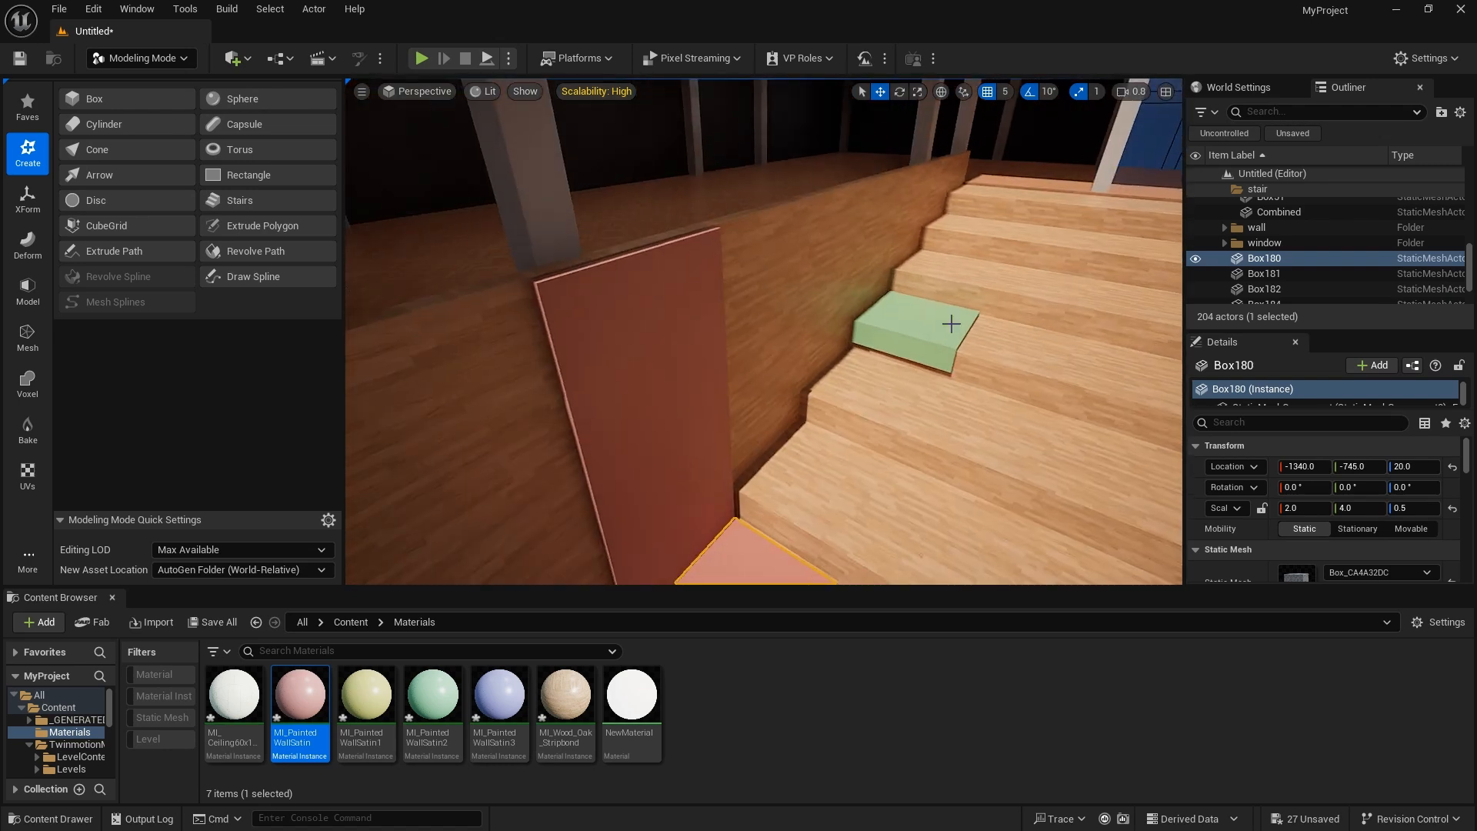
Duplicate the pink wall panel to the green seat block at X -740 and give the copy MI_PaintedWallSatin2.
{"action": "left_click", "coordinate": [668, 400]}
{"action": "left_click_drag", "start_coordinate": [697, 428], "coordinate": [888, 305], "text": "alt"}
{"action": "right_click_drag", "start_coordinate": [888, 305], "coordinate": [912, 377]}
{"action": "left_click", "coordinate": [913, 381]}
{"action": "left_click_drag", "start_coordinate": [432, 697], "coordinate": [763, 256]}
{"action": "right_click_drag", "start_coordinate": [770, 277], "coordinate": [1100, 446]}
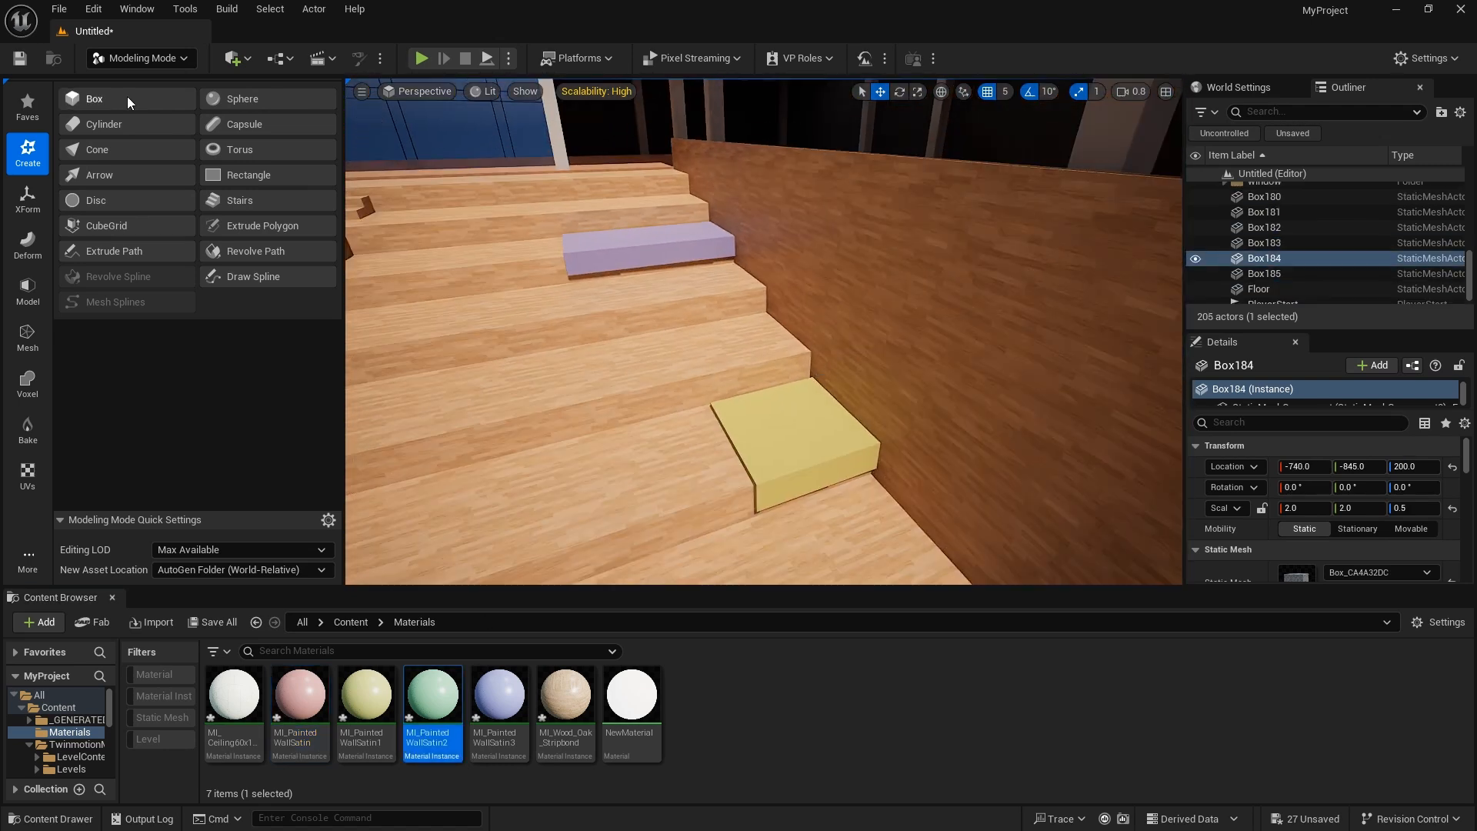
Duplicate the green panel to the opposite wall at Y 950 and slide it beside the lavender block at X -540.
{"action": "right_click_drag", "start_coordinate": [769, 369], "coordinate": [569, 331]}
{"action": "left_click", "coordinate": [641, 288]}
{"action": "left_click_drag", "start_coordinate": [663, 329], "coordinate": [700, 391], "text": "alt+shift"}
{"action": "right_click_drag", "start_coordinate": [924, 386], "coordinate": [808, 425]}
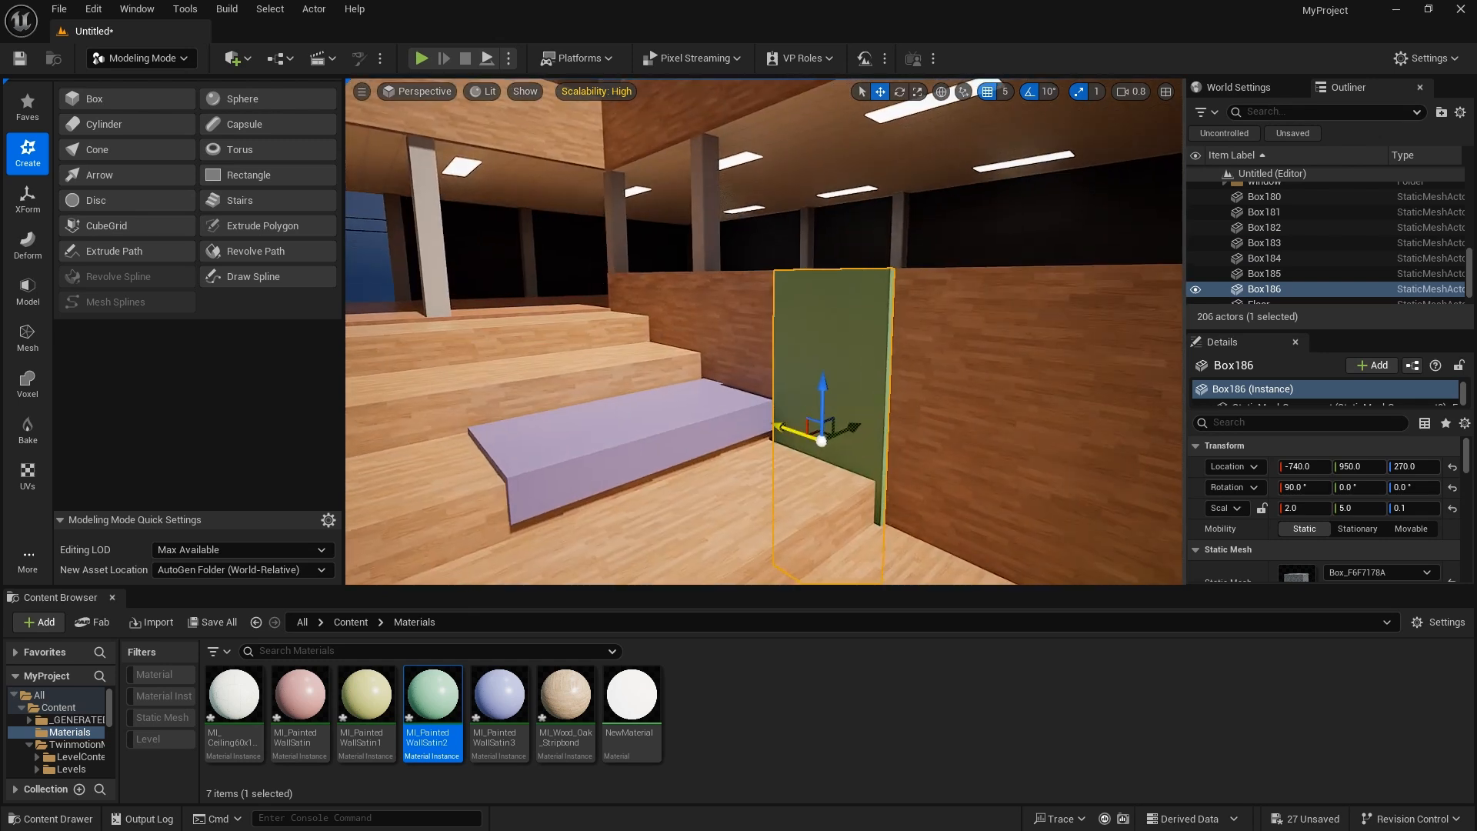
{"action": "left_click_drag", "start_coordinate": [808, 425], "coordinate": [758, 408]}
{"action": "left_click", "coordinate": [637, 443]}
{"action": "right_click_drag", "start_coordinate": [758, 408], "coordinate": [662, 431]}
{"action": "left_click", "coordinate": [697, 365]}
{"action": "left_click", "coordinate": [591, 460]}
{"action": "left_click_drag", "start_coordinate": [591, 460], "coordinate": [587, 462]}
{"action": "left_click", "coordinate": [769, 339]}
Duplicate the panel by the lavender block along the same wall to the yellow block at X -1140.
{"action": "right_click_drag", "start_coordinate": [770, 338], "coordinate": [916, 362]}
{"action": "left_click", "coordinate": [530, 343]}
{"action": "left_click", "coordinate": [579, 281]}
{"action": "left_click_drag", "start_coordinate": [549, 297], "coordinate": [705, 386], "text": "alt"}
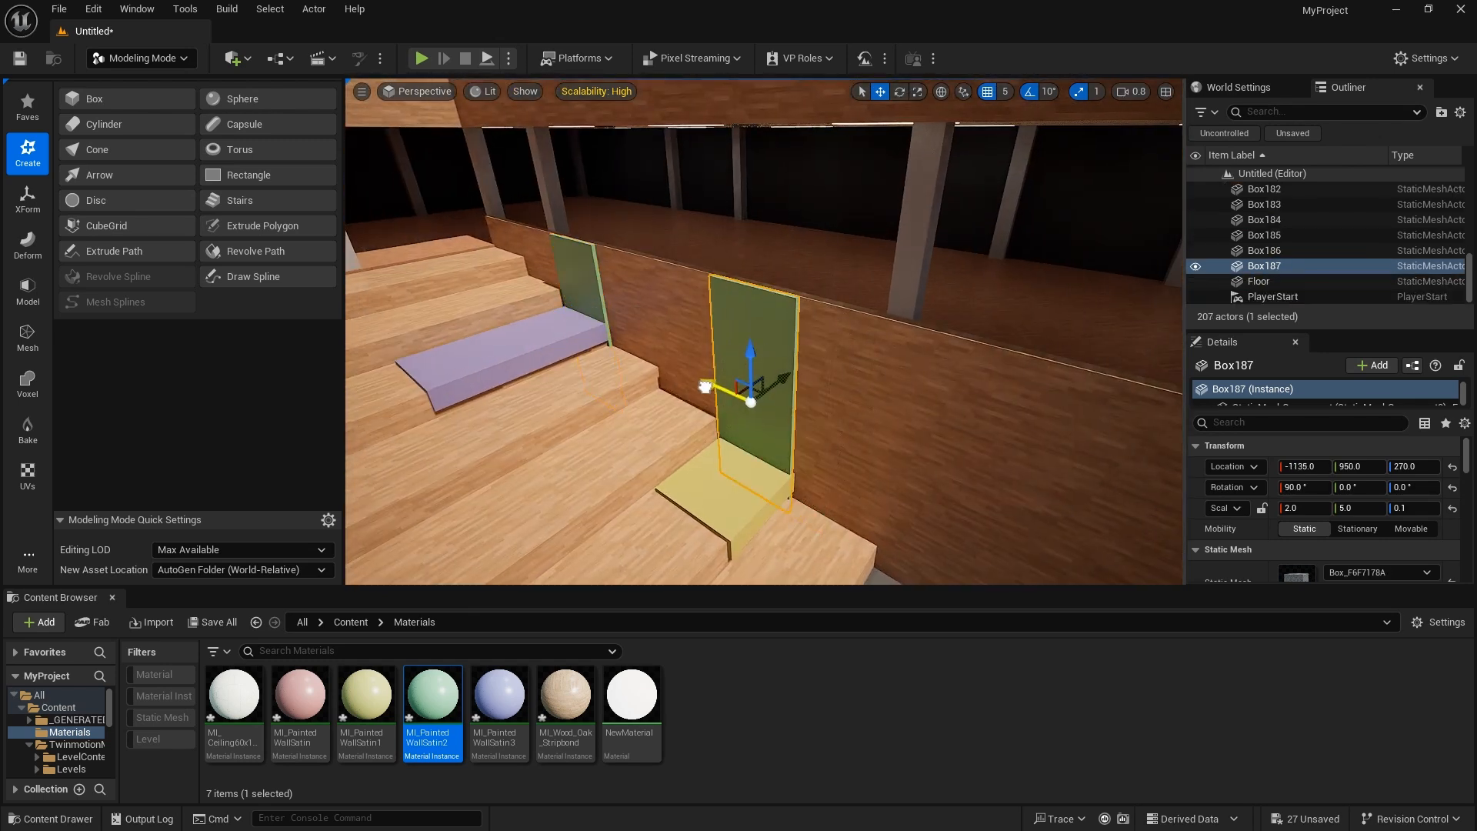
{"action": "left_click", "coordinate": [778, 369]}
Apply MI_PaintedWallSatin1 to the panel by the yellow block and MI_PaintedWallSatin3 to the panel by the lavender block.
{"action": "right_click_drag", "start_coordinate": [707, 389], "coordinate": [785, 439]}
{"action": "left_click_drag", "start_coordinate": [367, 696], "coordinate": [838, 331]}
{"action": "left_click_drag", "start_coordinate": [499, 697], "coordinate": [716, 293]}
{"action": "right_click_drag", "start_coordinate": [716, 292], "coordinate": [831, 372]}
Shorten the green wall panel to a Y scale of 3.0 and raise it to Z 360.
{"action": "left_click", "coordinate": [542, 393]}
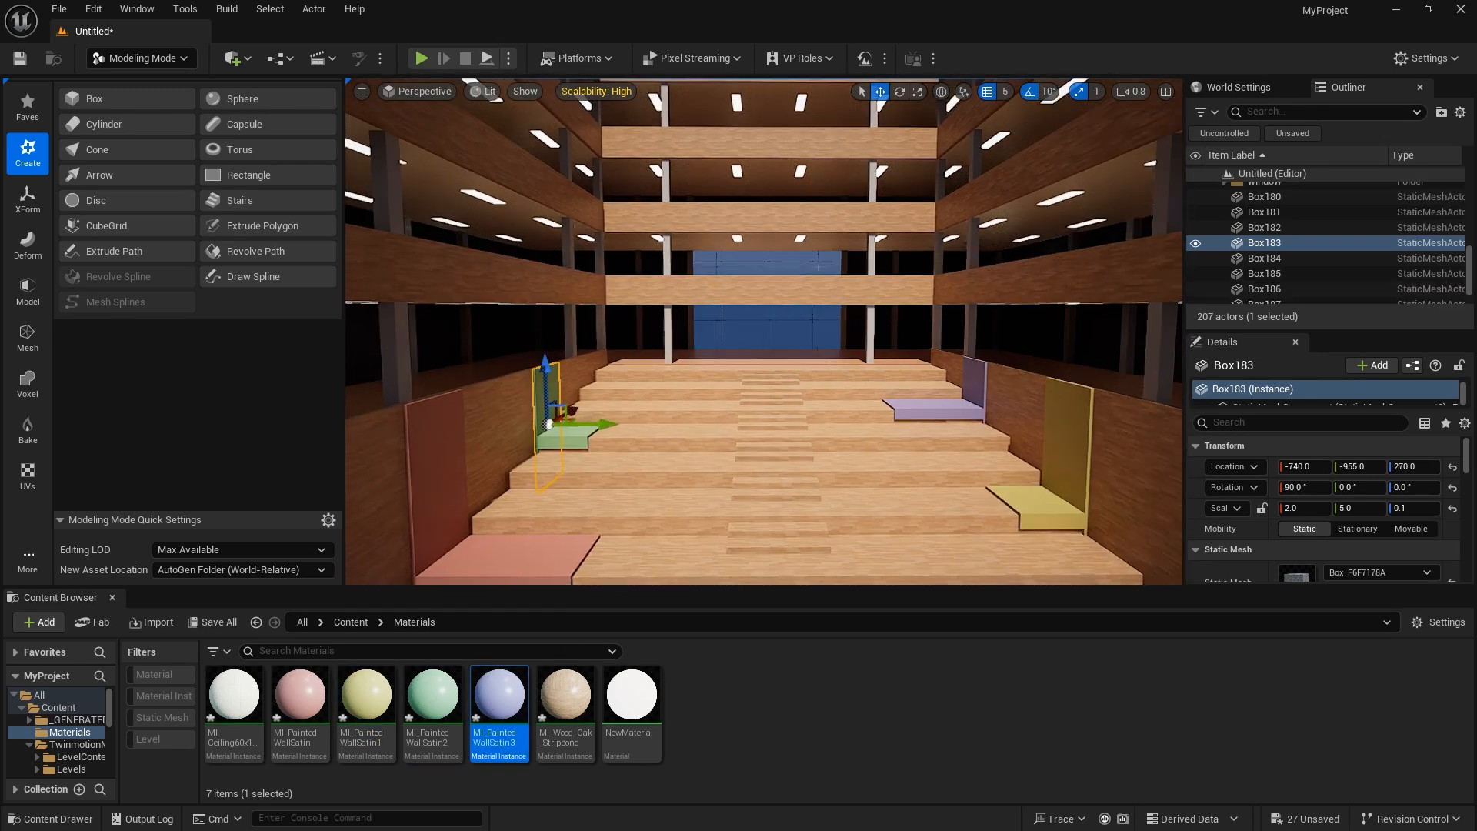
{"action": "right_click_drag", "start_coordinate": [542, 392], "coordinate": [617, 336]}
{"action": "key", "text": "r"}
{"action": "left_click_drag", "start_coordinate": [619, 253], "coordinate": [618, 247]}
{"action": "right_click_drag", "start_coordinate": [619, 247], "coordinate": [620, 323]}
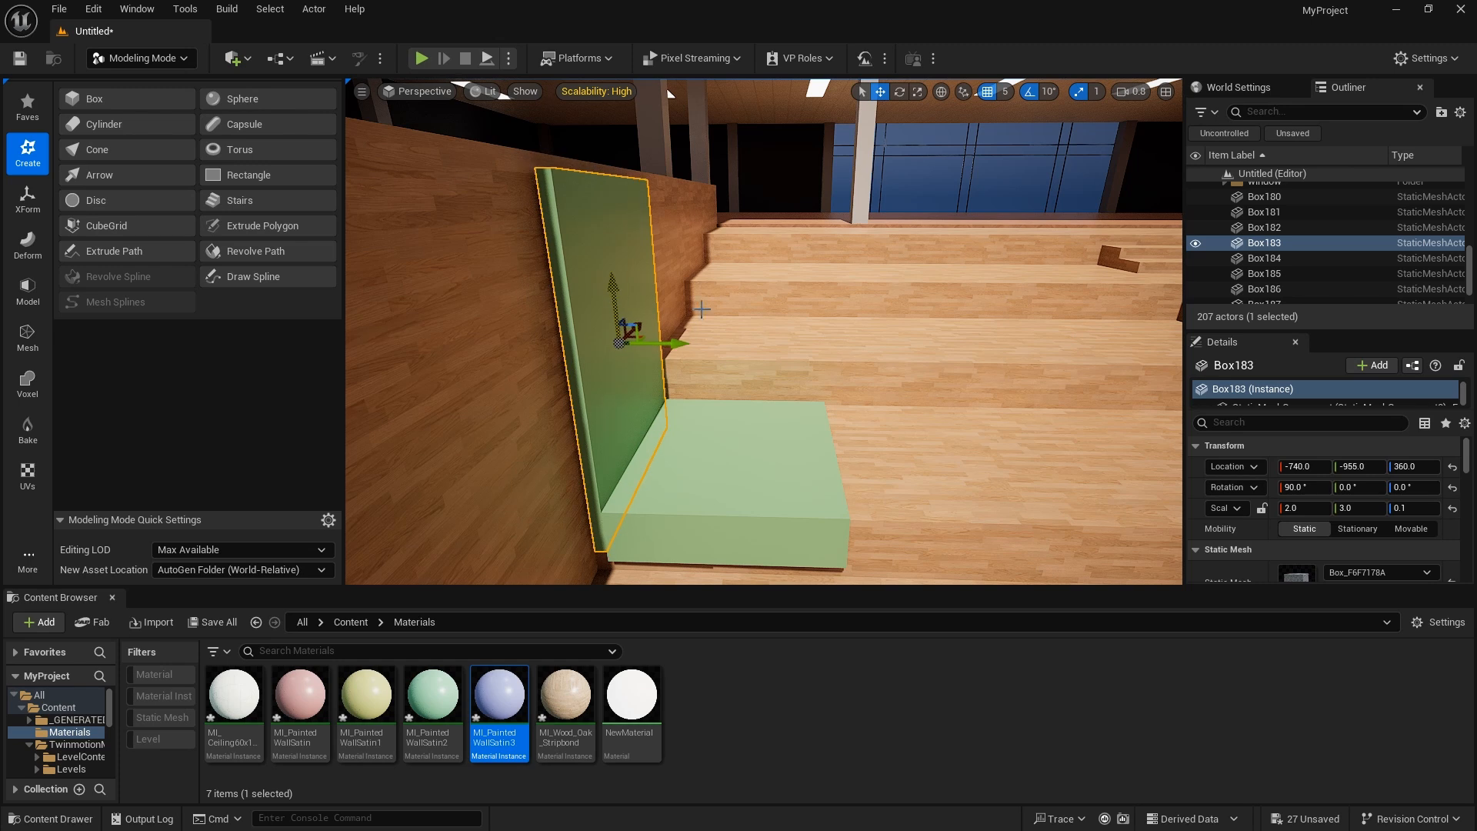
{"action": "key", "text": "Escape"}
Resize the yellow wall panel to a Y scale of 4.5 and raise it to about Z 295.
{"action": "right_click_drag", "start_coordinate": [726, 461], "coordinate": [739, 384]}
{"action": "left_click", "coordinate": [666, 399]}
{"action": "left_click", "coordinate": [856, 369]}
{"action": "key", "text": "r"}
{"action": "left_click_drag", "start_coordinate": [855, 399], "coordinate": [855, 381]}
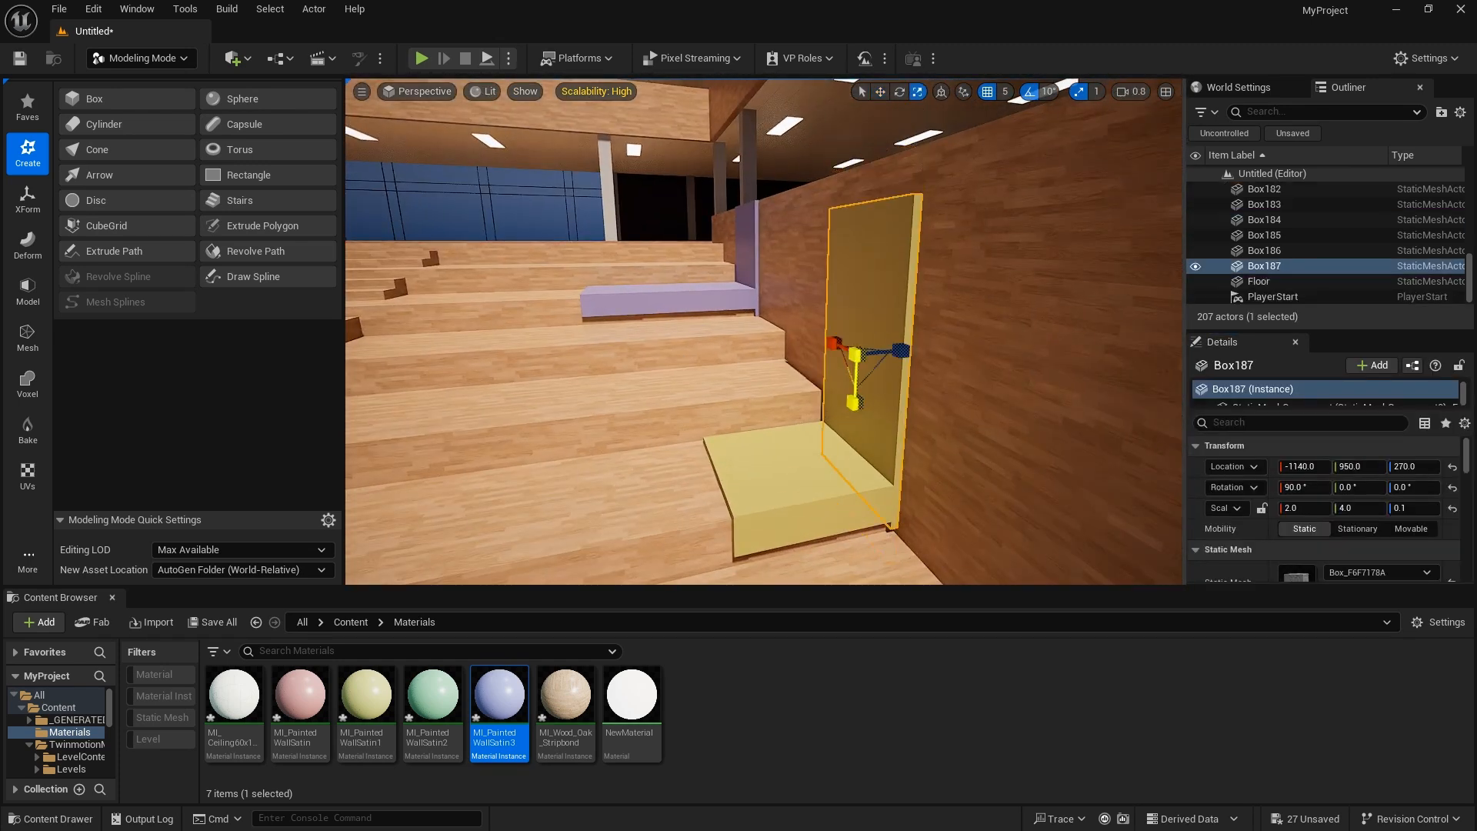
{"action": "key", "text": "w"}
{"action": "left_click_drag", "start_coordinate": [858, 317], "coordinate": [858, 302]}
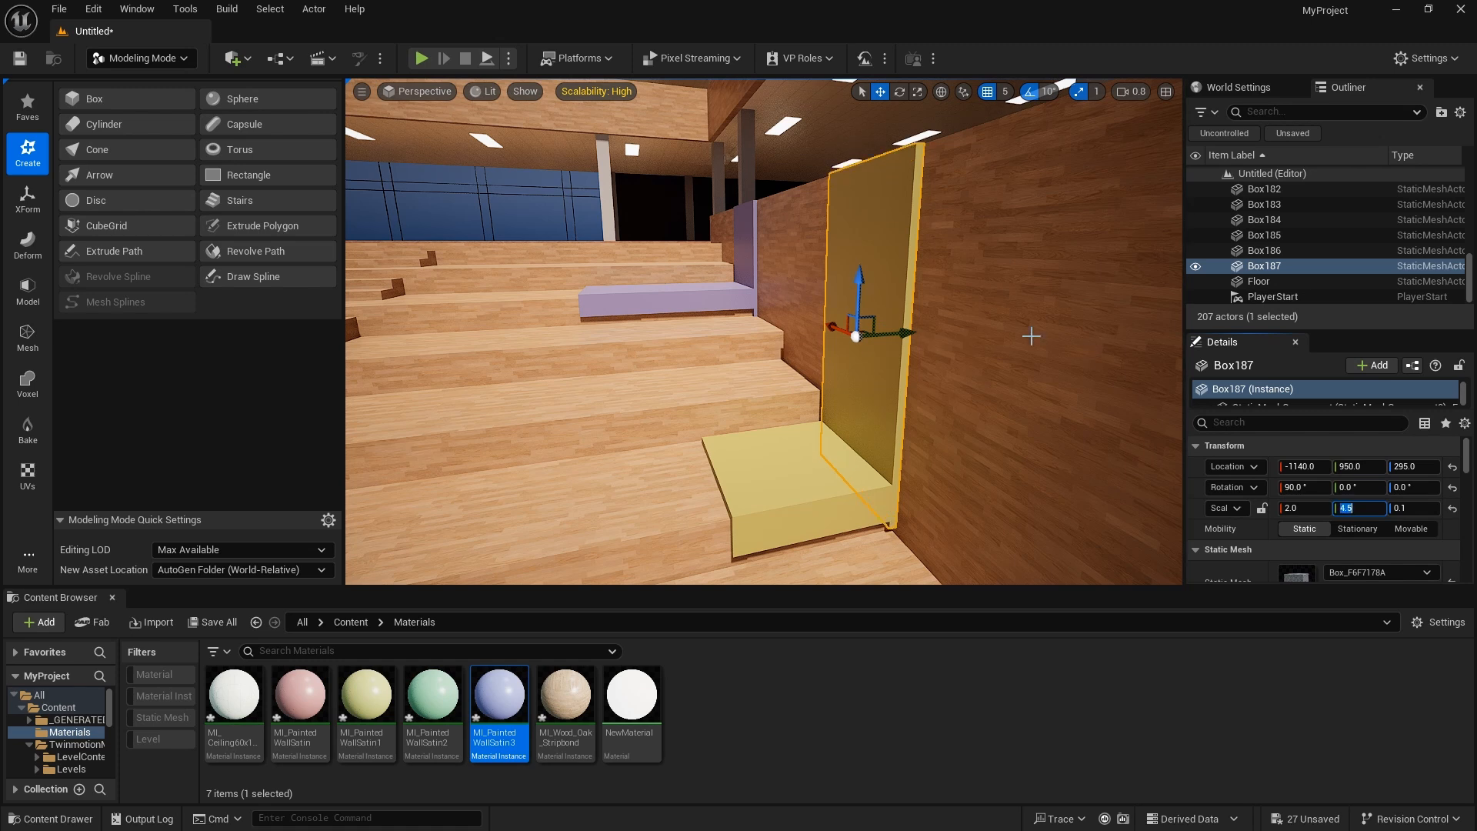
{"action": "left_click_drag", "start_coordinate": [852, 275], "coordinate": [852, 278]}
{"action": "mouse_move", "coordinate": [852, 279]}
{"action": "right_mouse_down"}
{"action": "mouse_move", "coordinate": [835, 250]}
{"action": "mouse_move", "coordinate": [846, 296]}
{"action": "right_mouse_up"}
Shorten the lavender wall panel to a Y scale of about 2.6, placed at about Z 390.
{"action": "left_click", "coordinate": [846, 307]}
{"action": "key", "text": "r"}
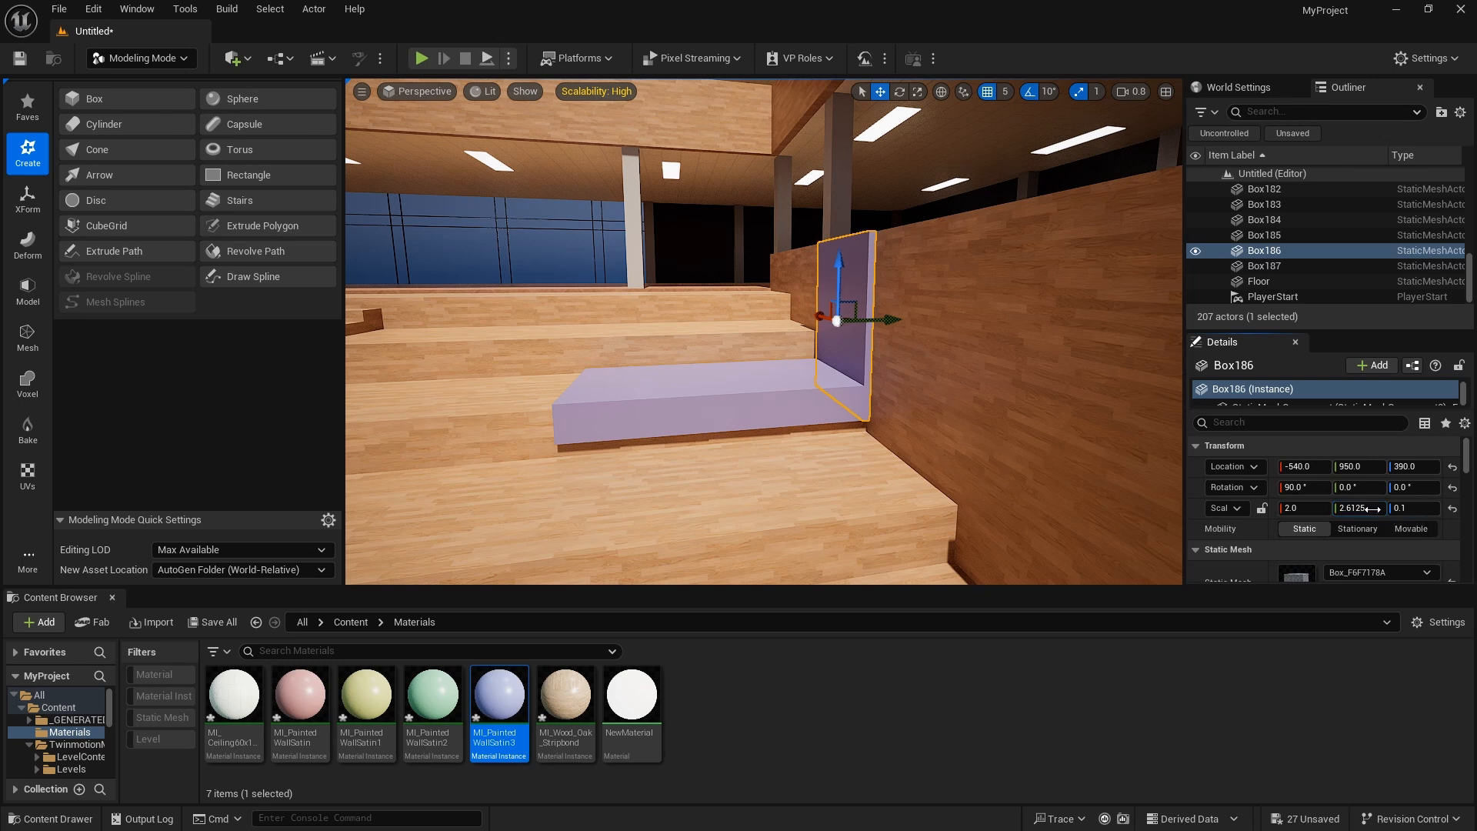
{"action": "mouse_move", "coordinate": [871, 401]}
{"action": "right_mouse_down"}
{"action": "mouse_move", "coordinate": [875, 430]}
{"action": "mouse_move", "coordinate": [871, 401]}
{"action": "right_mouse_up"}
{"action": "key", "text": "Escape"}
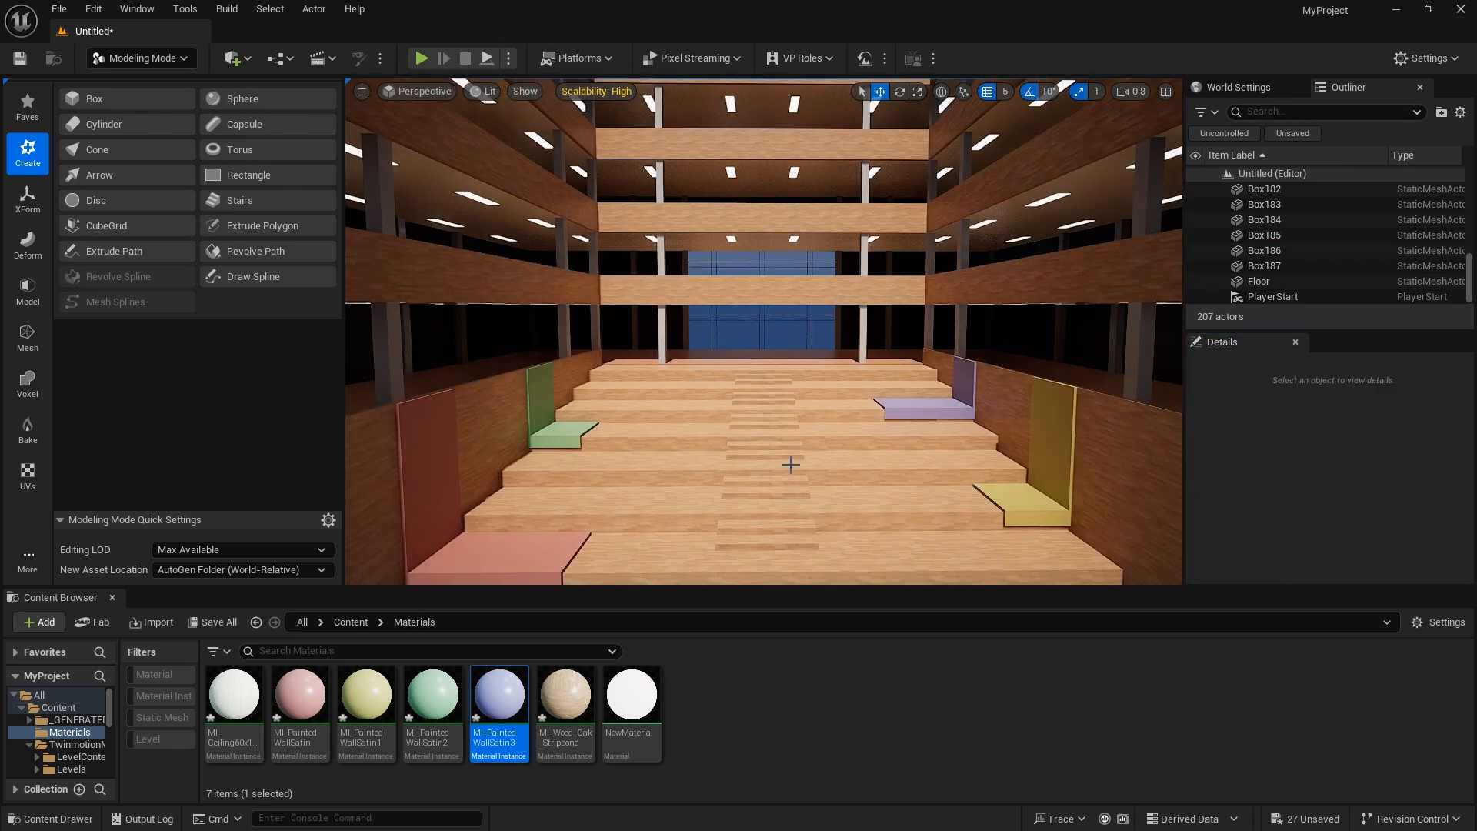
Widen the lower small step of each pair on the central stair to a Y scale of 4.0.
{"action": "left_click", "coordinate": [767, 541]}
{"action": "key", "text": "r"}
{"action": "left_click_drag", "start_coordinate": [817, 541], "coordinate": [834, 541]}
{"action": "key", "text": "ctrl+z"}
{"action": "key", "text": "ctrl+z"}
{"action": "key", "text": "ctrl+z"}
{"action": "key", "text": "ctrl+z"}
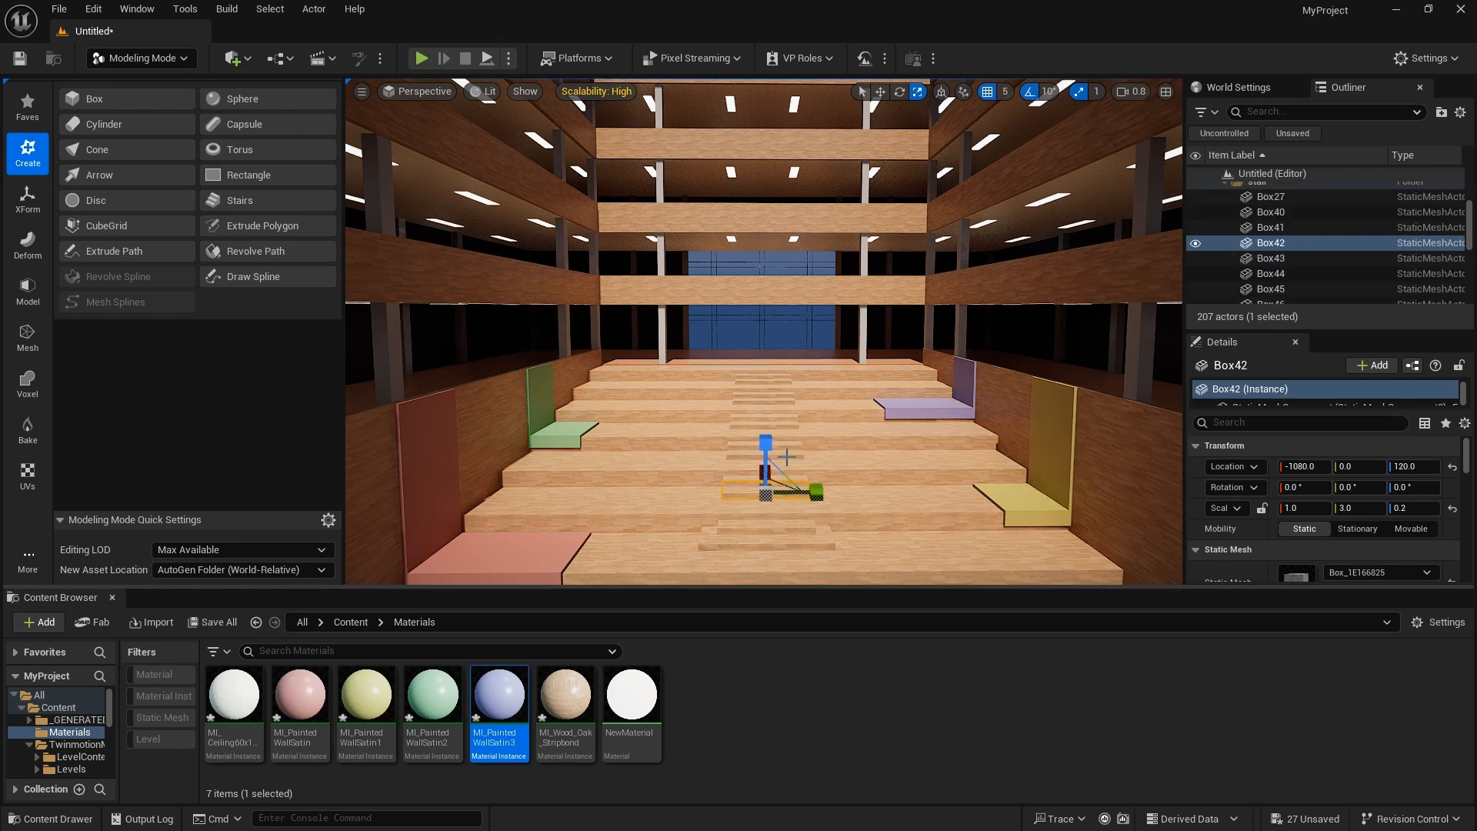
Regenerate the UVs of the widened lowest small step with AutoUV.
{"action": "left_click", "coordinate": [767, 542]}
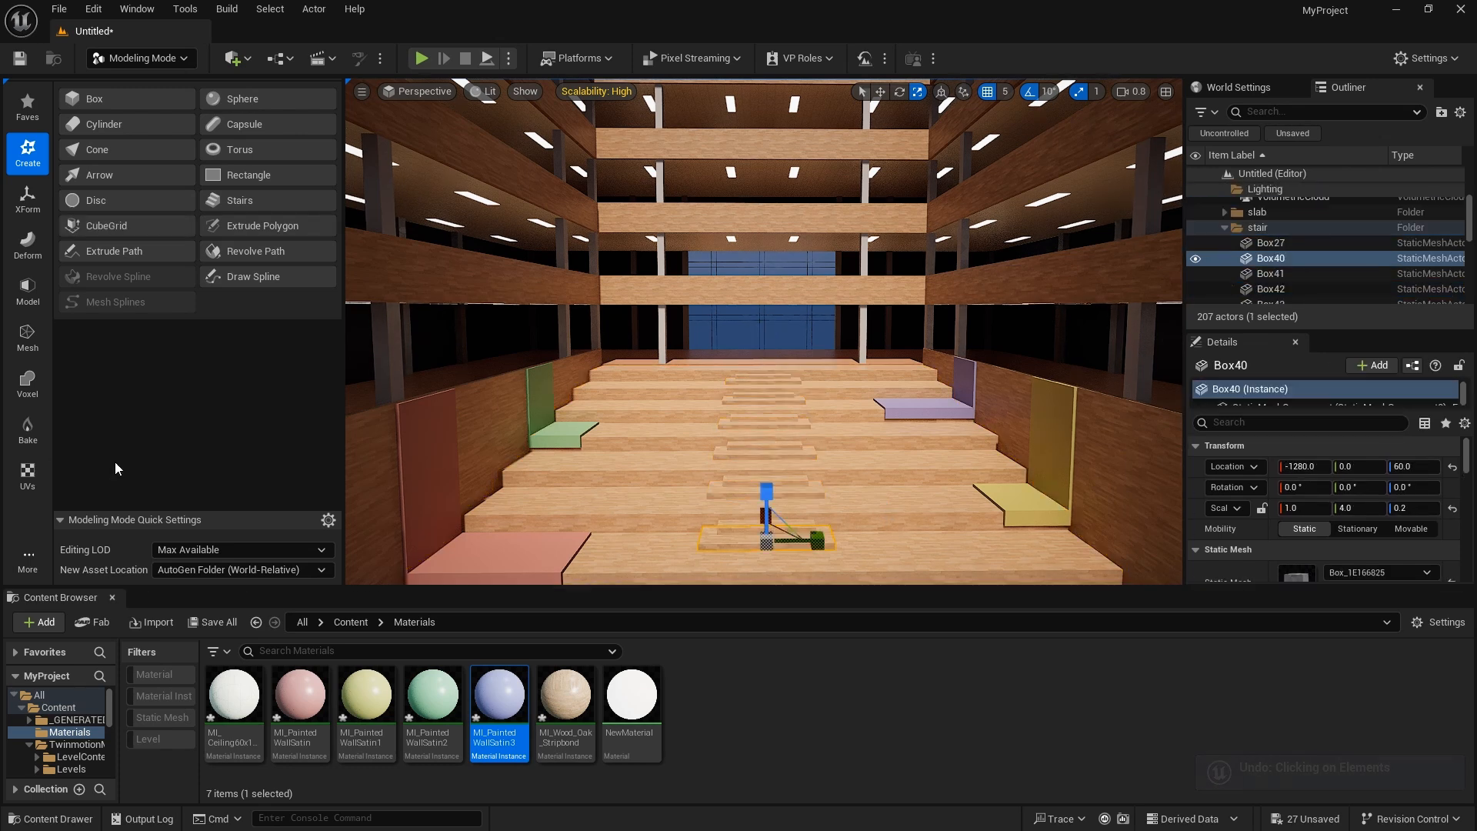
{"action": "left_click", "coordinate": [28, 475]}
{"action": "left_click", "coordinate": [113, 102]}
{"action": "key", "text": "Return"}
{"action": "key", "text": "Escape"}
{"action": "right_click_drag", "start_coordinate": [764, 369], "coordinate": [739, 401]}
{"action": "key", "text": "s"}
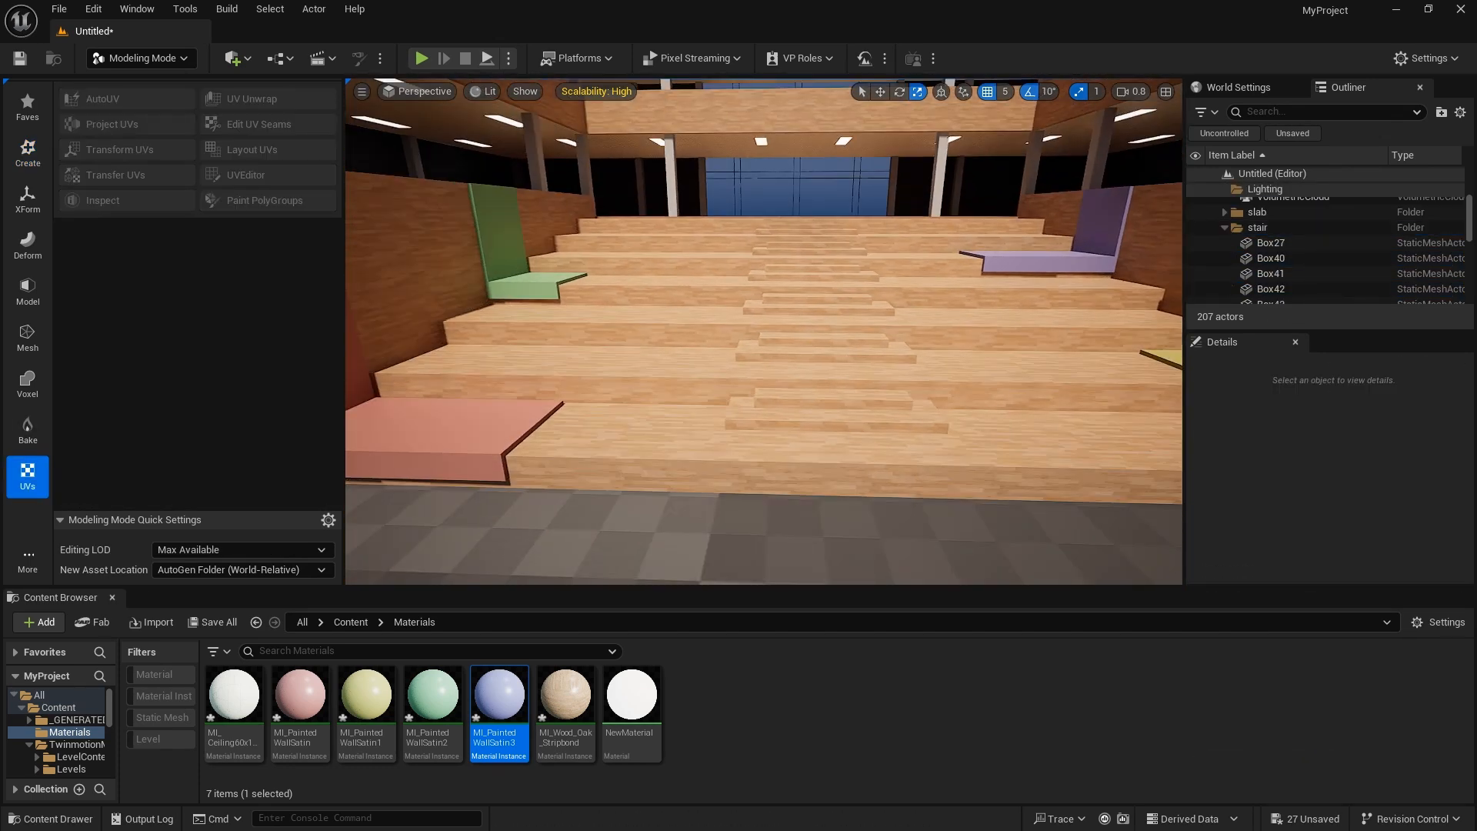
{"action": "mouse_move", "coordinate": [822, 534]}
{"action": "right_mouse_down"}
{"action": "mouse_move", "coordinate": [777, 531]}
{"action": "mouse_move", "coordinate": [792, 530]}
{"action": "right_mouse_up"}
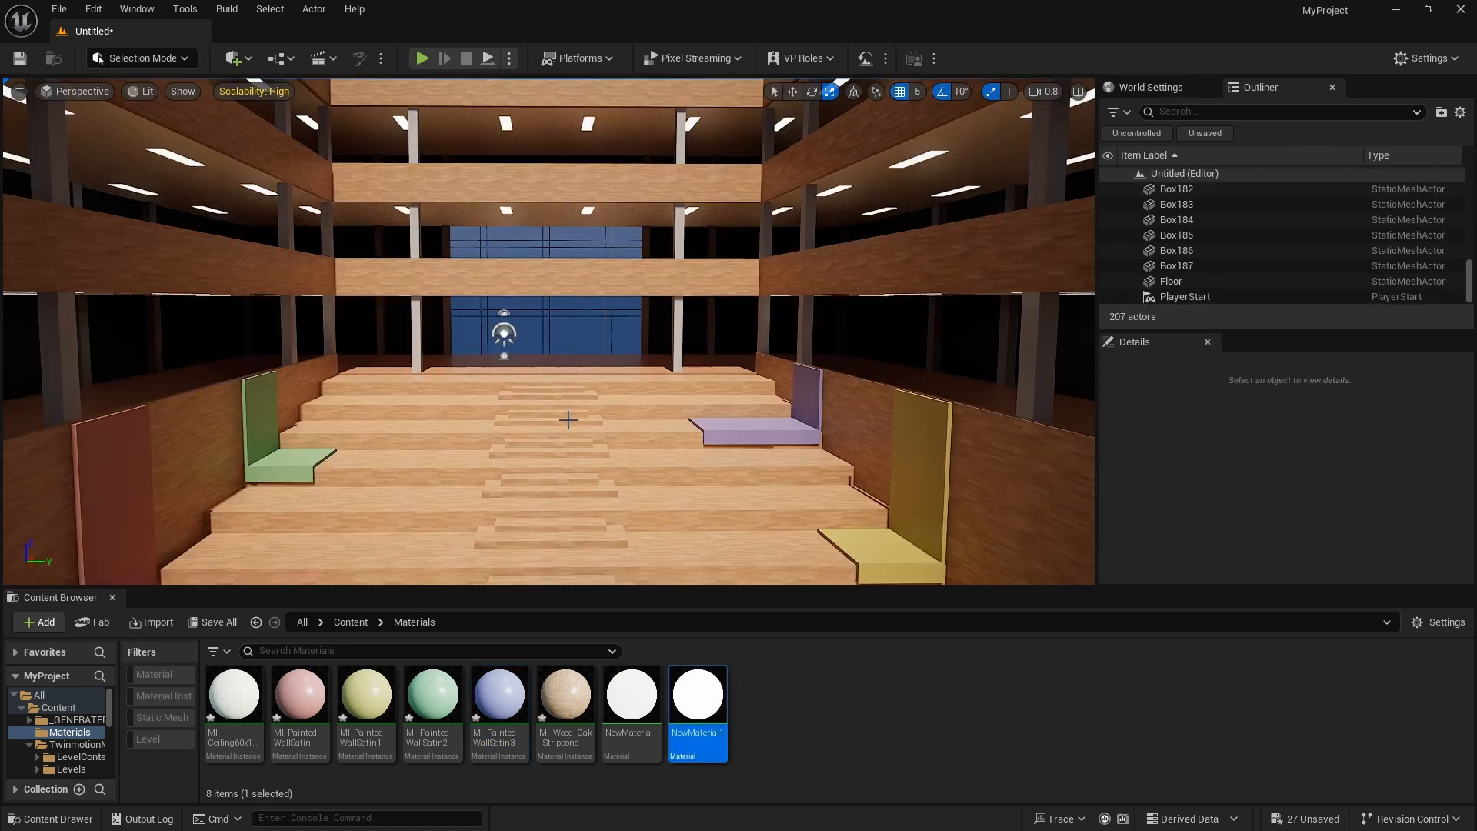
Duplicate the yellow seat block to Y -400 on the opposite side and place it on the tread at X -935, Z 135.
{"action": "right_click_drag", "start_coordinate": [568, 420], "coordinate": [555, 493]}
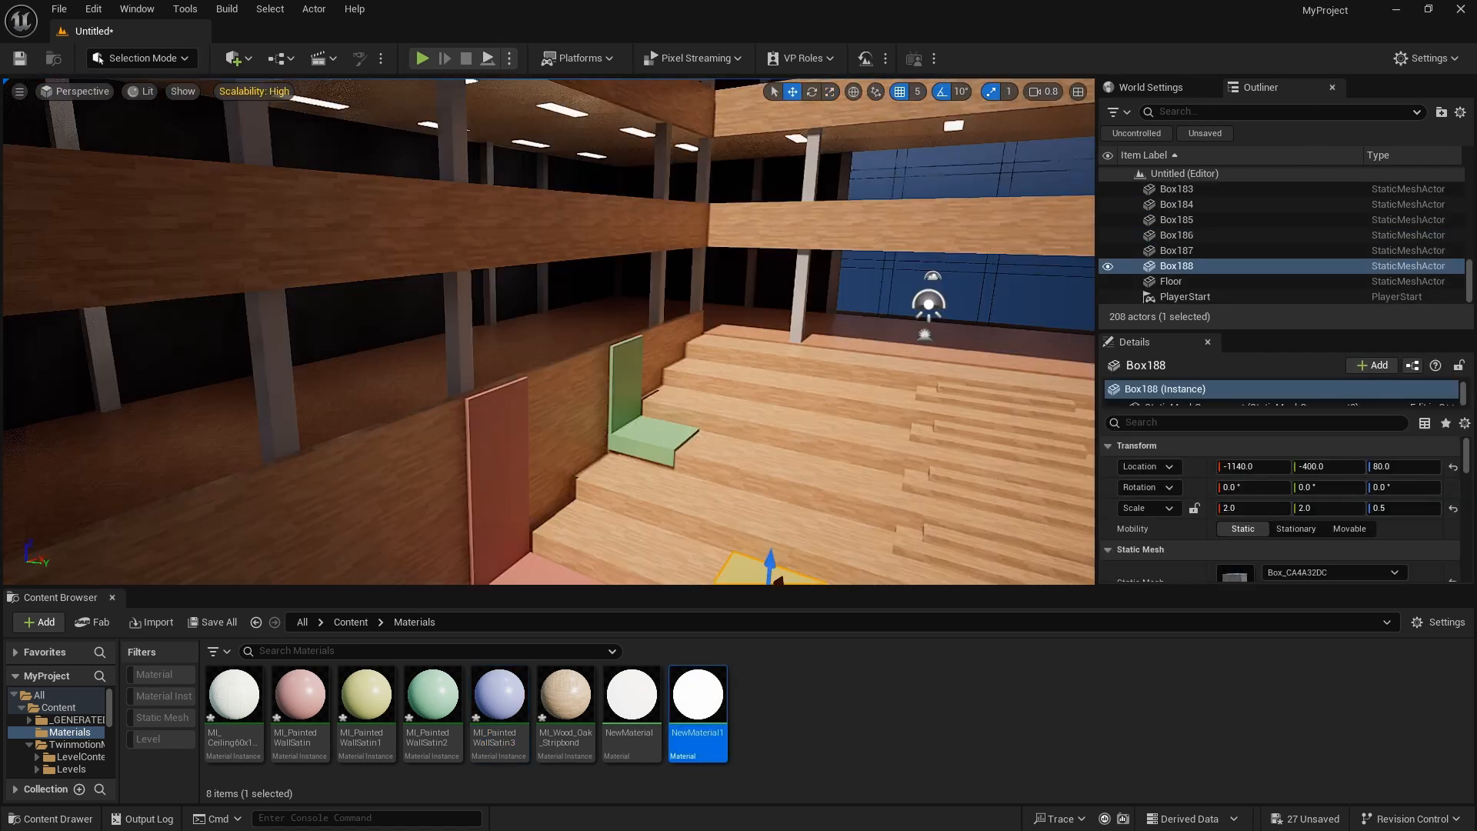
{"action": "right_click_drag", "start_coordinate": [616, 384], "coordinate": [616, 438]}
{"action": "left_click", "coordinate": [610, 399]}
{"action": "left_click", "coordinate": [555, 425]}
{"action": "left_click_drag", "start_coordinate": [607, 384], "coordinate": [606, 358]}
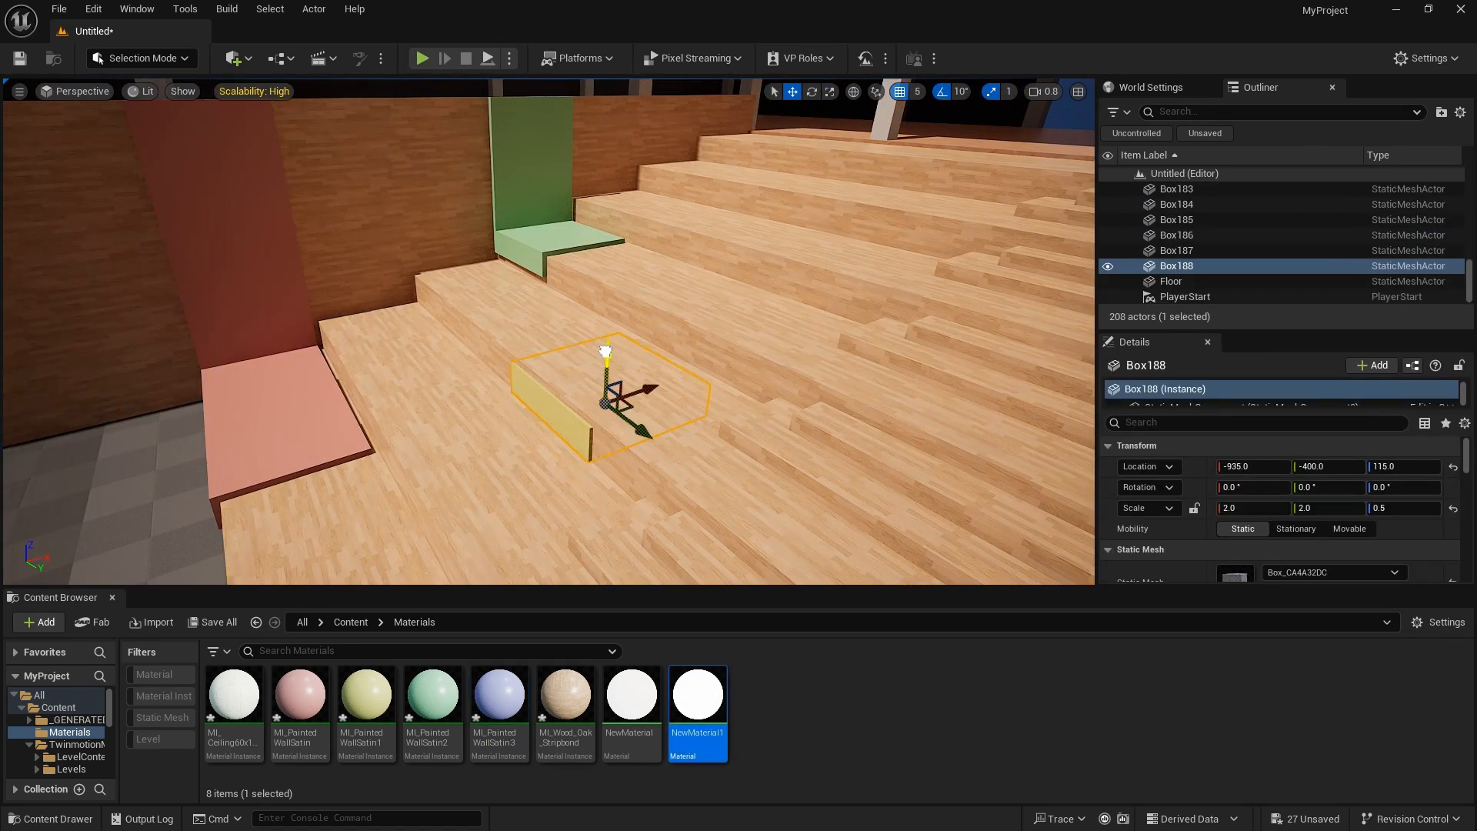
{"action": "right_click_drag", "start_coordinate": [608, 369], "coordinate": [739, 431]}
Duplicate the green seat block along its tread to in front of the lavender block and make it pink with MI_PaintedWallSatin.
{"action": "left_click", "coordinate": [185, 240]}
{"action": "left_click_drag", "start_coordinate": [238, 245], "coordinate": [862, 298], "text": "alt"}
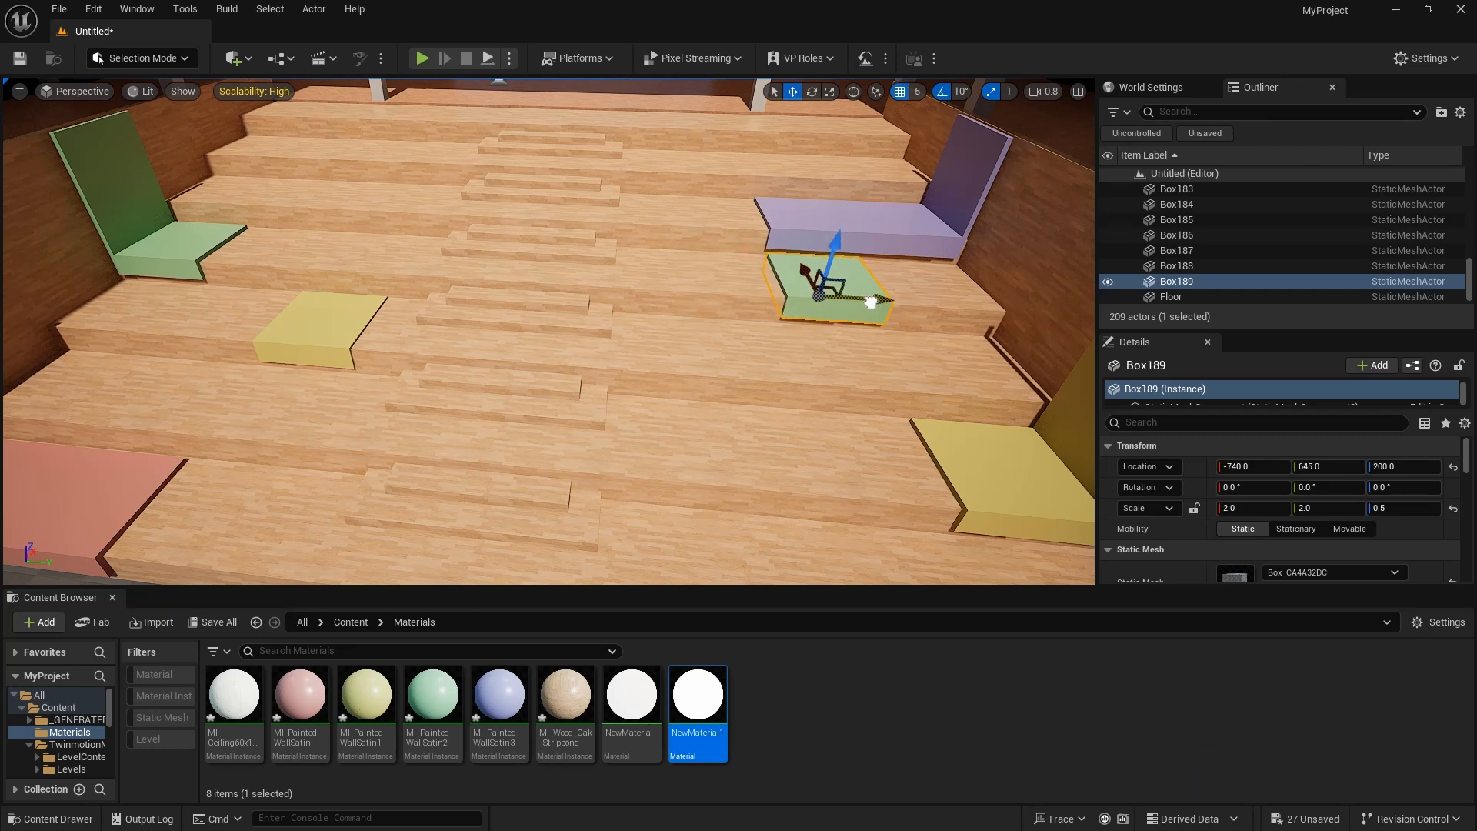
{"action": "left_click_drag", "start_coordinate": [300, 696], "coordinate": [724, 296]}
Move the copied yellow seat block along its tread to Y -640, near the green seat.
{"action": "left_click", "coordinate": [297, 325]}
{"action": "left_click_drag", "start_coordinate": [385, 339], "coordinate": [288, 332]}
{"action": "right_click_drag", "start_coordinate": [289, 332], "coordinate": [369, 346]}
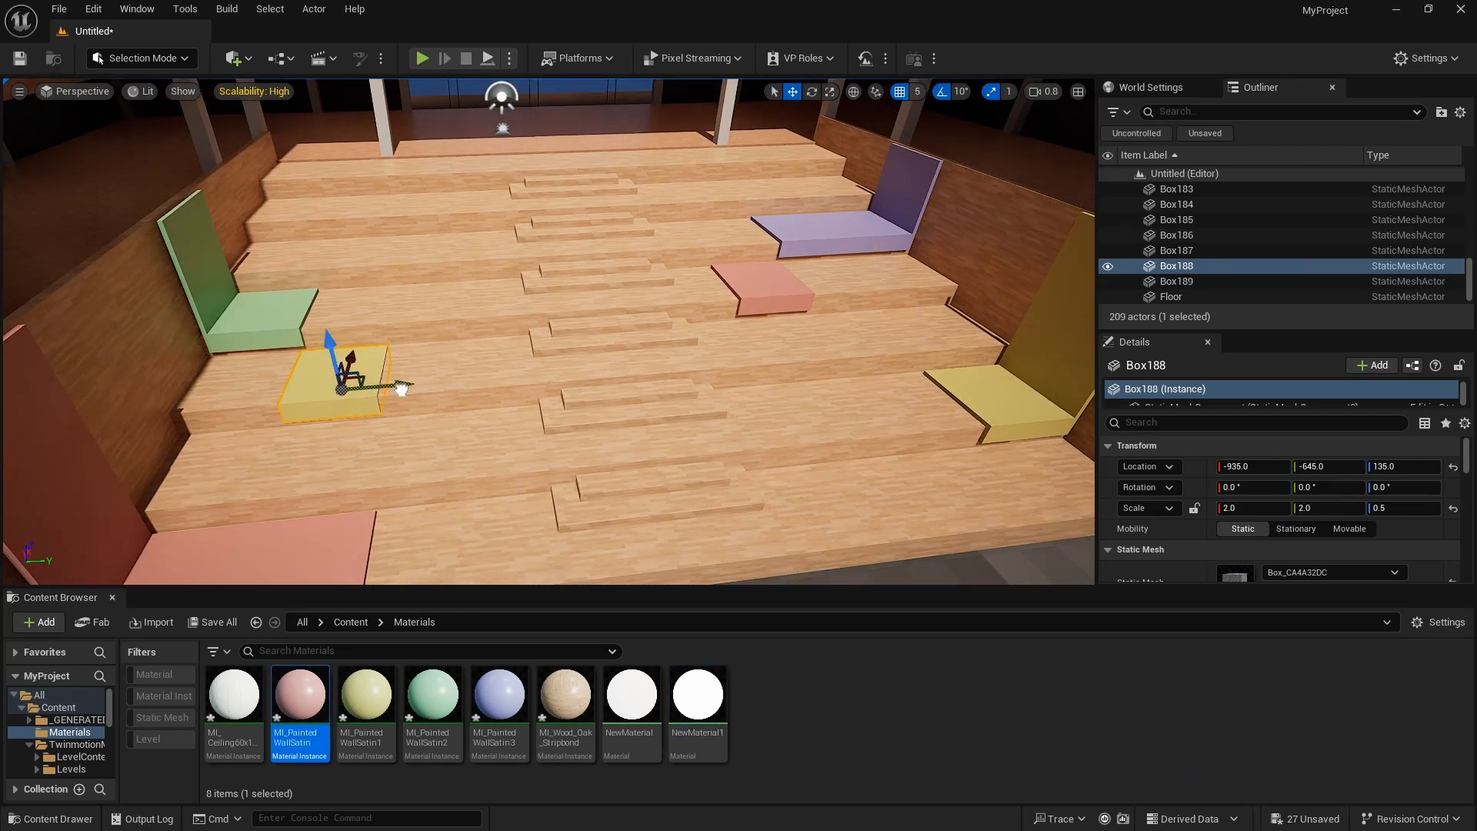
{"action": "left_click_drag", "start_coordinate": [403, 390], "coordinate": [416, 390]}
{"action": "right_click_drag", "start_coordinate": [415, 391], "coordinate": [439, 400]}
{"action": "right_click_drag", "start_coordinate": [601, 390], "coordinate": [601, 331]}
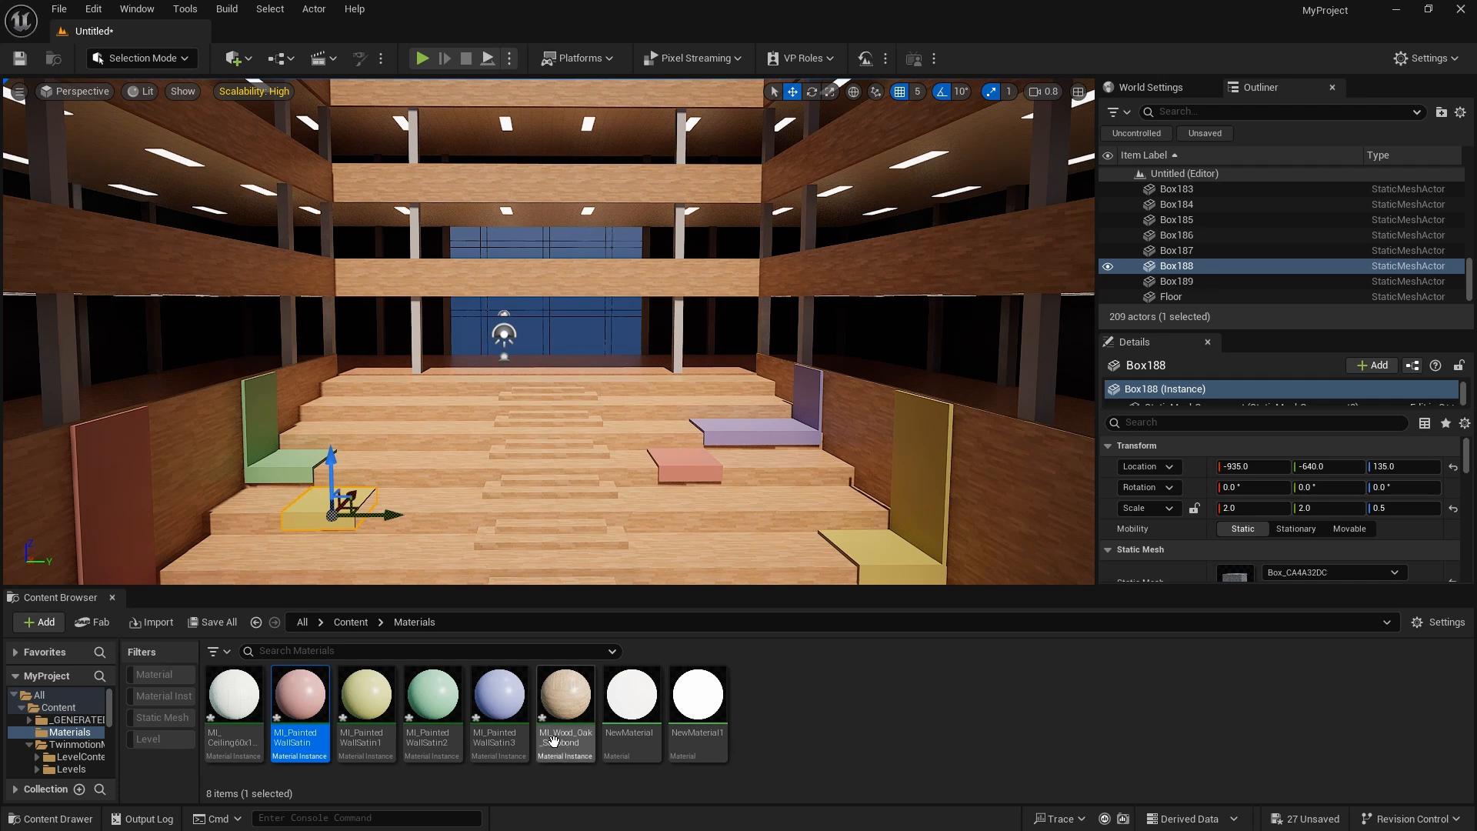
Set the constant value in NewMaterial to 3.0, apply it, and delete the spare NewMaterial1.
{"action": "double_click", "coordinate": [631, 700]}
{"action": "right_click_drag", "start_coordinate": [723, 631], "coordinate": [737, 547]}
{"action": "type", "text": "5"}
{"action": "key", "text": "Return"}
{"action": "left_click", "coordinate": [311, 360]}
{"action": "left_click", "coordinate": [804, 466]}
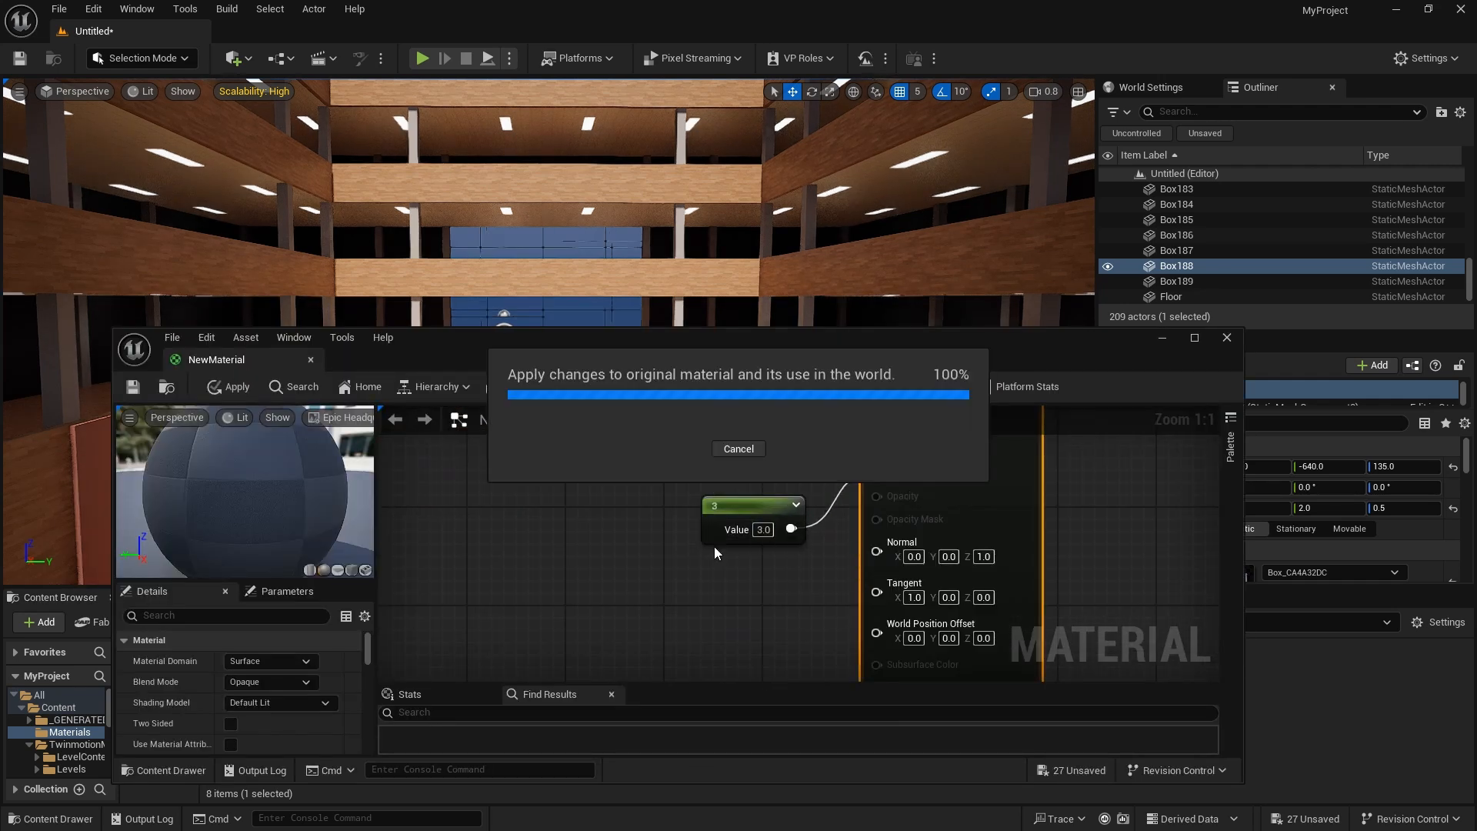
{"action": "left_click", "coordinate": [708, 692]}
{"action": "key", "text": "Delete"}
Rotate the sun's direction so that daylight falls evenly over the terrace treads.
{"action": "left_click", "coordinate": [552, 413]}
{"action": "left_click", "coordinate": [551, 413]}
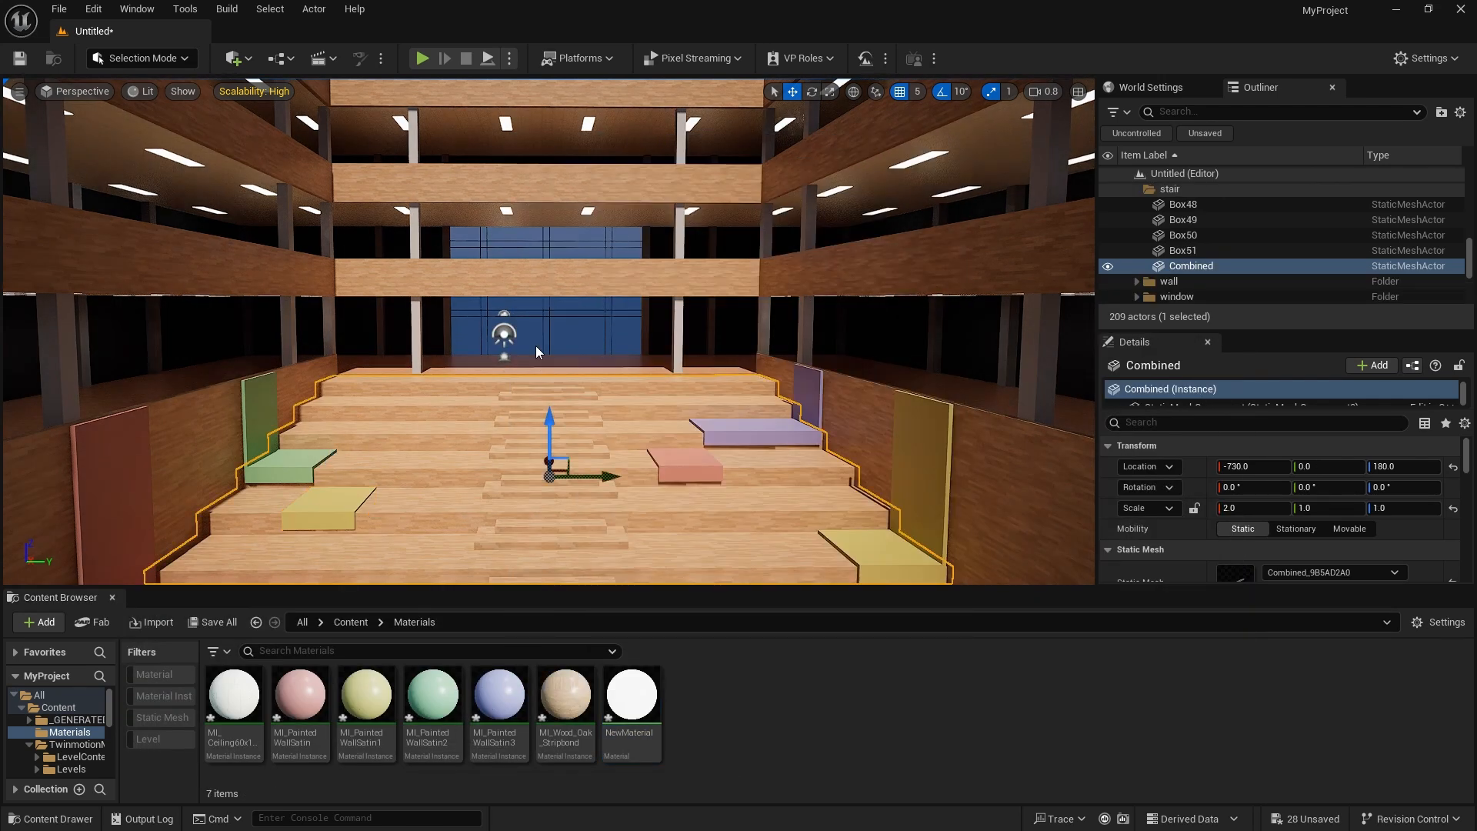
{"action": "key", "text": "ctrl+l"}
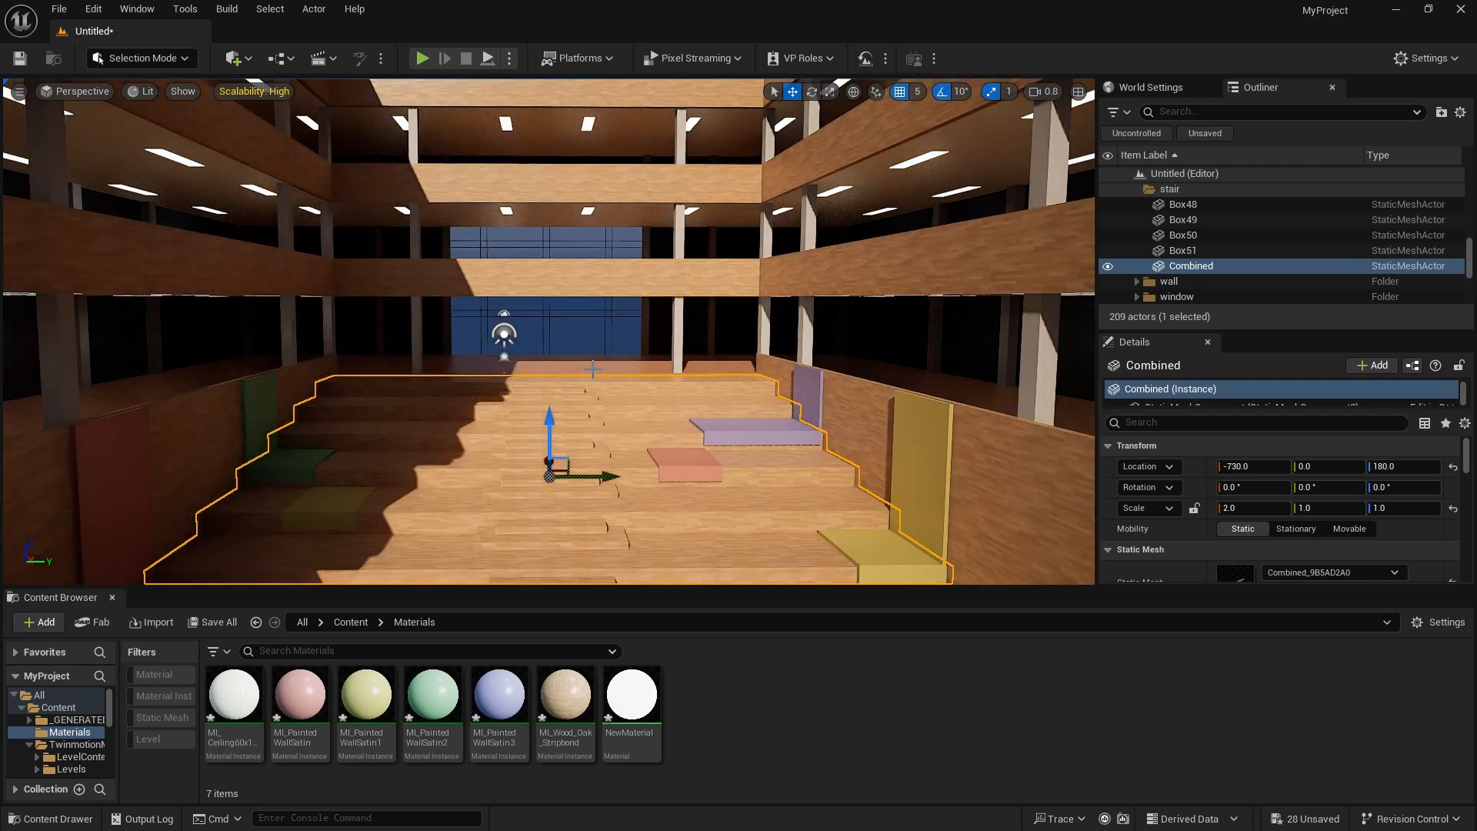
{"action": "key", "text": "ctrl+l"}
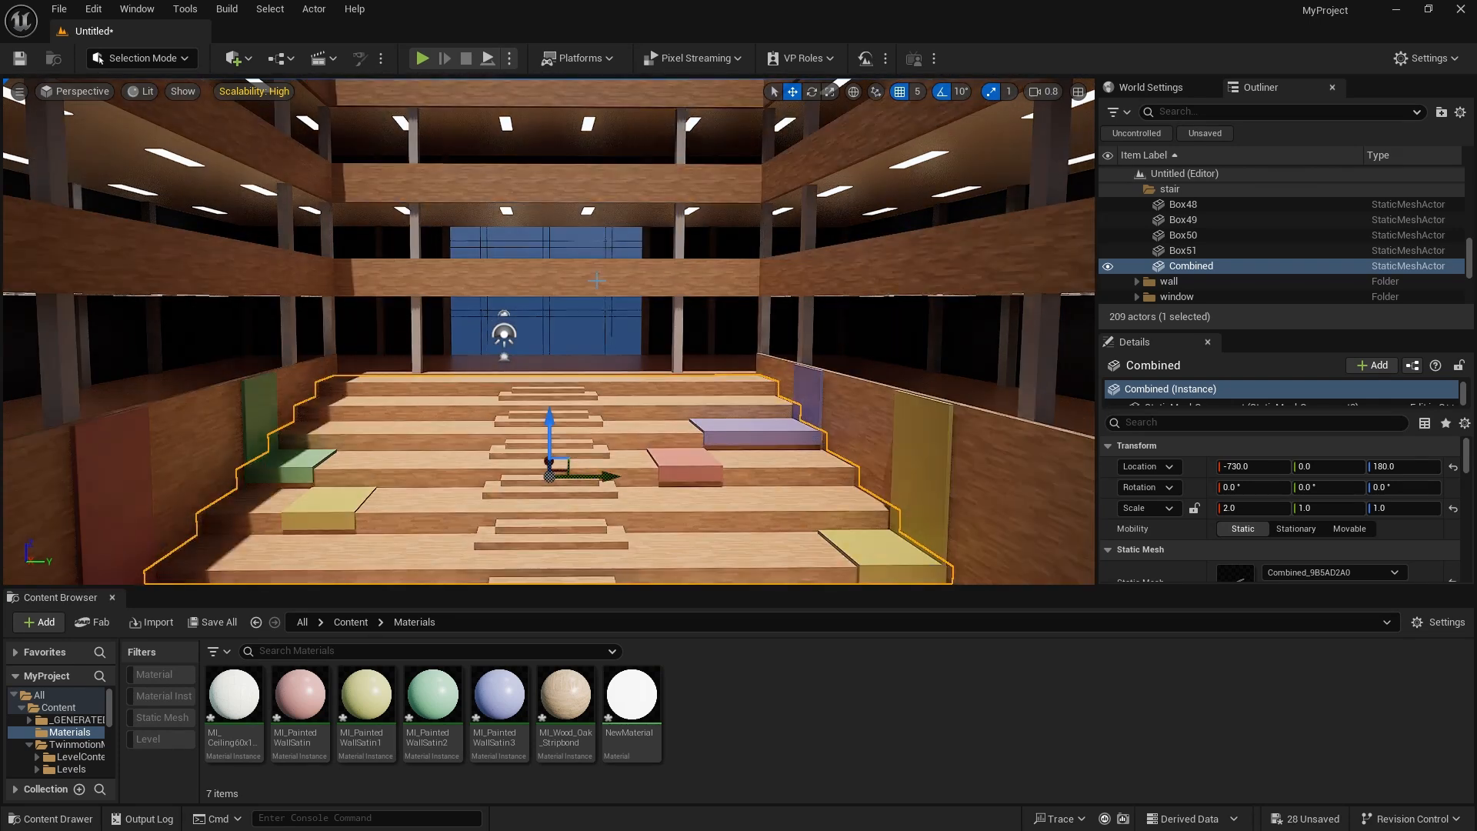
{"action": "key", "text": "Escape"}
Look around outside the building to examine the empty area beyond the floor's edge.
{"action": "right_click_drag", "start_coordinate": [570, 322], "coordinate": [571, 393]}
{"action": "key", "text": "e"}
{"action": "key", "text": "q"}
{"action": "key", "text": "e"}
{"action": "key", "text": "s"}
{"action": "scroll", "coordinate": [570, 322], "scroll_direction": "up", "scroll_amount": 2}
{"action": "key", "text": "w"}
{"action": "scroll", "coordinate": [298, 210], "scroll_direction": "up", "scroll_amount": 2}
{"action": "right_click_drag", "start_coordinate": [298, 210], "coordinate": [369, 177]}
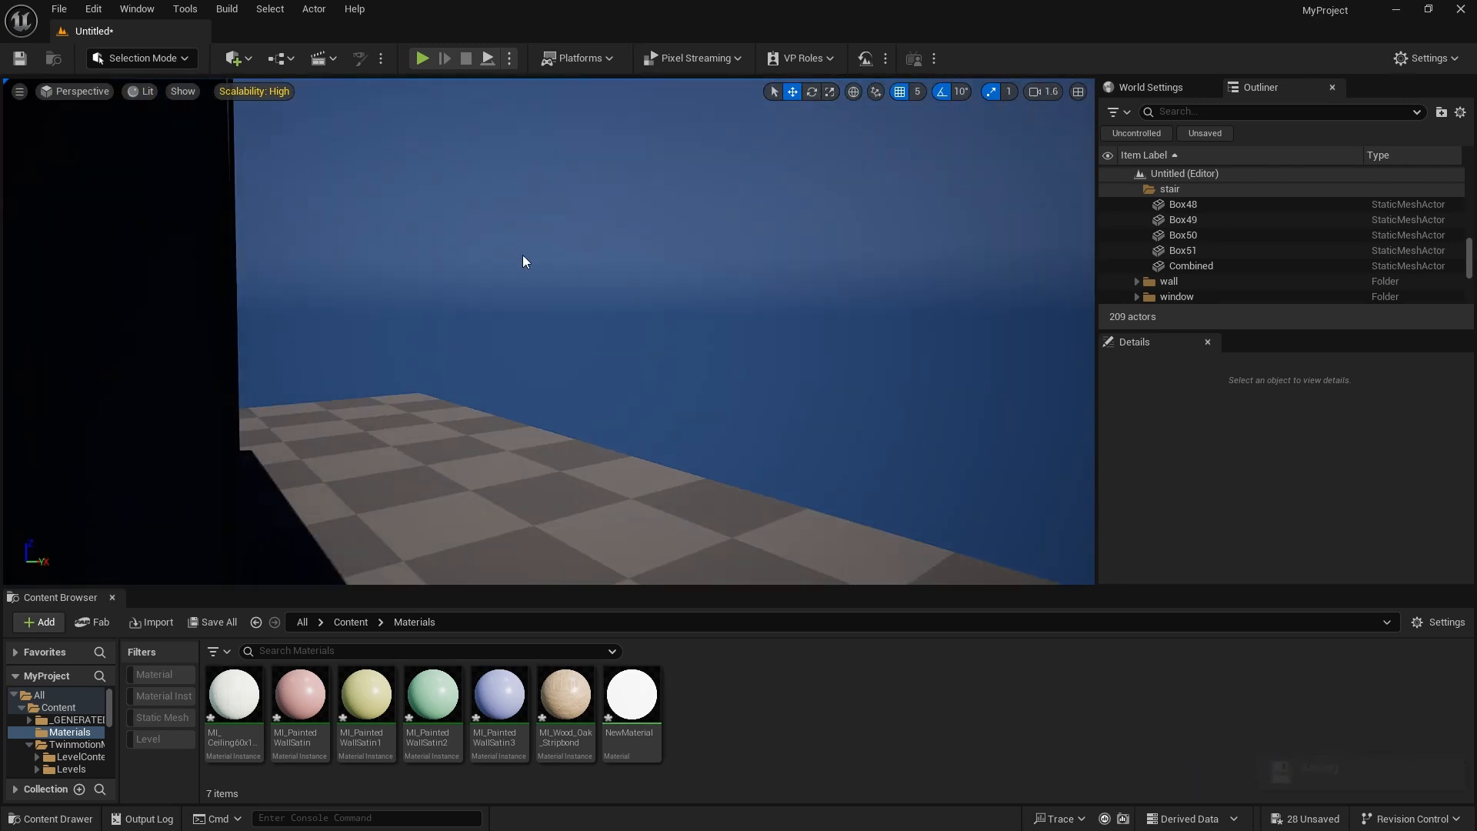
{"action": "right_click_drag", "start_coordinate": [524, 261], "coordinate": [416, 307]}
{"action": "left_click", "coordinate": [614, 344]}
{"action": "right_click_drag", "start_coordinate": [614, 344], "coordinate": [615, 344]}
Search the Fab library for "mossy" and import the Mossy Embankment 3D asset in Medium quality.
{"action": "left_click", "coordinate": [246, 59]}
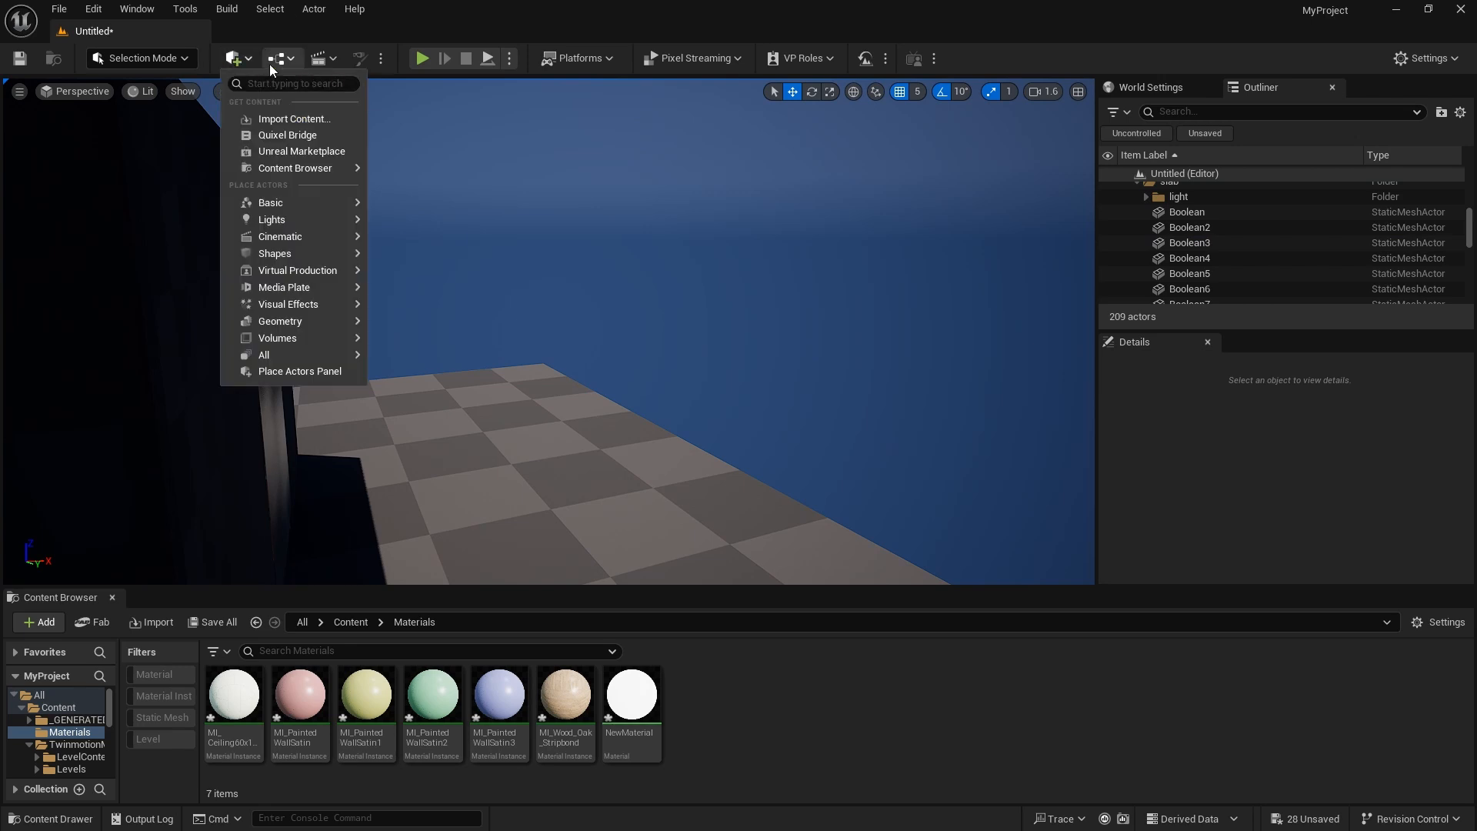
{"action": "left_click", "coordinate": [287, 134]}
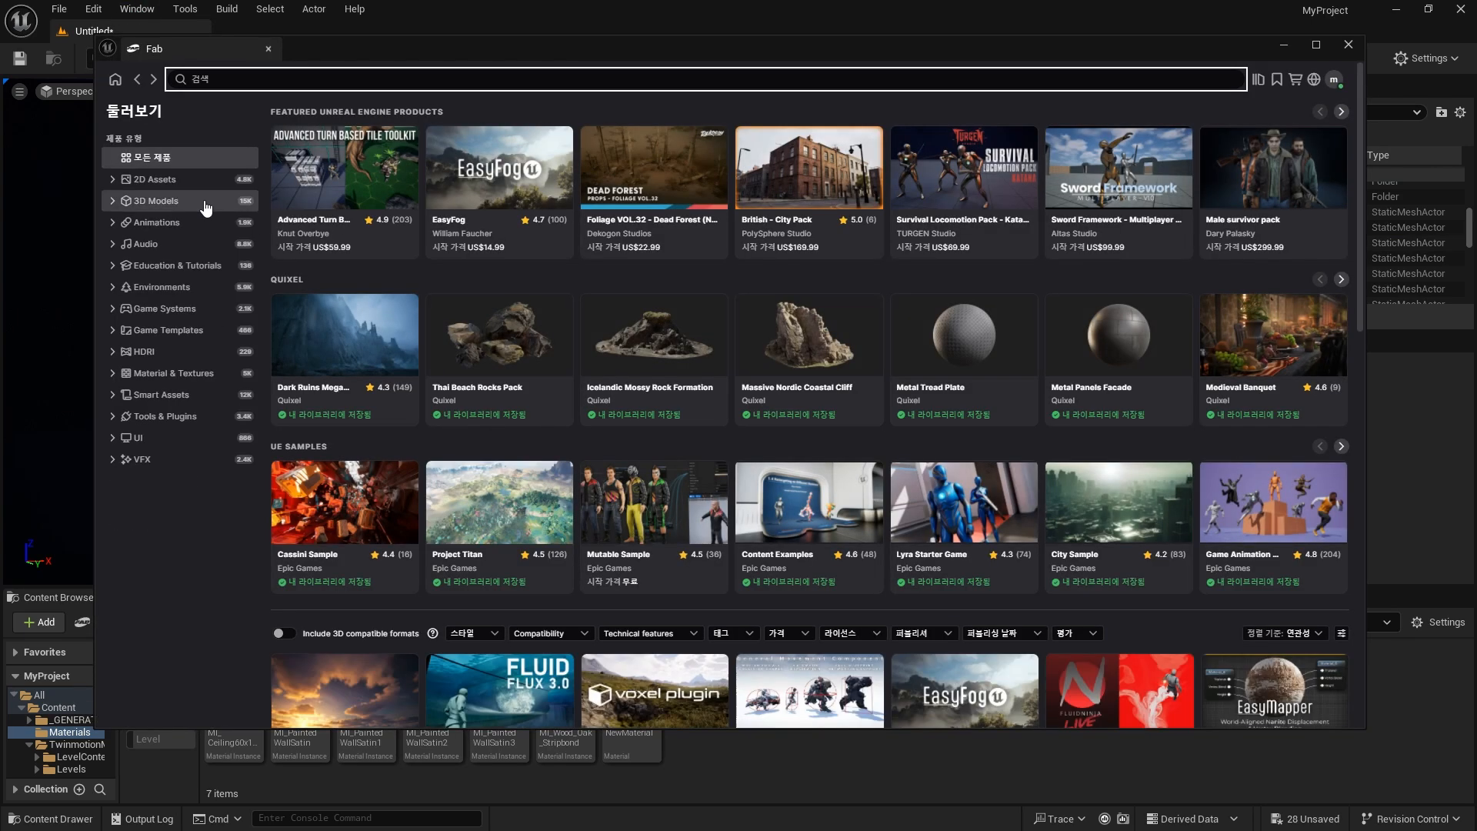
{"action": "type", "text": "mossy"}
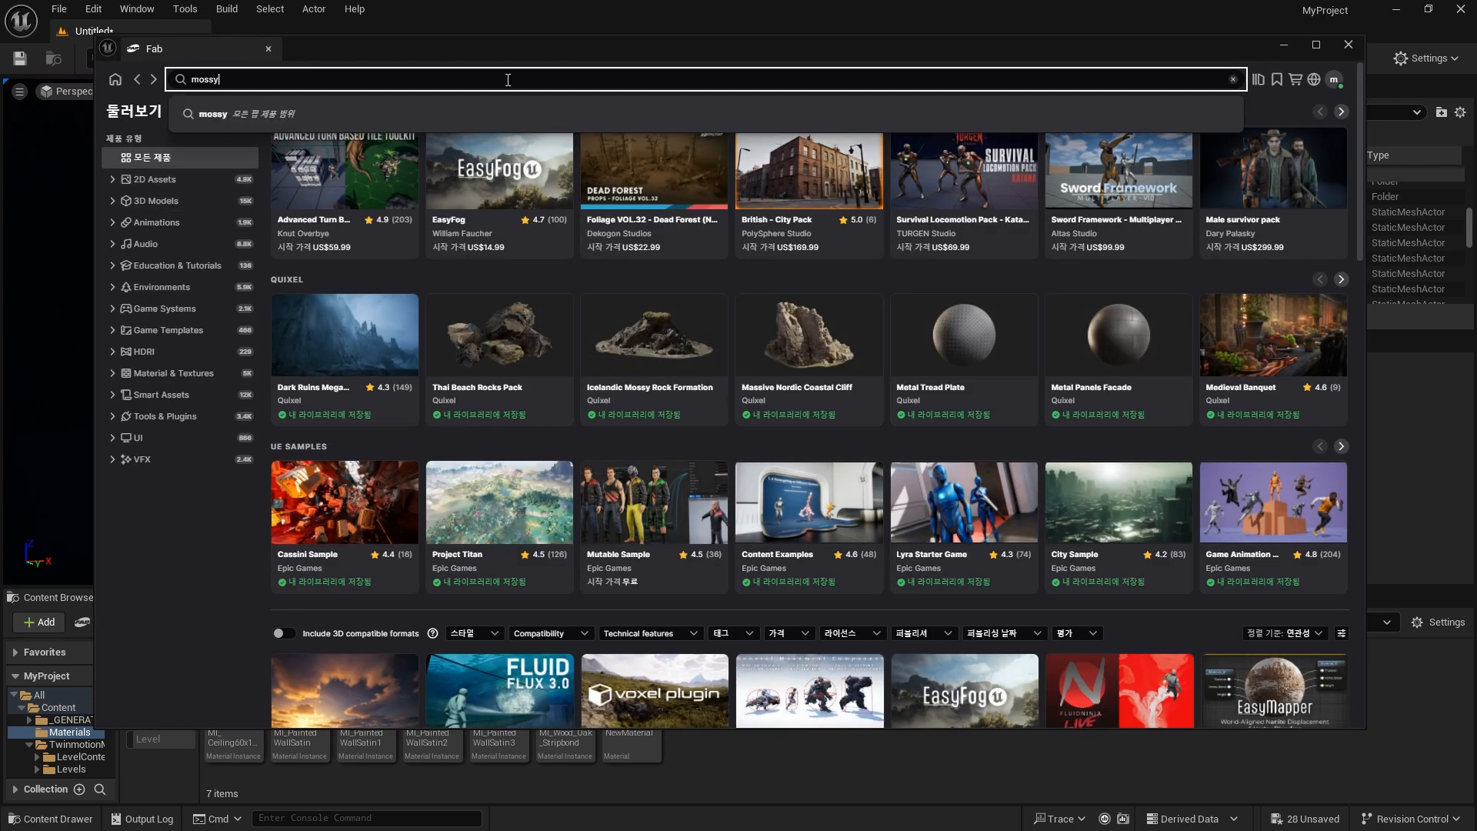
{"action": "key", "text": "Return"}
{"action": "left_click", "coordinate": [500, 223]}
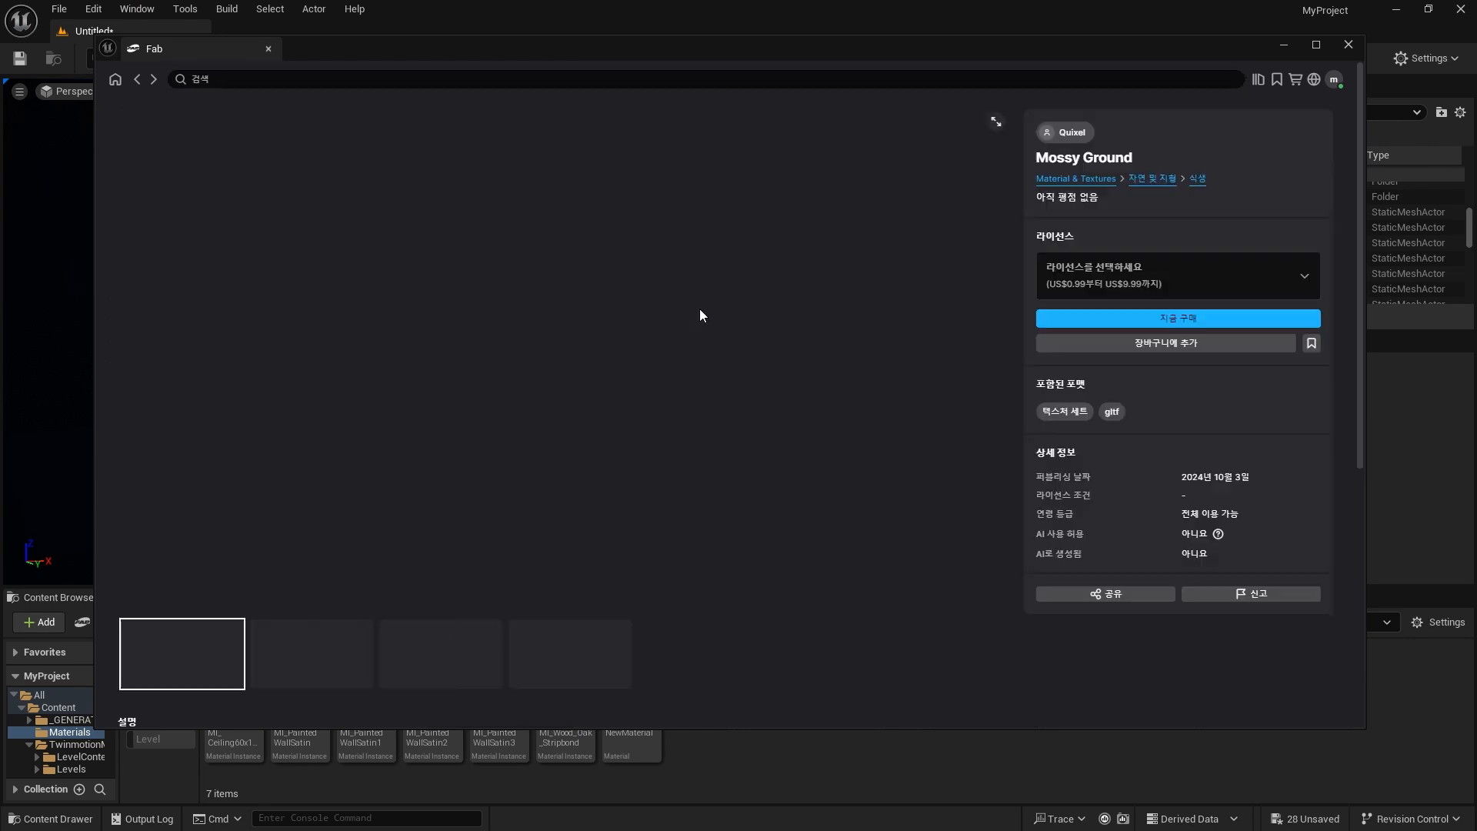
{"action": "left_click", "coordinate": [137, 79]}
{"action": "left_click", "coordinate": [715, 283]}
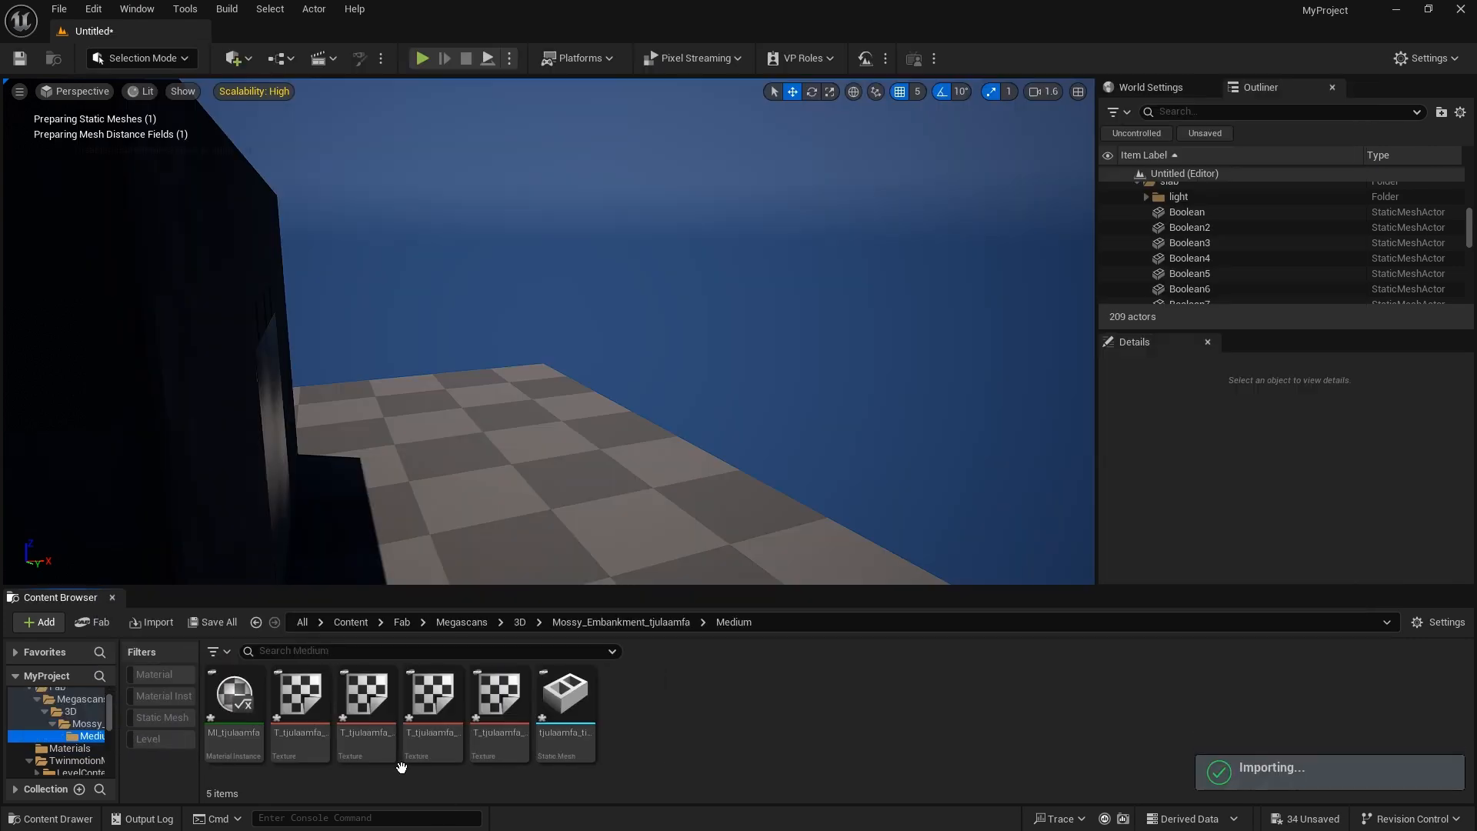
Place the mossy embankment mesh outside the building, scaled to 14.0, rotated 60° about Z, at X 7030, Y -3225.
{"action": "right_click_drag", "start_coordinate": [739, 523], "coordinate": [677, 600]}
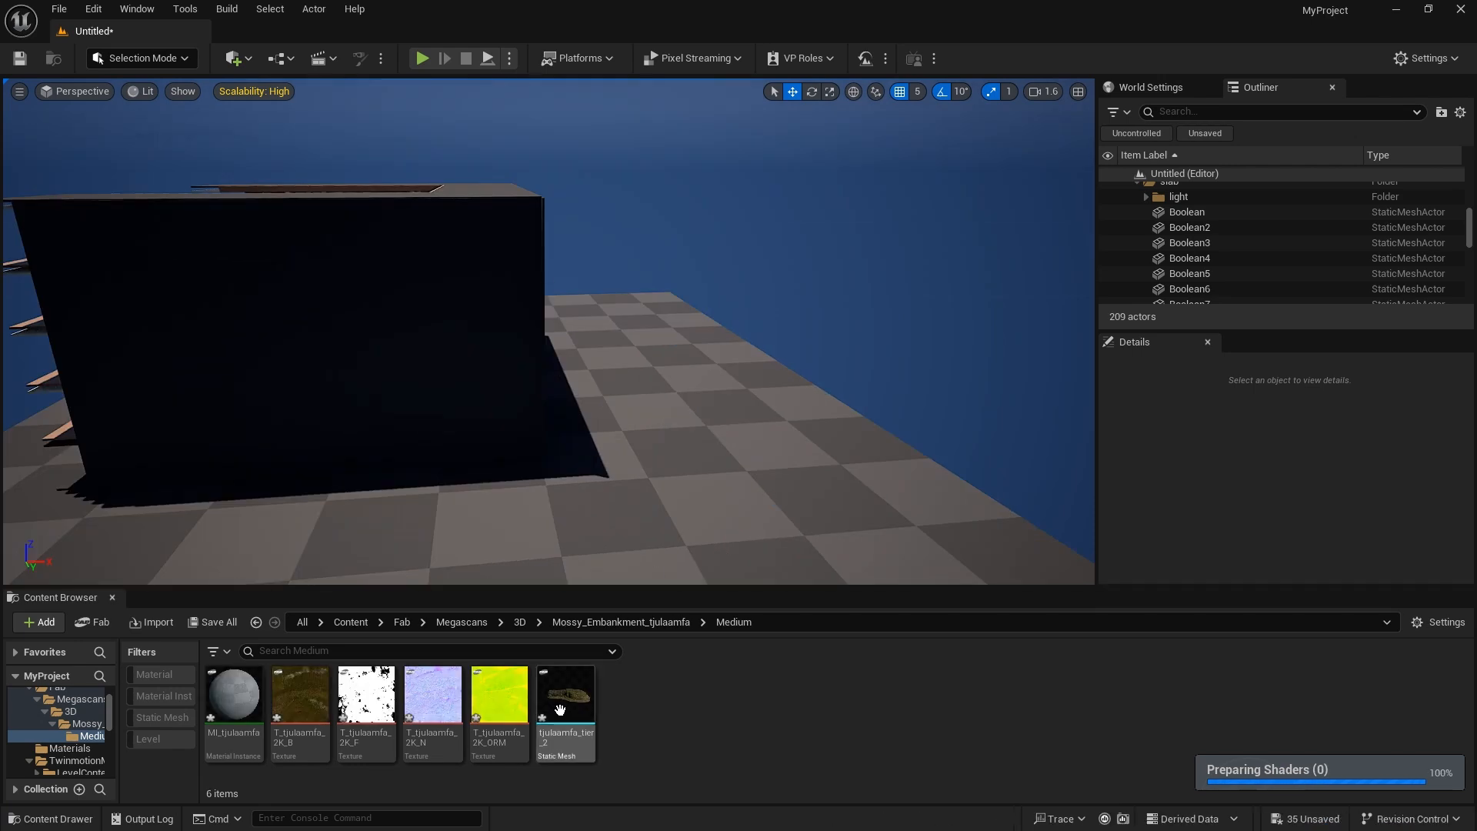
{"action": "key", "text": "r"}
{"action": "left_click_drag", "start_coordinate": [564, 706], "coordinate": [685, 412]}
{"action": "key", "text": "e"}
{"action": "key", "text": "w"}
{"action": "left_click_drag", "start_coordinate": [792, 384], "coordinate": [907, 303]}
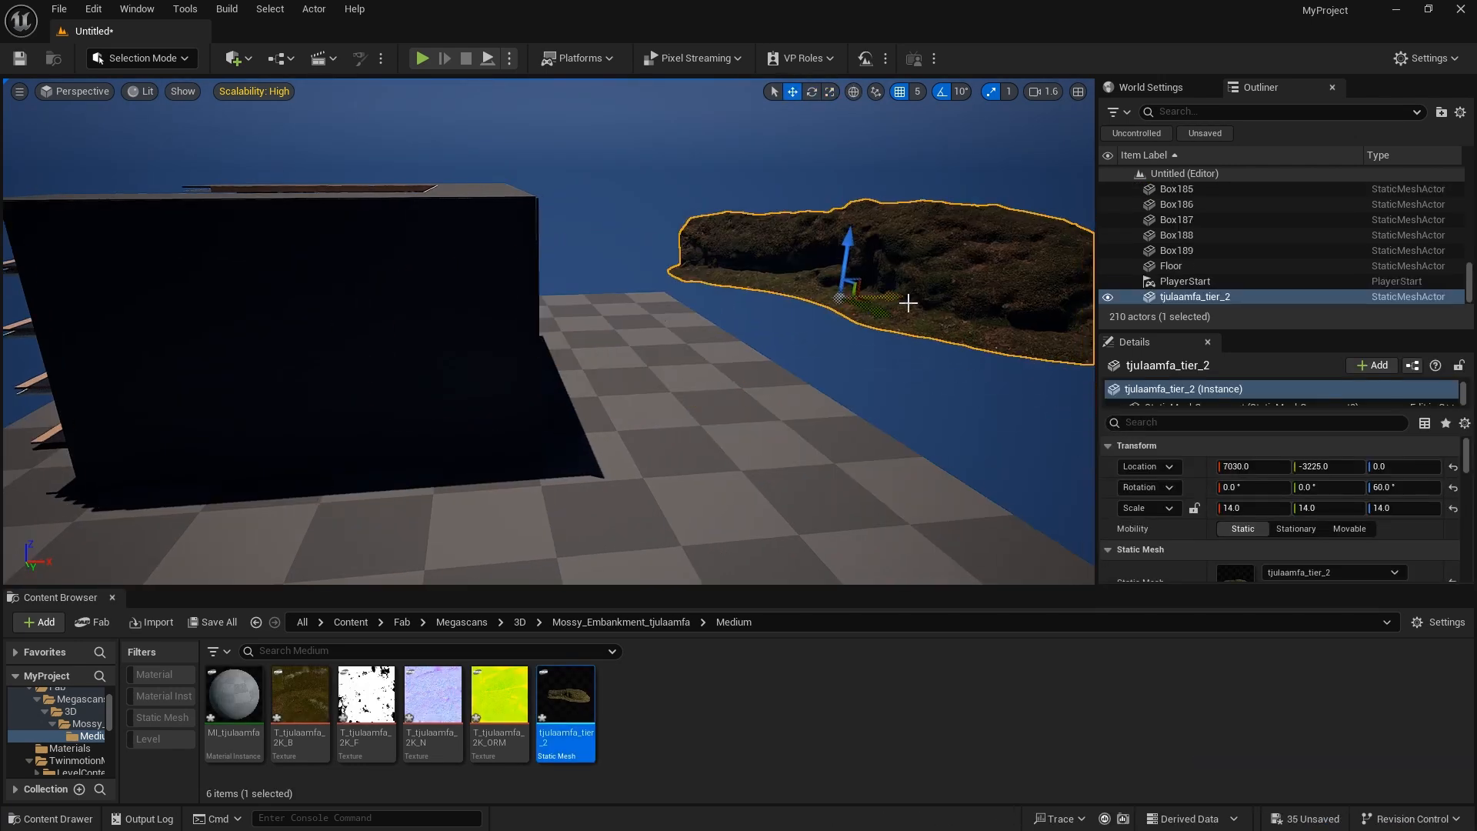
Duplicate the embankment next to the first with a 130° Z rotation, and copy it again upward to Z 1650.
{"action": "right_click_drag", "start_coordinate": [732, 340], "coordinate": [908, 361]}
{"action": "left_click_drag", "start_coordinate": [581, 312], "coordinate": [847, 419], "text": "alt"}
{"action": "key", "text": "e"}
{"action": "left_click_drag", "start_coordinate": [808, 435], "coordinate": [881, 408]}
{"action": "key", "text": "w"}
{"action": "left_click_drag", "start_coordinate": [831, 388], "coordinate": [814, 385]}
{"action": "left_click_drag", "start_coordinate": [783, 339], "coordinate": [802, 250], "text": "alt"}
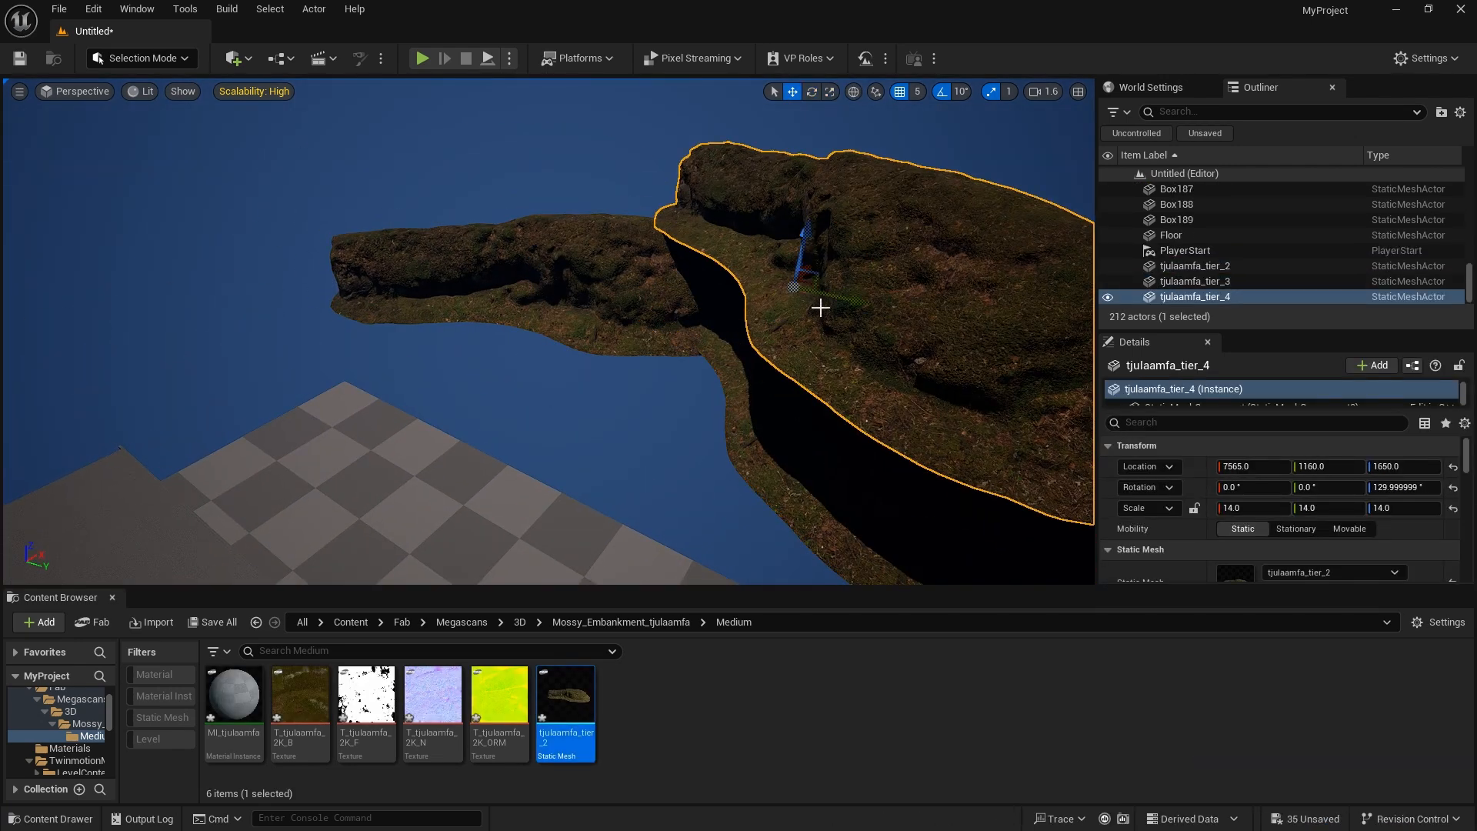
Move the upper embankment copy farther back to X 10425, Y -610 and reset its rotation to 0° on all axes.
{"action": "key", "text": "ctrl+z"}
{"action": "left_click_drag", "start_coordinate": [821, 307], "coordinate": [795, 194]}
{"action": "key", "text": "e"}
{"action": "key", "text": "ctrl+z"}
{"action": "key", "text": "w"}
{"action": "left_click_drag", "start_coordinate": [778, 136], "coordinate": [929, 310]}
{"action": "key", "text": "e"}
{"action": "left_click", "coordinate": [1254, 488]}
{"action": "type", "text": "0"}
{"action": "left_click", "coordinate": [1328, 488]}
{"action": "type", "text": "0"}
{"action": "left_click", "coordinate": [1402, 488]}
{"action": "type", "text": "0"}
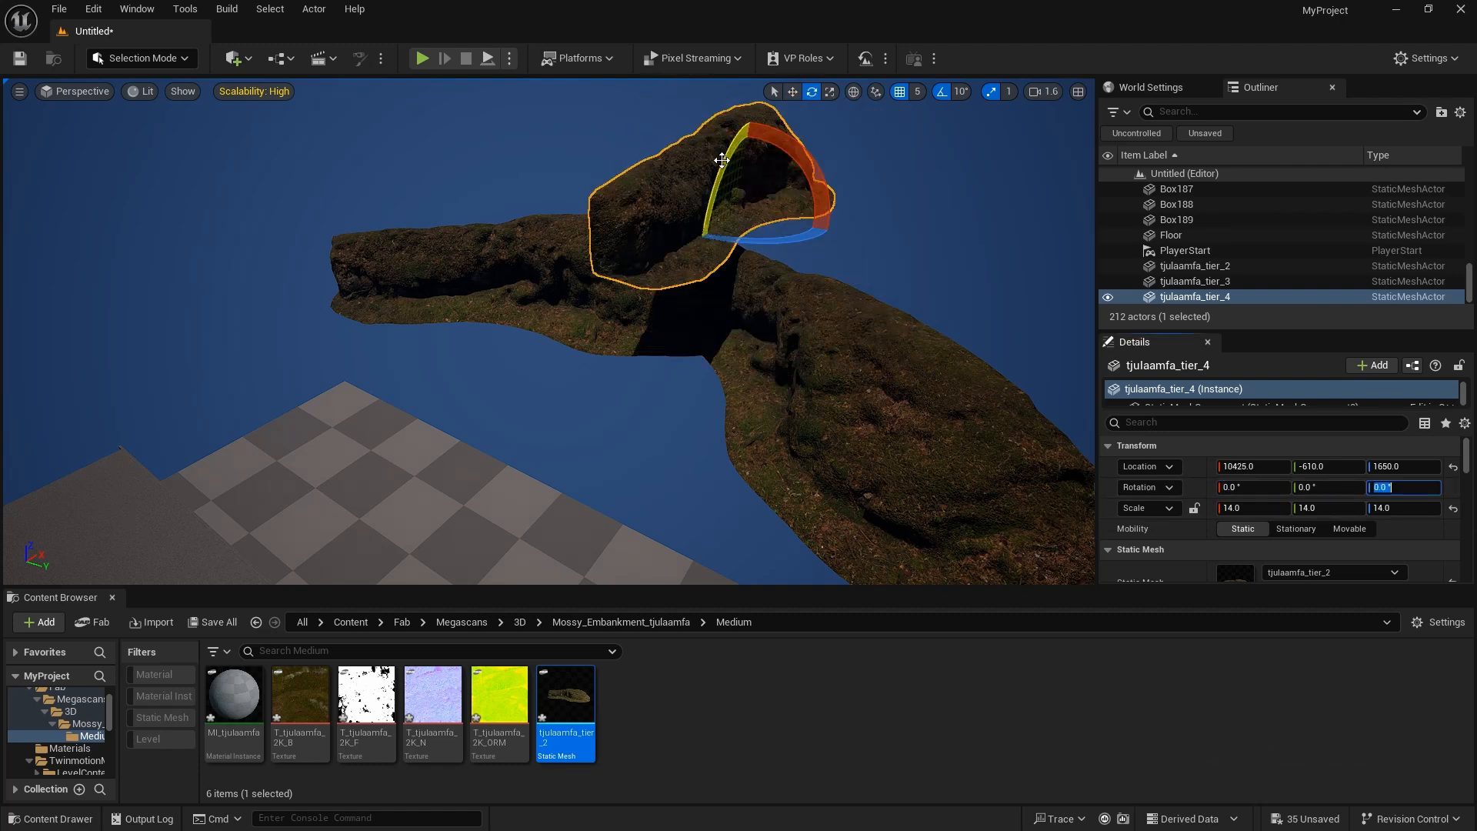
Rotate the upper embankment to 20° about X and 90° about Z, and set it at X 10460, Z 1170.
{"action": "right_click_drag", "start_coordinate": [885, 324], "coordinate": [808, 317]}
{"action": "mouse_move", "coordinate": [1000, 277]}
{"action": "left_mouse_down"}
{"action": "mouse_move", "coordinate": [1085, 274]}
{"action": "mouse_move", "coordinate": [1016, 208]}
{"action": "mouse_move", "coordinate": [1024, 278]}
{"action": "left_mouse_up"}
{"action": "key", "text": "w"}
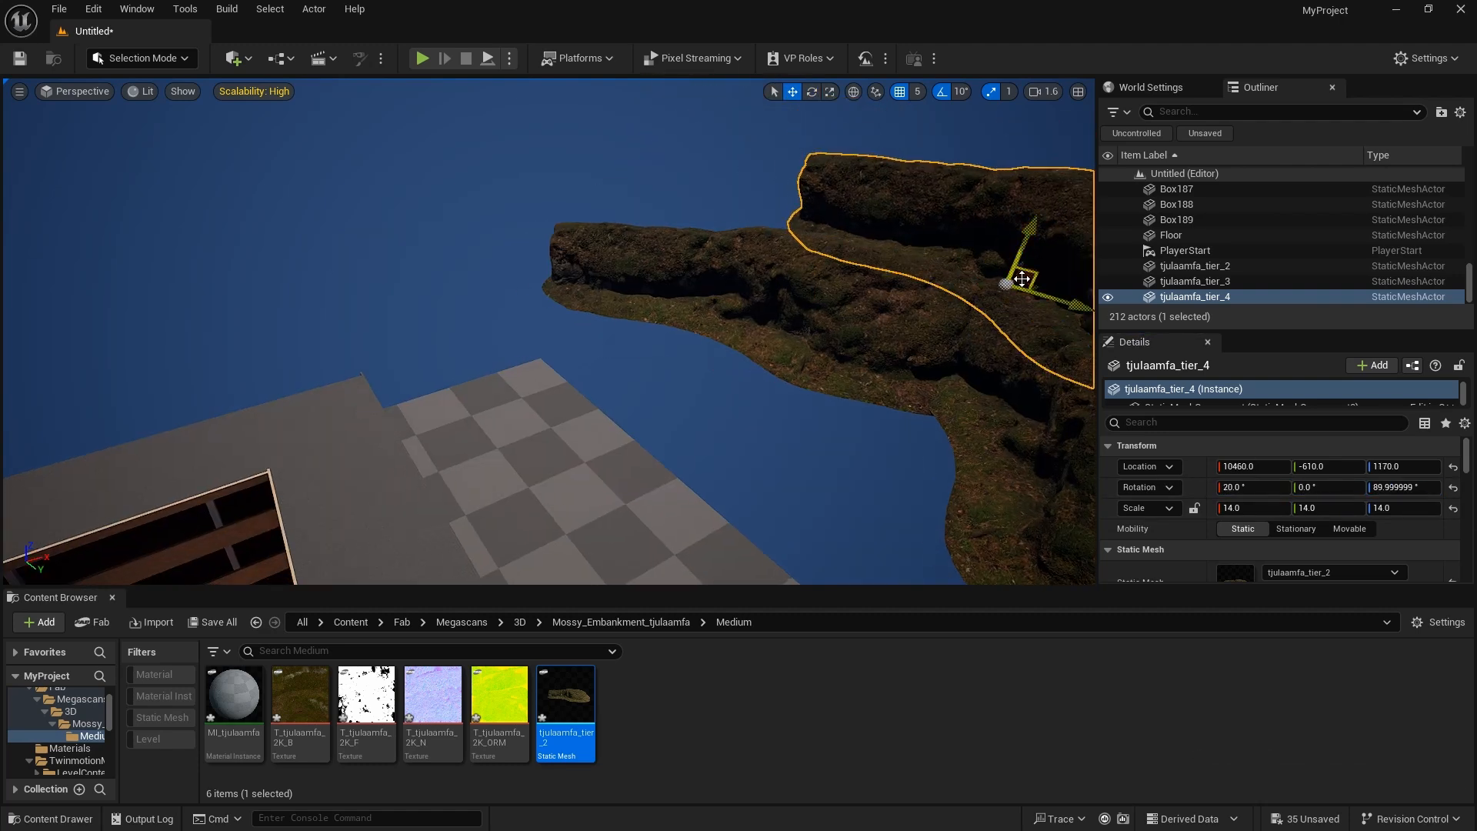
Return to the saved courtyard view, collapse the Outliner folders and select the rear window pane Box179.
{"action": "key", "text": "1"}
{"action": "left_click", "coordinate": [618, 347]}
{"action": "left_click", "coordinate": [1225, 205]}
{"action": "key", "text": "Left"}
{"action": "left_click", "coordinate": [1209, 205]}
{"action": "key", "text": "Left"}
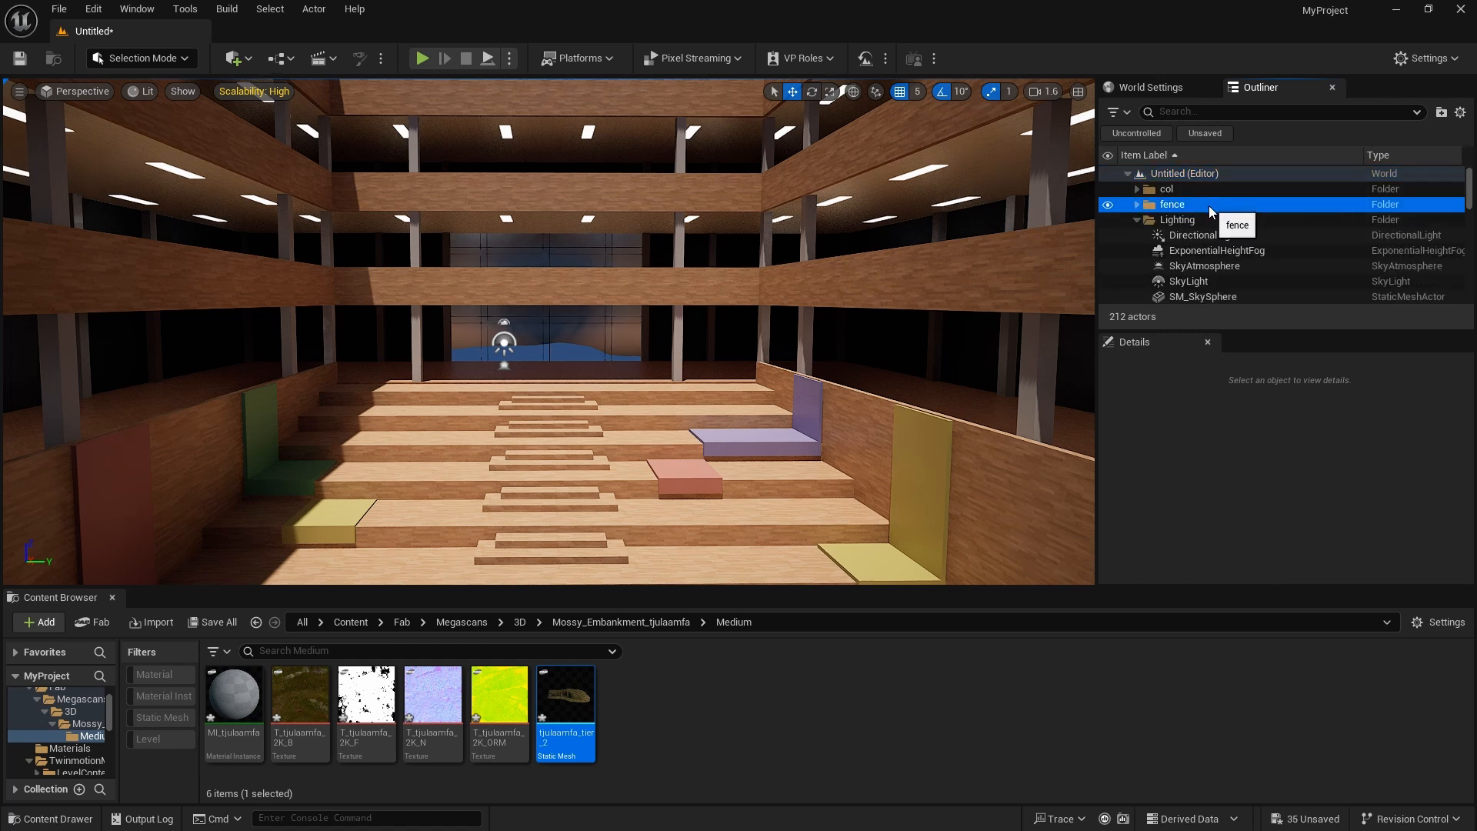
{"action": "left_click", "coordinate": [1204, 221]}
{"action": "key", "text": "Left"}
{"action": "left_click", "coordinate": [1280, 237]}
{"action": "key", "text": "Left"}
{"action": "key", "text": "Down"}
{"action": "key", "text": "Left"}
{"action": "key", "text": "Down"}
{"action": "scroll", "coordinate": [1230, 268], "scroll_direction": "down", "scroll_amount": 8}
{"action": "left_click", "coordinate": [1230, 212]}
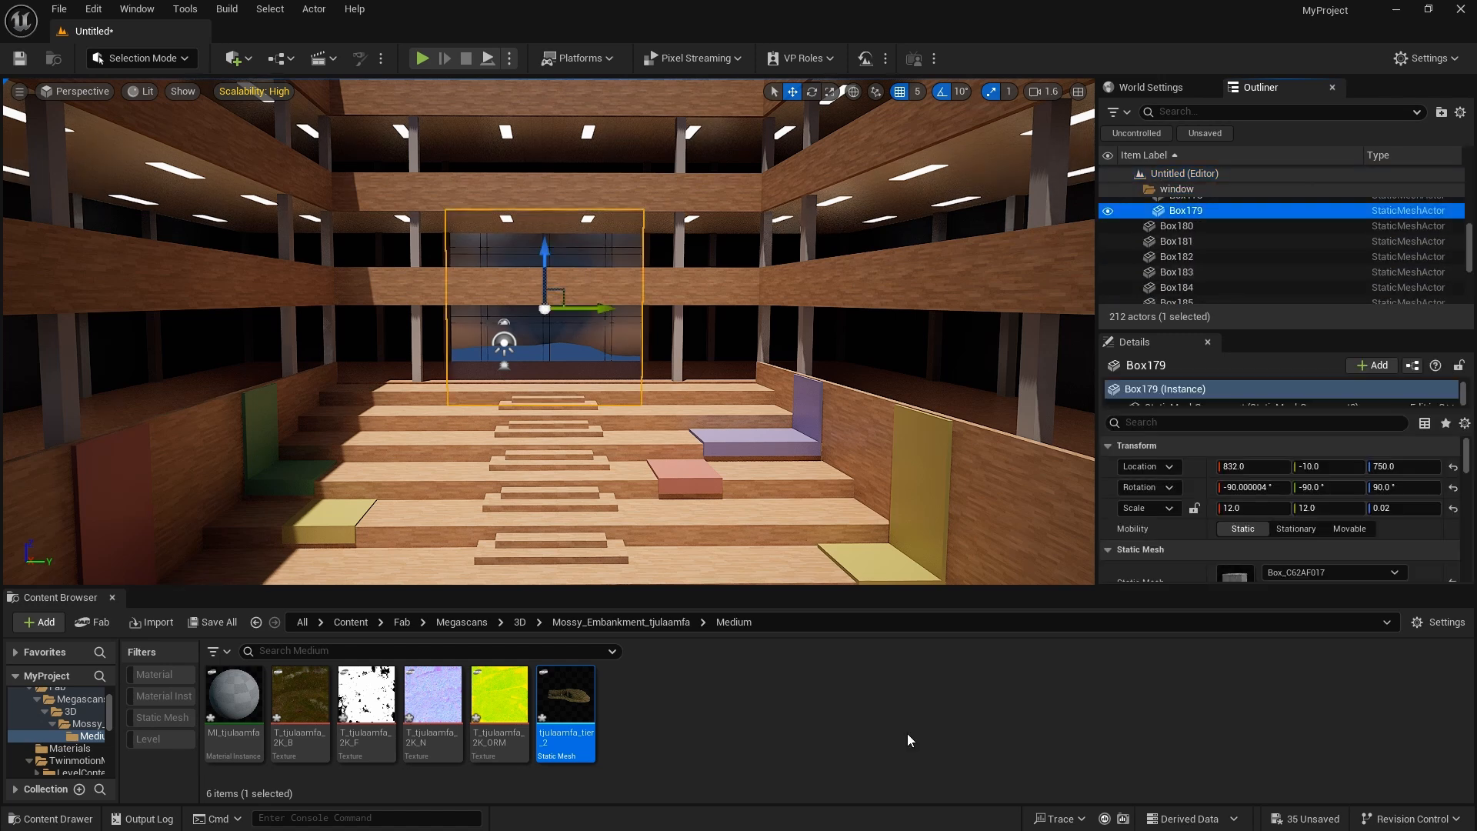
Browse the project content for glass materials and open the Twinmotion Glass materials folder.
{"action": "scroll", "coordinate": [61, 720], "scroll_direction": "up", "scroll_amount": 3}
{"action": "left_click", "coordinate": [60, 708]}
{"action": "scroll", "coordinate": [89, 750], "scroll_direction": "down", "scroll_amount": 3}
{"action": "left_click", "coordinate": [326, 651]}
{"action": "type", "text": "gl"}
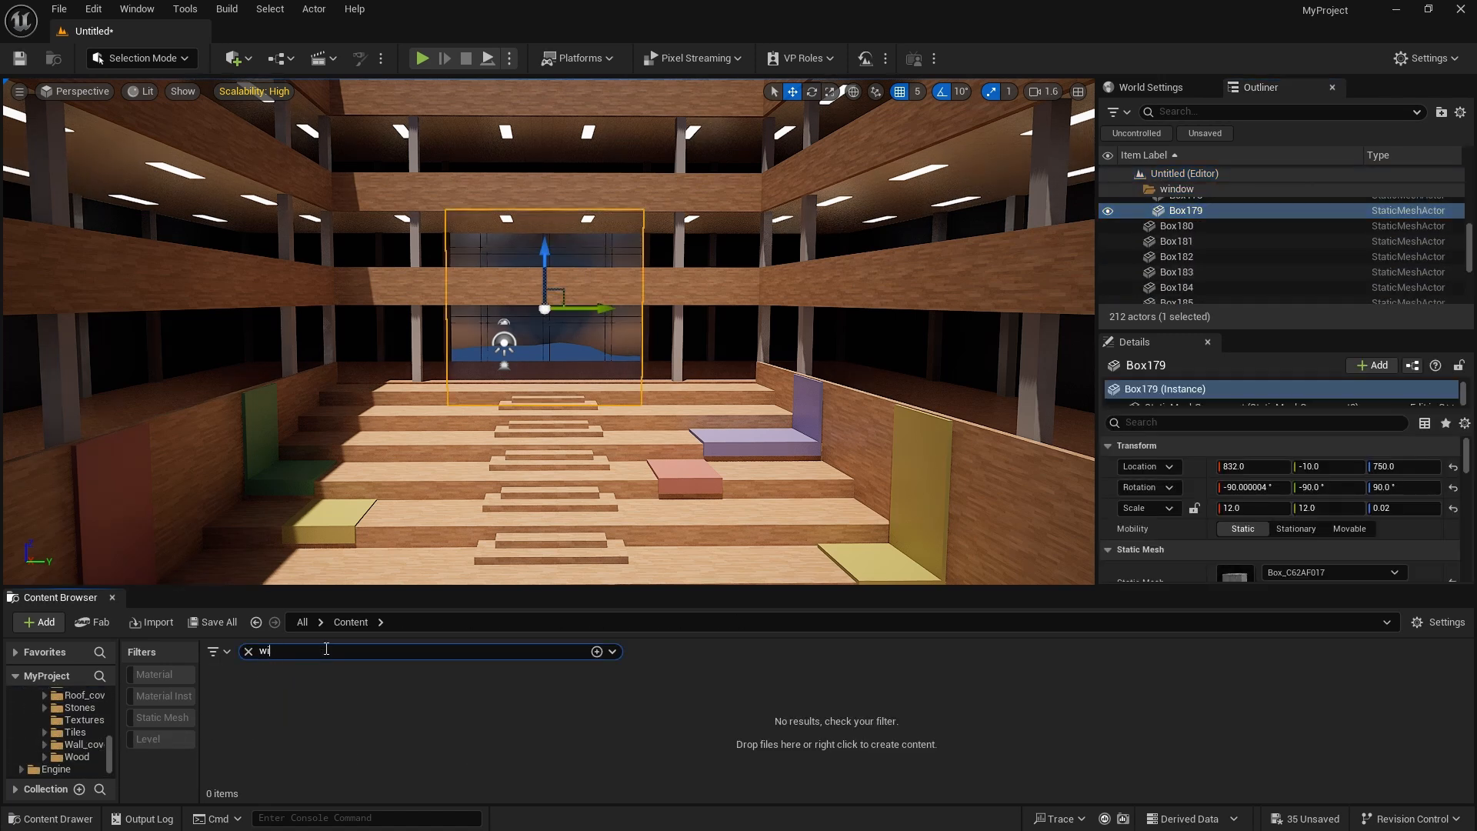
{"action": "key", "text": "BackSpace"}
{"action": "key", "text": "BackSpace"}
{"action": "scroll", "coordinate": [96, 713], "scroll_direction": "up", "scroll_amount": 1}
{"action": "scroll", "coordinate": [95, 712], "scroll_direction": "up", "scroll_amount": 3}
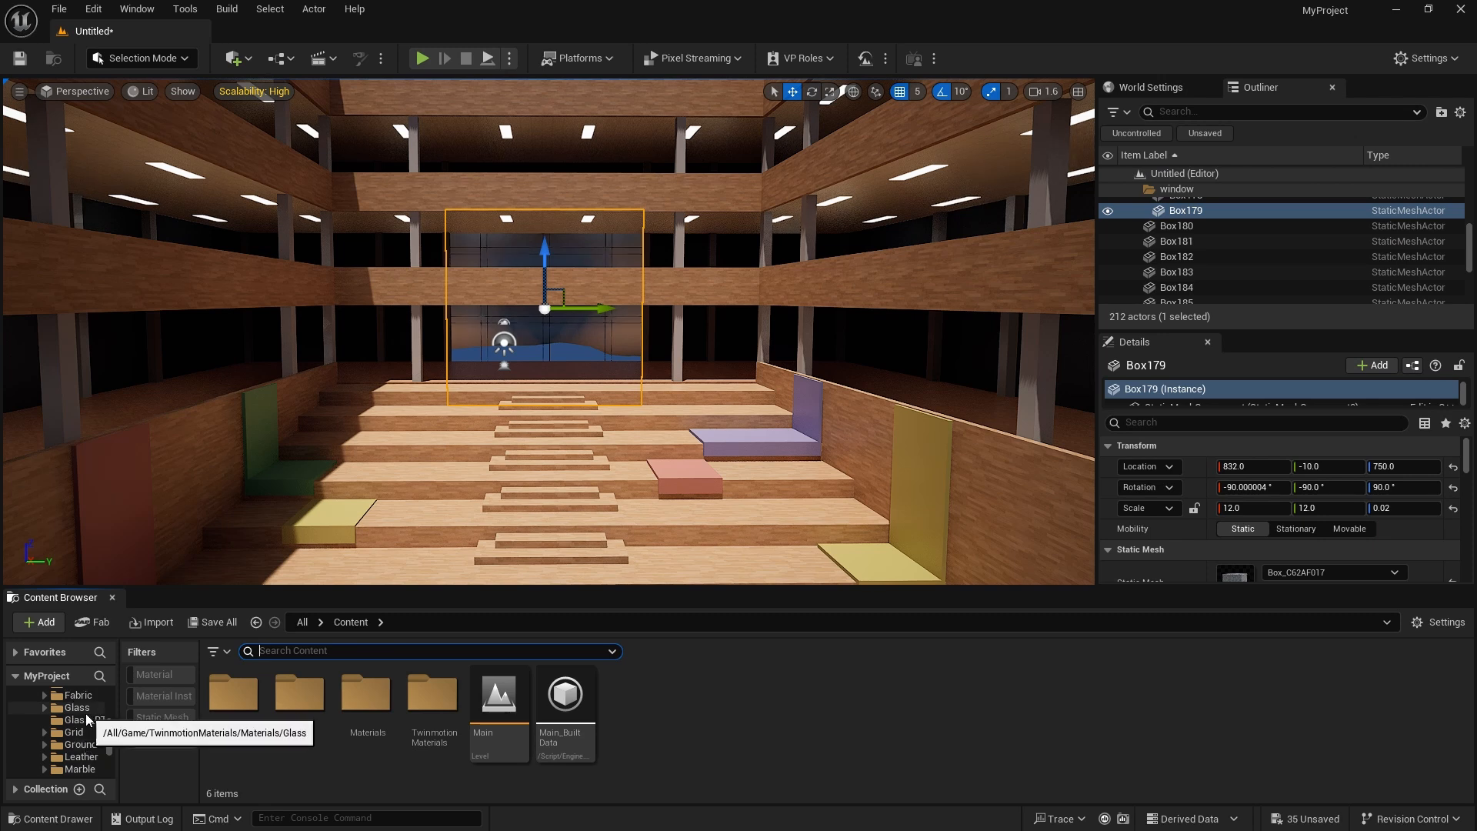
{"action": "left_click", "coordinate": [86, 711]}
Try the MI_Glass_Tinted, MI_Glass_Clear and MI_Glass_Border materials on the rear window pane.
{"action": "scroll", "coordinate": [1236, 508], "scroll_direction": "down", "scroll_amount": 4}
{"action": "left_click_drag", "start_coordinate": [894, 700], "coordinate": [1236, 567]}
{"action": "left_click_drag", "start_coordinate": [366, 700], "coordinate": [1236, 565]}
{"action": "scroll", "coordinate": [1235, 507], "scroll_direction": "down", "scroll_amount": 3}
{"action": "scroll", "coordinate": [709, 308], "scroll_direction": "down", "scroll_amount": 2}
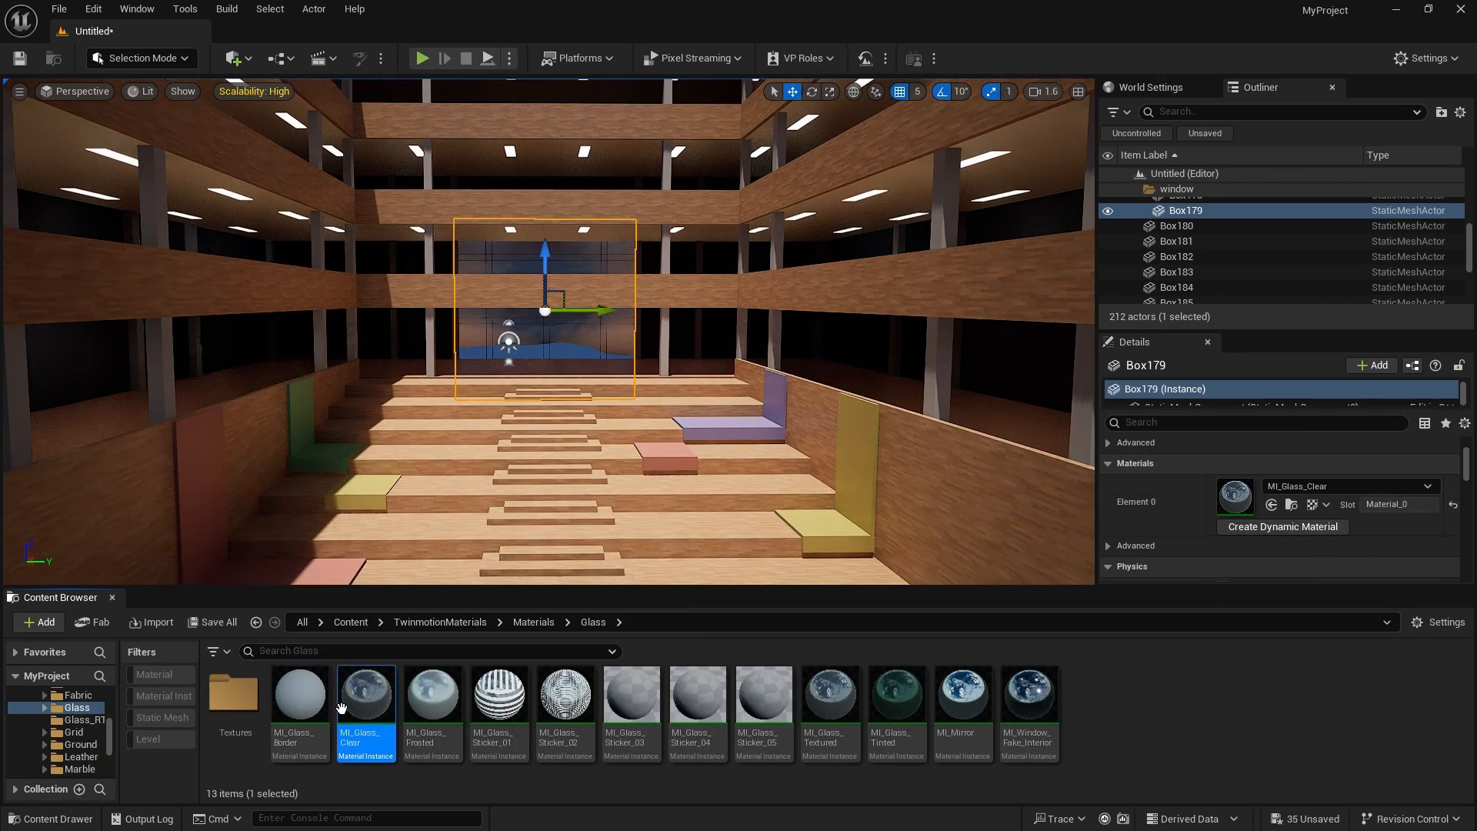
{"action": "left_click_drag", "start_coordinate": [302, 700], "coordinate": [1236, 499]}
Apply the MI_Glass_Clear_RT material from the Glass_RT folder to the rear window pane.
{"action": "left_click", "coordinate": [78, 723]}
{"action": "left_click_drag", "start_coordinate": [234, 697], "coordinate": [1236, 498]}
{"action": "key", "text": "Escape"}
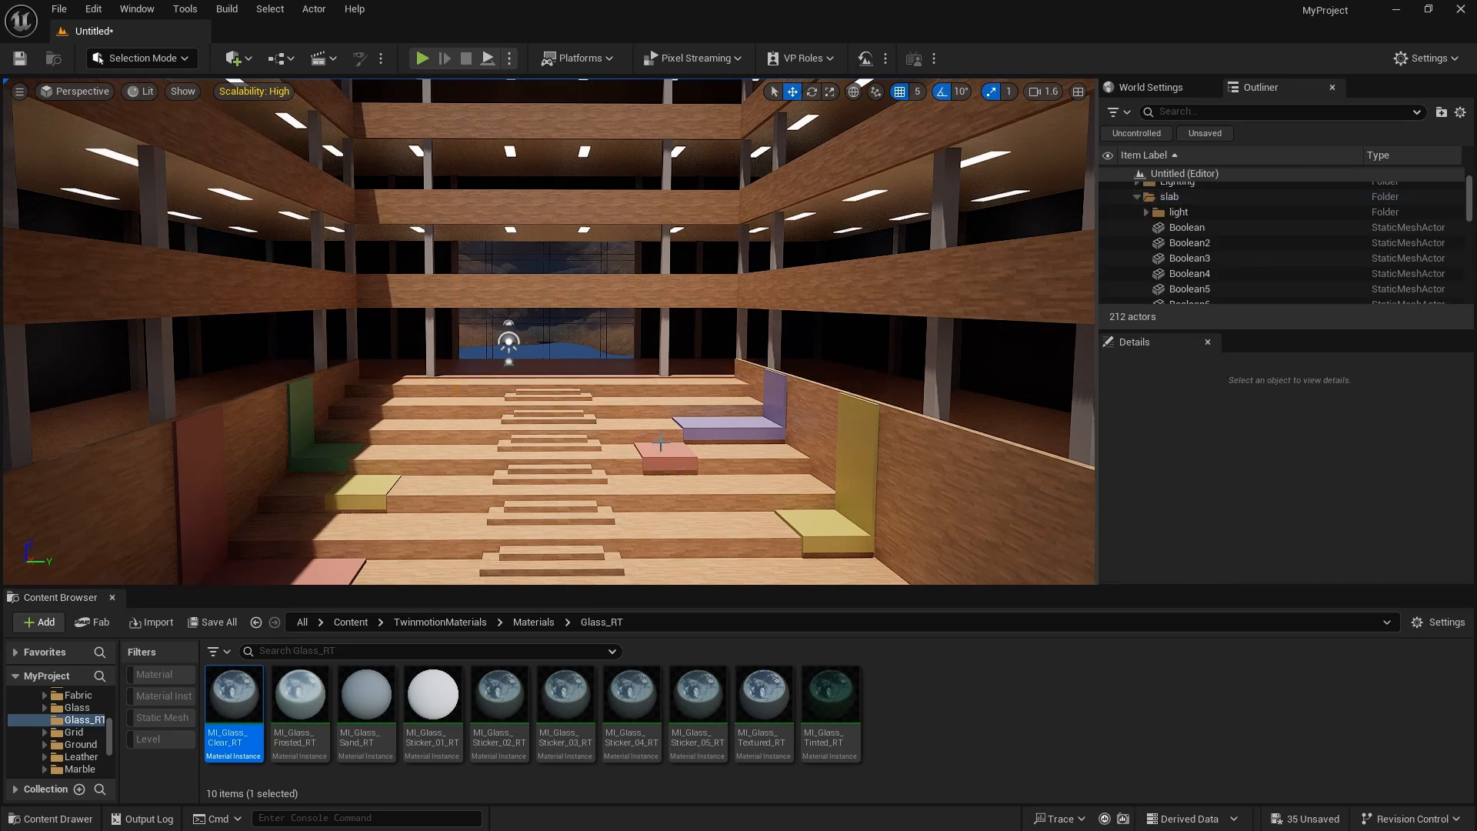
Select all three mossy embankments and raise them together behind the rear window.
{"action": "scroll", "coordinate": [615, 331], "scroll_direction": "up", "scroll_amount": 2}
{"action": "left_click", "coordinate": [616, 330]}
{"action": "left_click", "coordinate": [985, 379]}
{"action": "left_click", "coordinate": [392, 307], "text": "ctrl"}
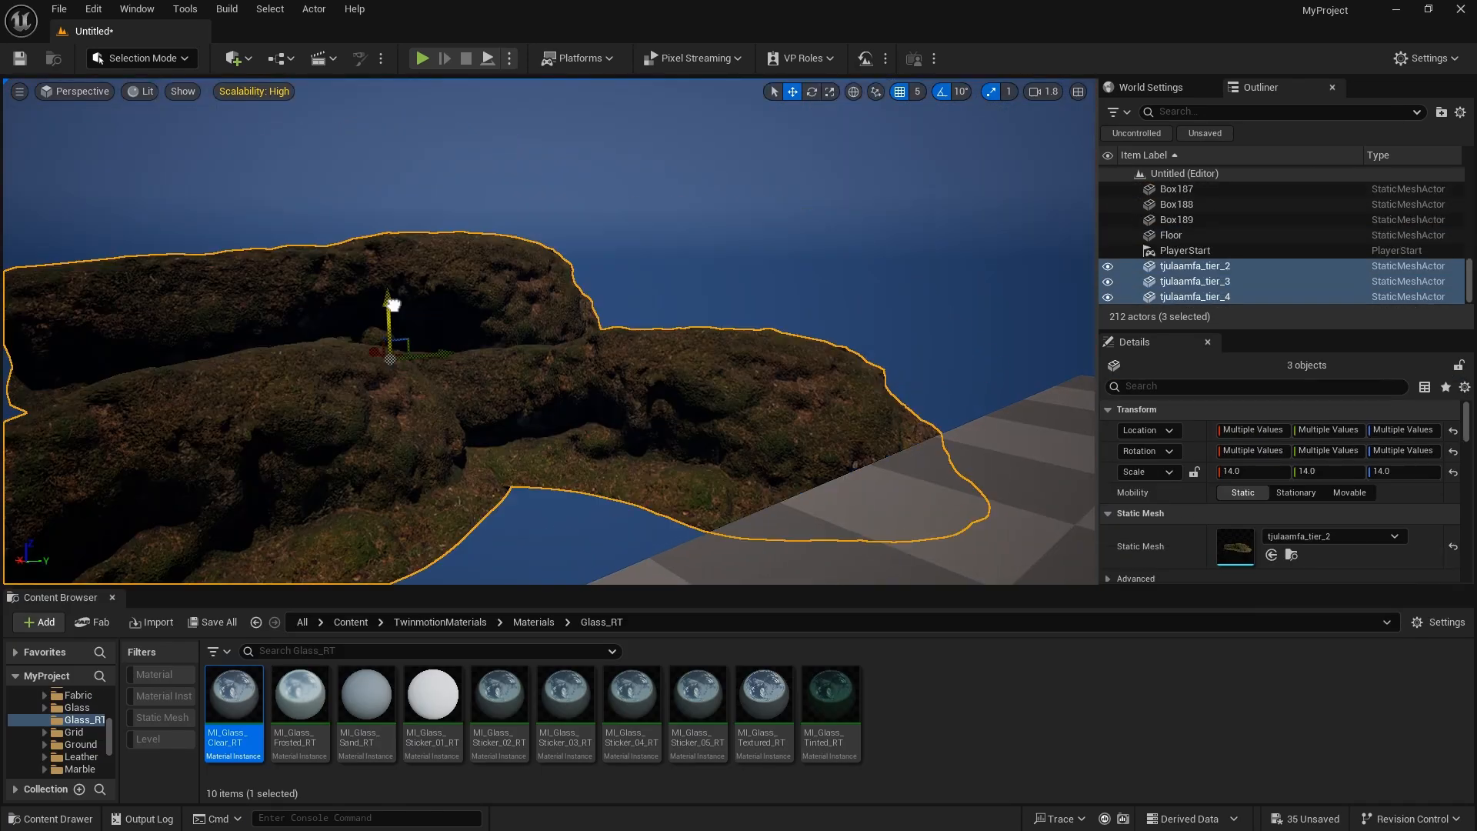
{"action": "left_click_drag", "start_coordinate": [393, 307], "coordinate": [392, 284]}
{"action": "right_click_drag", "start_coordinate": [620, 359], "coordinate": [621, 359]}
{"action": "key", "text": "Escape"}
{"action": "key", "text": "ctrl+z"}
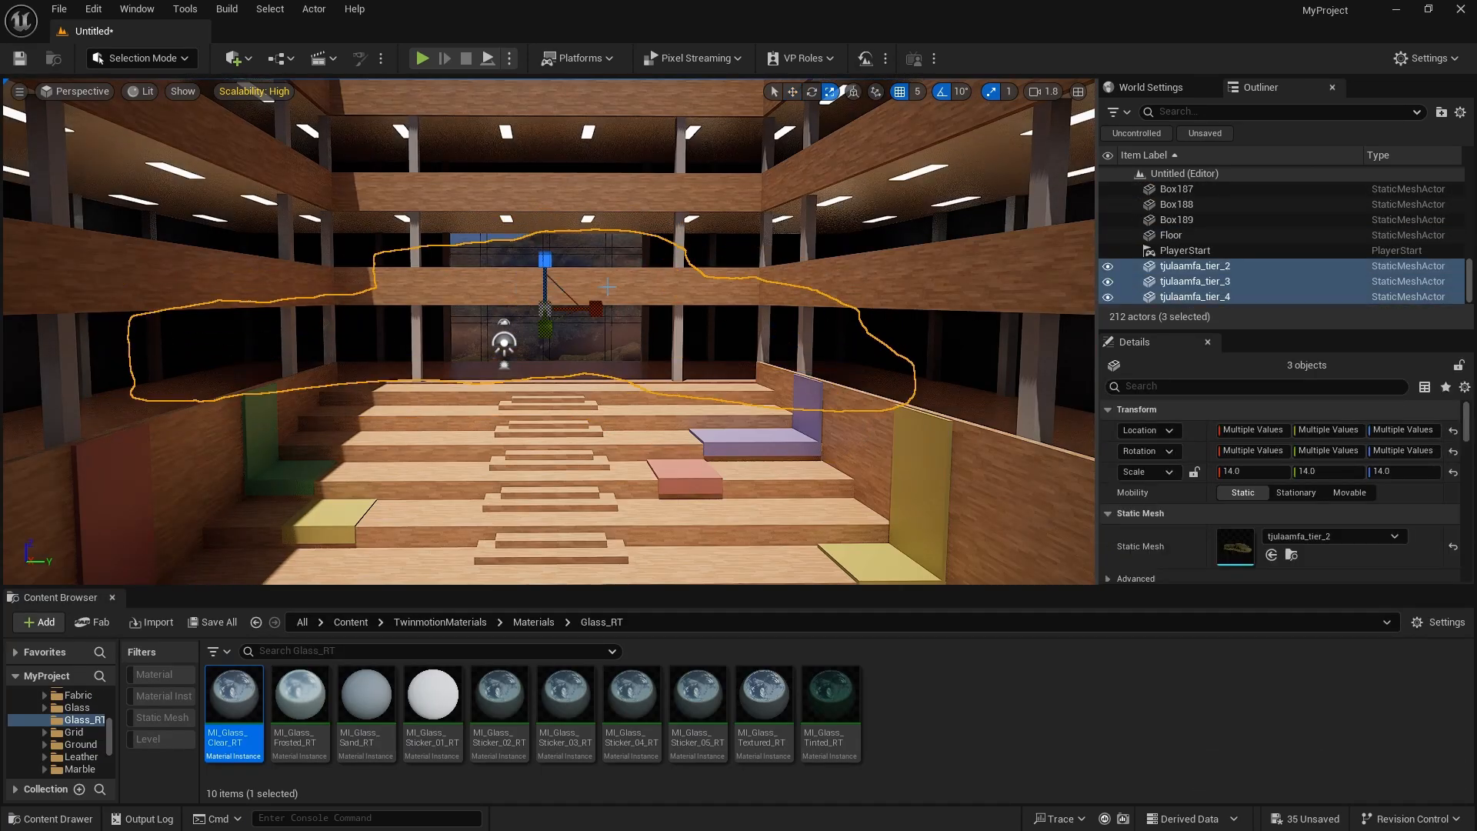
{"action": "key", "text": "Escape"}
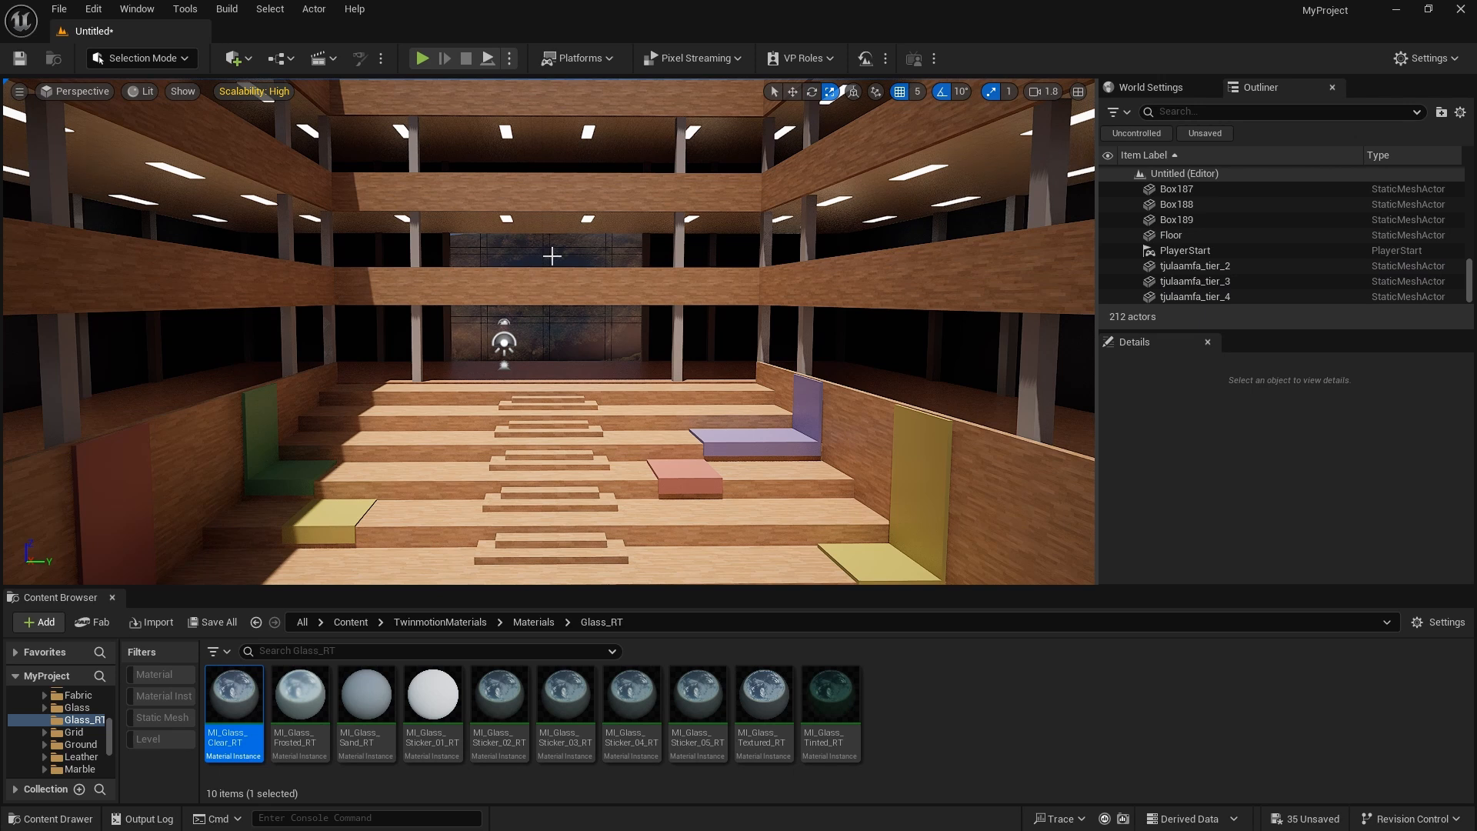
Lower the three embankments slightly so that some sky shows above them through the window.
{"action": "key", "text": "ctrl+z"}
{"action": "key", "text": "w"}
{"action": "left_click_drag", "start_coordinate": [552, 255], "coordinate": [551, 266]}
{"action": "key", "text": "Escape"}
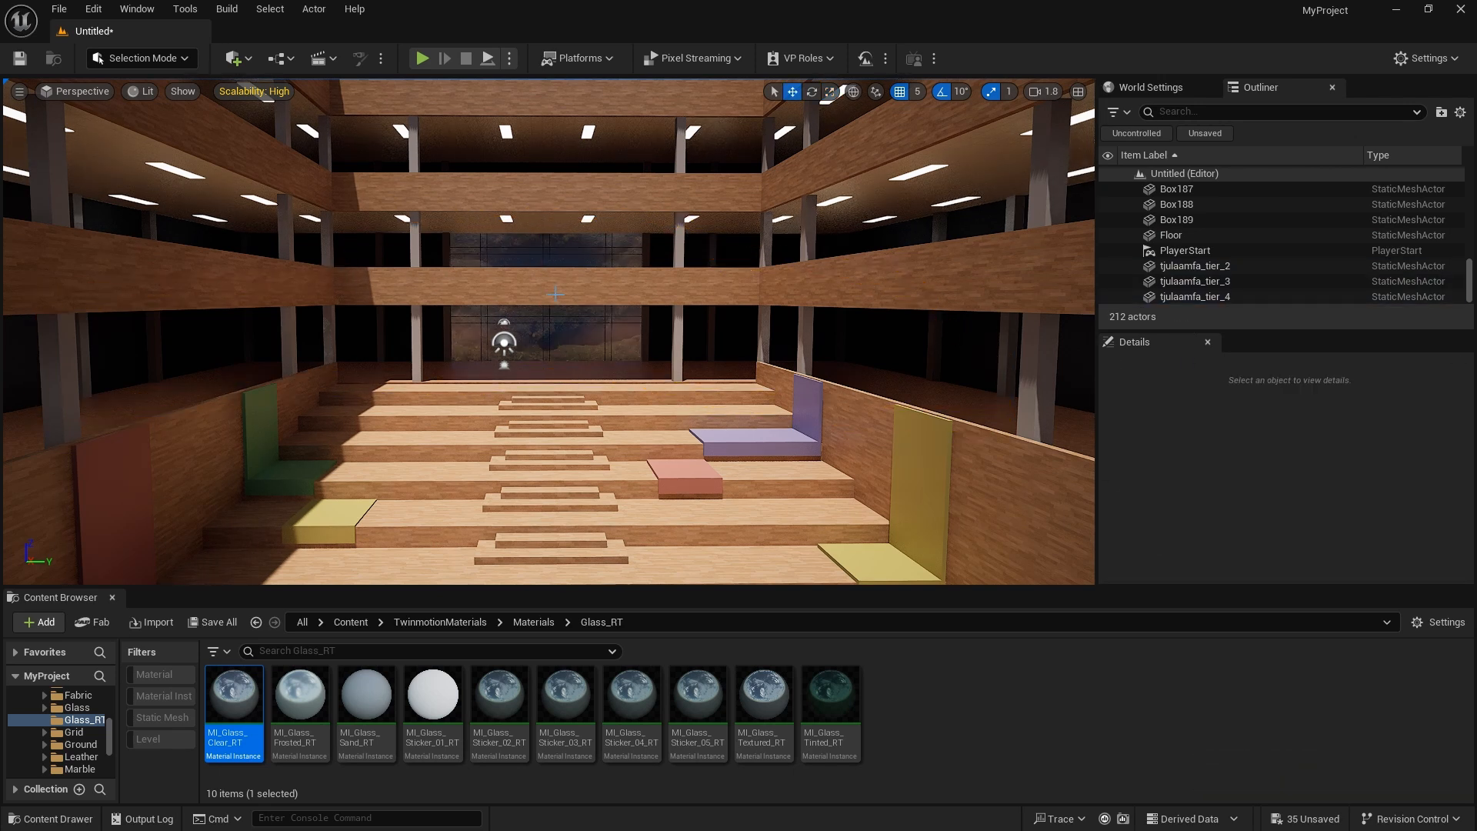
Add a rect light above the front of the building, rotated -40° about Y, at X -3305, Y -1170, Z 2550.
{"action": "right_click_drag", "start_coordinate": [556, 293], "coordinate": [637, 237]}
{"action": "key", "text": "1"}
{"action": "right_click_drag", "start_coordinate": [680, 317], "coordinate": [679, 320]}
{"action": "scroll", "coordinate": [1319, 237], "scroll_direction": "up", "scroll_amount": 5}
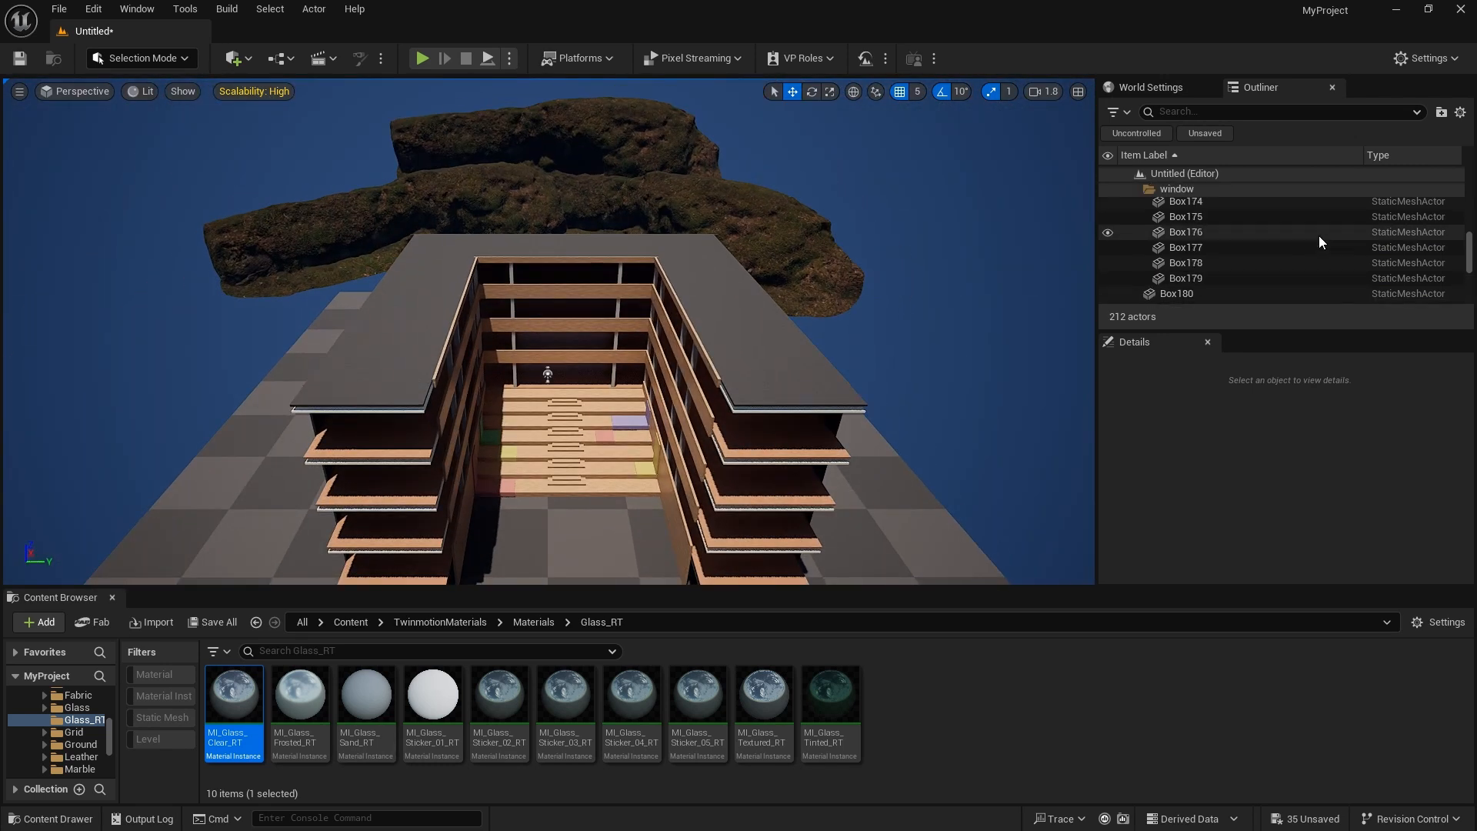
{"action": "left_click", "coordinate": [243, 57]}
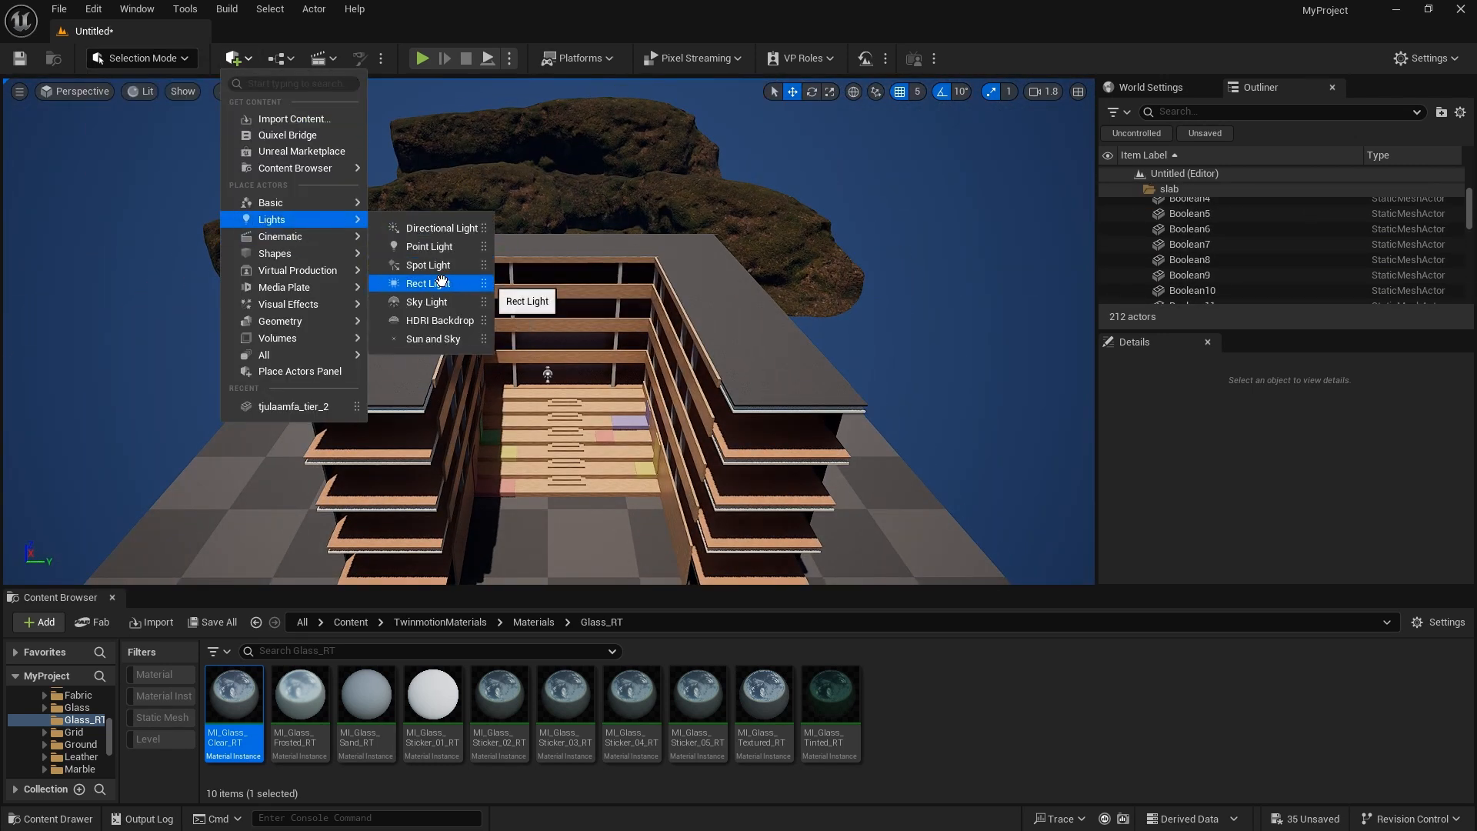
{"action": "left_click", "coordinate": [431, 283]}
{"action": "left_click_drag", "start_coordinate": [617, 258], "coordinate": [621, 372]}
{"action": "right_click_drag", "start_coordinate": [620, 373], "coordinate": [620, 373]}
{"action": "left_click_drag", "start_coordinate": [792, 276], "coordinate": [457, 347]}
{"action": "right_click_drag", "start_coordinate": [458, 347], "coordinate": [458, 347]}
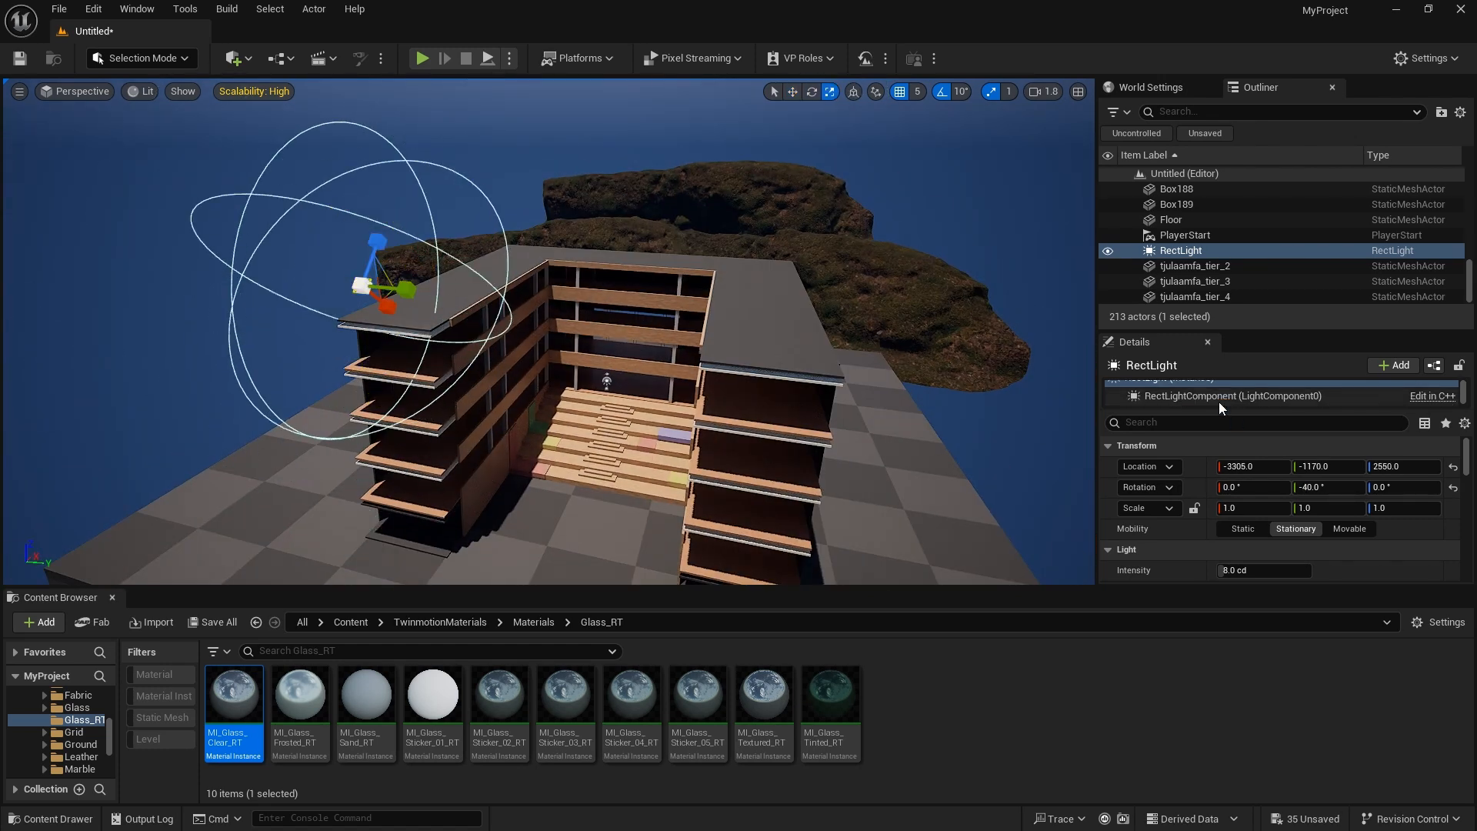
Shift the rect light sideways along Y to centre it in front of the courtyard opening.
{"action": "scroll", "coordinate": [1295, 493], "scroll_direction": "down", "scroll_amount": 2}
{"action": "left_click", "coordinate": [1294, 496]}
{"action": "left_click", "coordinate": [388, 292]}
{"action": "key", "text": "w"}
{"action": "left_click_drag", "start_coordinate": [398, 289], "coordinate": [587, 307]}
Set the rect light's source width and height to 3000 and enlarge its attenuation radius to cover the building.
{"action": "scroll", "coordinate": [1321, 531], "scroll_direction": "down", "scroll_amount": 5}
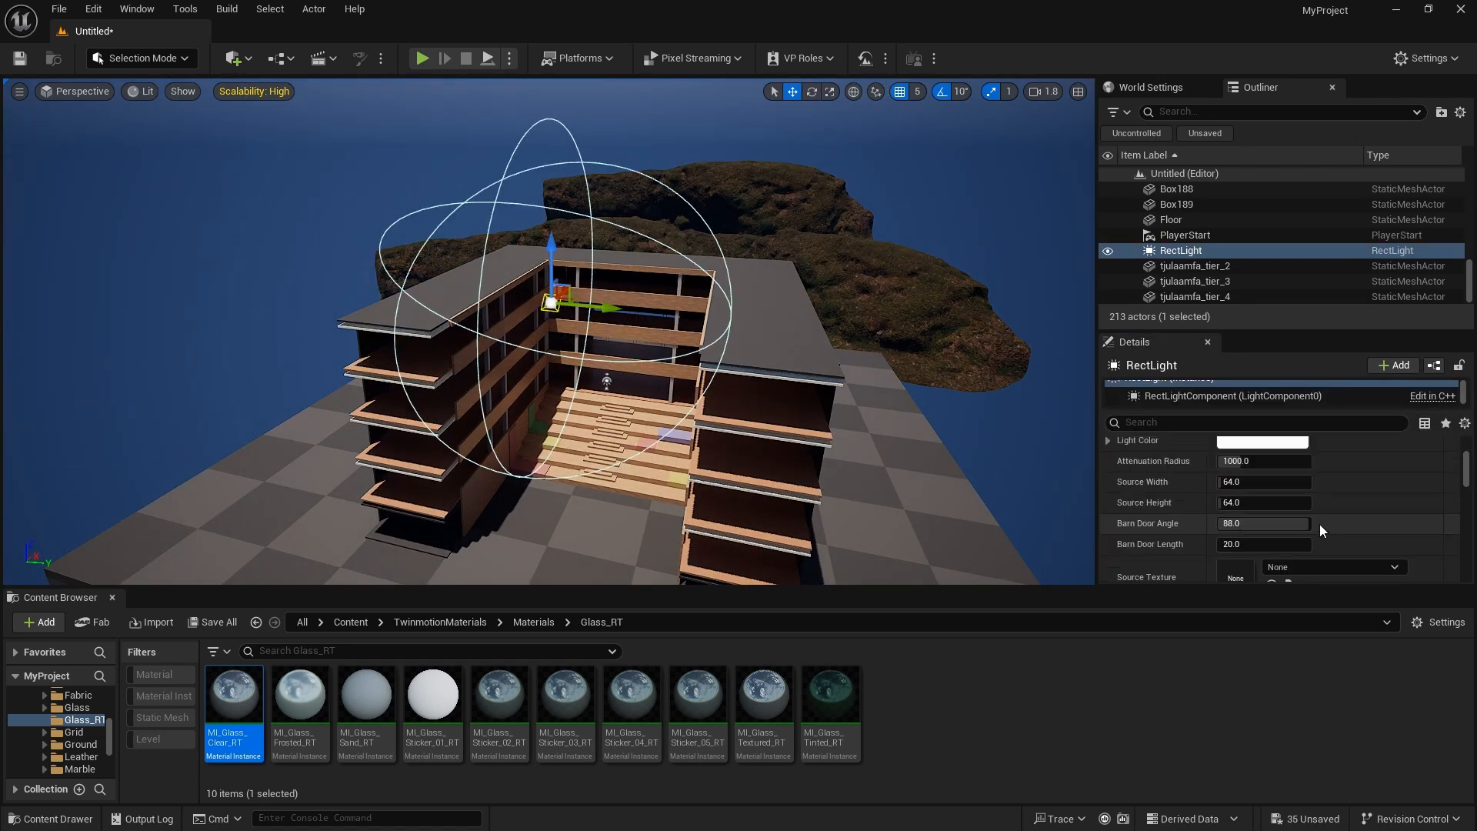
{"action": "left_click", "coordinate": [1270, 502]}
{"action": "type", "text": "3000"}
{"action": "key", "text": "Return"}
{"action": "left_click", "coordinate": [1265, 461]}
{"action": "type", "text": "10000"}
{"action": "key", "text": "Return"}
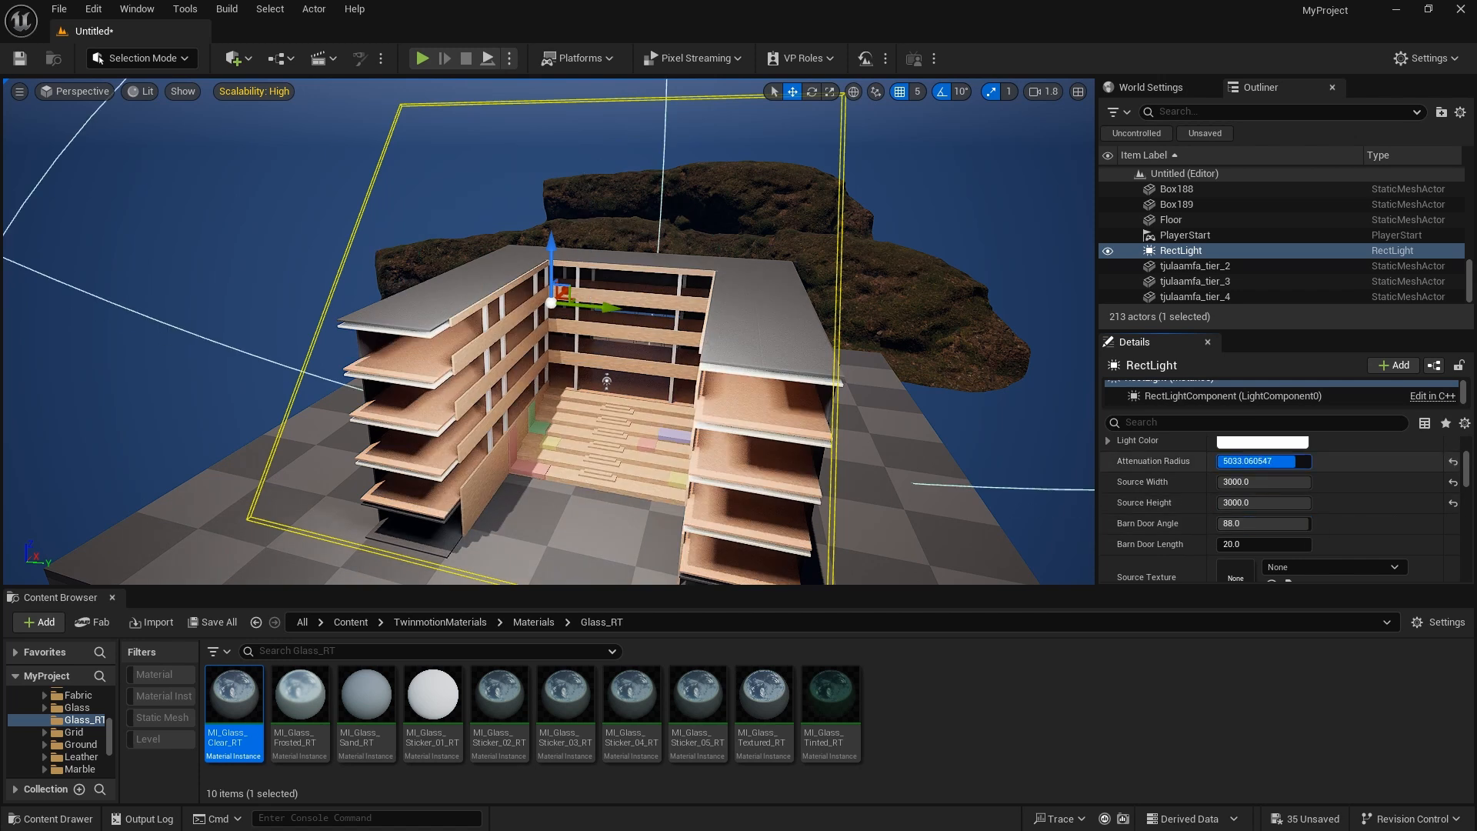
Remove the directional light from the Lighting folder and select the front ceiling lamp Box54 for placing a light.
{"action": "scroll", "coordinate": [1231, 223], "scroll_direction": "up", "scroll_amount": 10}
{"action": "left_click", "coordinate": [1223, 239]}
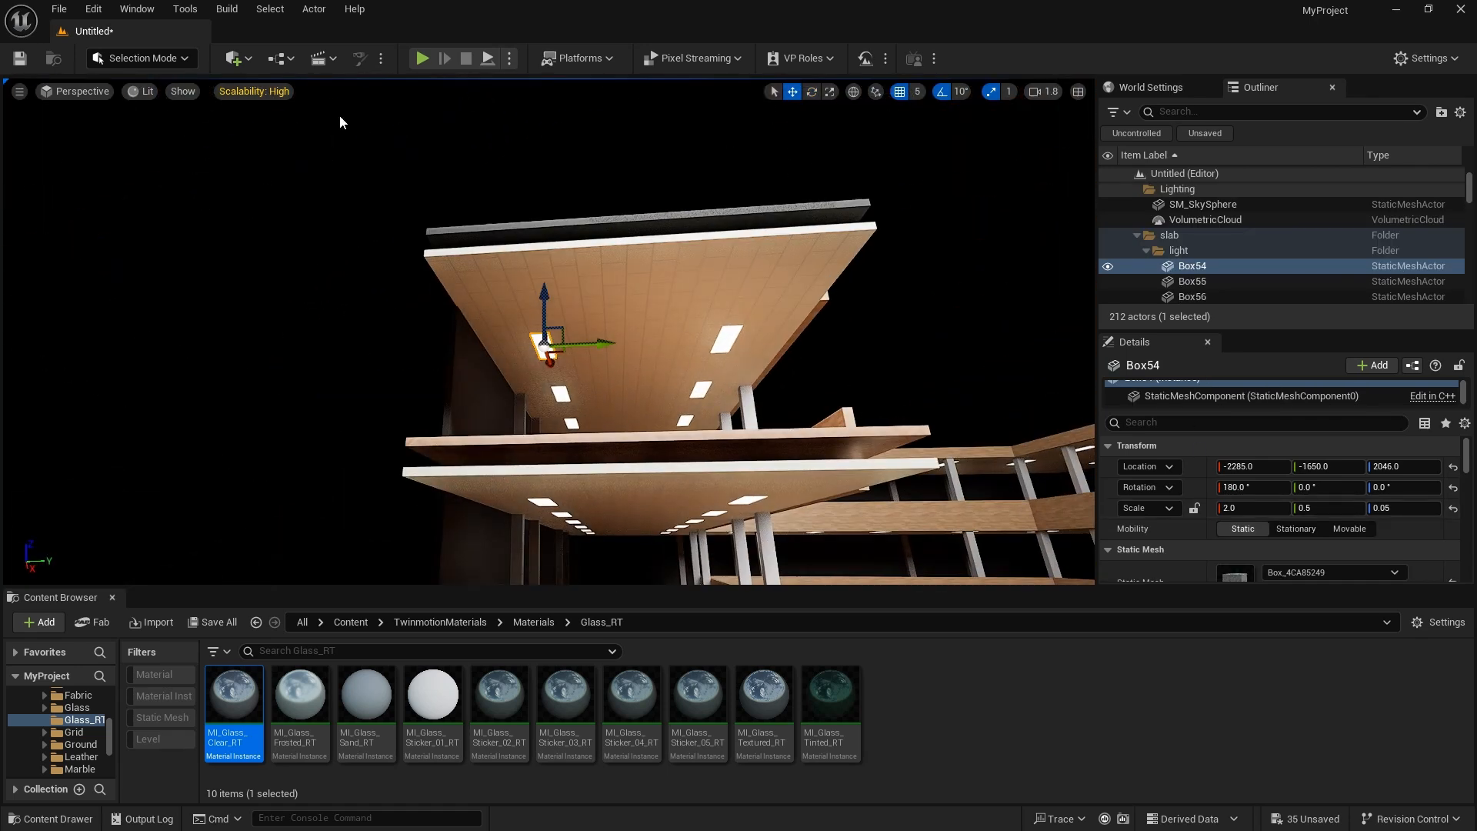
{"action": "left_click", "coordinate": [235, 57]}
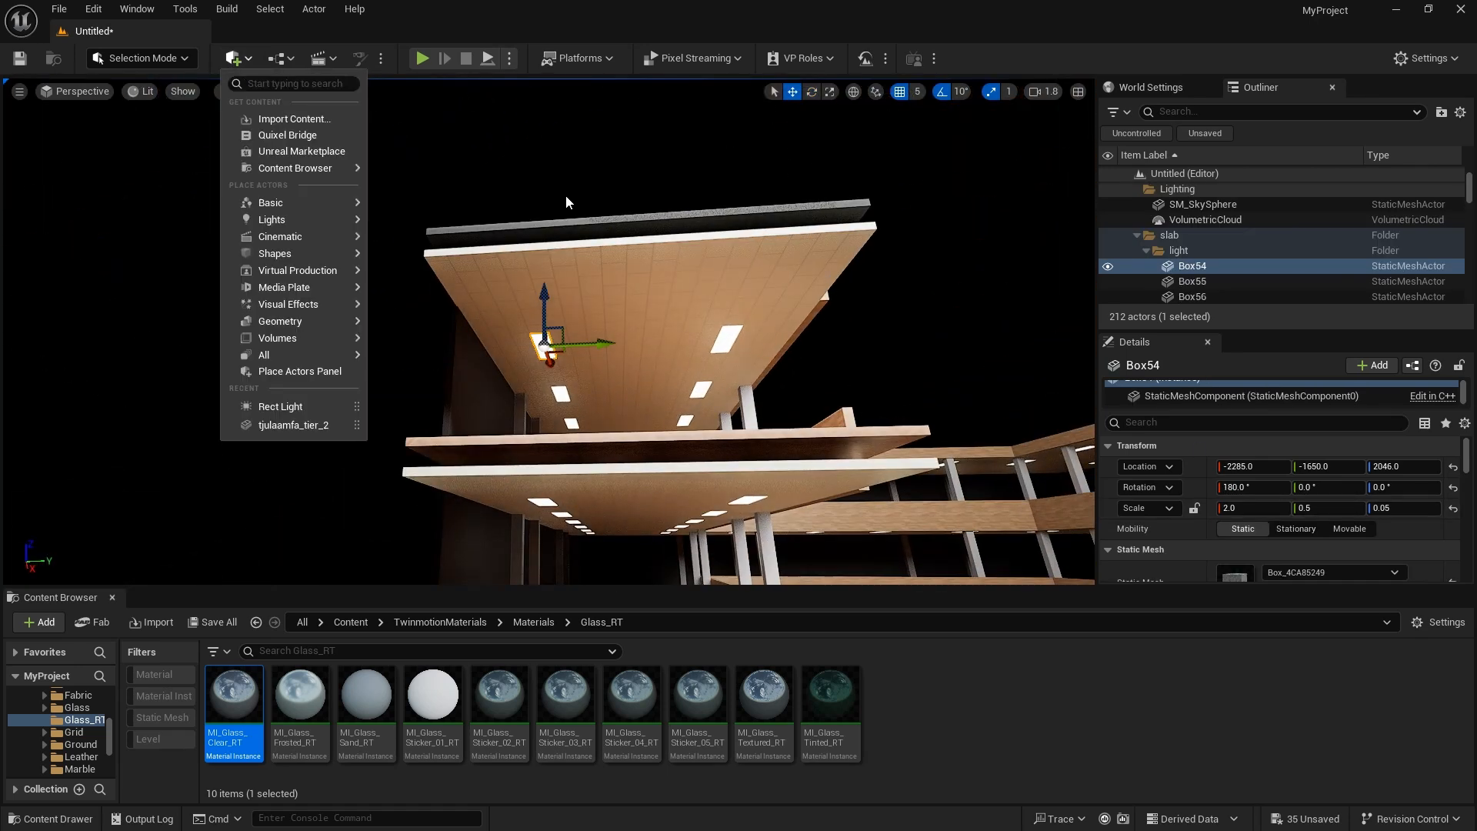
Group the ten coloured seats and wall panels in an Outliner folder named "sit".
{"action": "double_click", "coordinate": [1239, 235]}
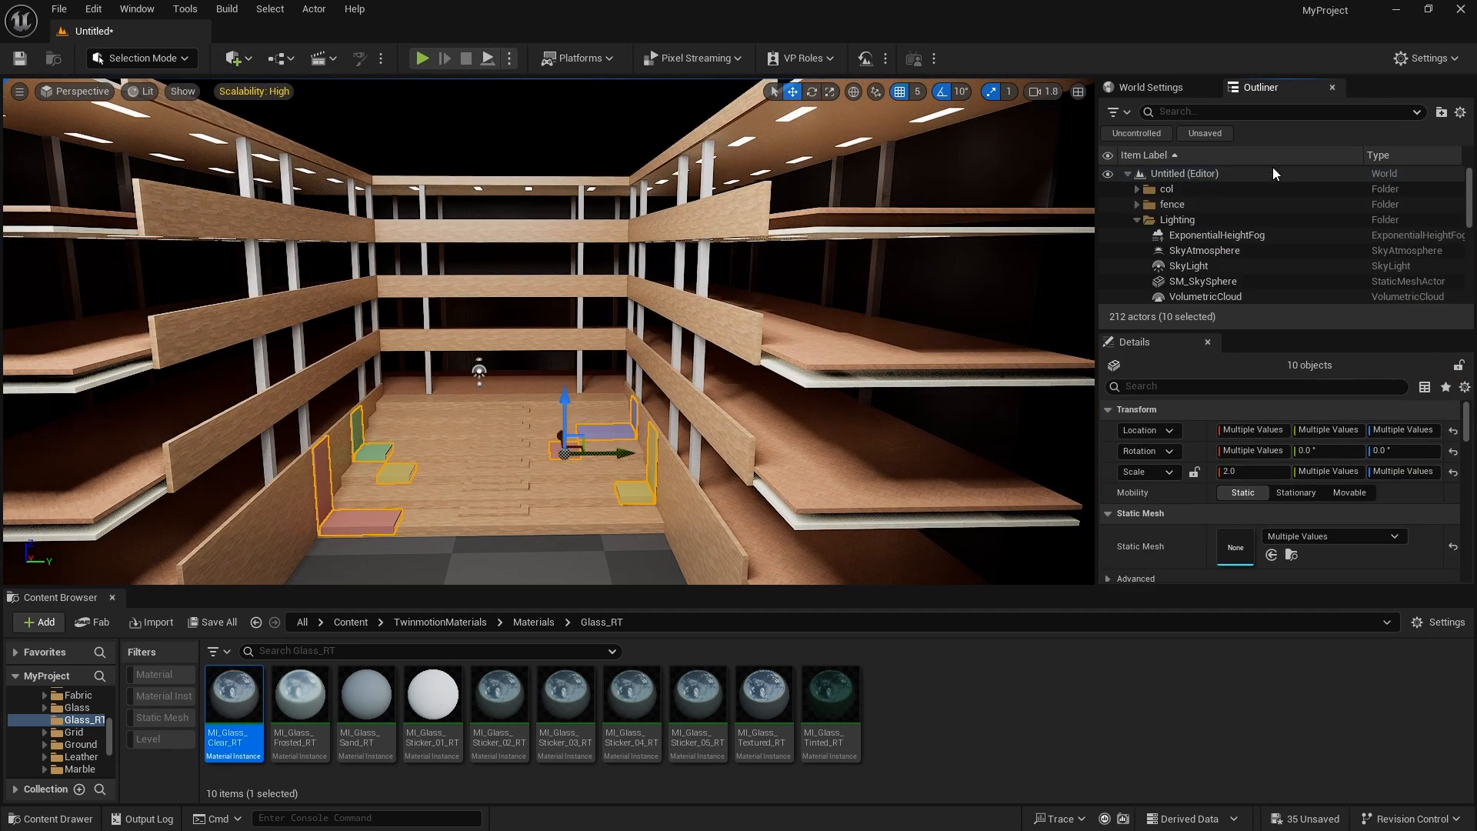
{"action": "type", "text": "s"}
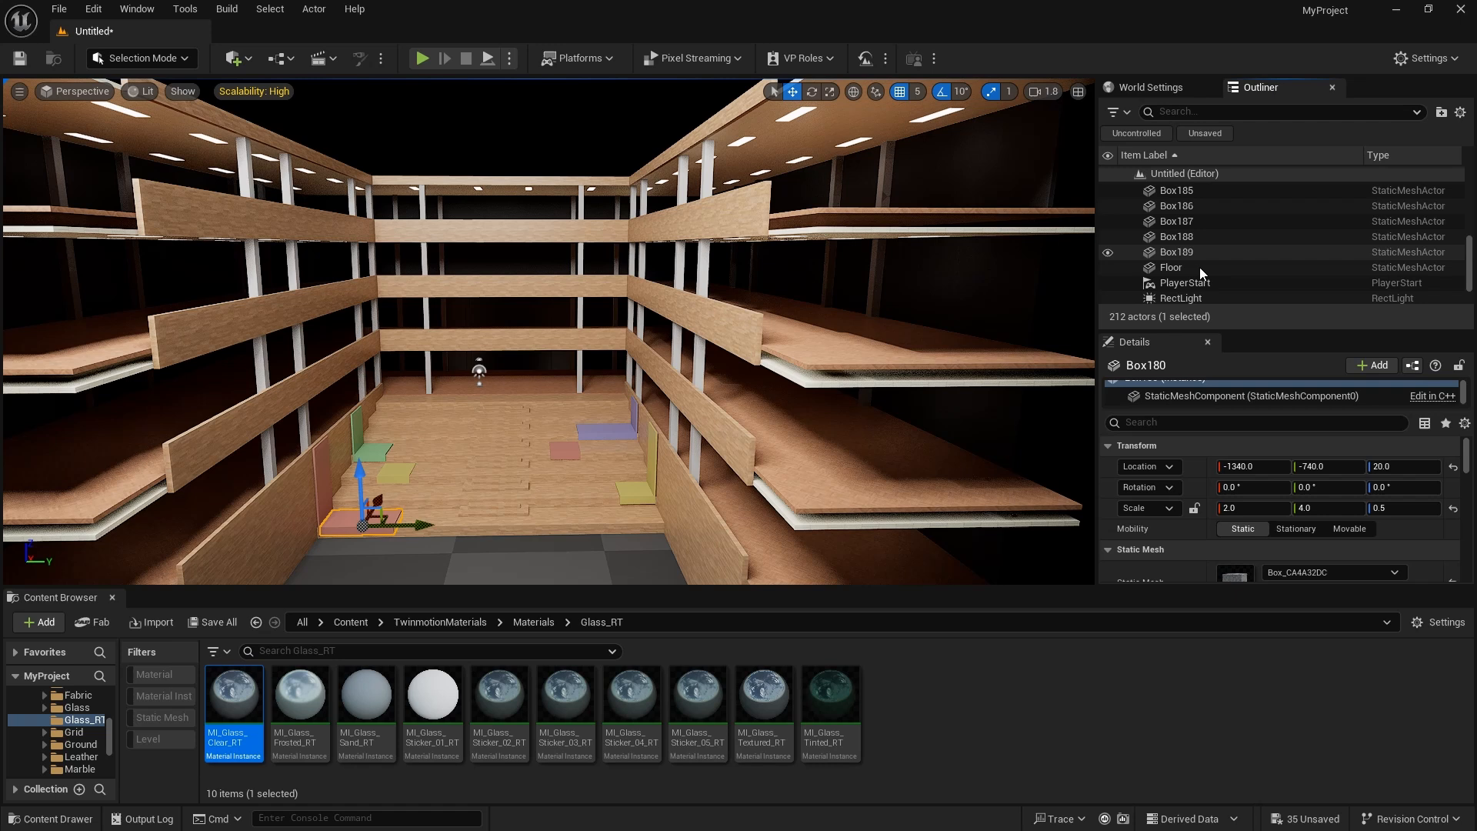
{"action": "left_click_drag", "start_coordinate": [1199, 266], "coordinate": [1188, 190]}
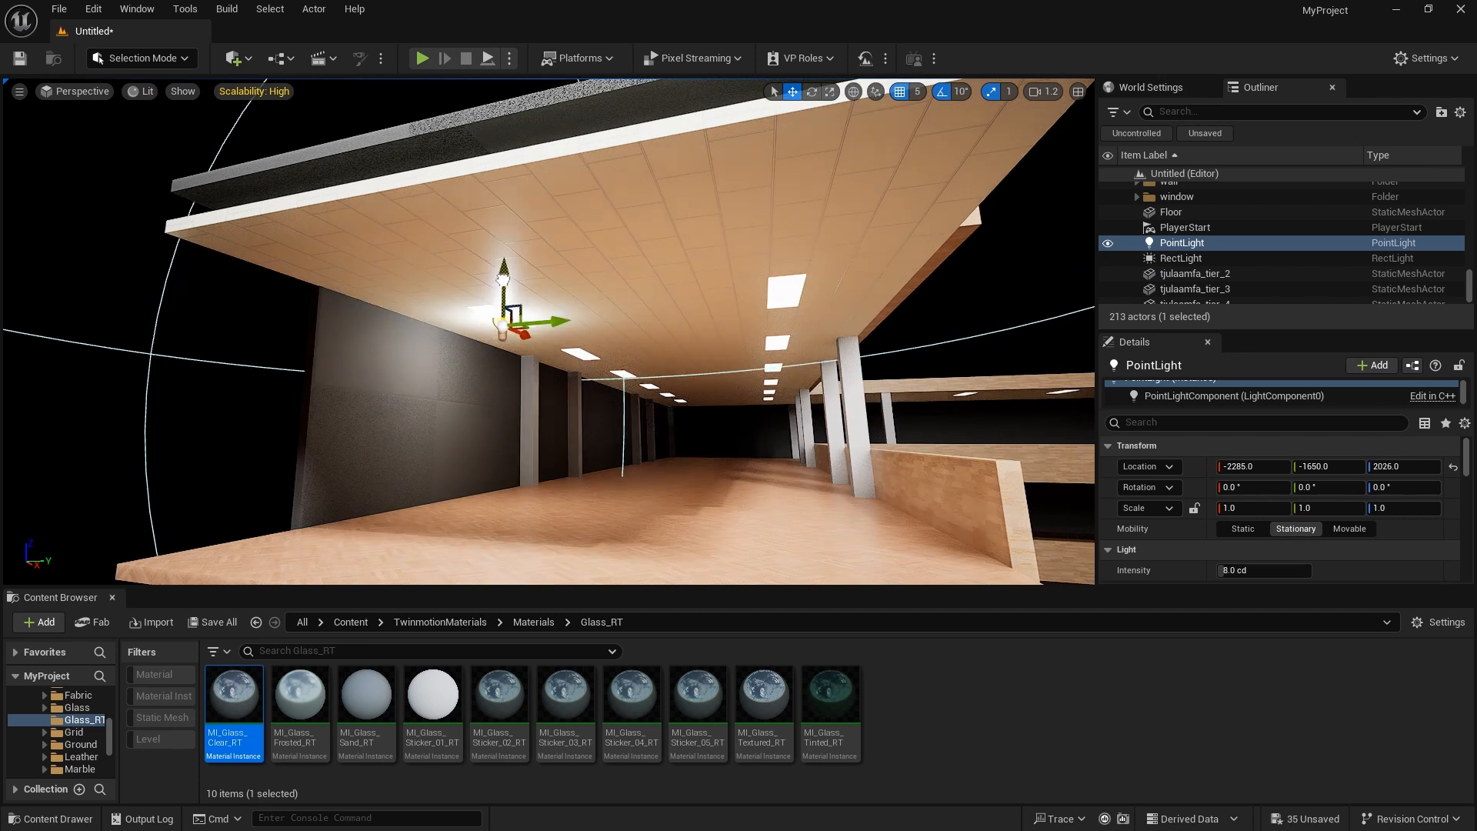
Try a series of point lights with 10.0 cd intensity beneath the ceiling lamps and remove them.
{"action": "left_click_drag", "start_coordinate": [501, 345], "coordinate": [502, 289]}
{"action": "scroll", "coordinate": [1294, 528], "scroll_direction": "down", "scroll_amount": 4}
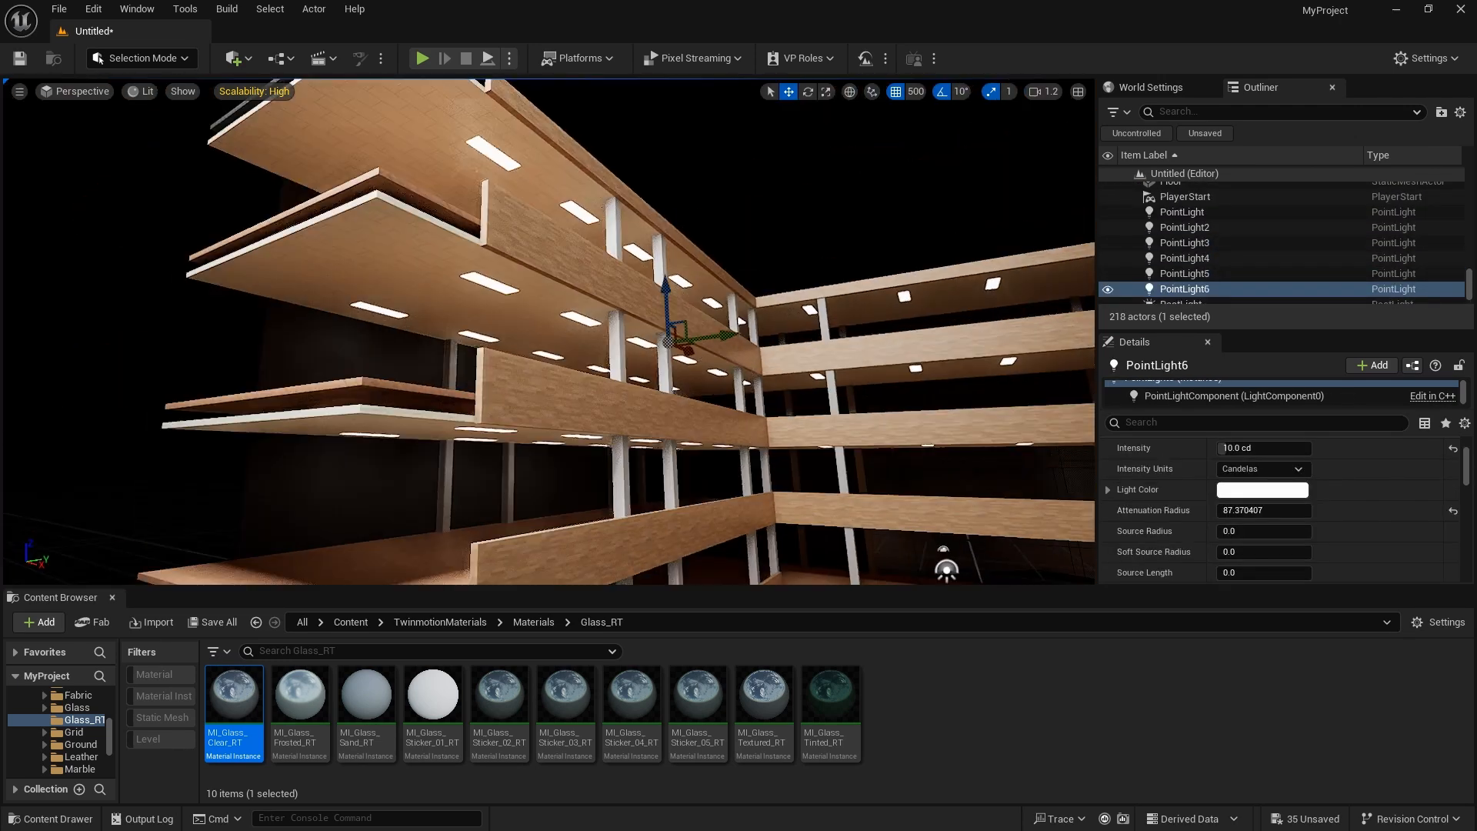
{"action": "left_click", "coordinate": [1208, 279], "text": "shift"}
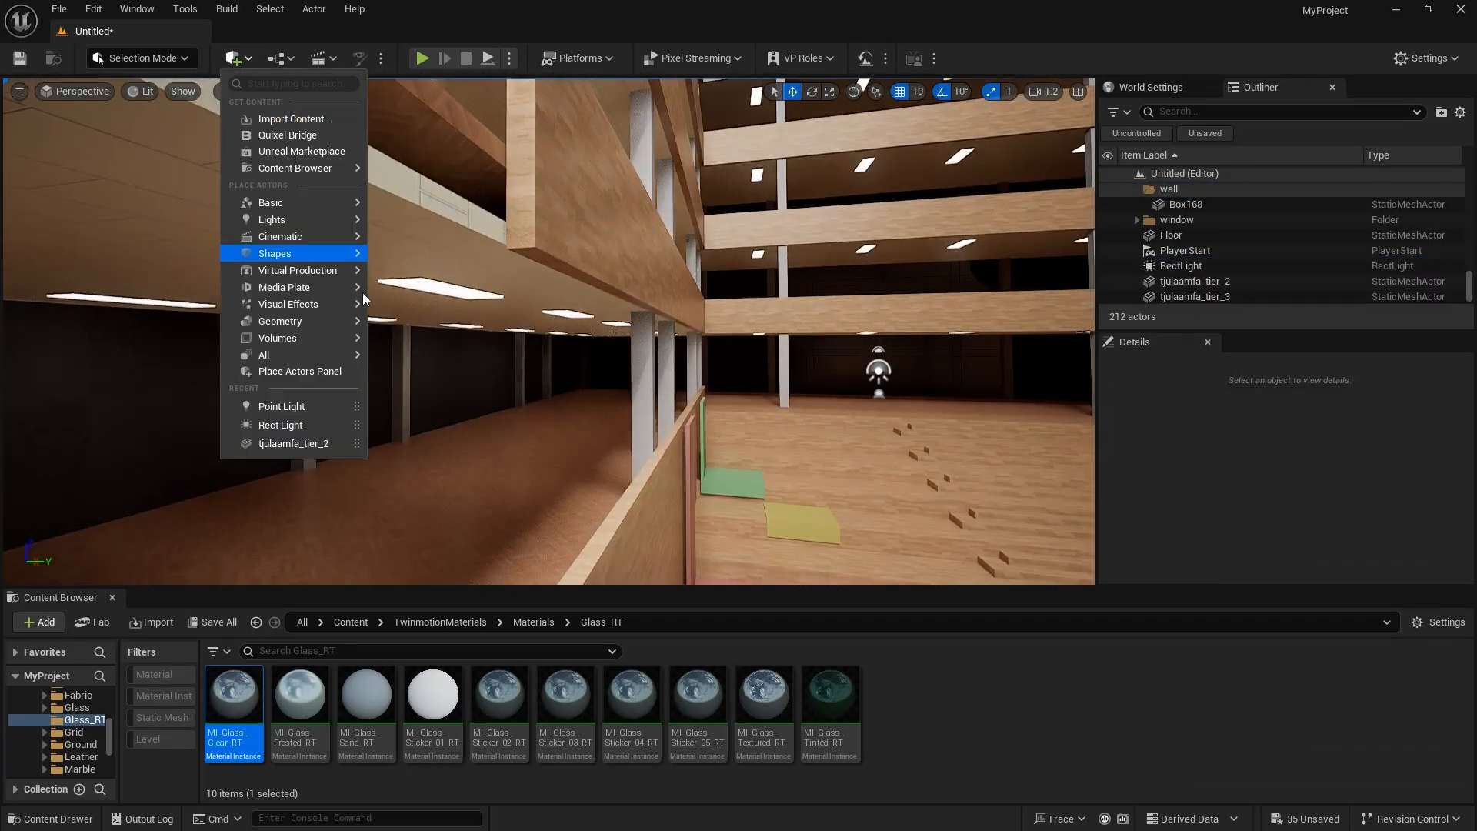
Add a rect light beneath a front ceiling lamp with an attenuation radius of 800 and a source width of 60.
{"action": "left_click", "coordinate": [304, 522]}
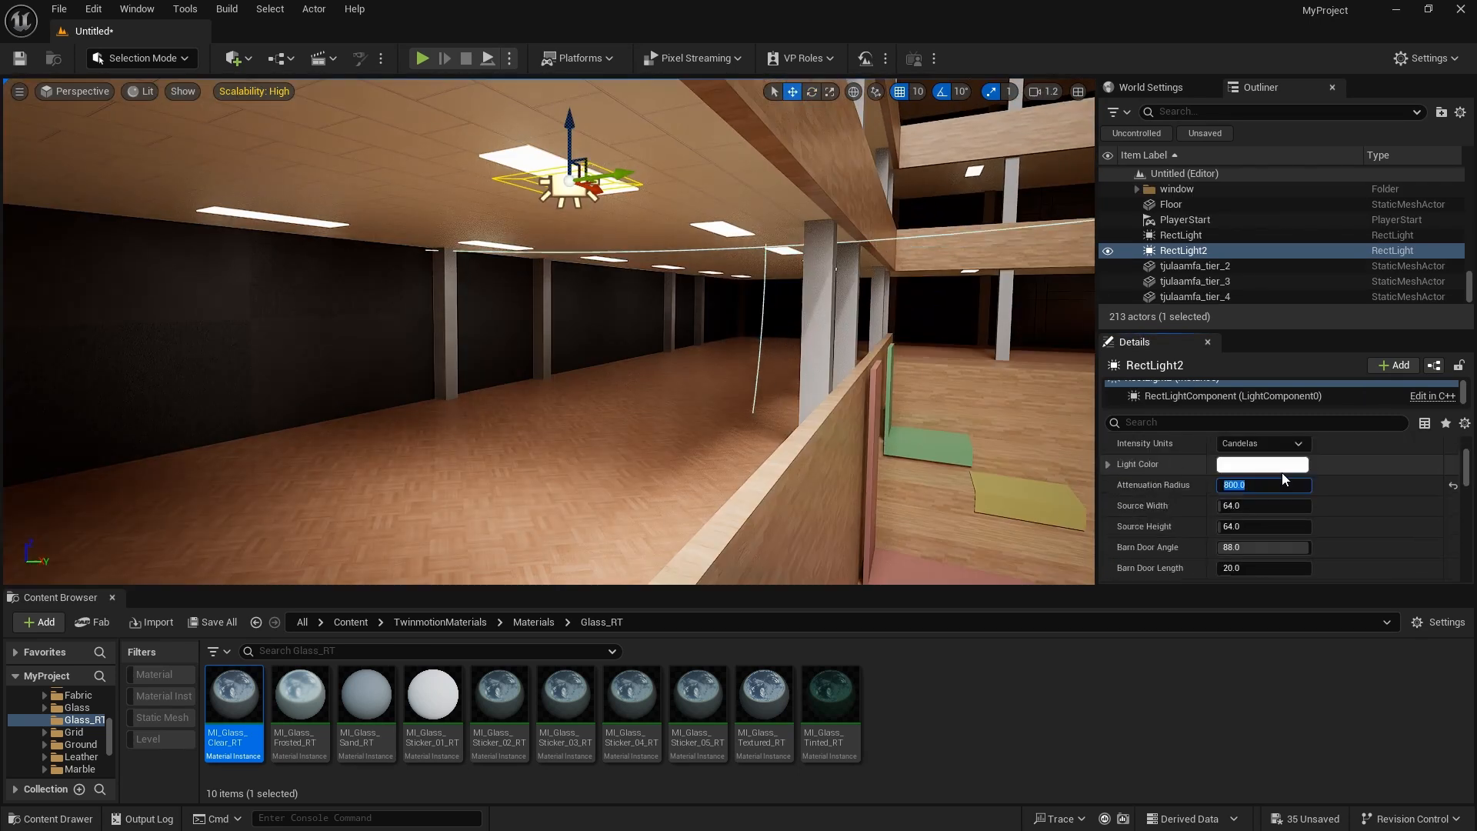
{"action": "scroll", "coordinate": [1277, 501], "scroll_direction": "up", "scroll_amount": 2}
{"action": "left_click", "coordinate": [1260, 553]}
{"action": "type", "text": "600"}
{"action": "key", "text": "Return"}
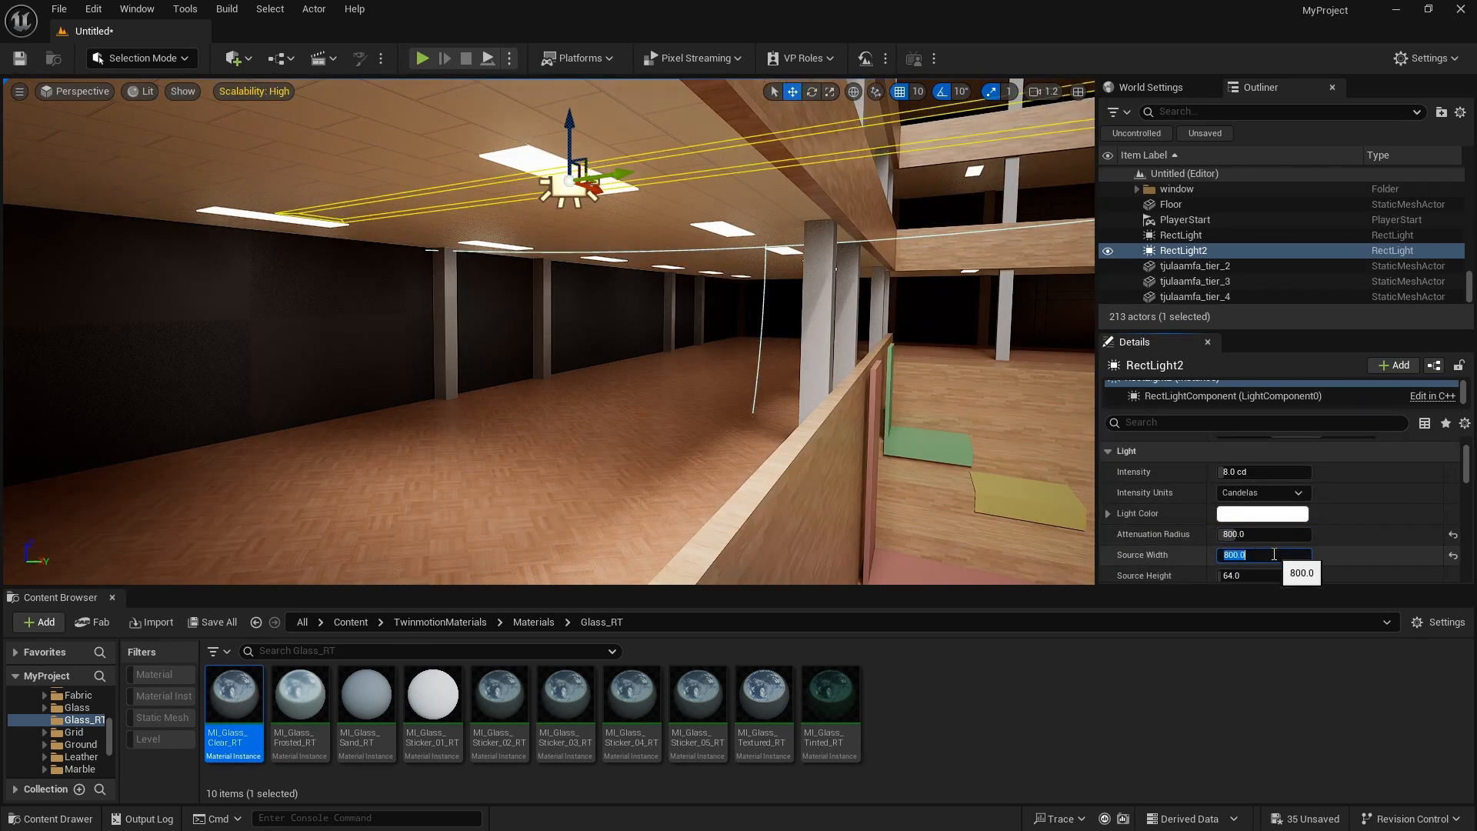
{"action": "type", "text": "60"}
{"action": "key", "text": "Return"}
{"action": "scroll", "coordinate": [1262, 552], "scroll_direction": "down", "scroll_amount": 1}
Set the ceiling rect light's source height to 180, attenuation radius to about 786 and intensity to 8.0 cd.
{"action": "left_click", "coordinate": [1259, 550]}
{"action": "right_click_drag", "start_coordinate": [648, 237], "coordinate": [616, 239]}
{"action": "scroll", "coordinate": [1272, 481], "scroll_direction": "down", "scroll_amount": 1}
{"action": "scroll", "coordinate": [1273, 481], "scroll_direction": "up", "scroll_amount": 1}
{"action": "left_click_drag", "start_coordinate": [1266, 511], "coordinate": [1270, 511]}
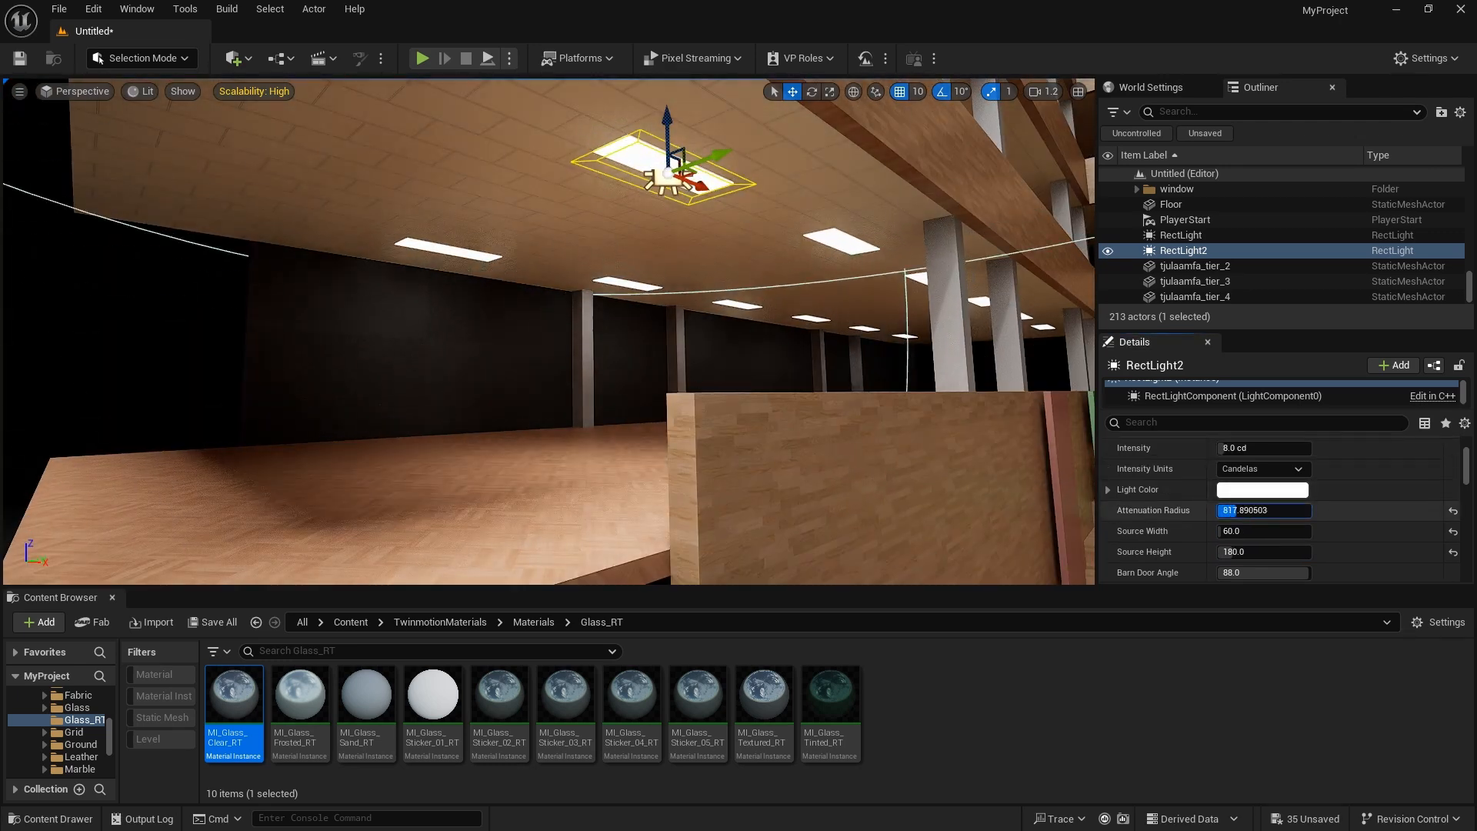
{"action": "left_click_drag", "start_coordinate": [1266, 447], "coordinate": [1281, 447]}
{"action": "left_click", "coordinate": [1265, 447]}
{"action": "type", "text": "8"}
Undo the misaligned copy of the ceiling rect light and set the position grid snap to 500.
{"action": "right_click_drag", "start_coordinate": [585, 308], "coordinate": [654, 265]}
{"action": "left_click_drag", "start_coordinate": [514, 270], "coordinate": [693, 304], "text": "alt"}
{"action": "key", "text": "ctrl+z"}
{"action": "left_click", "coordinate": [918, 92]}
{"action": "left_click", "coordinate": [923, 231]}
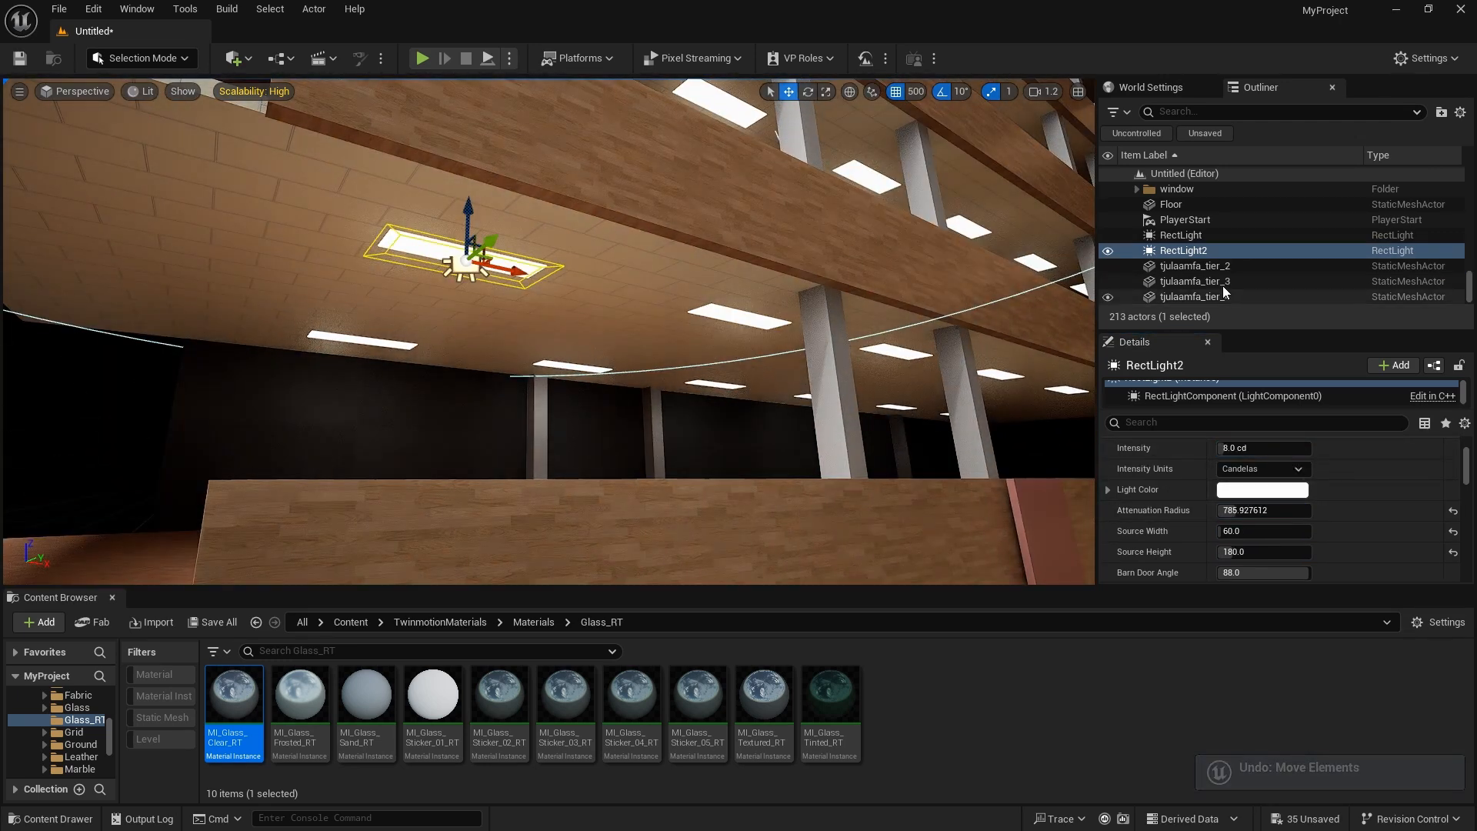
Duplicate the ceiling rect light to the neighbouring lamp and copy the pair along to the next two lamps.
{"action": "double_click", "coordinate": [1182, 235]}
{"action": "right_click_drag", "start_coordinate": [615, 308], "coordinate": [562, 262]}
{"action": "left_click", "coordinate": [551, 194]}
{"action": "left_click_drag", "start_coordinate": [571, 174], "coordinate": [470, 266], "text": "alt"}
{"action": "left_click", "coordinate": [550, 194], "text": "ctrl"}
{"action": "left_click_drag", "start_coordinate": [607, 206], "coordinate": [805, 229], "text": "alt"}
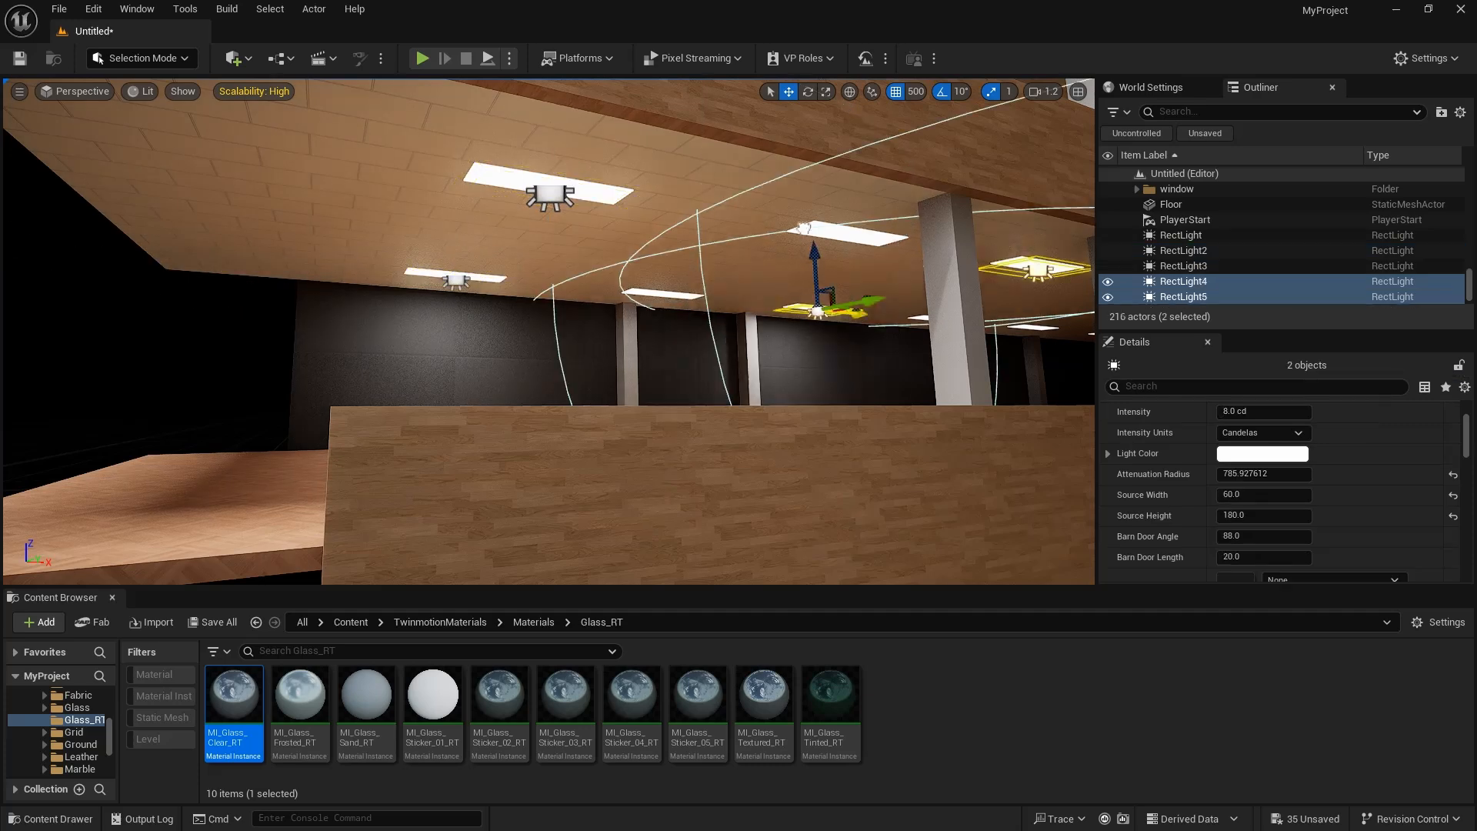
Copy the pairs of rect lights along the rest of the ceiling until all twelve lamps in the wing are covered.
{"action": "right_click_drag", "start_coordinate": [584, 308], "coordinate": [738, 300]}
{"action": "left_click_drag", "start_coordinate": [224, 296], "coordinate": [385, 311], "text": "alt"}
{"action": "right_click_drag", "start_coordinate": [539, 308], "coordinate": [493, 307]}
{"action": "left_click_drag", "start_coordinate": [573, 350], "coordinate": [924, 360], "text": "alt"}
{"action": "right_click_drag", "start_coordinate": [616, 308], "coordinate": [739, 285]}
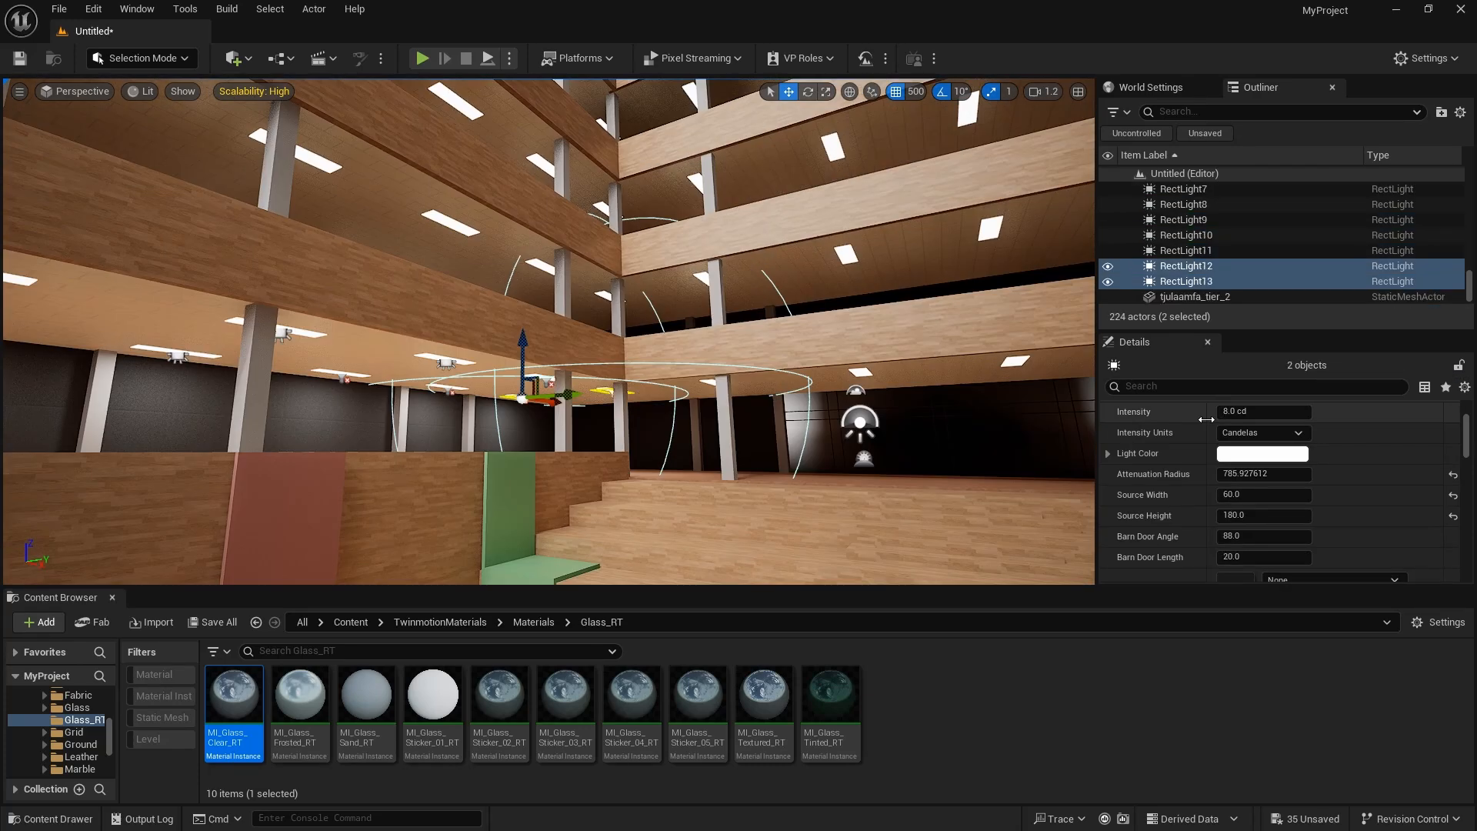
Create a new Outliner folder for the ceiling rect lights and name it "light2".
{"action": "left_click", "coordinate": [1186, 282]}
{"action": "scroll", "coordinate": [1204, 273], "scroll_direction": "up", "scroll_amount": 5}
{"action": "left_click", "coordinate": [1204, 274], "text": "shift"}
{"action": "right_click_drag", "start_coordinate": [585, 307], "coordinate": [539, 316]}
{"action": "left_click", "coordinate": [1442, 112]}
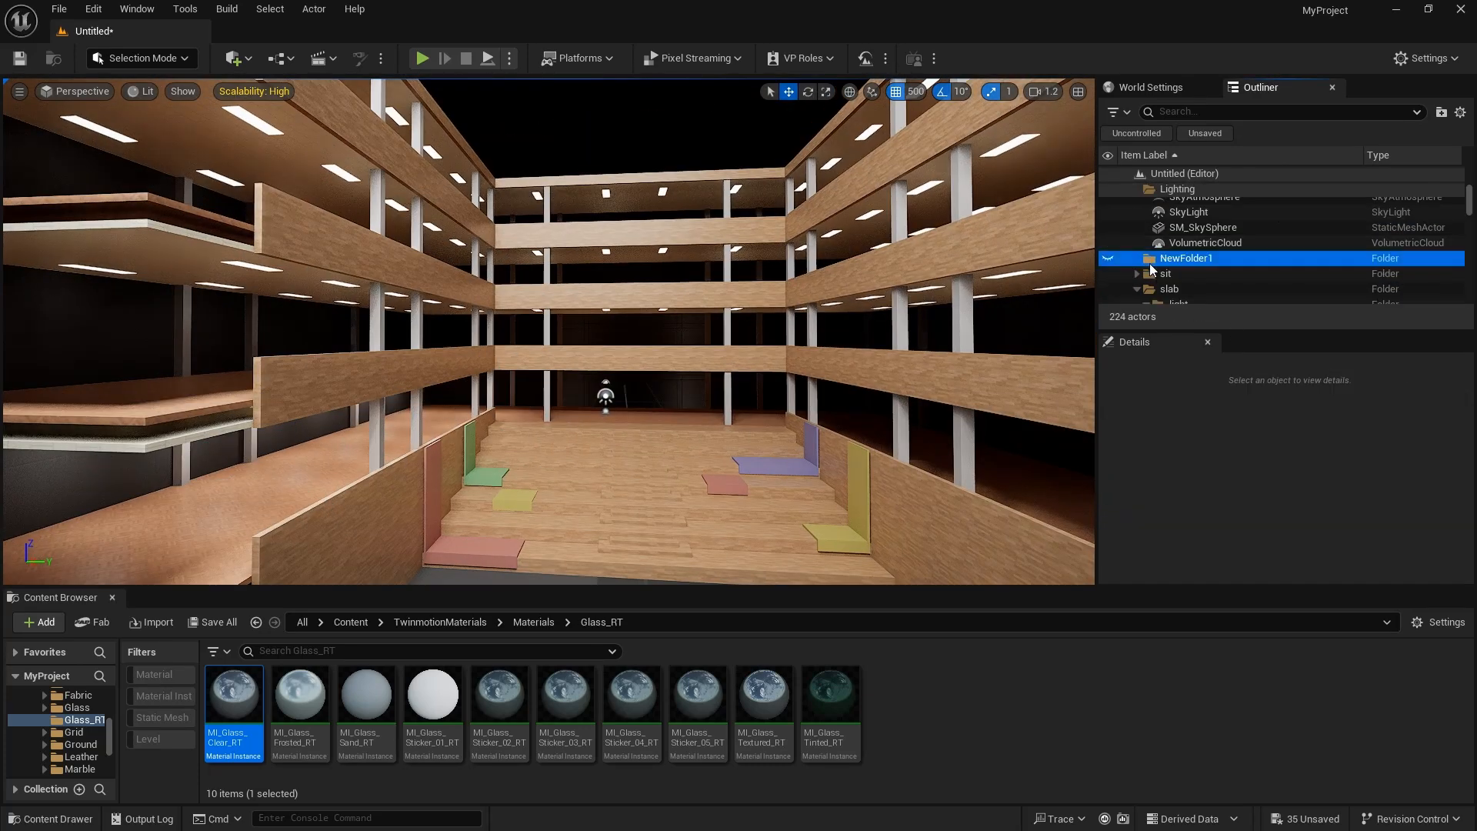
{"action": "scroll", "coordinate": [1154, 246], "scroll_direction": "down", "scroll_amount": 2}
{"action": "left_click", "coordinate": [1165, 201]}
{"action": "left_click", "coordinate": [1239, 207]}
{"action": "type", "text": "lighte"}
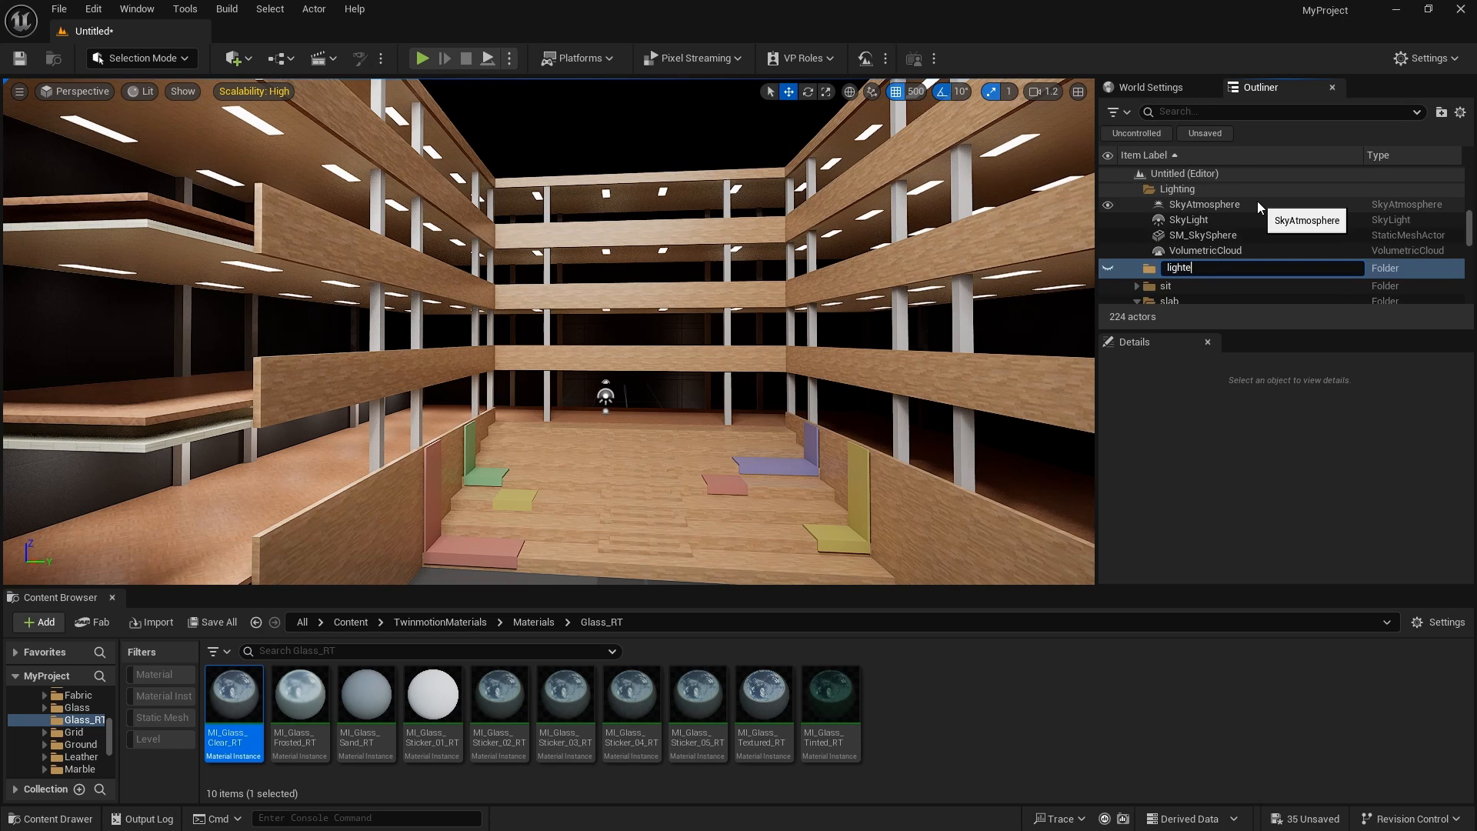
{"action": "key", "text": "Return"}
Select the twelve ceiling rect lights and move them into the light2 folder.
{"action": "scroll", "coordinate": [1224, 252], "scroll_direction": "down", "scroll_amount": 15}
{"action": "left_click", "coordinate": [1224, 252]}
{"action": "scroll", "coordinate": [1239, 262], "scroll_direction": "up", "scroll_amount": 4}
{"action": "left_click", "coordinate": [1252, 275], "text": "shift"}
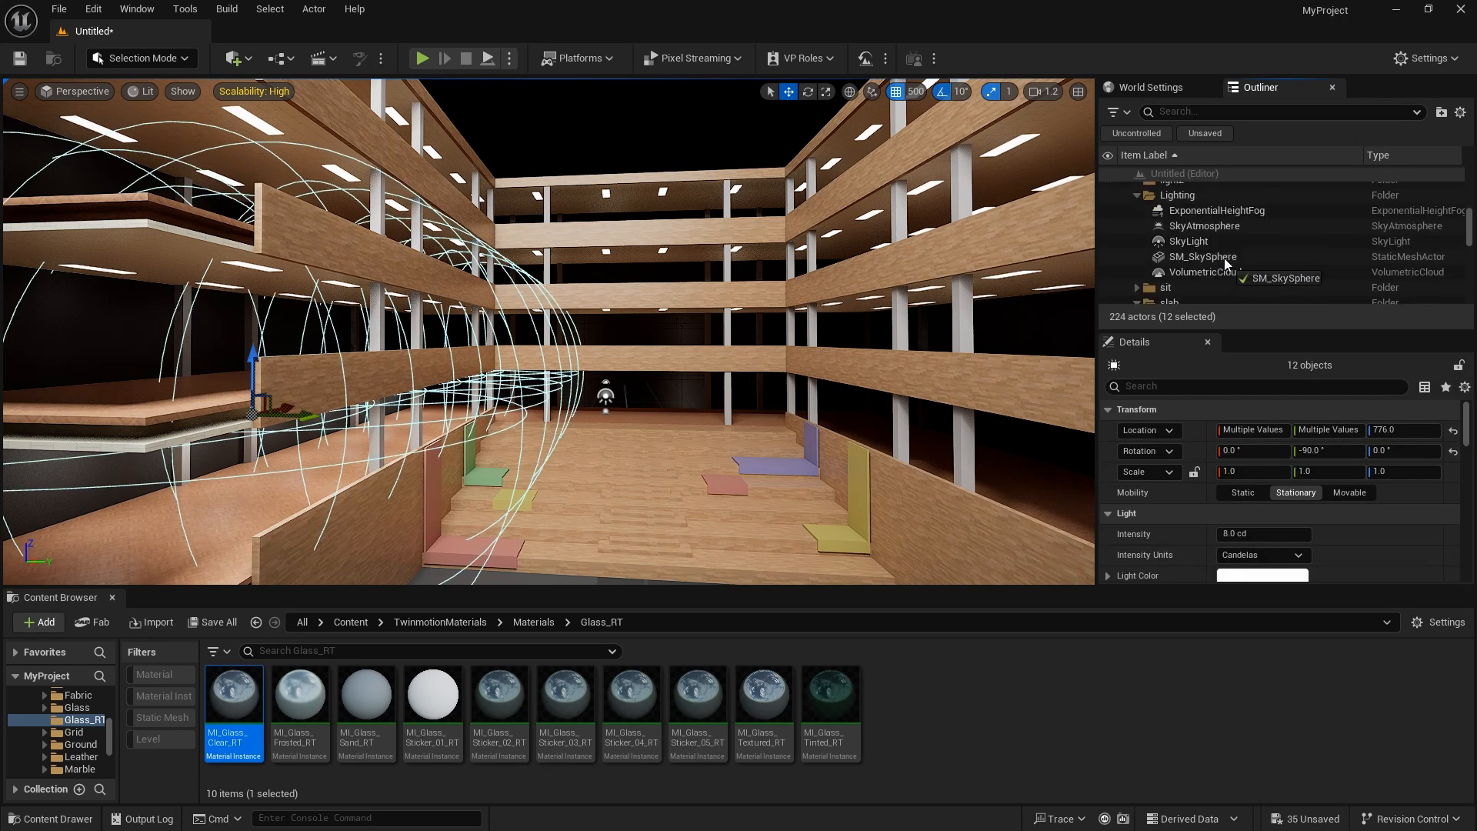
{"action": "left_click_drag", "start_coordinate": [1225, 260], "coordinate": [1165, 290]}
{"action": "scroll", "coordinate": [1164, 291], "scroll_direction": "down", "scroll_amount": 2}
{"action": "scroll", "coordinate": [1185, 246], "scroll_direction": "up", "scroll_amount": 4}
{"action": "left_click", "coordinate": [1200, 195]}
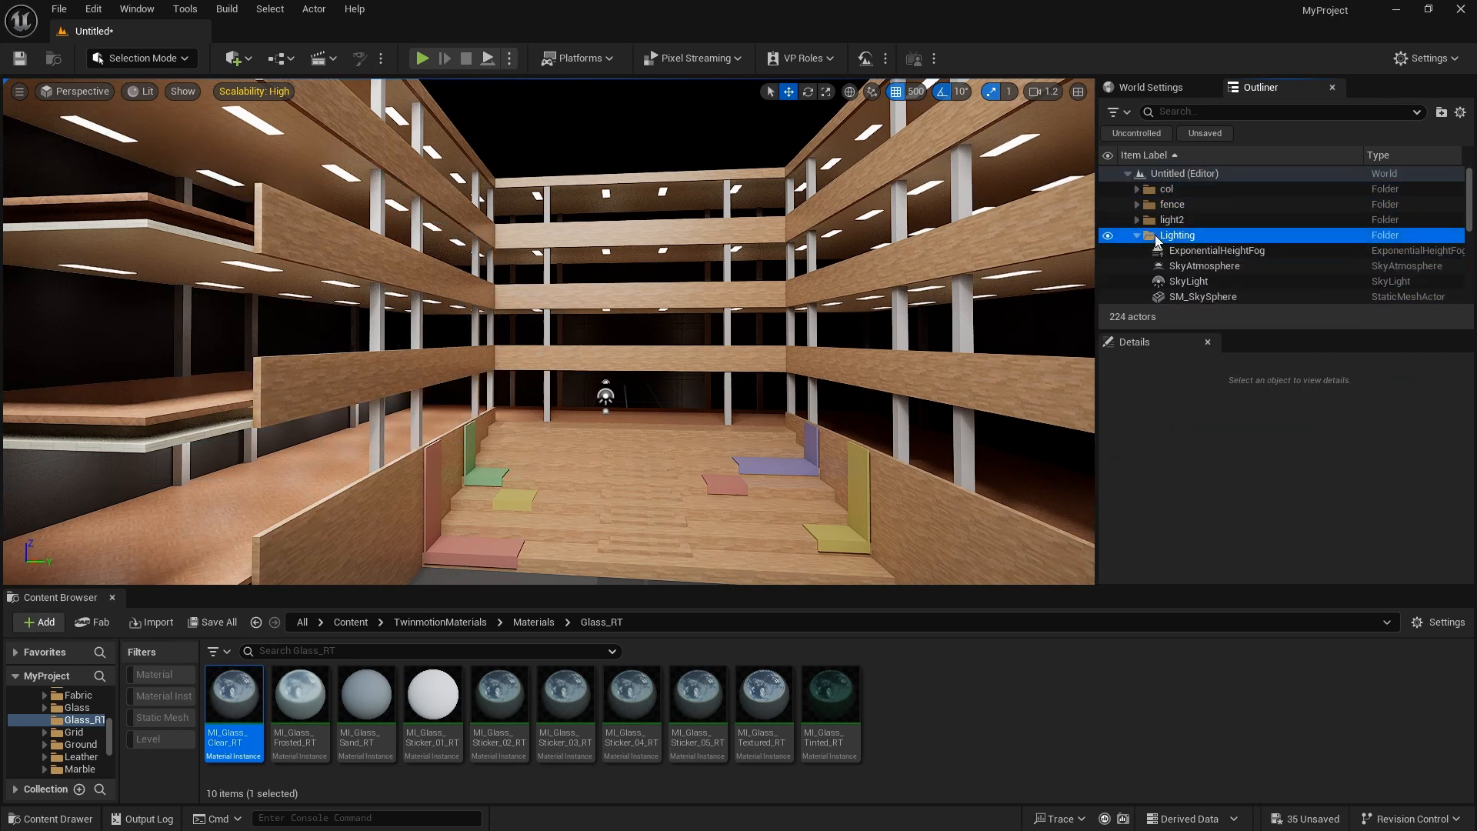
Select the twelve rect lights in the light2 folder and duplicate them across to the opposite wing.
{"action": "left_click", "coordinate": [1193, 235]}
{"action": "scroll", "coordinate": [1195, 243], "scroll_direction": "down", "scroll_amount": 4}
{"action": "left_click", "coordinate": [1195, 238], "text": "shift"}
{"action": "right_click_drag", "start_coordinate": [616, 331], "coordinate": [616, 362]}
{"action": "left_click_drag", "start_coordinate": [446, 365], "coordinate": [770, 366], "text": "alt"}
Set the position grid snap to 10 and align the copied lights with the opposite wing's ceiling lamps.
{"action": "right_click_drag", "start_coordinate": [692, 346], "coordinate": [754, 316]}
{"action": "left_click", "coordinate": [915, 92]}
{"action": "left_click", "coordinate": [940, 166]}
{"action": "left_click_drag", "start_coordinate": [817, 501], "coordinate": [789, 501]}
{"action": "mouse_move", "coordinate": [789, 462]}
{"action": "right_mouse_down"}
{"action": "mouse_move", "coordinate": [804, 446]}
{"action": "mouse_move", "coordinate": [808, 469]}
{"action": "mouse_move", "coordinate": [796, 462]}
{"action": "right_mouse_up"}
Select all 24 ceiling rect lights and duplicate them up to the next two storeys, the highest set at Z 1616.
{"action": "left_click", "coordinate": [1204, 258]}
{"action": "scroll", "coordinate": [1204, 246], "scroll_direction": "up", "scroll_amount": 6}
{"action": "left_click", "coordinate": [1197, 235], "text": "shift"}
{"action": "right_click_drag", "start_coordinate": [438, 200], "coordinate": [409, 227]}
{"action": "left_click_drag", "start_coordinate": [260, 373], "coordinate": [257, 331], "text": "alt"}
{"action": "left_click_drag", "start_coordinate": [739, 332], "coordinate": [741, 278], "text": "alt"}
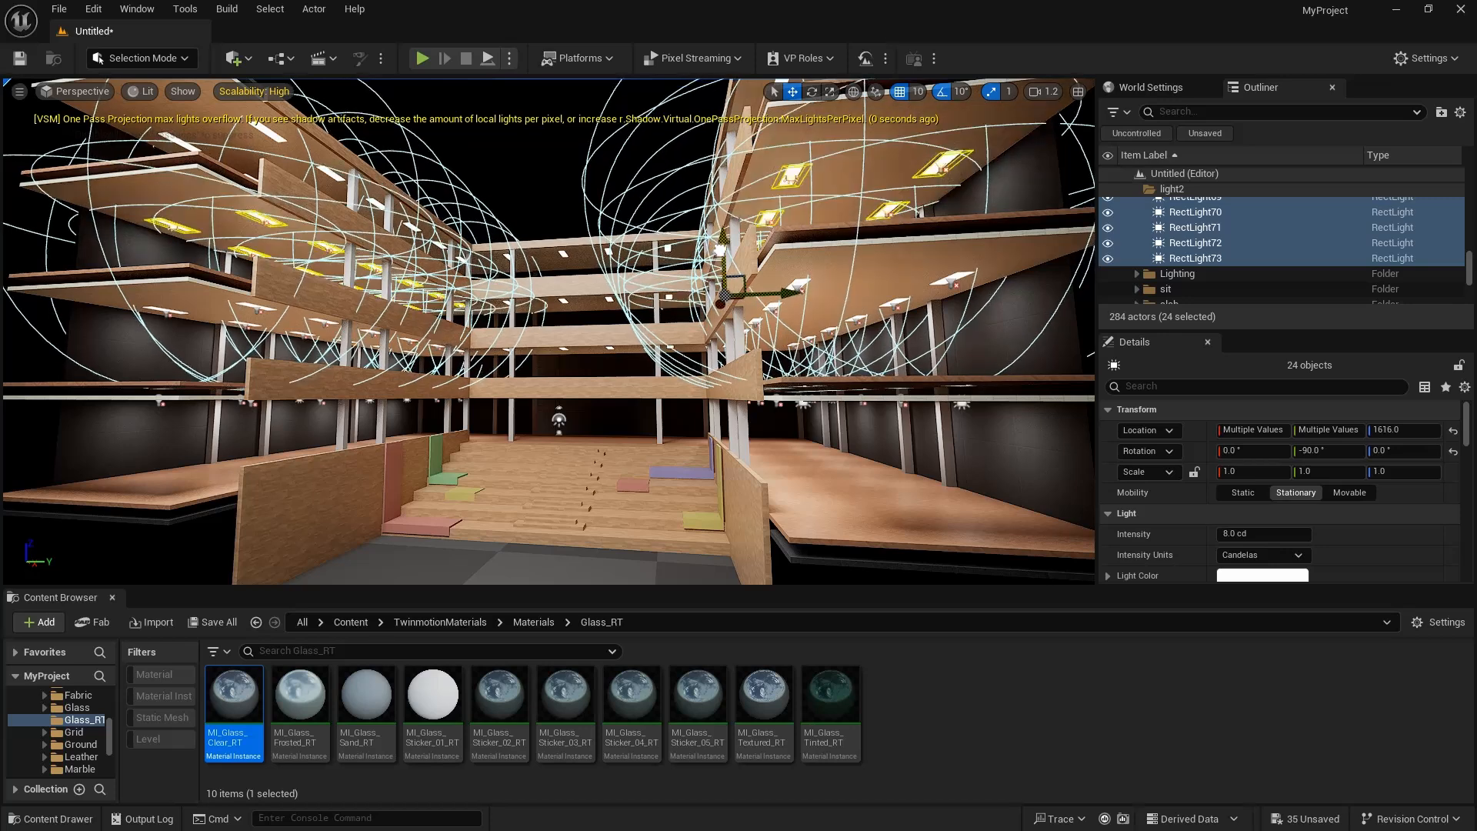
Duplicate the 24 selected ceiling rect lights up to the next storey.
{"action": "middle_click_drag", "start_coordinate": [746, 349], "coordinate": [746, 308]}
{"action": "left_click_drag", "start_coordinate": [726, 329], "coordinate": [730, 258], "text": "alt"}
Select a vertical stack of four ceiling rect lights, one per storey, beside the rear gallery.
{"action": "right_click_drag", "start_coordinate": [615, 323], "coordinate": [462, 215]}
{"action": "left_click", "coordinate": [501, 224]}
{"action": "left_click", "coordinate": [501, 224]}
{"action": "left_click", "coordinate": [362, 208], "text": "ctrl"}
{"action": "right_click_drag", "start_coordinate": [362, 208], "coordinate": [356, 254]}
{"action": "left_click", "coordinate": [346, 300], "text": "ctrl"}
{"action": "left_click", "coordinate": [326, 488], "text": "ctrl"}
{"action": "right_click_drag", "start_coordinate": [326, 488], "coordinate": [270, 454]}
Duplicate the four stacked rect lights repeatedly across the rear gallery to match its ceiling lamps, and clear the selection.
{"action": "left_click_drag", "start_coordinate": [336, 506], "coordinate": [445, 510], "text": "alt"}
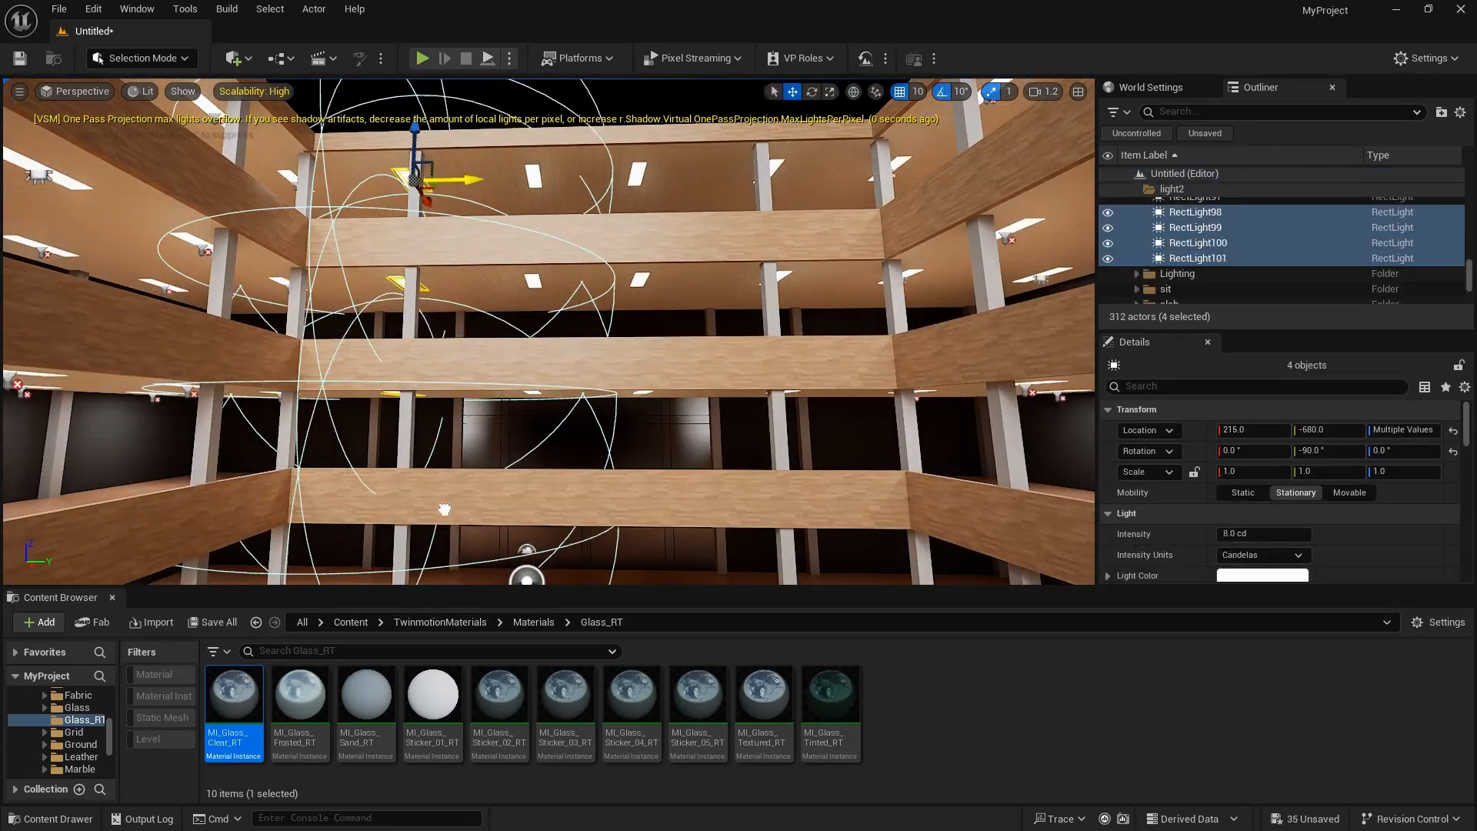
{"action": "left_click_drag", "start_coordinate": [460, 185], "coordinate": [578, 185], "text": "alt"}
{"action": "left_click_drag", "start_coordinate": [579, 186], "coordinate": [685, 181], "text": "alt"}
{"action": "left_click_drag", "start_coordinate": [685, 182], "coordinate": [939, 177], "text": "alt"}
{"action": "right_click_drag", "start_coordinate": [736, 231], "coordinate": [736, 279]}
{"action": "key", "text": "g"}
{"action": "left_click", "coordinate": [686, 276]}
{"action": "key", "text": "Escape"}
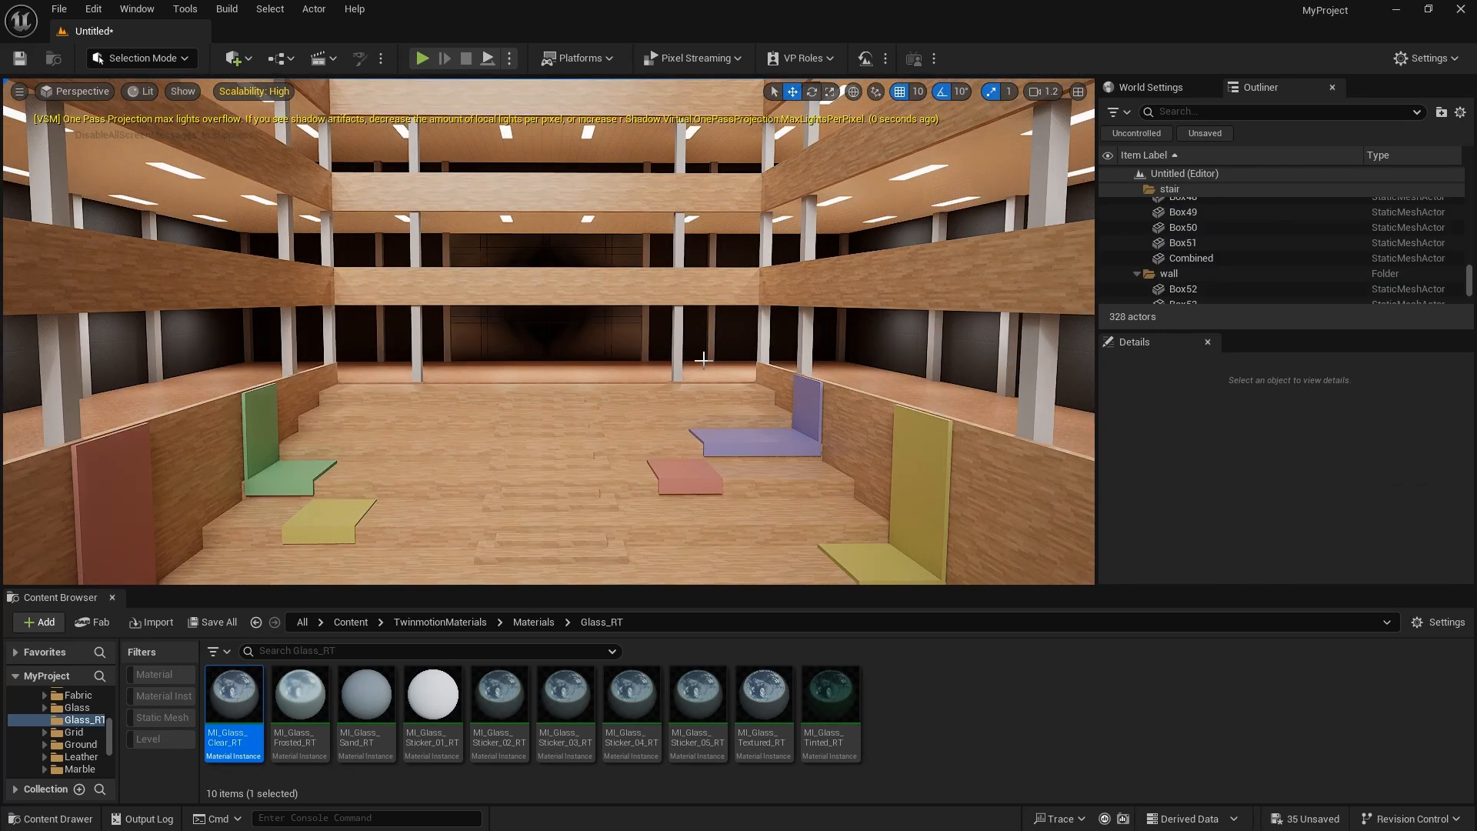
Add a spot light above the building and move it to X 50, Y 1670, Z 2920.
{"action": "right_click_drag", "start_coordinate": [768, 416], "coordinate": [885, 492]}
{"action": "left_click", "coordinate": [245, 61]}
{"action": "mouse_move", "coordinate": [306, 220]}
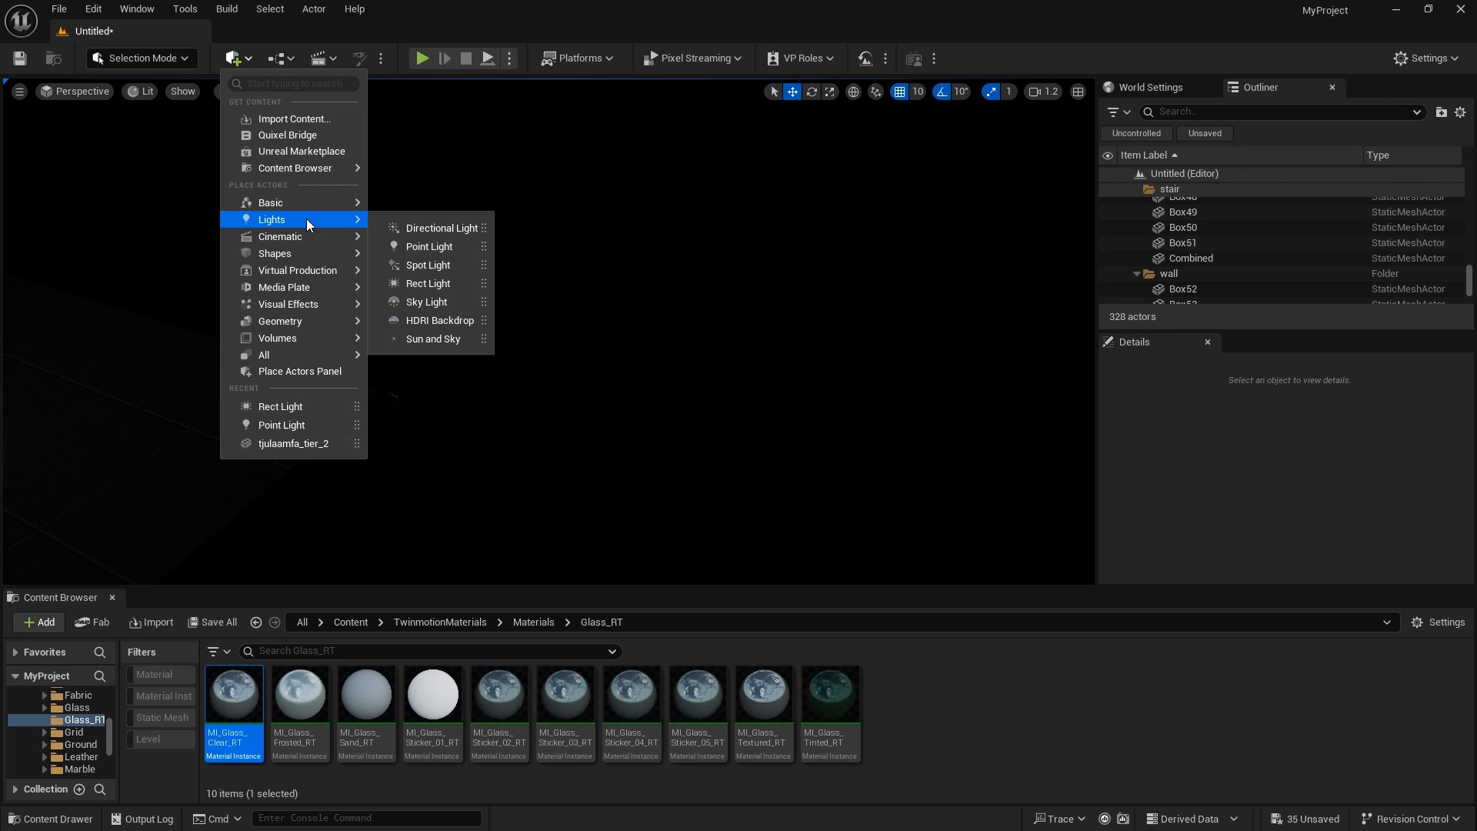
{"action": "left_click", "coordinate": [464, 267]}
{"action": "mouse_move", "coordinate": [670, 406]}
{"action": "right_mouse_down"}
{"action": "mouse_move", "coordinate": [631, 384]}
{"action": "mouse_move", "coordinate": [663, 406]}
{"action": "right_mouse_up"}
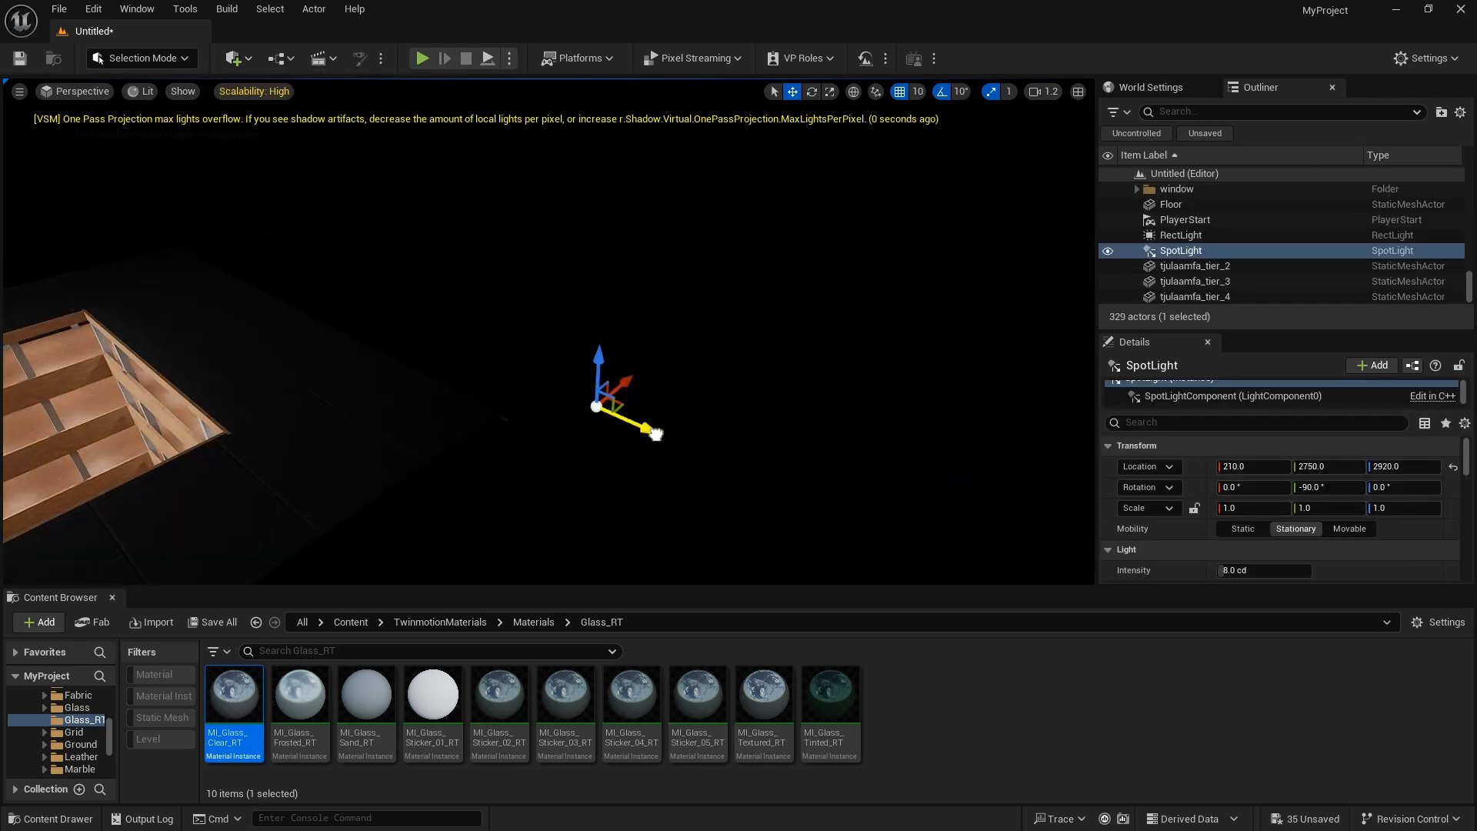
{"action": "left_click_drag", "start_coordinate": [153, 351], "coordinate": [820, 187]}
{"action": "right_click_drag", "start_coordinate": [820, 187], "coordinate": [862, 158]}
Set the spot light's intensity to 3000 cd and move it farther out from the building.
{"action": "left_click_drag", "start_coordinate": [1269, 570], "coordinate": [1301, 570]}
{"action": "right_click_drag", "start_coordinate": [544, 354], "coordinate": [544, 327]}
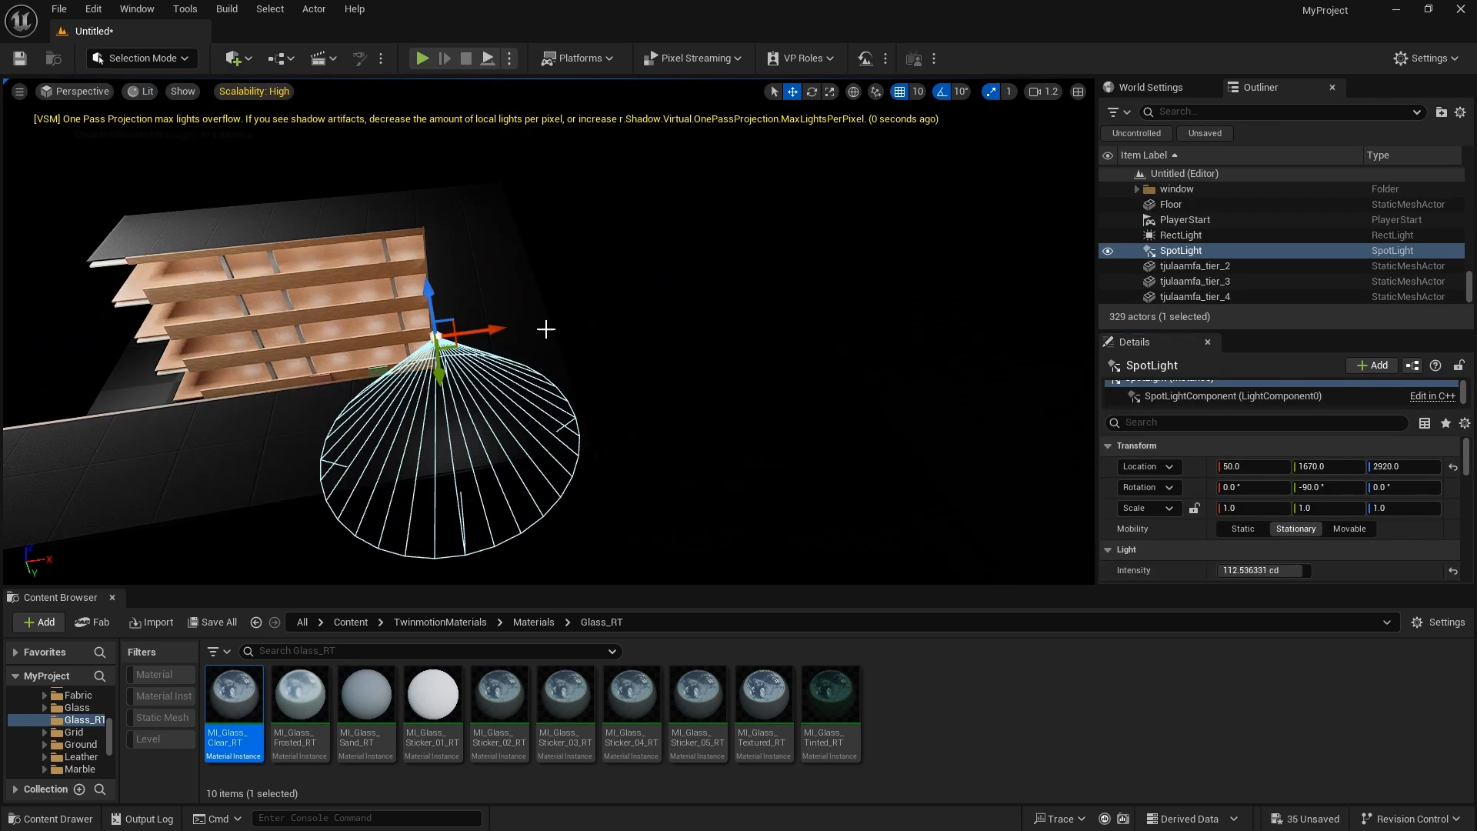
{"action": "left_click", "coordinate": [1294, 570]}
{"action": "type", "text": "30"}
{"action": "left_click_drag", "start_coordinate": [502, 327], "coordinate": [746, 153]}
{"action": "type", "text": "00"}
{"action": "key", "text": "Return"}
Set the spot light's attenuation radius to 20000.
{"action": "scroll", "coordinate": [1262, 531], "scroll_direction": "down", "scroll_amount": 4}
{"action": "left_click_drag", "start_coordinate": [1258, 534], "coordinate": [1311, 534]}
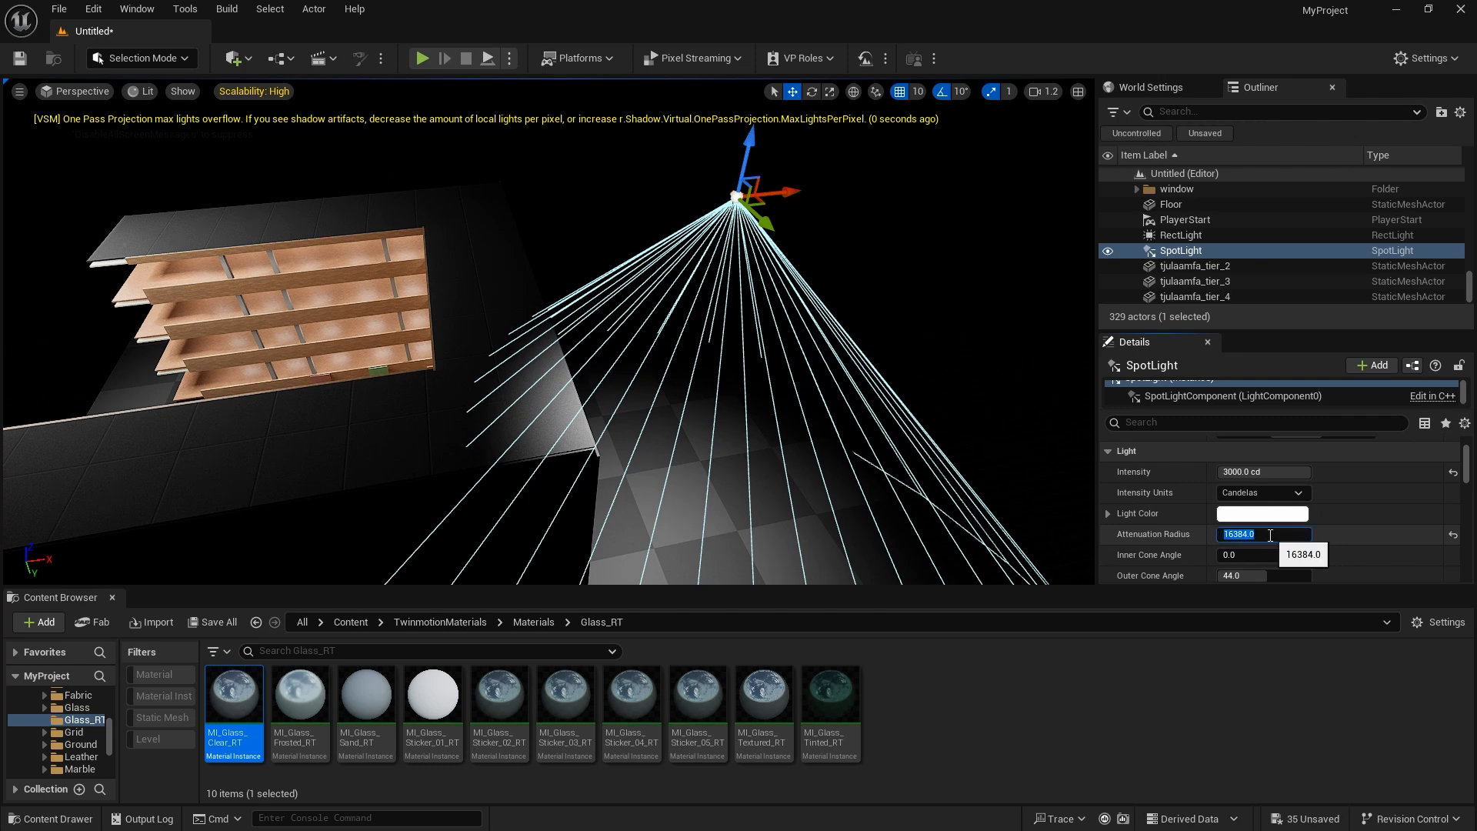
{"action": "type", "text": "20000"}
{"action": "key", "text": "Return"}
Rotate the spot light and reposition it relative to the building.
{"action": "right_click_drag", "start_coordinate": [581, 254], "coordinate": [647, 258]}
{"action": "key", "text": "e"}
{"action": "left_click_drag", "start_coordinate": [580, 254], "coordinate": [603, 261]}
{"action": "key", "text": "w"}
{"action": "right_click_drag", "start_coordinate": [603, 261], "coordinate": [670, 266]}
{"action": "left_click_drag", "start_coordinate": [561, 253], "coordinate": [462, 142]}
{"action": "right_click_drag", "start_coordinate": [462, 142], "coordinate": [439, 165]}
Increase the spot light's outer and inner cone angles.
{"action": "scroll", "coordinate": [1277, 514], "scroll_direction": "down", "scroll_amount": 2}
{"action": "left_click_drag", "start_coordinate": [1266, 528], "coordinate": [1299, 527]}
{"action": "left_click_drag", "start_coordinate": [1225, 506], "coordinate": [1263, 506]}
{"action": "right_click_drag", "start_coordinate": [800, 299], "coordinate": [788, 284]}
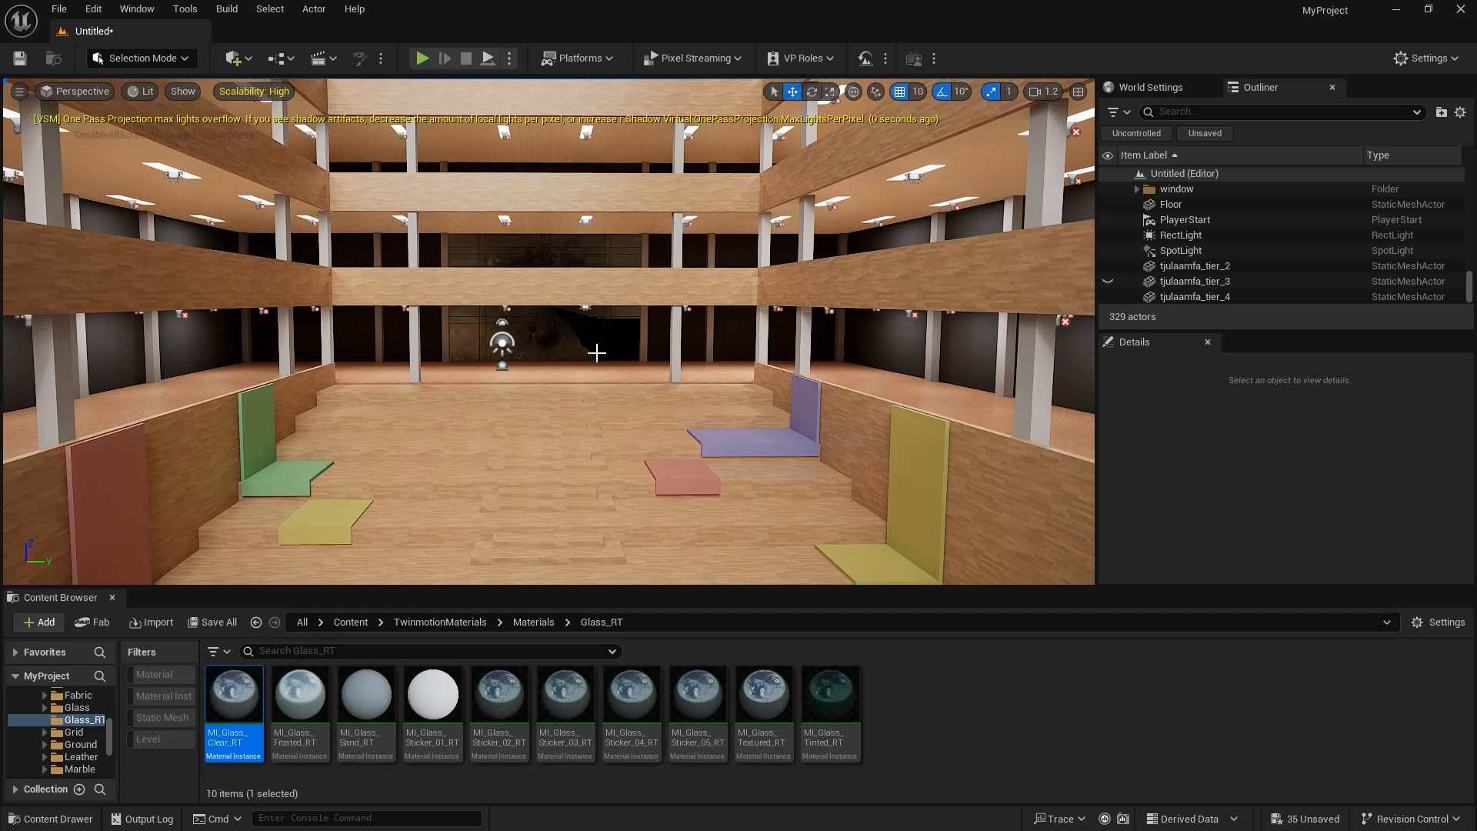
Undo the last hiding of the mossy embankment mesh and clear the selection.
{"action": "key", "text": "ctrl+z"}
{"action": "key", "text": "Escape"}
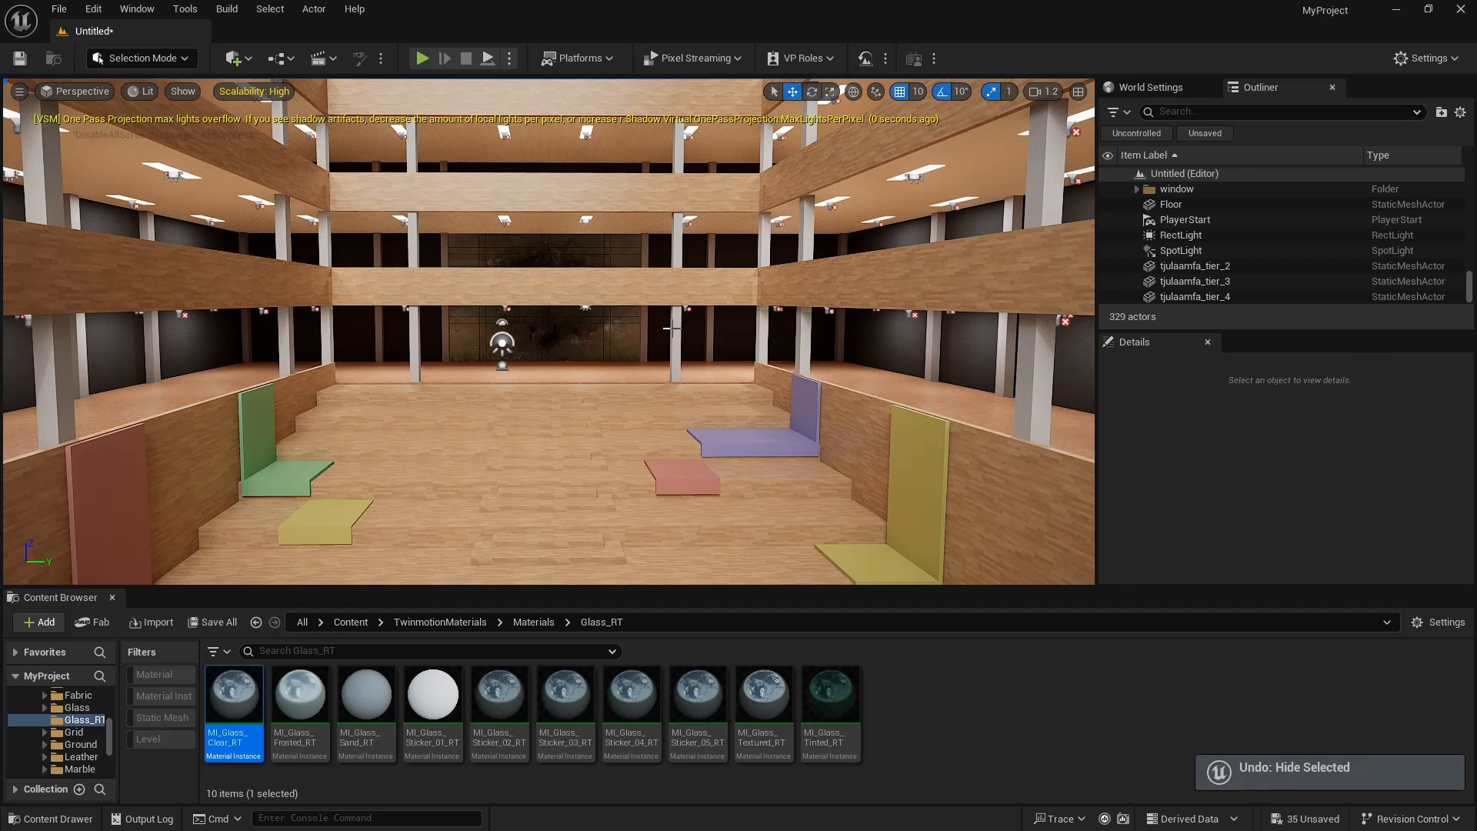
Search the project content for "paint" and apply the MI_BrickPainted01 material to the dark walls behind the galleries.
{"action": "right_click_drag", "start_coordinate": [672, 329], "coordinate": [667, 328]}
{"action": "left_click", "coordinate": [253, 363]}
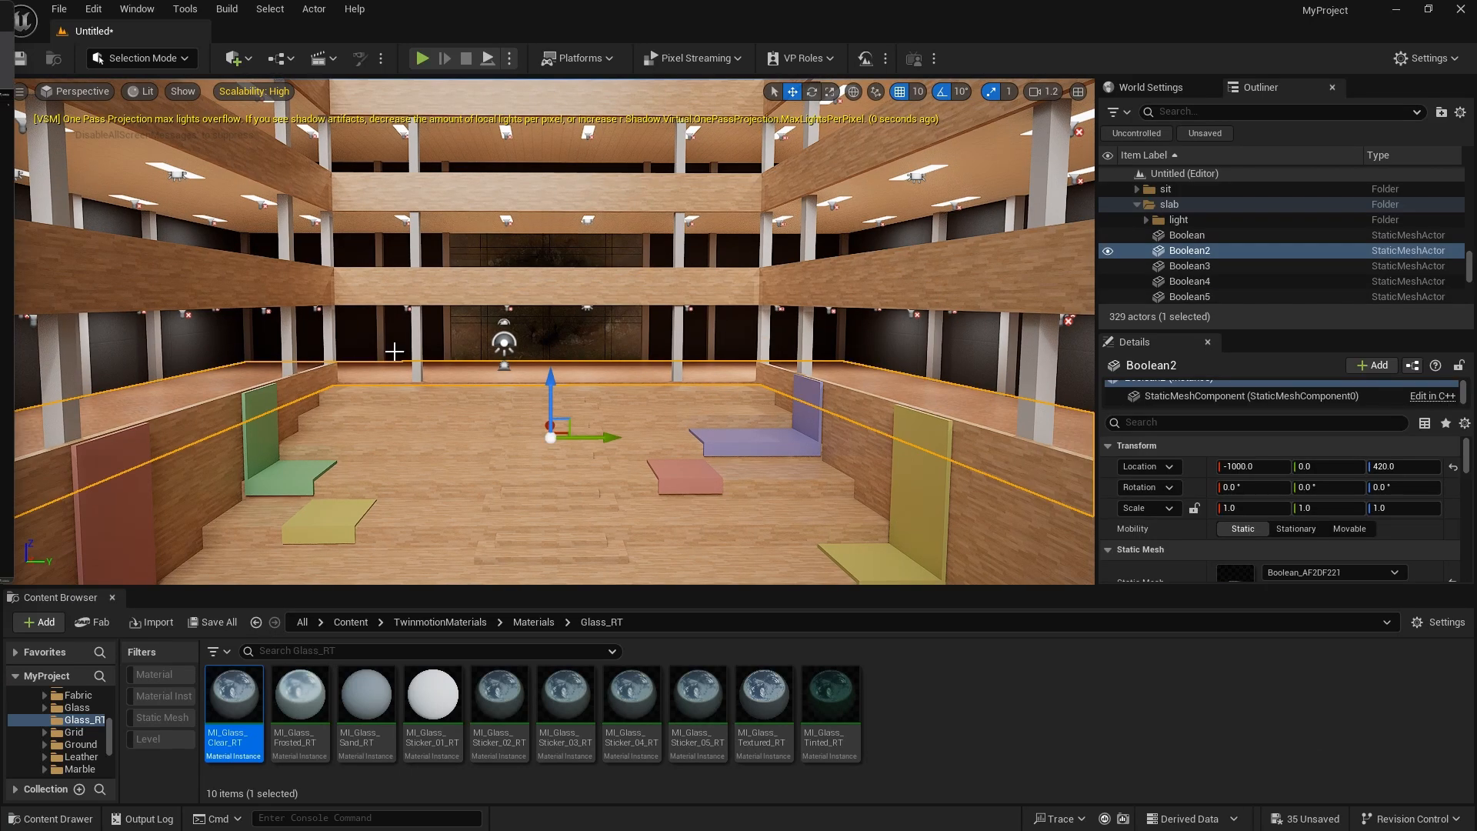
{"action": "scroll", "coordinate": [85, 712], "scroll_direction": "up", "scroll_amount": 3}
{"action": "left_click", "coordinate": [59, 707]}
{"action": "left_click", "coordinate": [339, 651]}
{"action": "type", "text": "paint"}
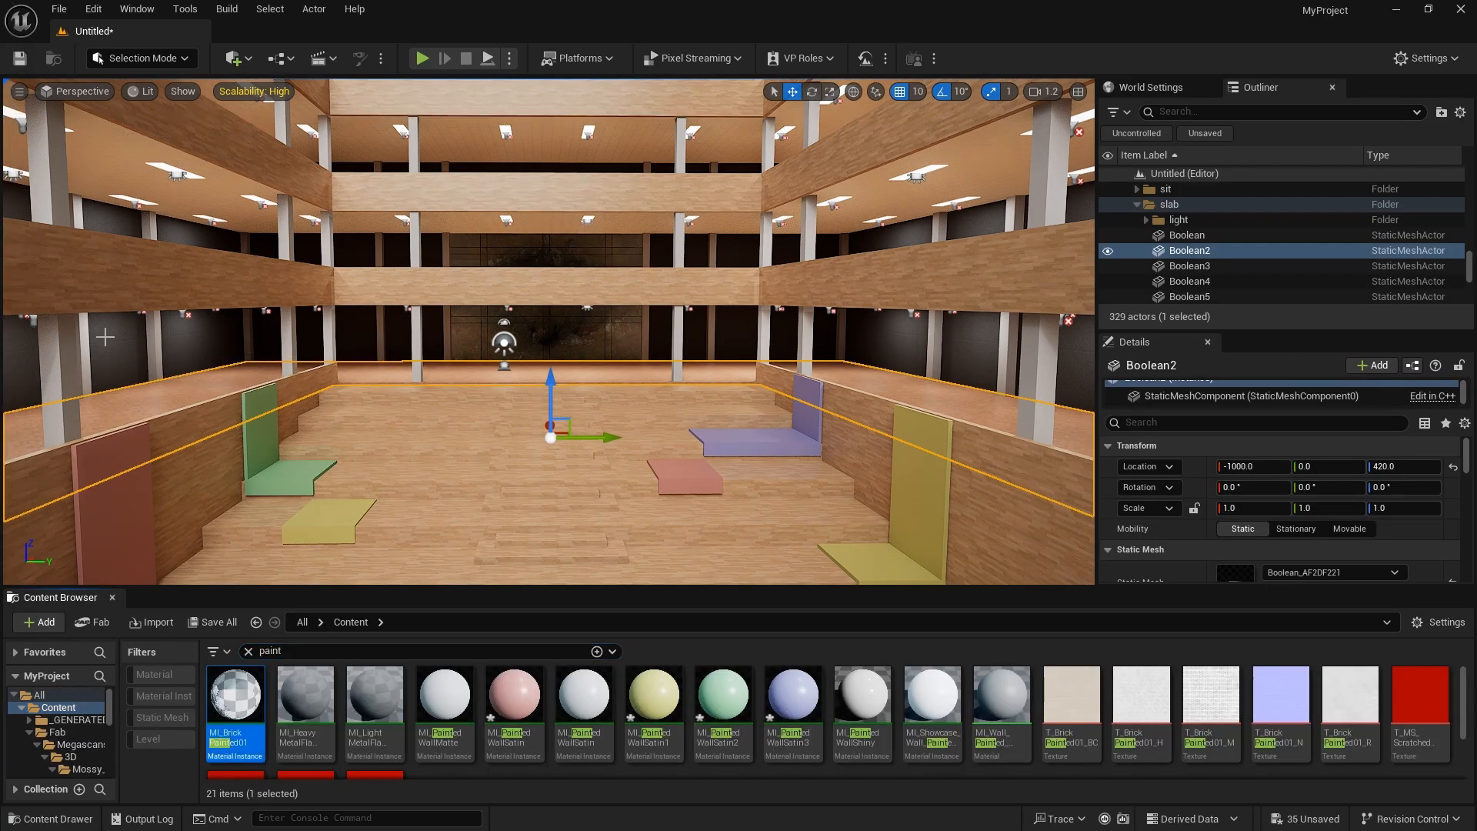
{"action": "key", "text": "Escape"}
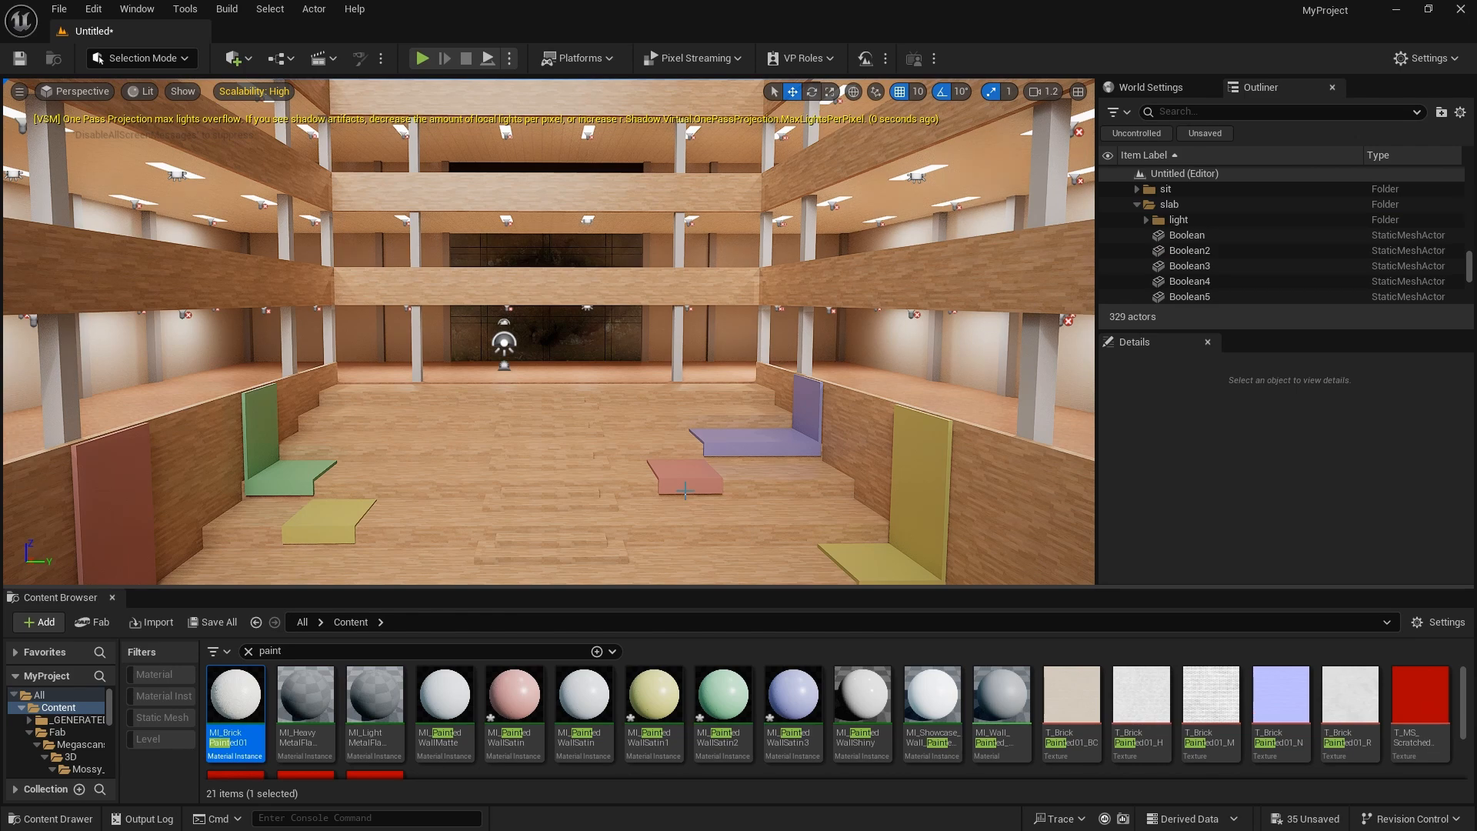